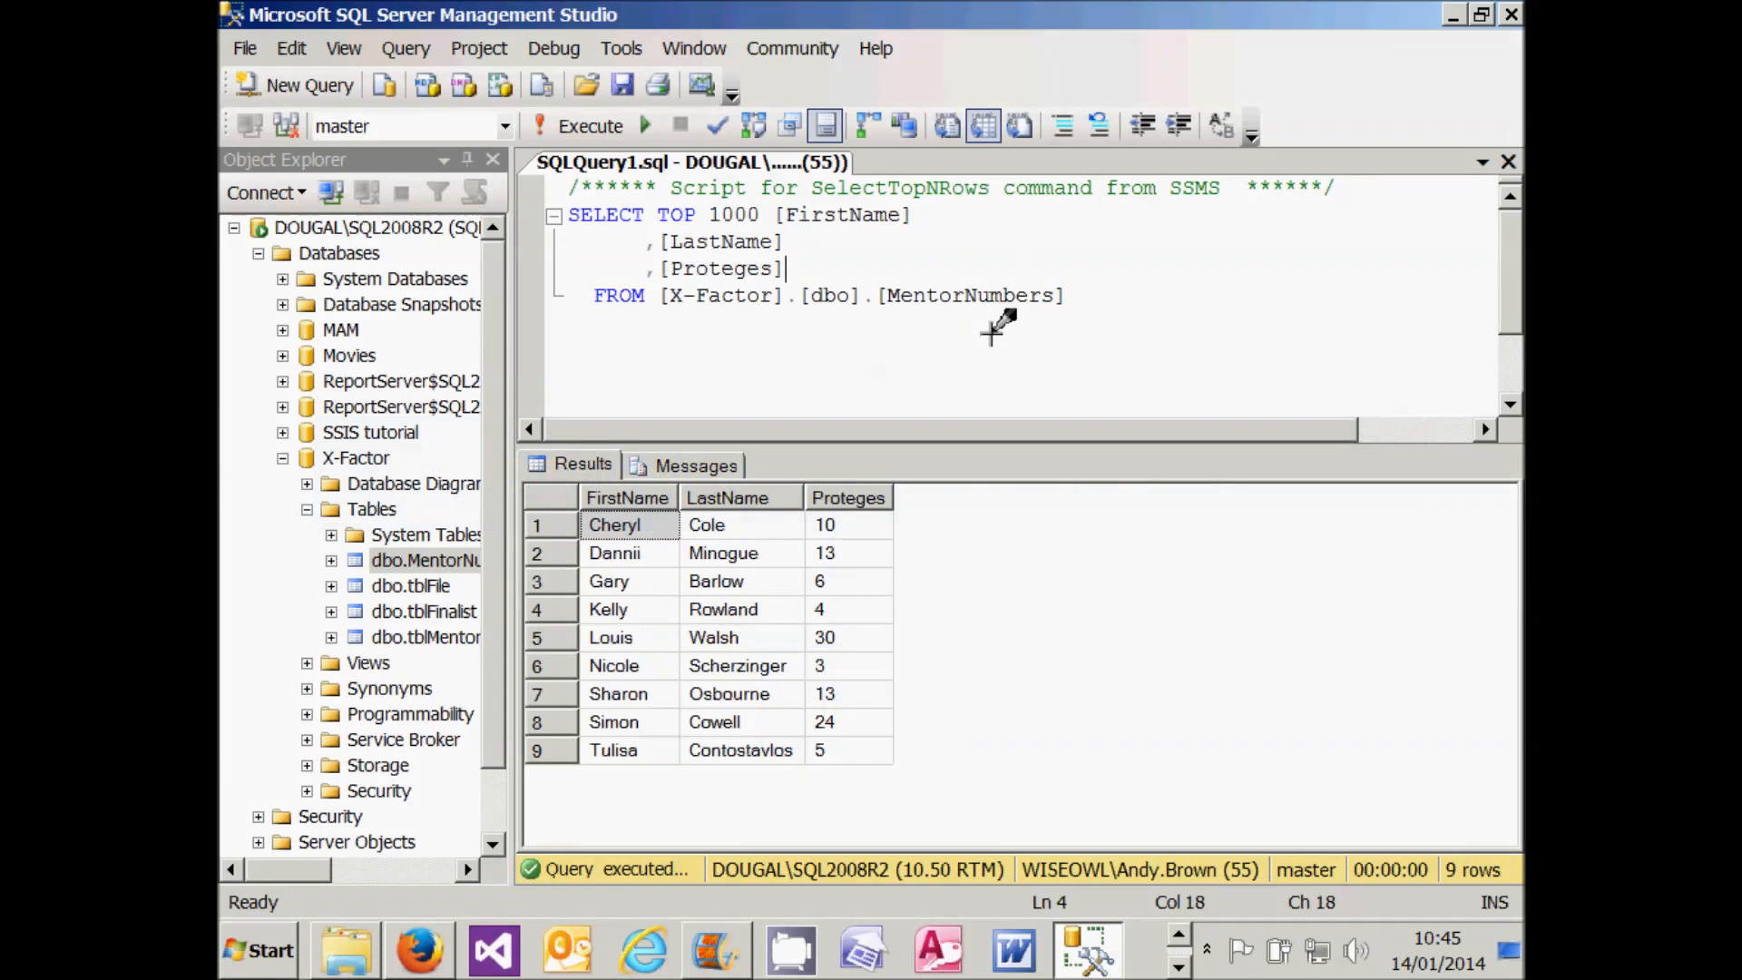
- Examine the MentorNumbers query results, widening the object tree and checking the individual mentor rows and their protege numbers
drag(512, 612, 559, 612)
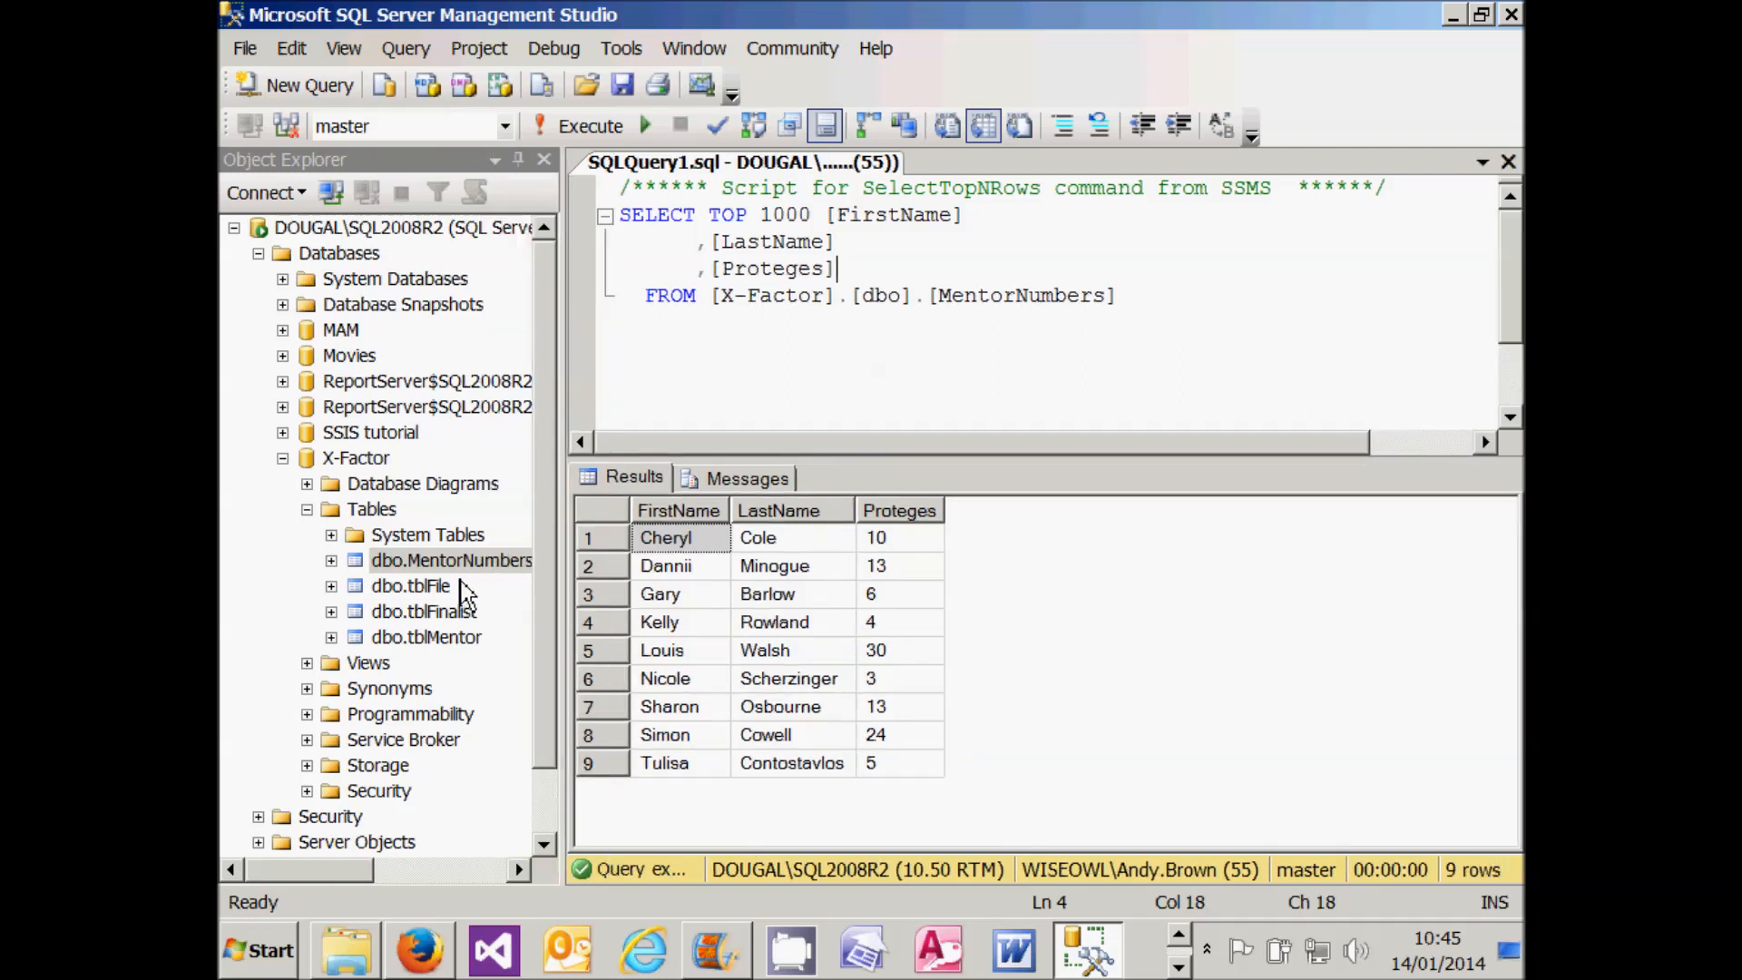
click(465, 568)
click(615, 519)
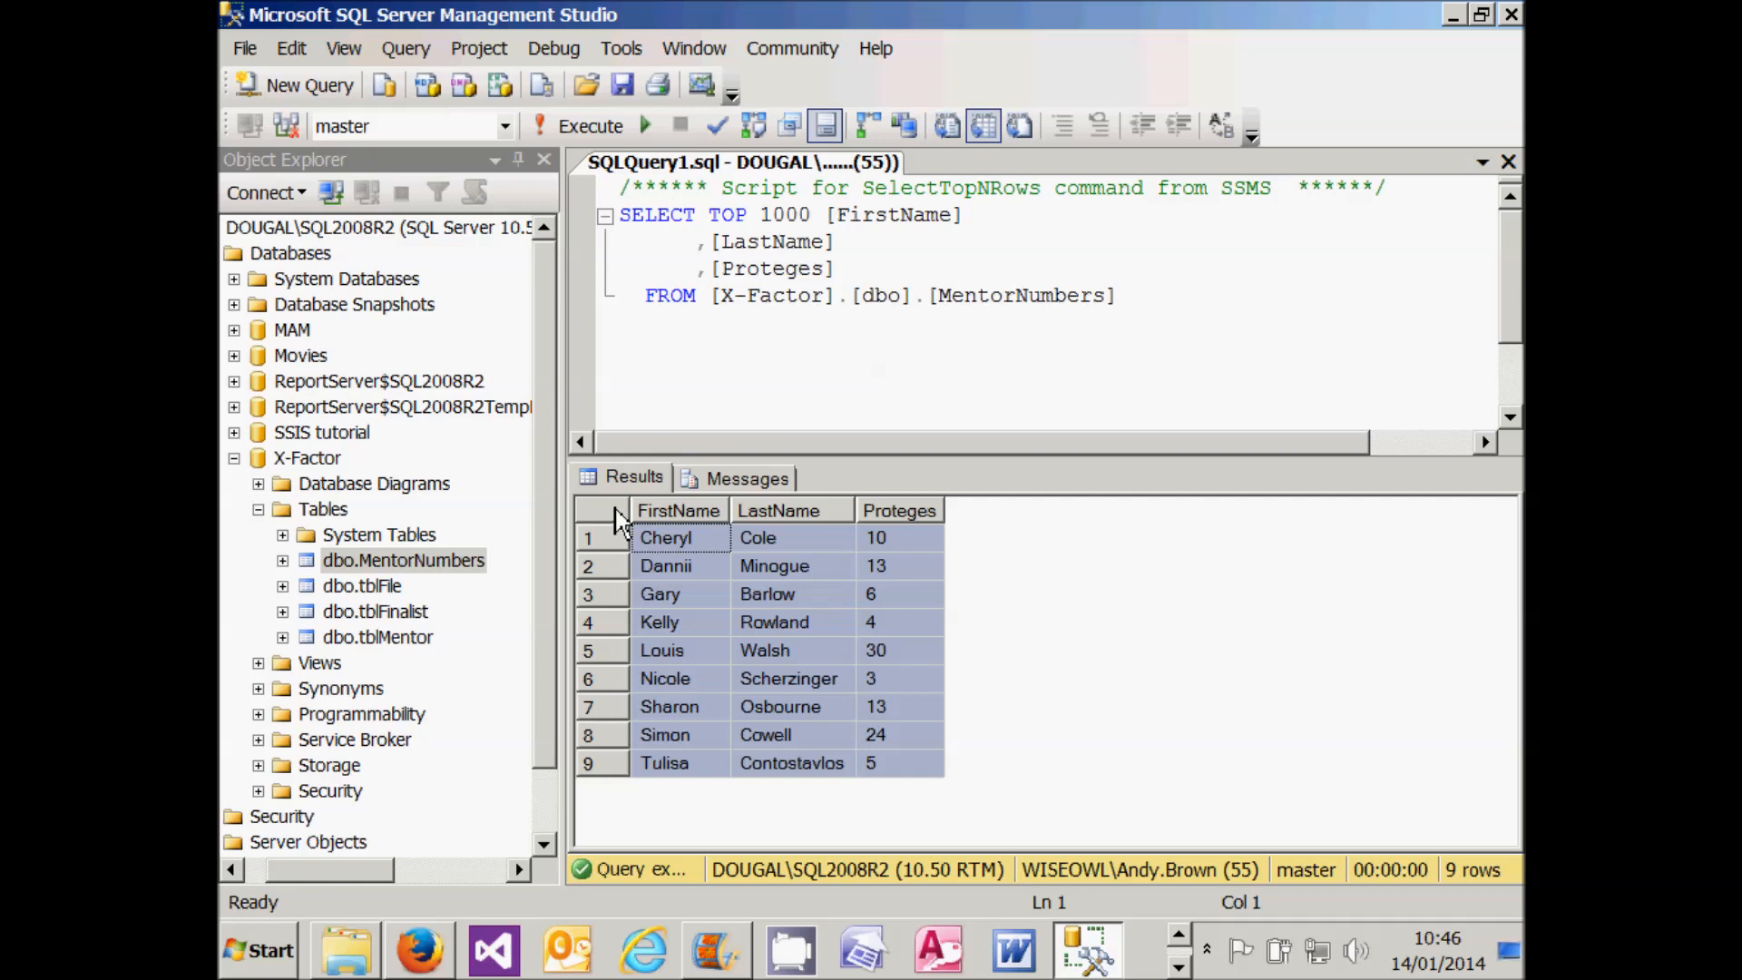
click(742, 652)
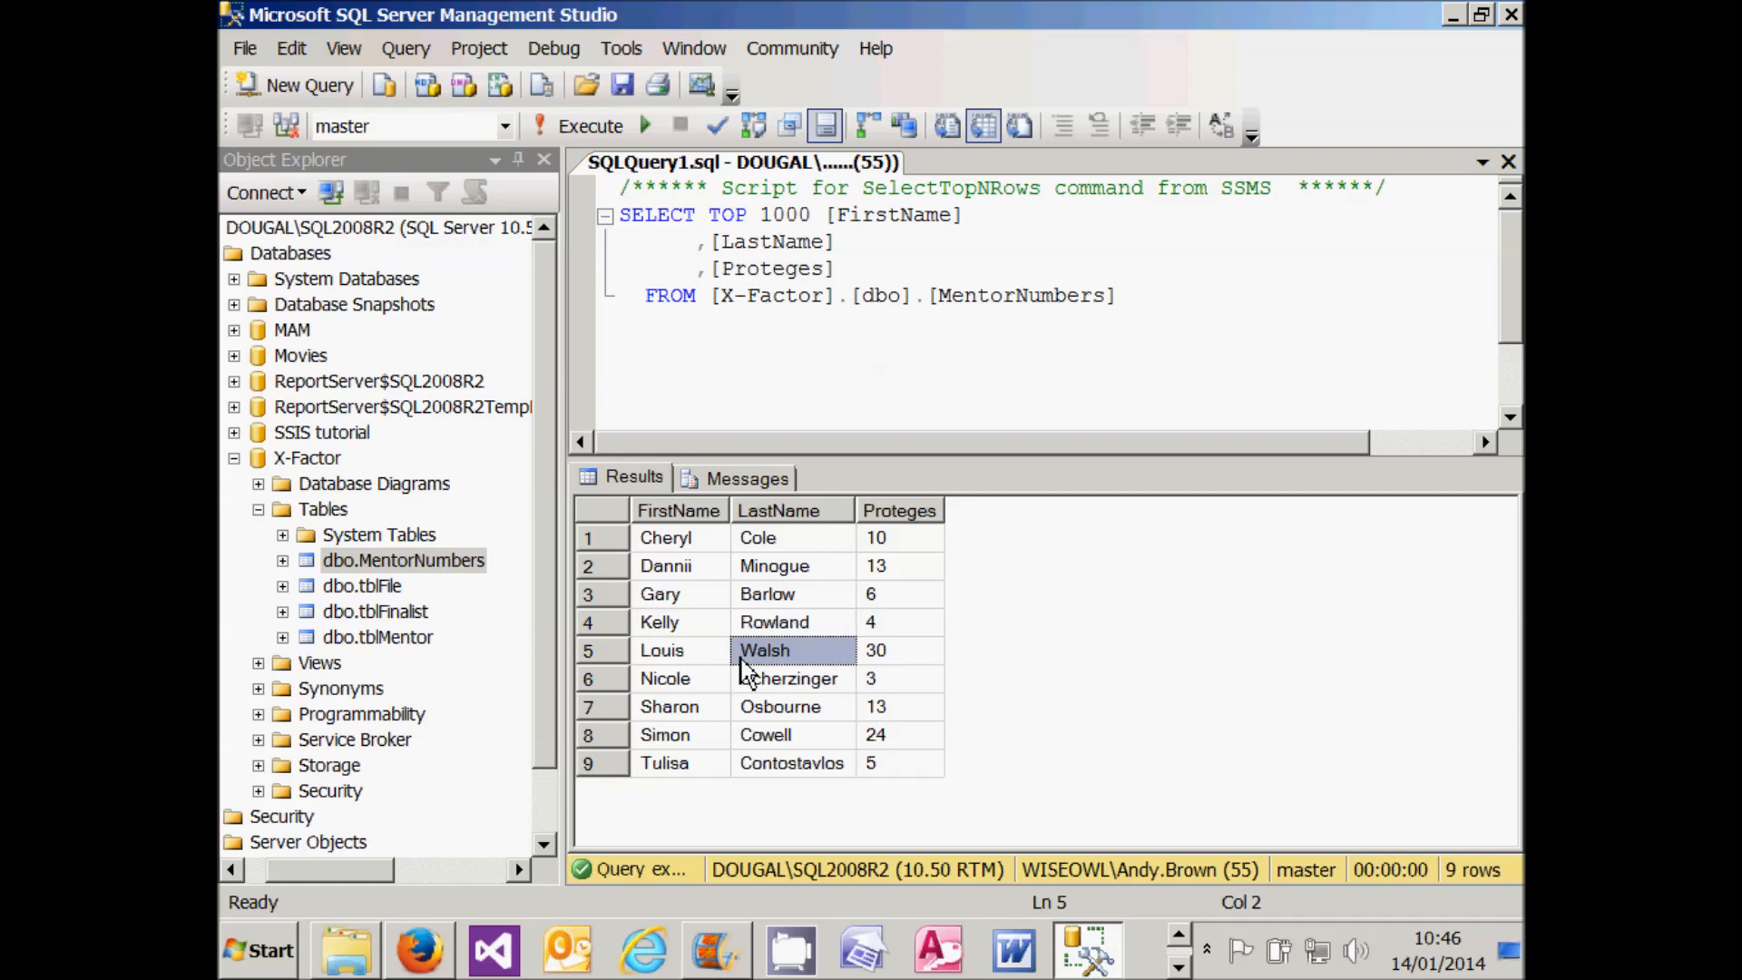
click(612, 538)
click(613, 578)
click(614, 595)
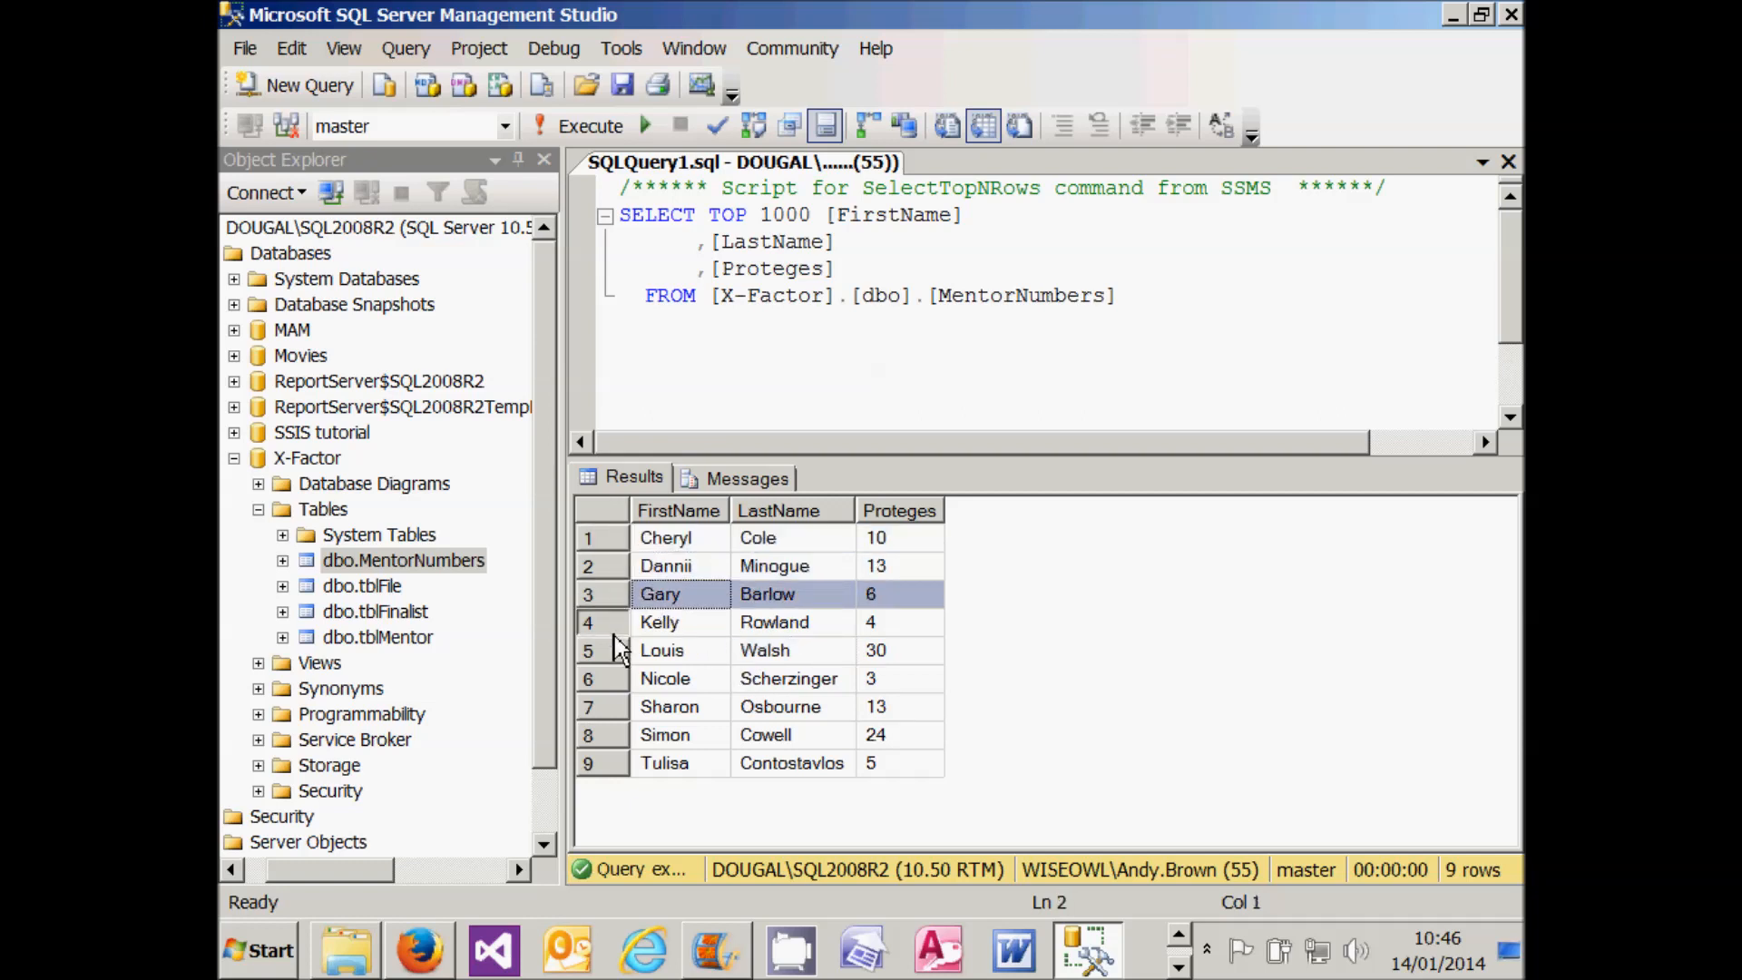
click(615, 622)
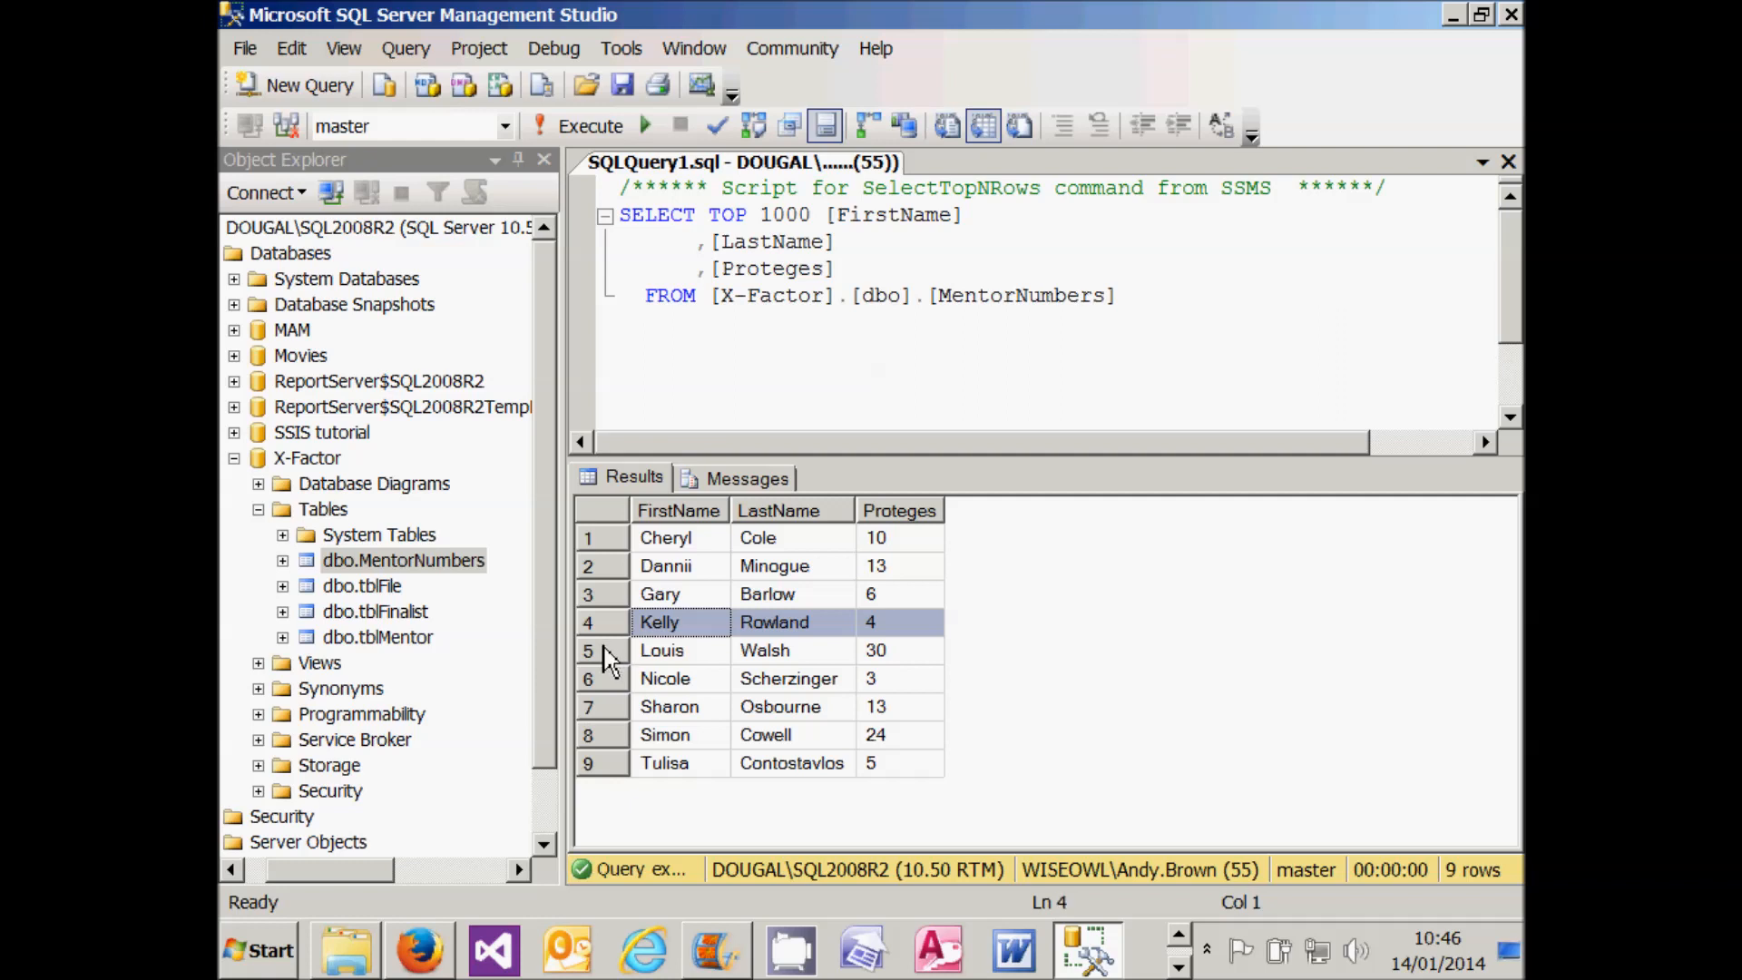
click(608, 655)
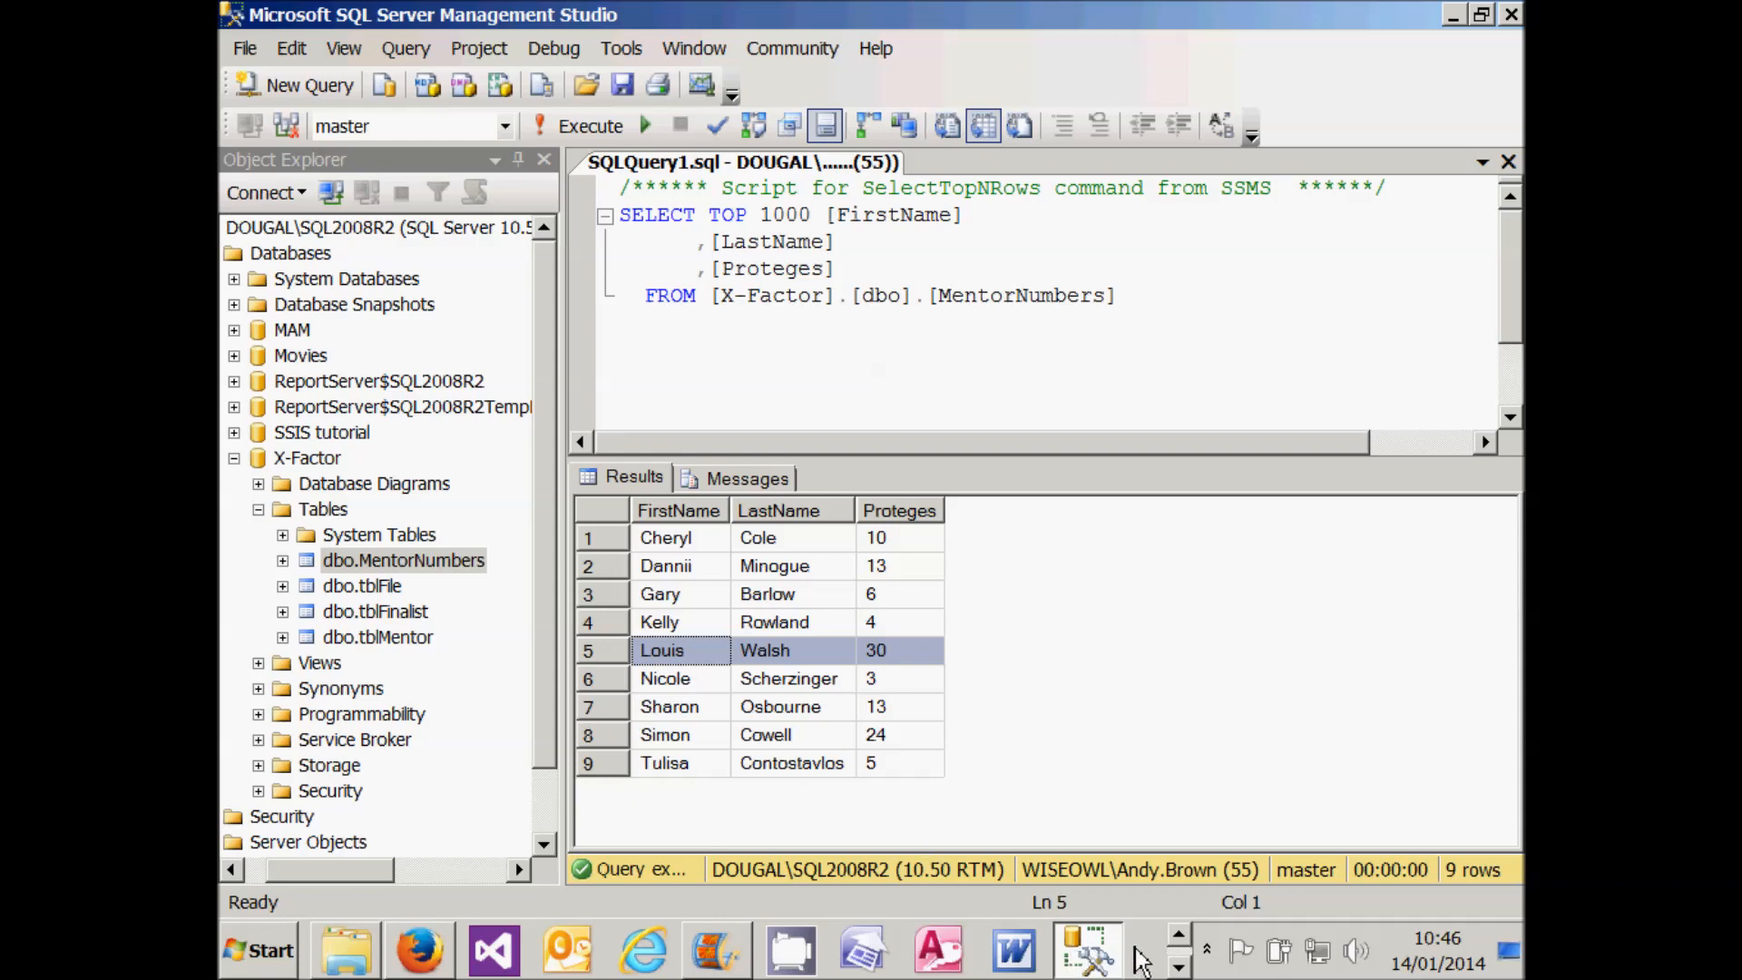
- Switch to Visual Studio and review the packages and connection manager in the Looping over rows project
click(1178, 966)
click(439, 962)
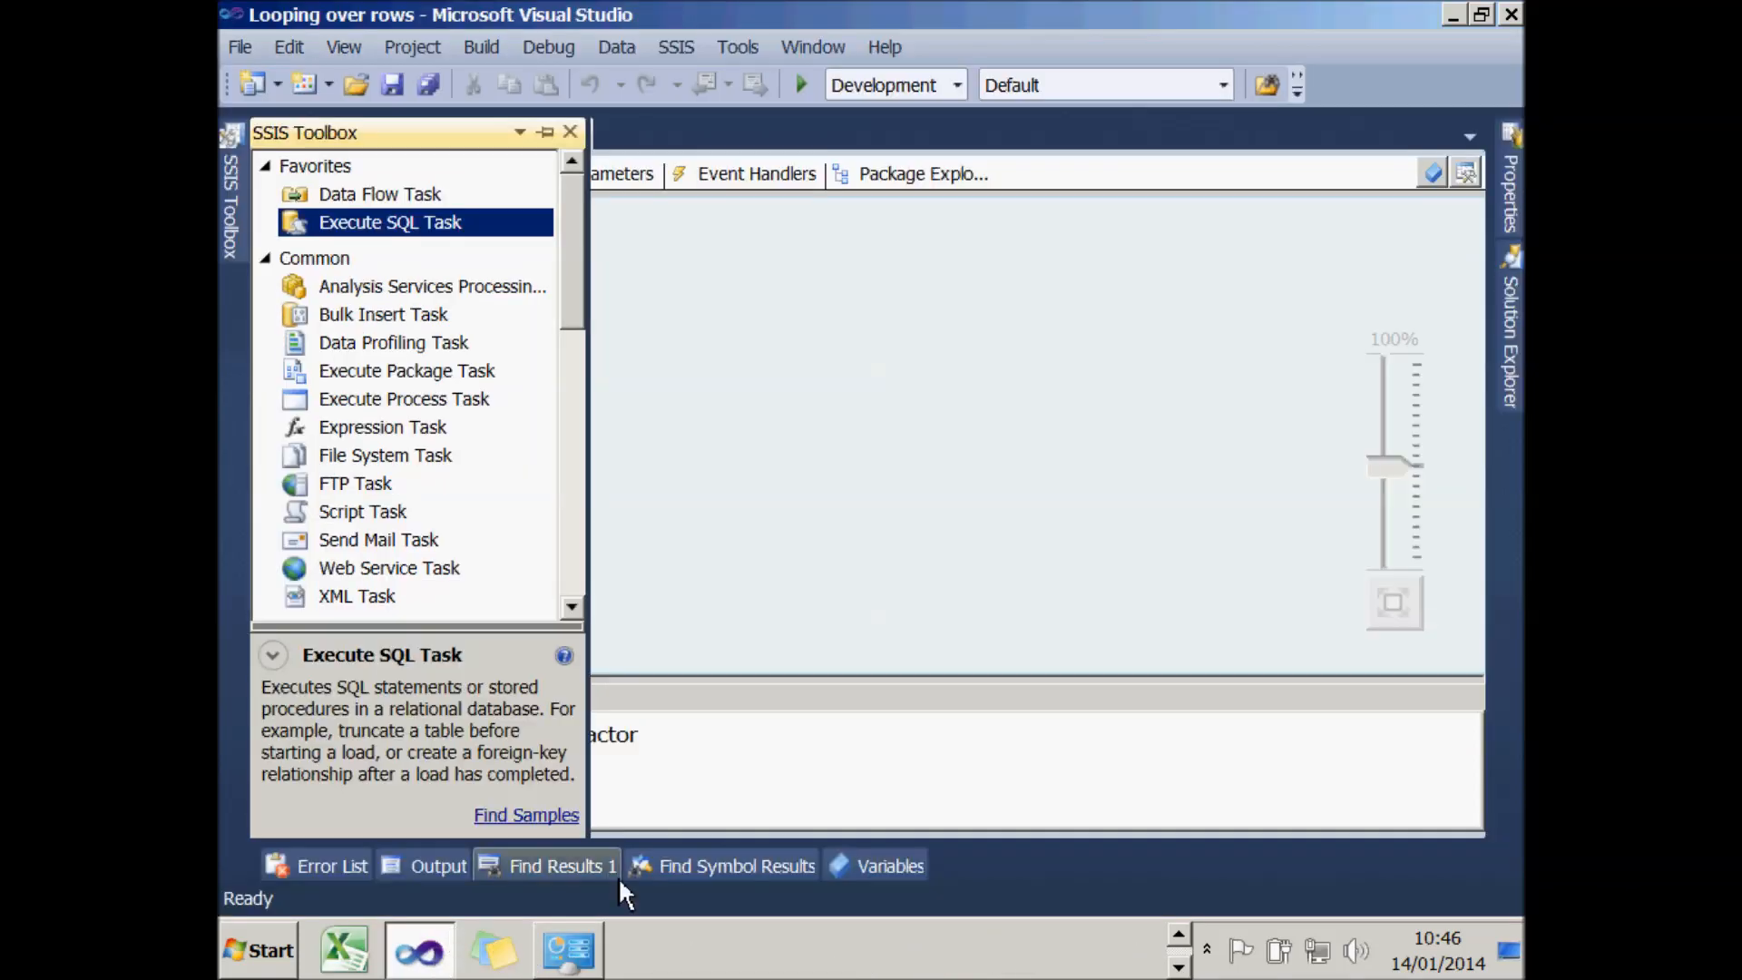
click(1515, 368)
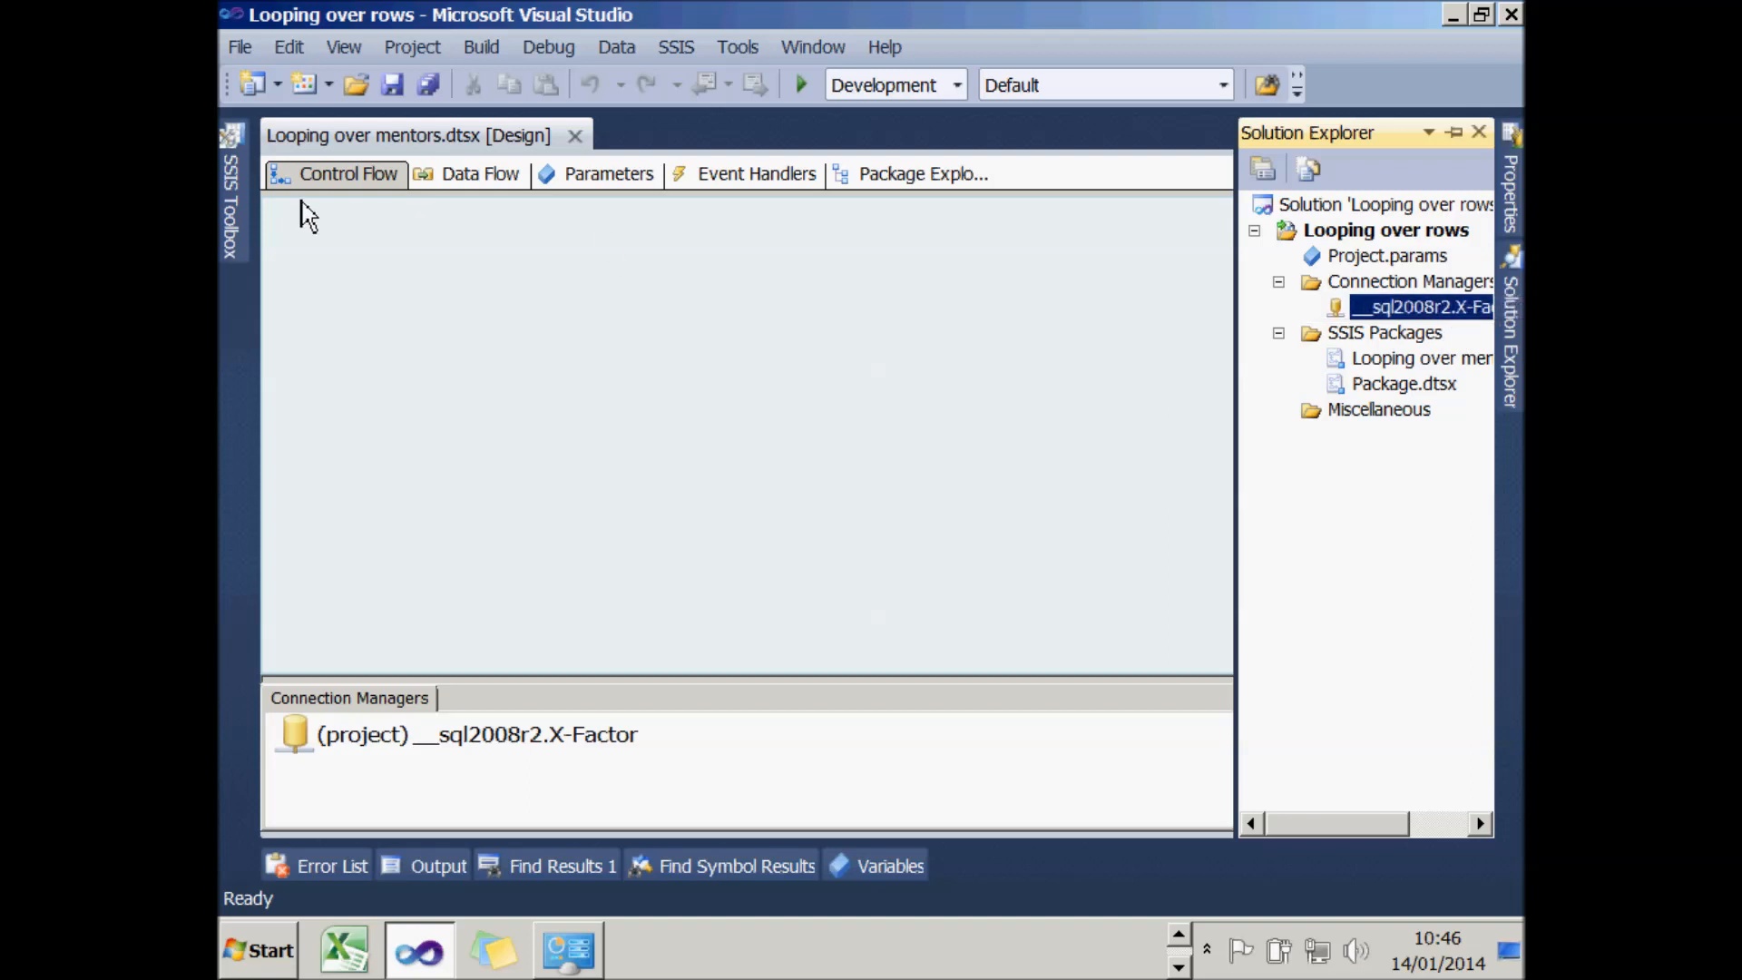
click(232, 213)
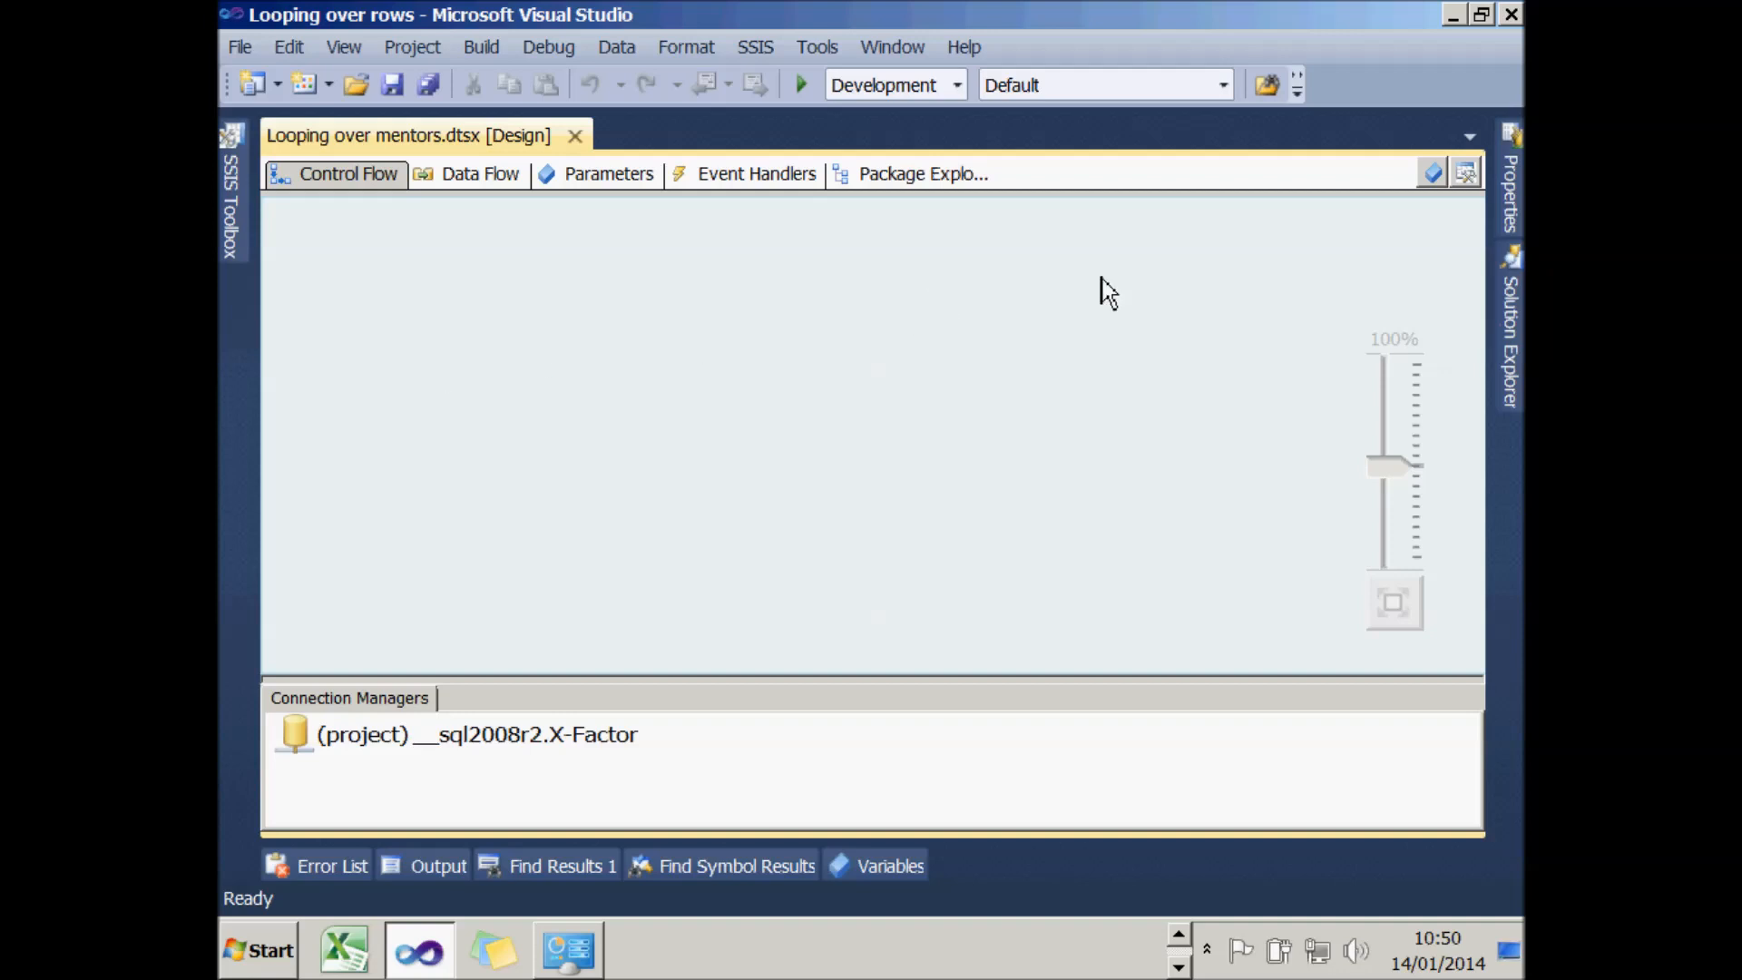
- Add a package variable named Mentors with the Object data type
click(1433, 174)
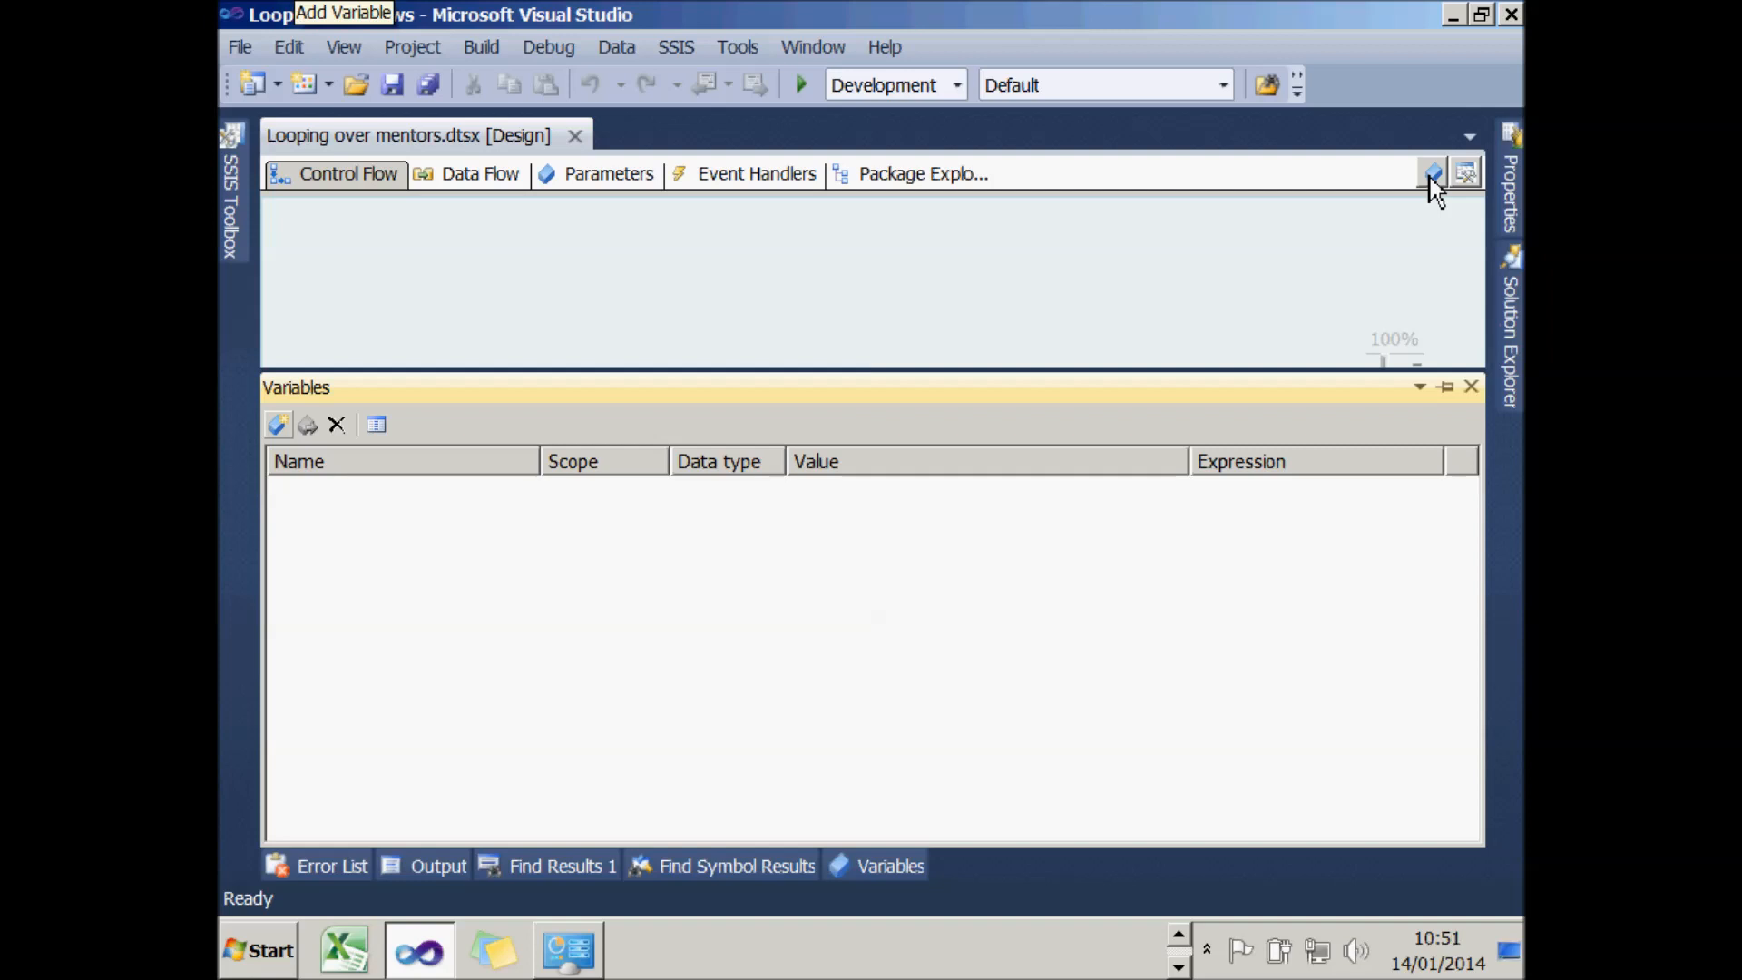
click(279, 428)
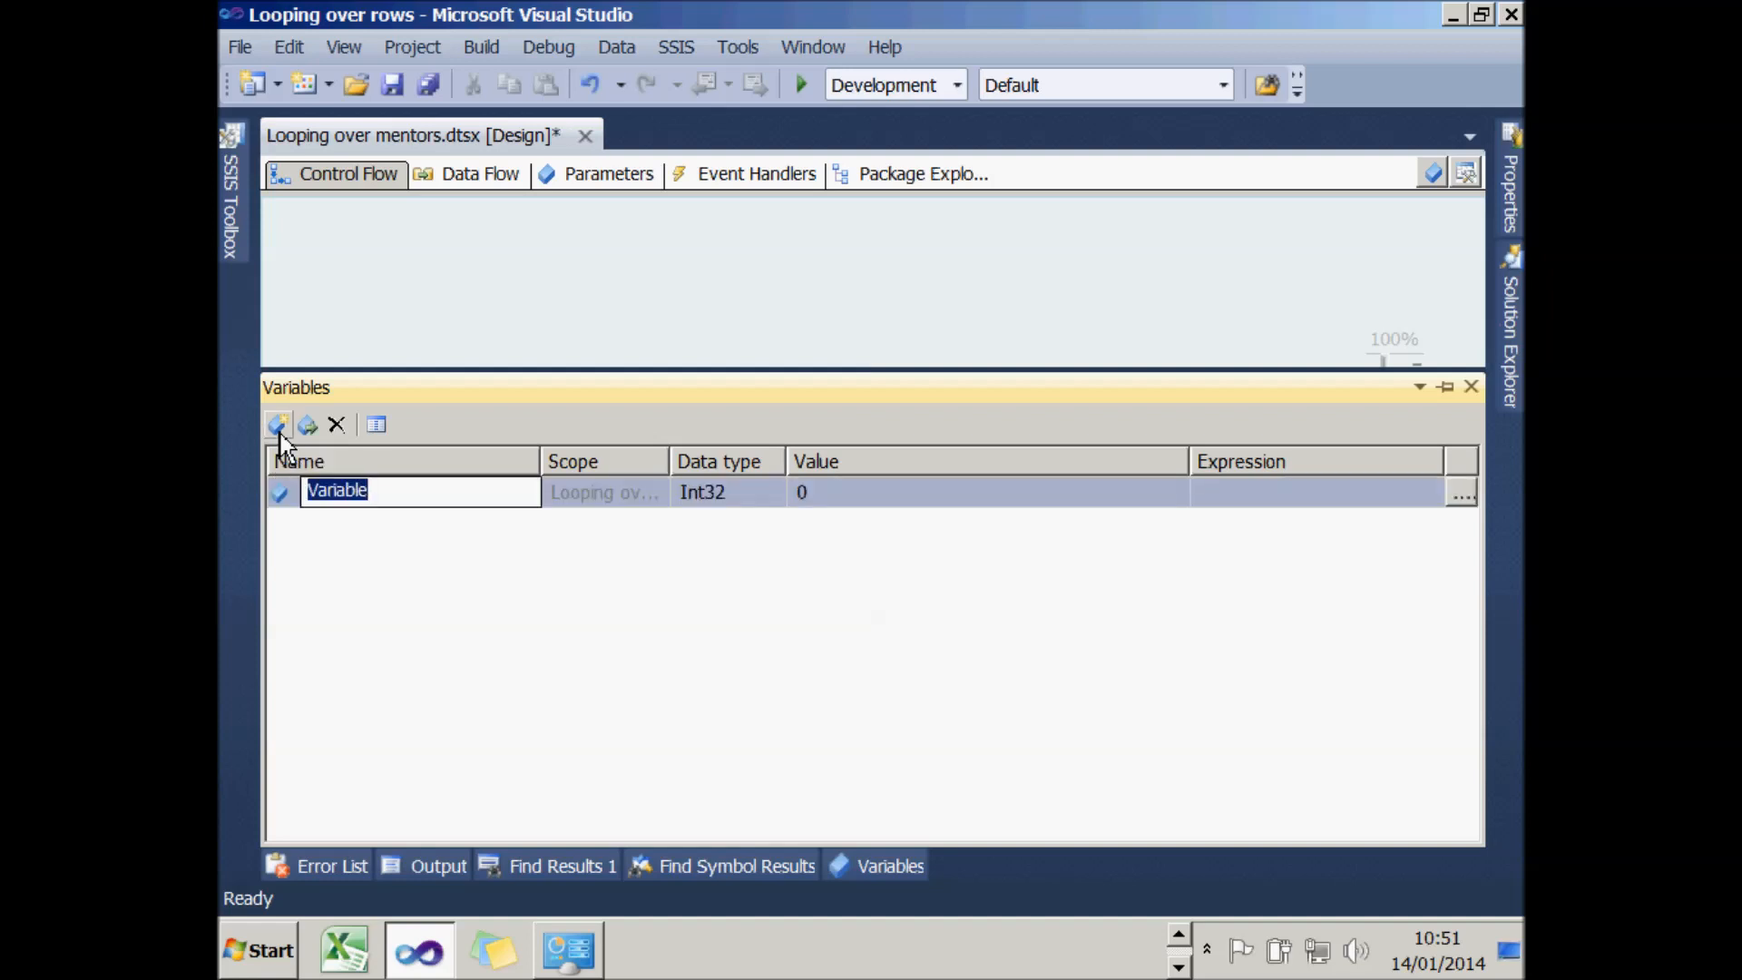
text(Mentors)
key(Tab)
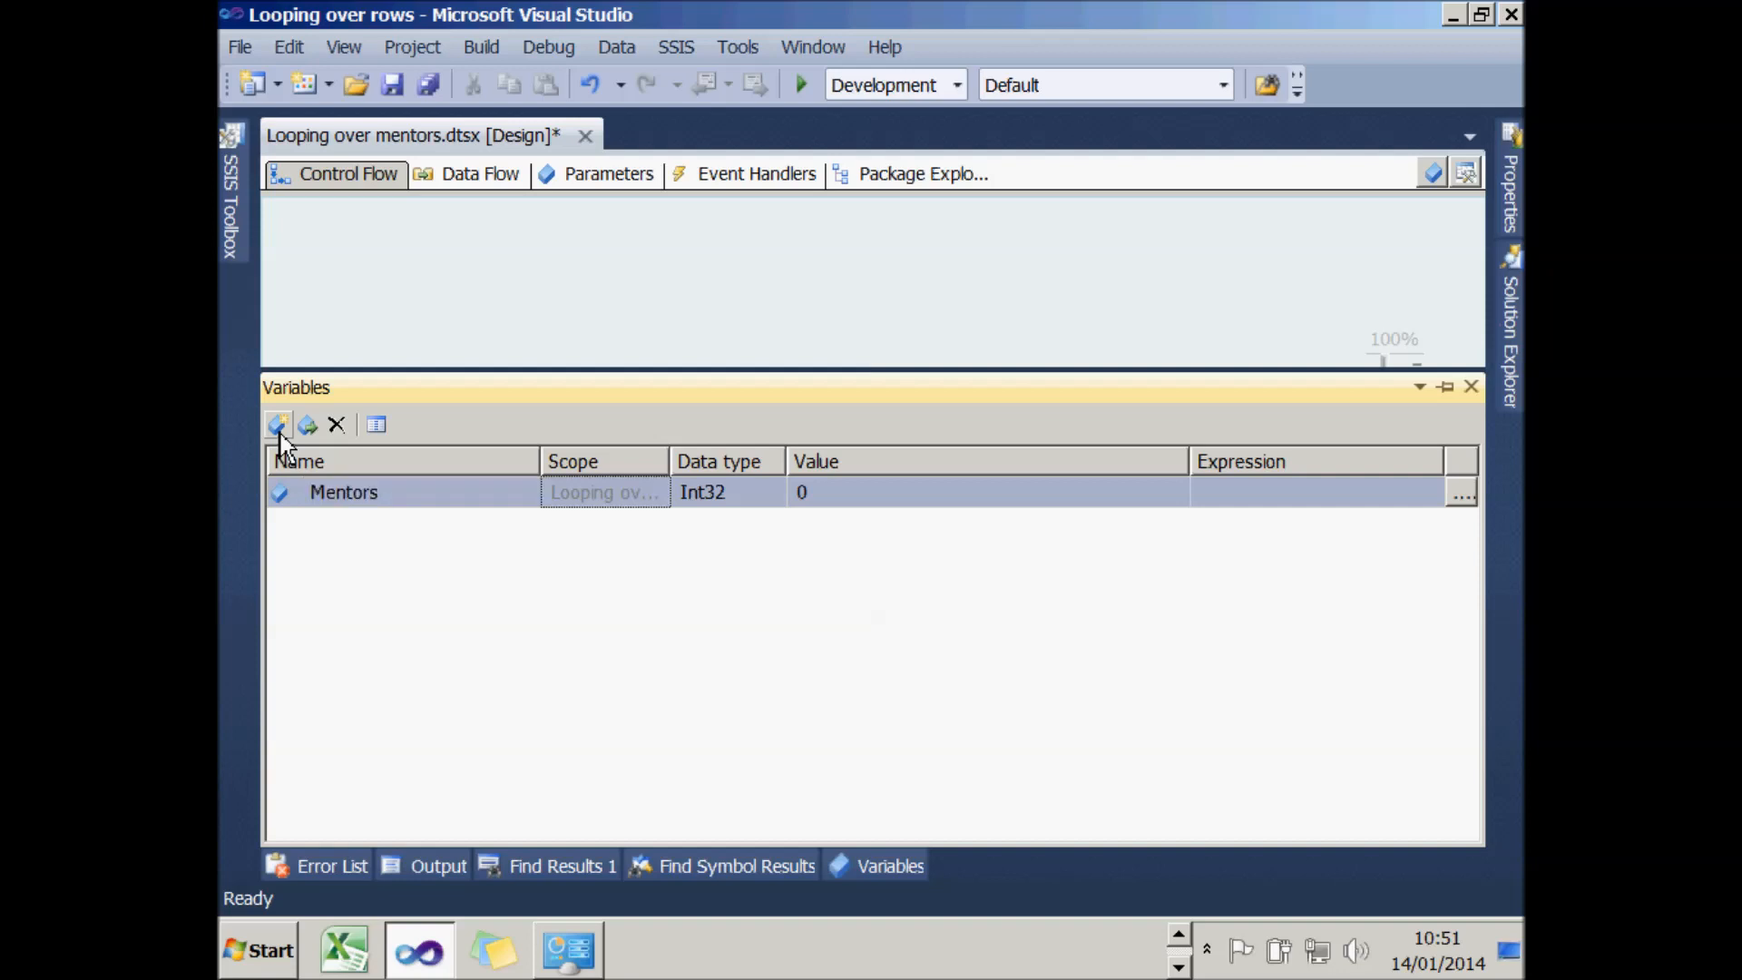
click(778, 498)
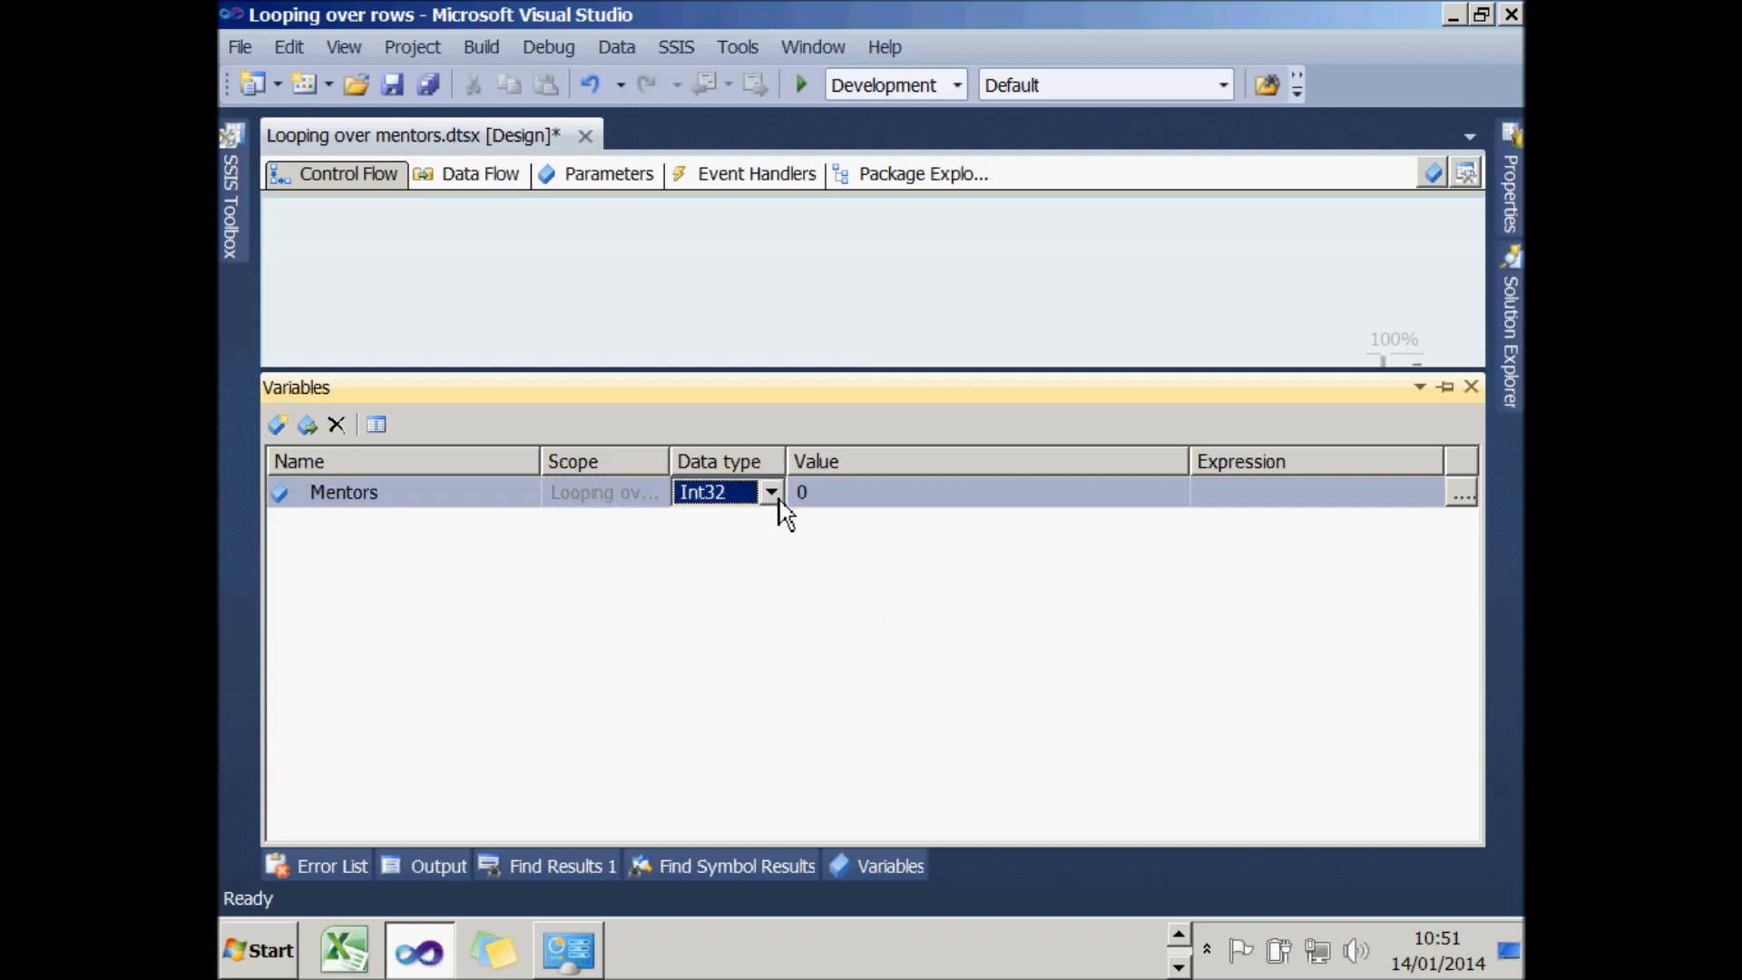
click(780, 499)
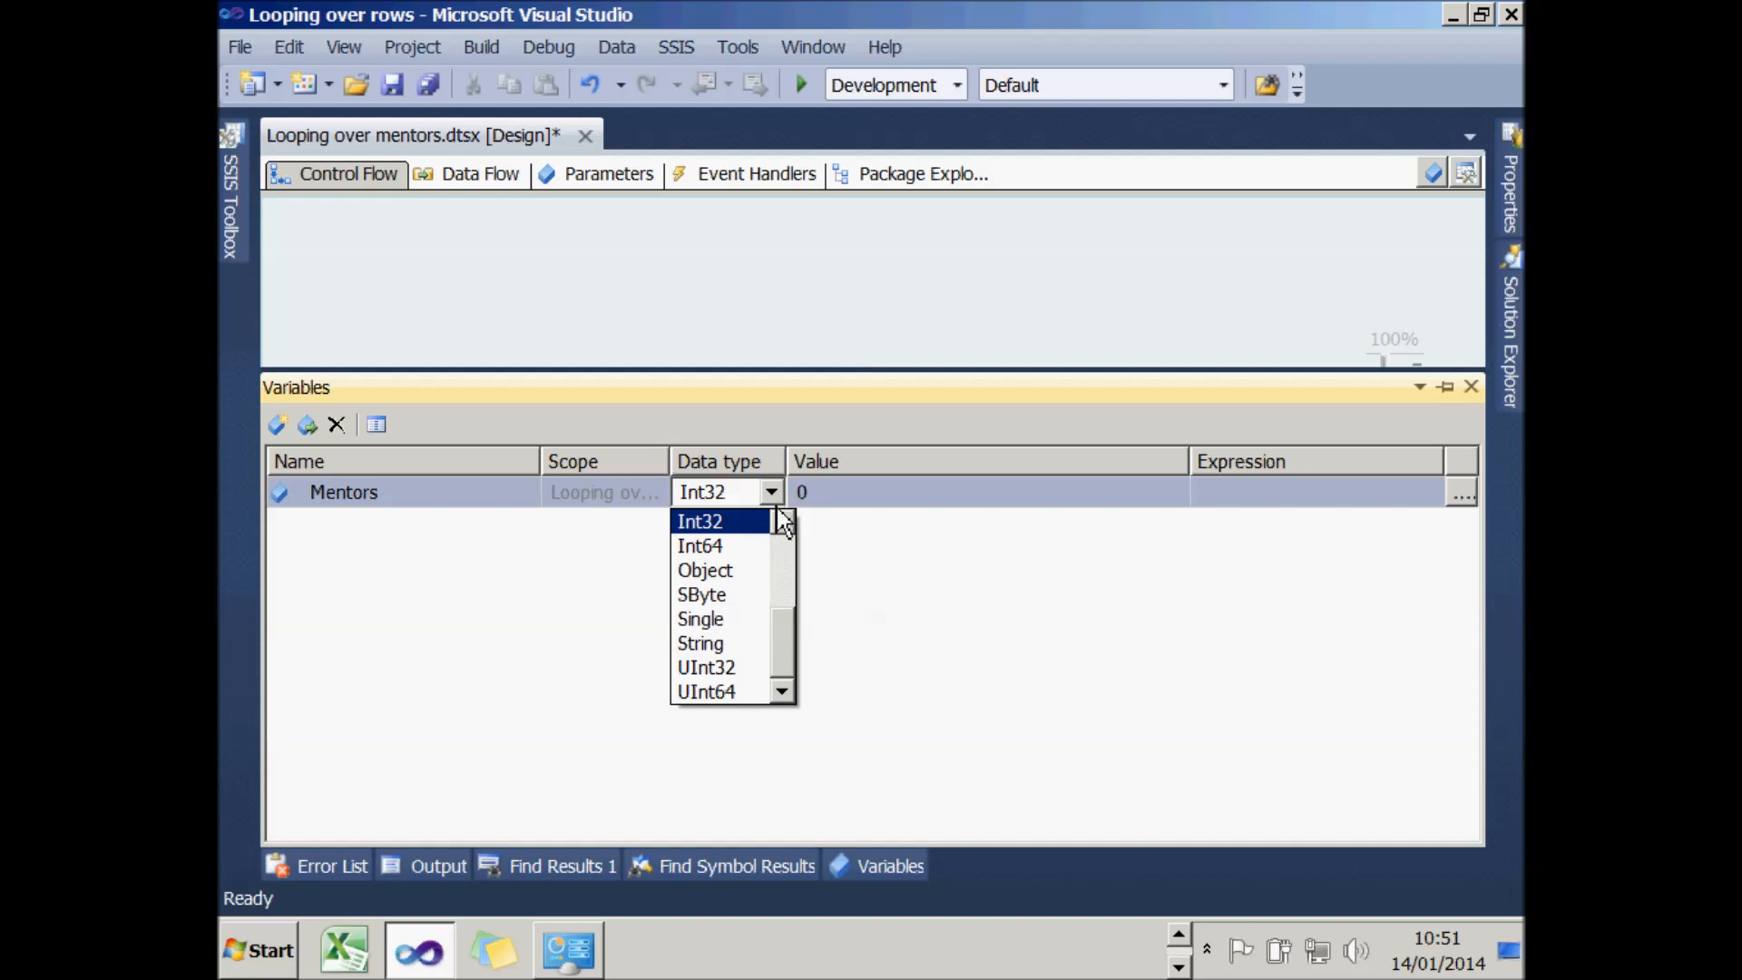
click(726, 572)
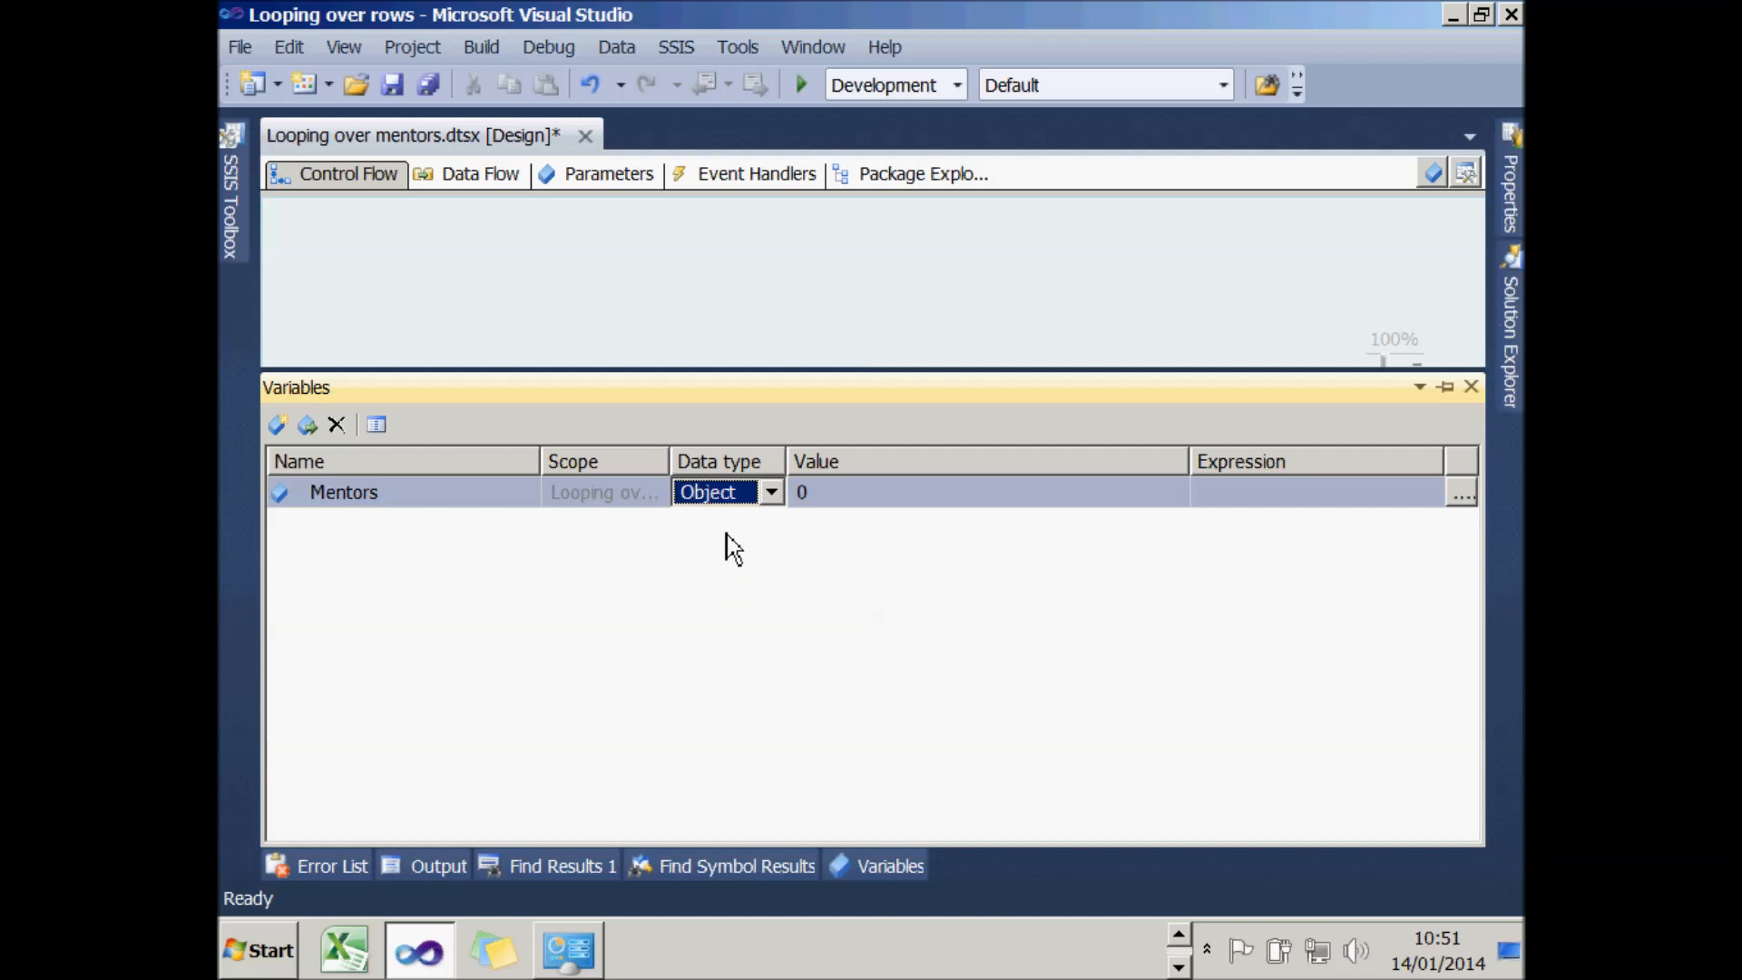
click(697, 341)
- Add an Execute SQL Task to the control flow and name it "Load mentors into a variable"
mouse_move(243, 220)
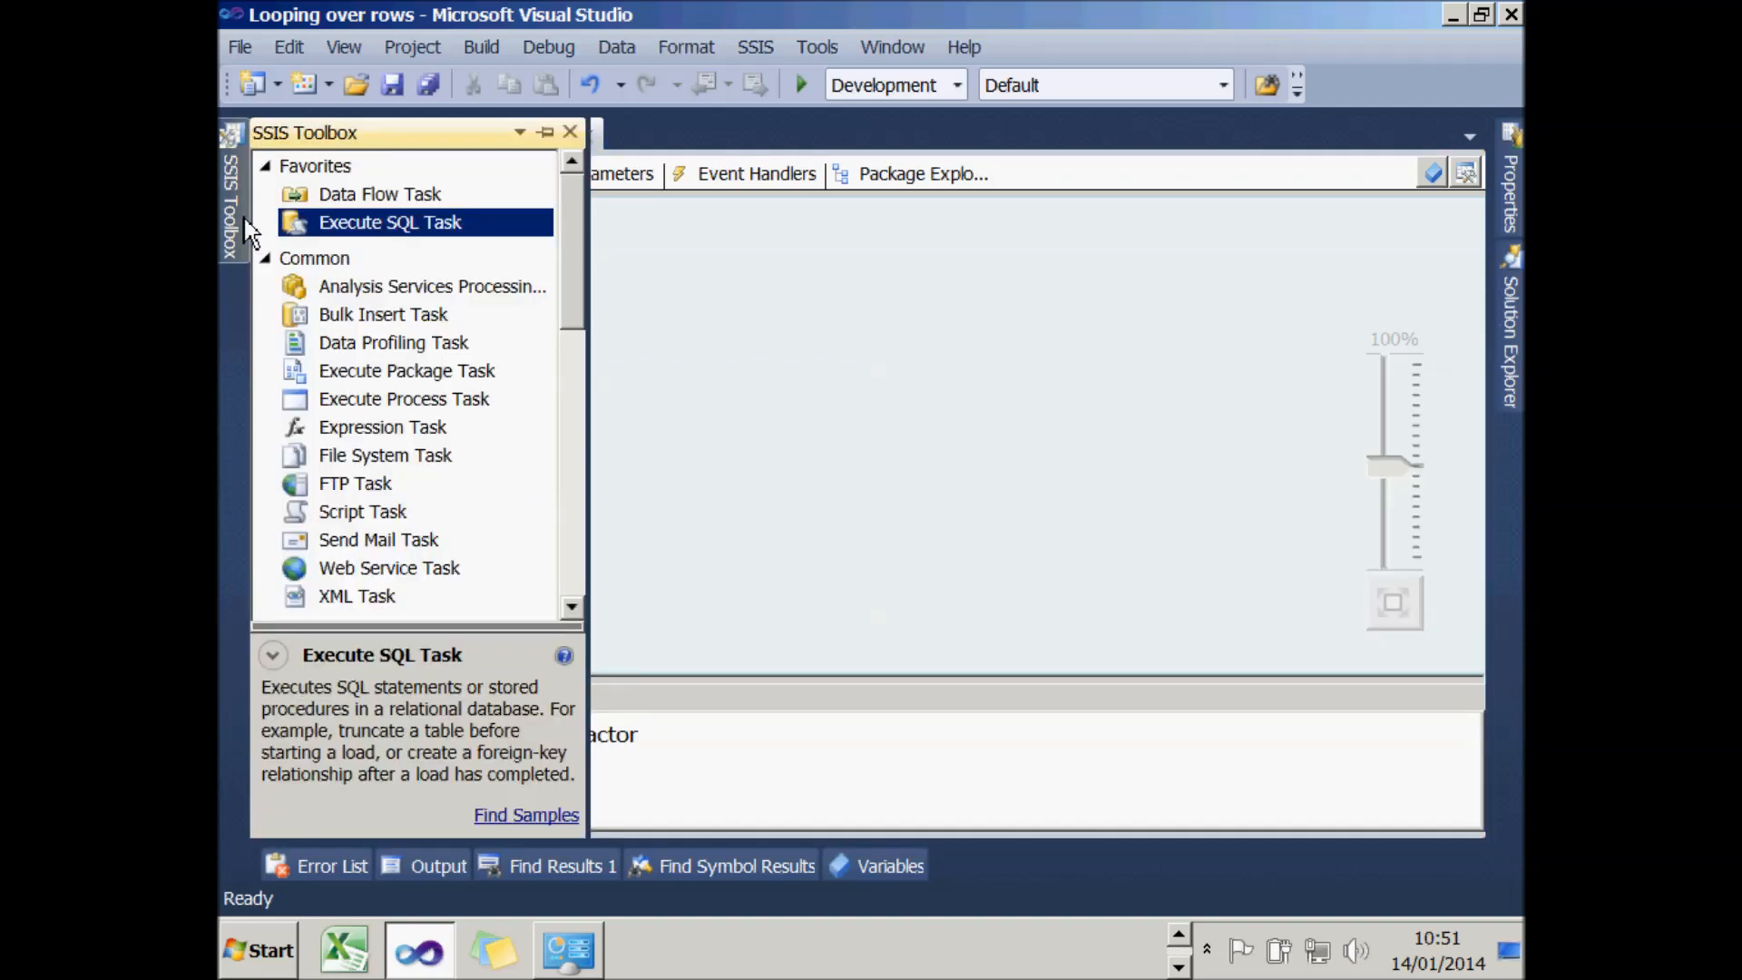
drag(313, 229, 674, 274)
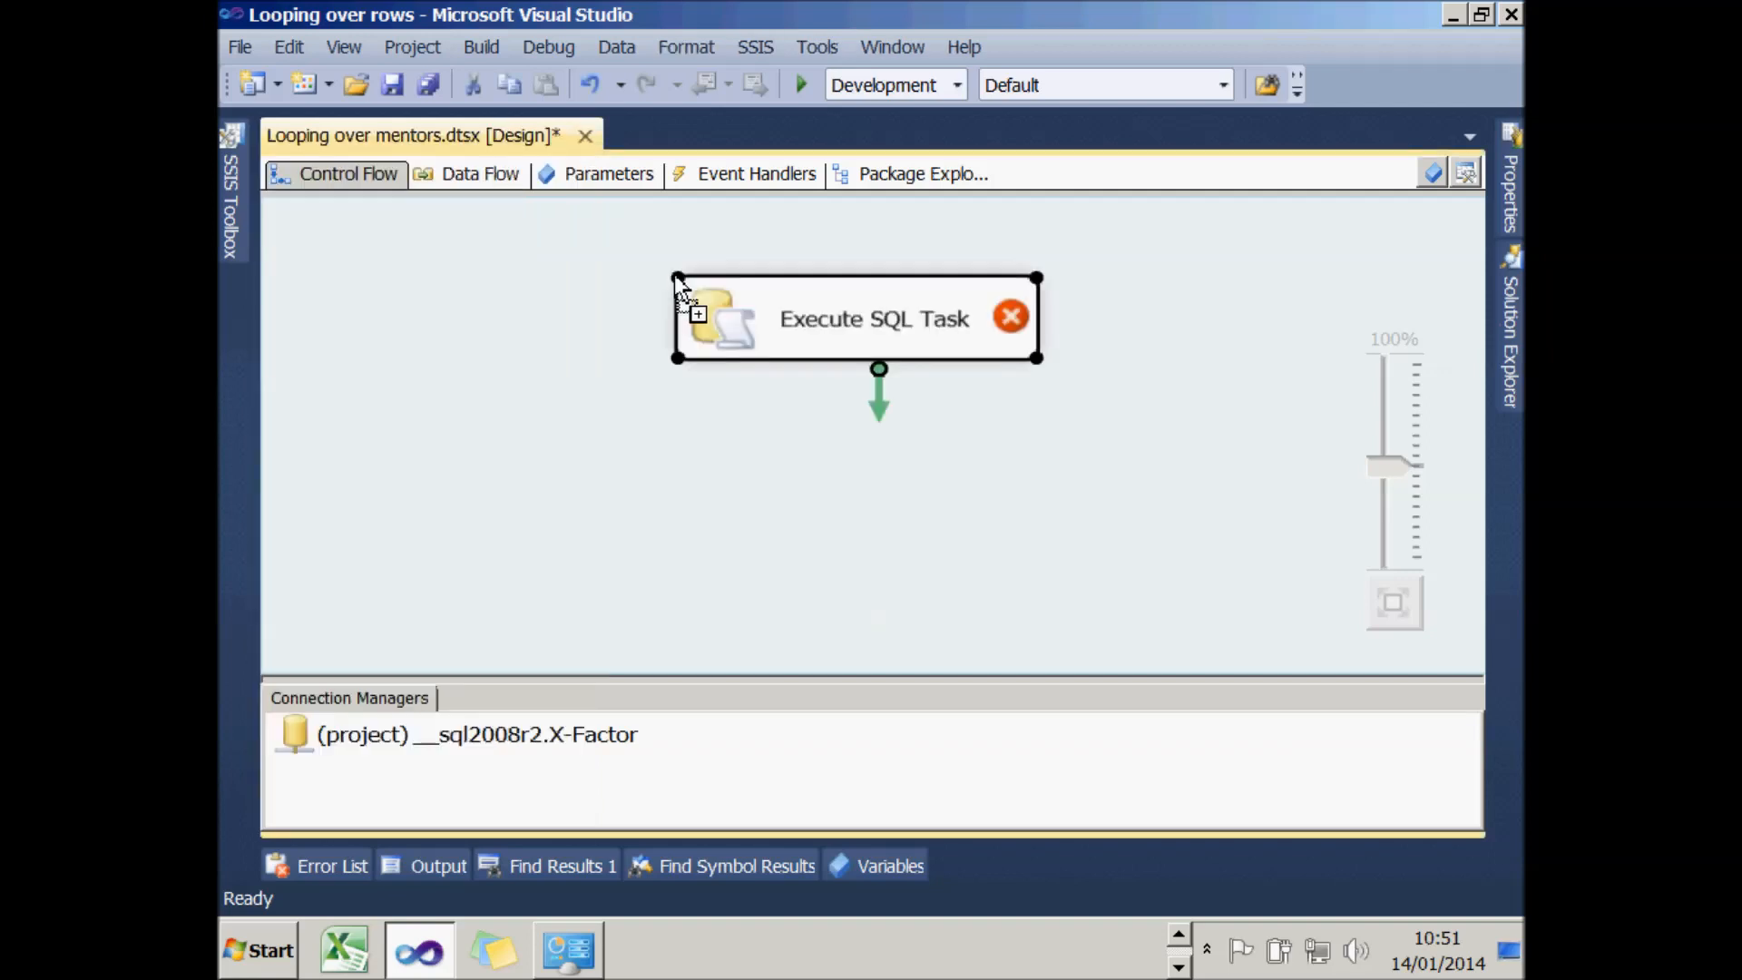
click(811, 327)
text(Load metnno)
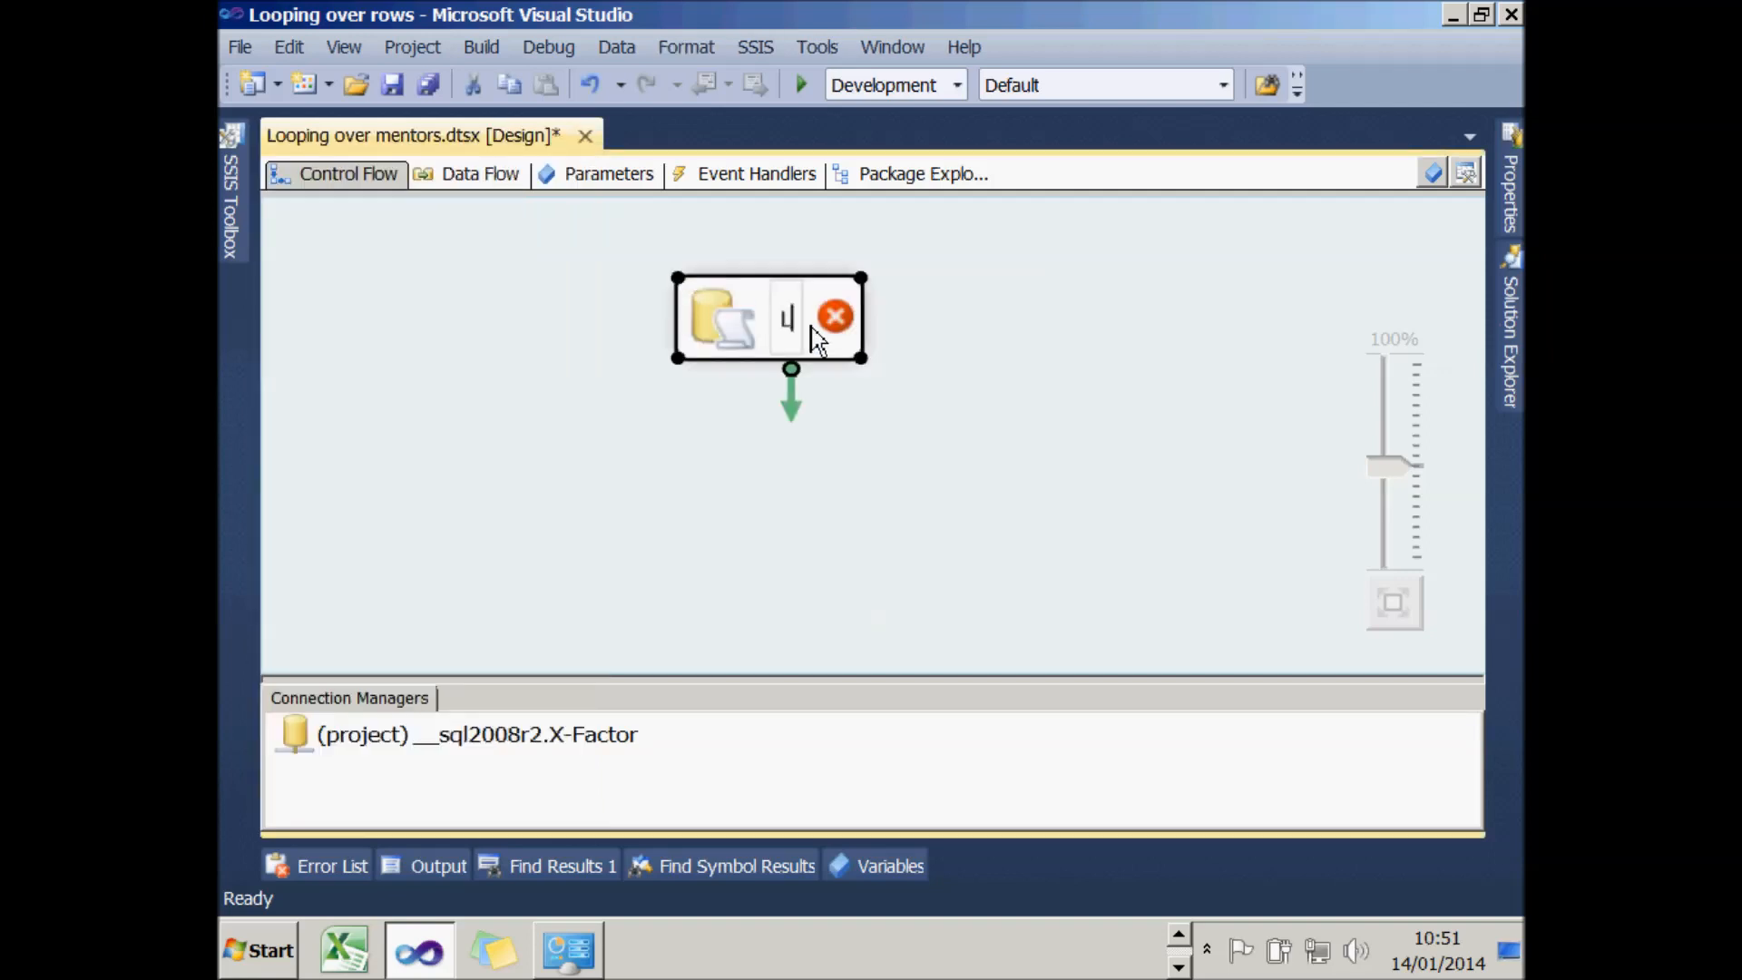
key(BackSpace)
key(BackSpace)
key(BackSpace)
key(BackSpace)
text(ntors into a variable)
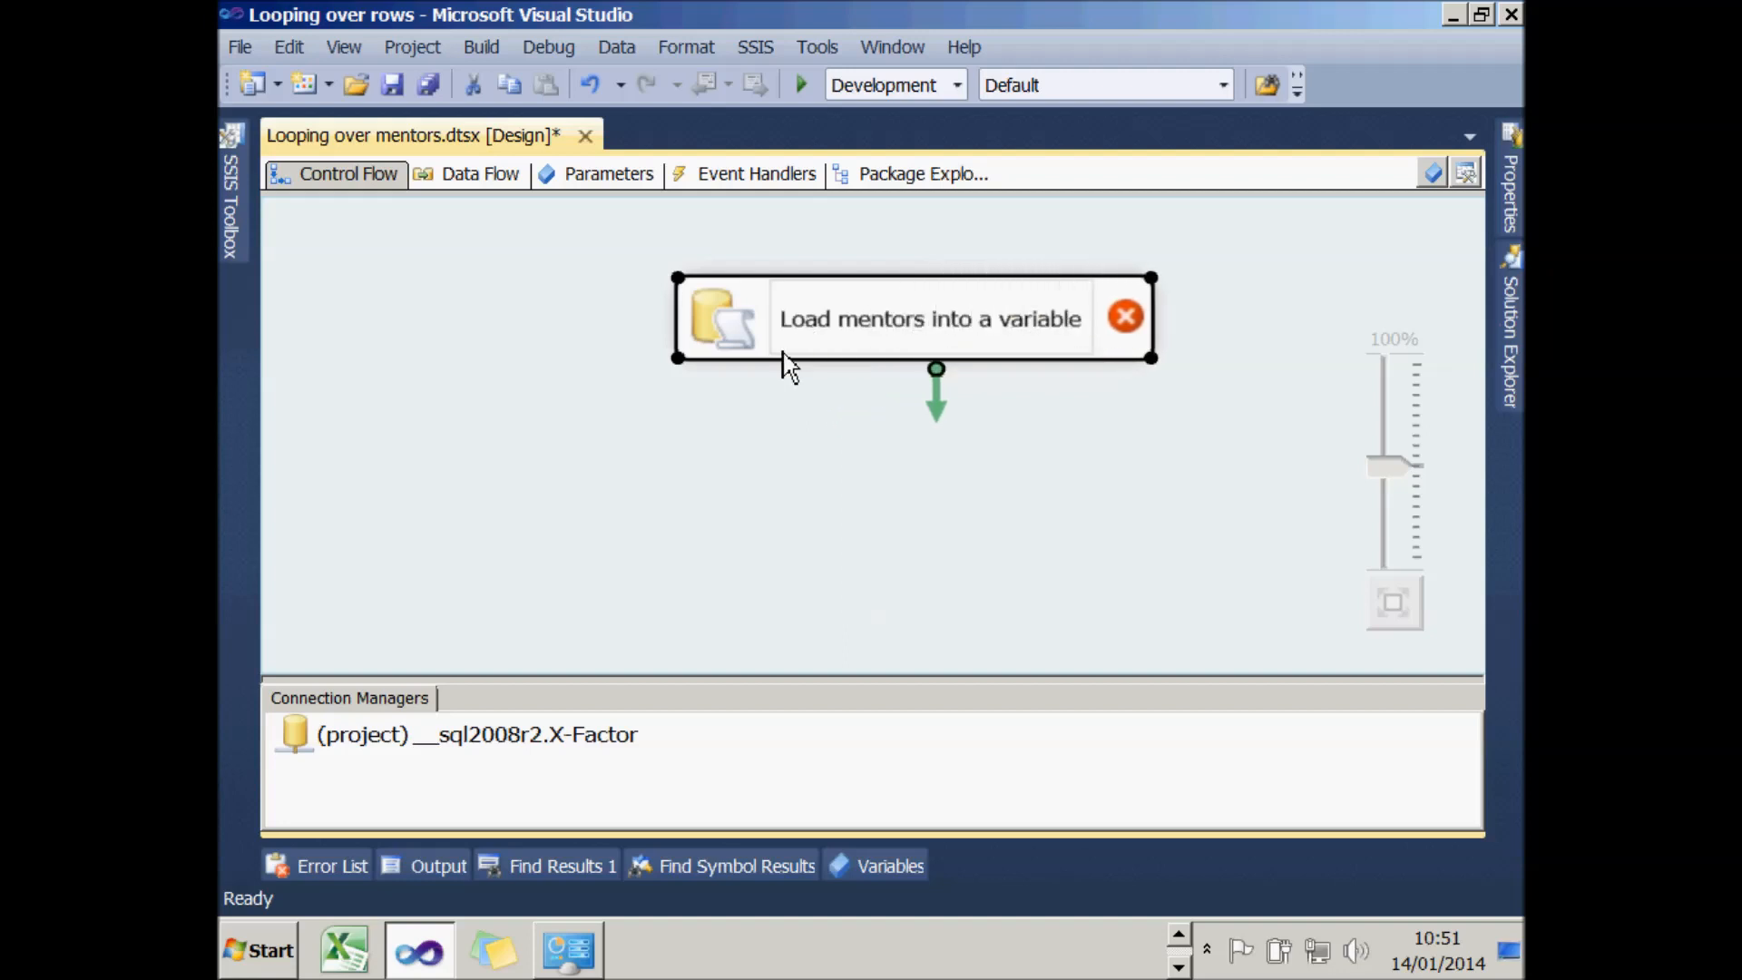
click(727, 418)
- Open the Load mentors into a variable task for editing and set its connection to __sql2008r2.X-Factor
click(742, 342)
double_click(742, 342)
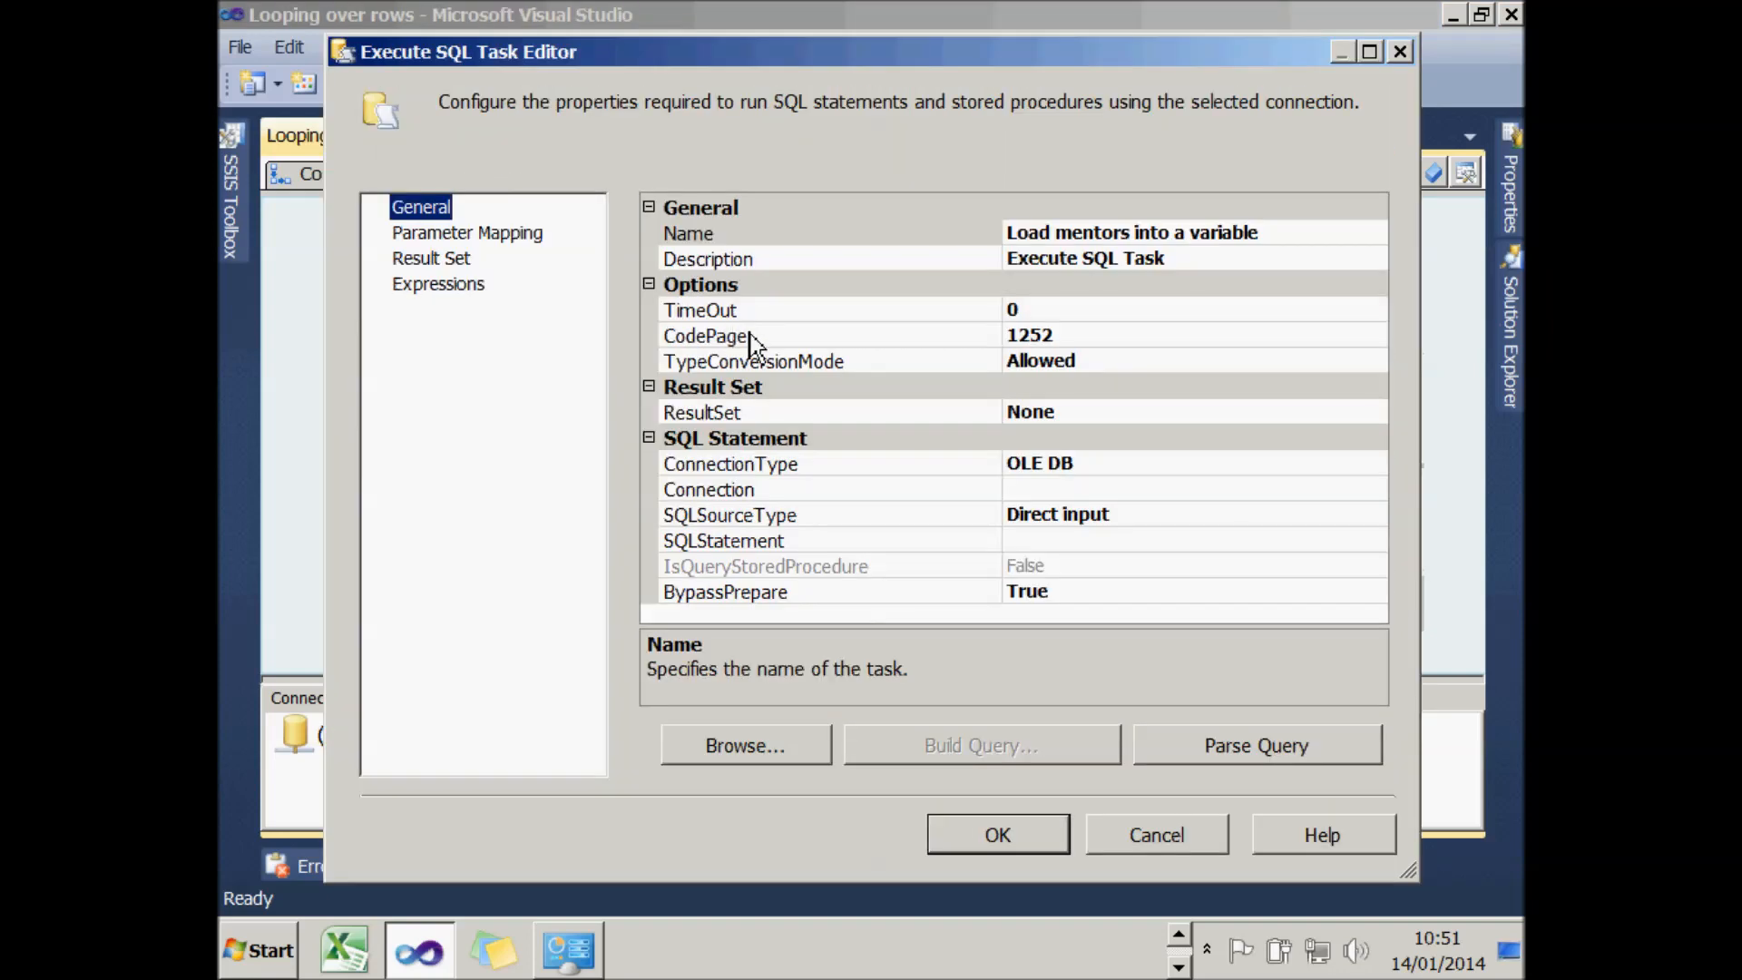
click(1215, 491)
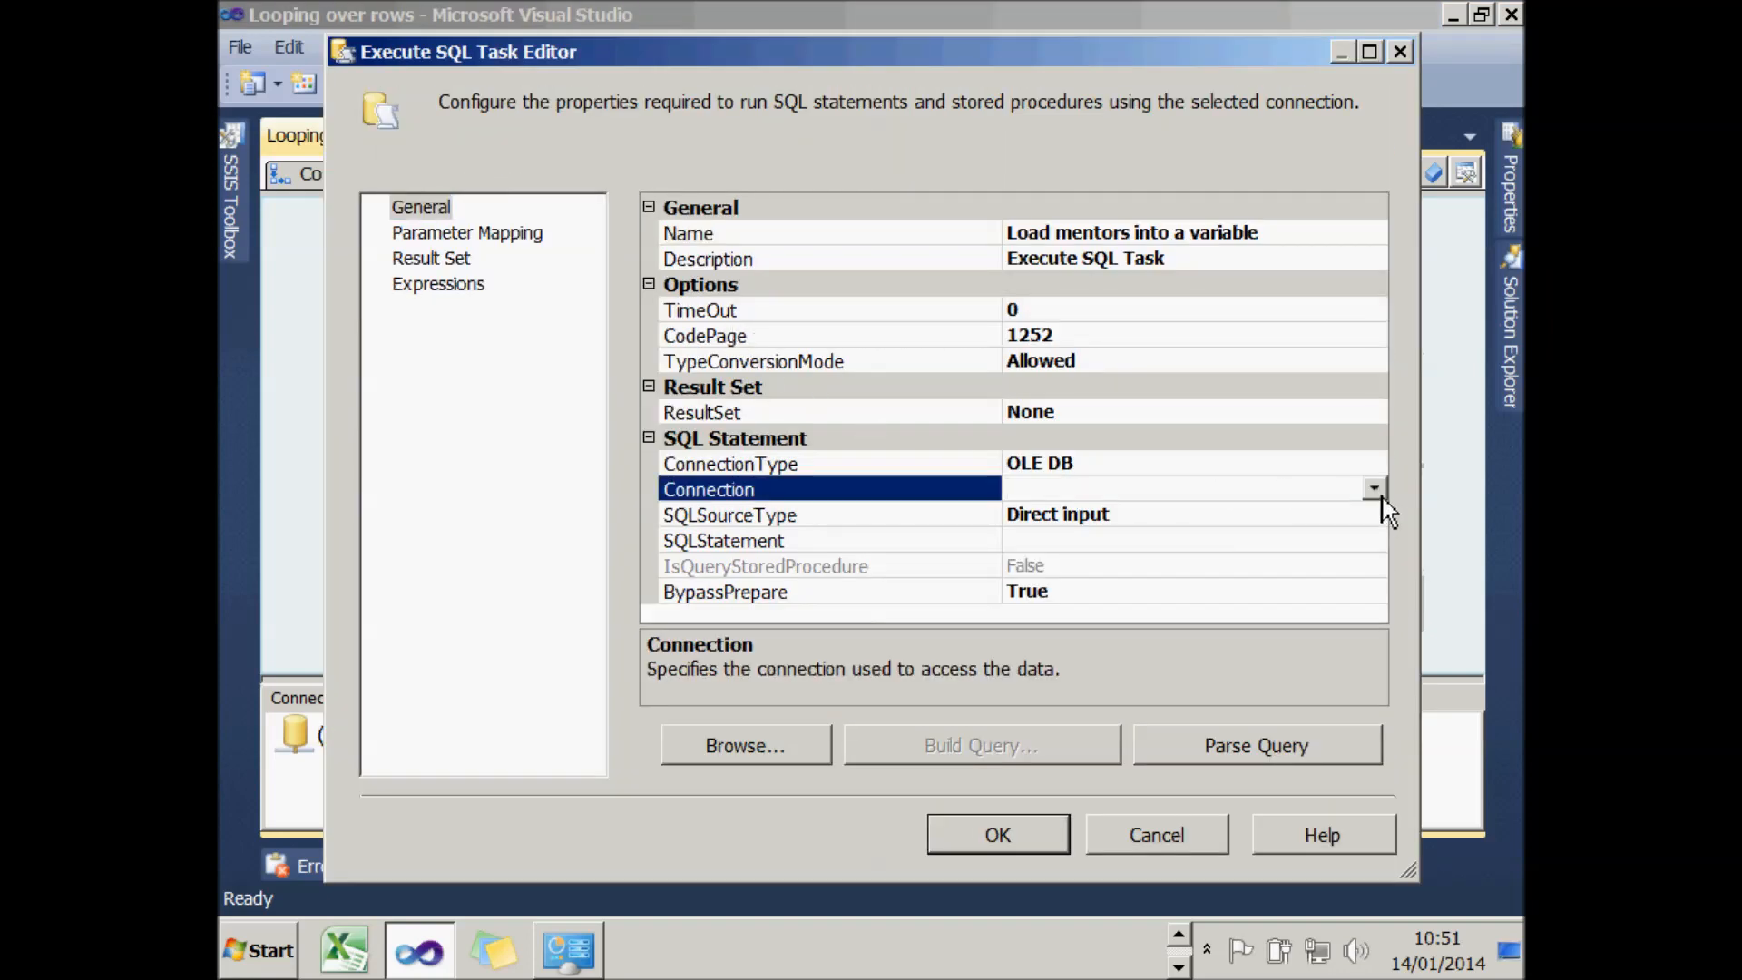
click(1374, 490)
click(1157, 541)
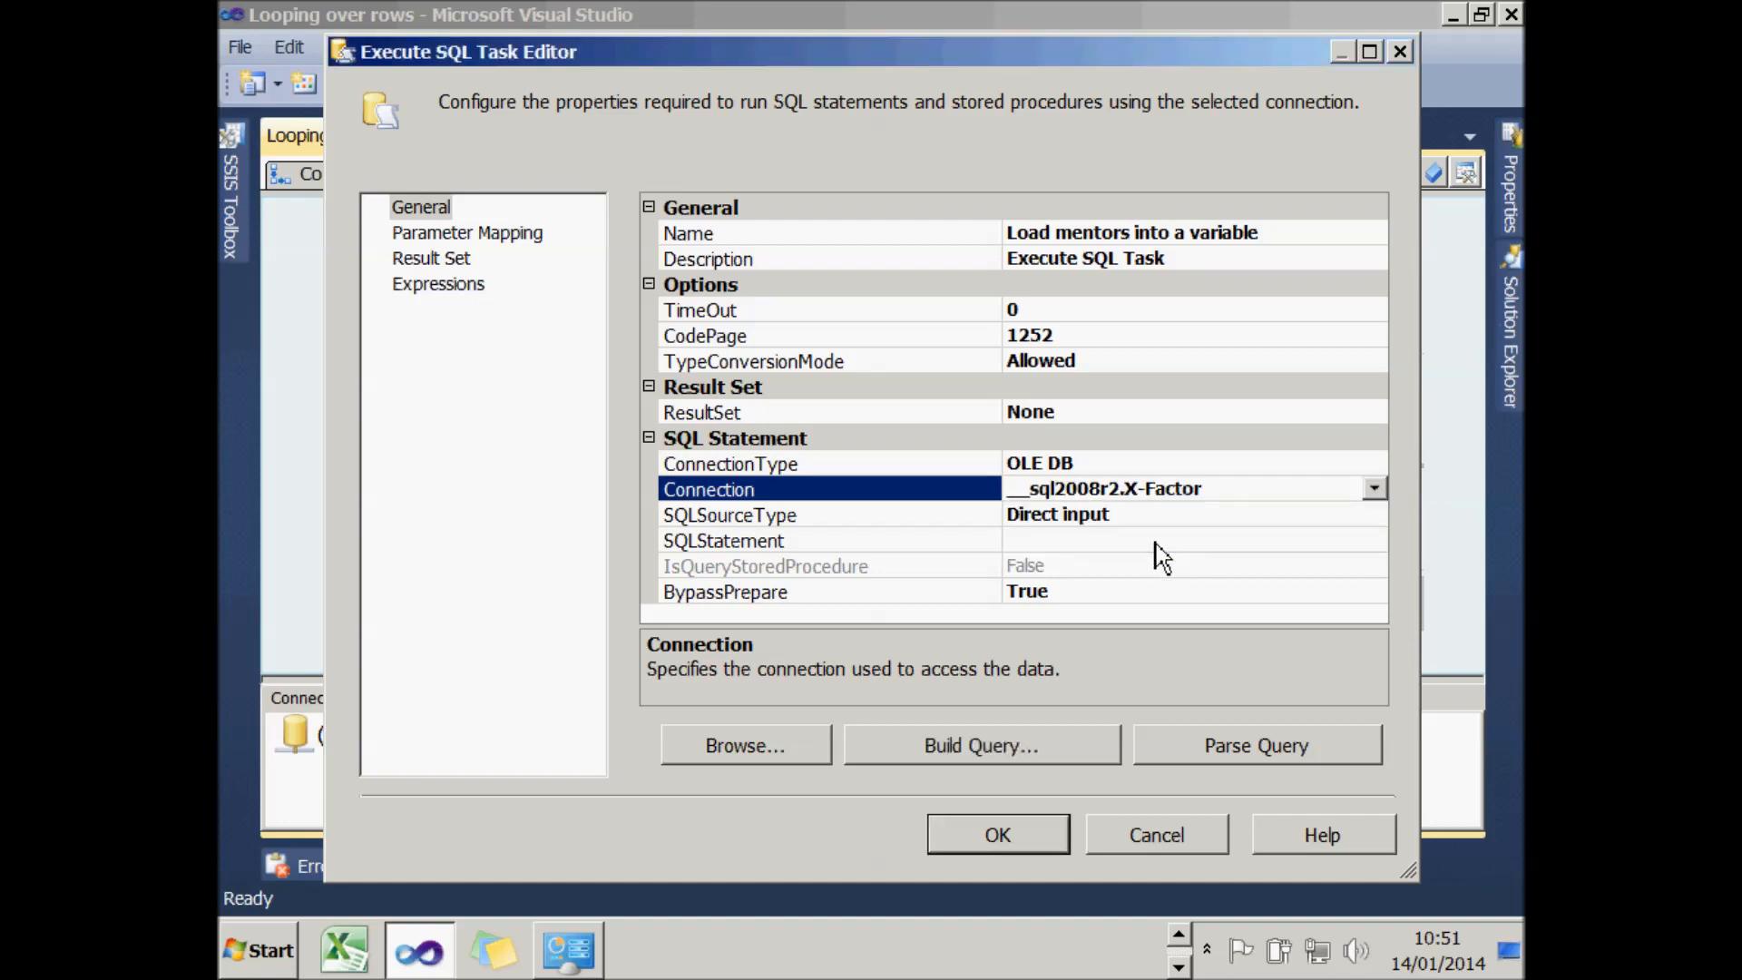
- Paste "SELECT FirstName, LastName, Proteges FROM MentorNumbers" as the task's SQL statement and accept it
click(1156, 543)
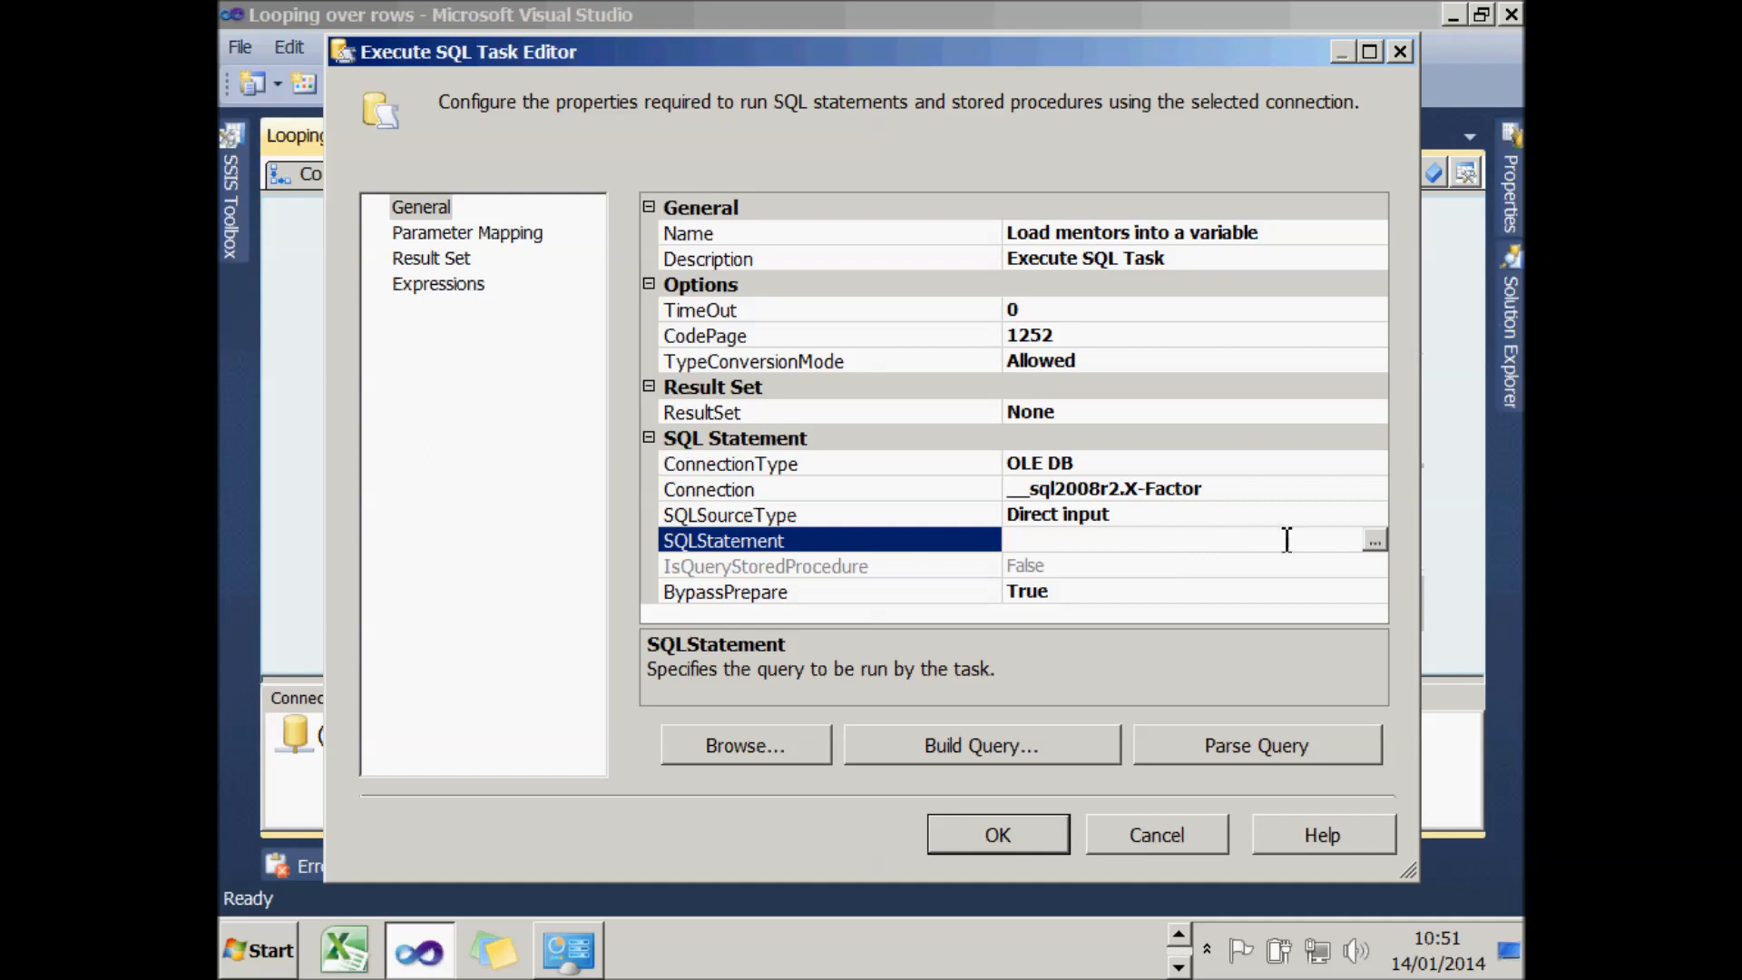
click(1375, 542)
right_click(922, 411)
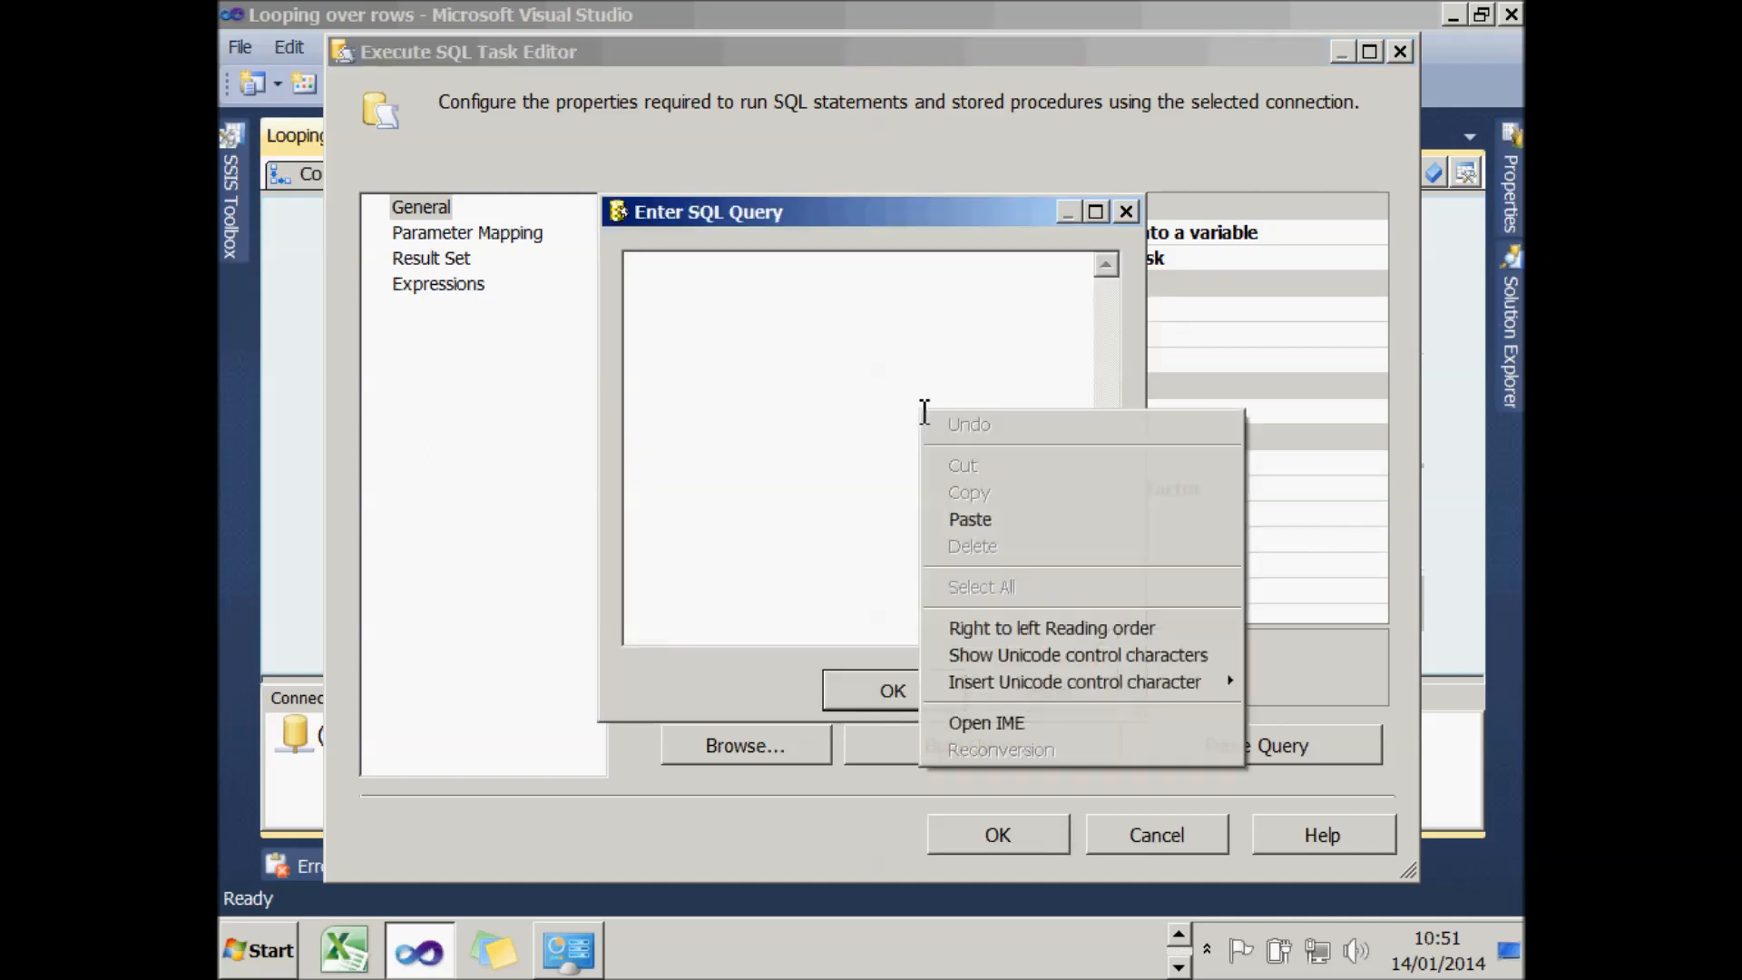
click(976, 521)
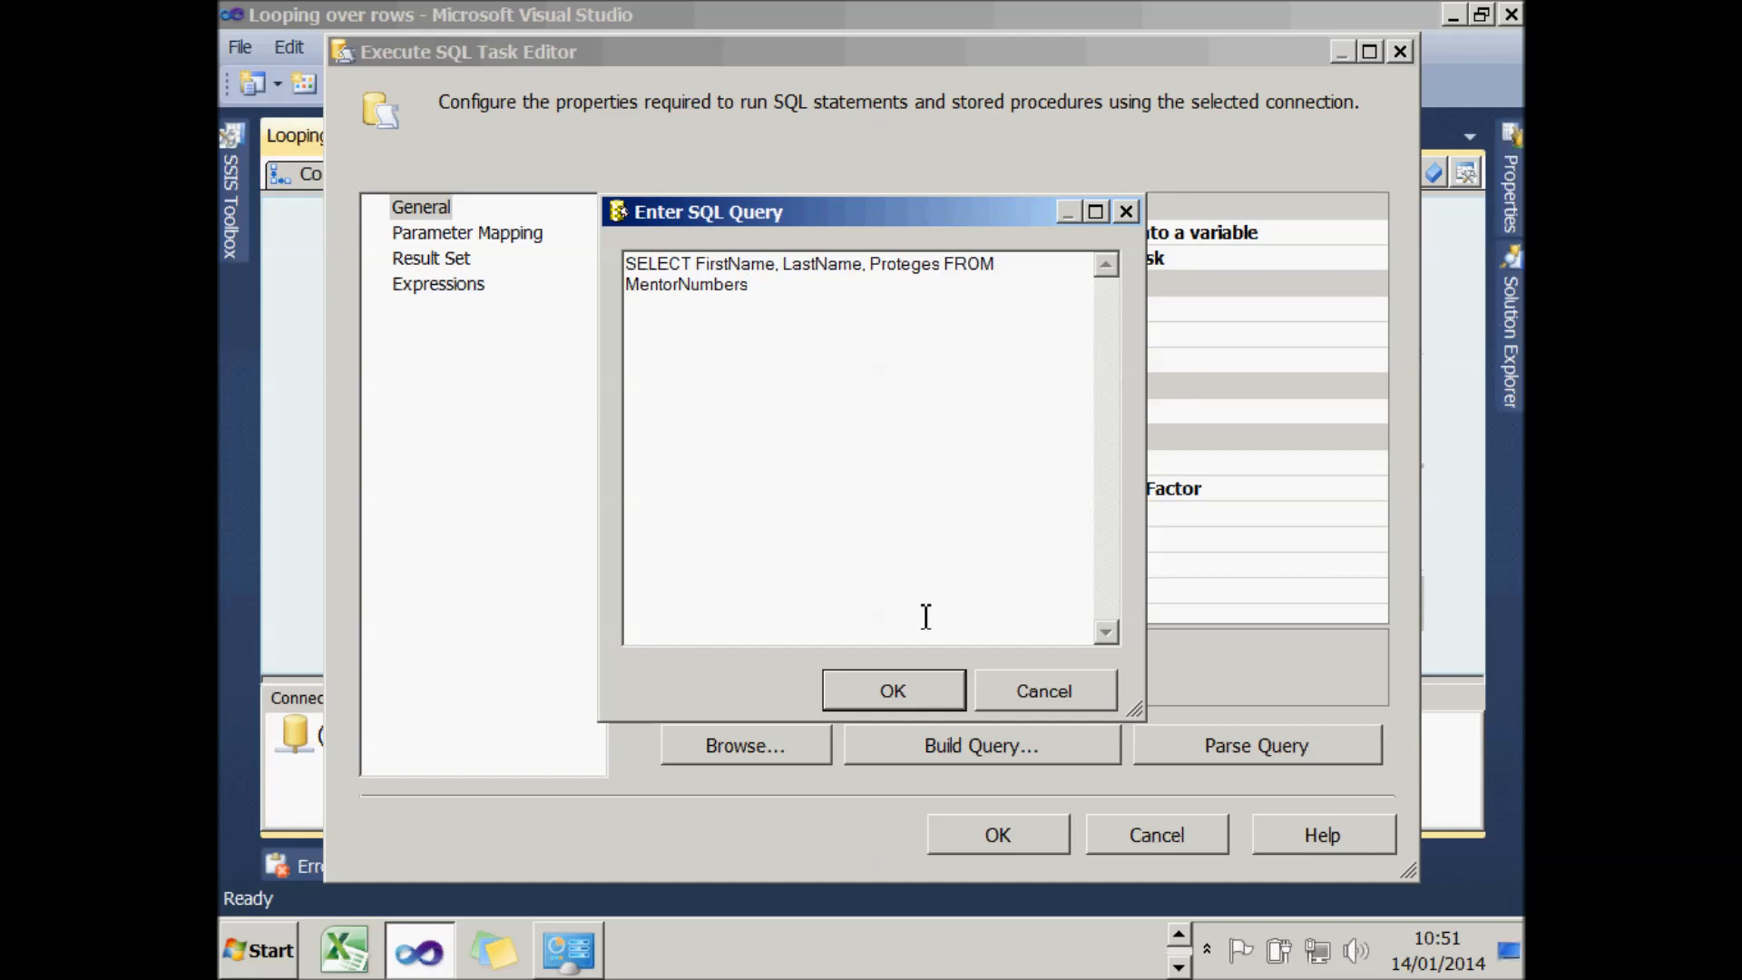
click(920, 692)
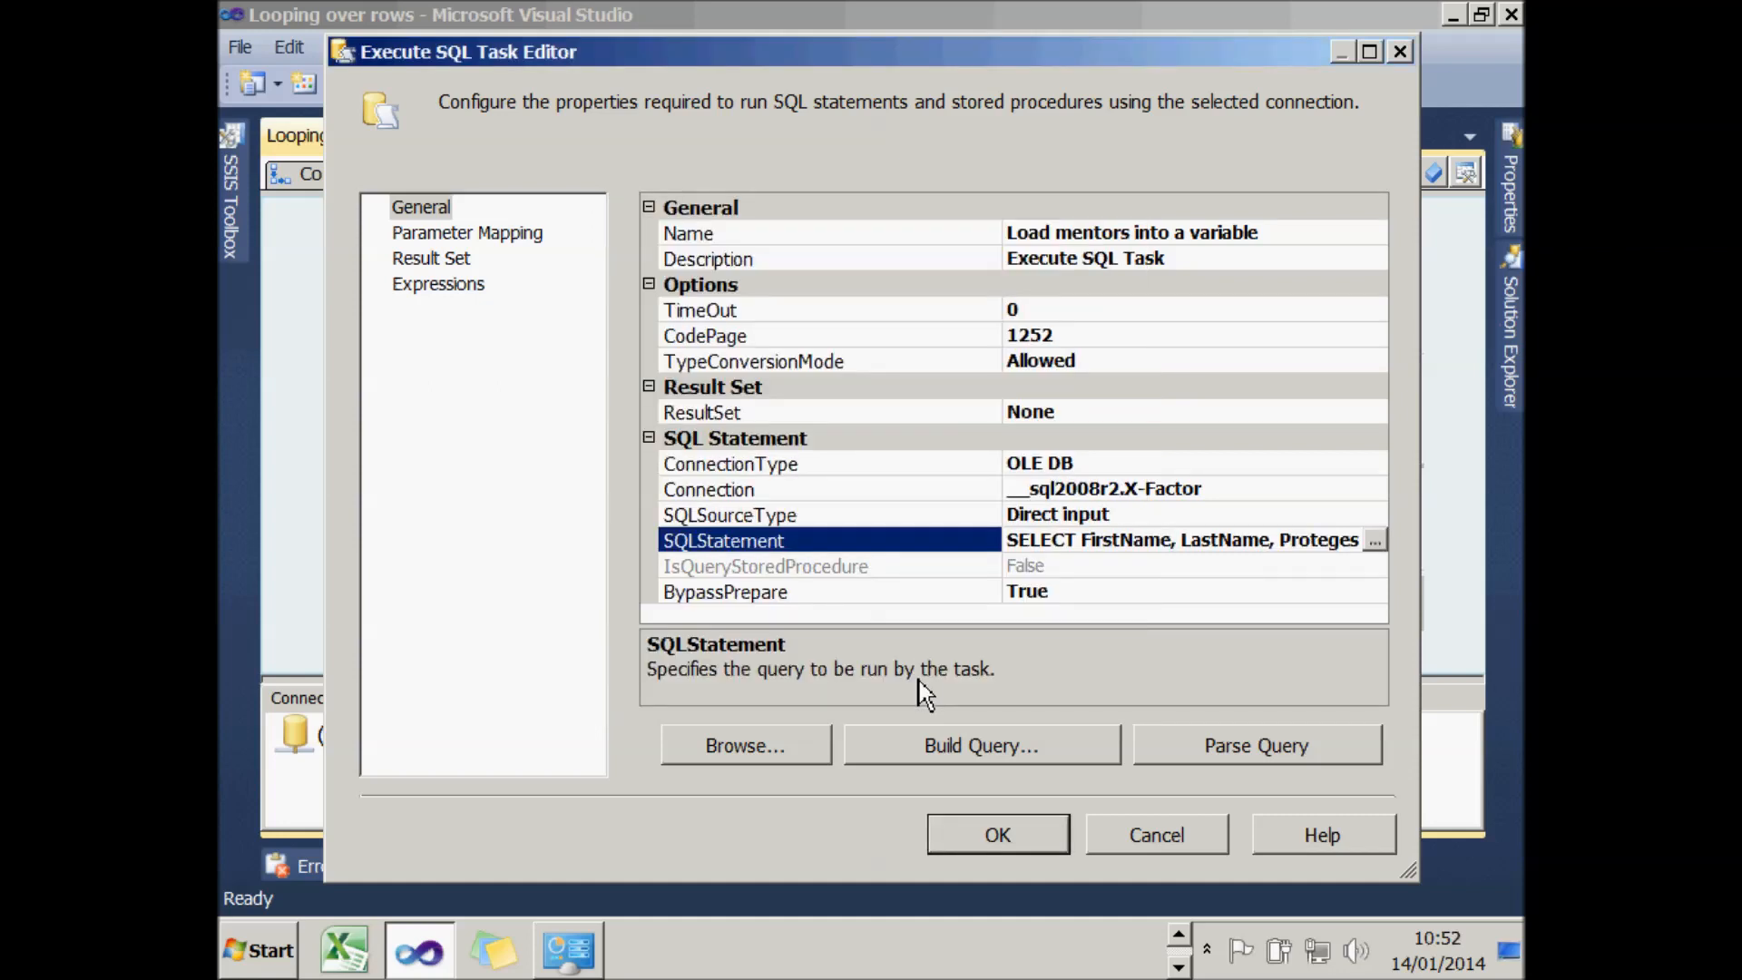
- Set the task's ResultSet property to Full result set
click(1128, 415)
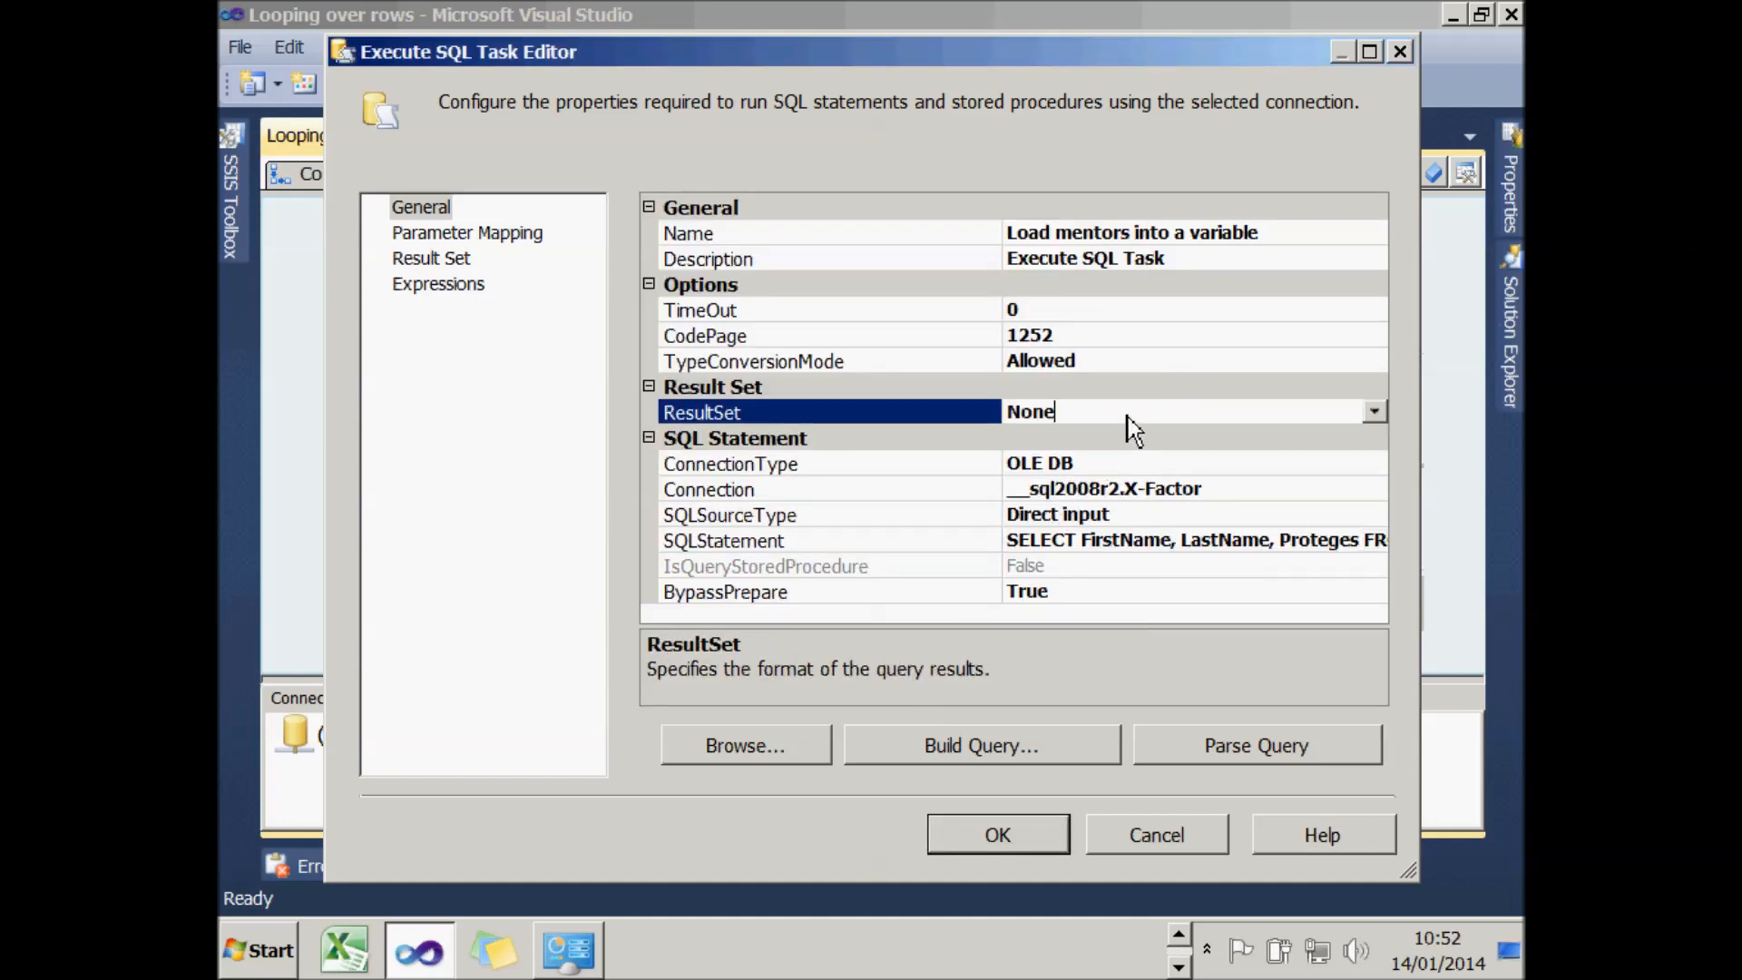
click(1375, 412)
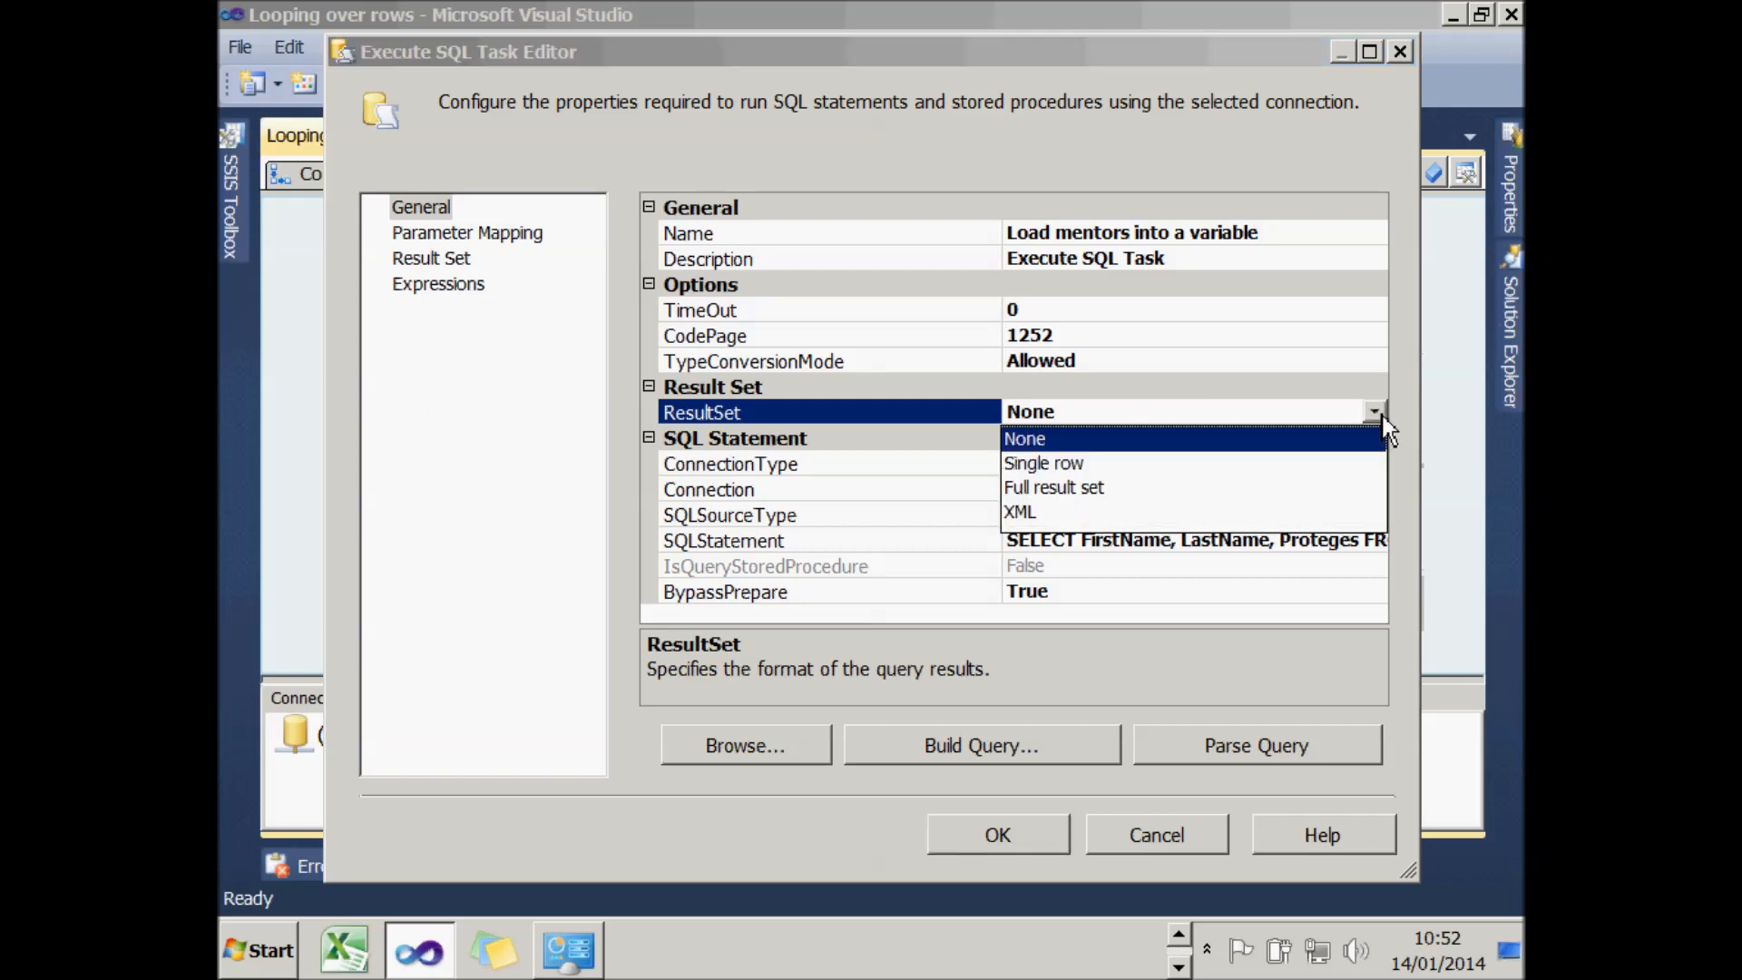
click(1061, 489)
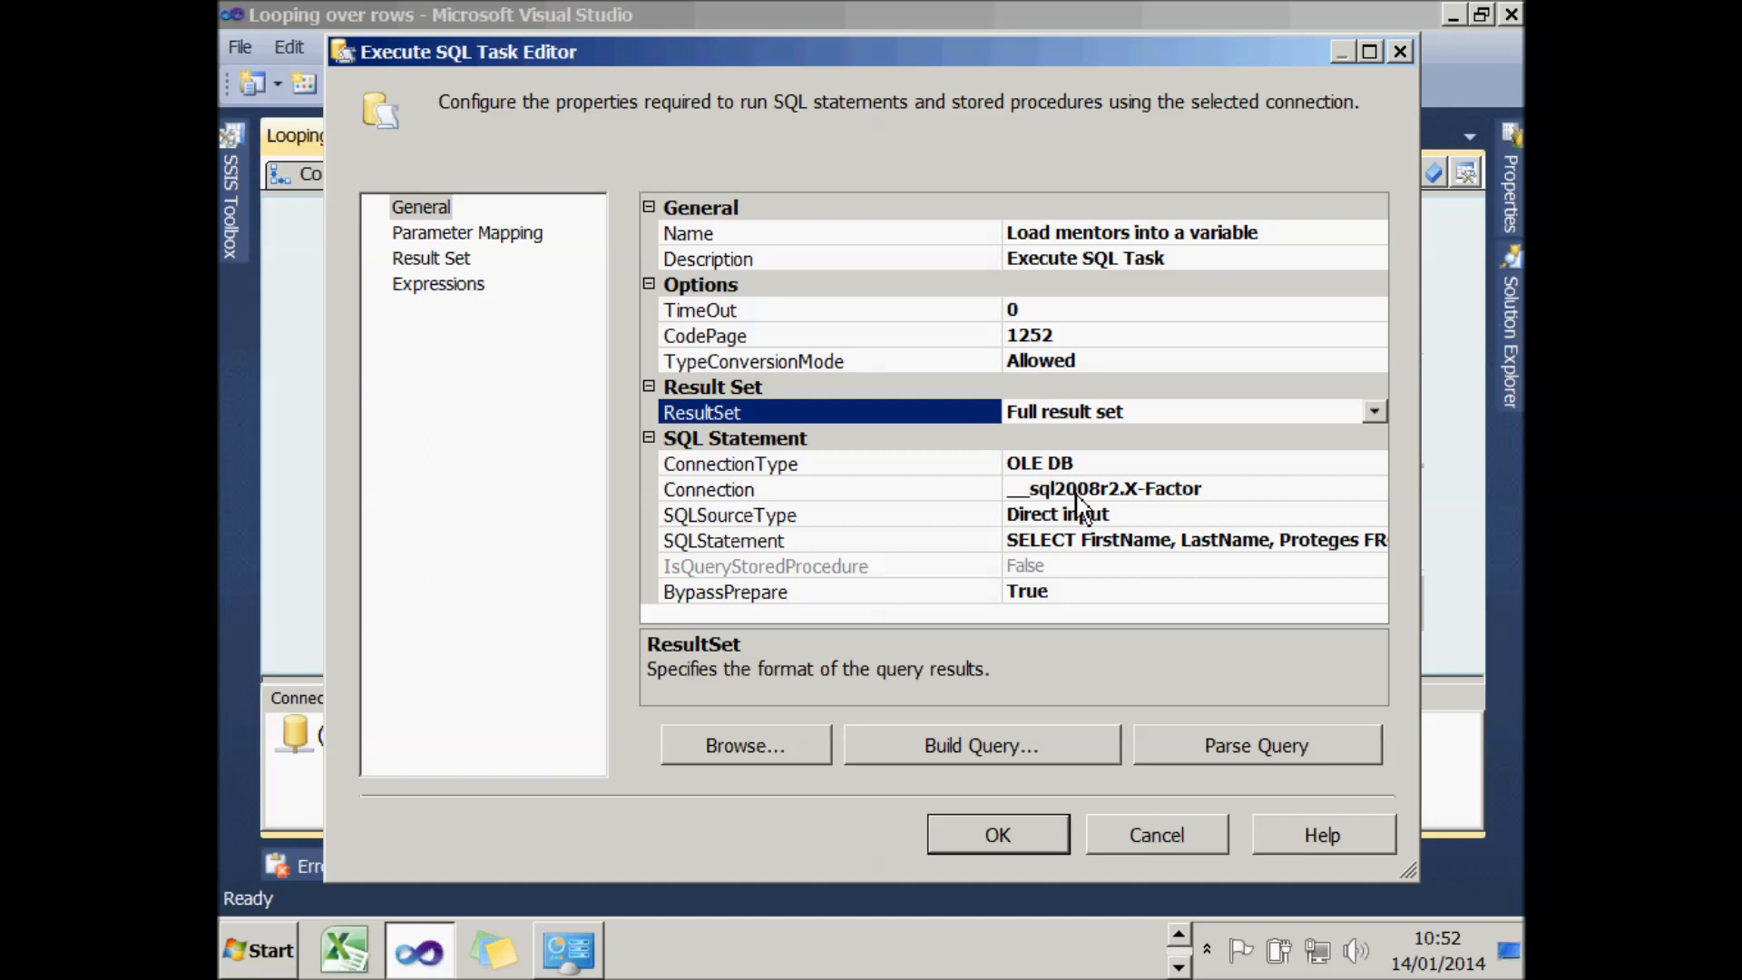
- Map result set 0 to the User::Mentors variable in the Execute SQL task and accept the task's settings
click(460, 265)
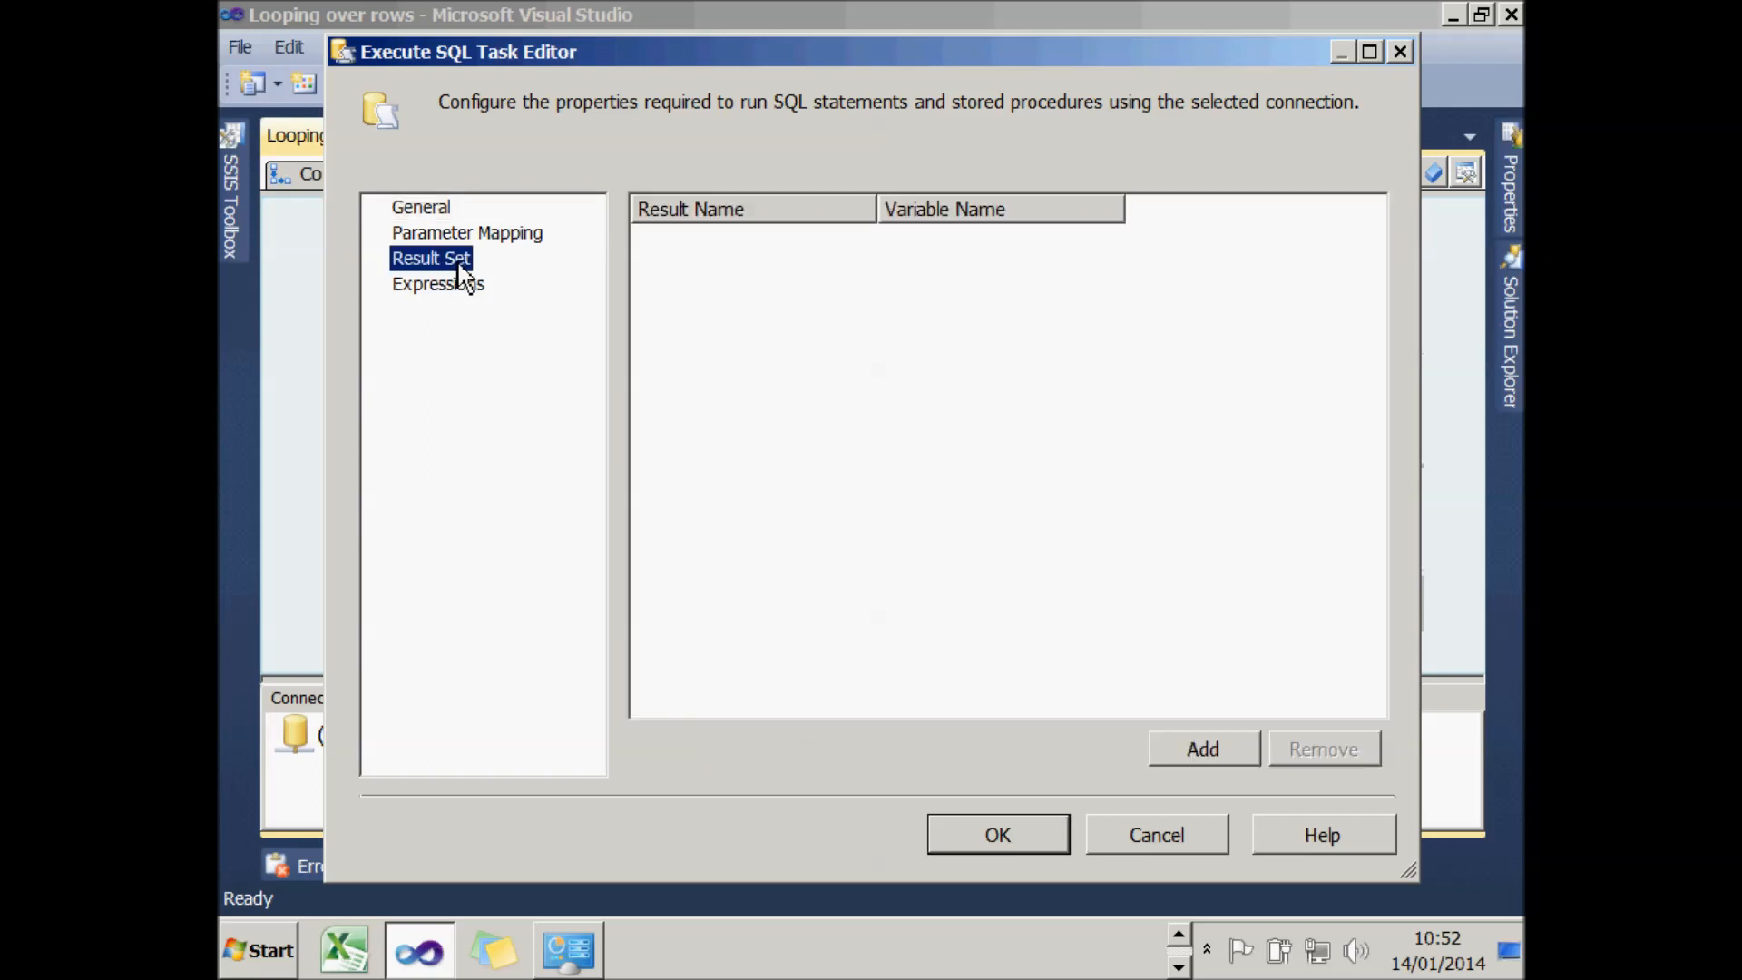
click(1203, 749)
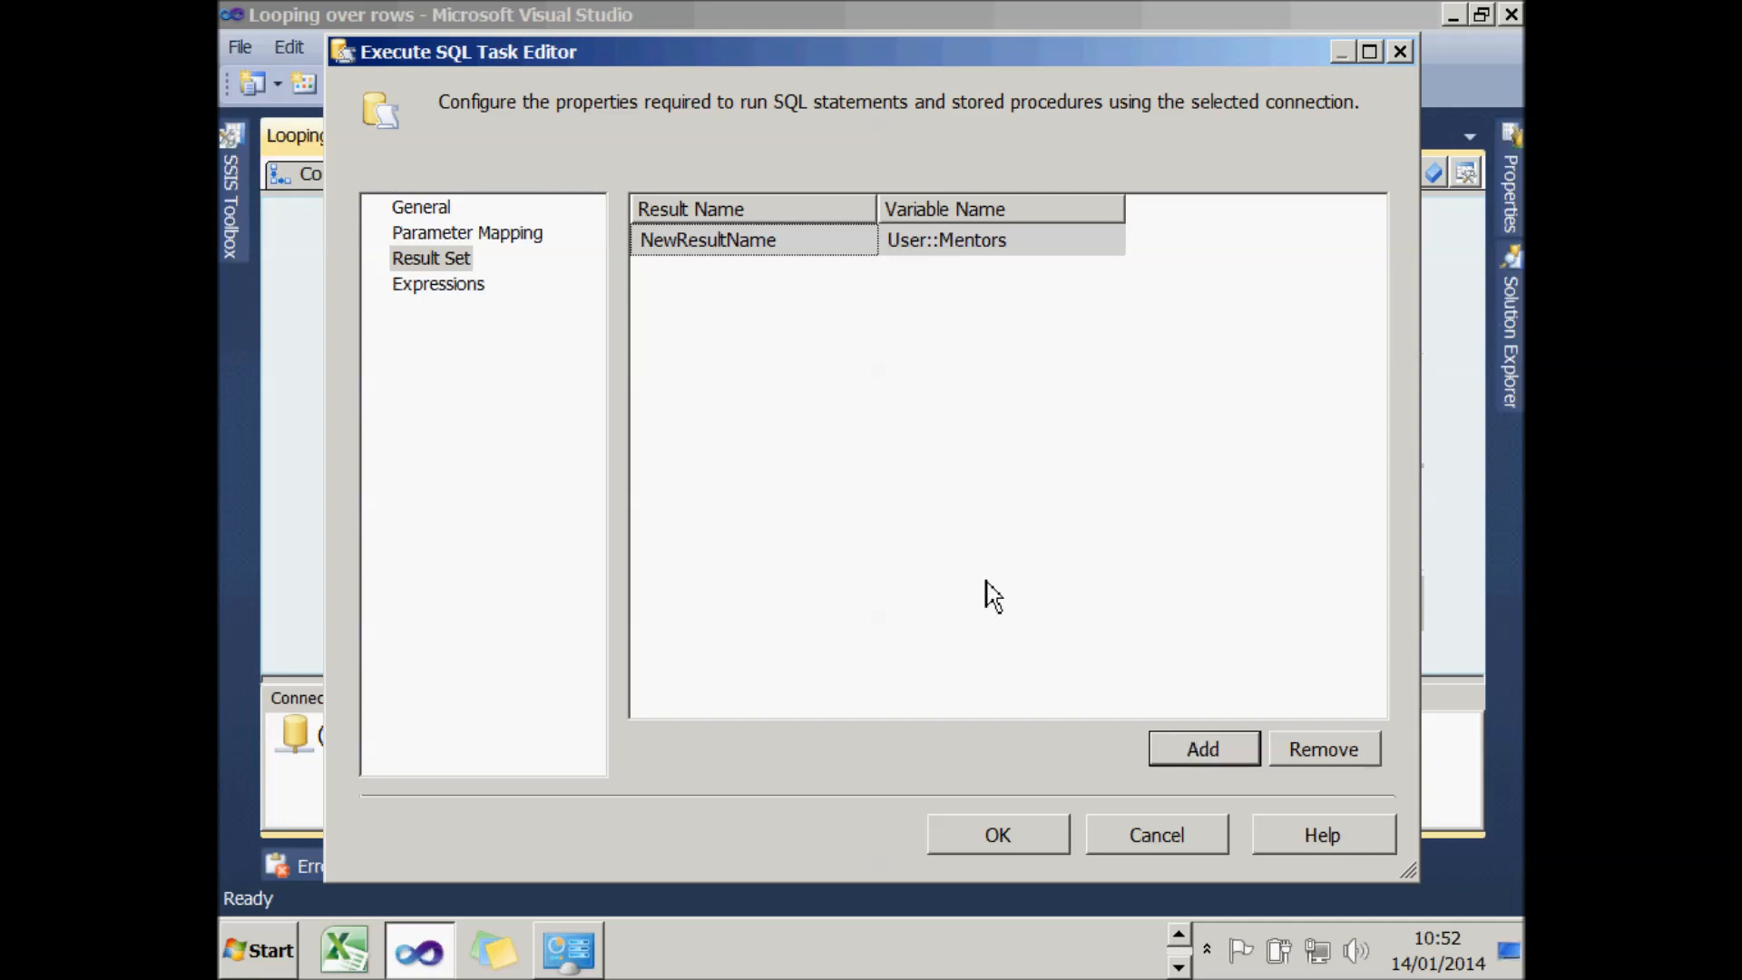
click(781, 247)
click(791, 241)
drag(791, 241, 617, 238)
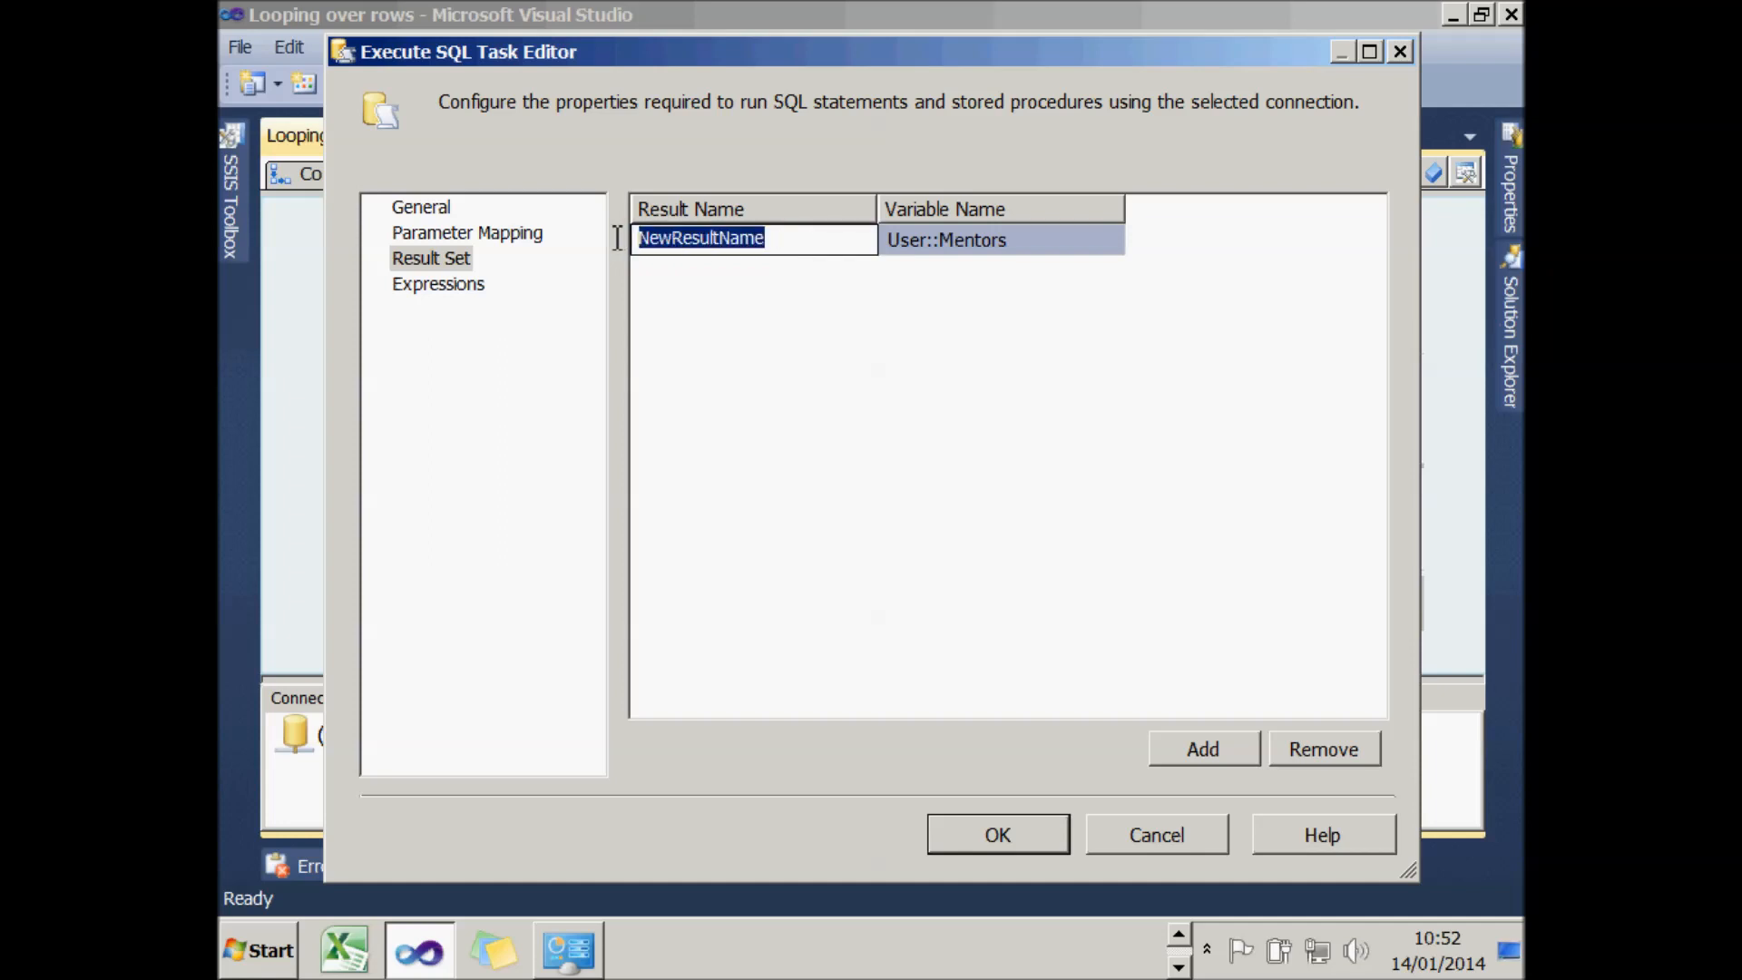
text(0)
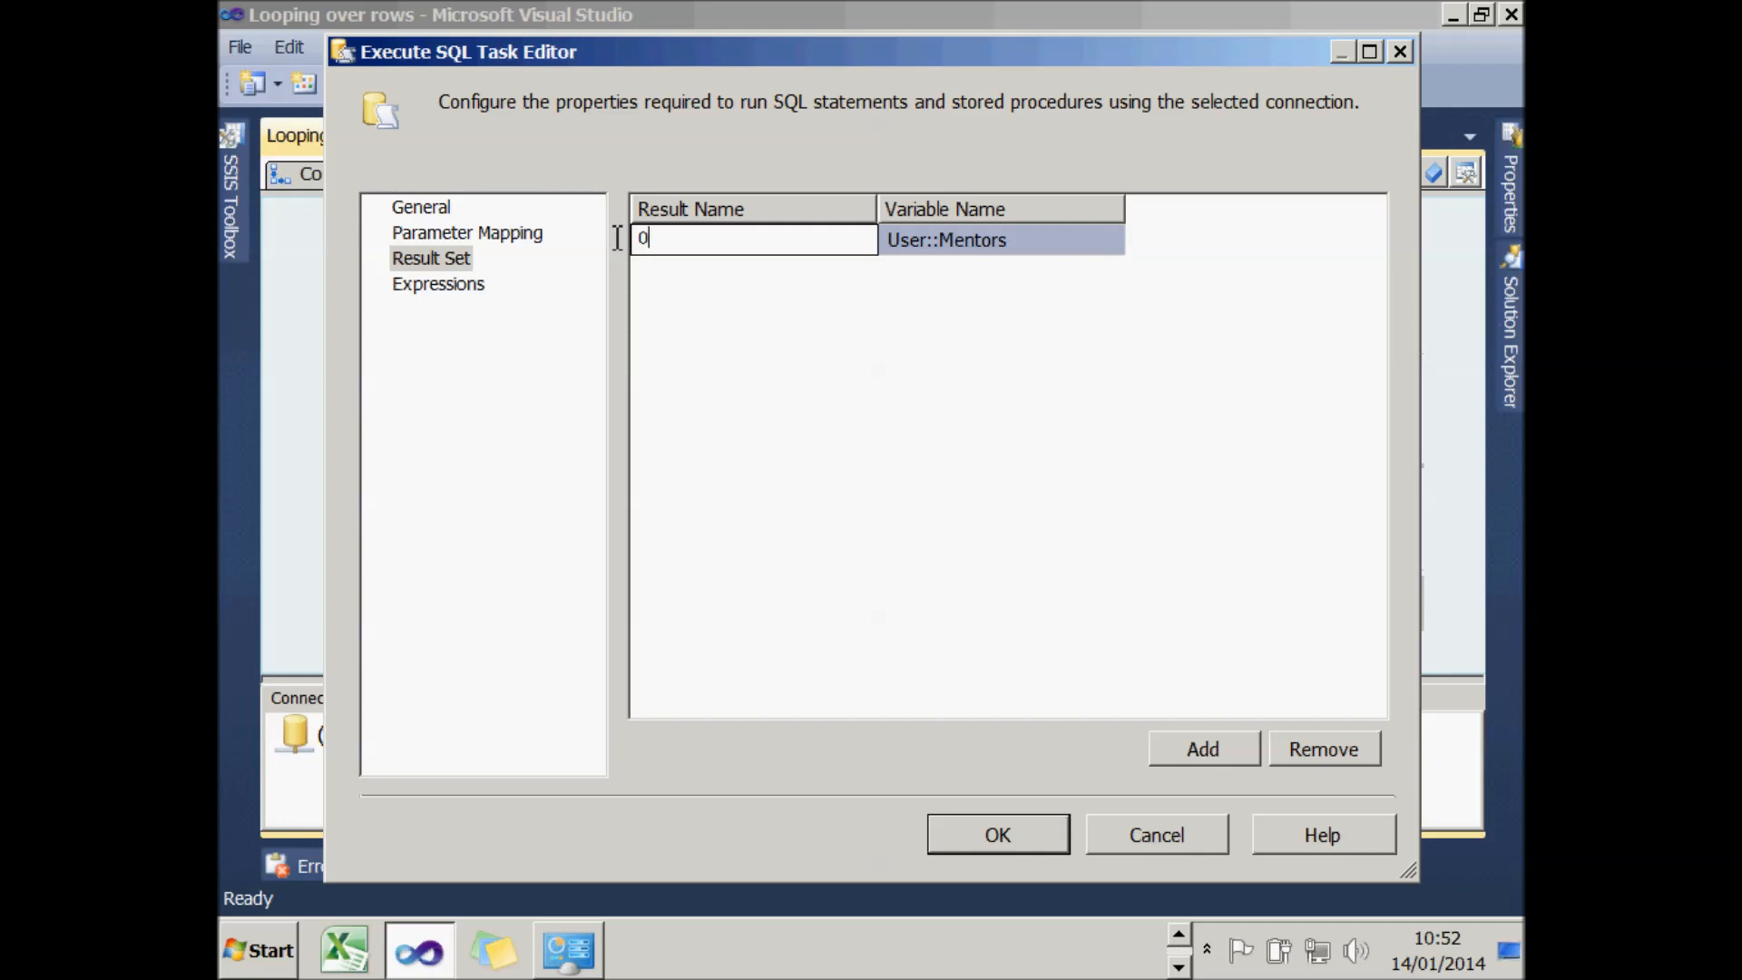
click(1019, 249)
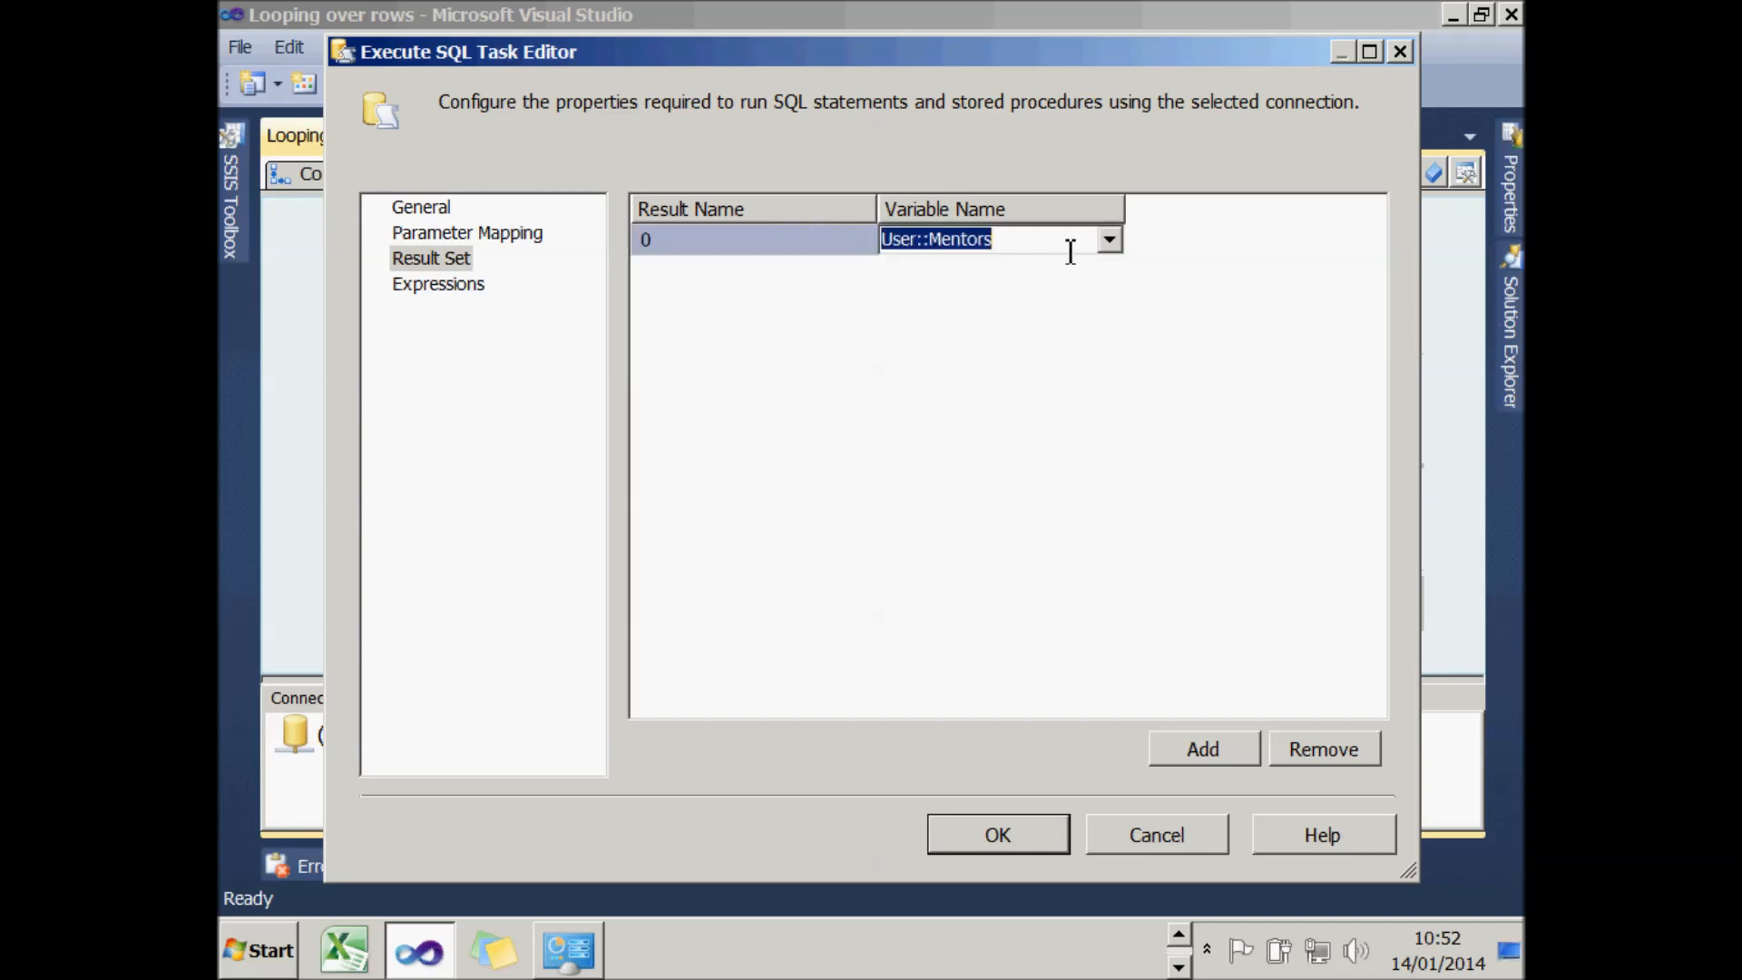
click(1108, 240)
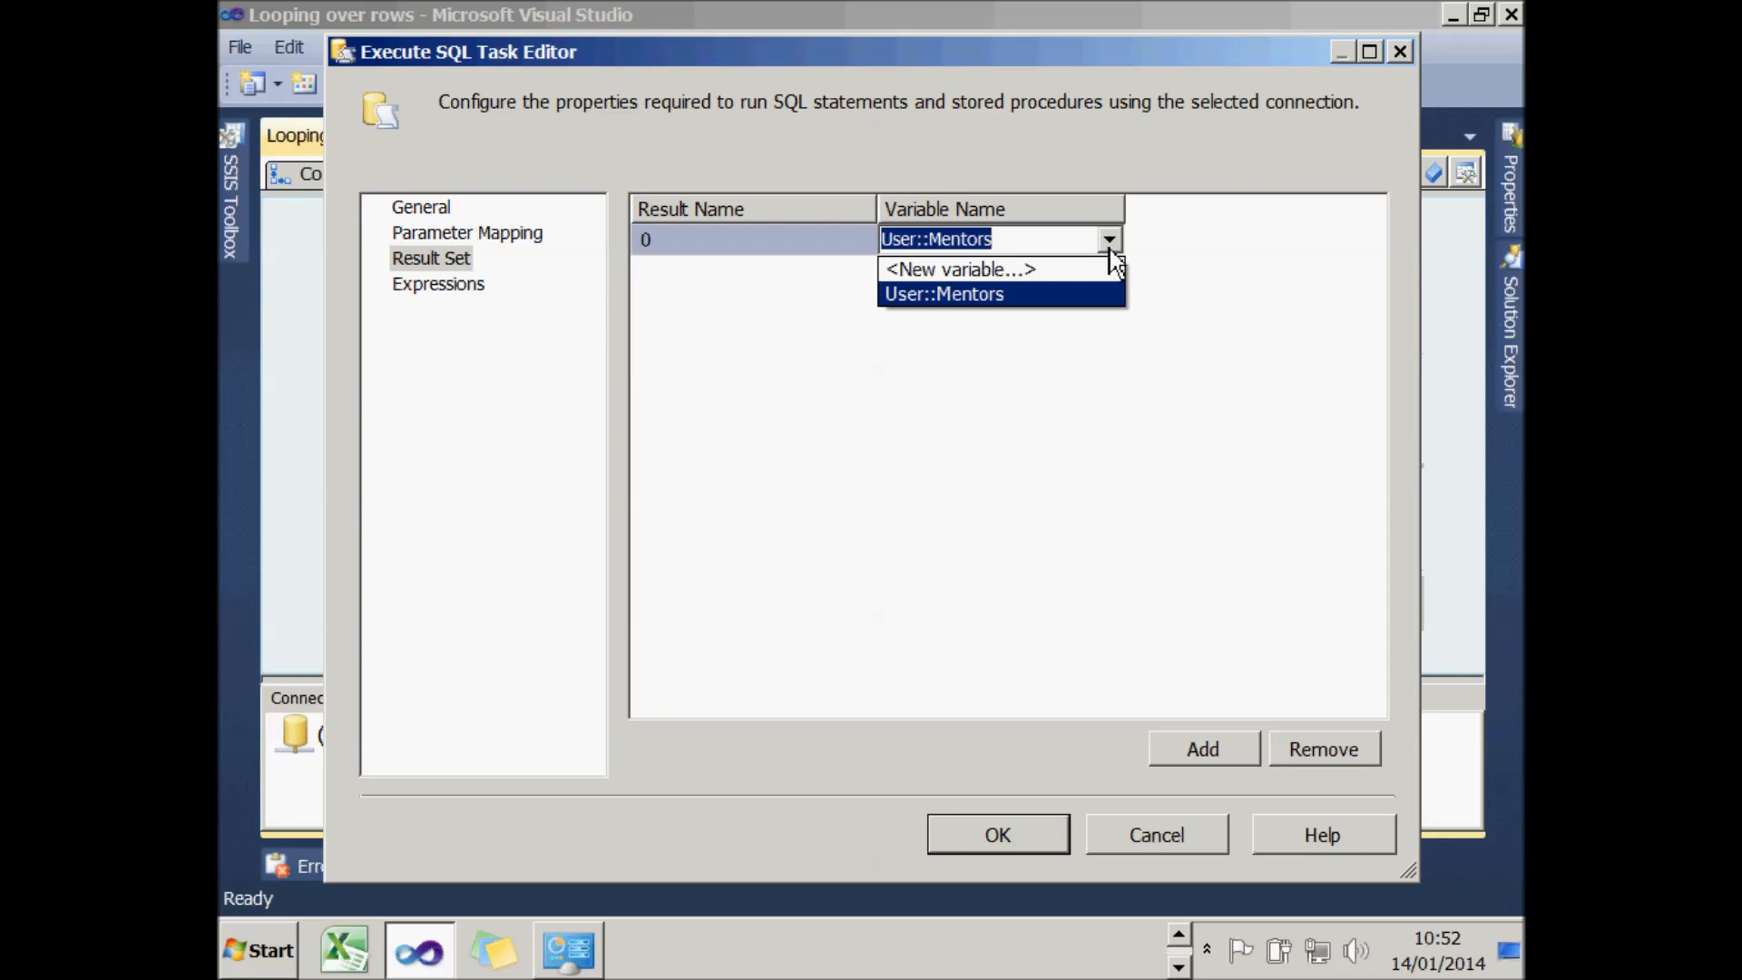
click(1108, 244)
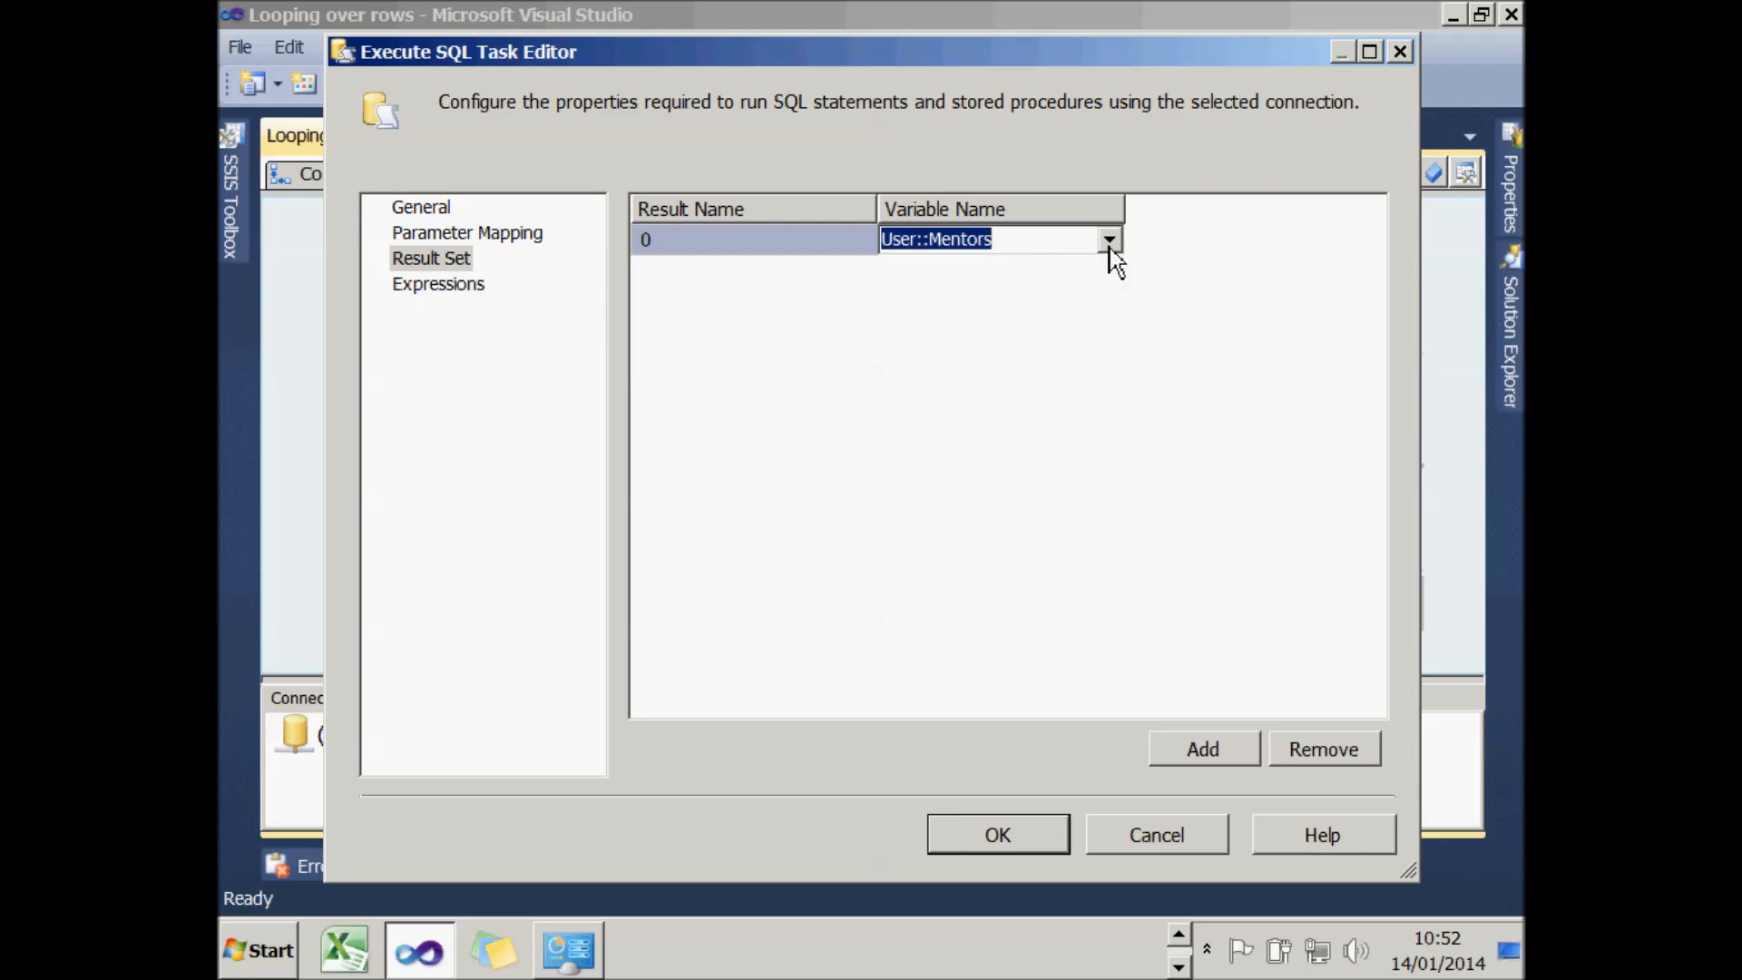
click(1034, 833)
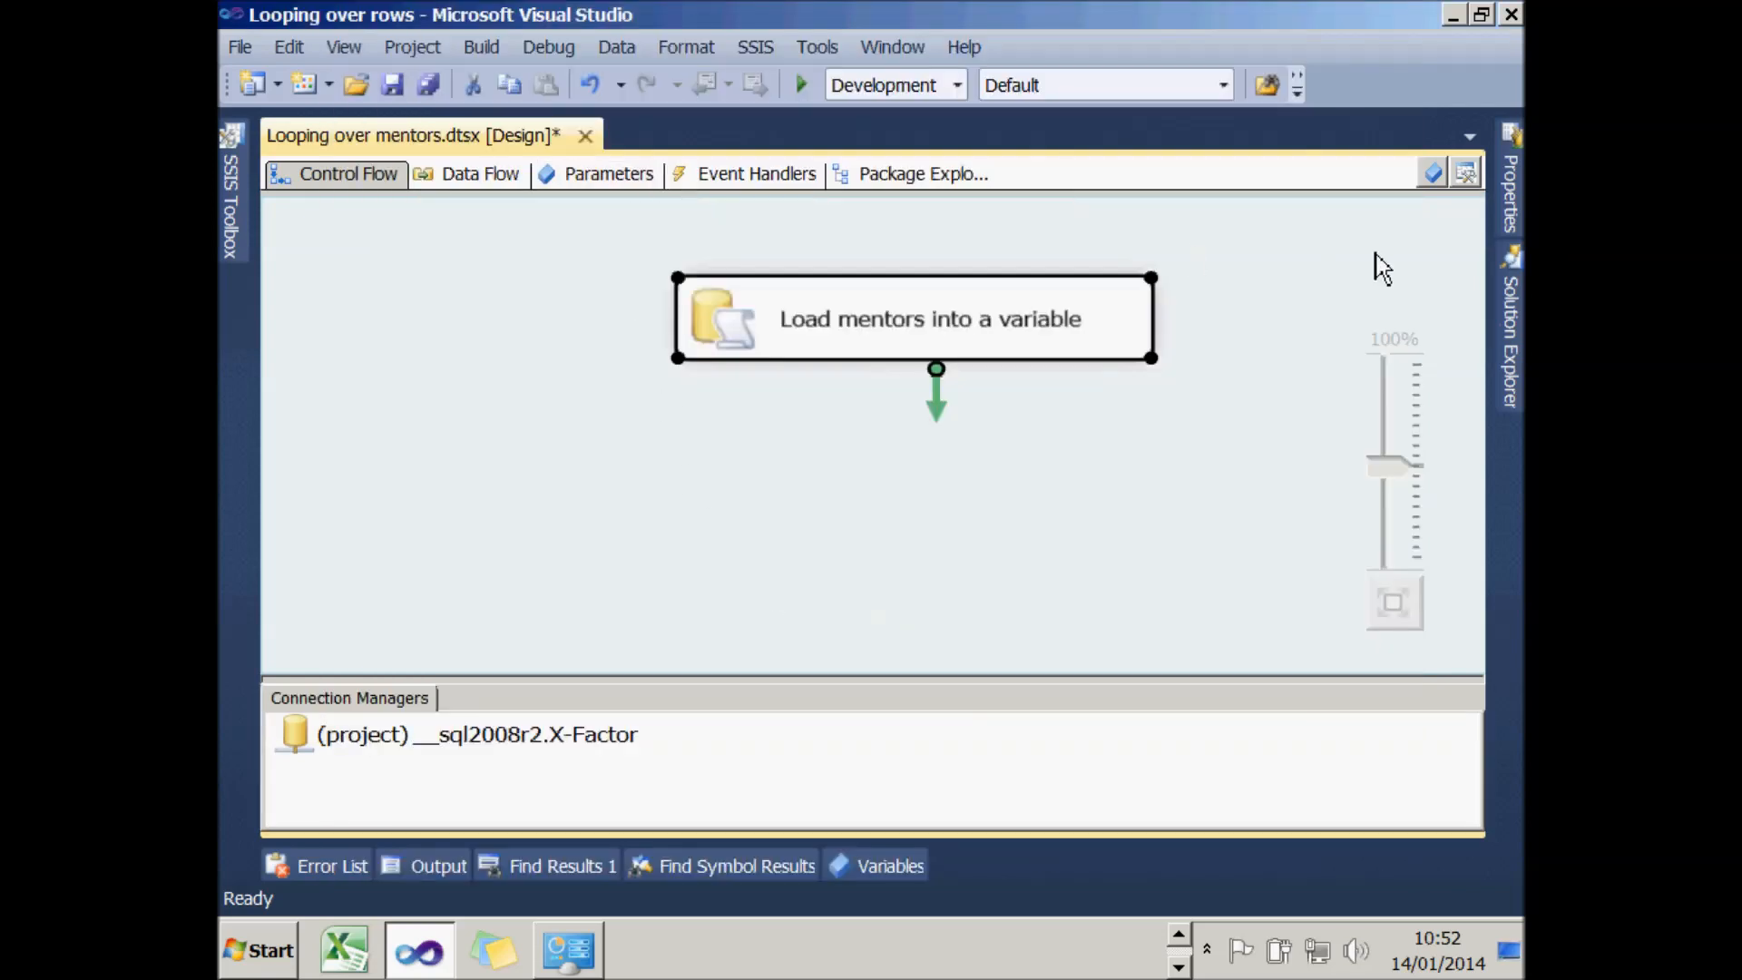
- Set the Looping over mentors.dtsx package as the startup object and test-run it, returning to design mode
mouse_move(1510, 345)
click(1408, 356)
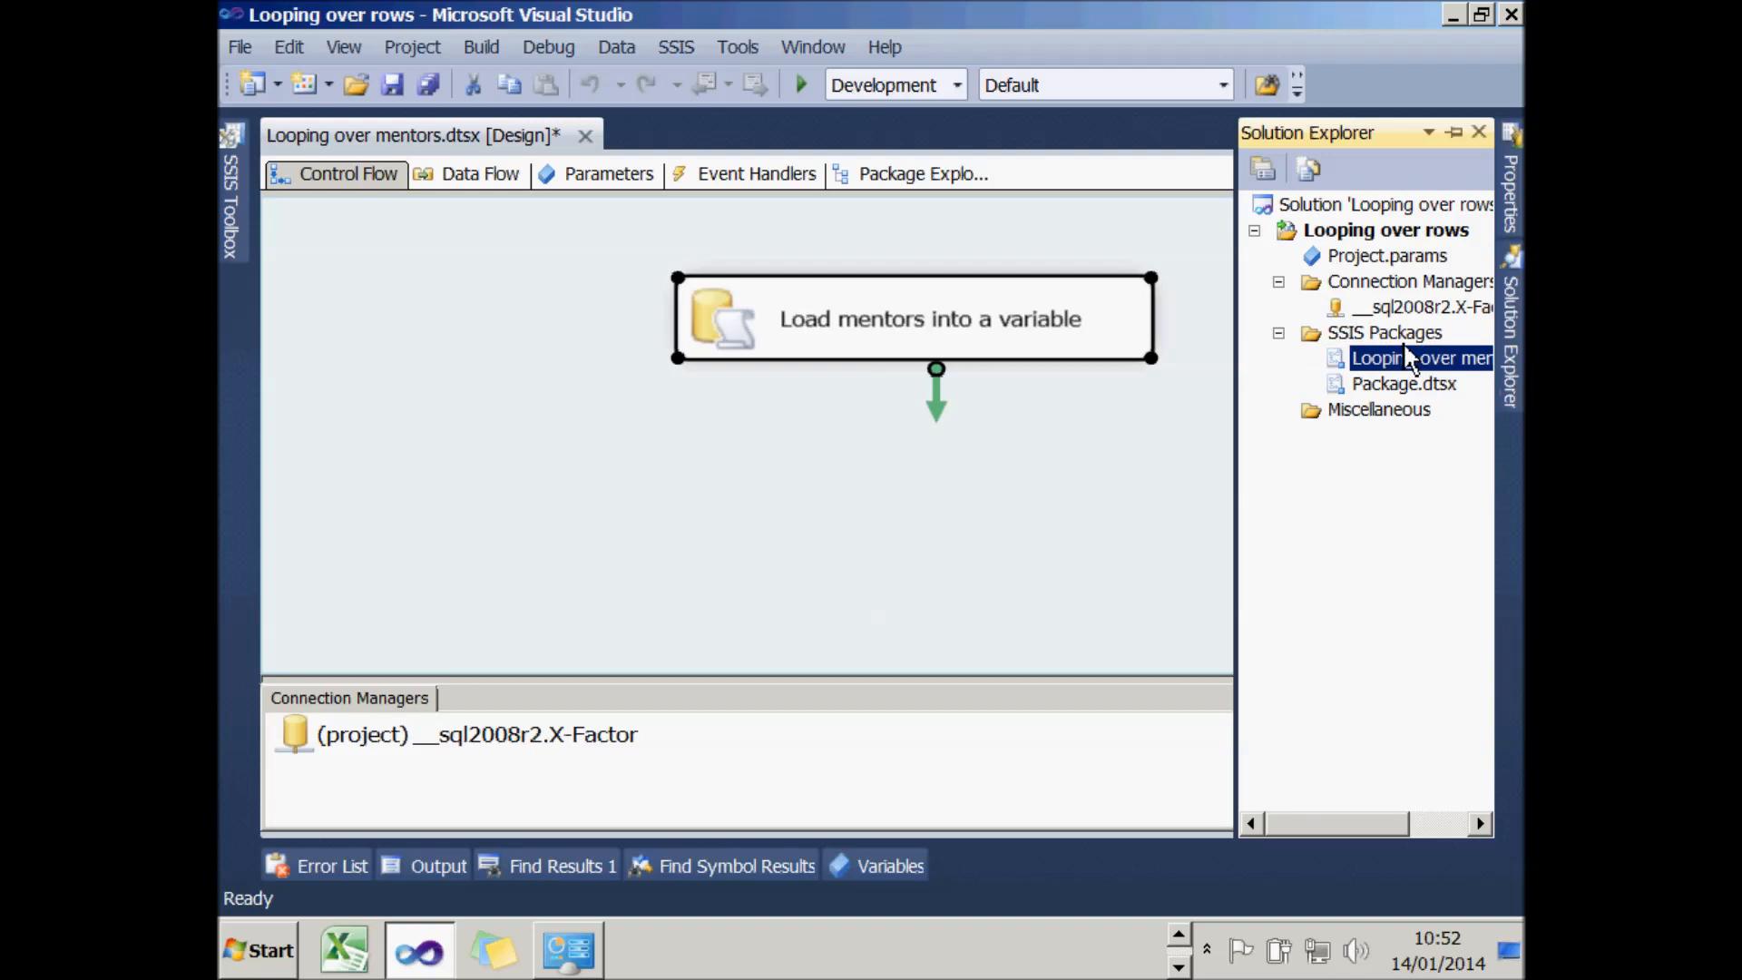
right_click(1407, 359)
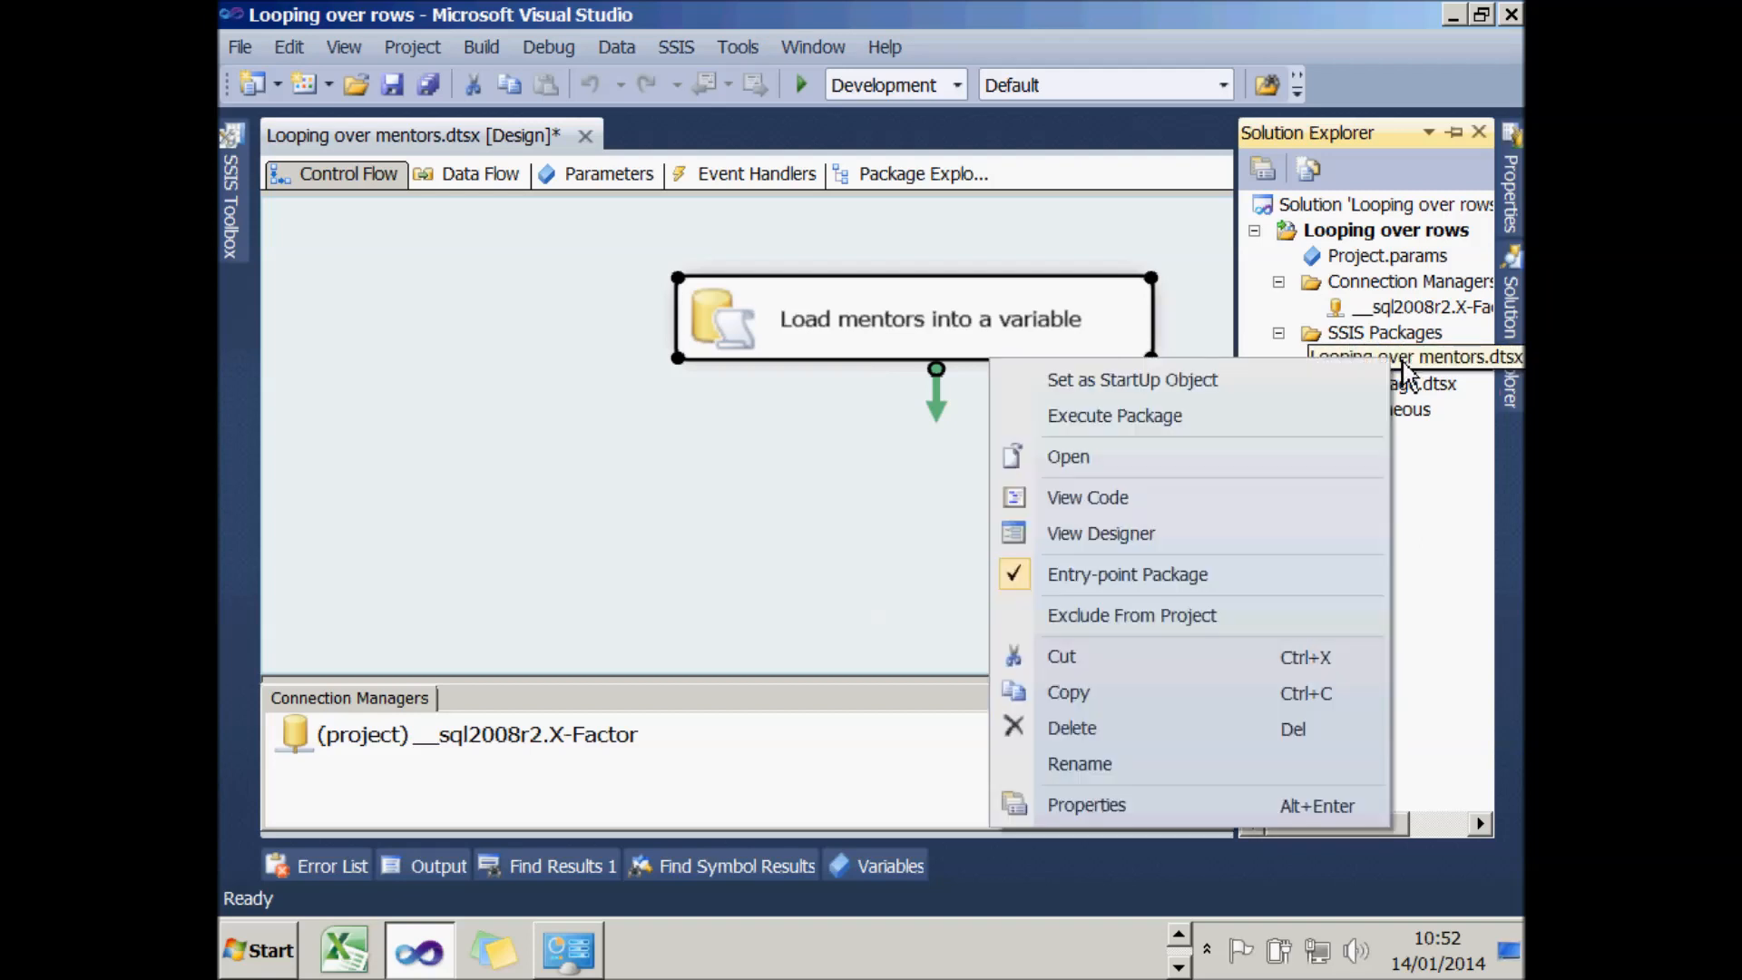
click(1342, 381)
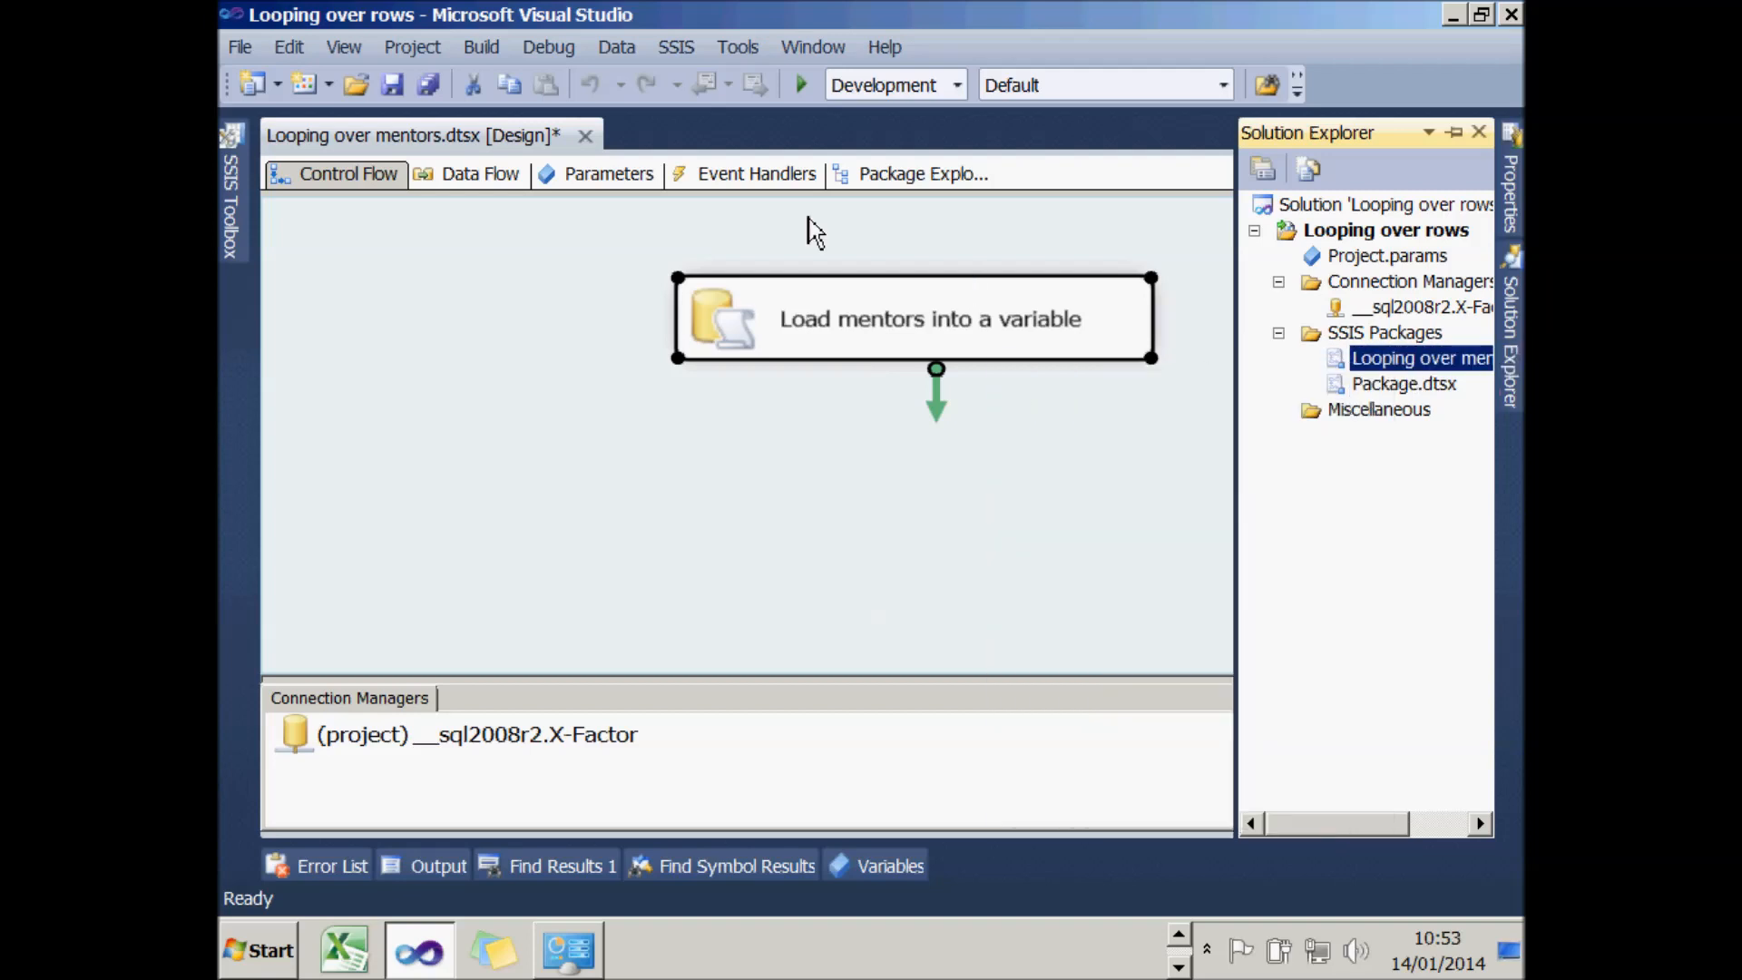
click(799, 86)
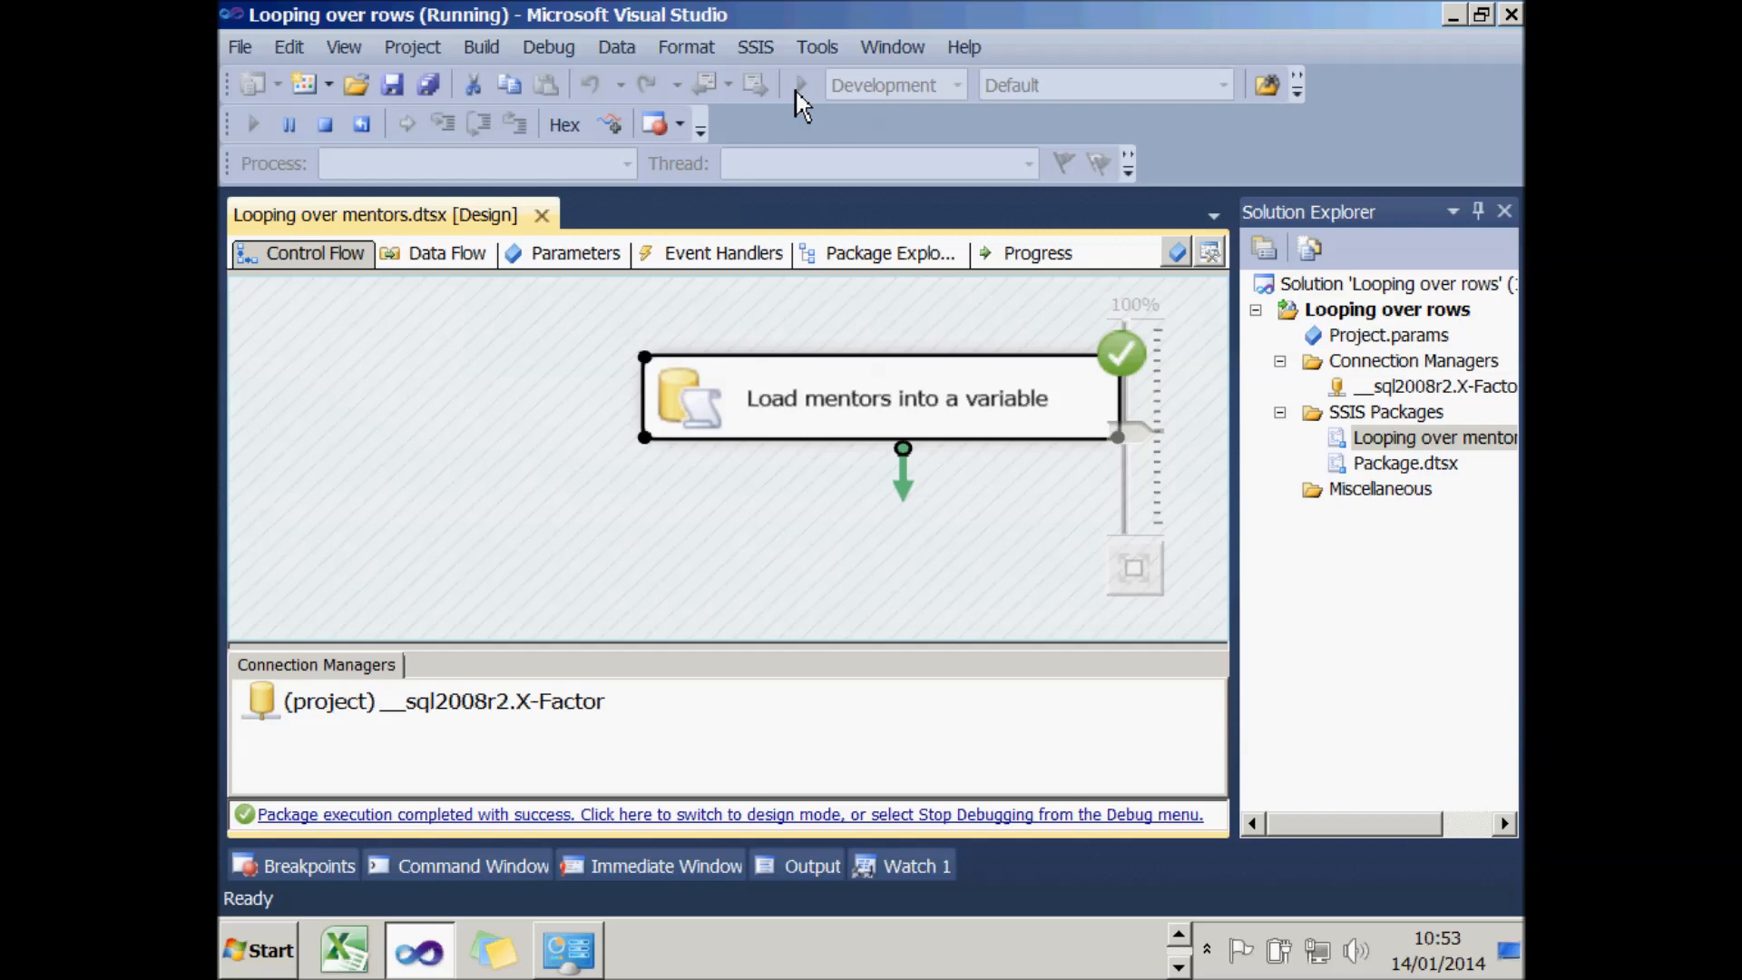
click(884, 816)
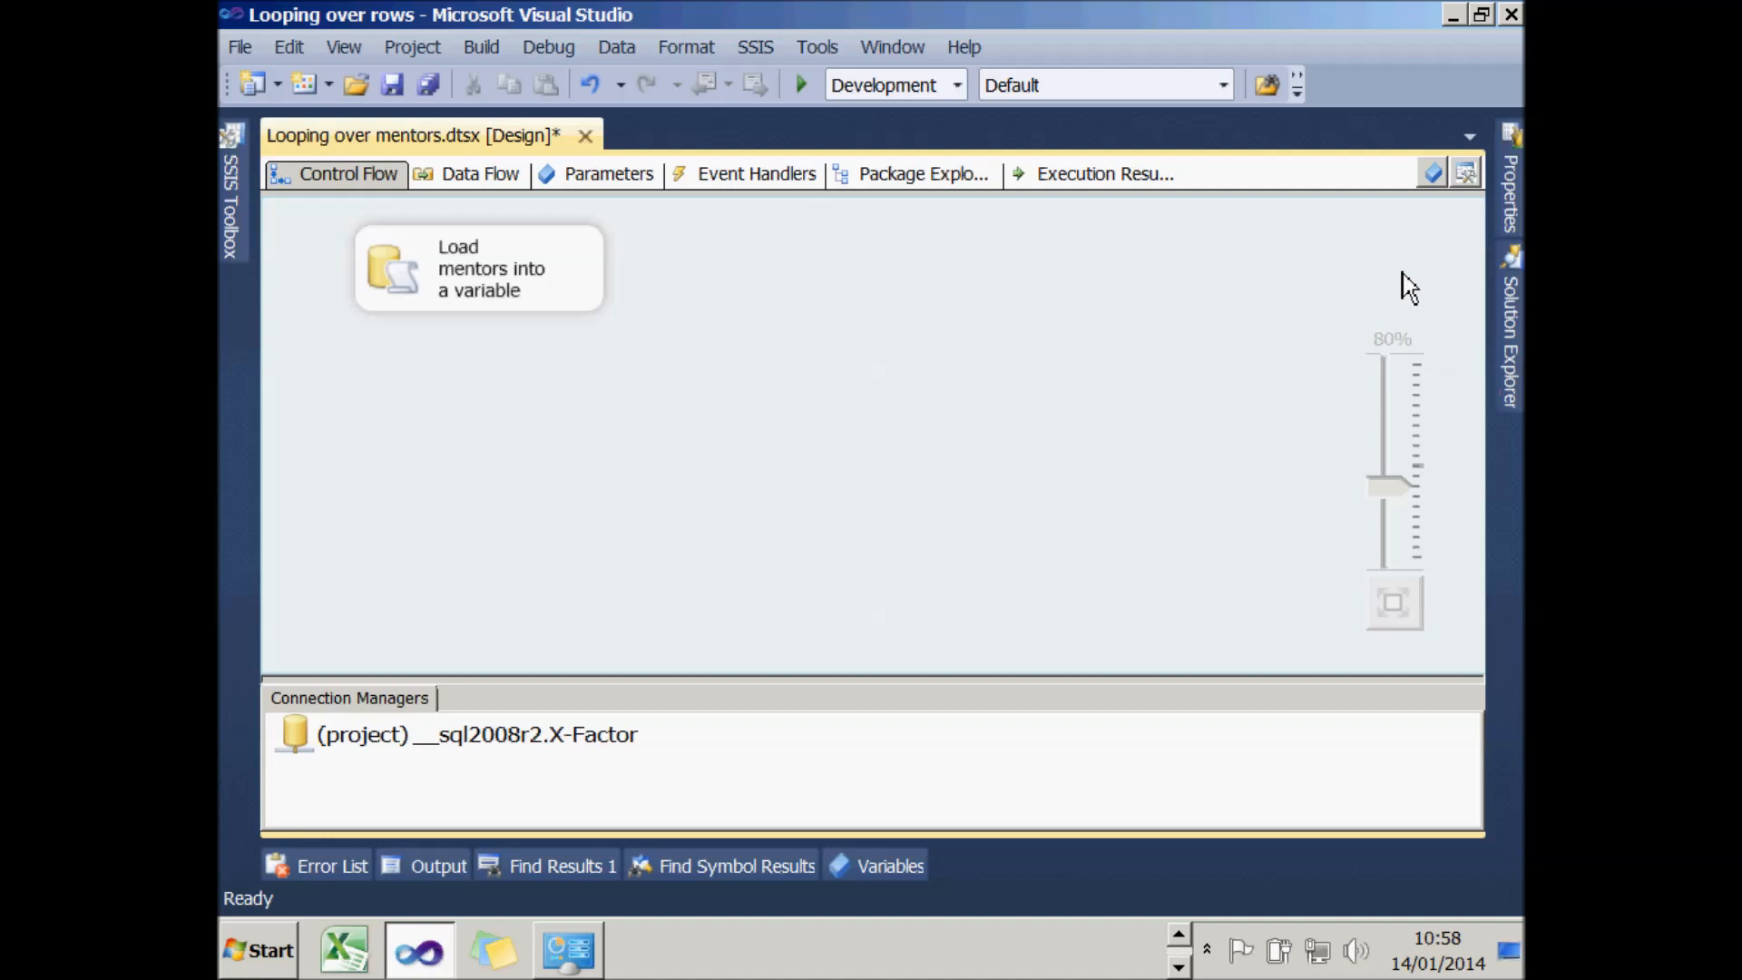
- Add a package variable named FirstName with the String data type
click(1434, 175)
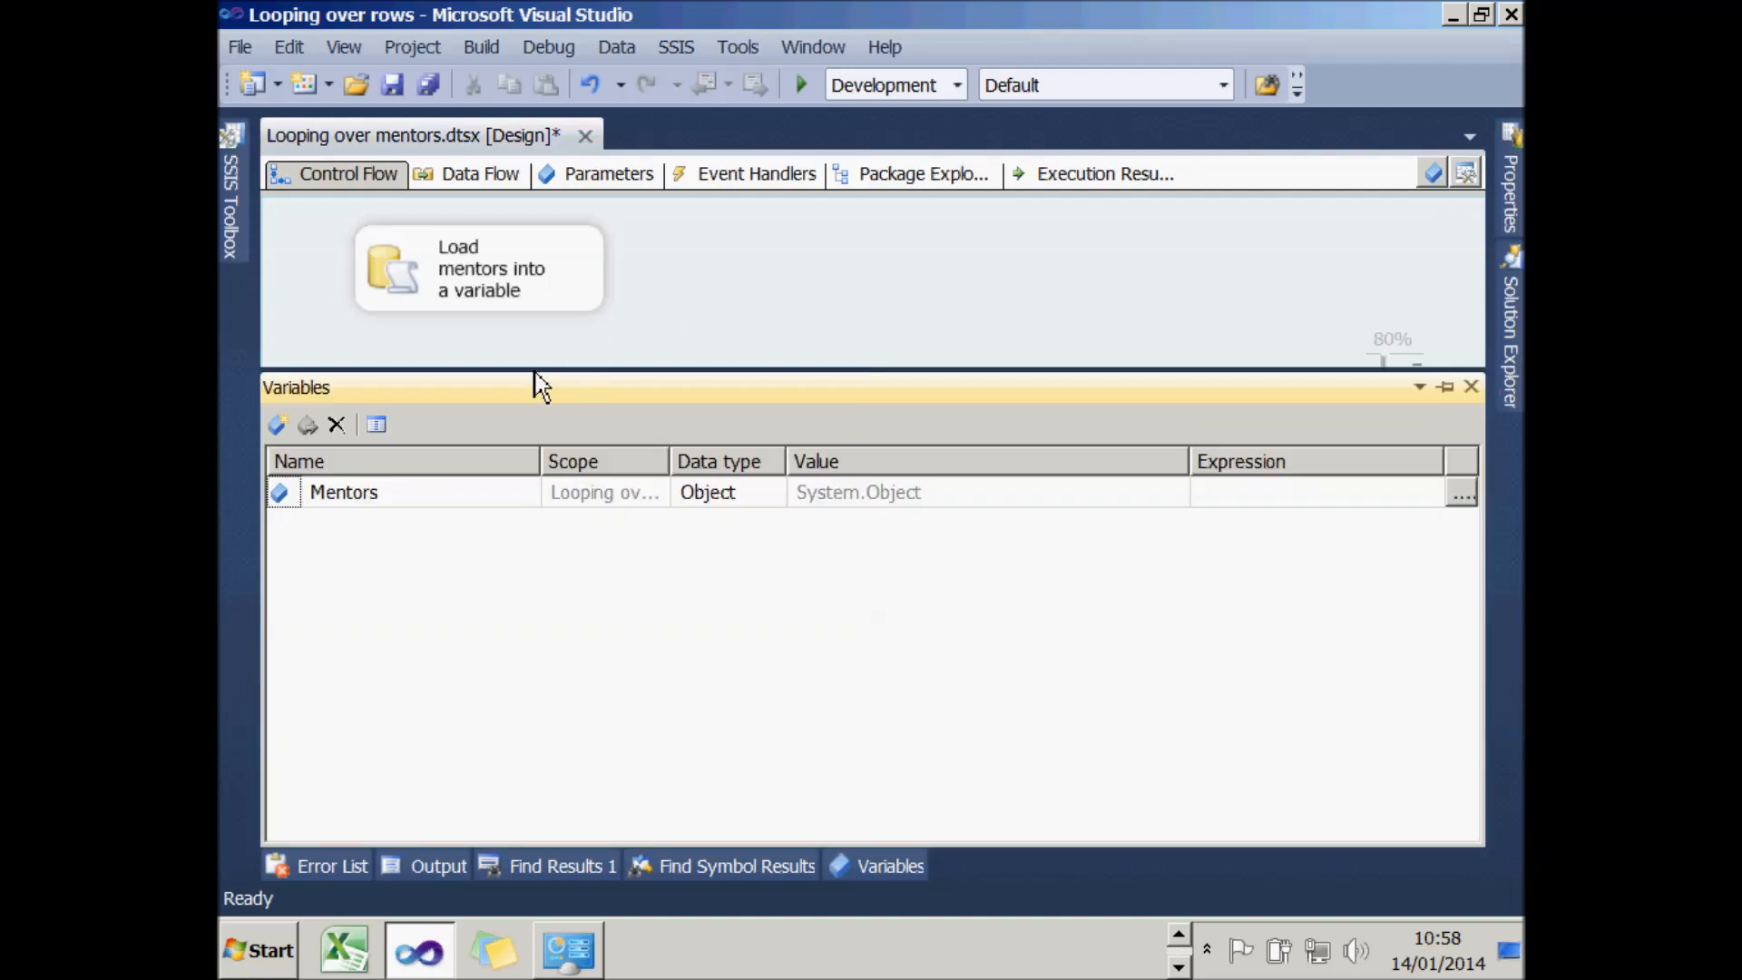
click(280, 433)
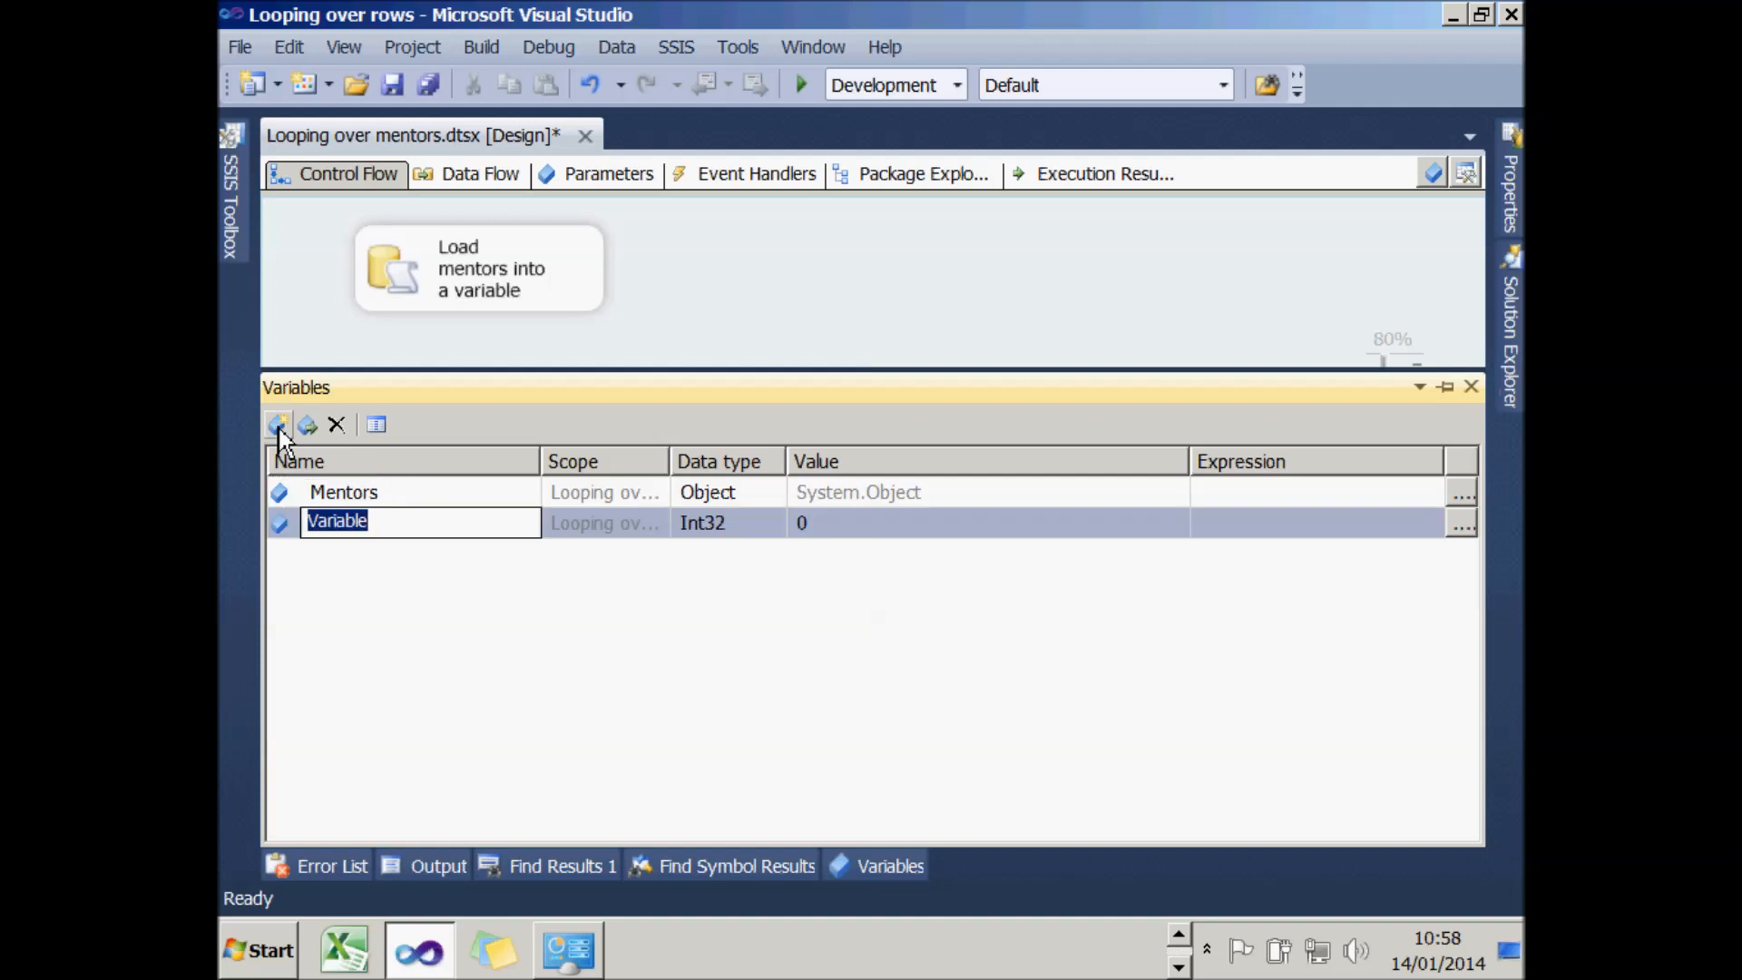
text(FirstName)
key(Tab)
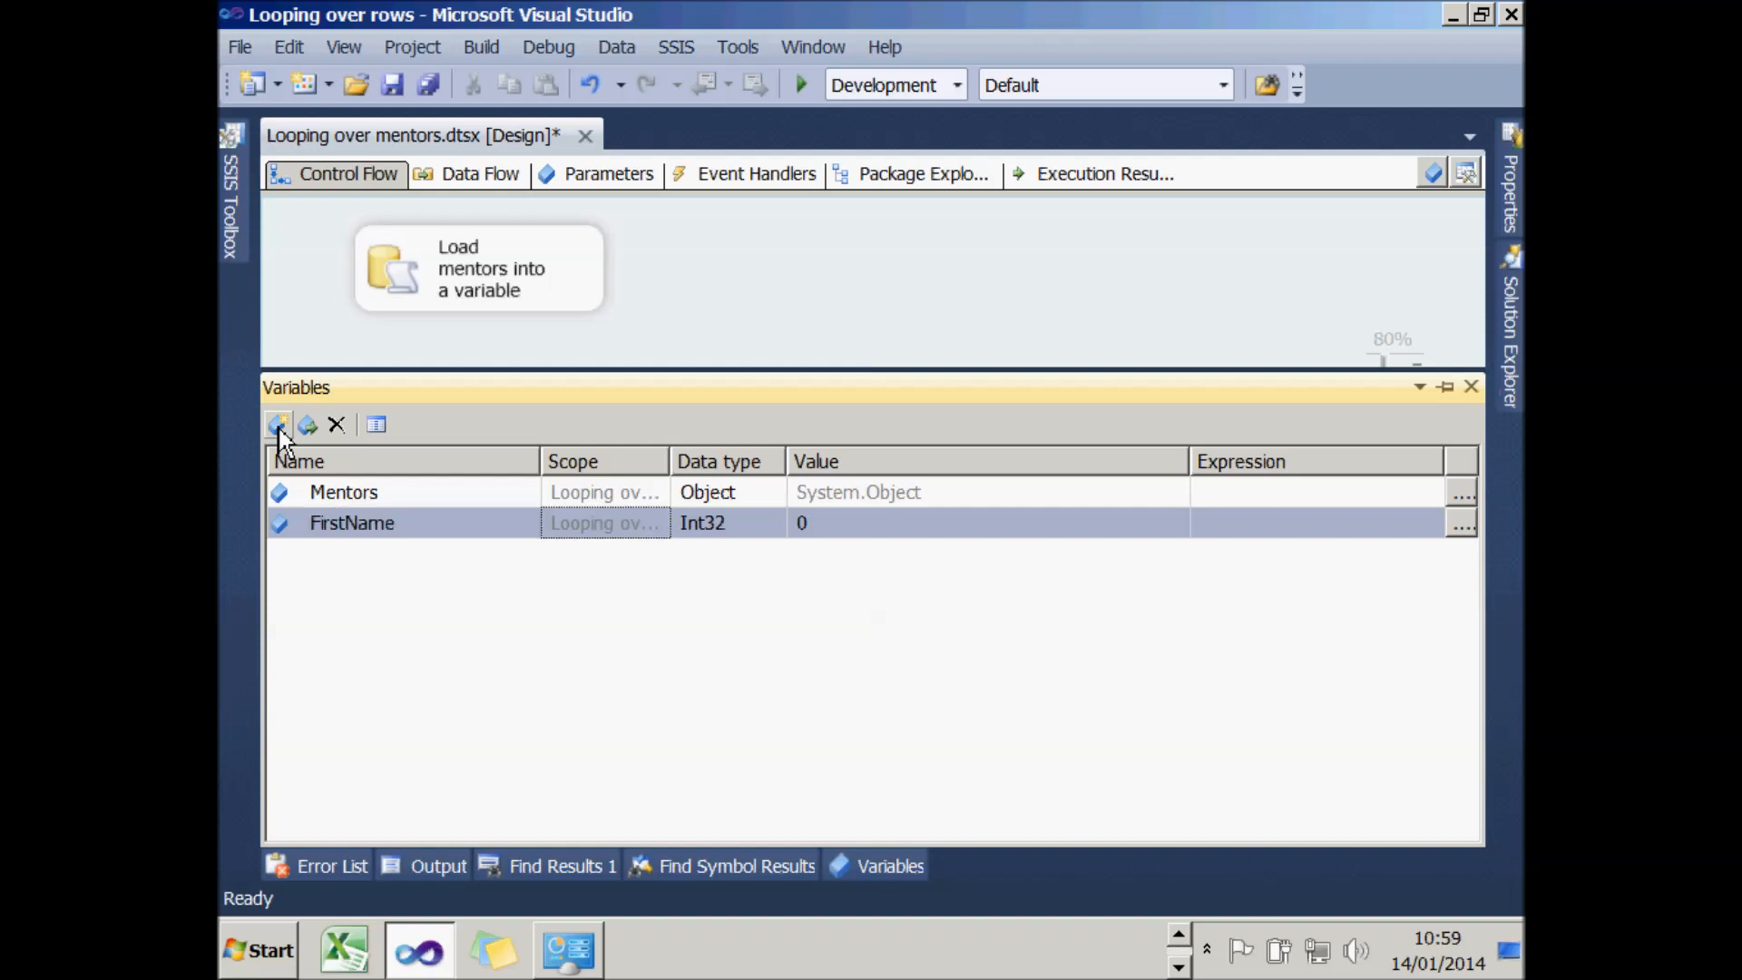
key(s)
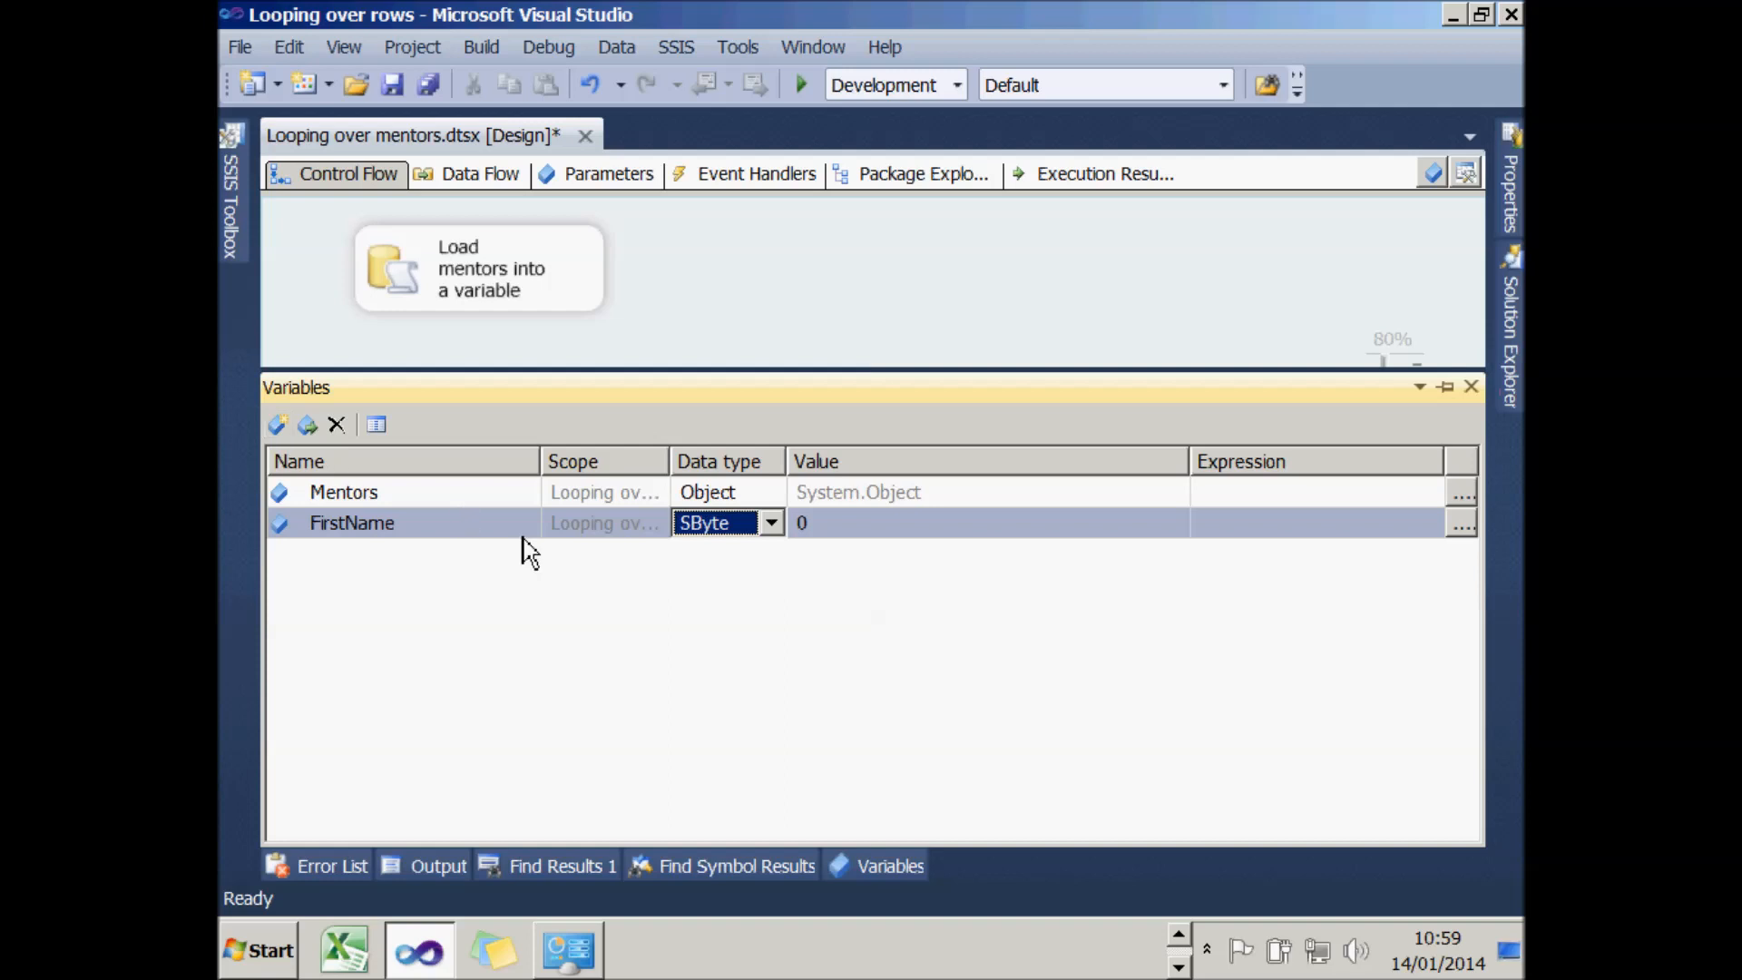
click(772, 523)
click(749, 682)
- Add a package variable named LastName with the String data type
click(277, 424)
text(LastName)
key(Return)
click(771, 553)
click(771, 554)
click(749, 706)
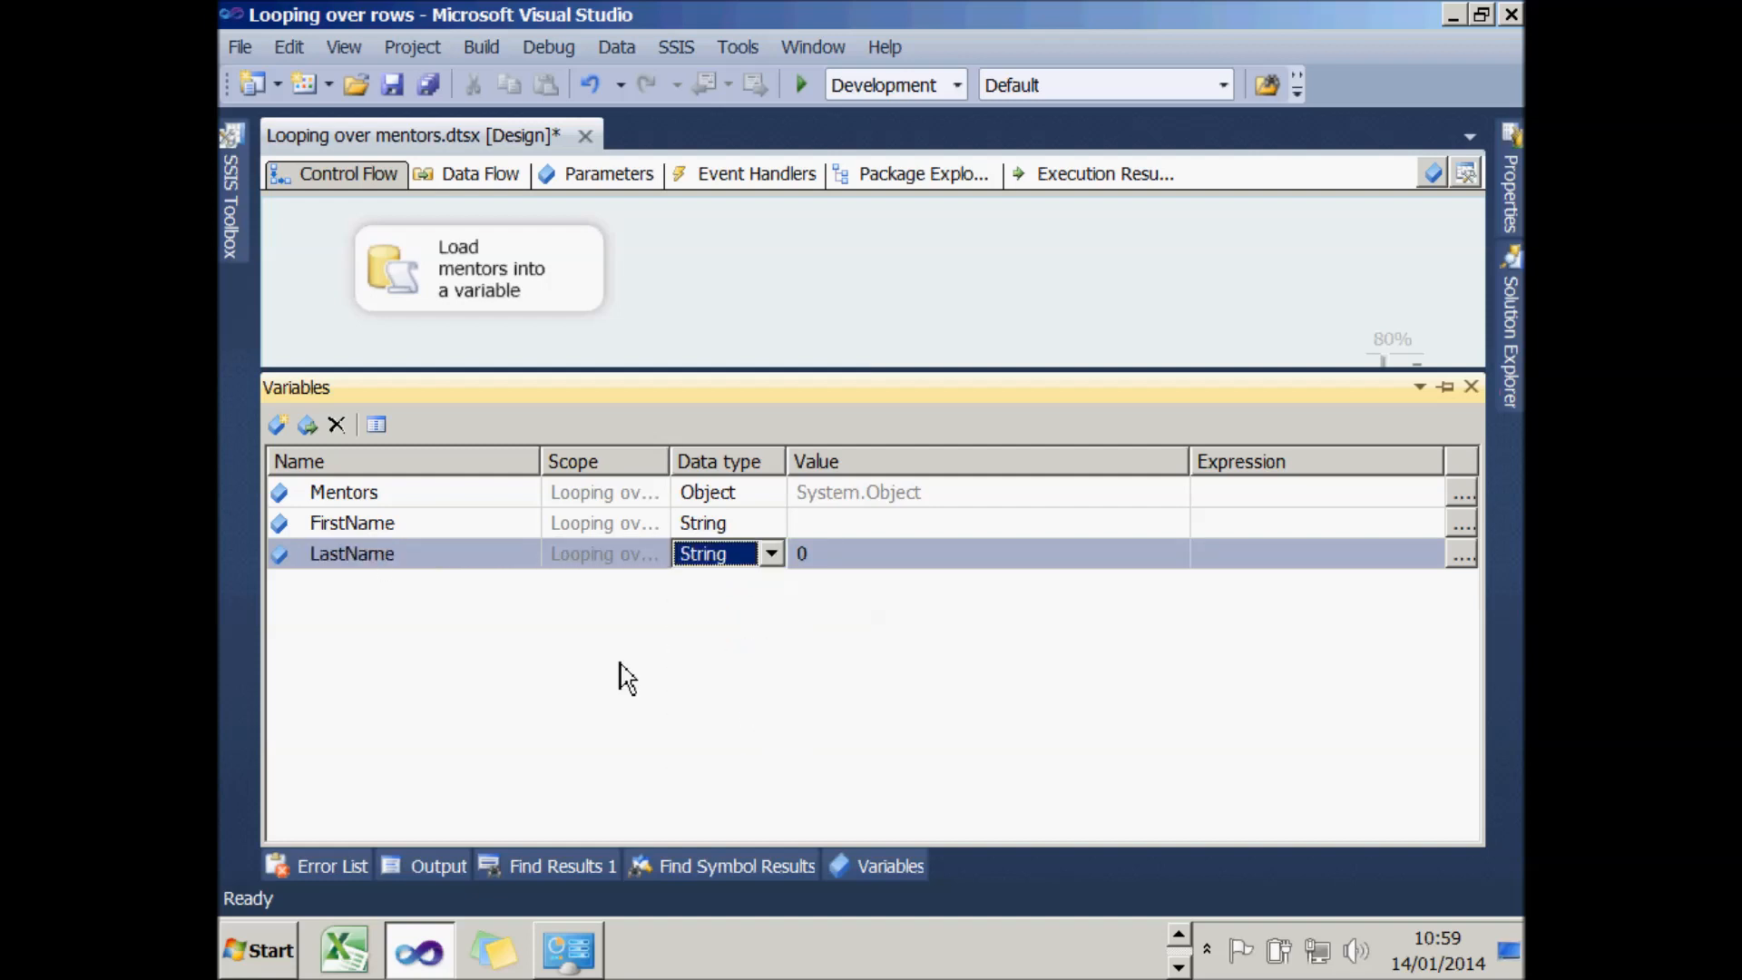
- Add two Int32 package variables named Proteges and HighestNumber
click(278, 425)
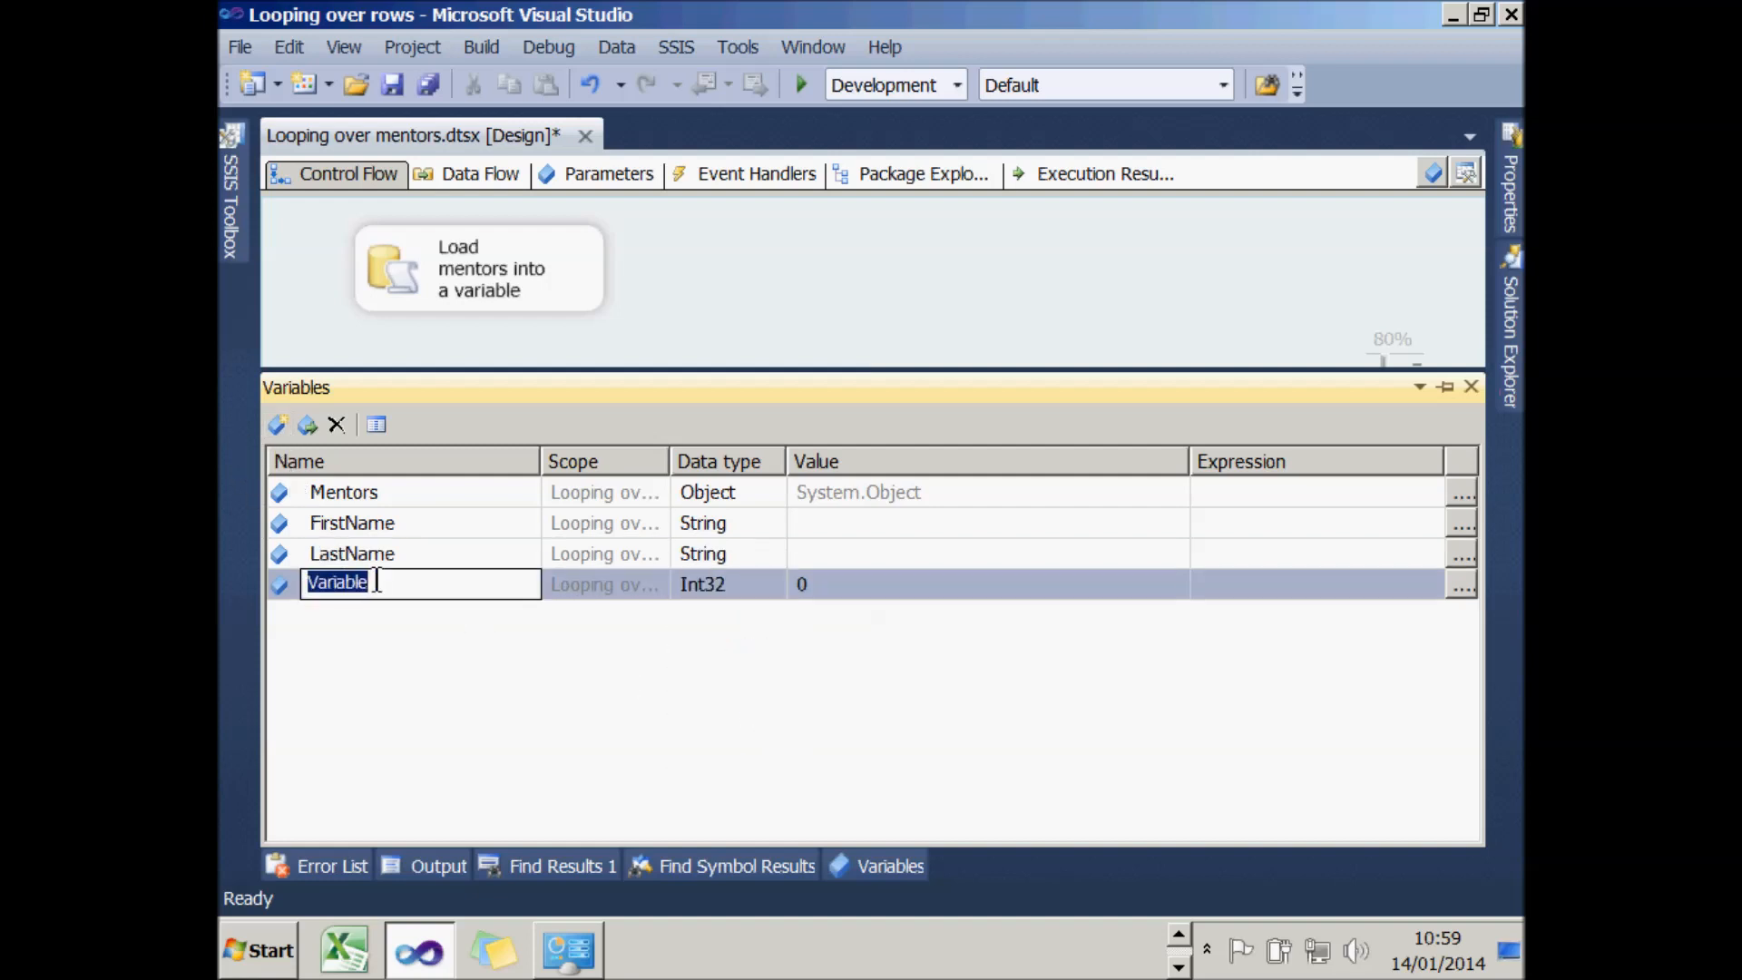
text(Proteges)
key(Tab)
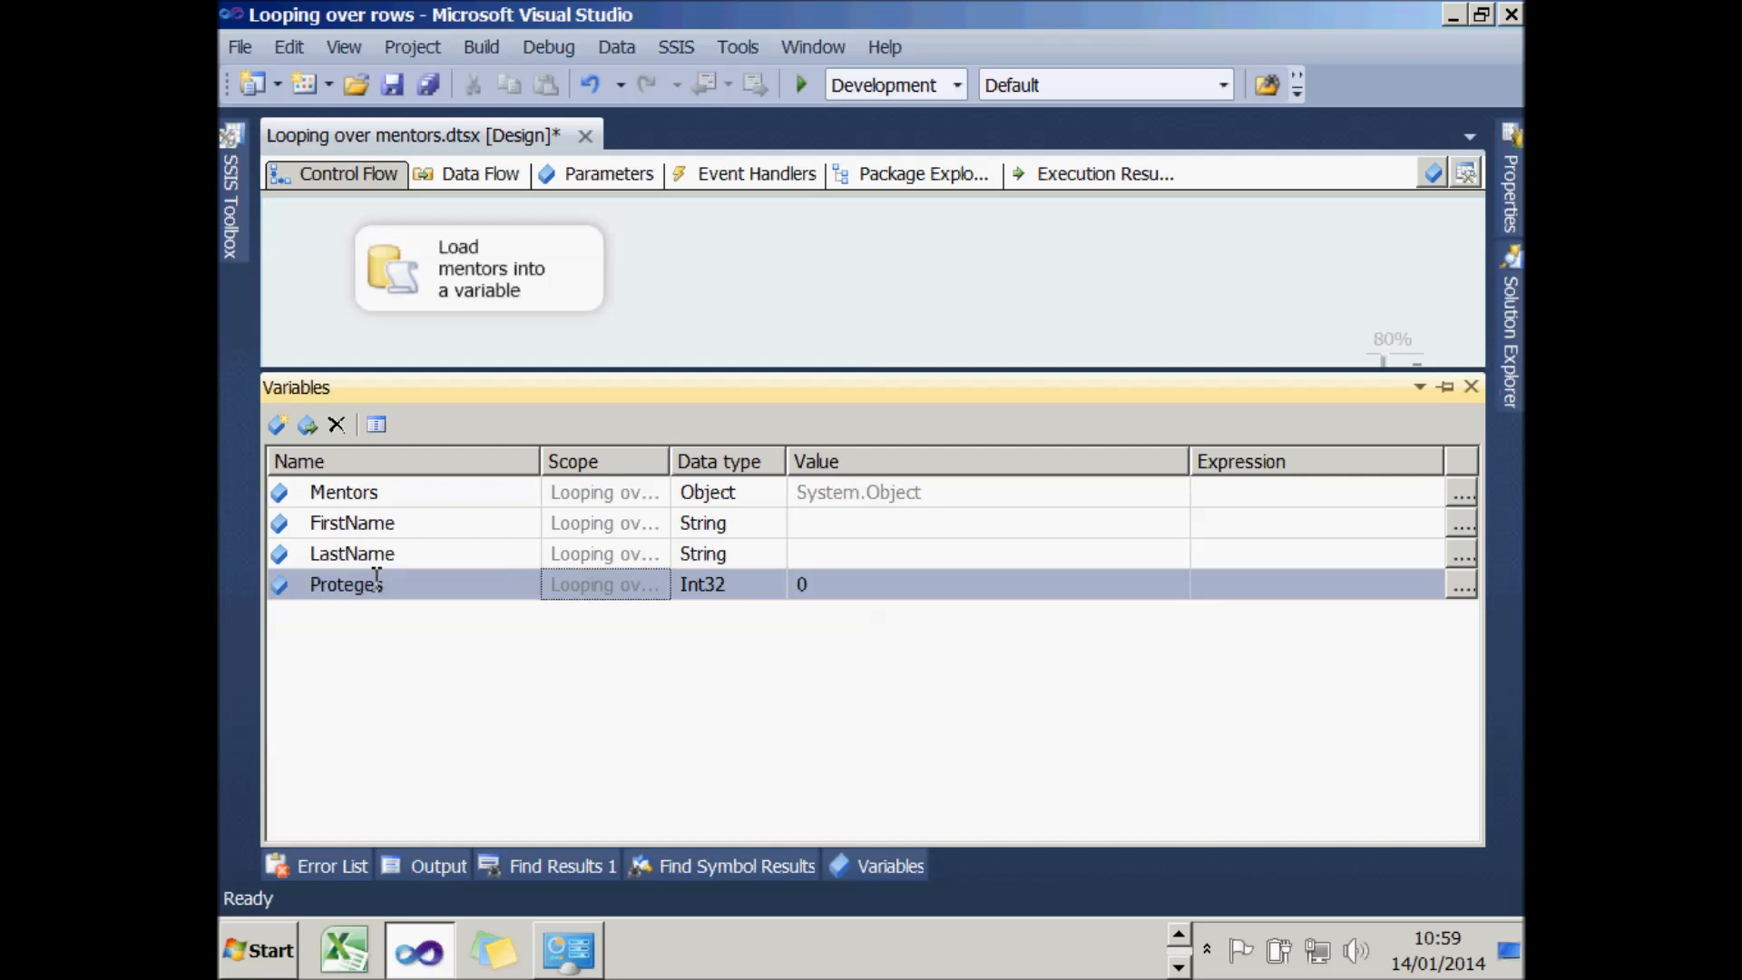
key(Tab)
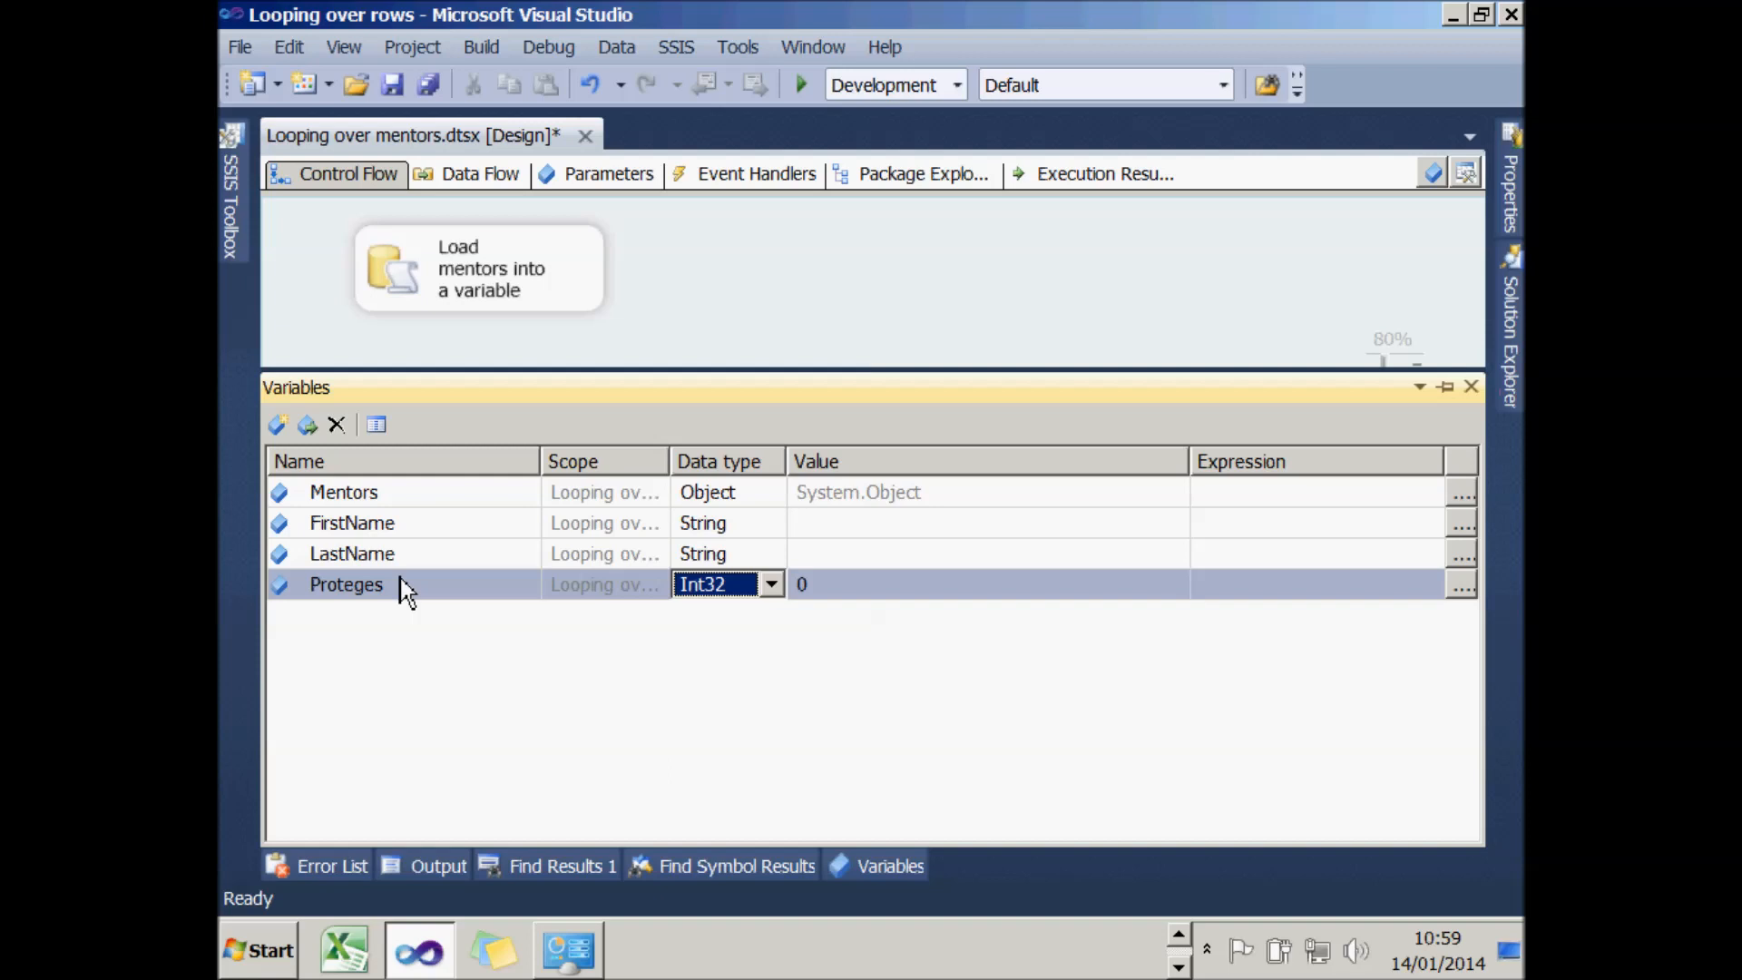
click(277, 425)
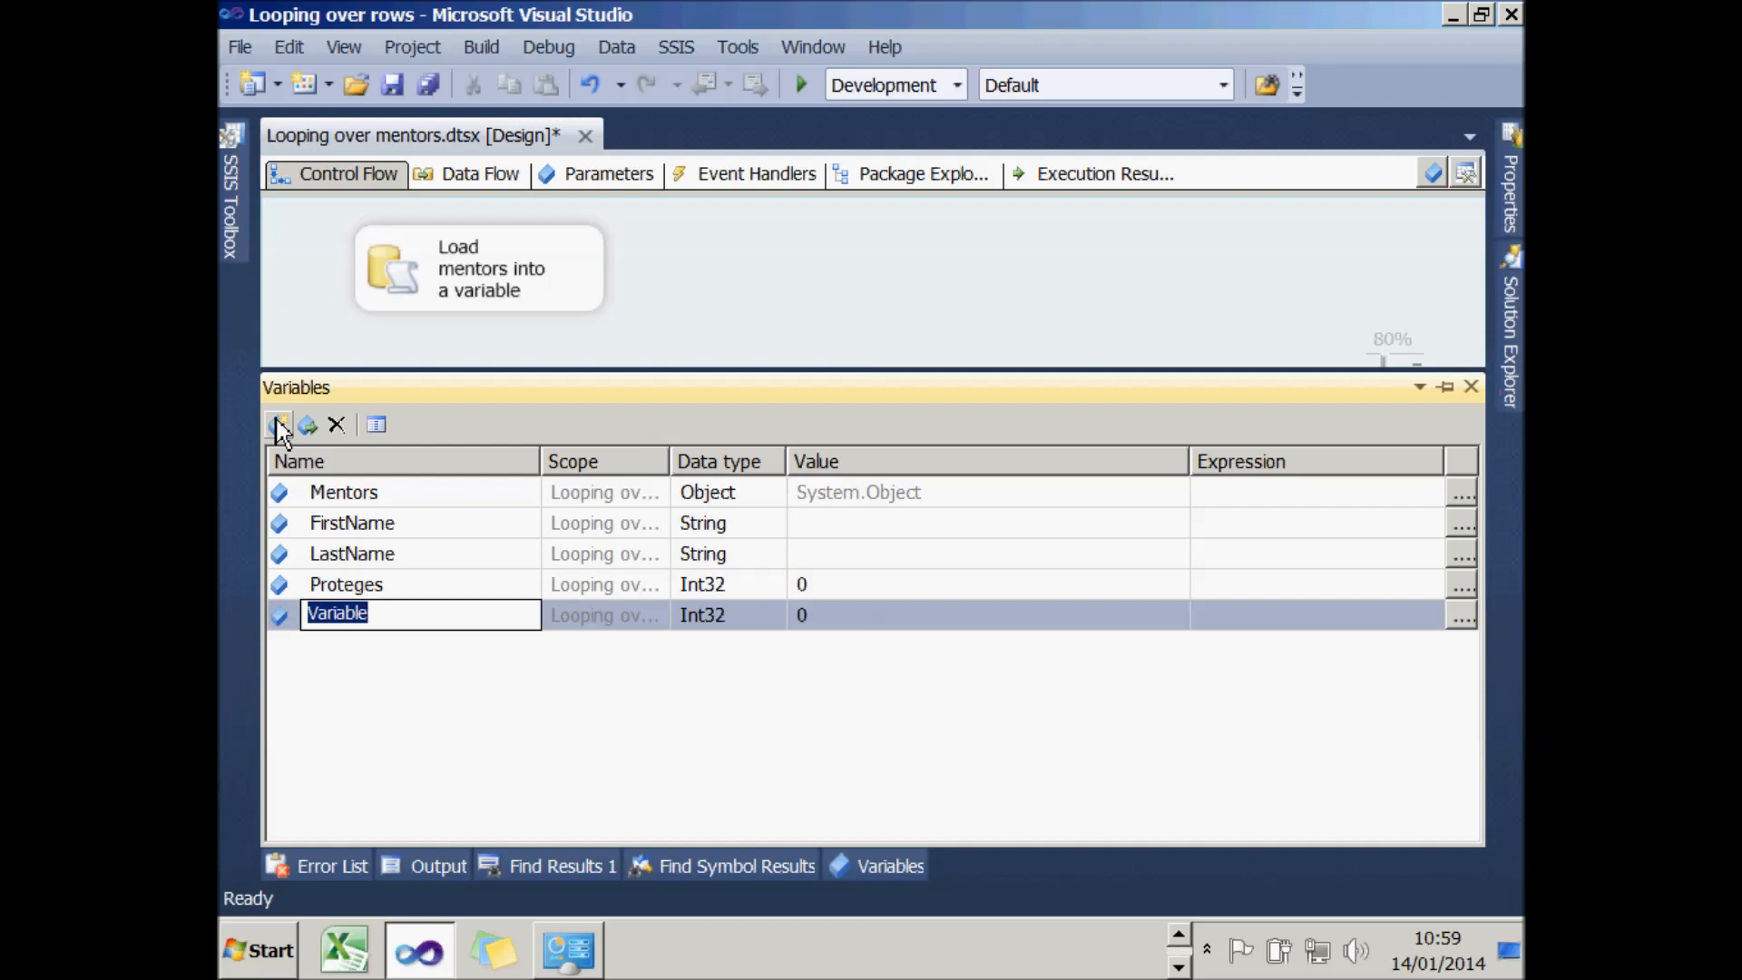
text(HighestNumber)
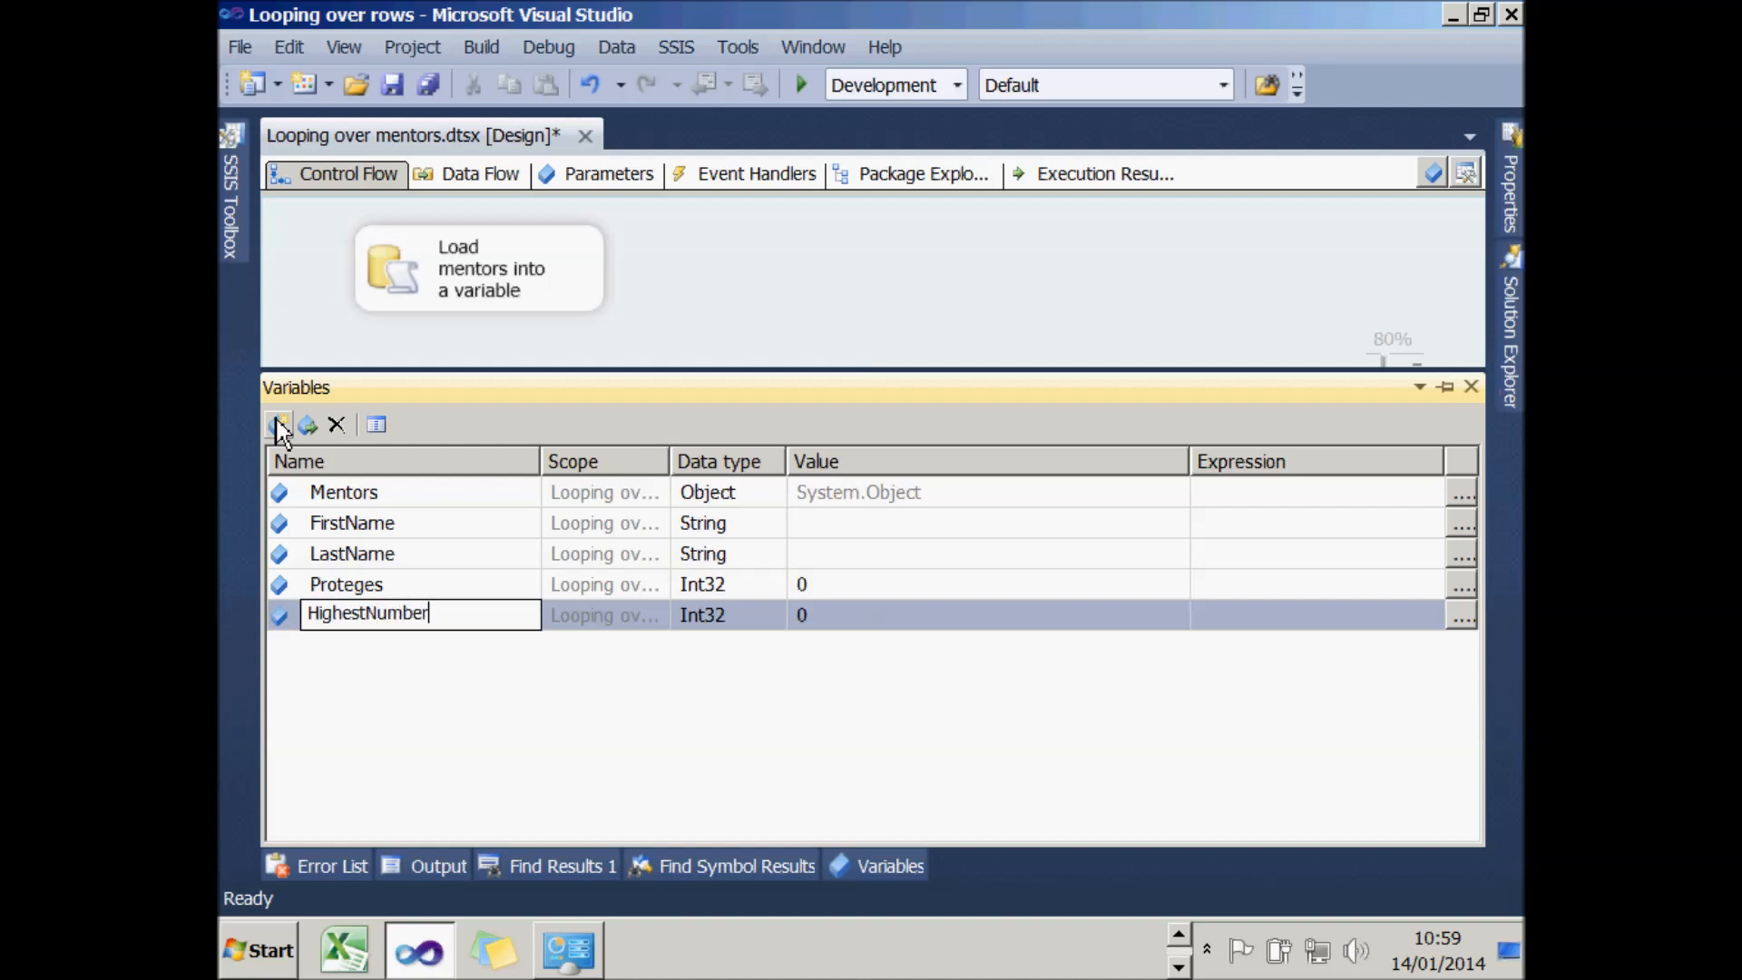
key(Tab)
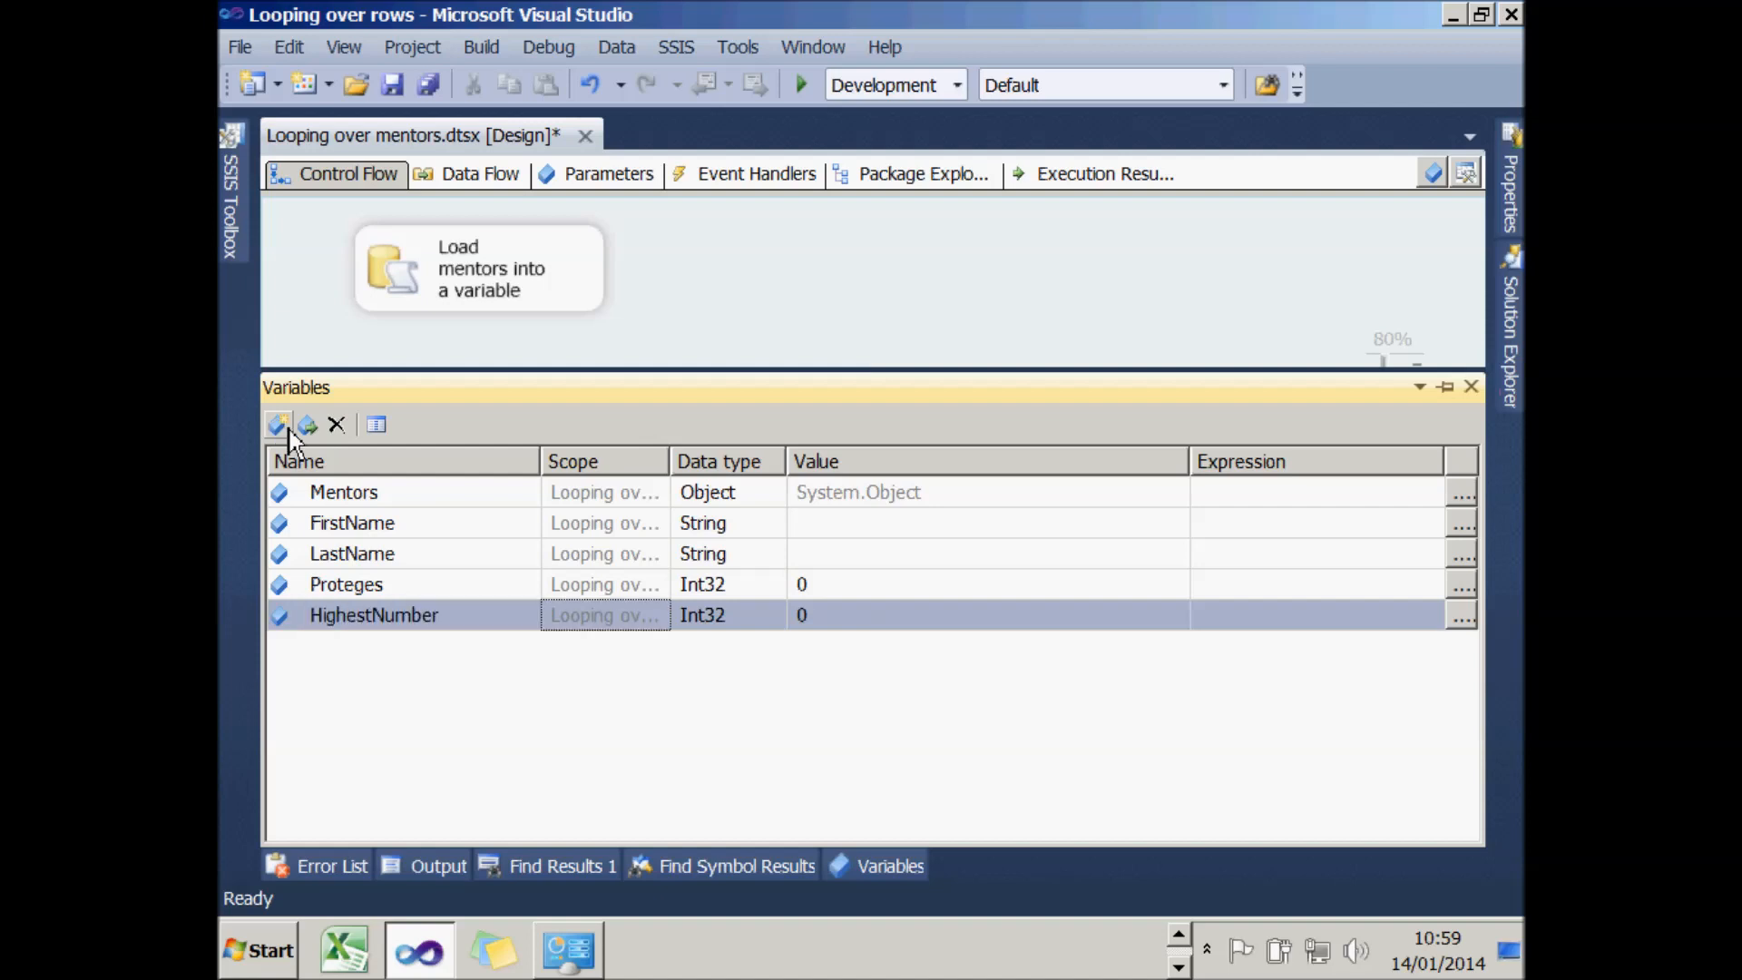
- Add a package variable named HighestName with the String data type and return to the control flow
click(278, 424)
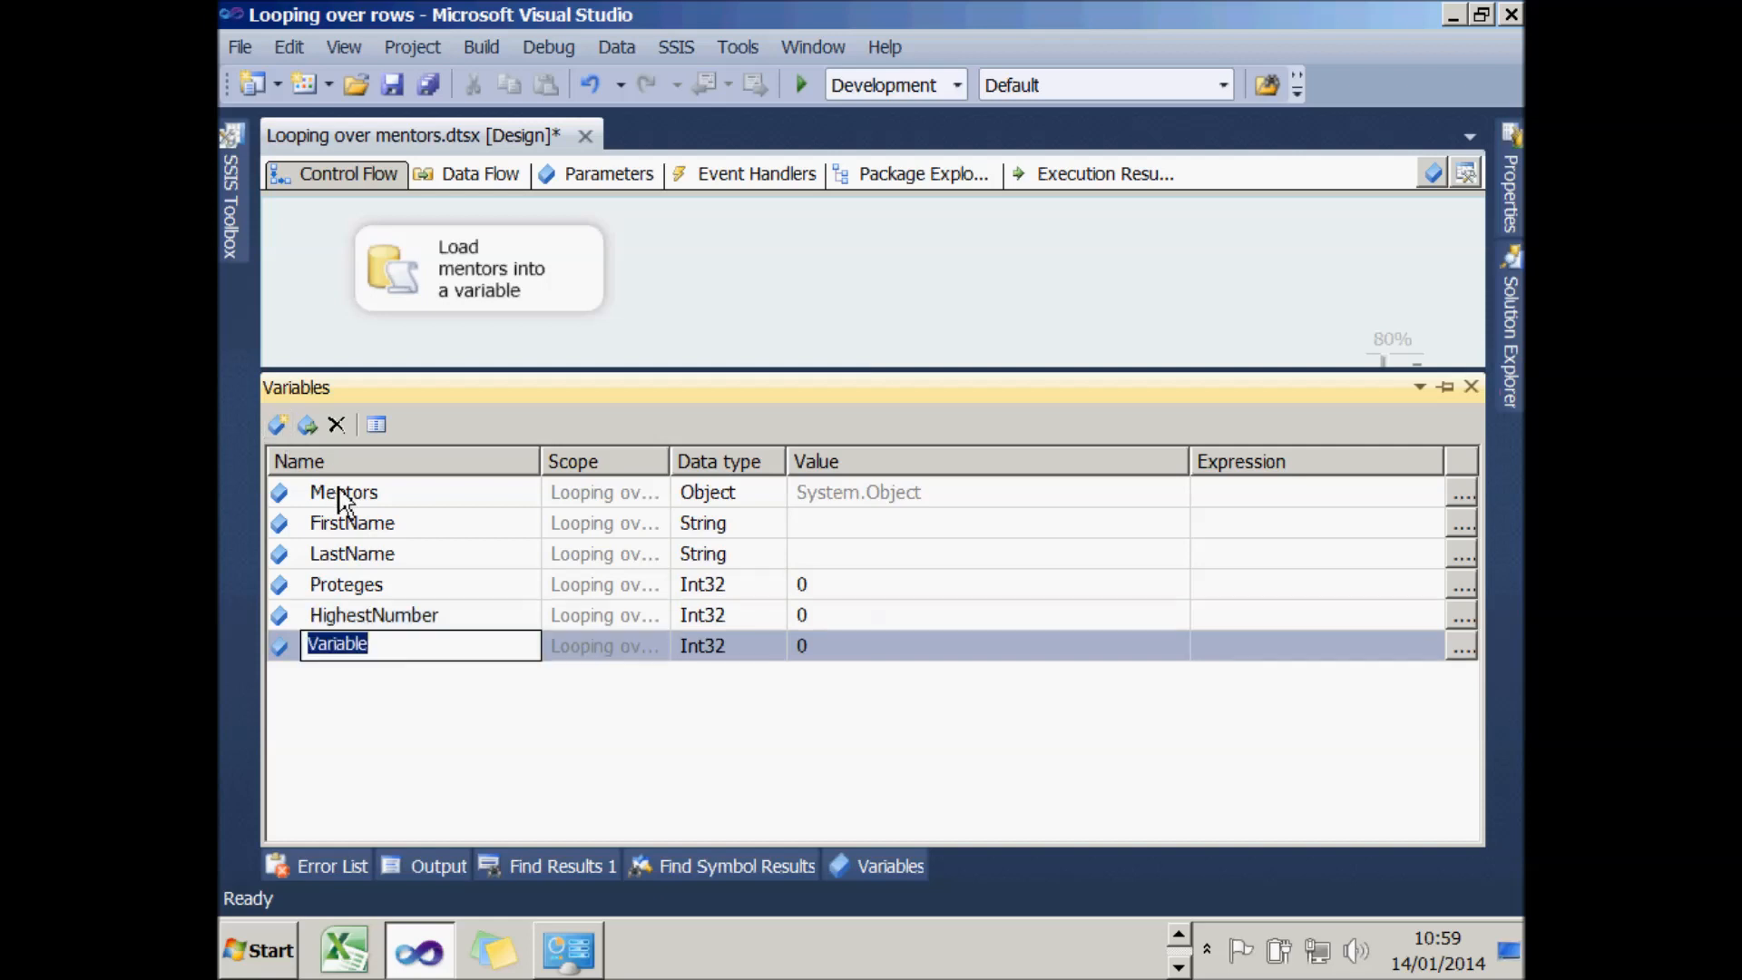
text(HighestName)
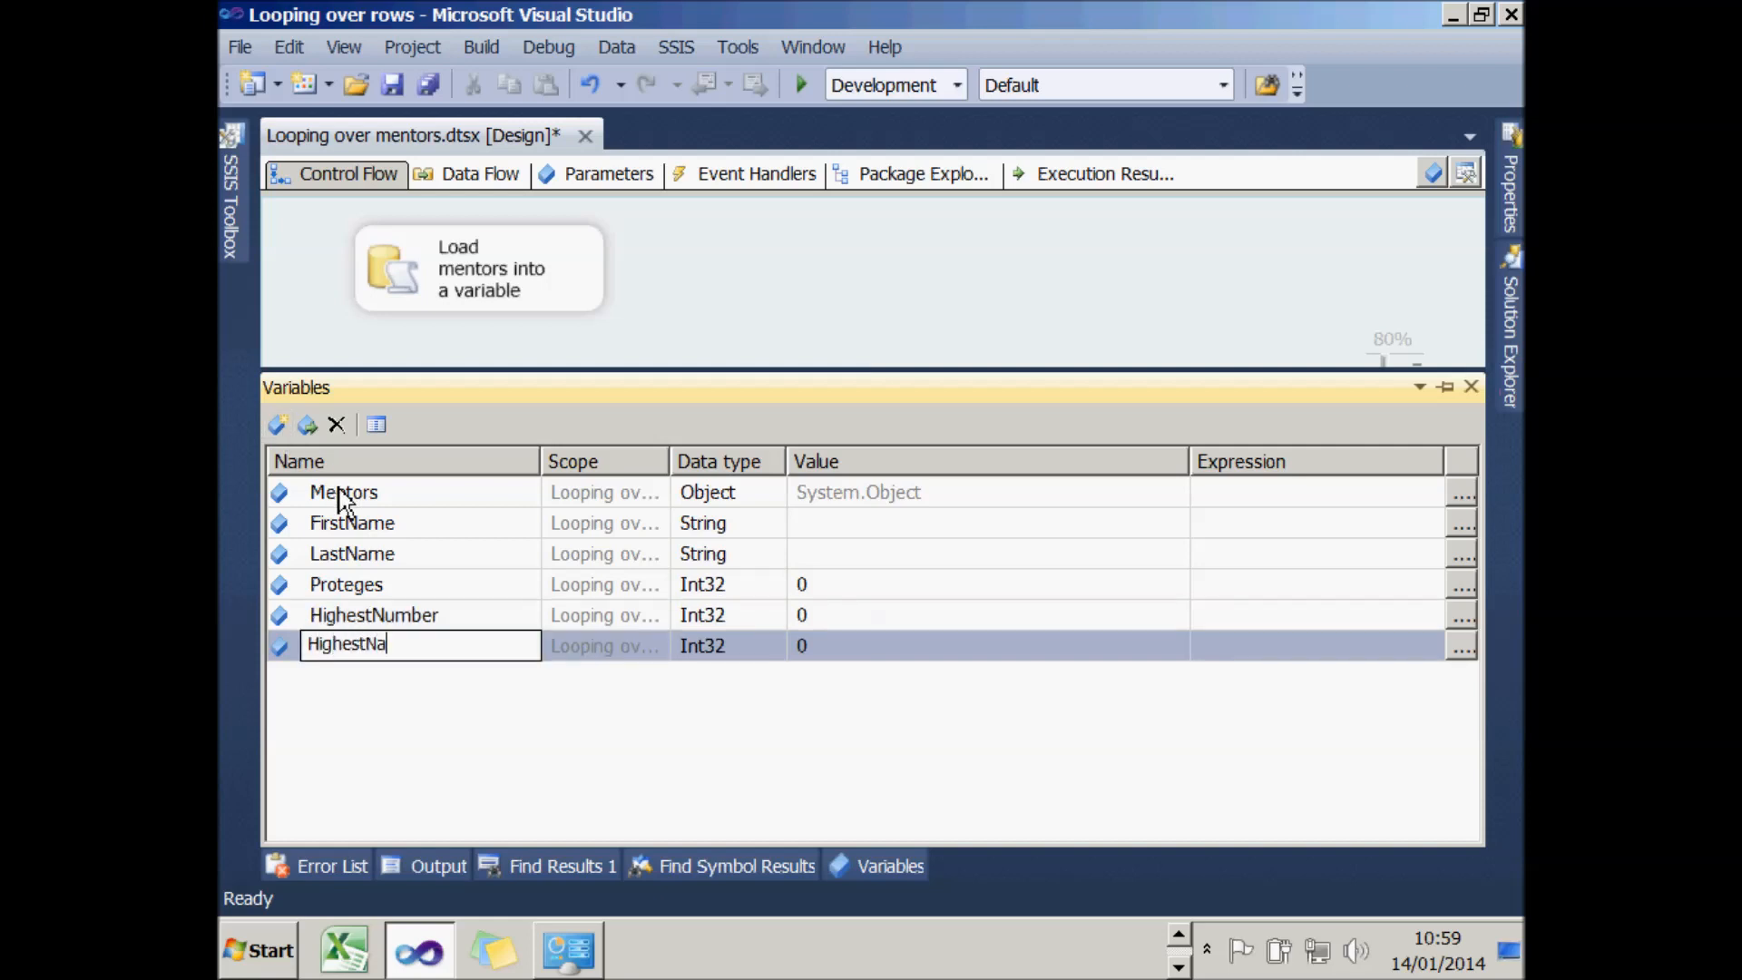
key(Tab)
key(Tab)
click(771, 646)
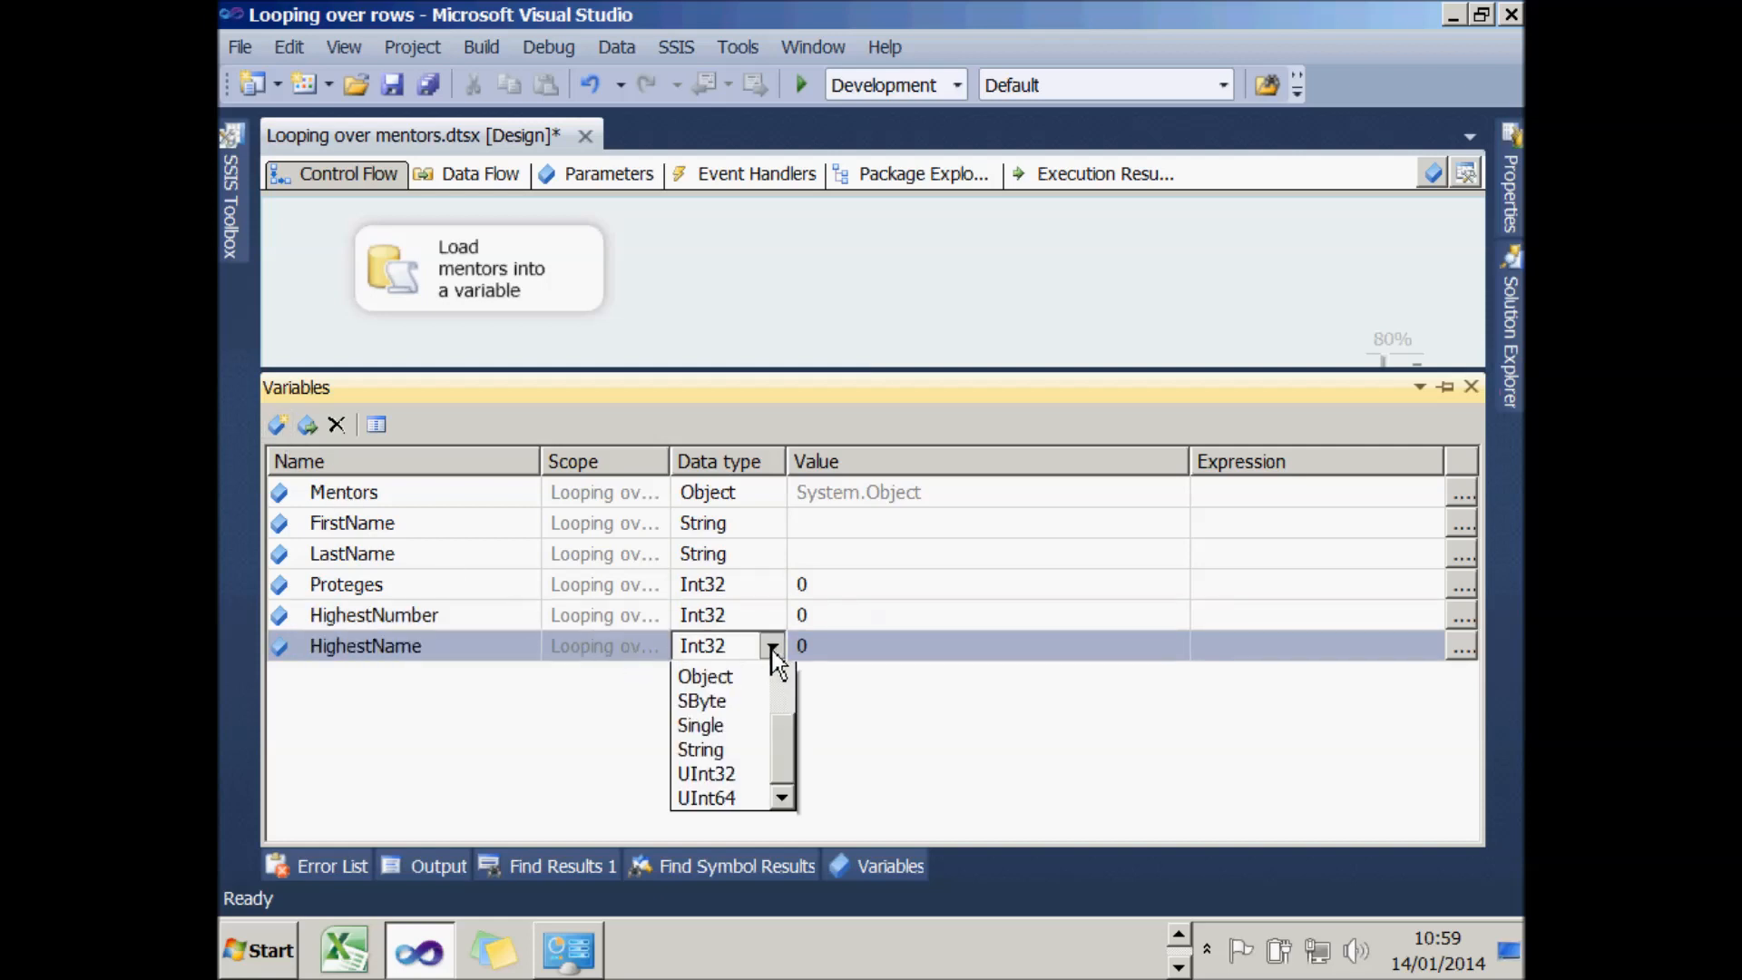
click(749, 802)
click(647, 621)
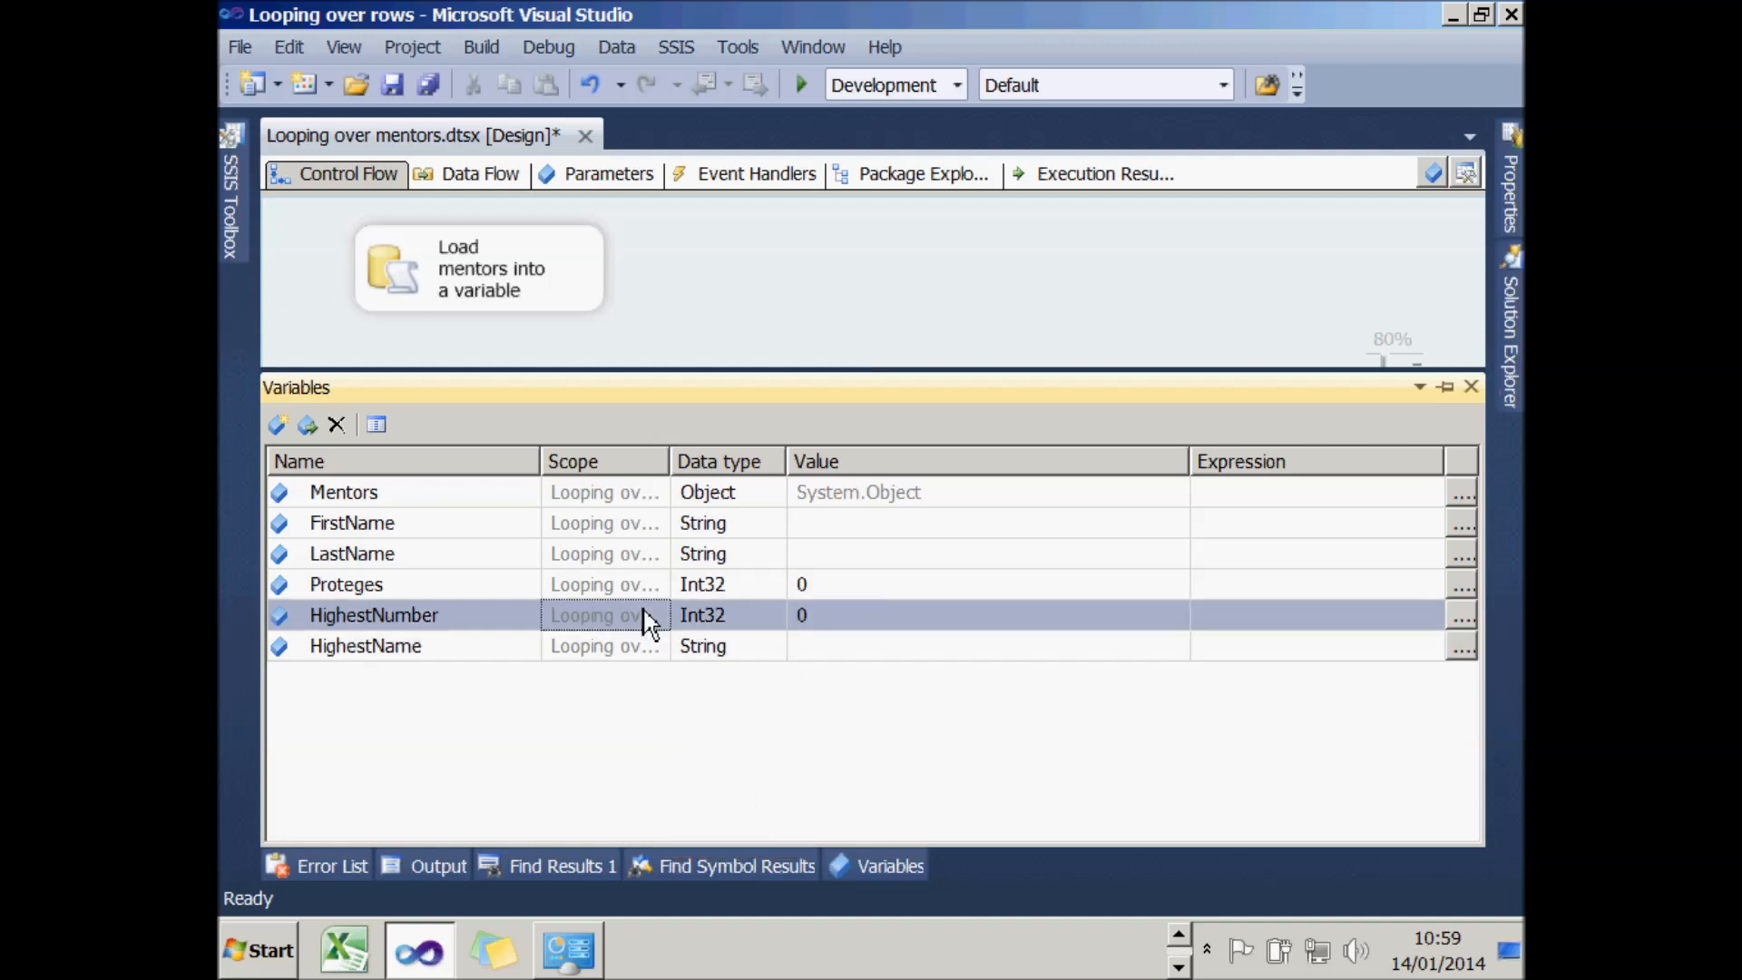
click(343, 646)
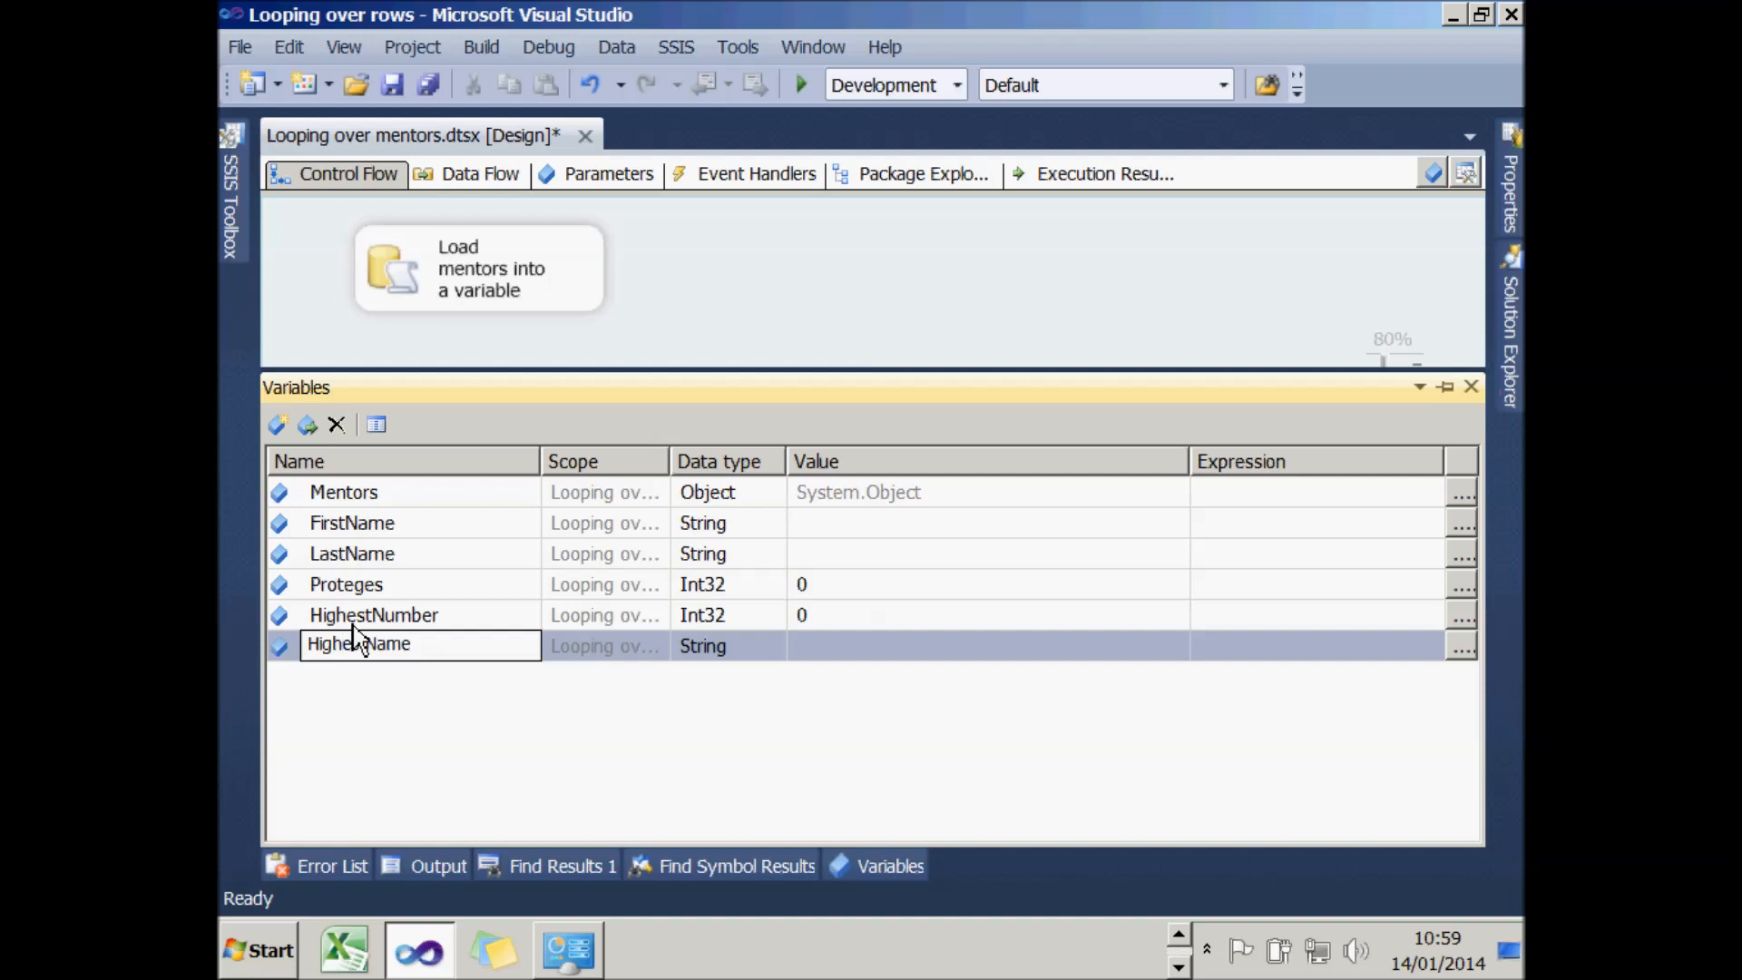
click(714, 325)
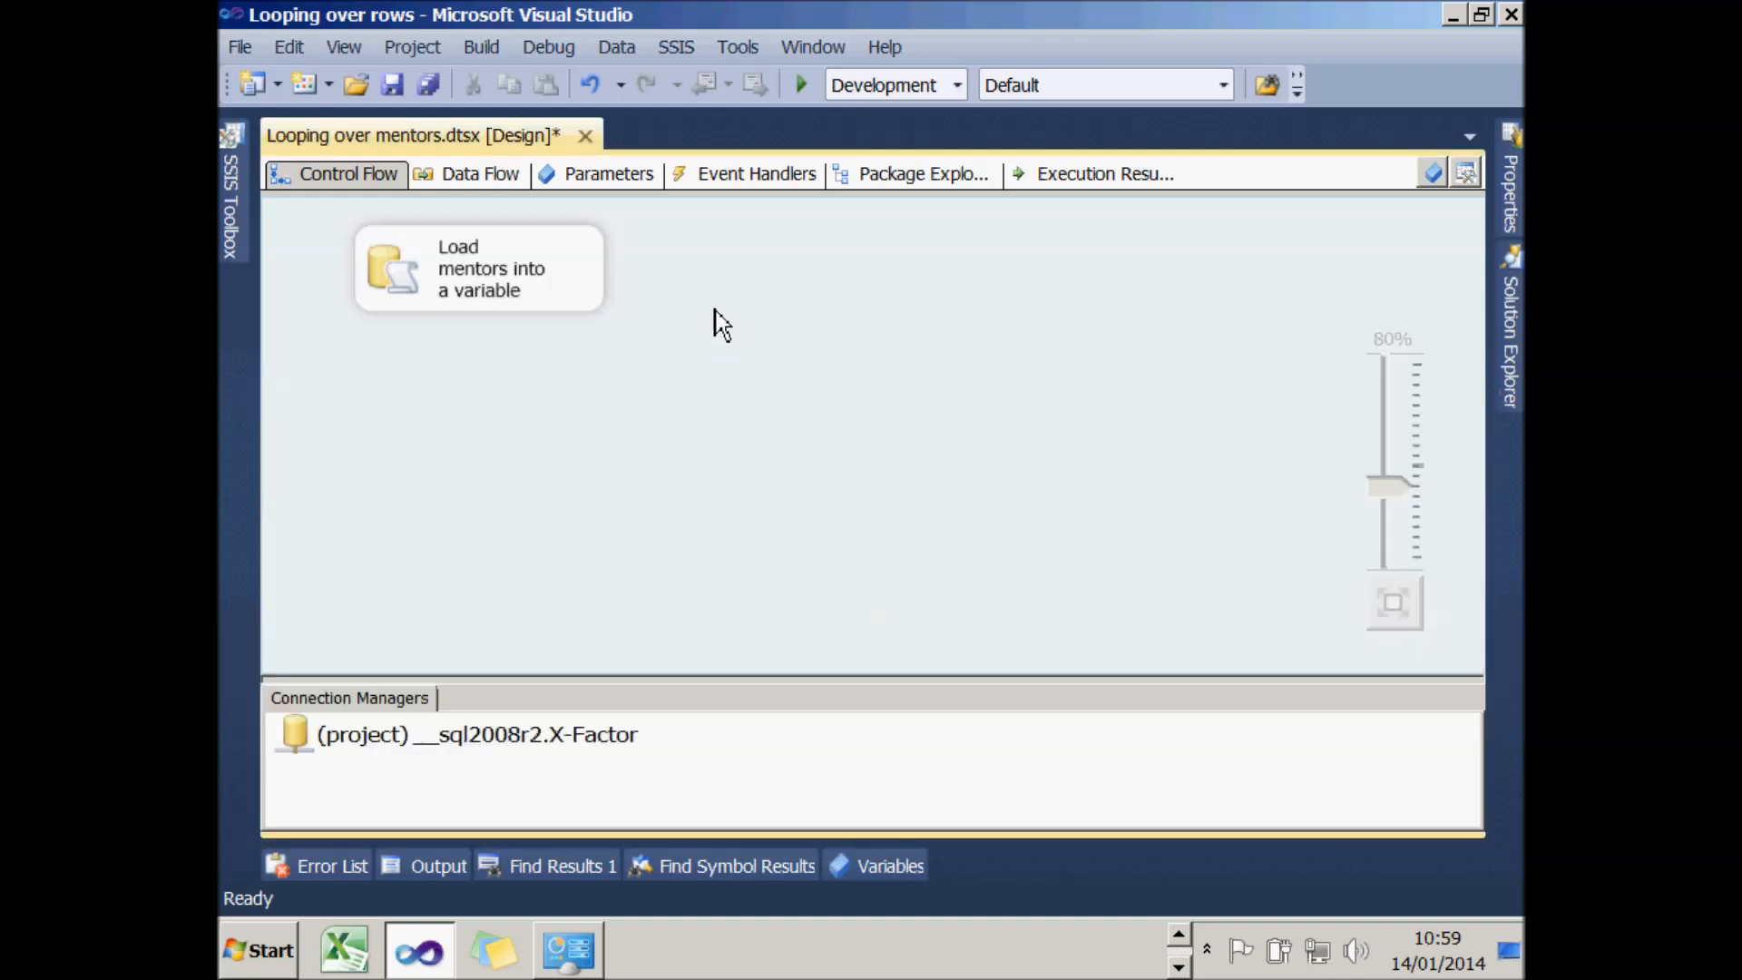
- Add a Foreach Loop Container below the Load mentors into a variable task and connect the task to it
click(242, 227)
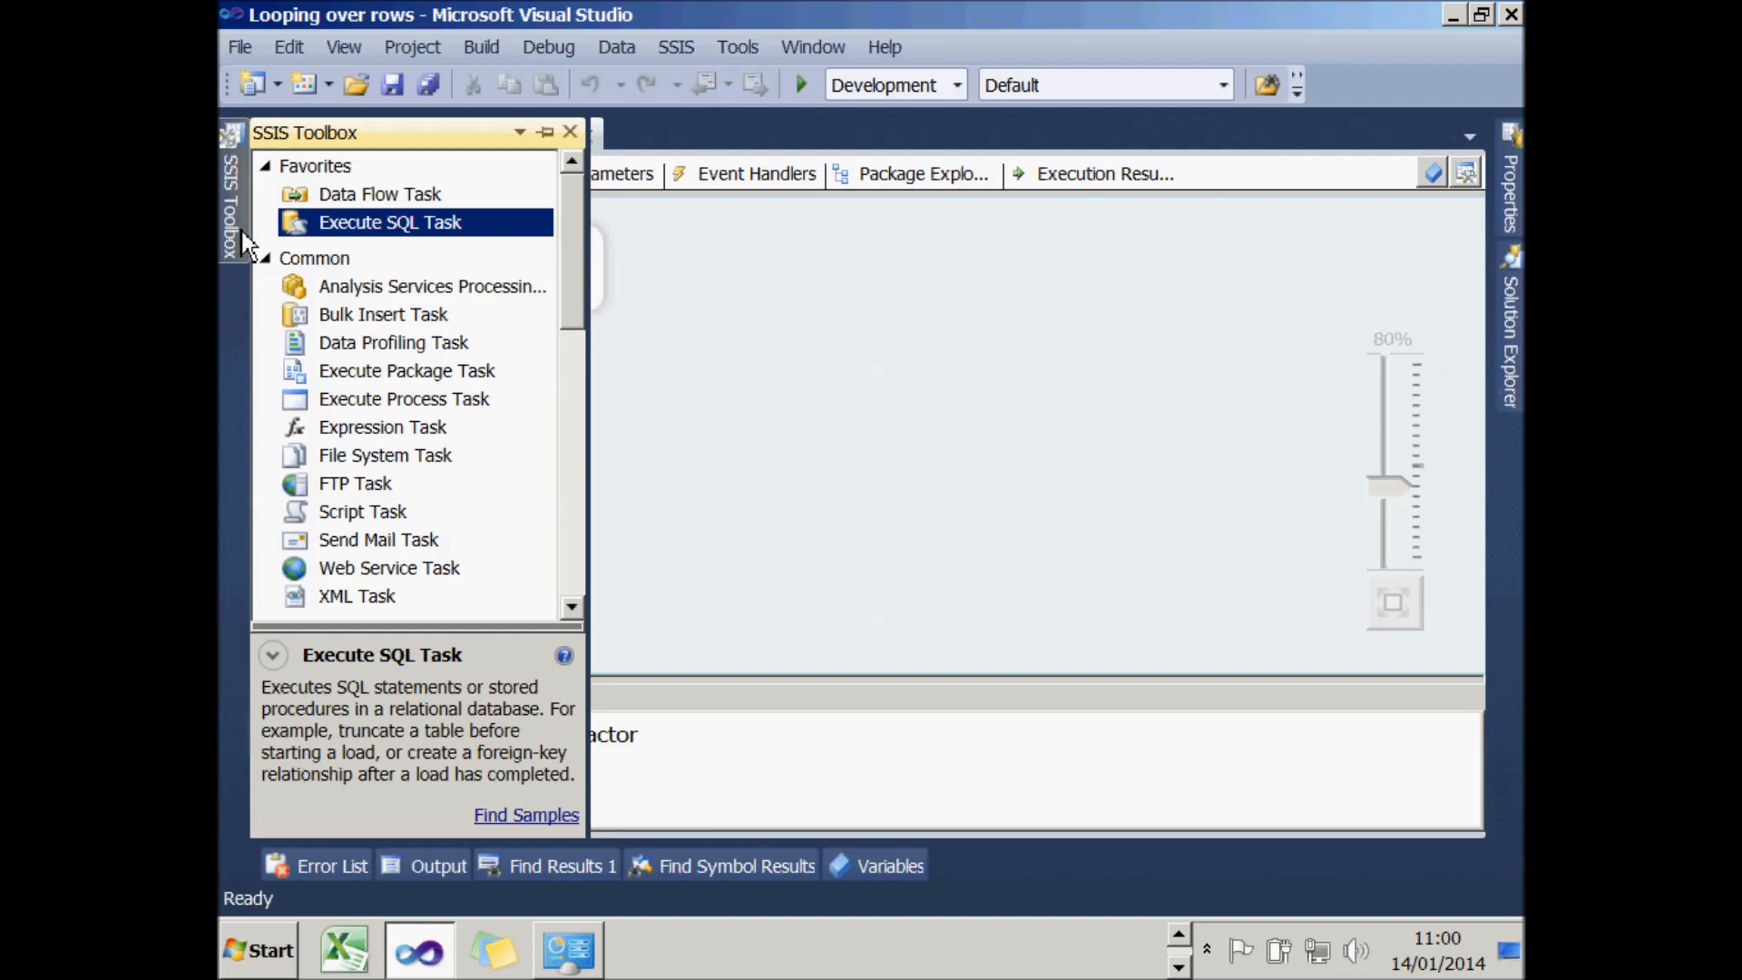
click(266, 258)
drag(367, 356, 390, 426)
click(434, 292)
drag(503, 368, 498, 422)
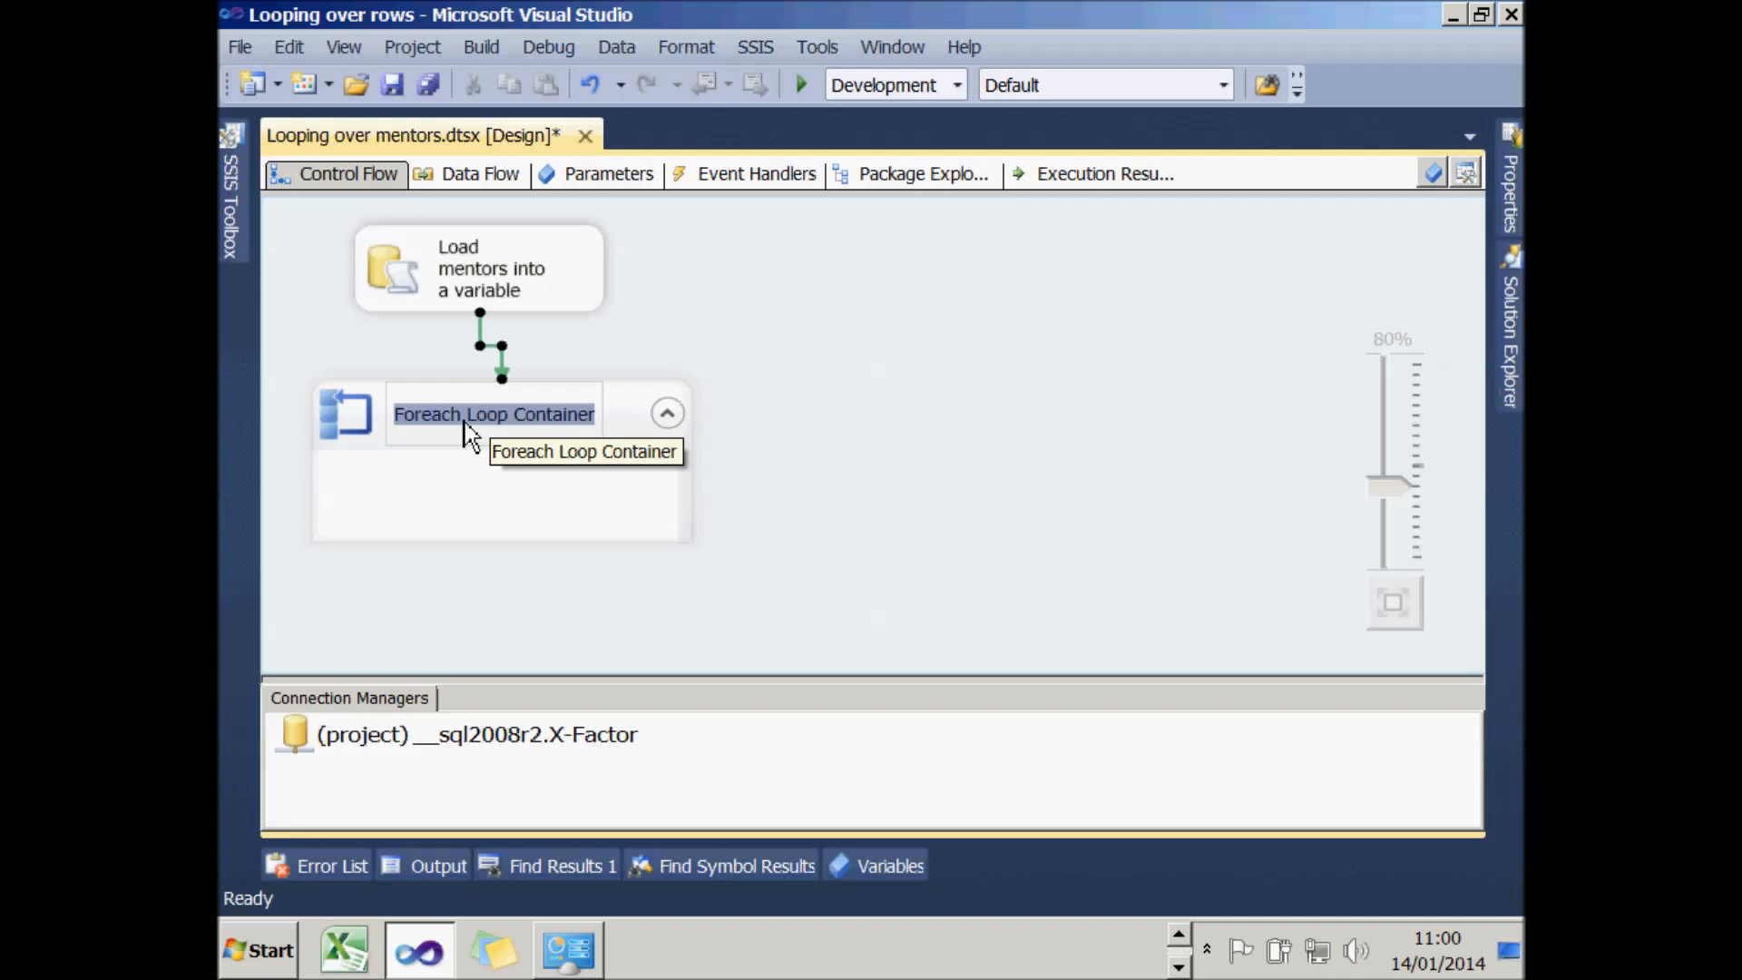
- Rename the Foreach Loop Container as "Loop over mentors"
click(463, 420)
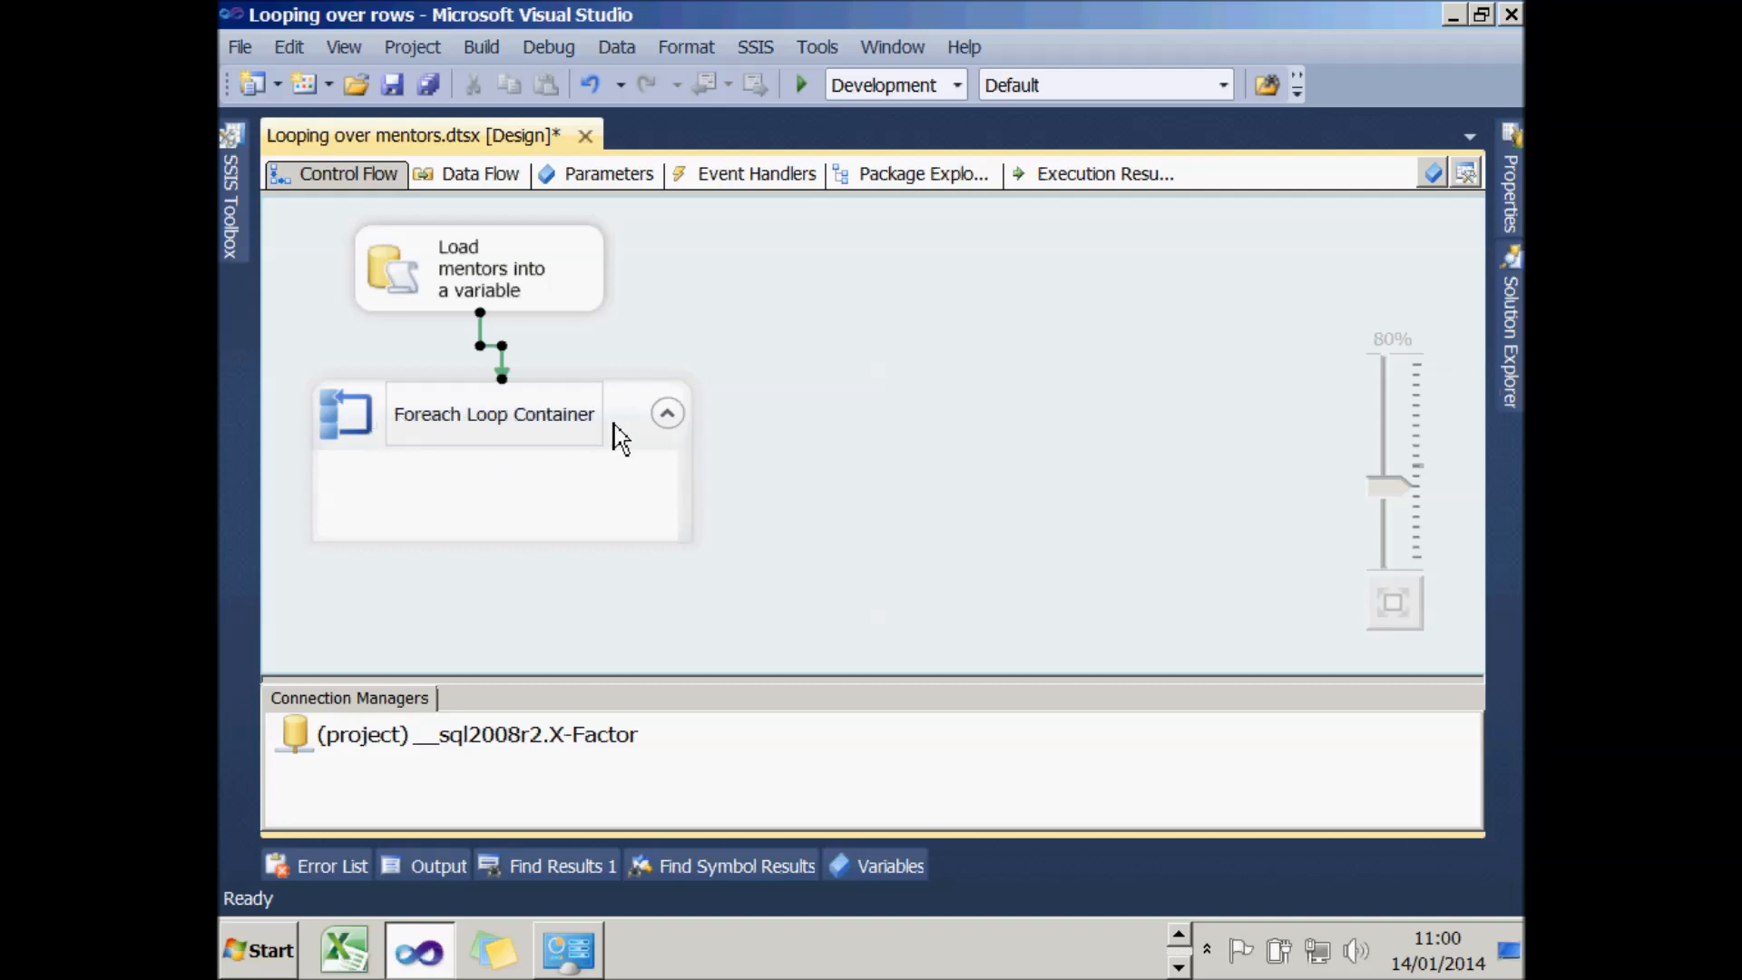
drag(595, 432, 368, 427)
text(Loop over metn)
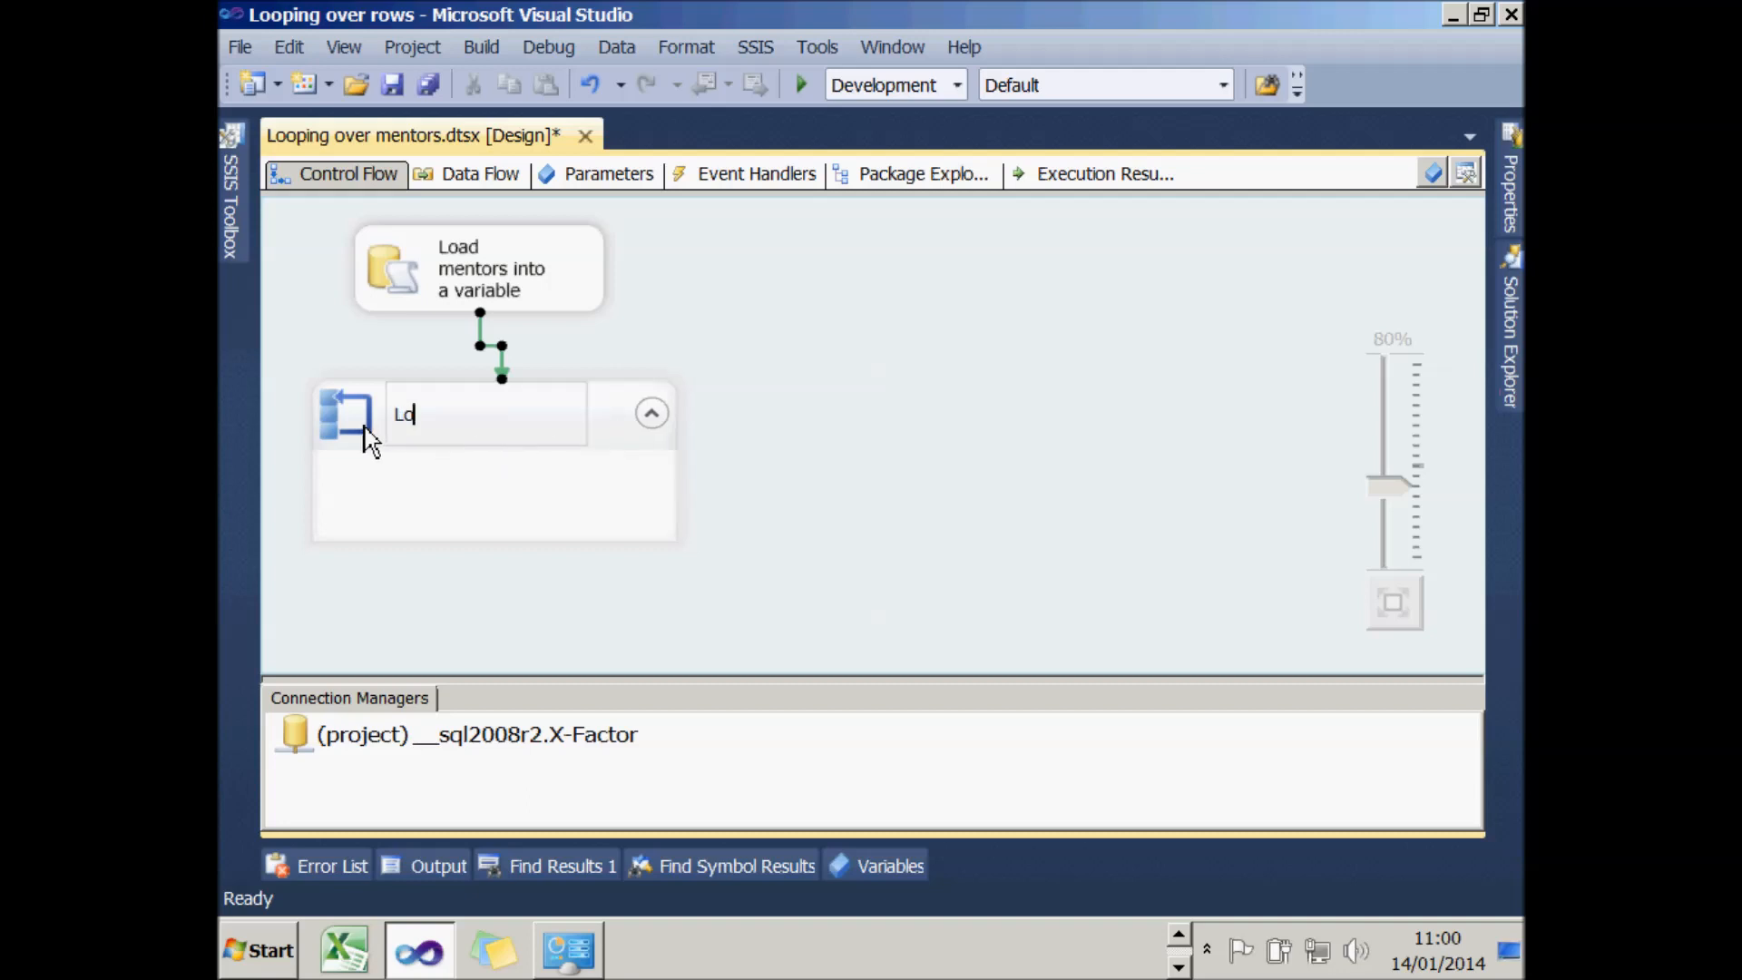
key(BackSpace)
key(BackSpace)
text(ntors)
click(824, 479)
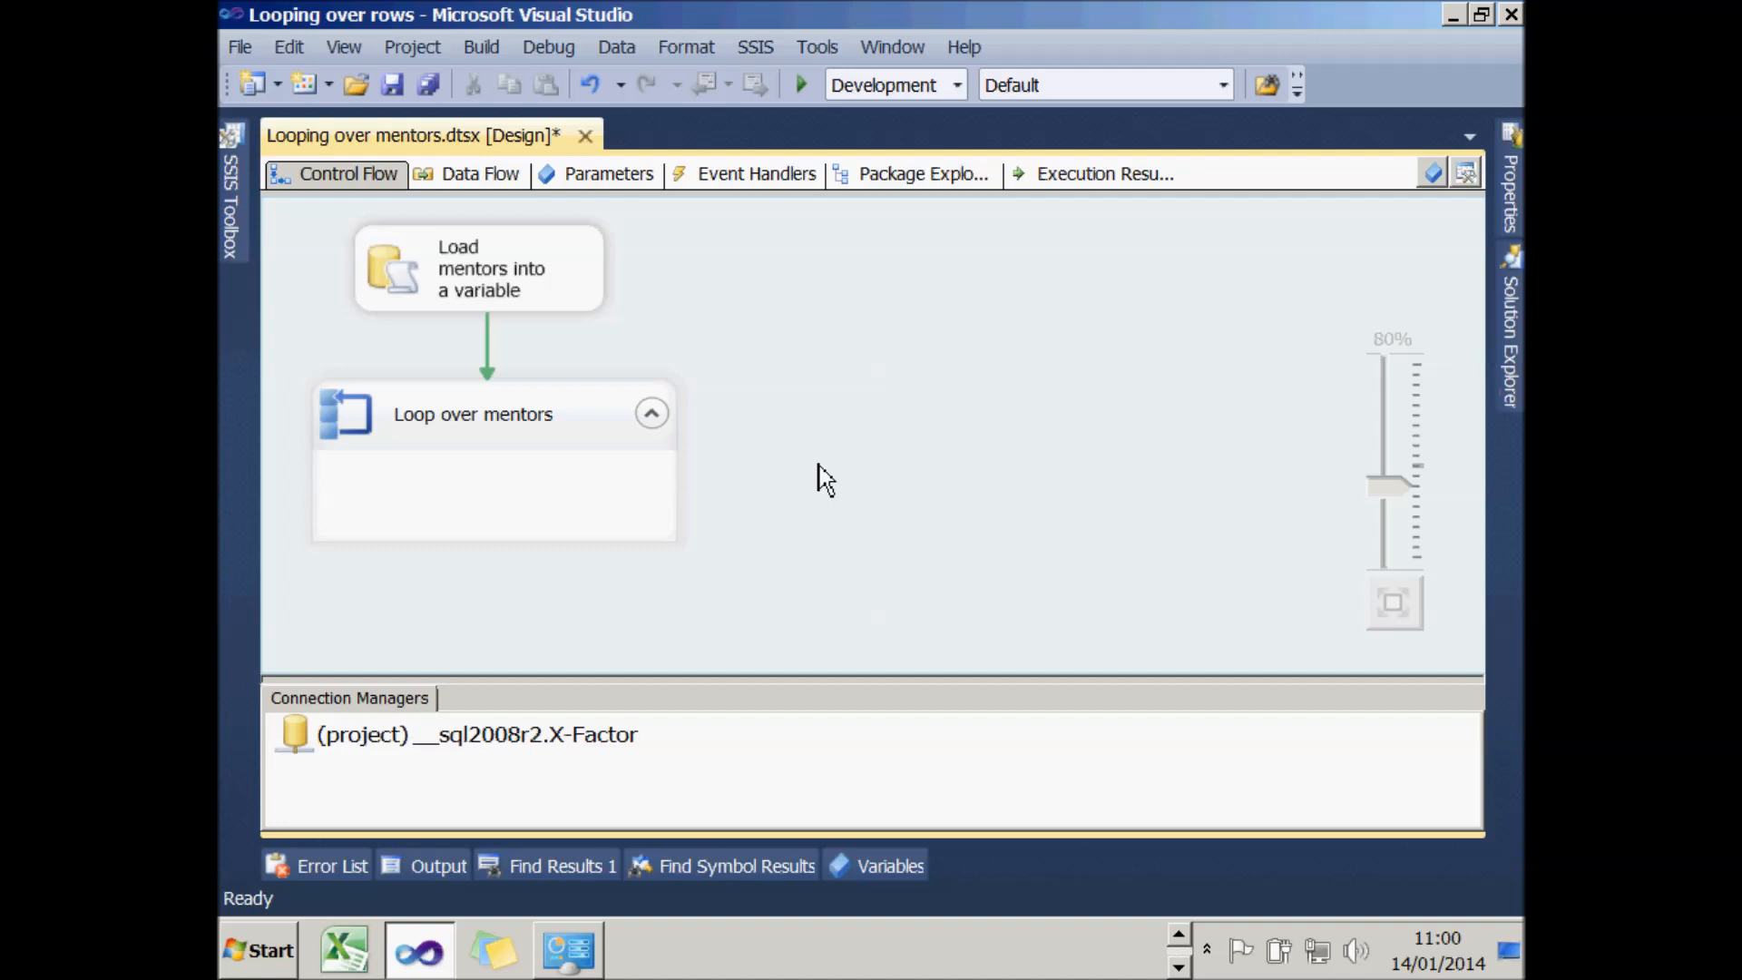
- Set the Loop over mentors container to use the Foreach ADO Enumerator with User::Mentors as its ADO object source variable
click(355, 424)
double_click(355, 425)
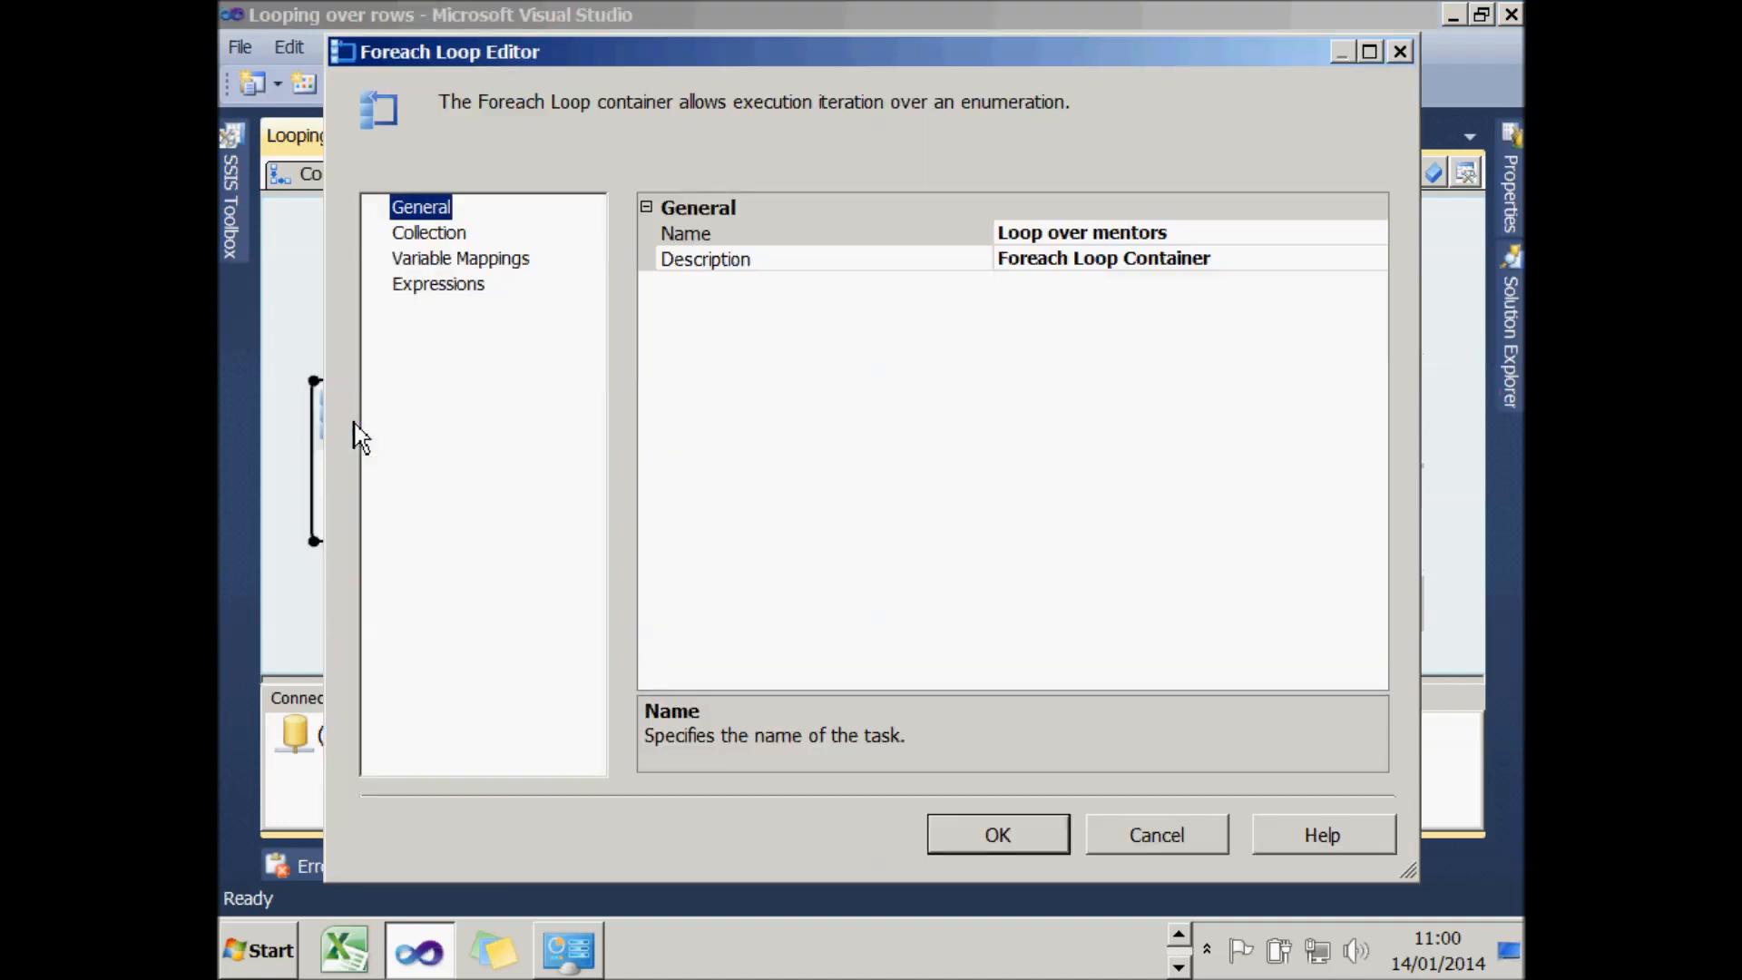
click(429, 233)
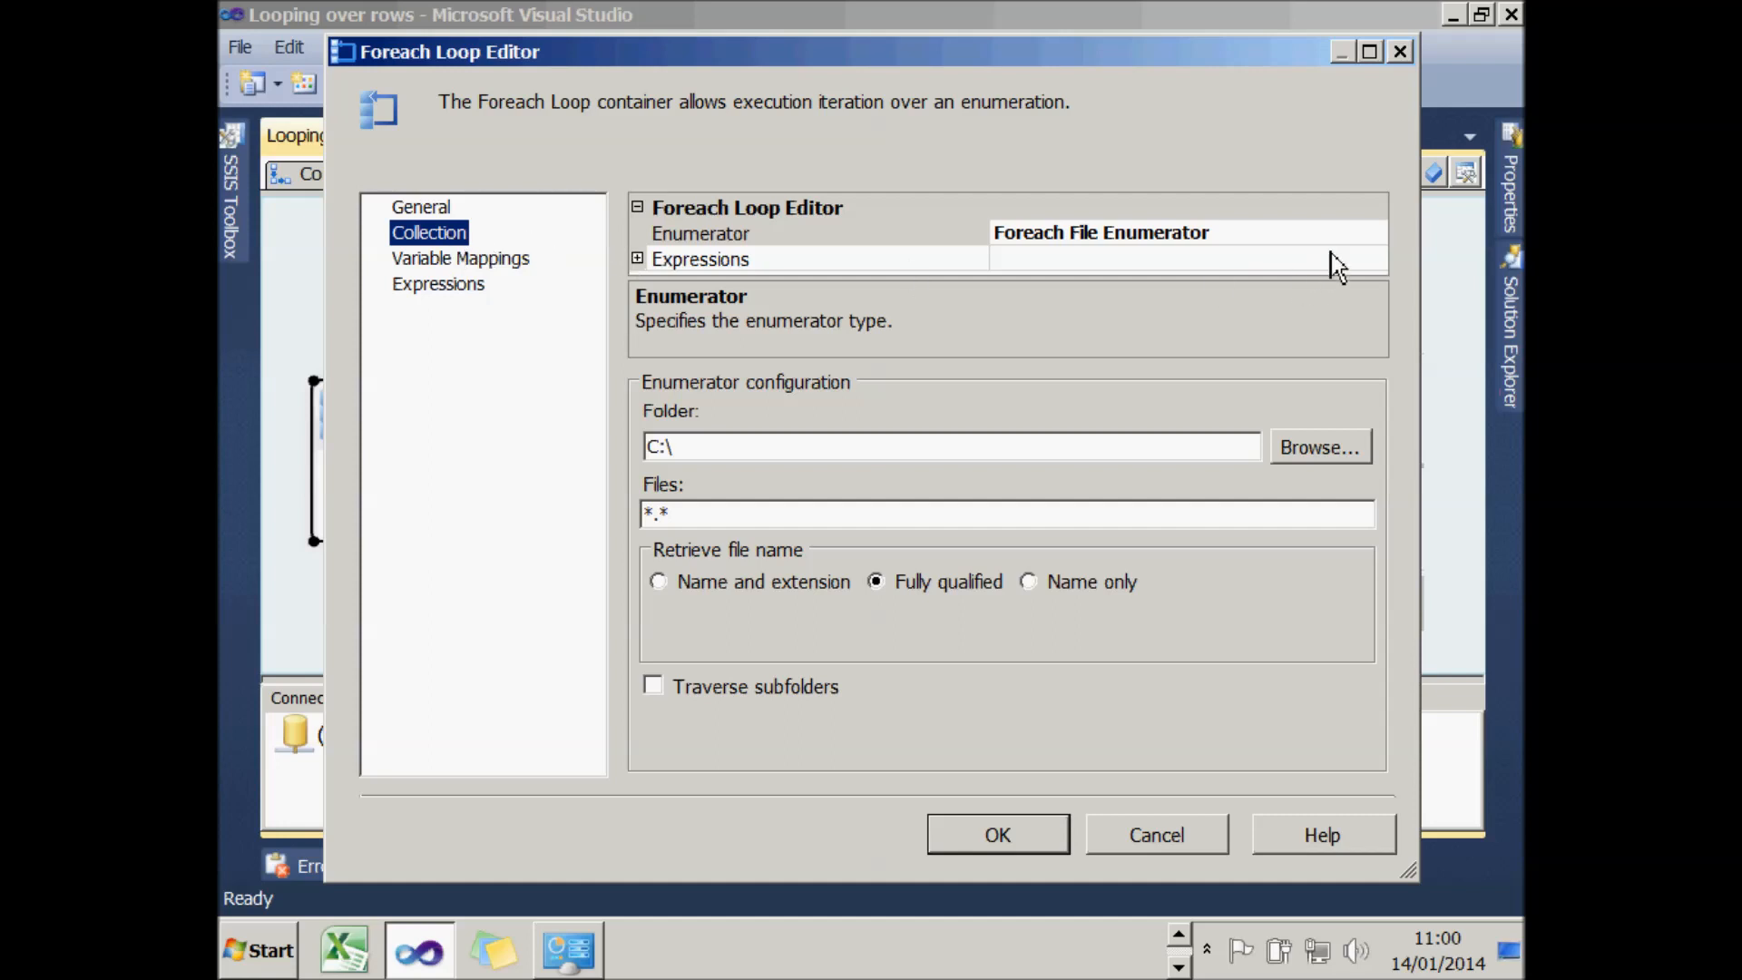
click(1363, 238)
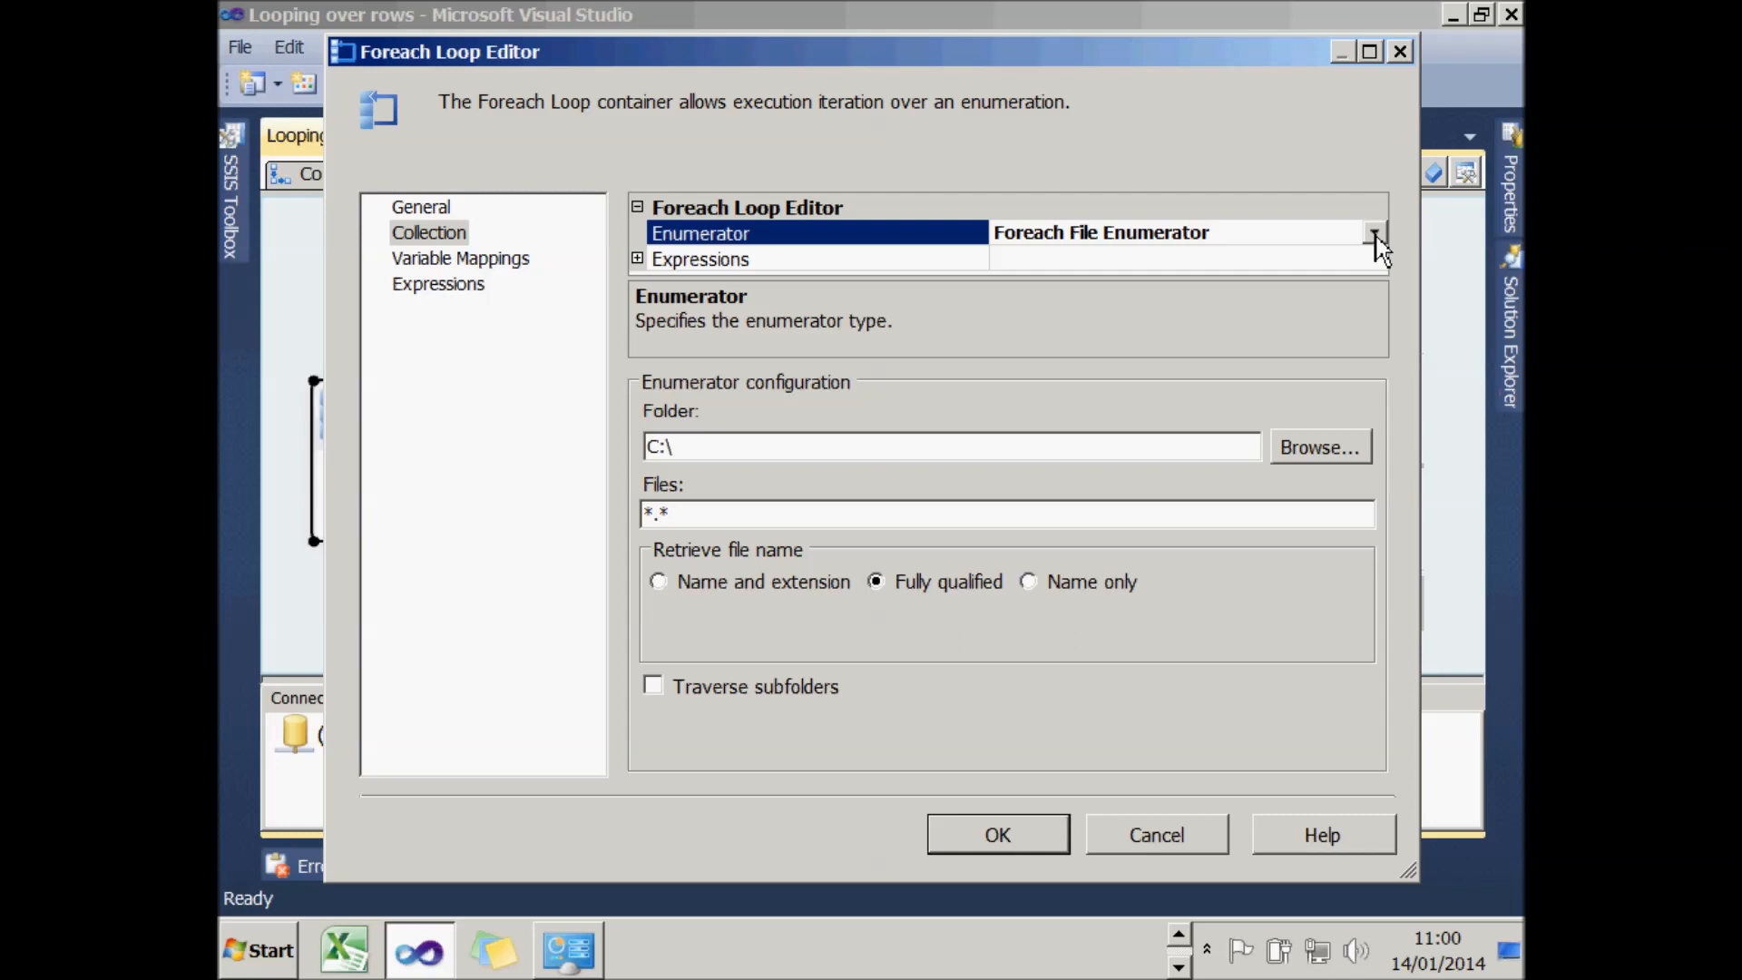
click(1375, 235)
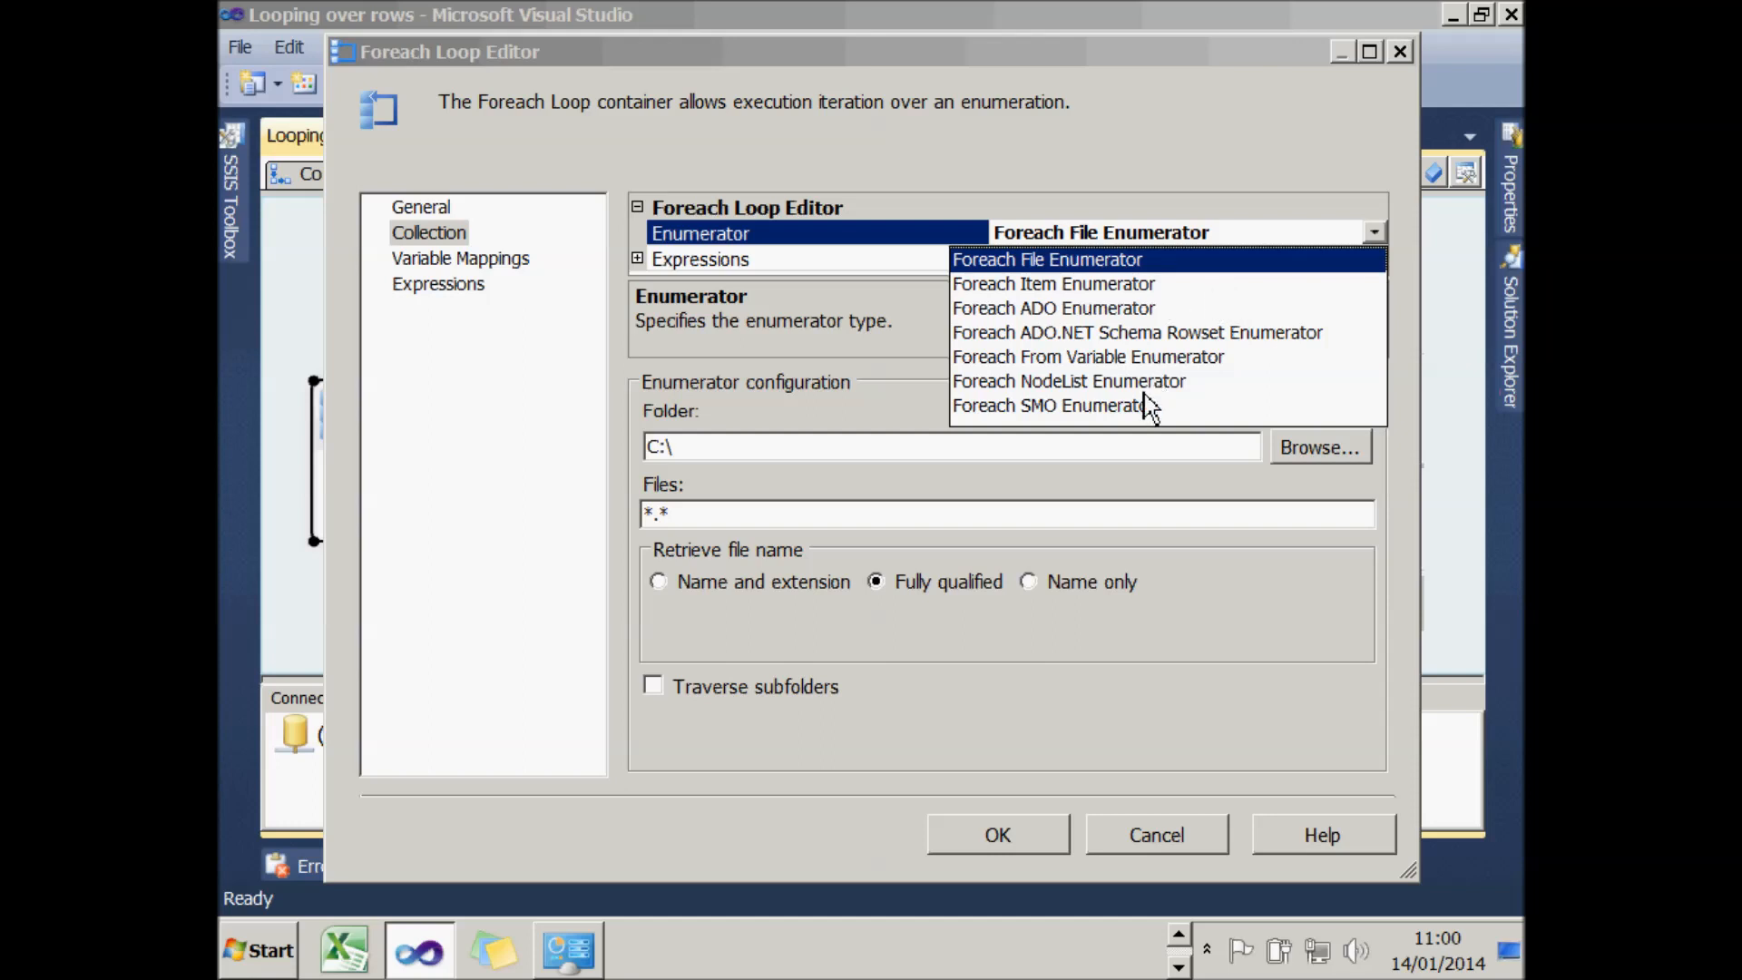
click(1133, 313)
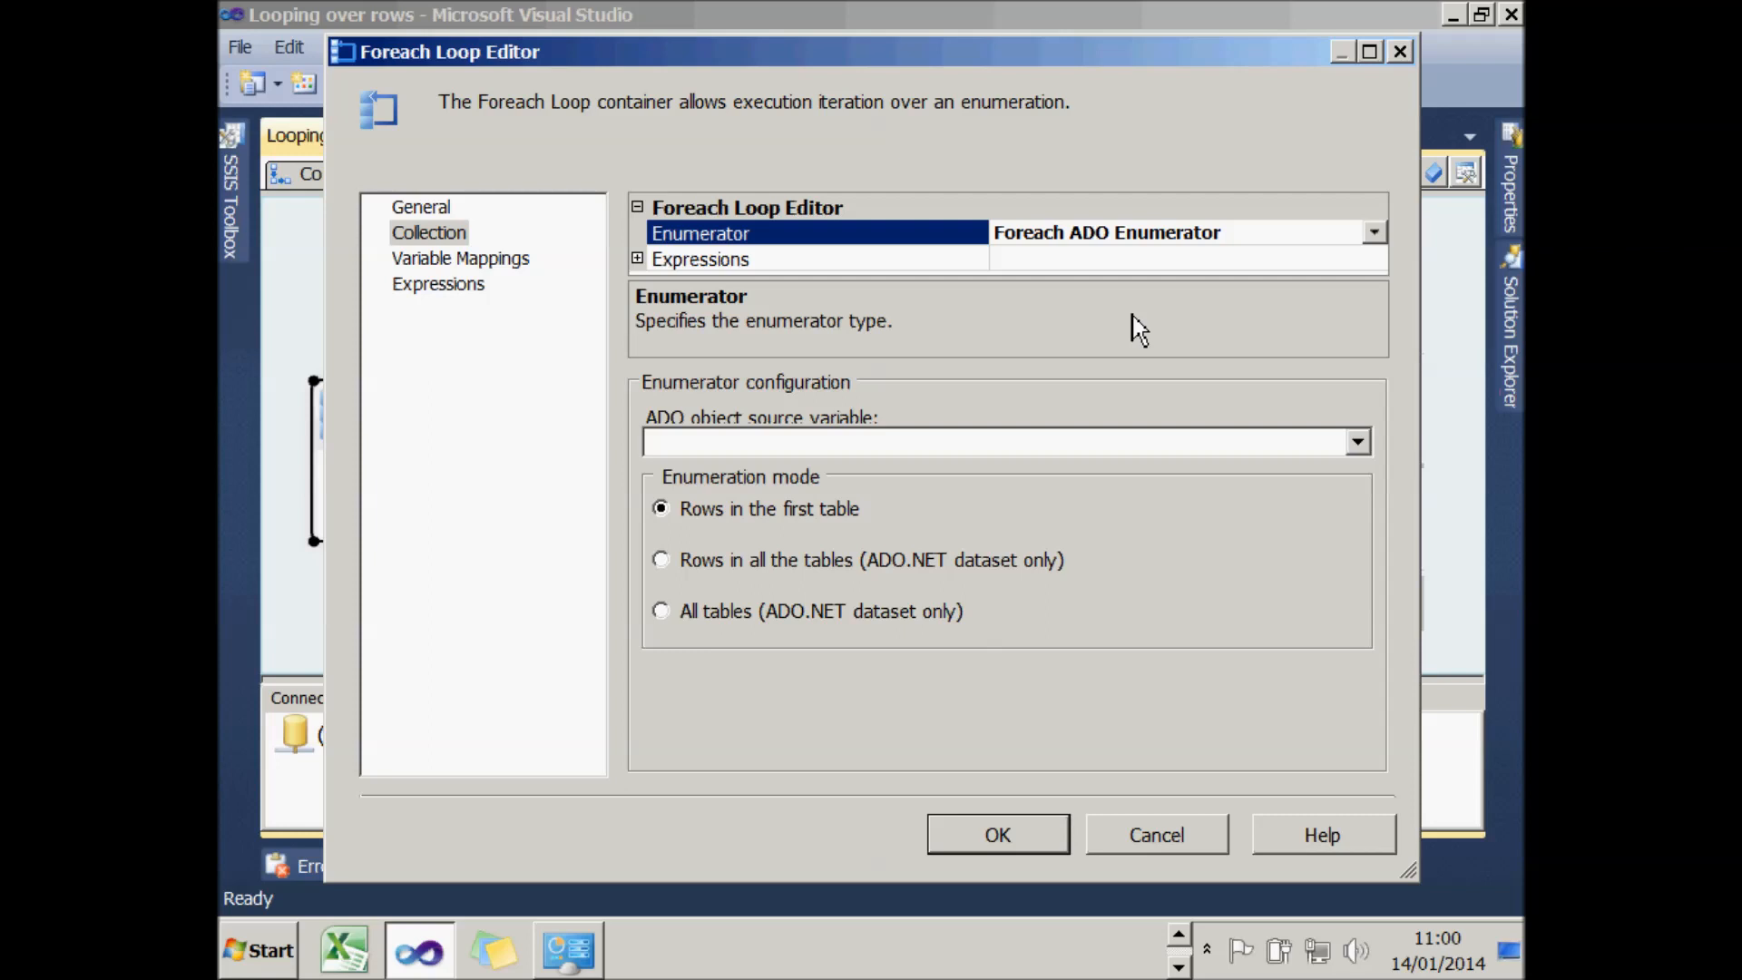
click(1359, 444)
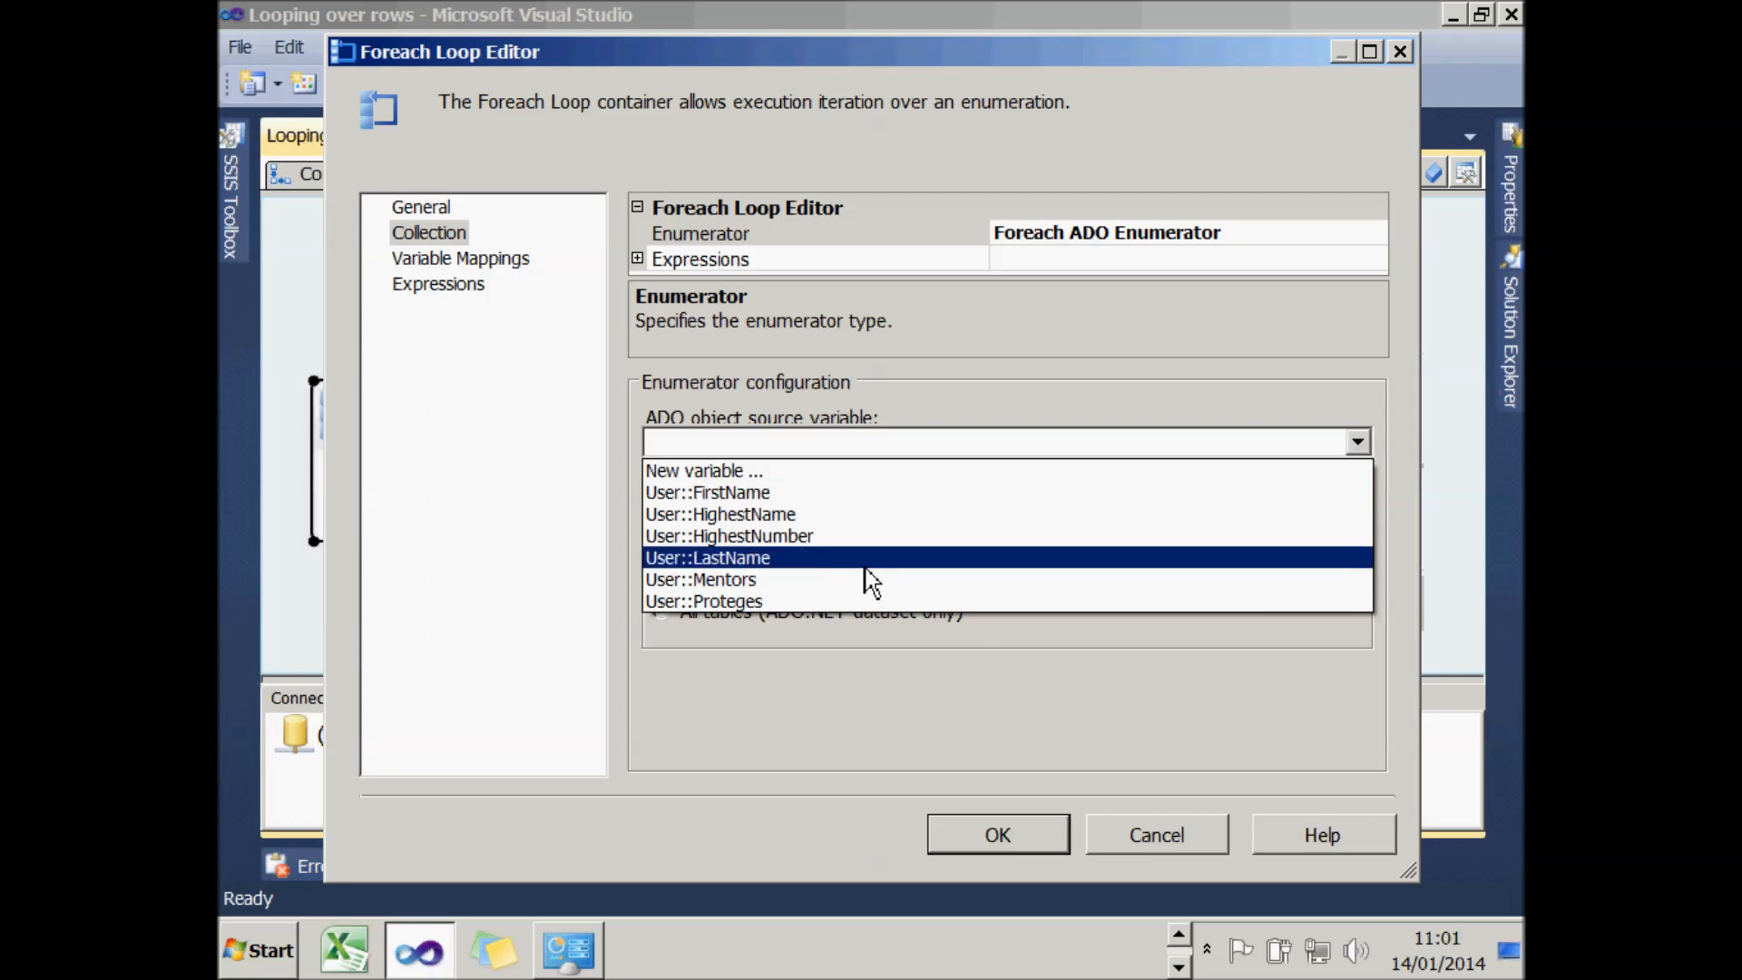
click(839, 580)
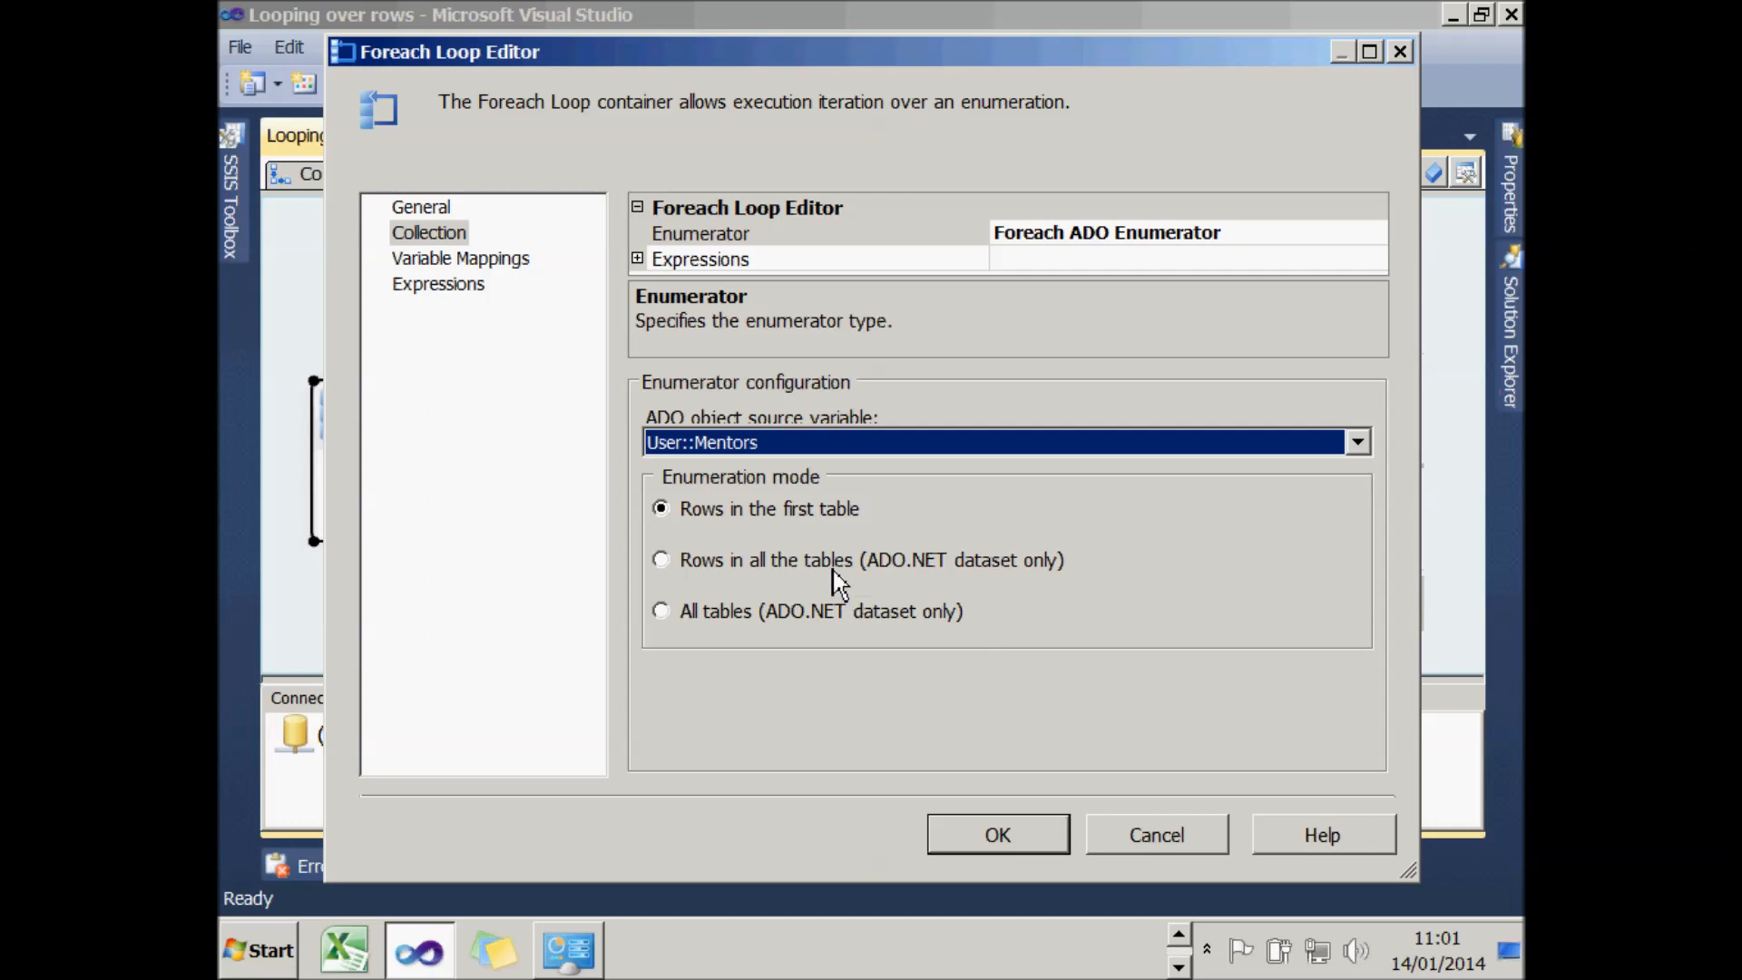
- Map User::FirstName to index 0, User::LastName to index 1 and User::Proteges to index 2, and accept the loop settings
click(503, 272)
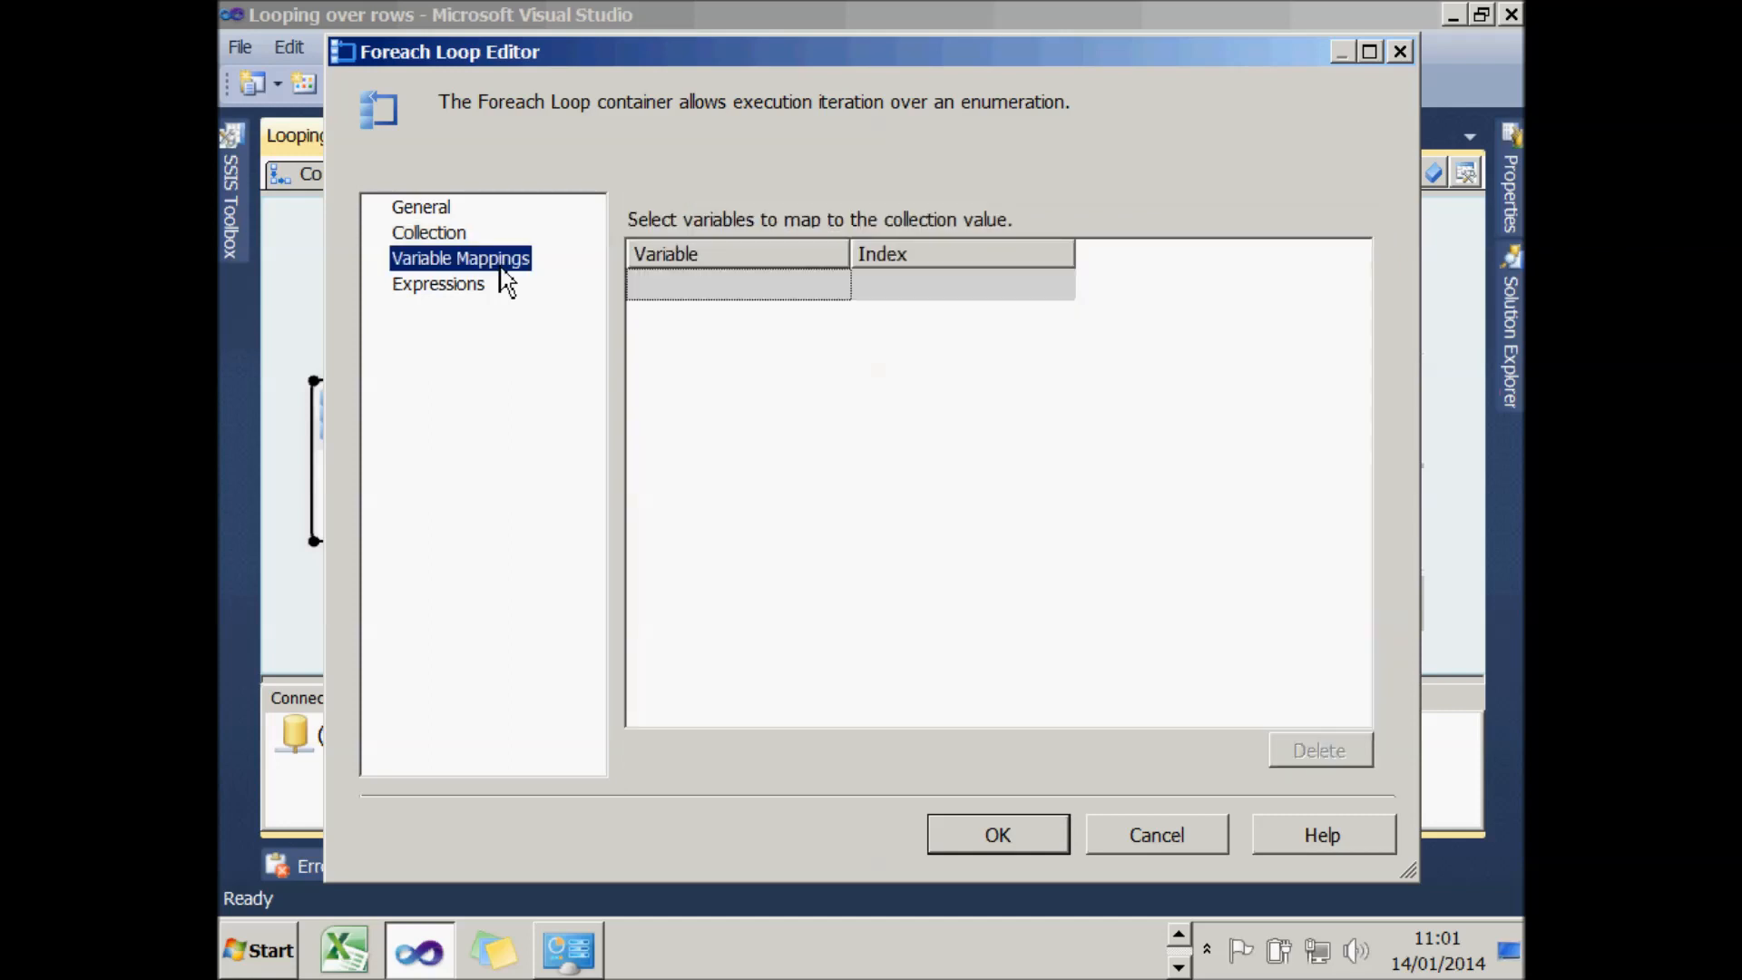
click(807, 291)
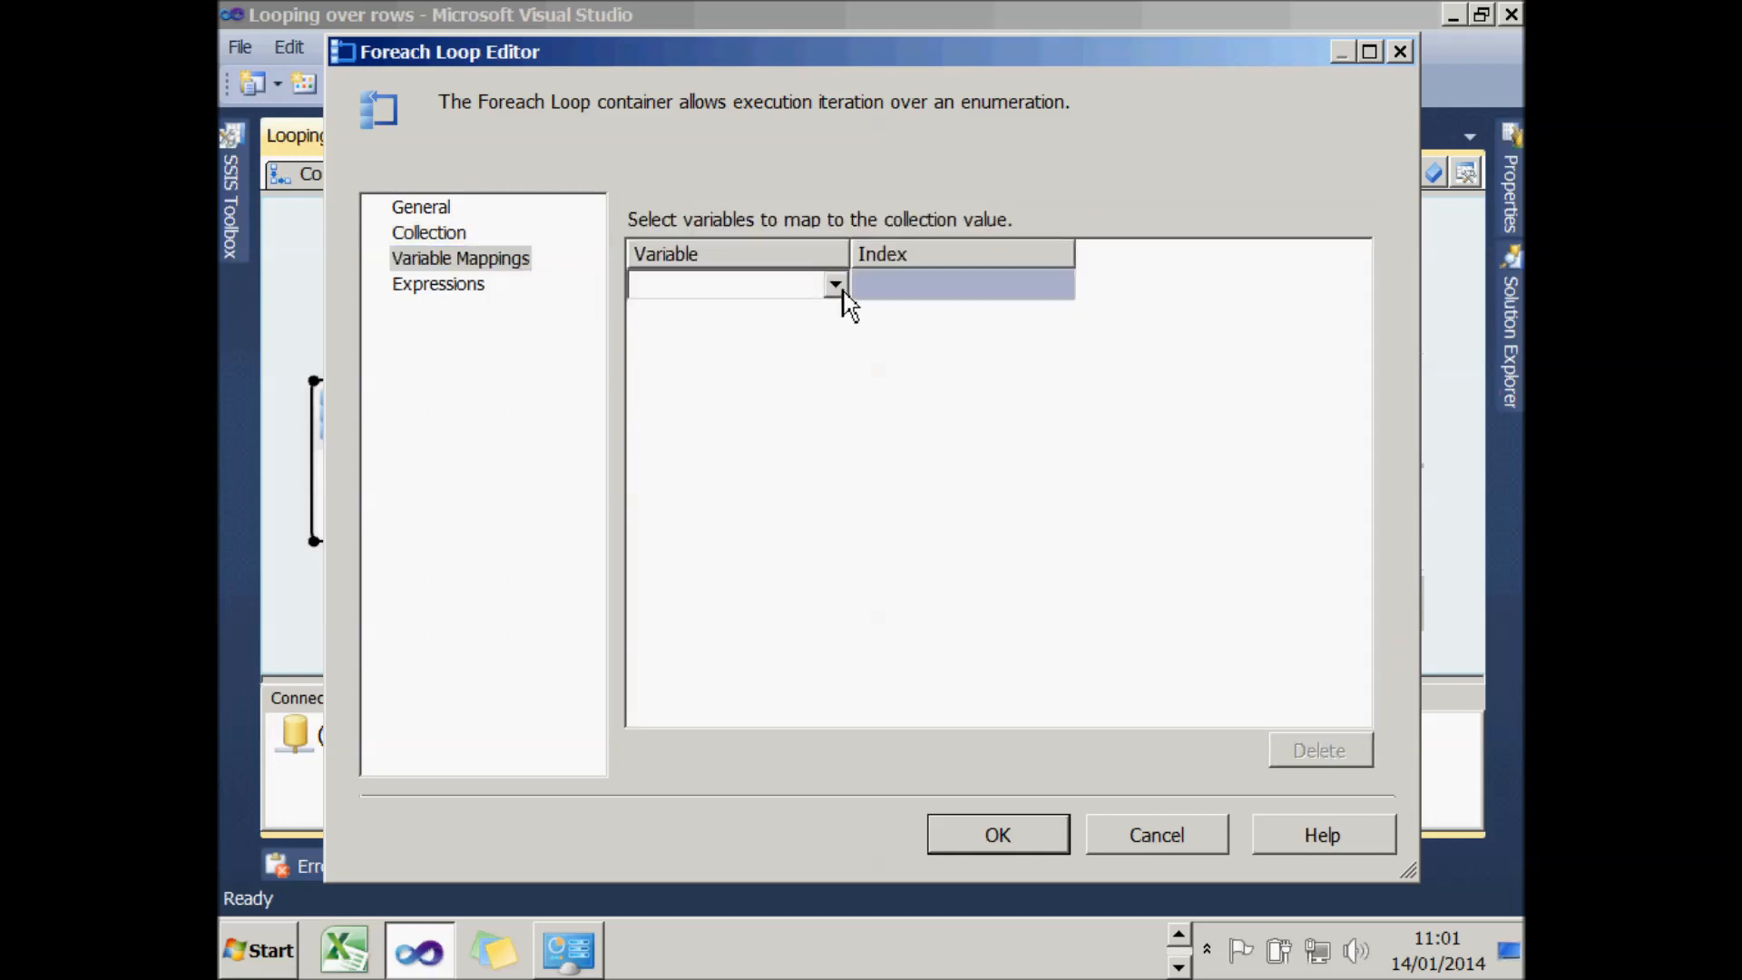
click(843, 291)
click(749, 339)
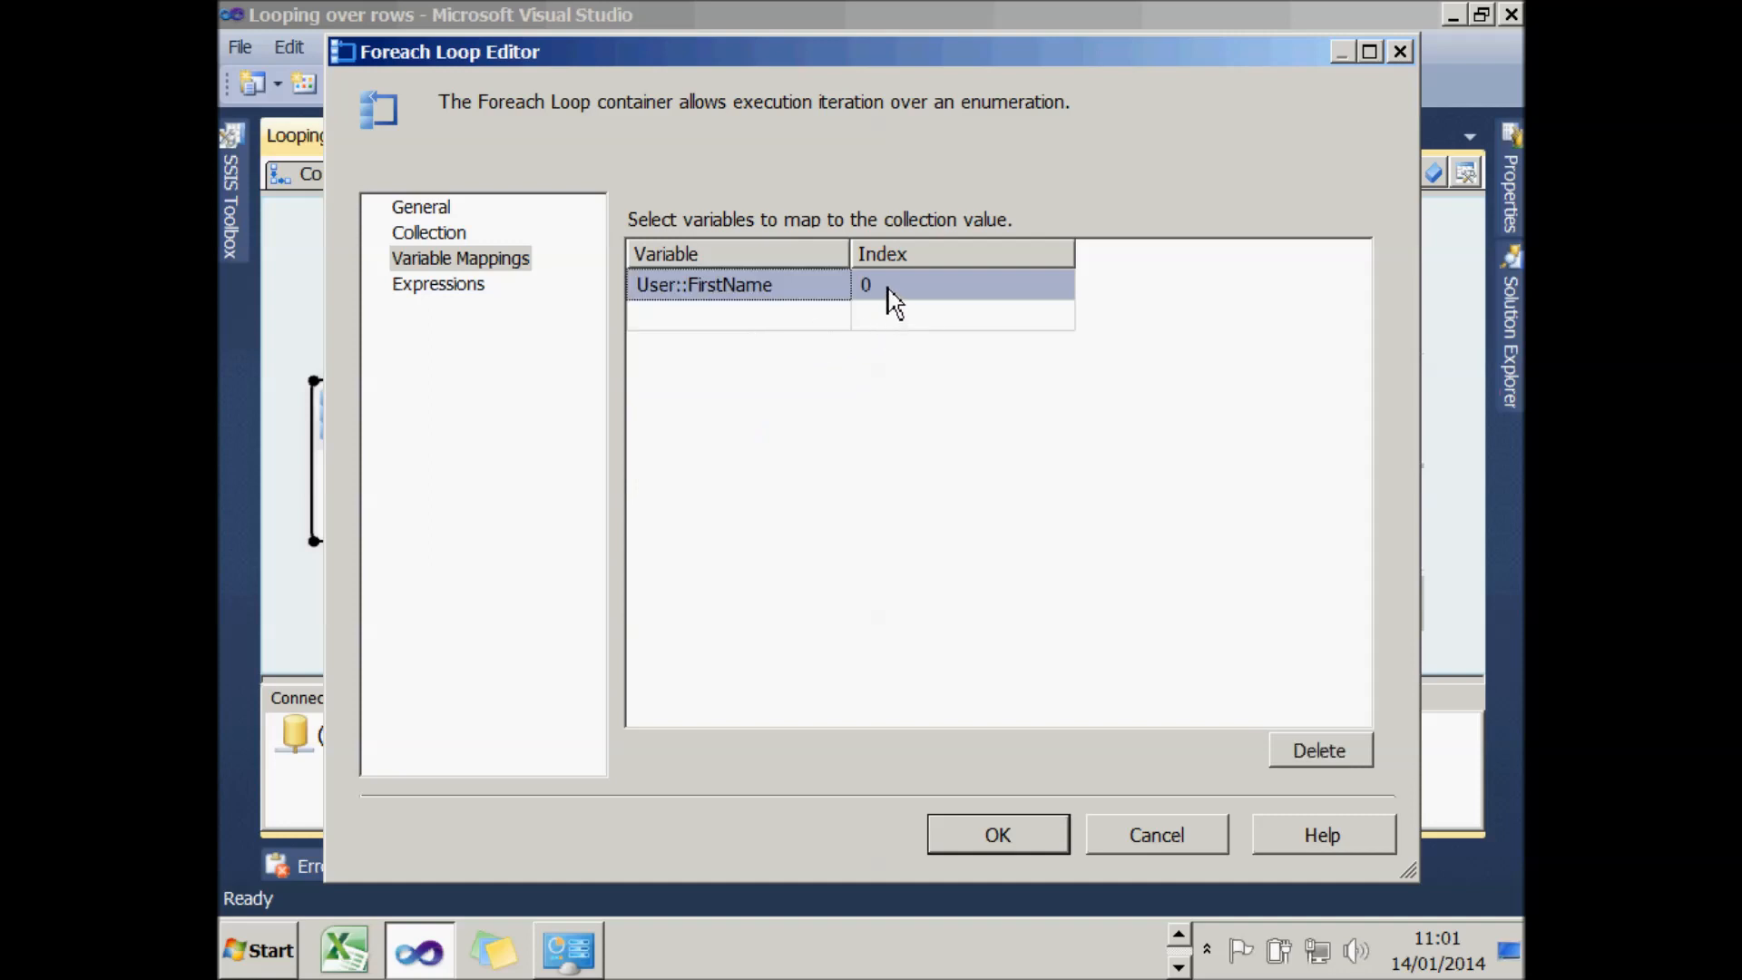
click(830, 320)
click(834, 315)
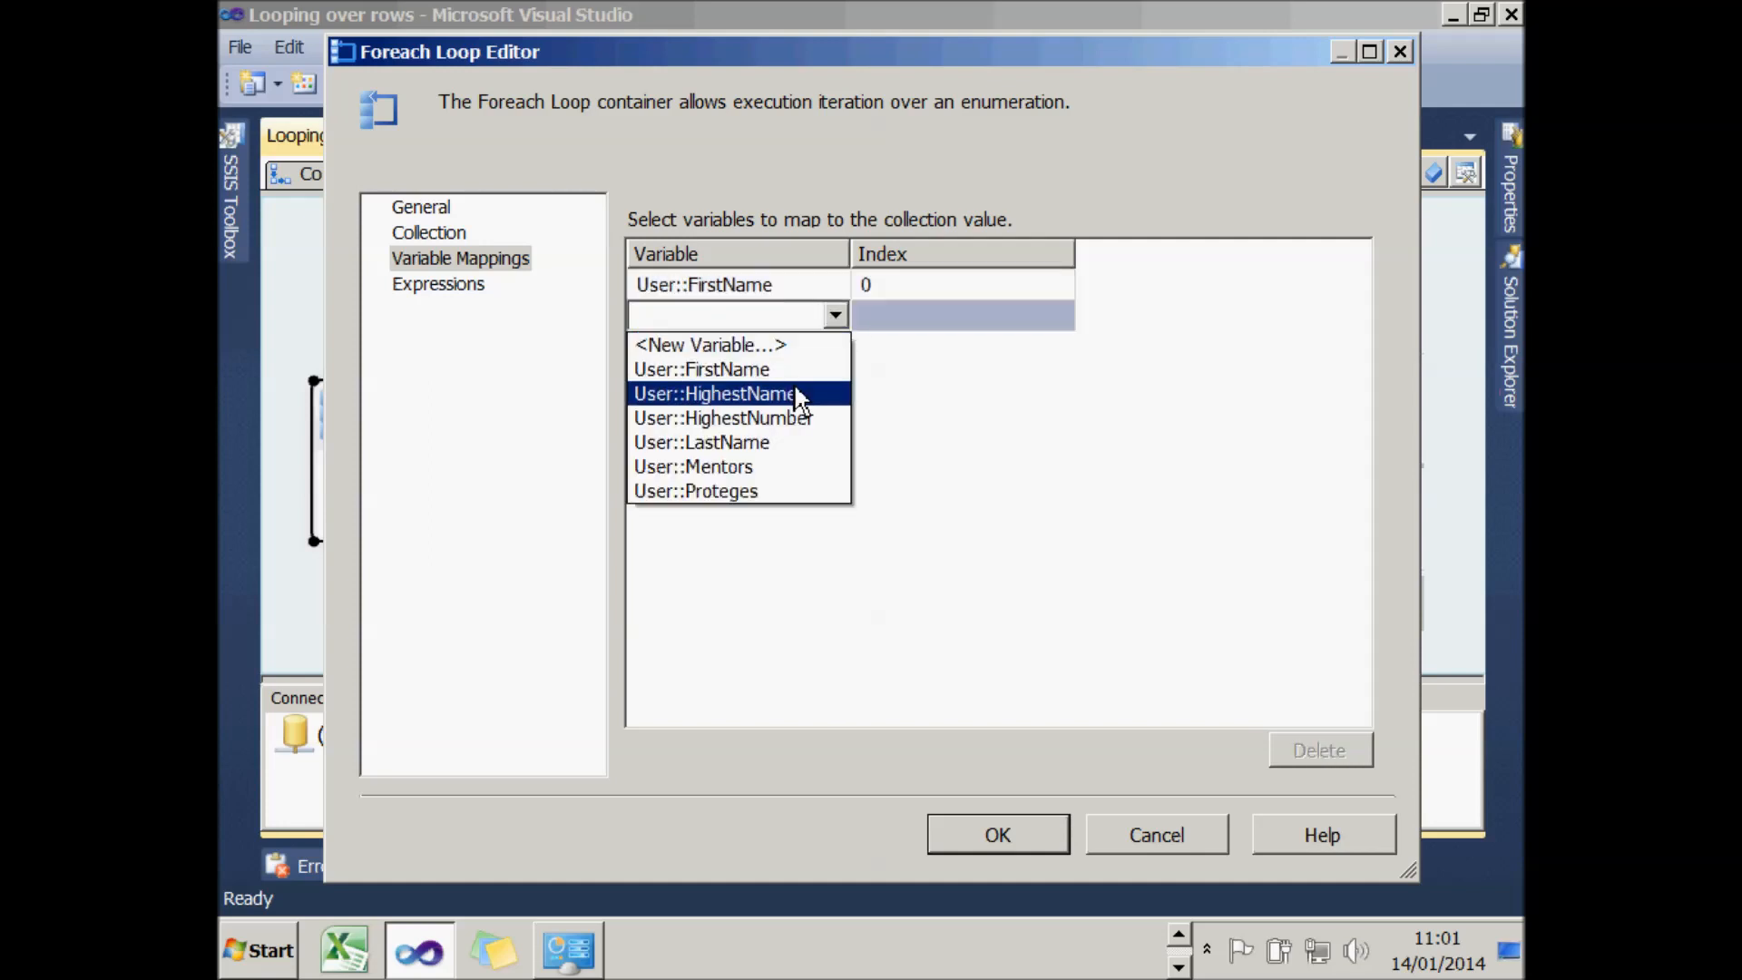
click(776, 443)
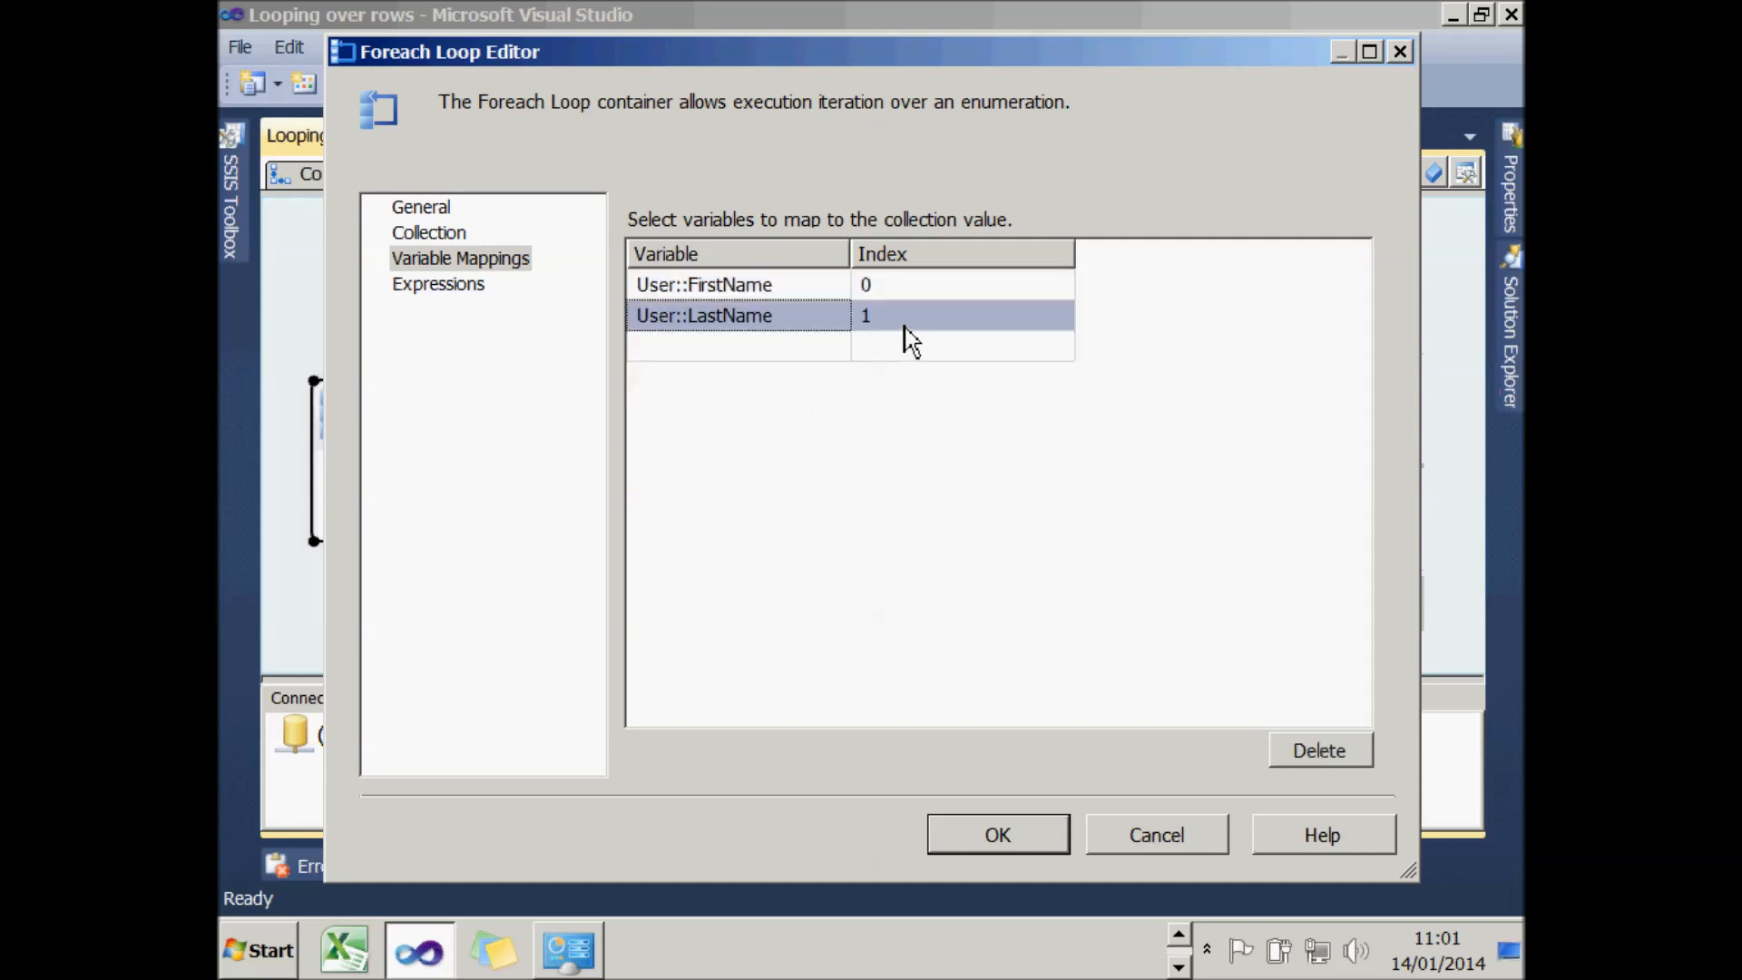
click(837, 350)
click(835, 346)
click(782, 522)
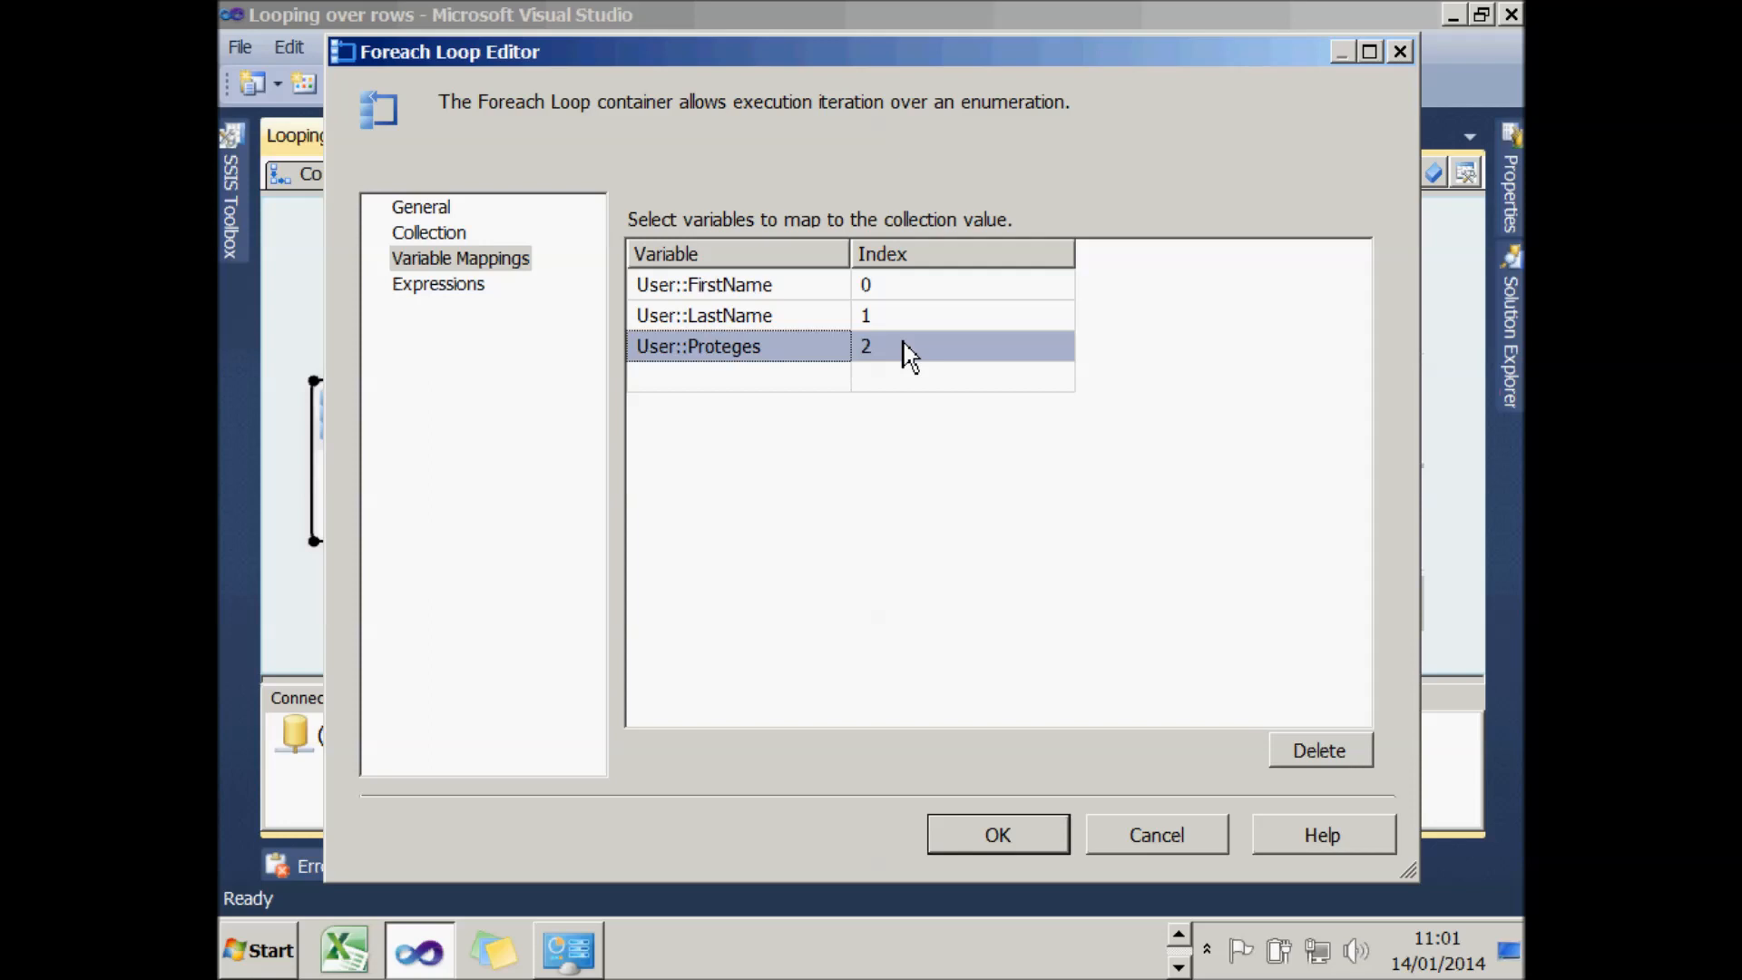
click(999, 843)
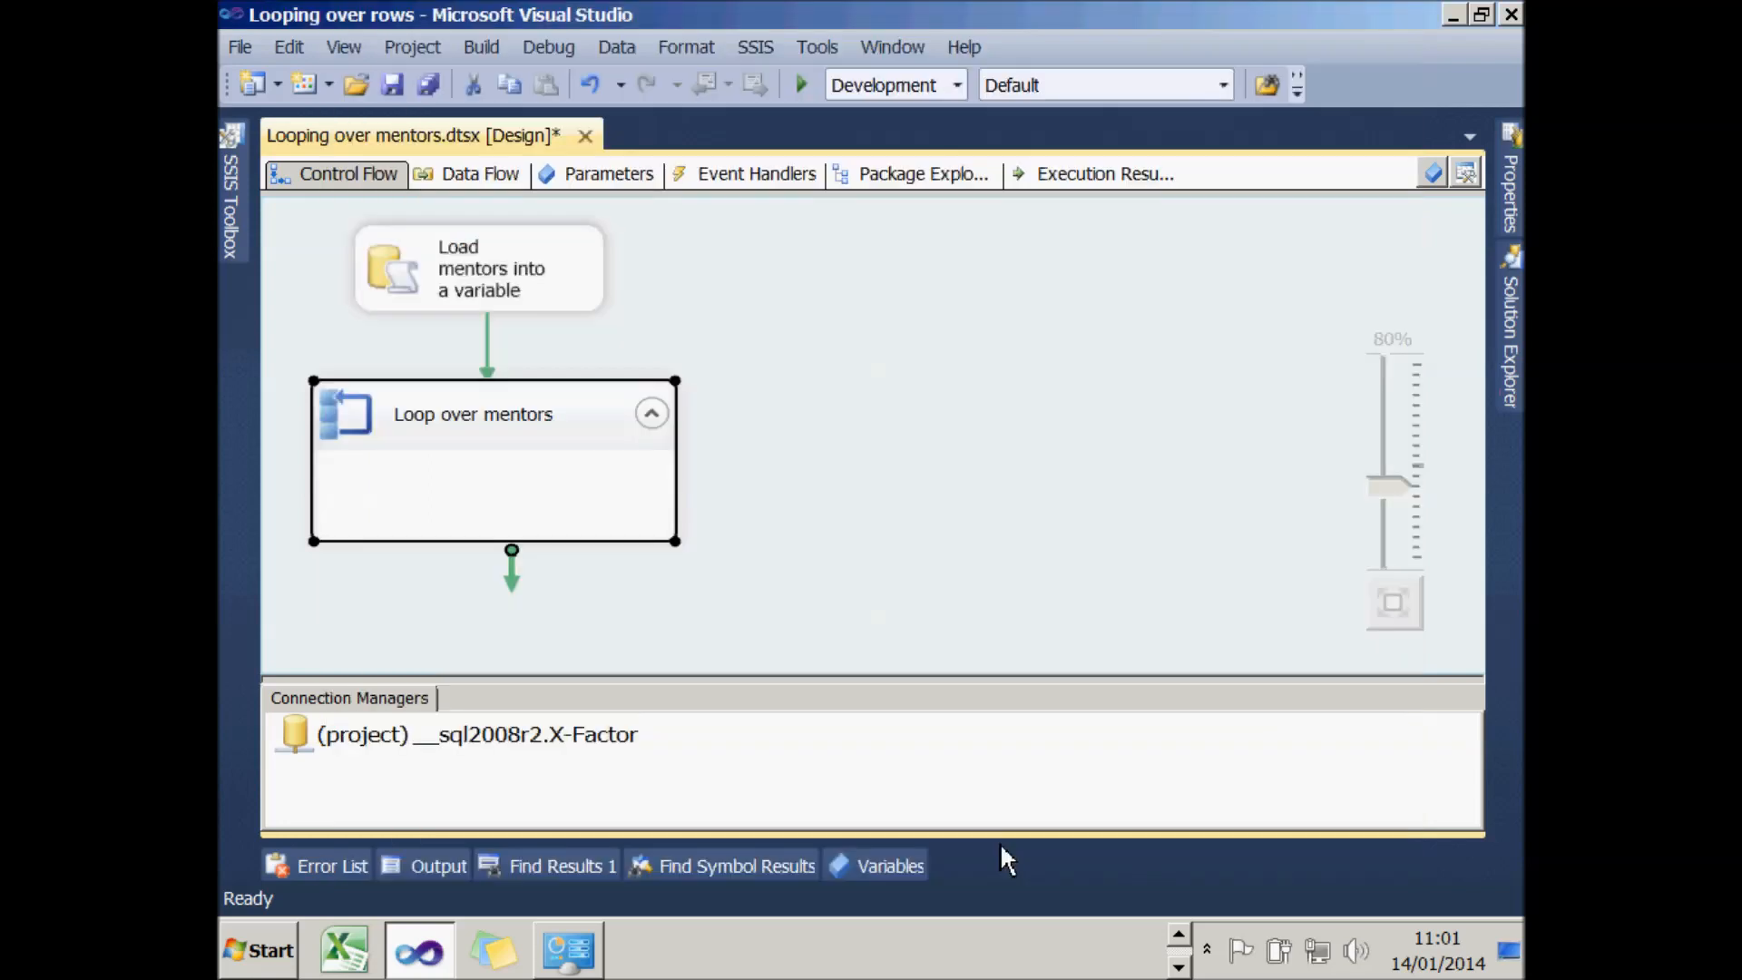
- Run the package to test the empty loop and return to design mode
click(802, 86)
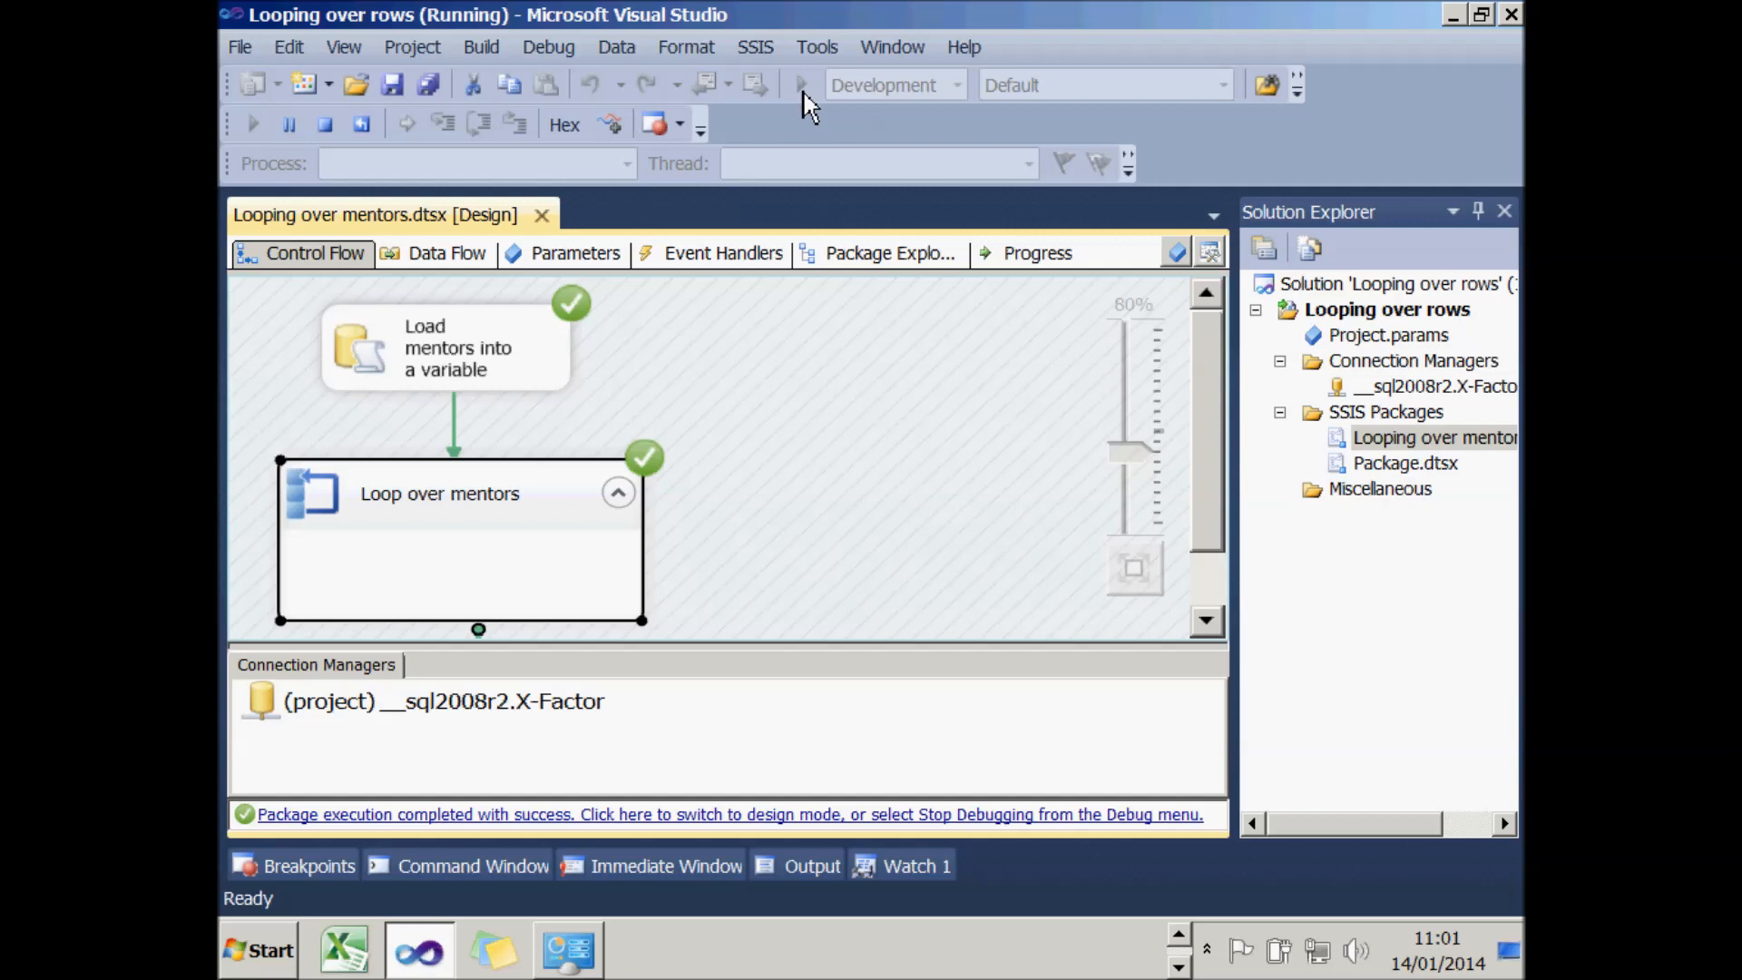
click(769, 815)
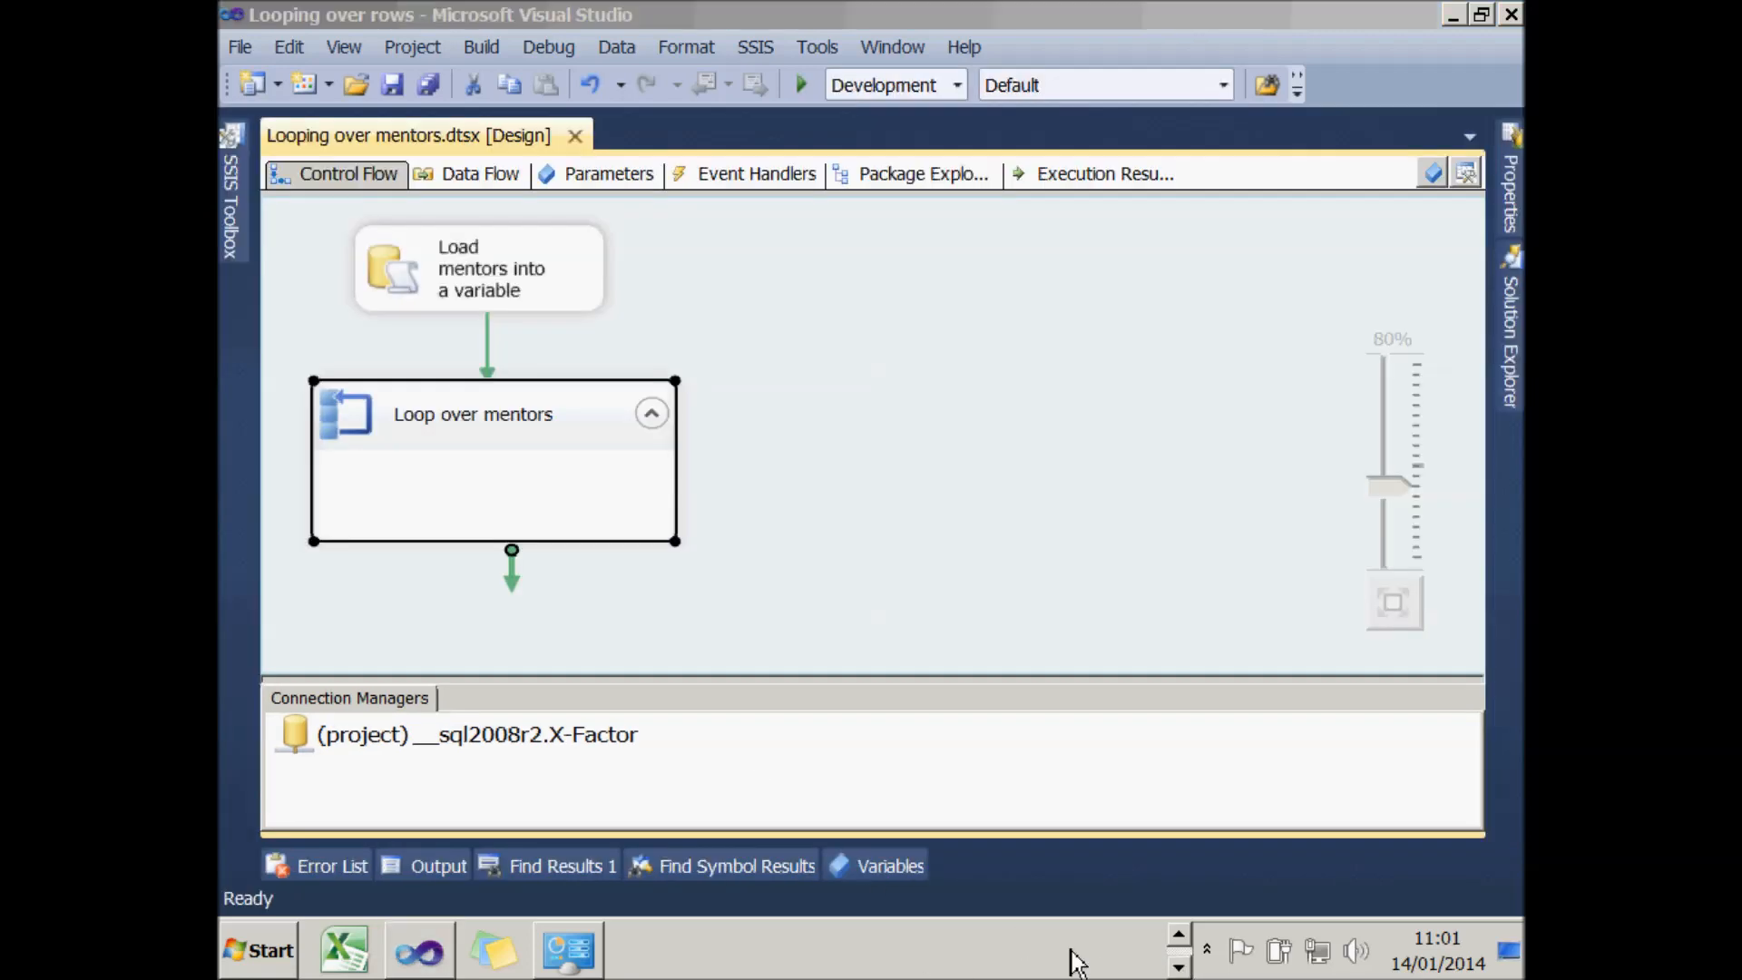
- In SQL Server Management Studio, examine the MentorNumbers query results by column and row, and return to the Visual Studio package
click(1179, 935)
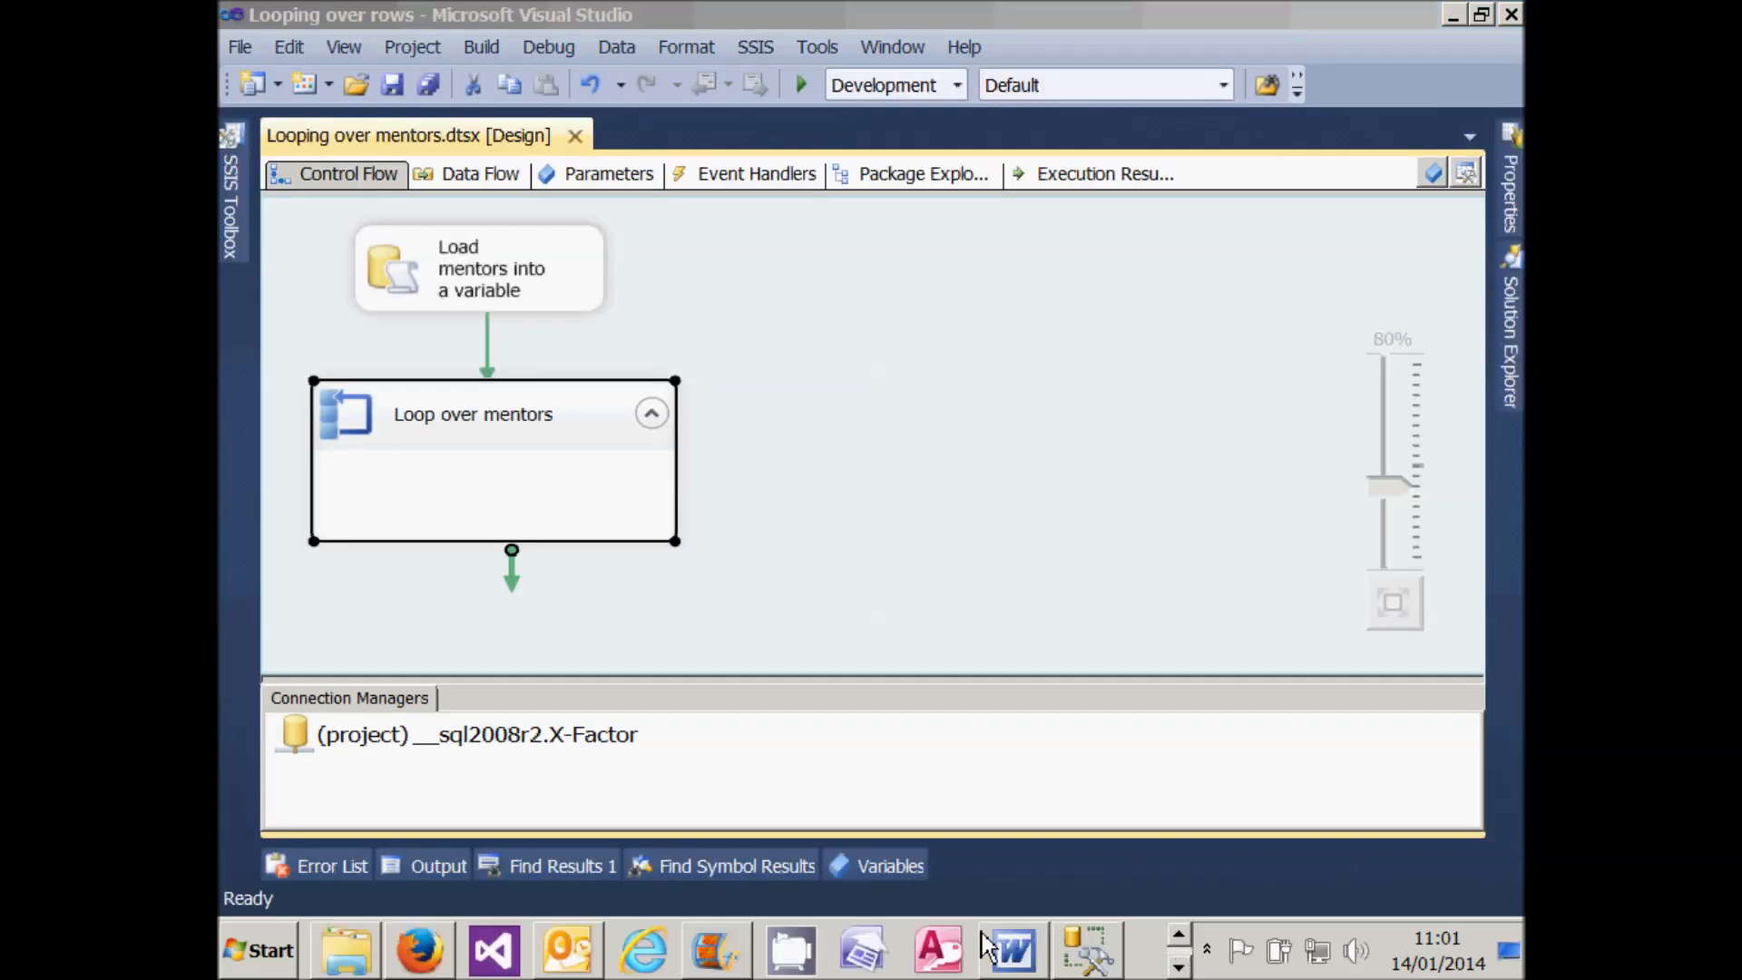
click(1087, 950)
click(679, 541)
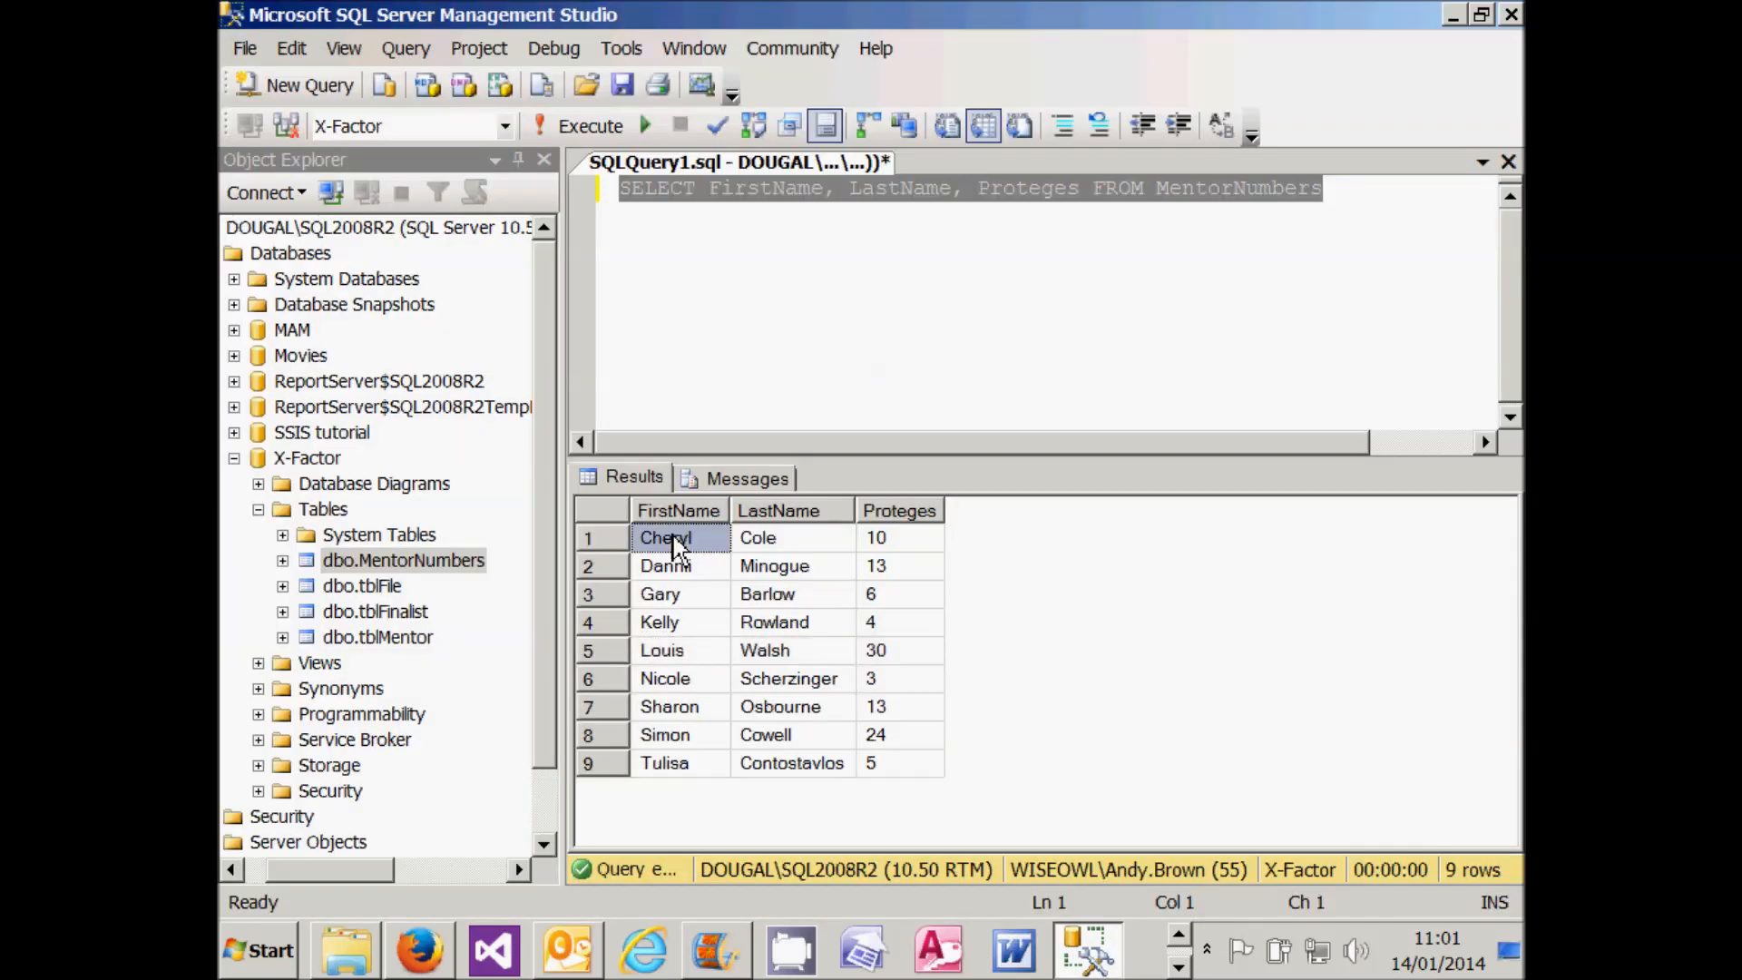
click(790, 545)
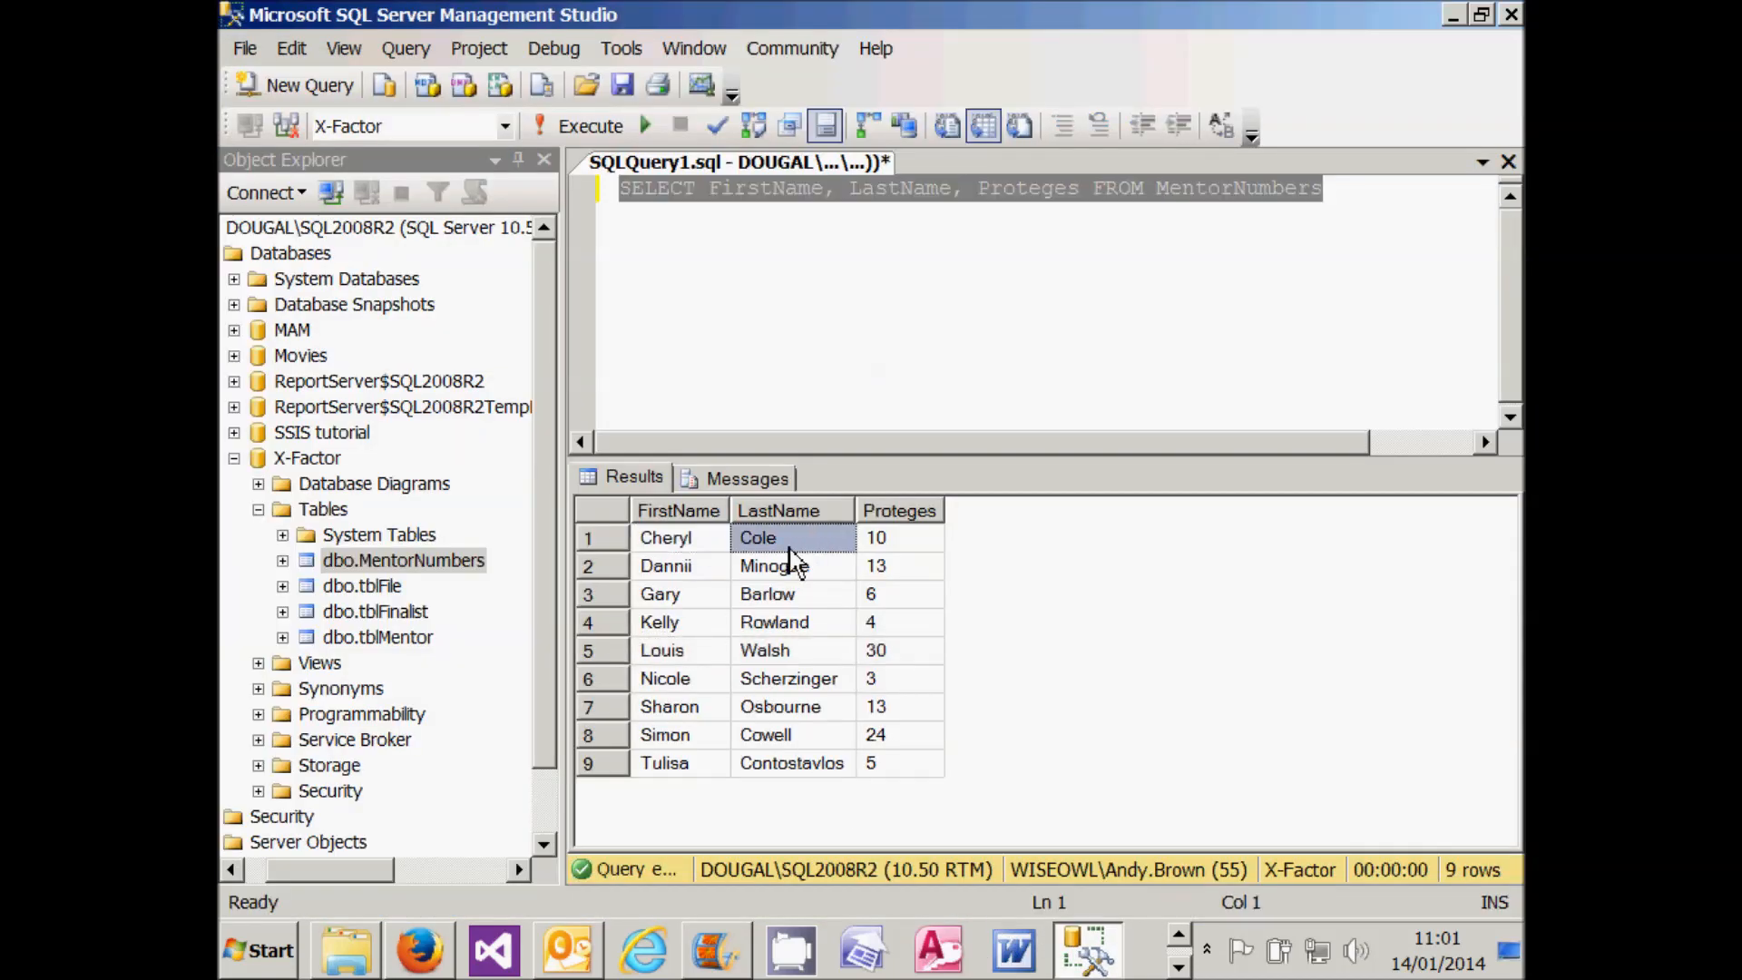
click(880, 545)
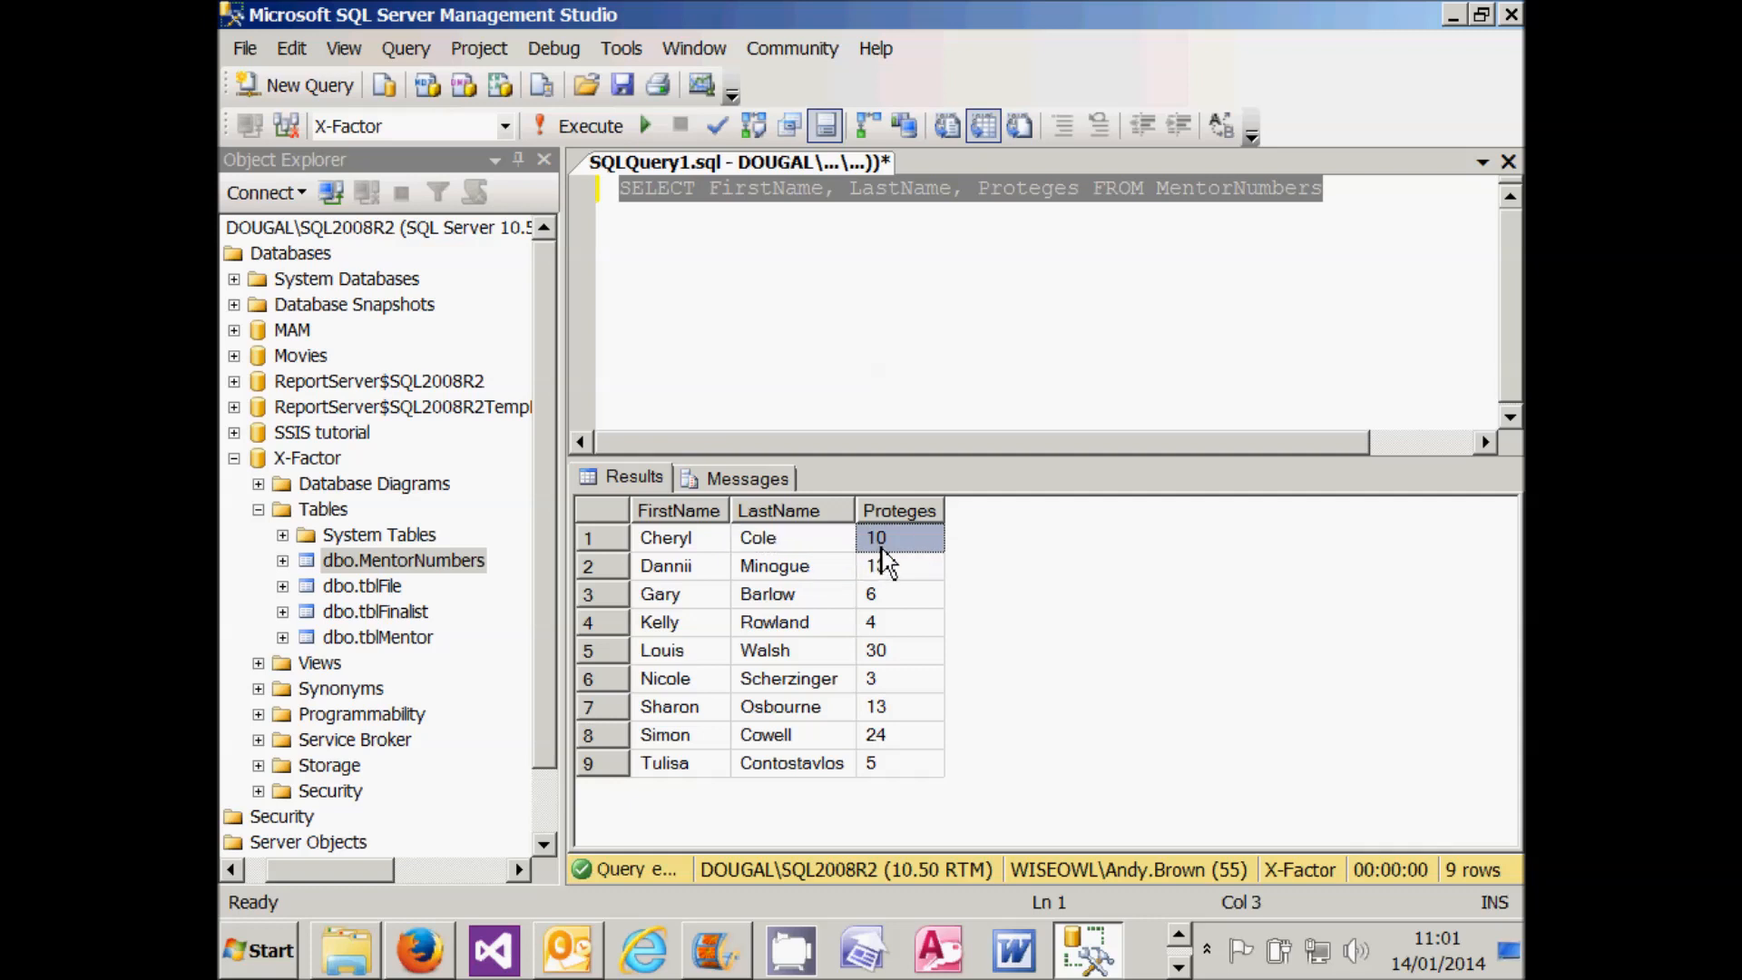
click(604, 567)
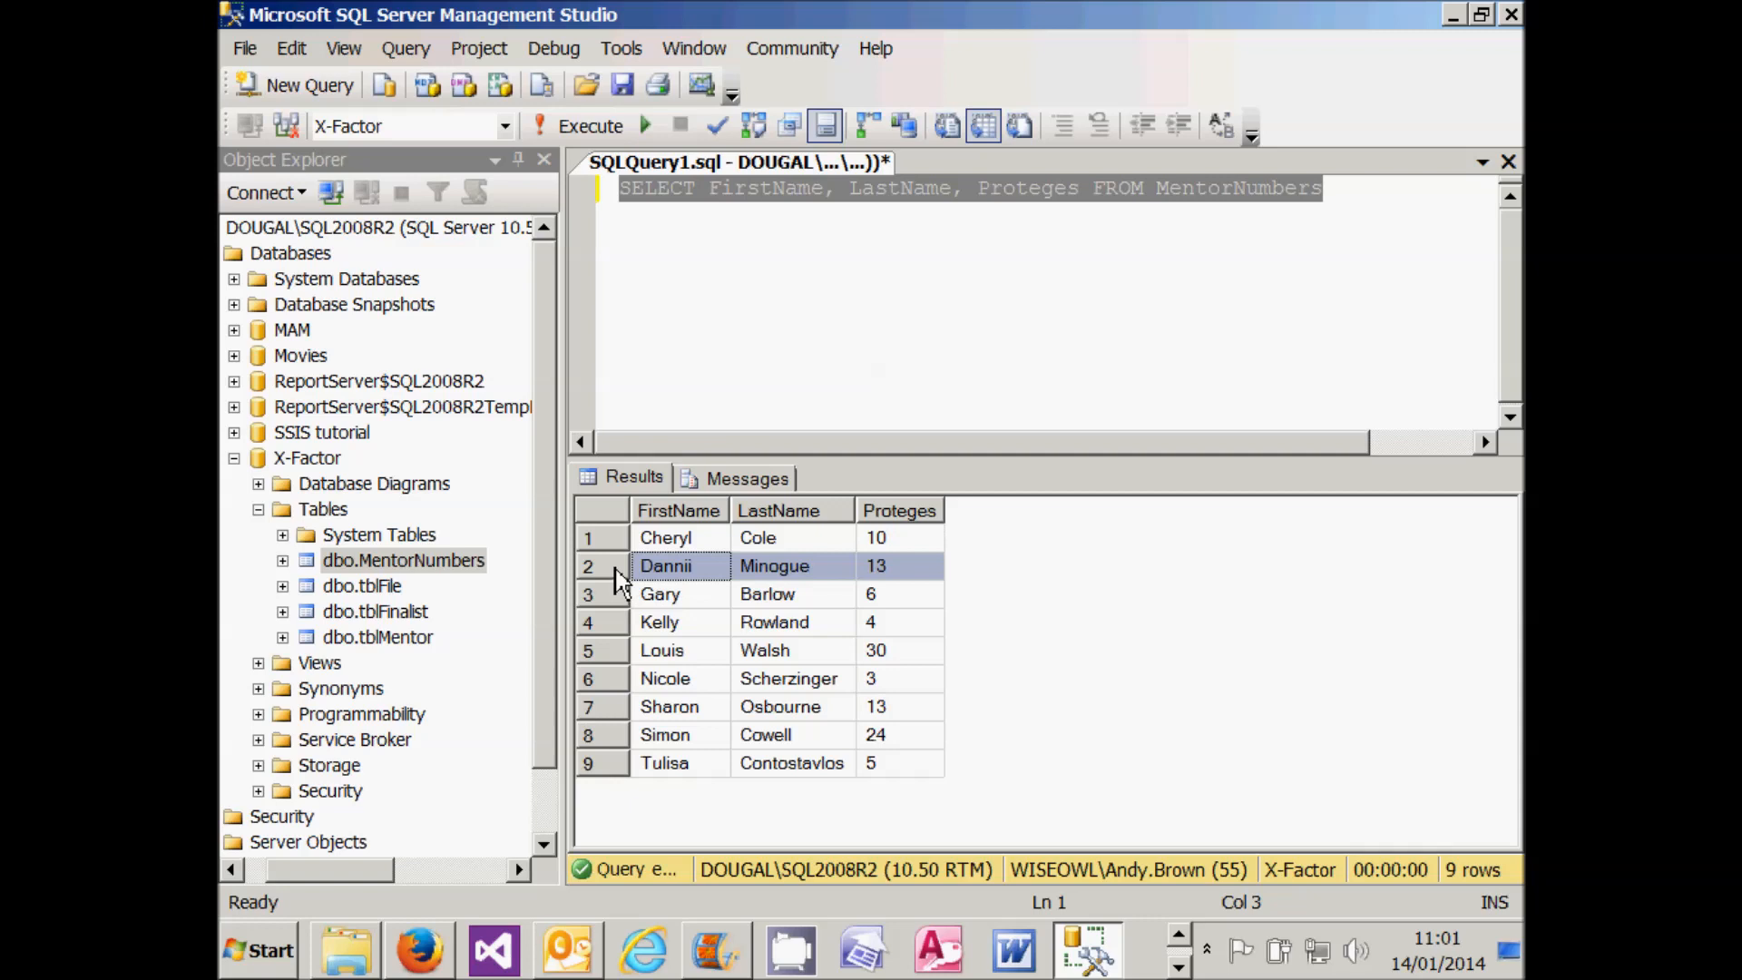
click(613, 596)
click(608, 623)
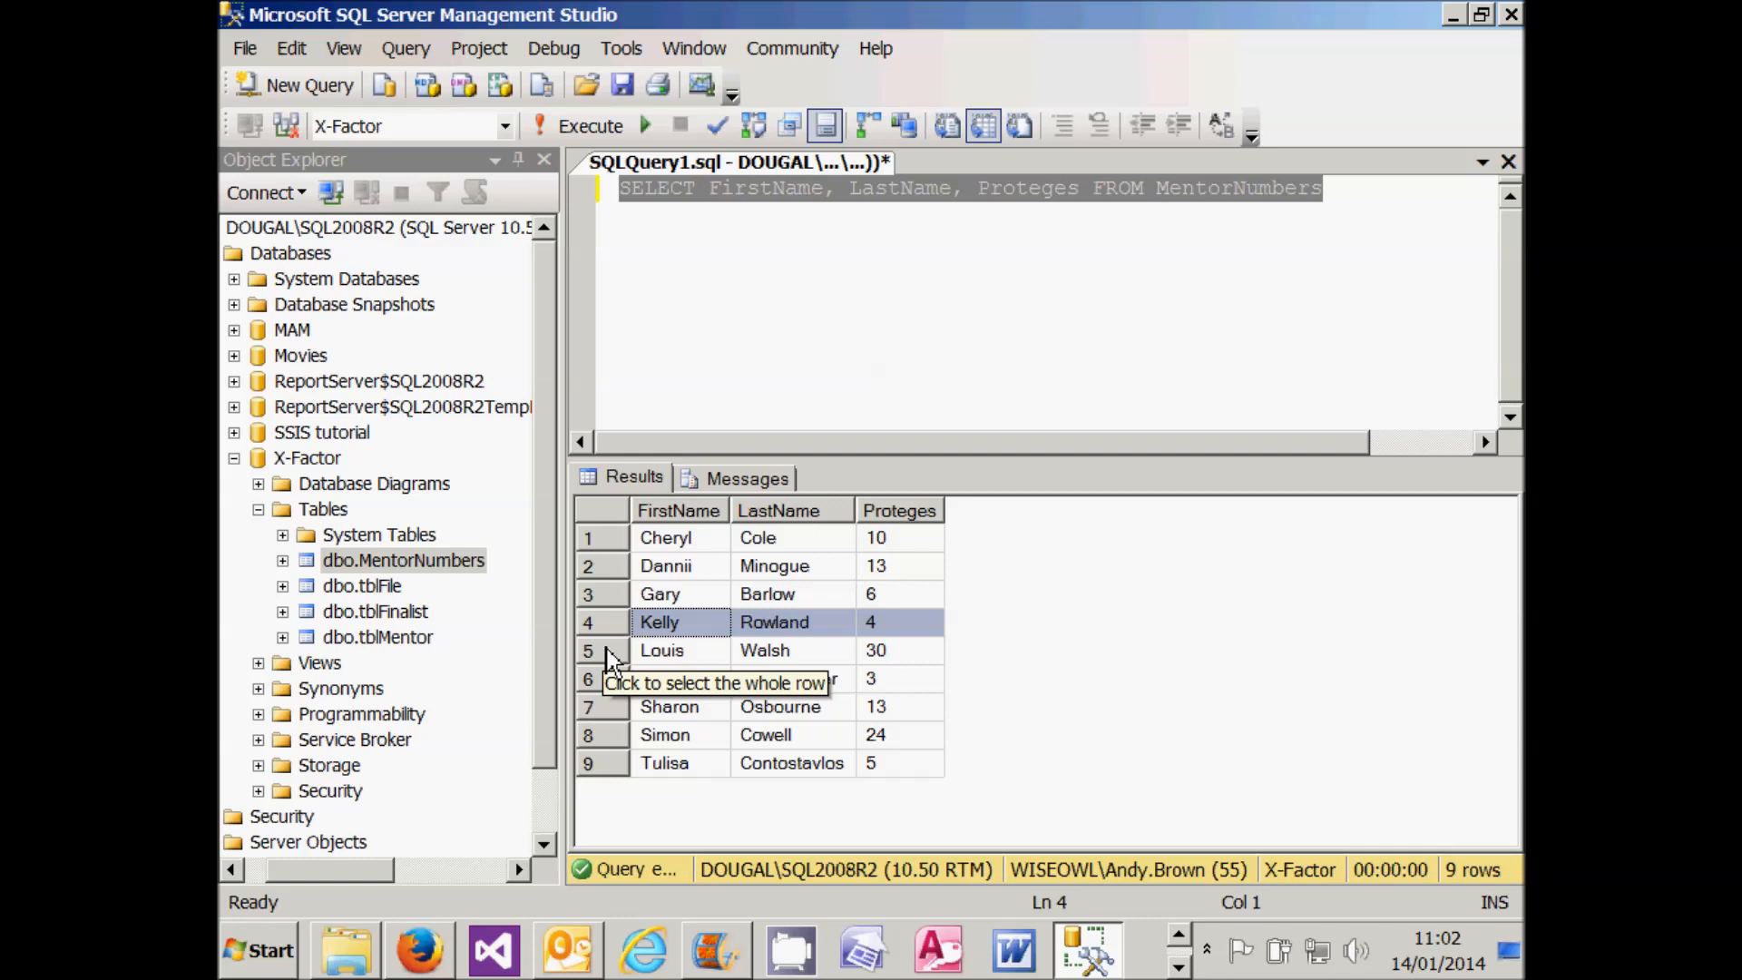
click(1178, 965)
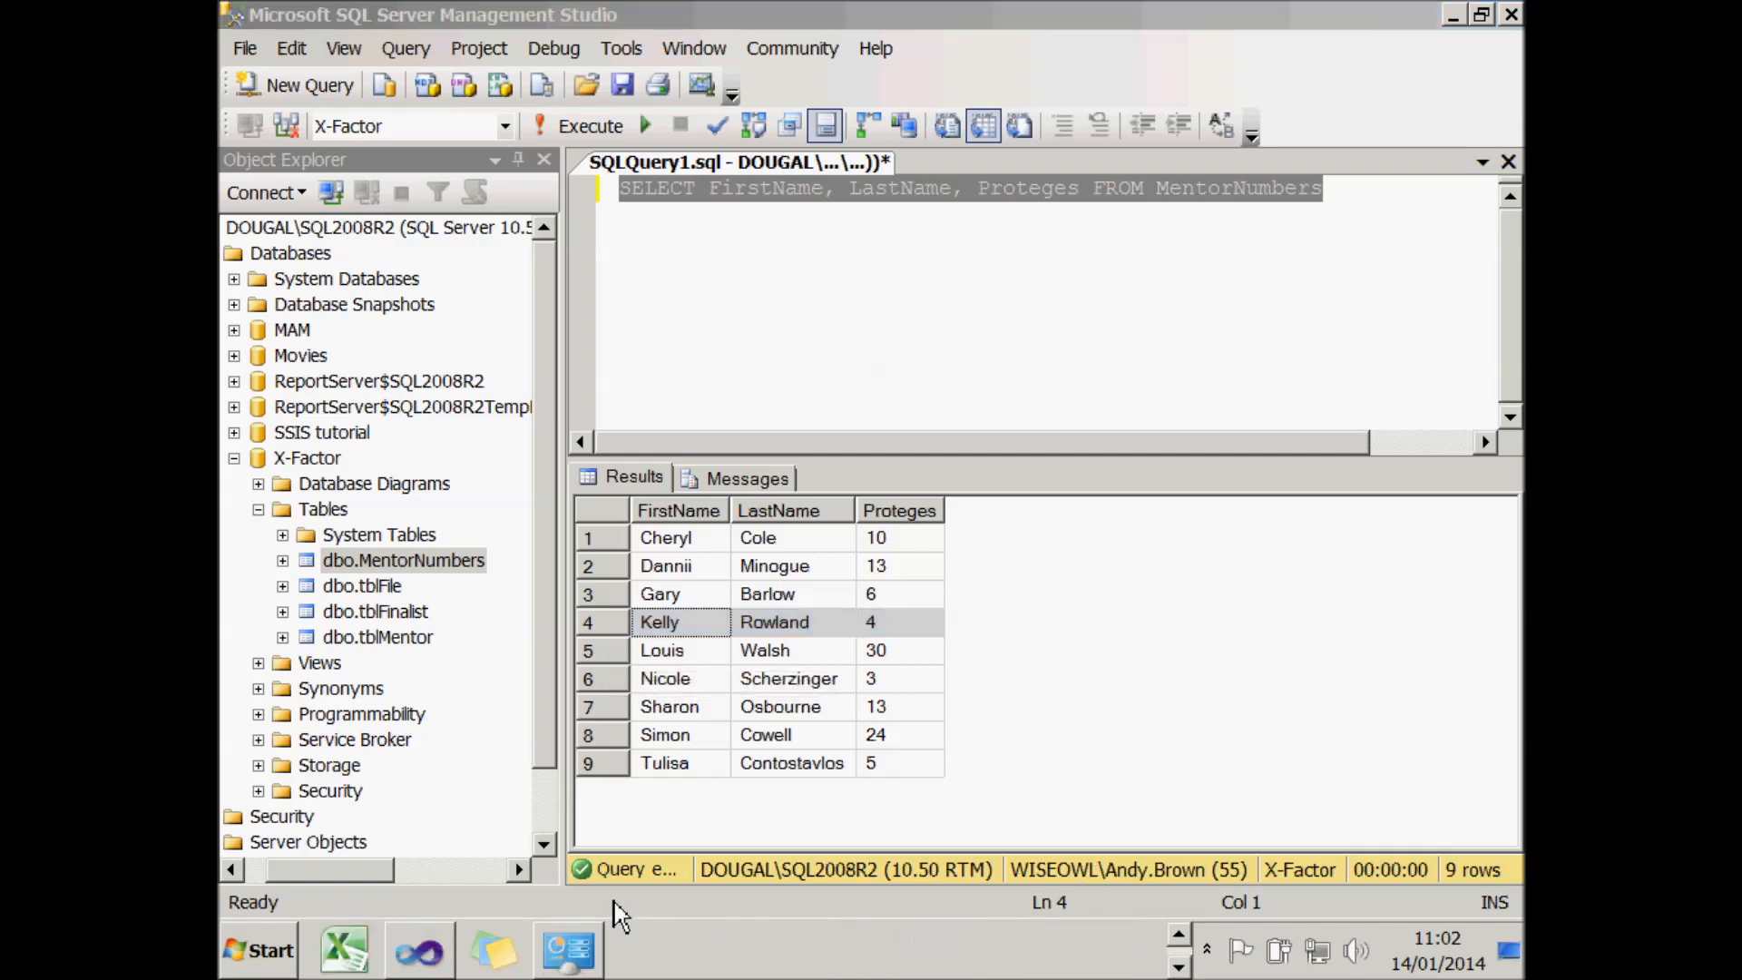
click(444, 952)
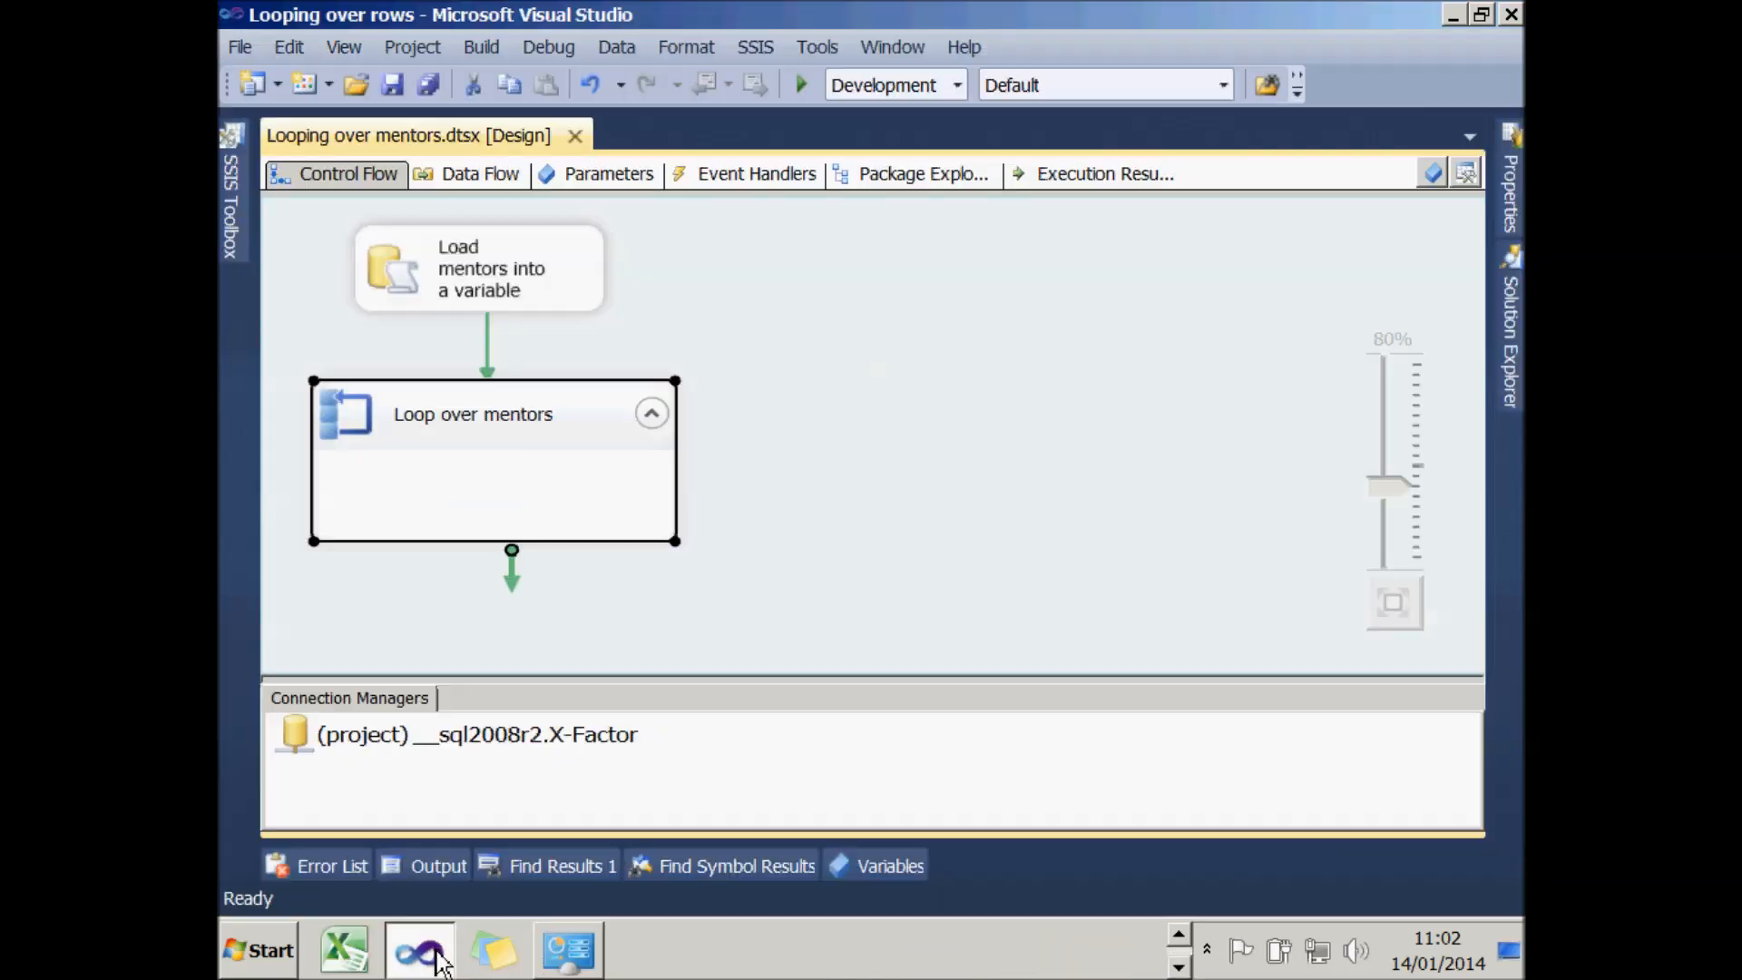
- Add a Script Task inside the Loop over mentors container
click(421, 412)
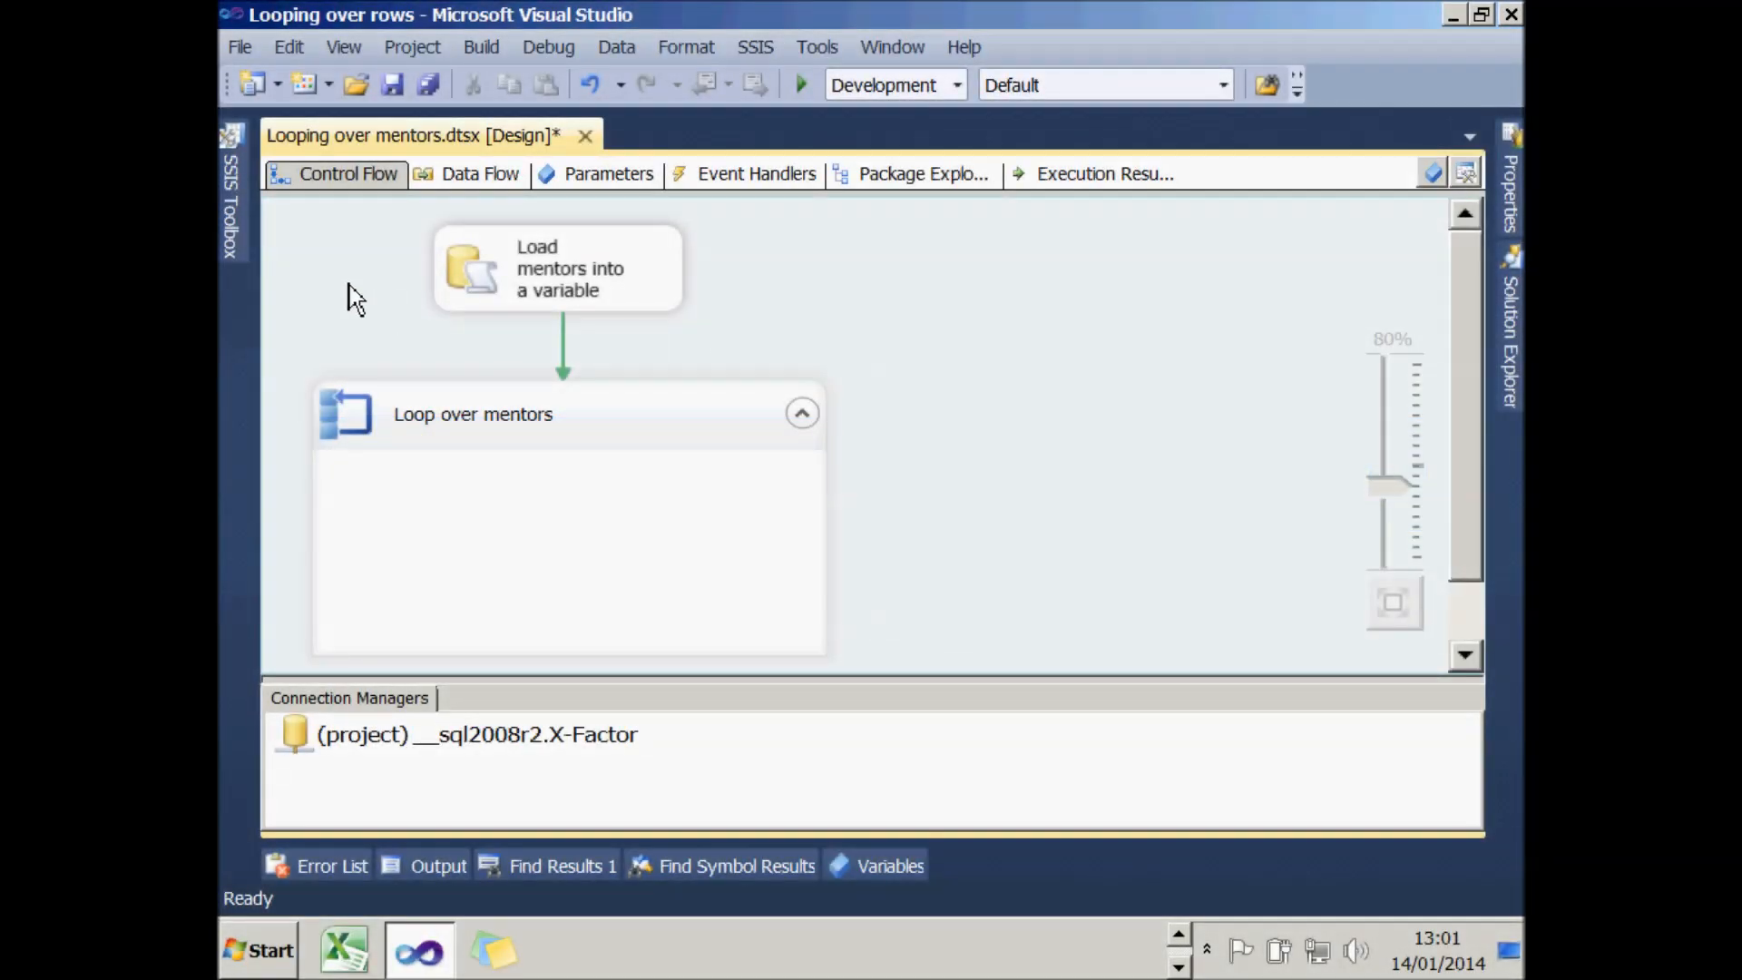
click(236, 228)
drag(385, 505, 492, 521)
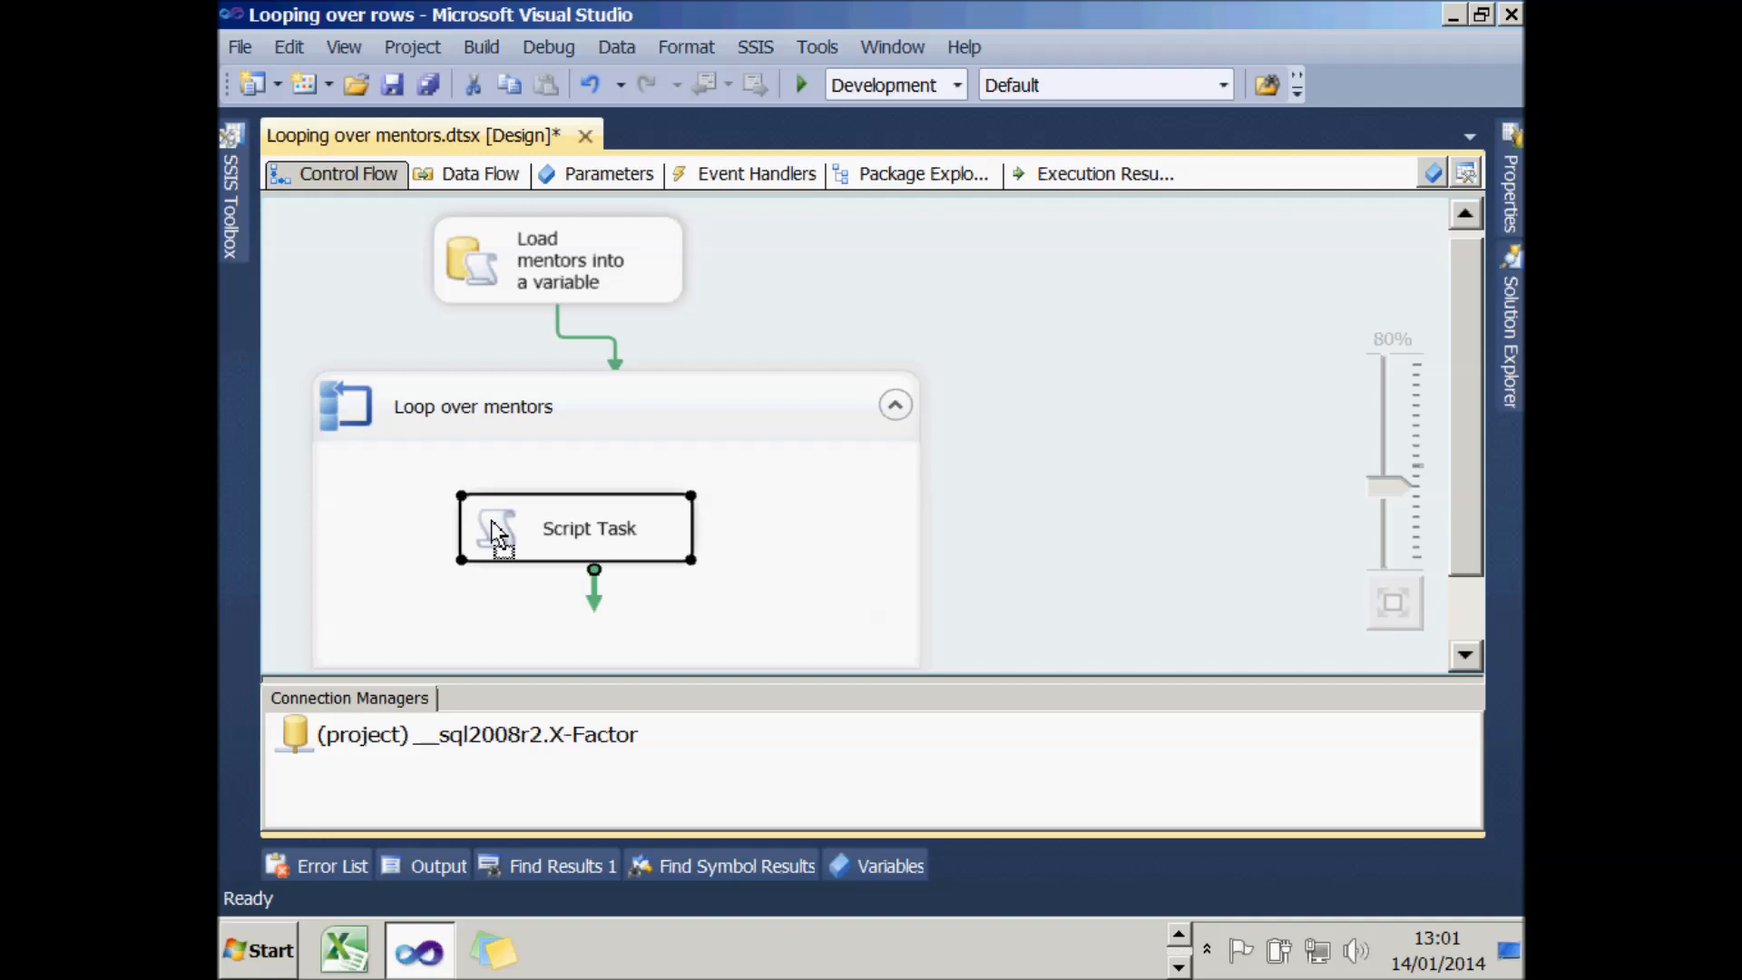
- Rename the Script Task as "Check highest number of proteges"
click(571, 544)
text(Check highte)
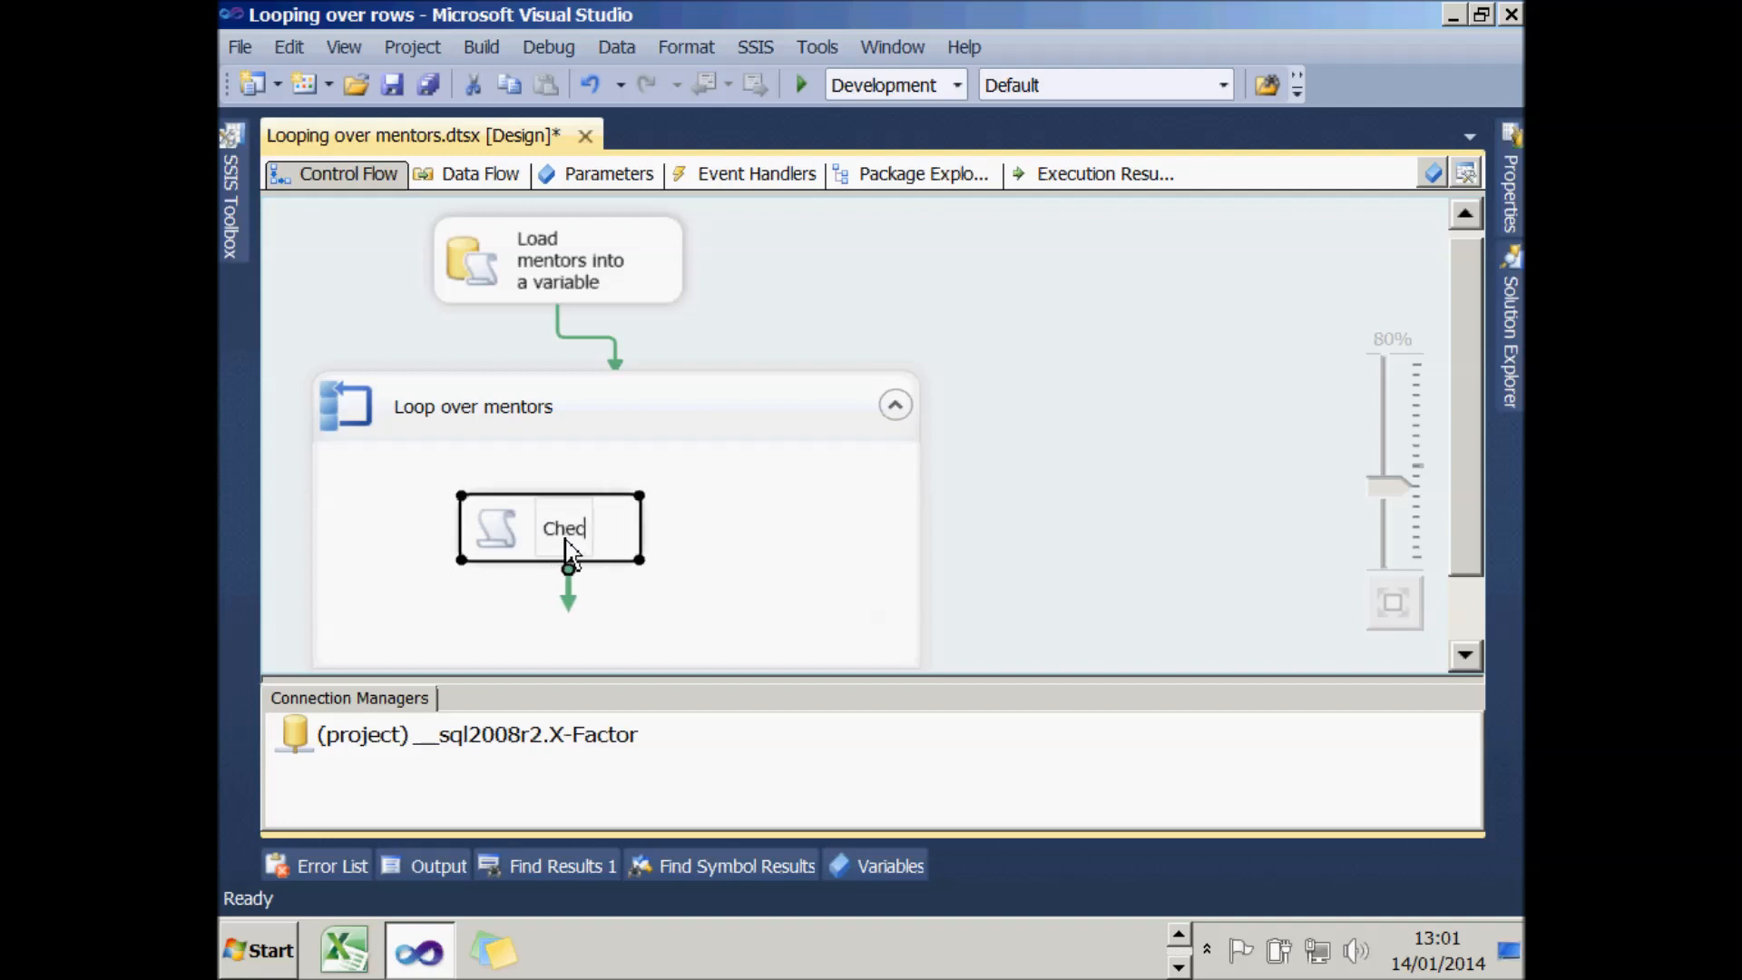
key(BackSpace)
key(BackSpace)
text(est )
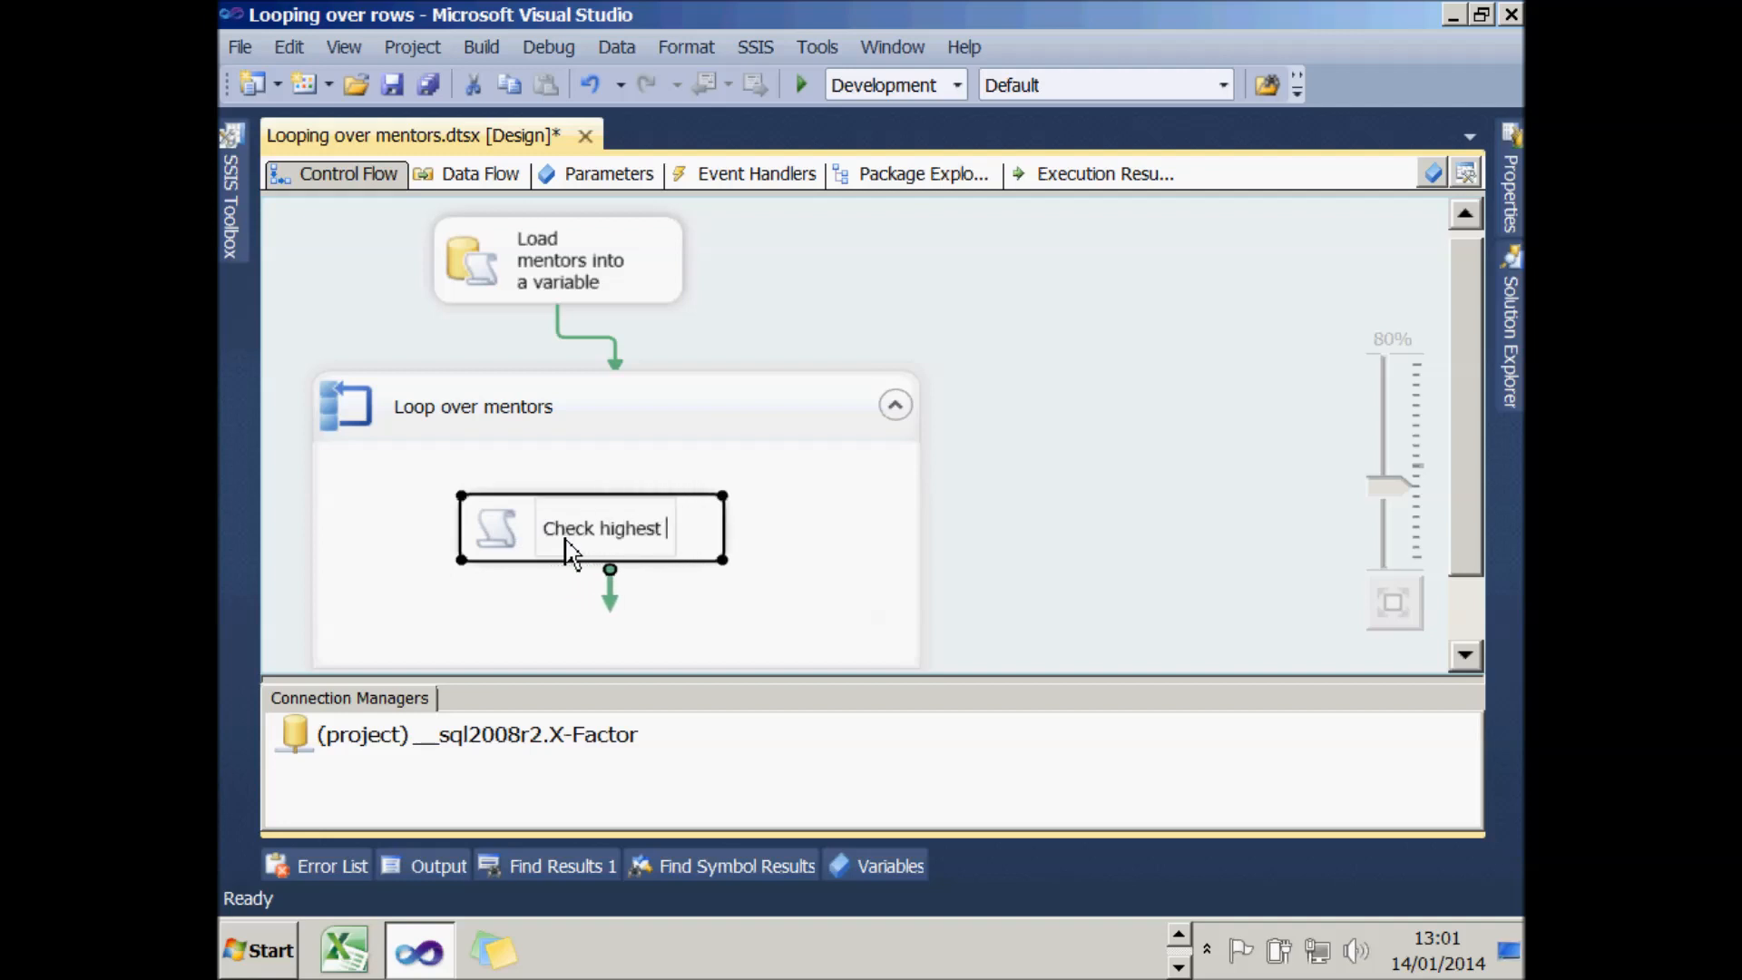
text(number of proteges)
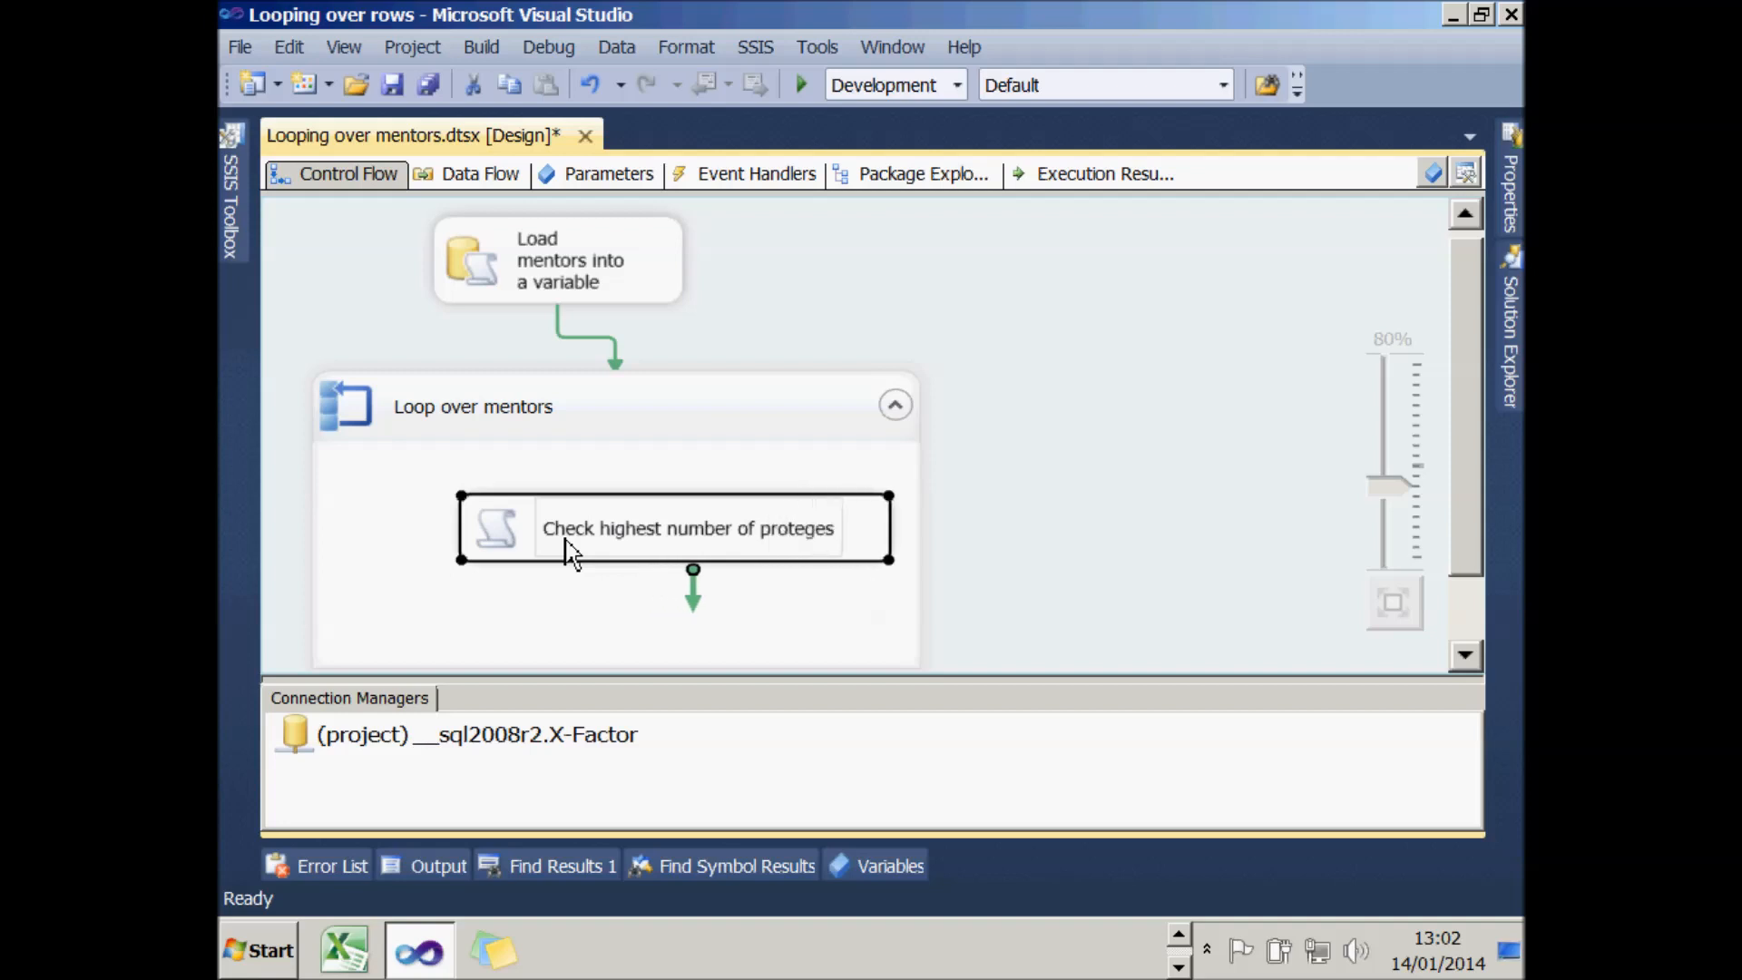
click(393, 563)
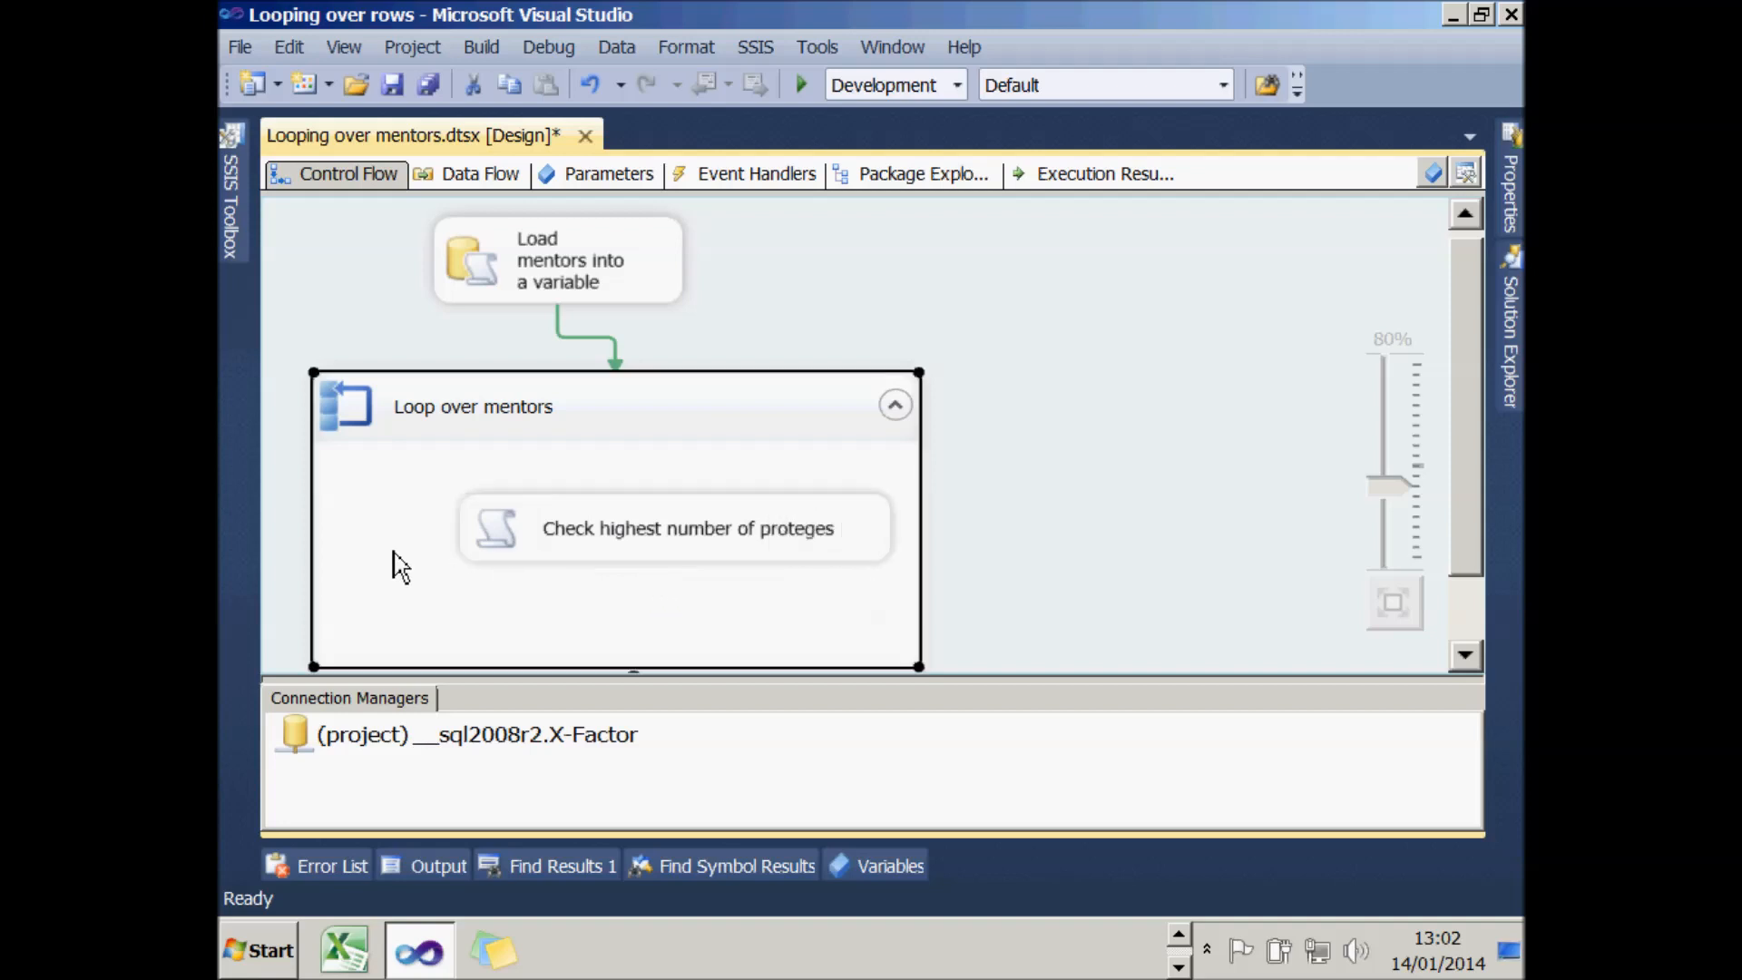
- Give the "Check highest number of proteges" task read-only access to the variables User::FirstName, User::LastName and User::Proteges
click(512, 547)
double_click(515, 547)
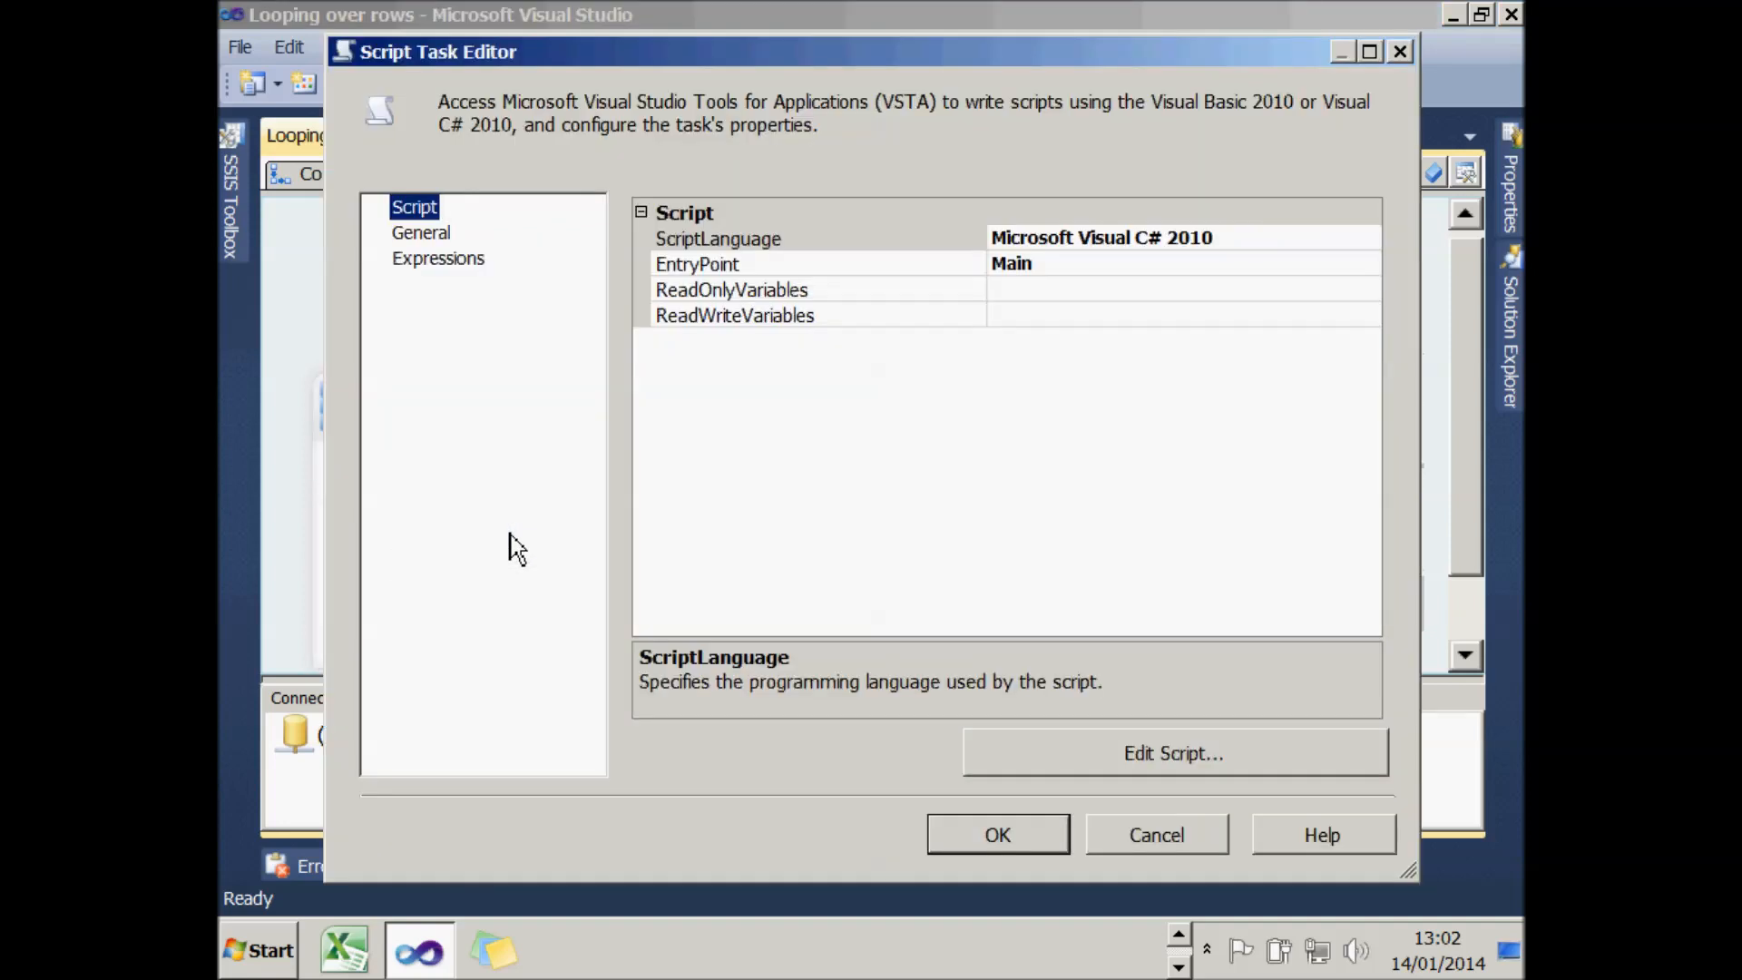
click(1327, 291)
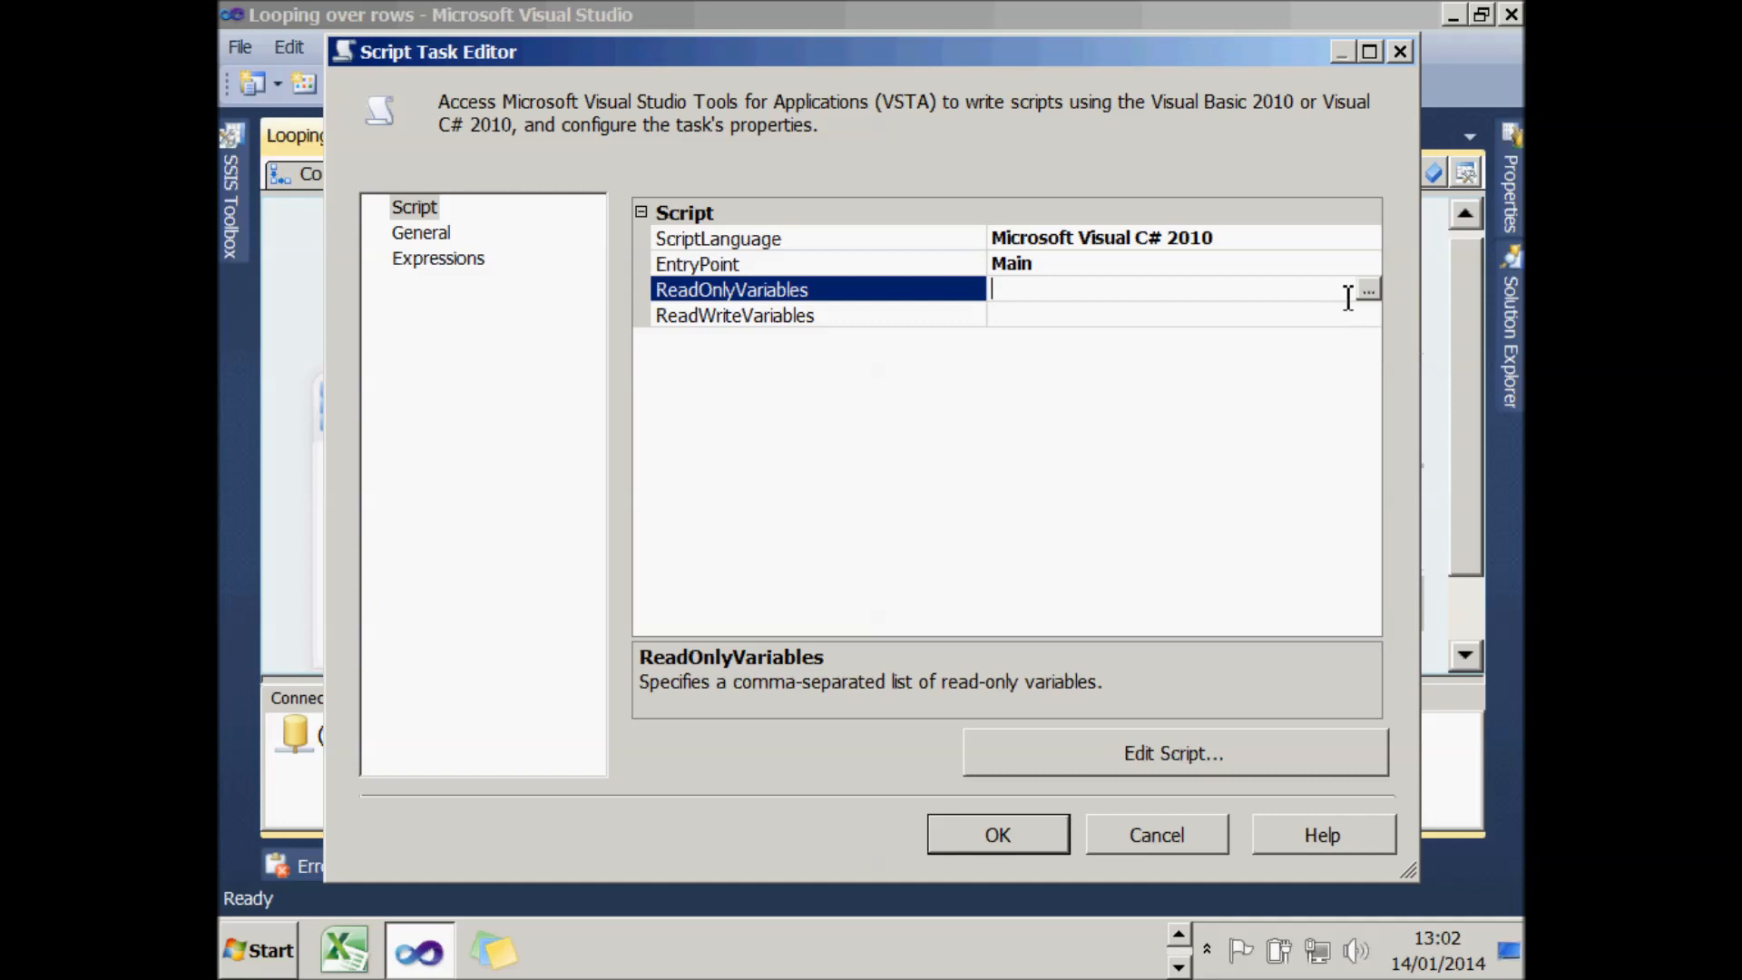
click(1369, 291)
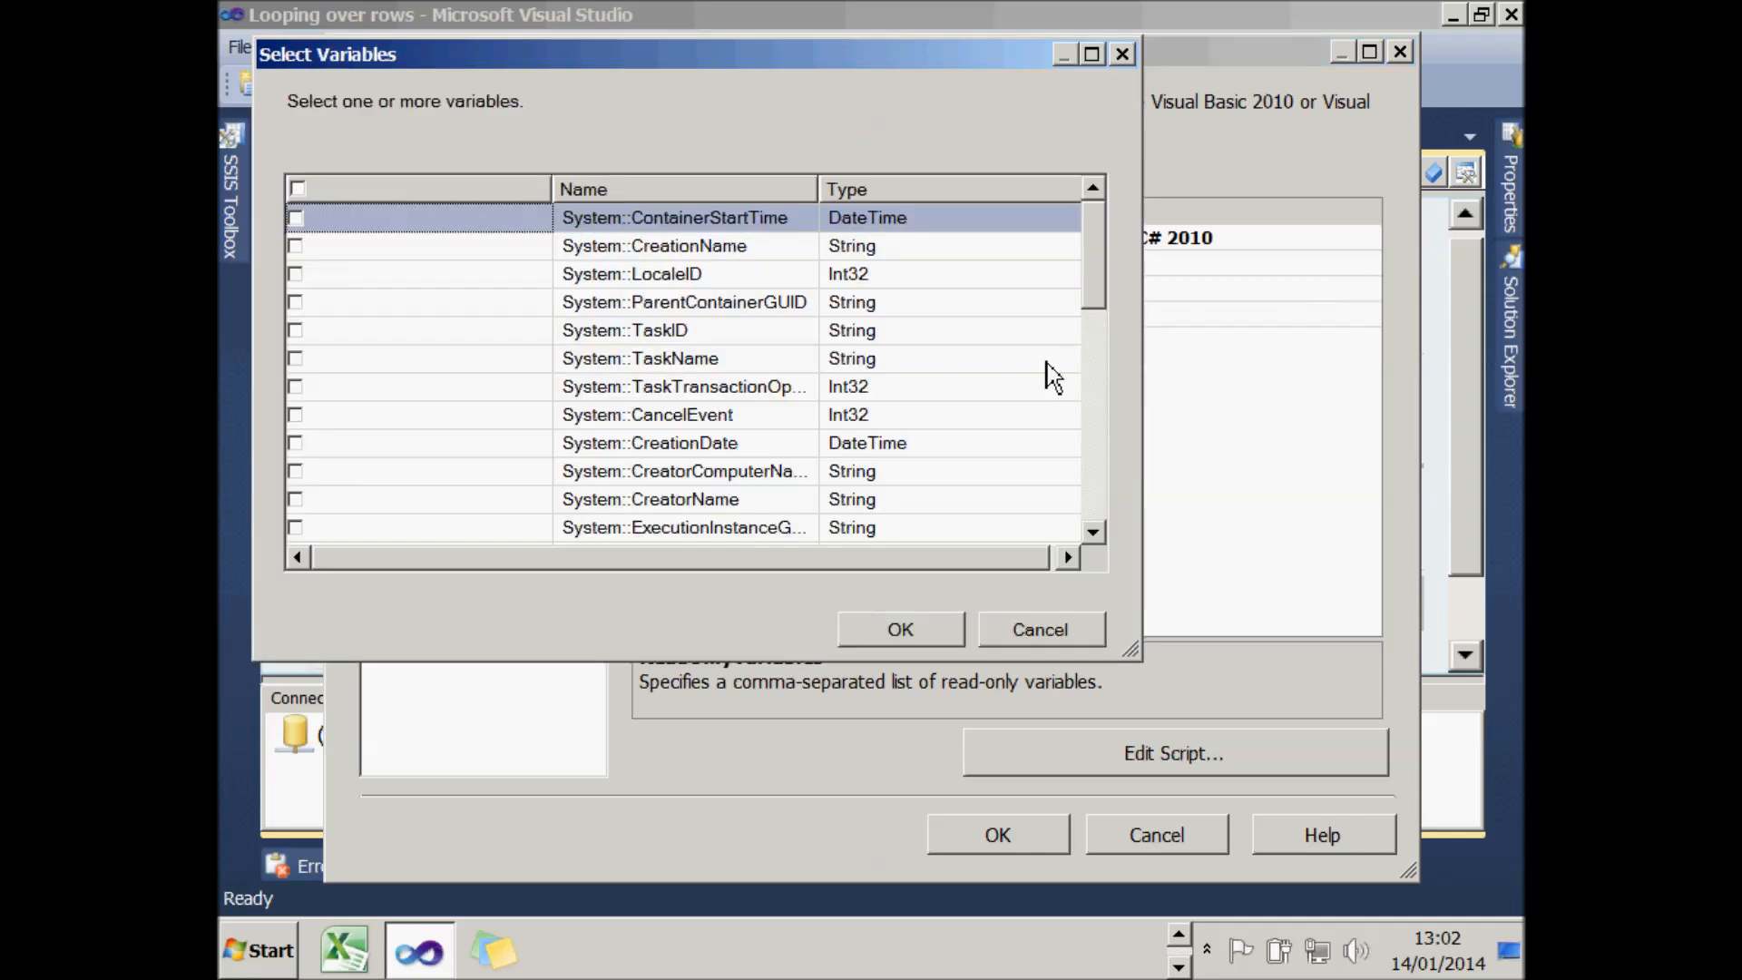
click(1094, 404)
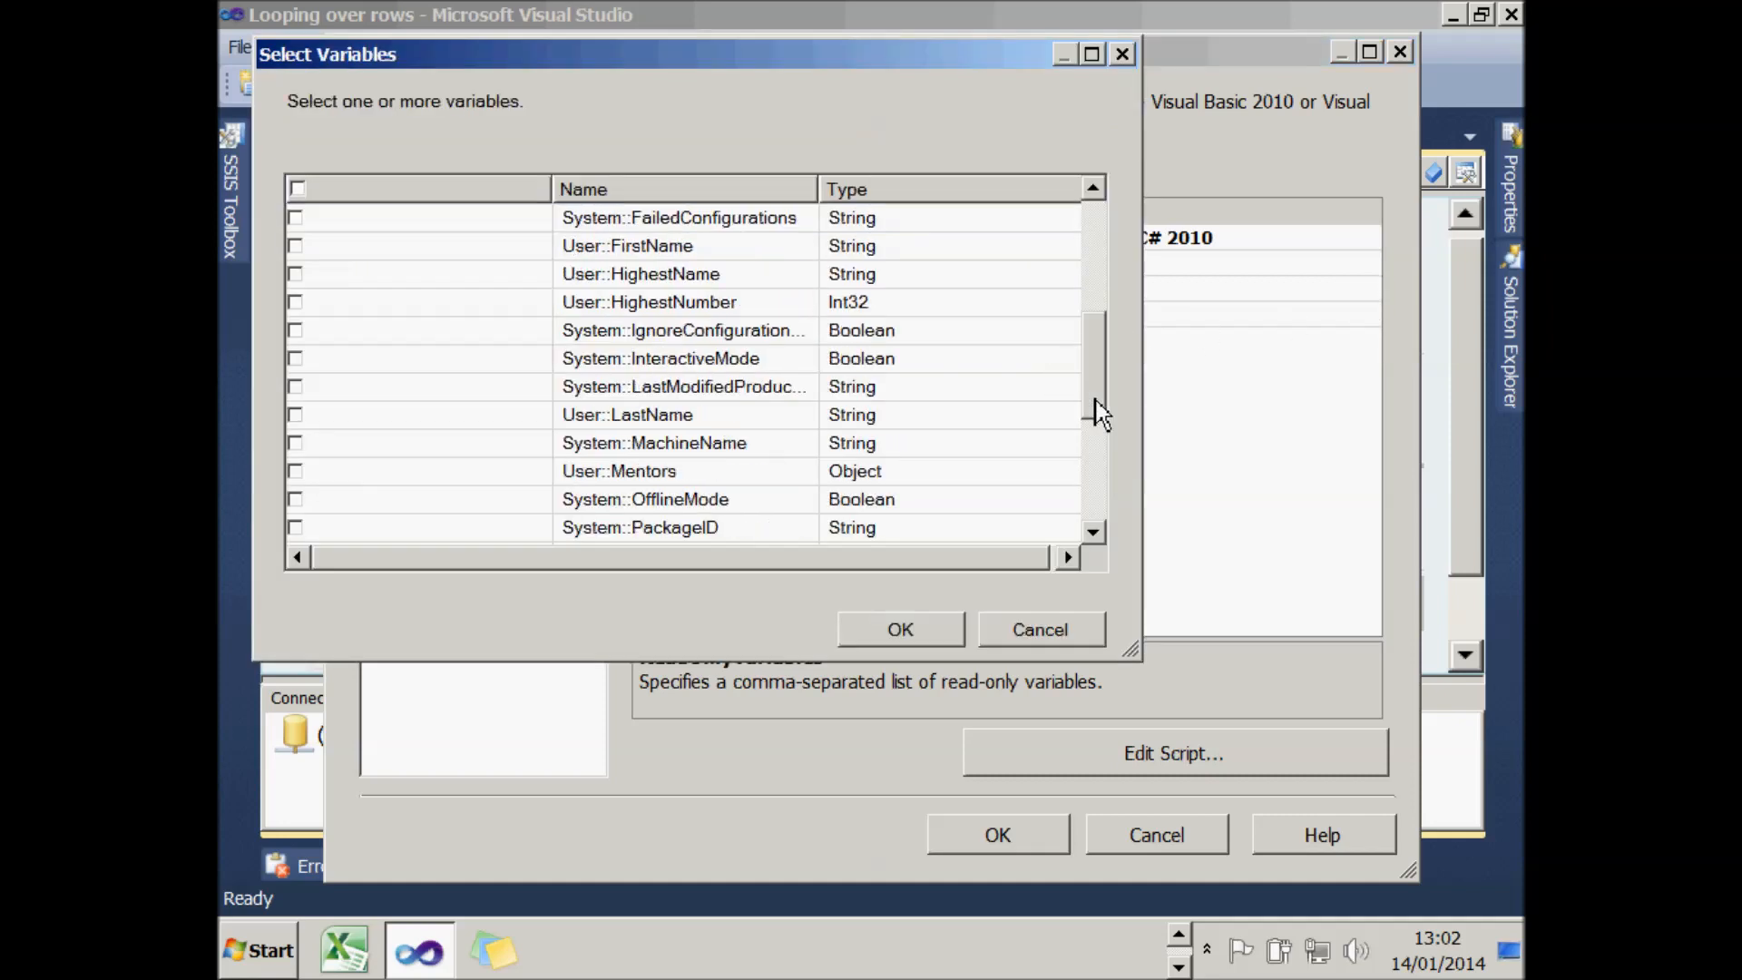
click(295, 245)
click(296, 416)
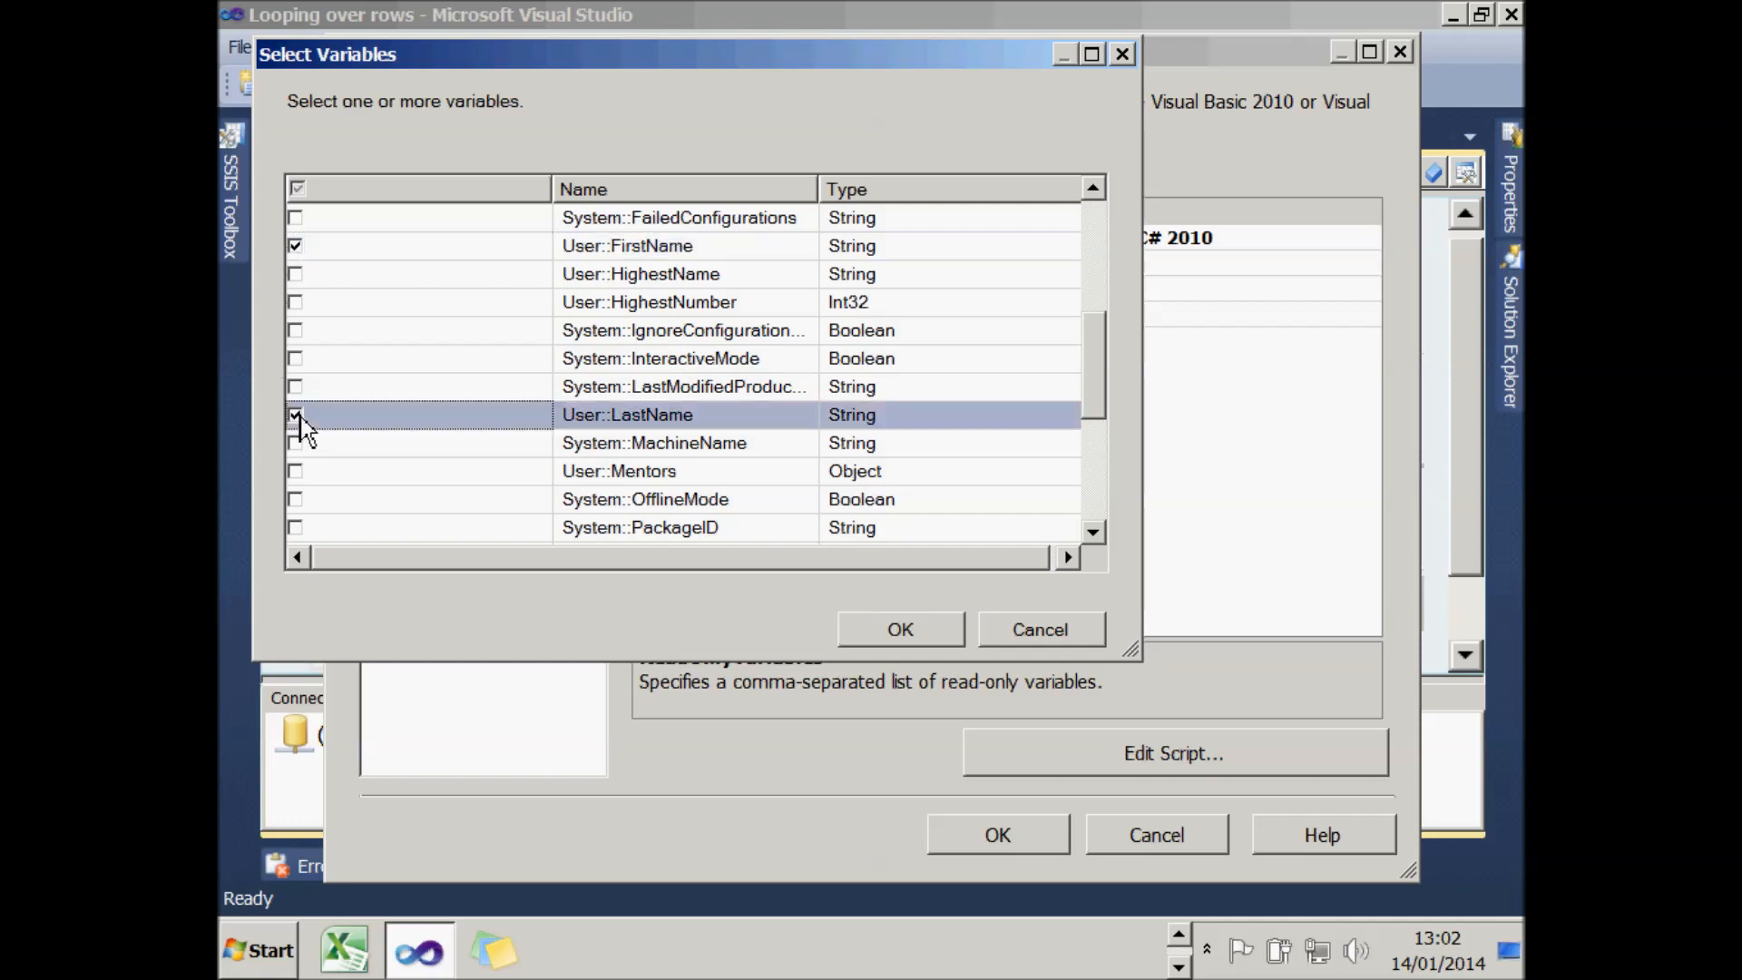
scroll(300, 422, down, 2)
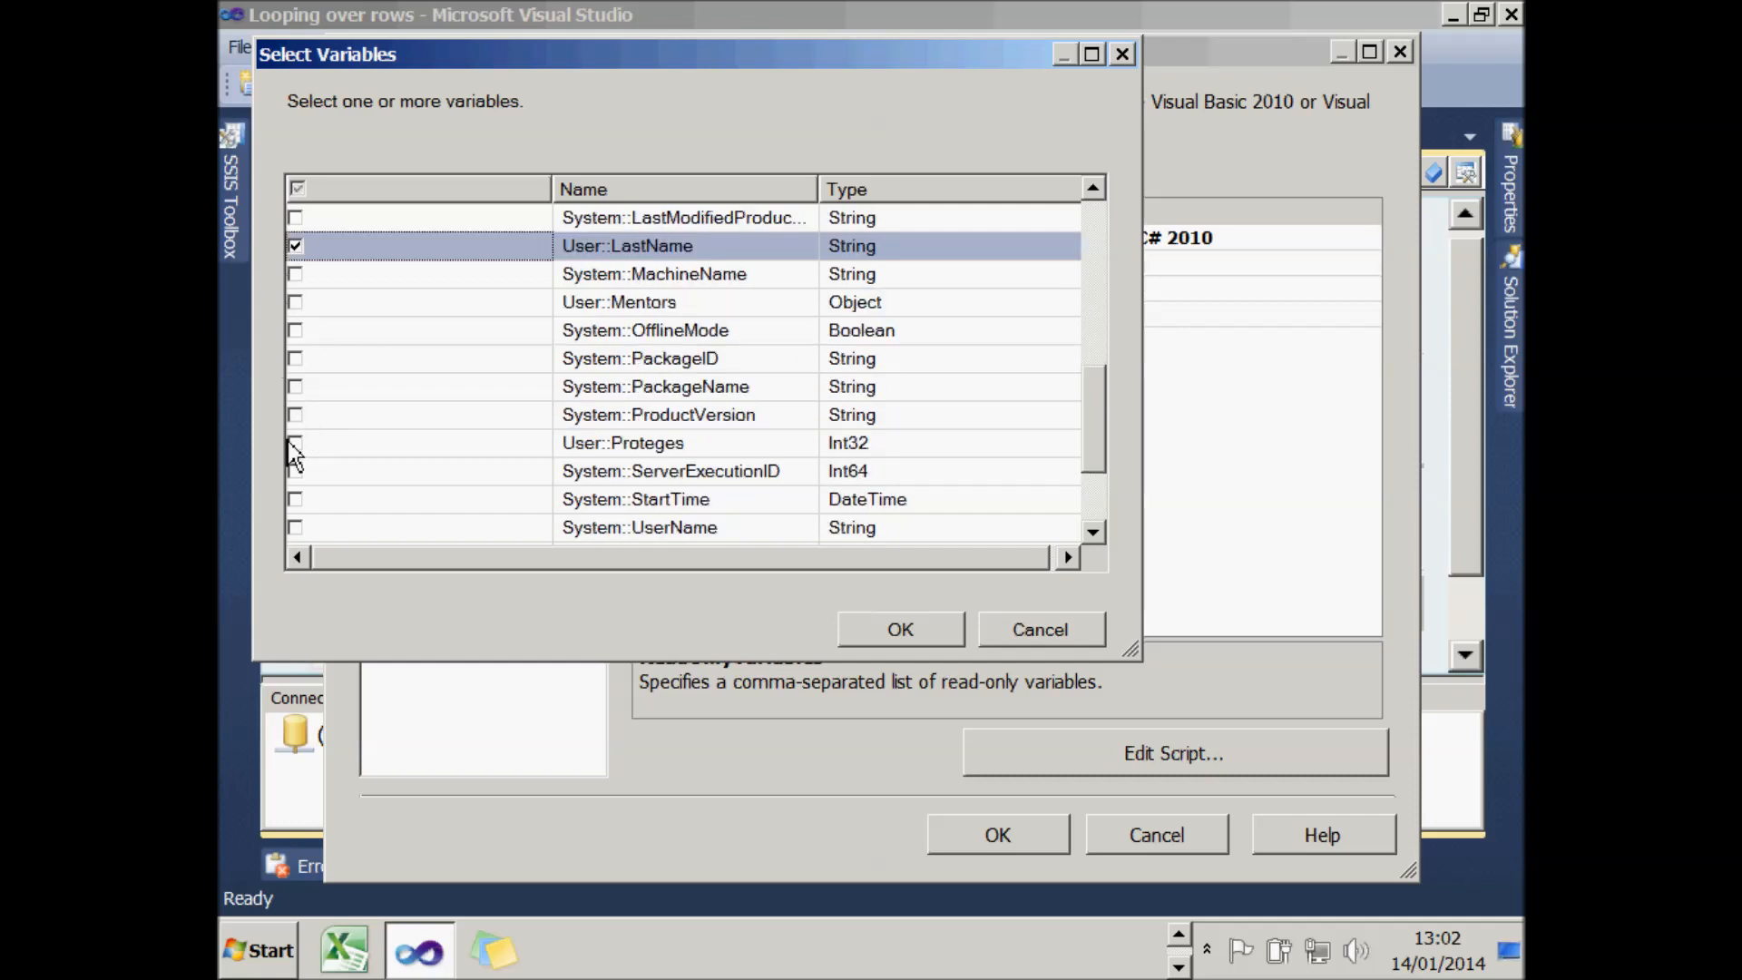
click(296, 444)
click(944, 642)
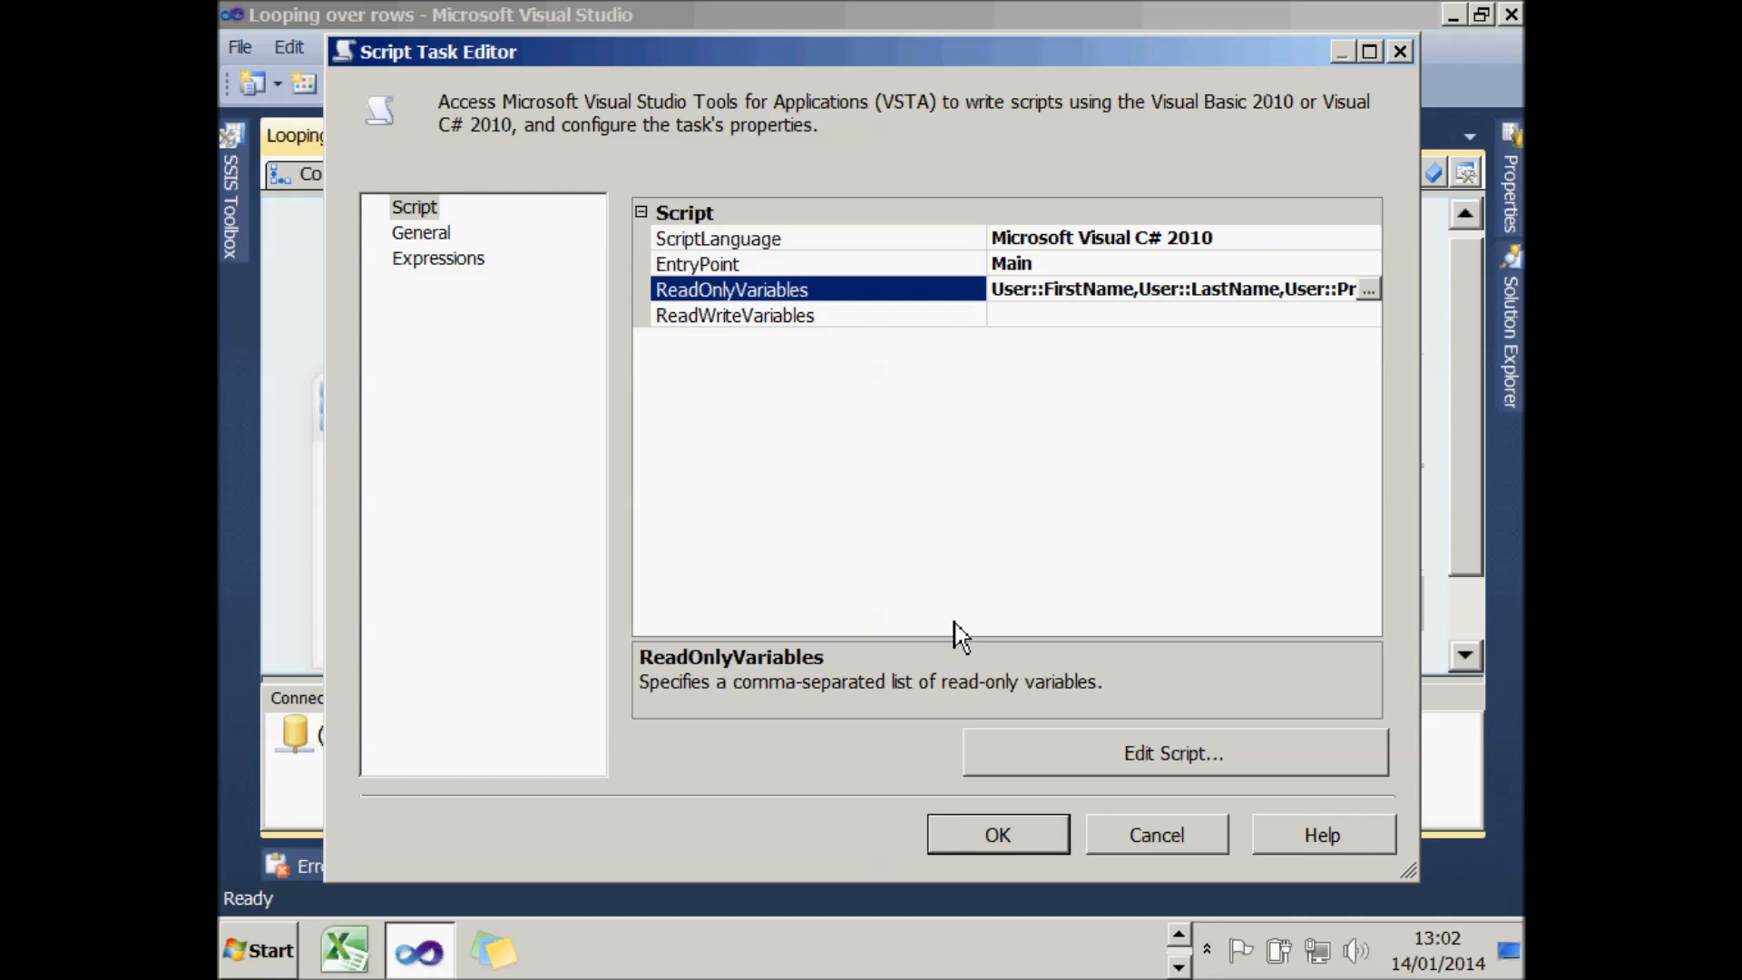
- Give the script task read/write access to the variables User::HighestName and User::HighestNumber
click(1250, 316)
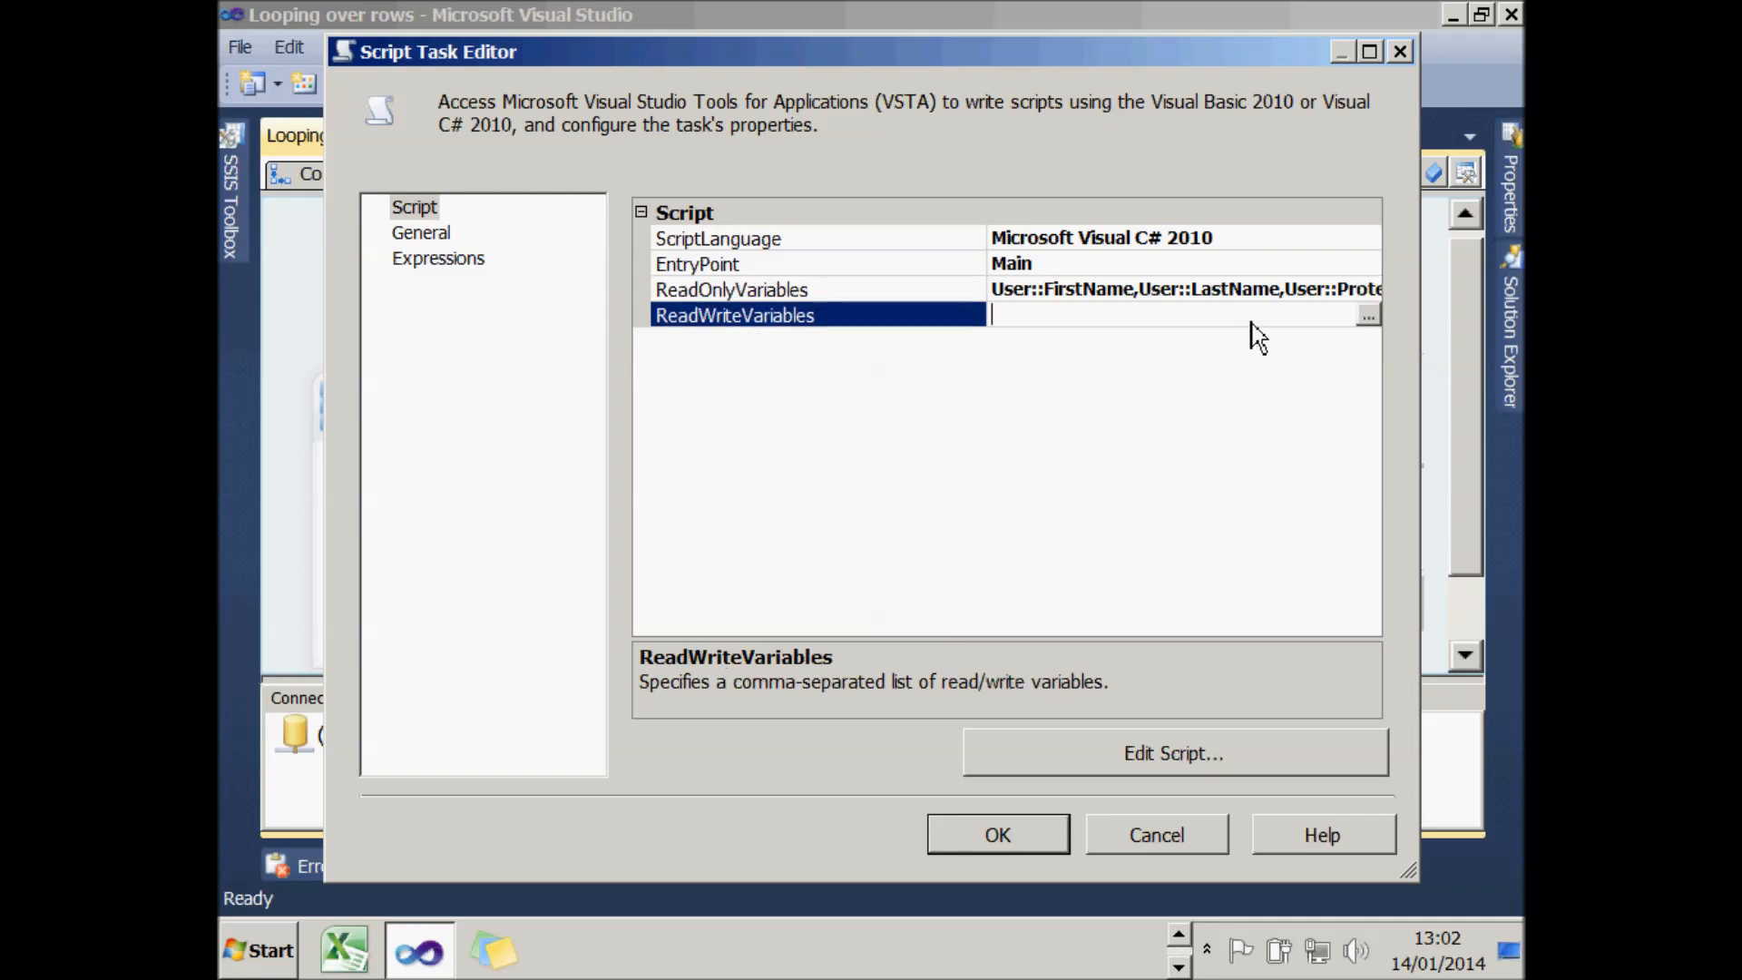
click(1368, 317)
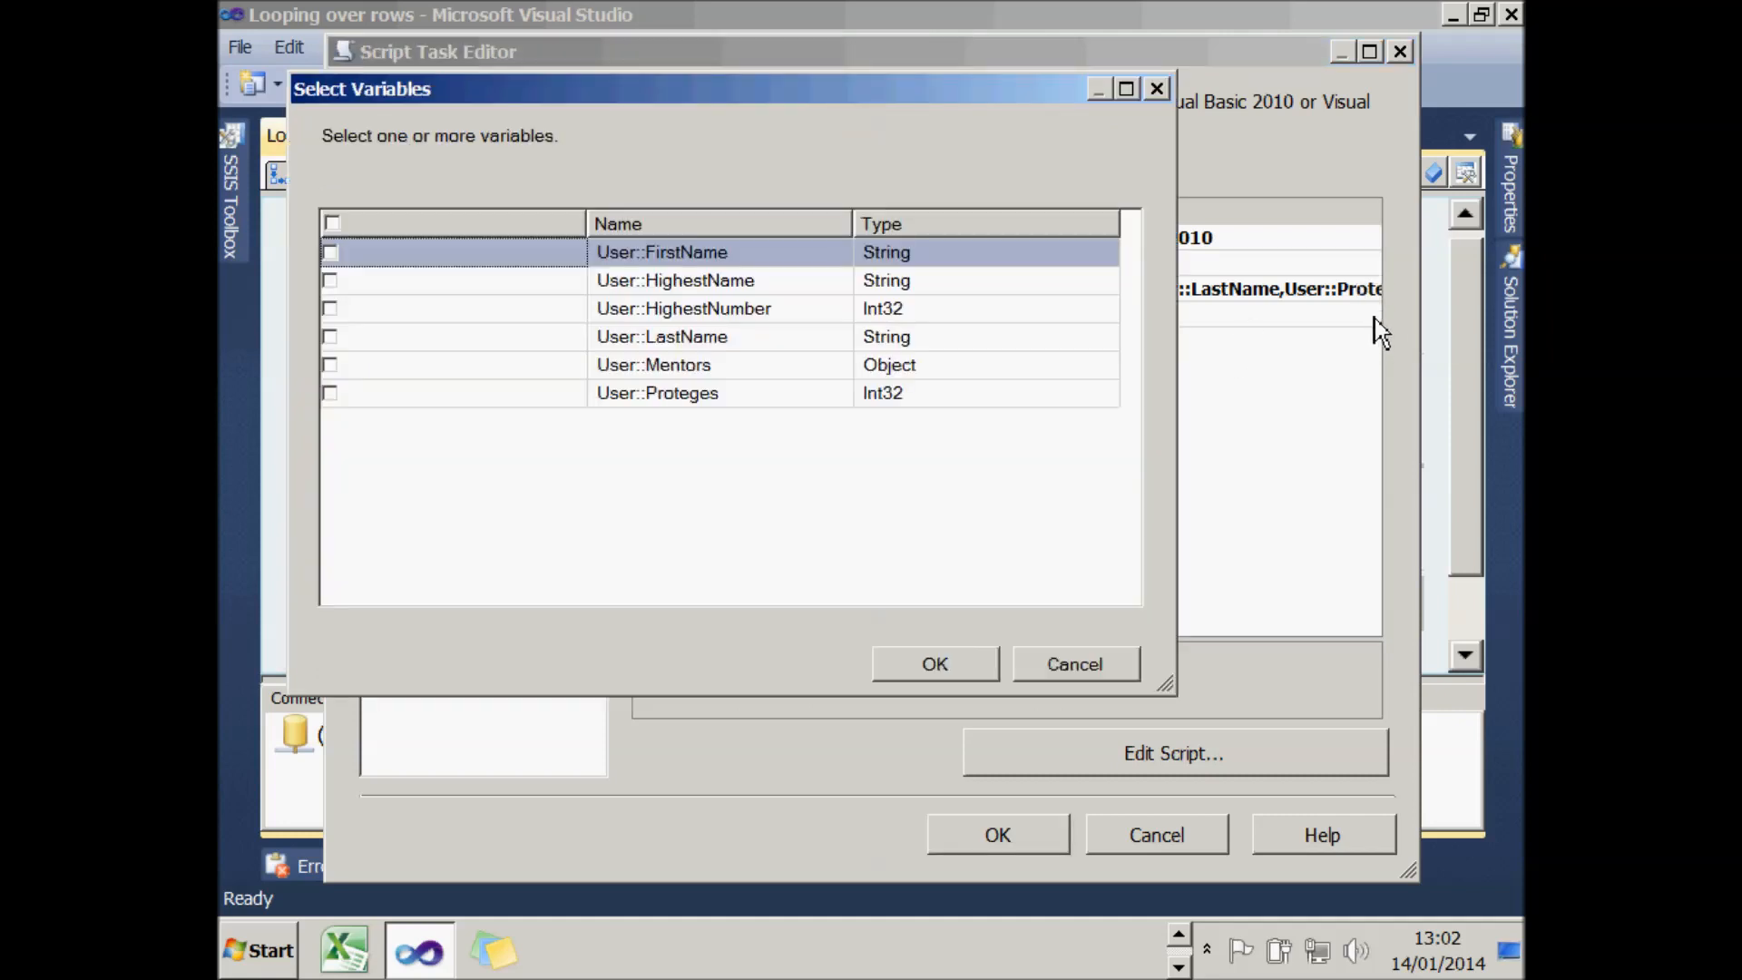
click(329, 281)
click(331, 308)
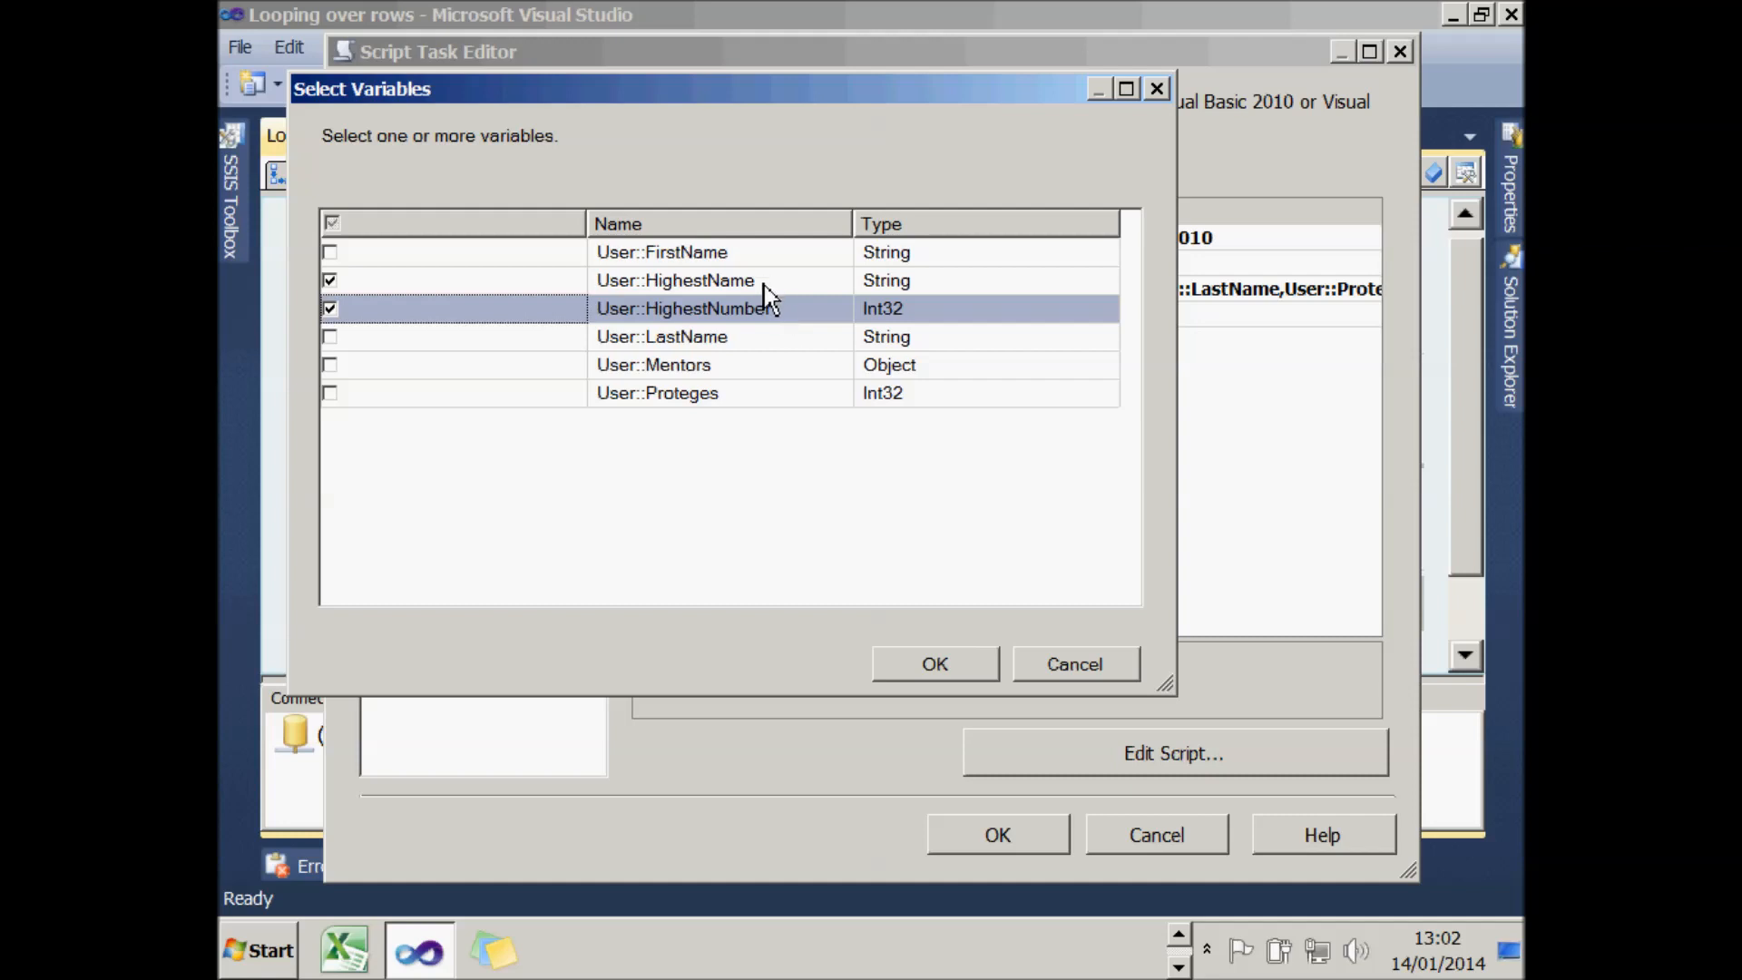
click(955, 672)
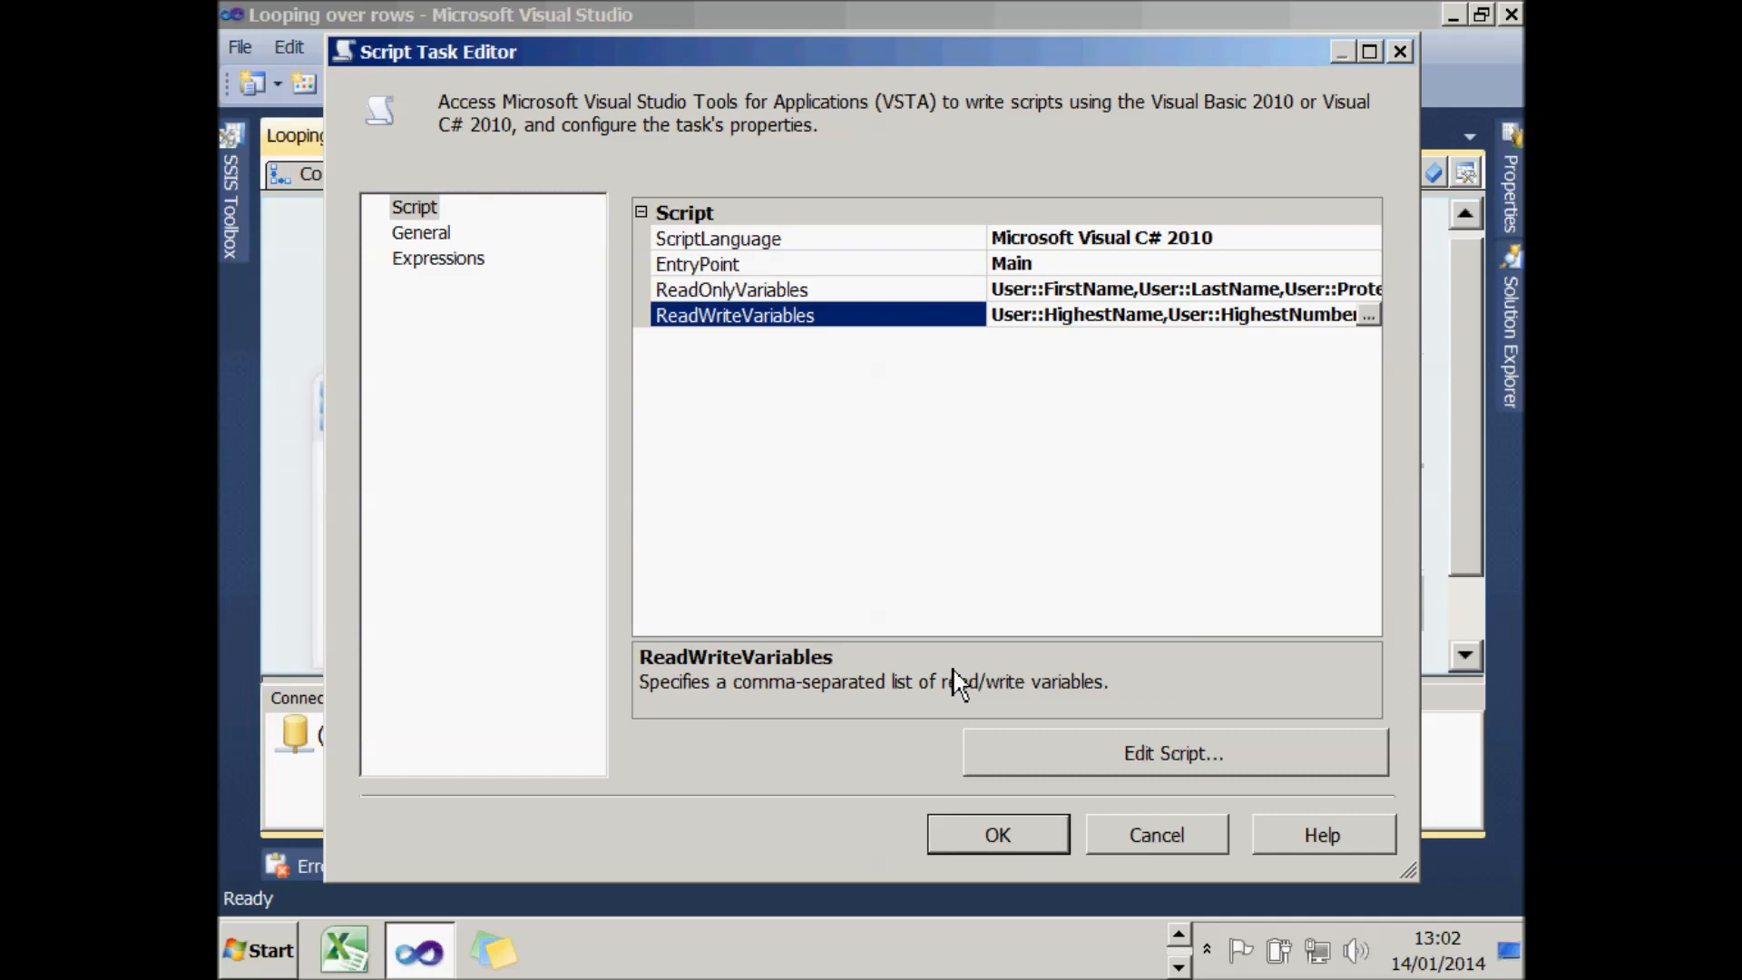
- In the task's script, replace Main()'s TODO comment with code storing Proteges in HighestNumber and FirstName + " " + LastName in HighestName when Proteges > HighestNumber
click(1038, 743)
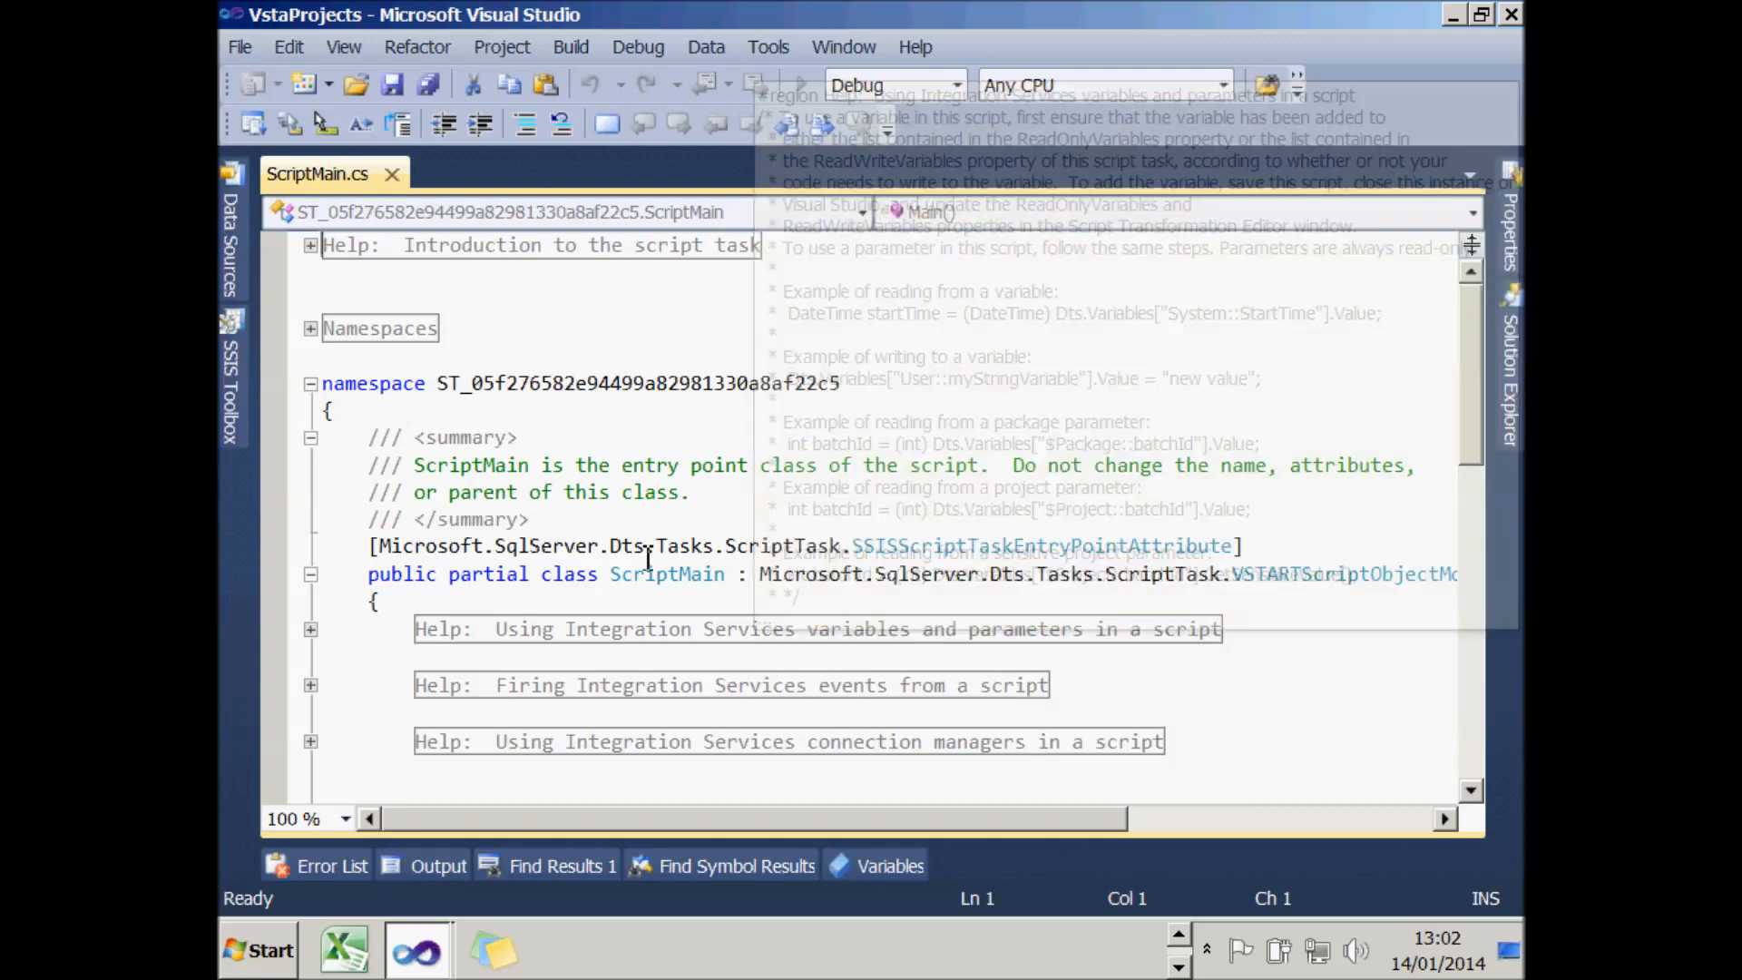
scroll(648, 557, down, 8)
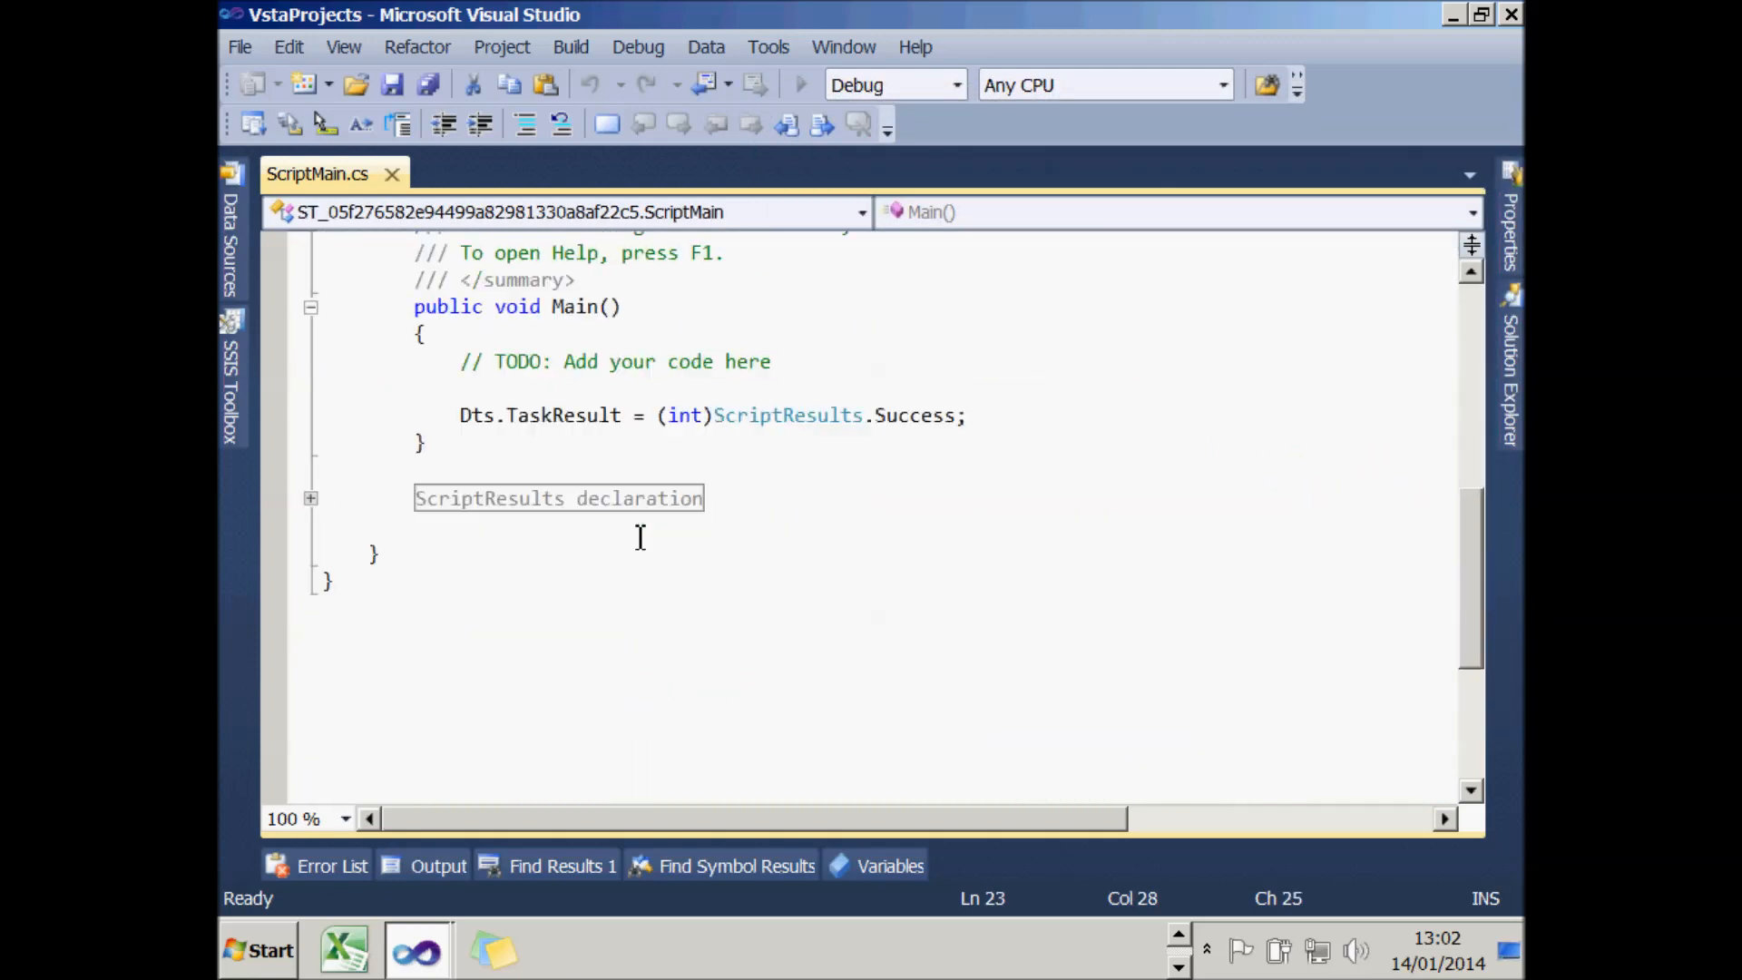
scroll(640, 537, up, 1)
drag(460, 443, 852, 451)
text(string FirstName = Convert.ToString(Dts.Variables["FirstName"].Value);             string LastName = Convert.ToString(Dts.Variables["LastName"].Value);             int Proteges = Convert.ToInt32(Dts.Variables["Proteges"].Value);              int HighestNumber = Convert.ToInt32(Dts.Variables["HighestNumber"].Value);              if (Proteges > HighestNumber)             {                  // set new highest number                 Dts.Variables["HighestNumber"].Value = Proteges;                 Dts.Variables["HighestName"].Value = FirstName + " " + LastName;              })
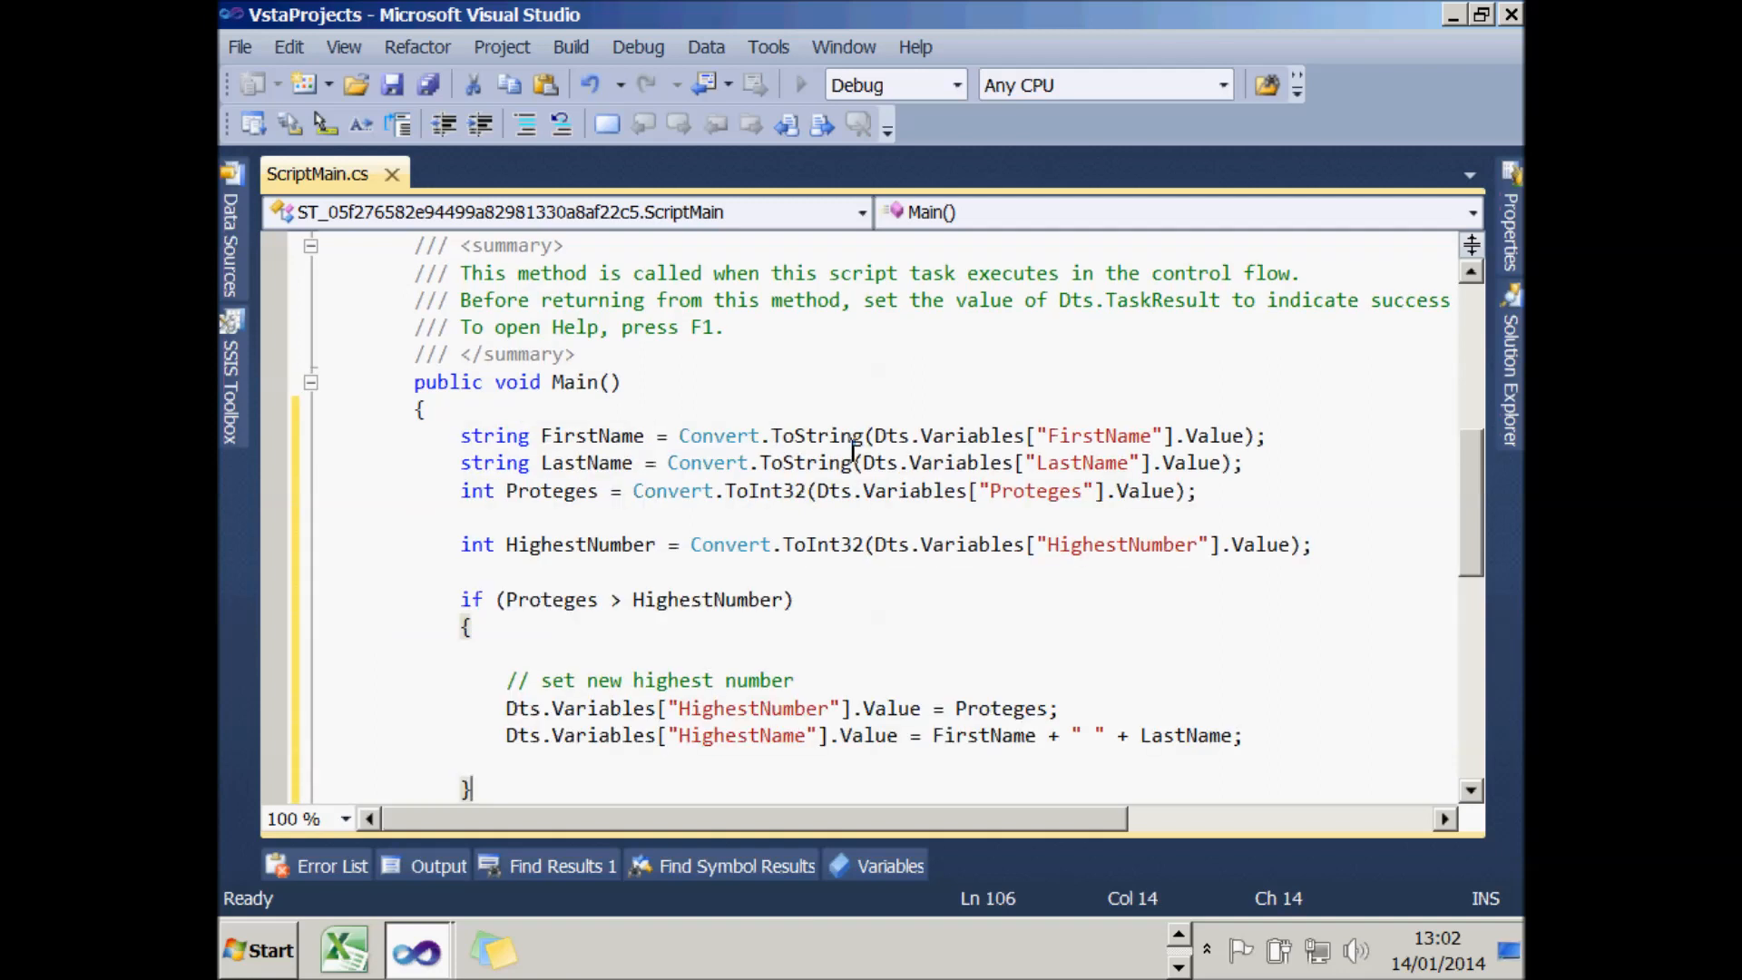
- Examine the code in Main(): the variable declarations, the Proteges comparison and the assignments to HighestNumber and HighestName
click(636, 327)
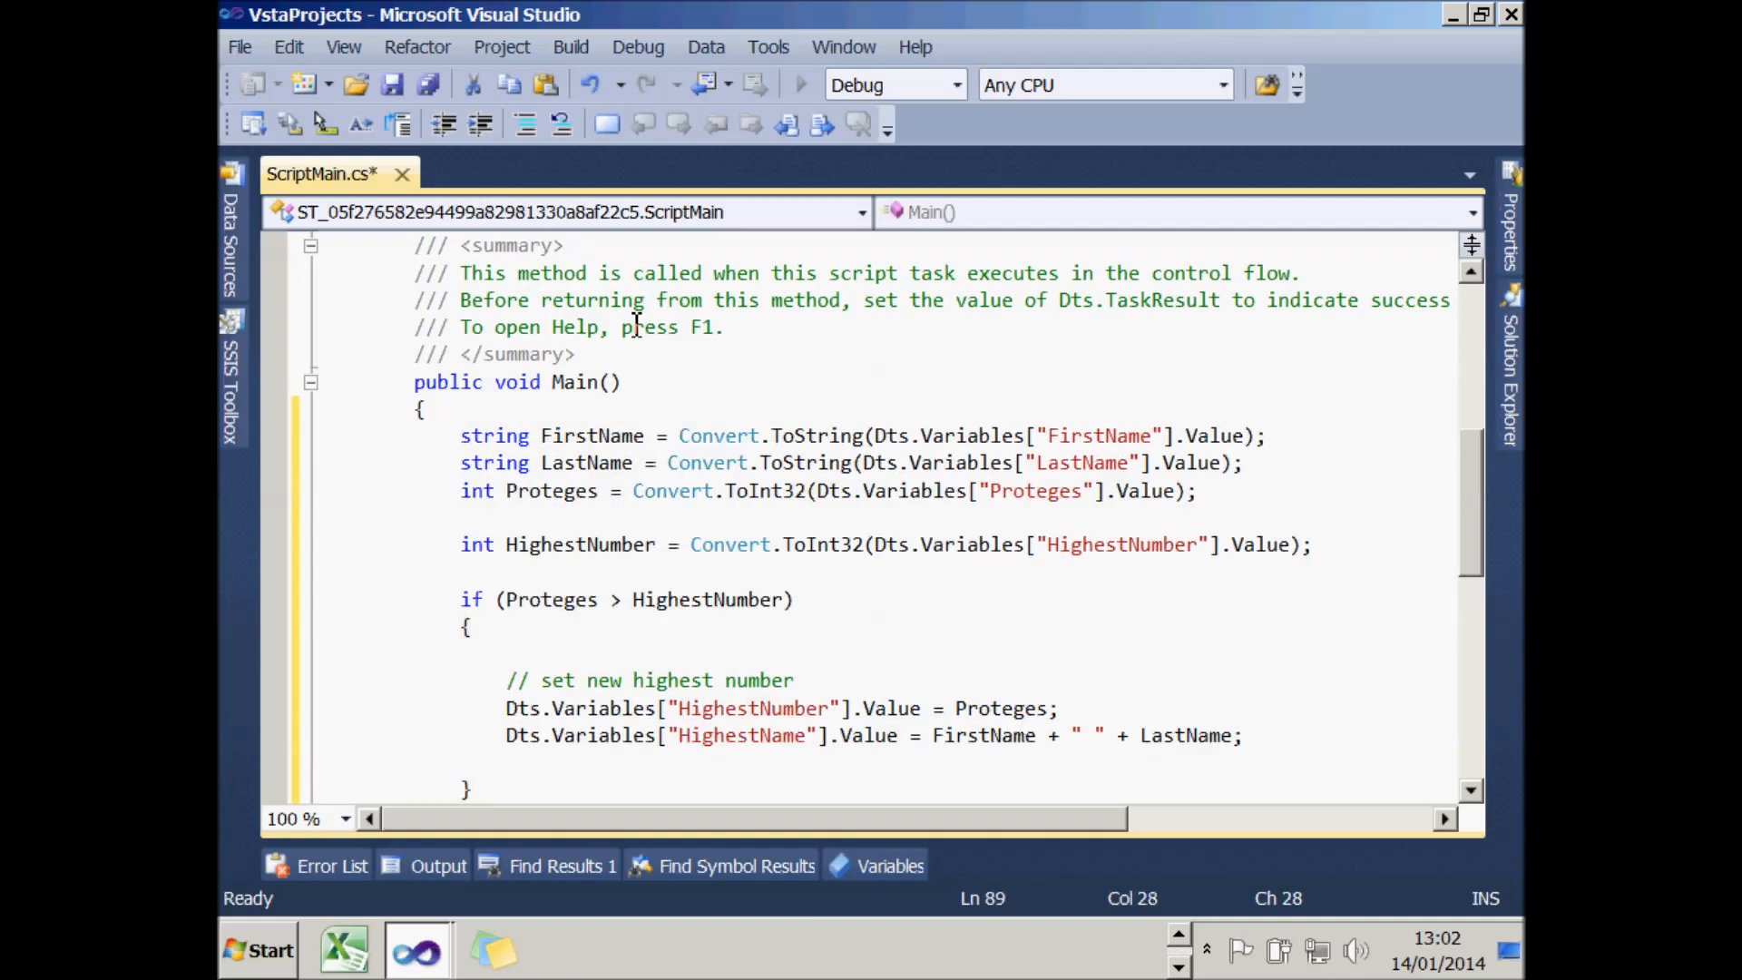
mouse_move(479, 431)
mouse_move(1114, 432)
scroll(607, 552, down, 2)
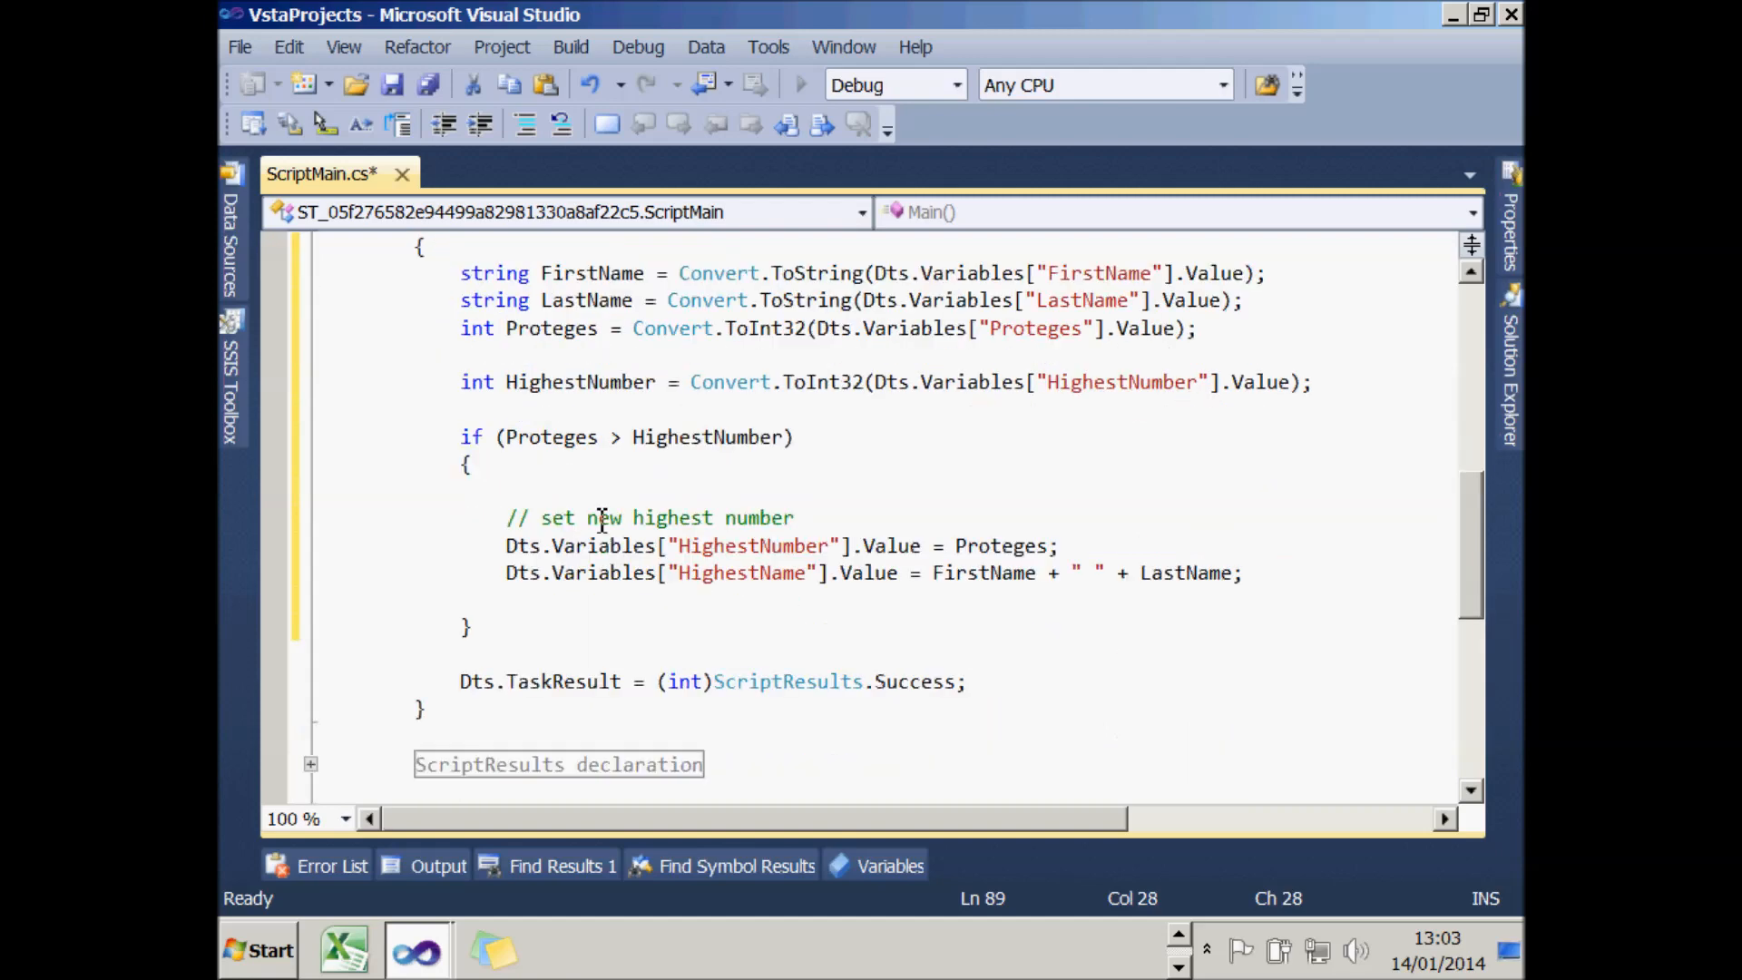
click(570, 440)
double_click(571, 440)
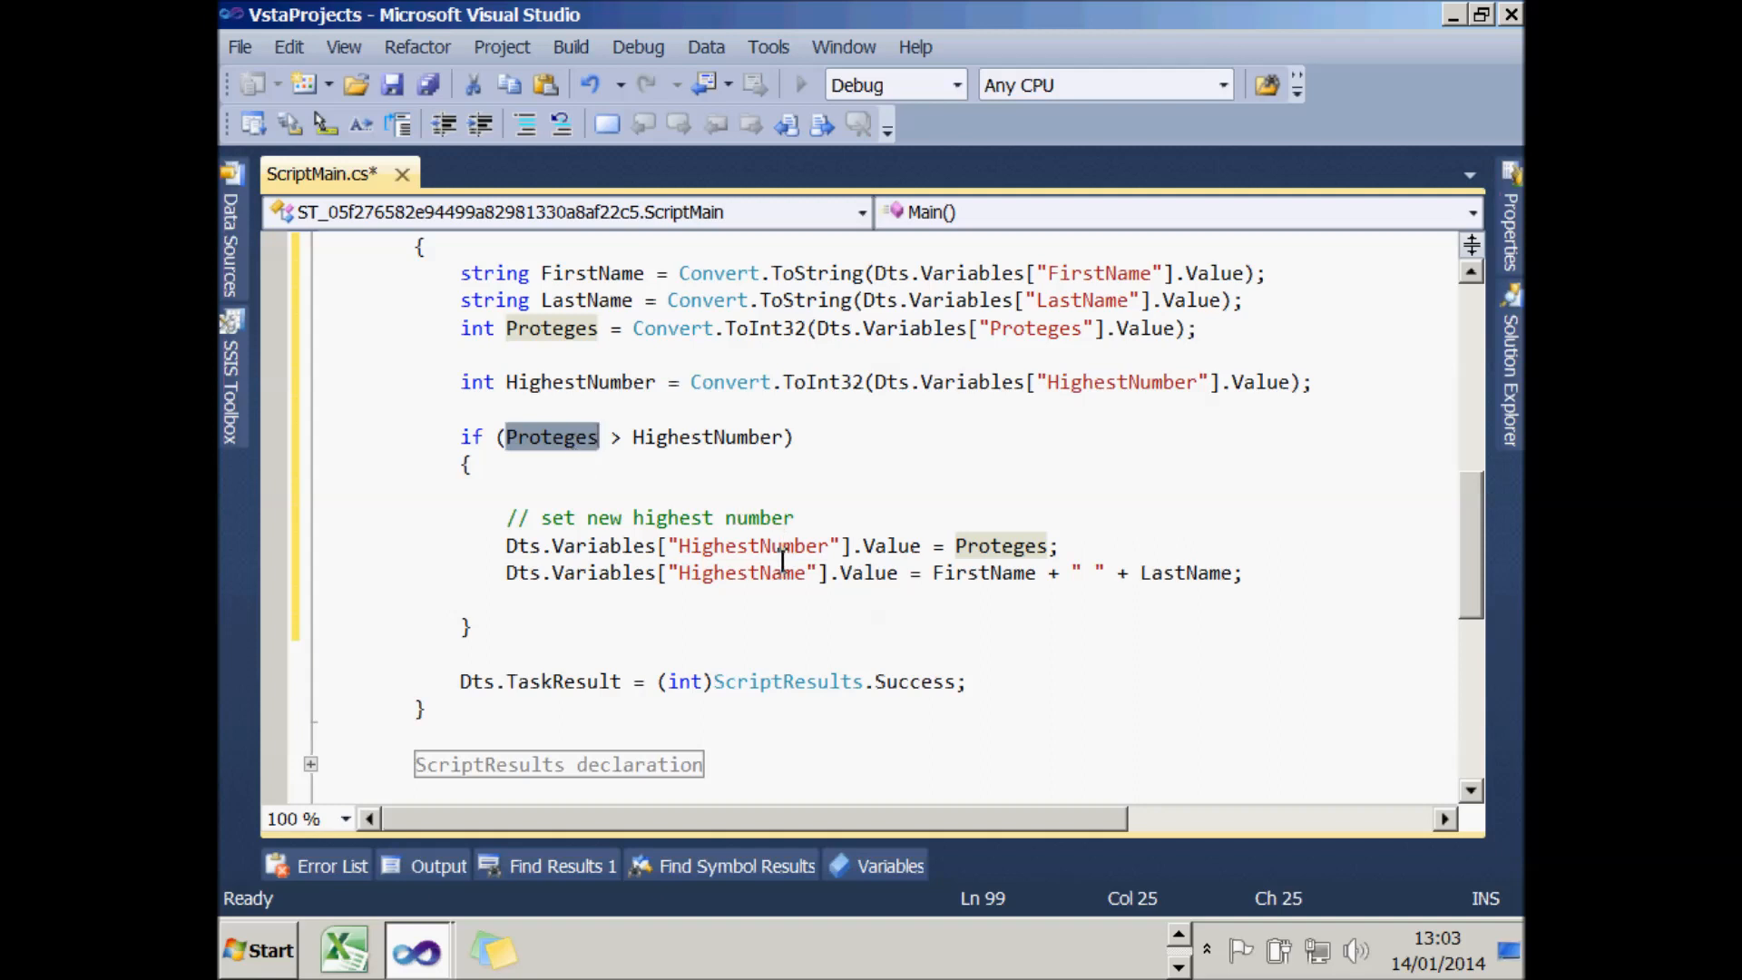
drag(505, 545, 1091, 550)
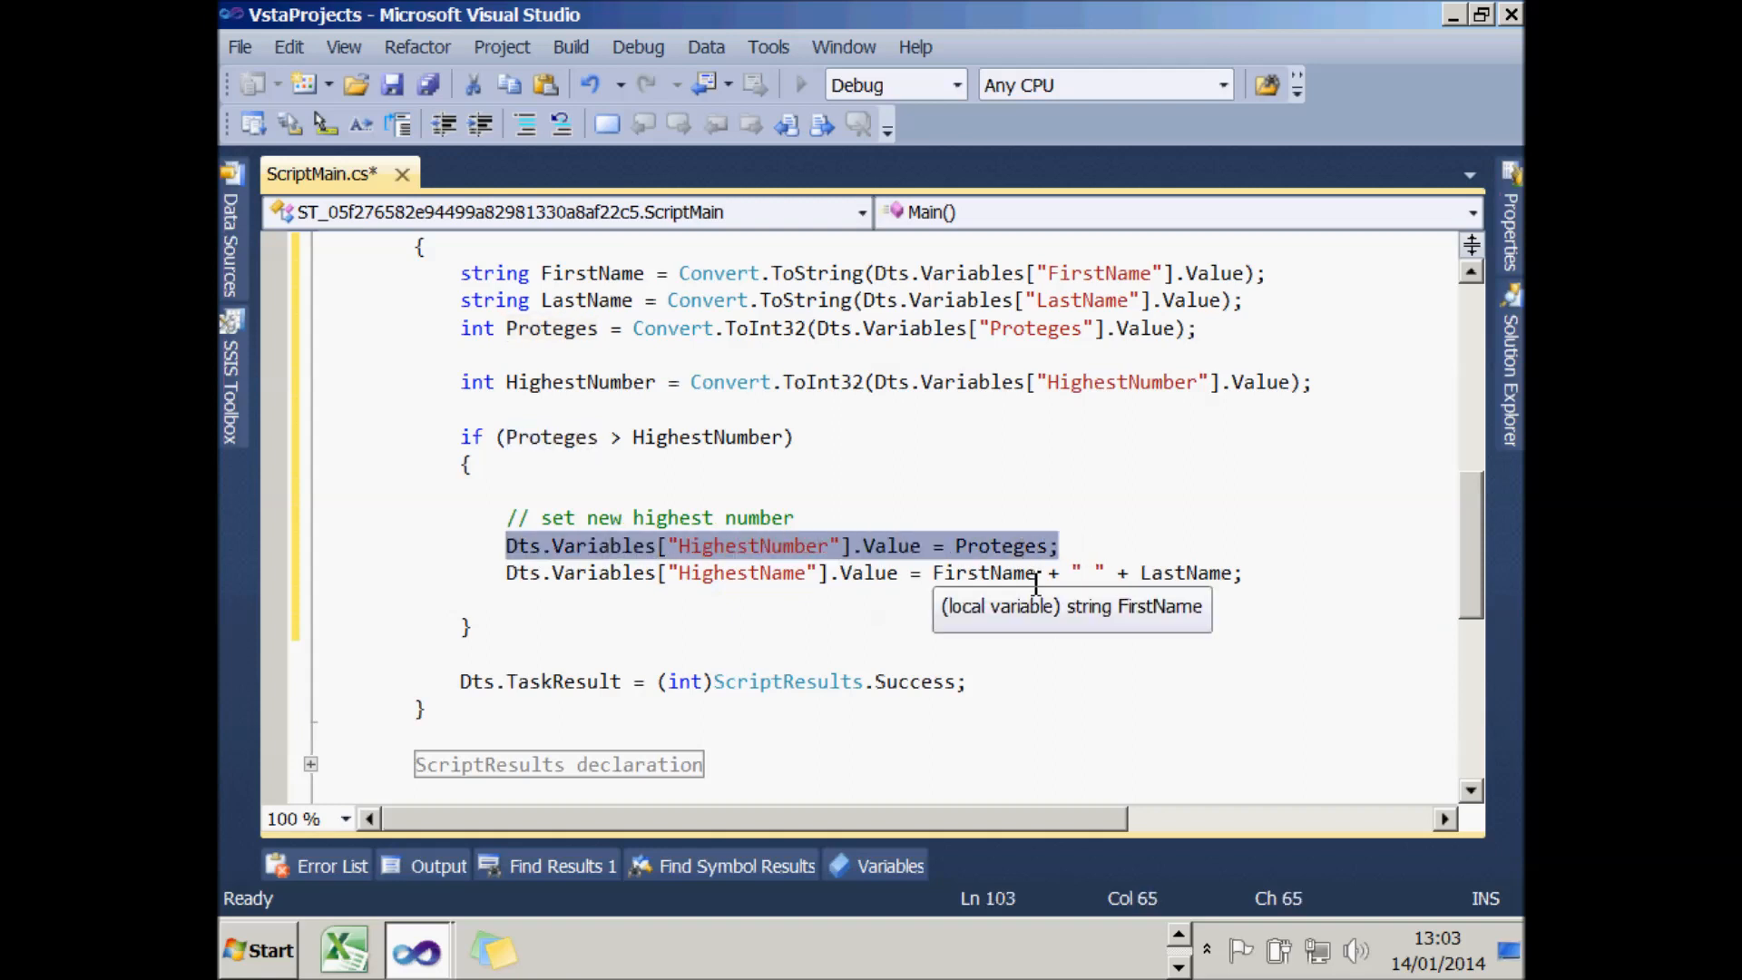
double_click(993, 577)
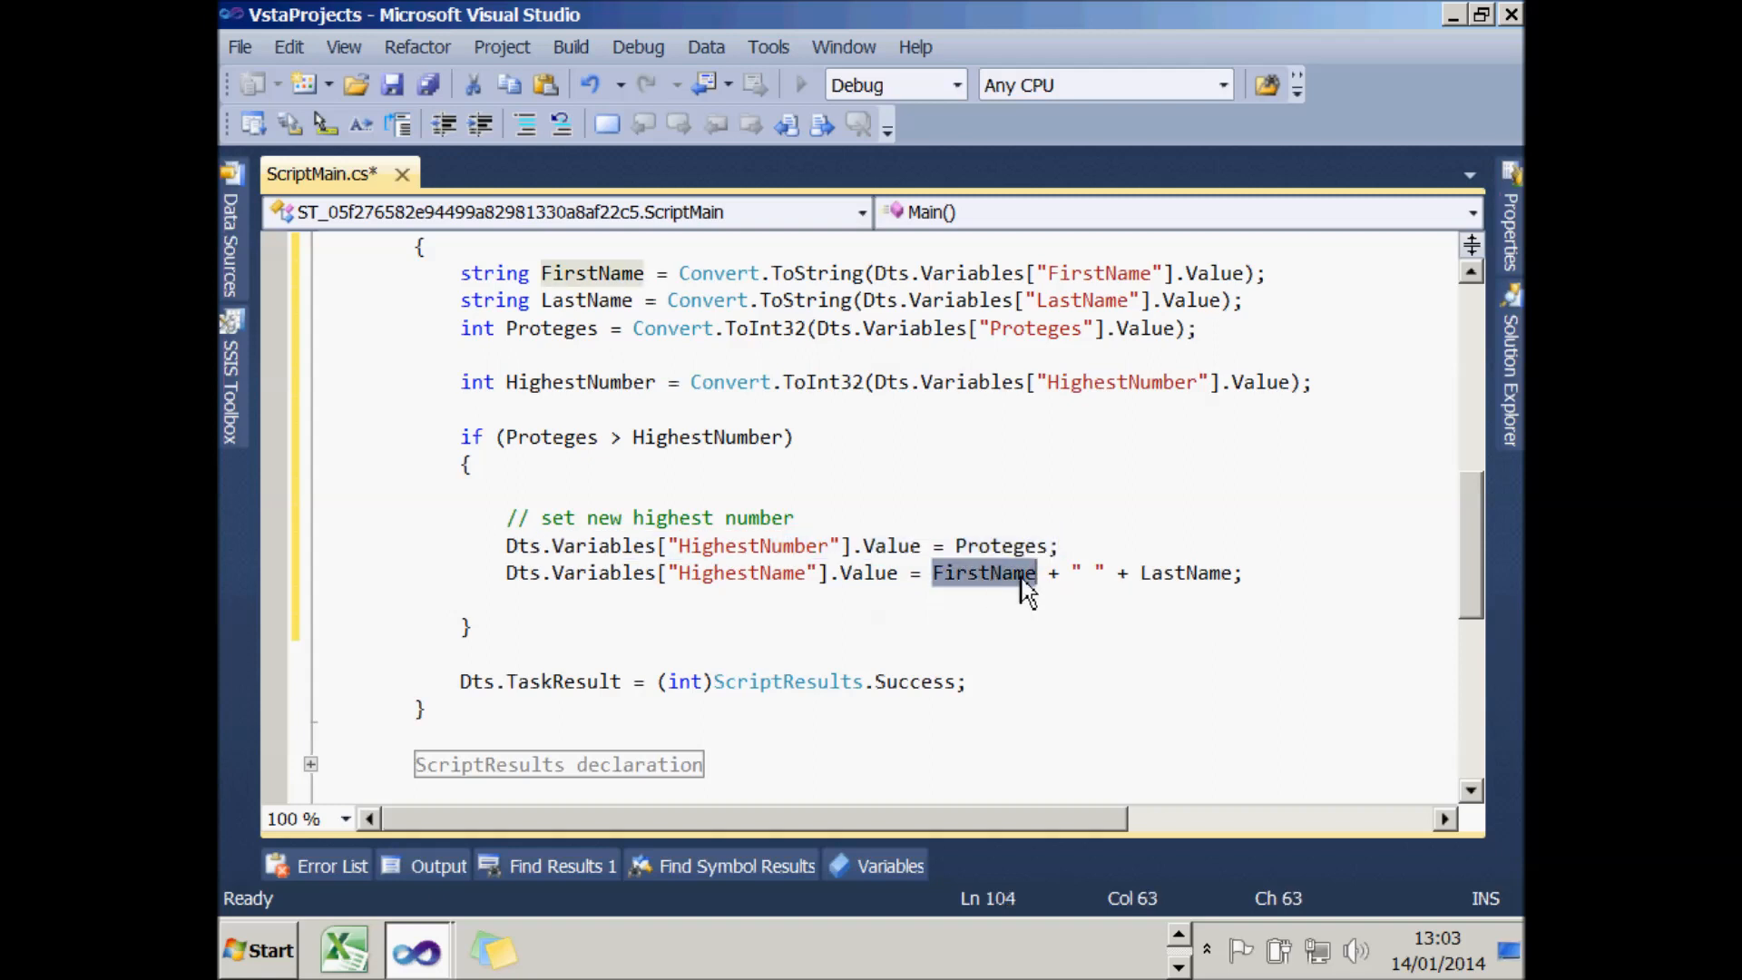
mouse_move(1165, 579)
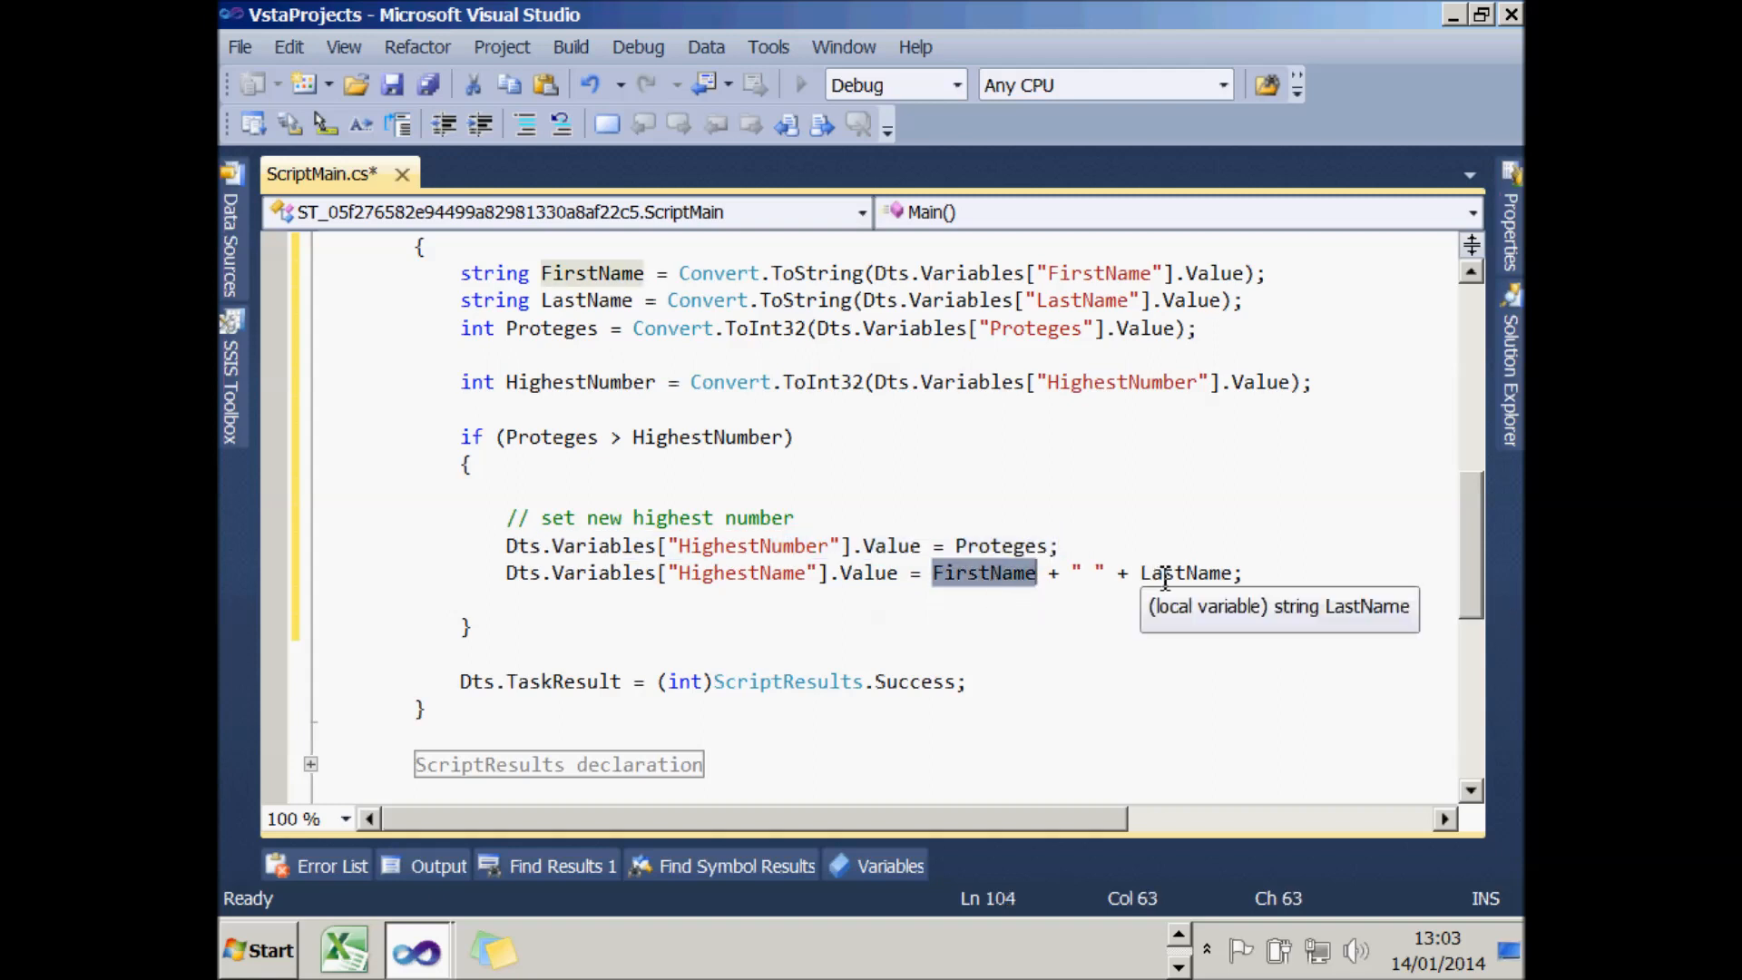
double_click(765, 548)
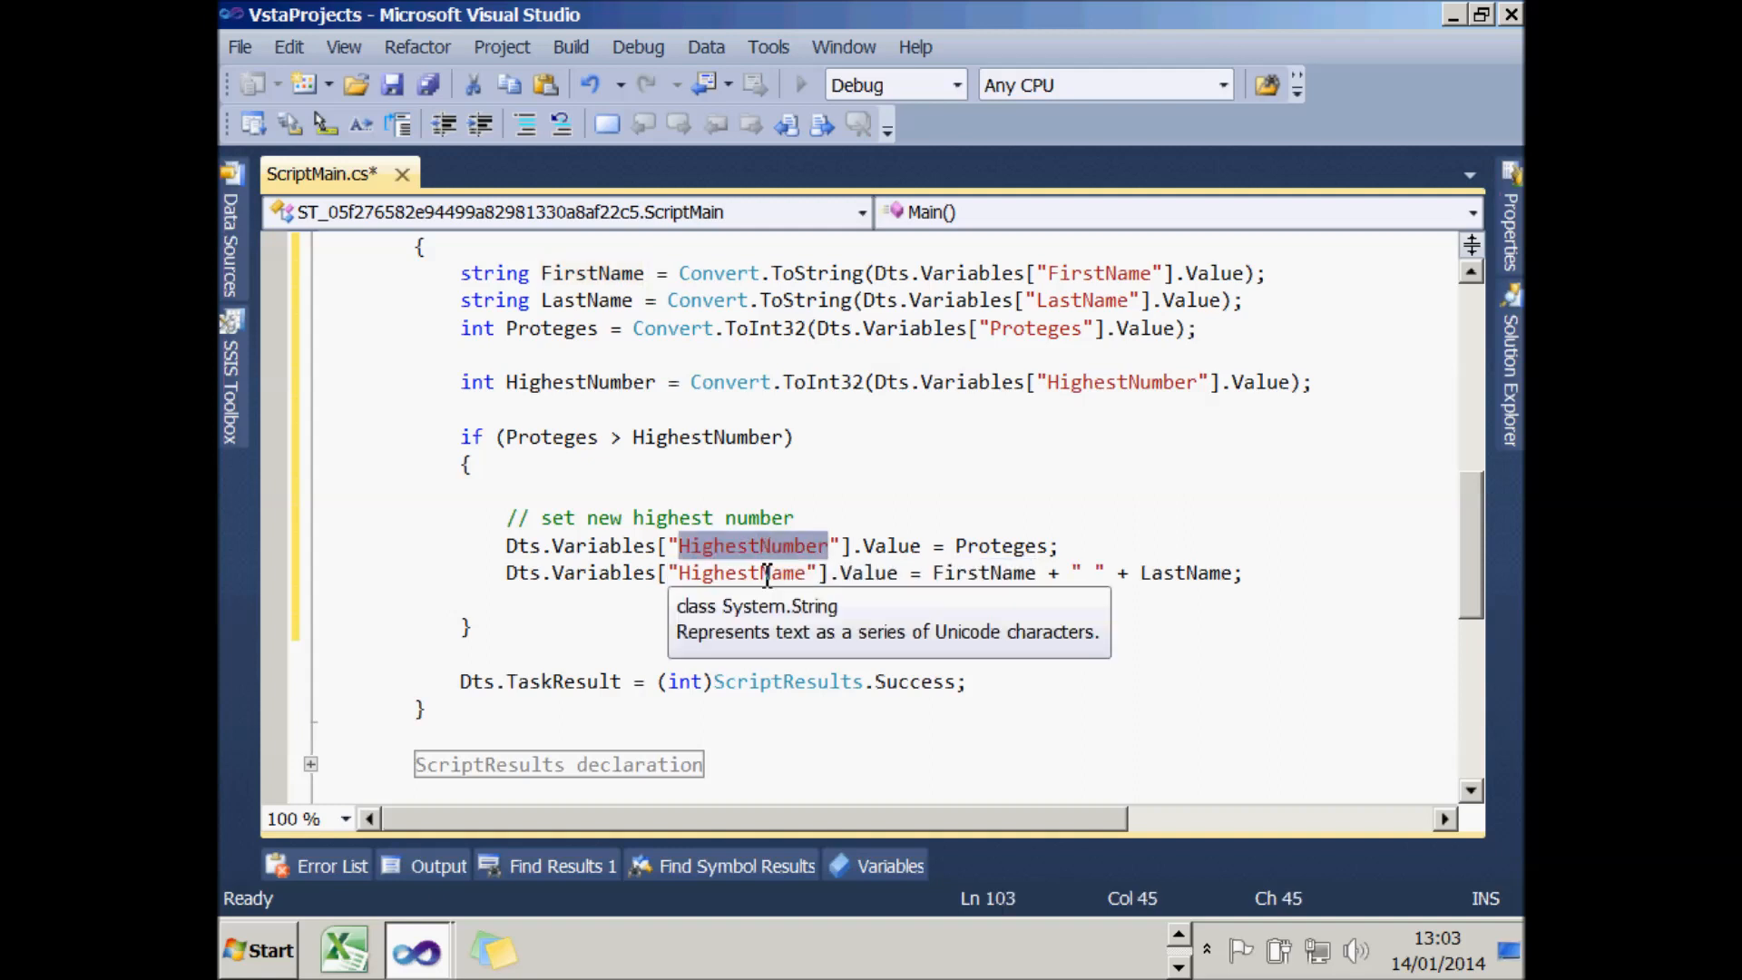
double_click(767, 576)
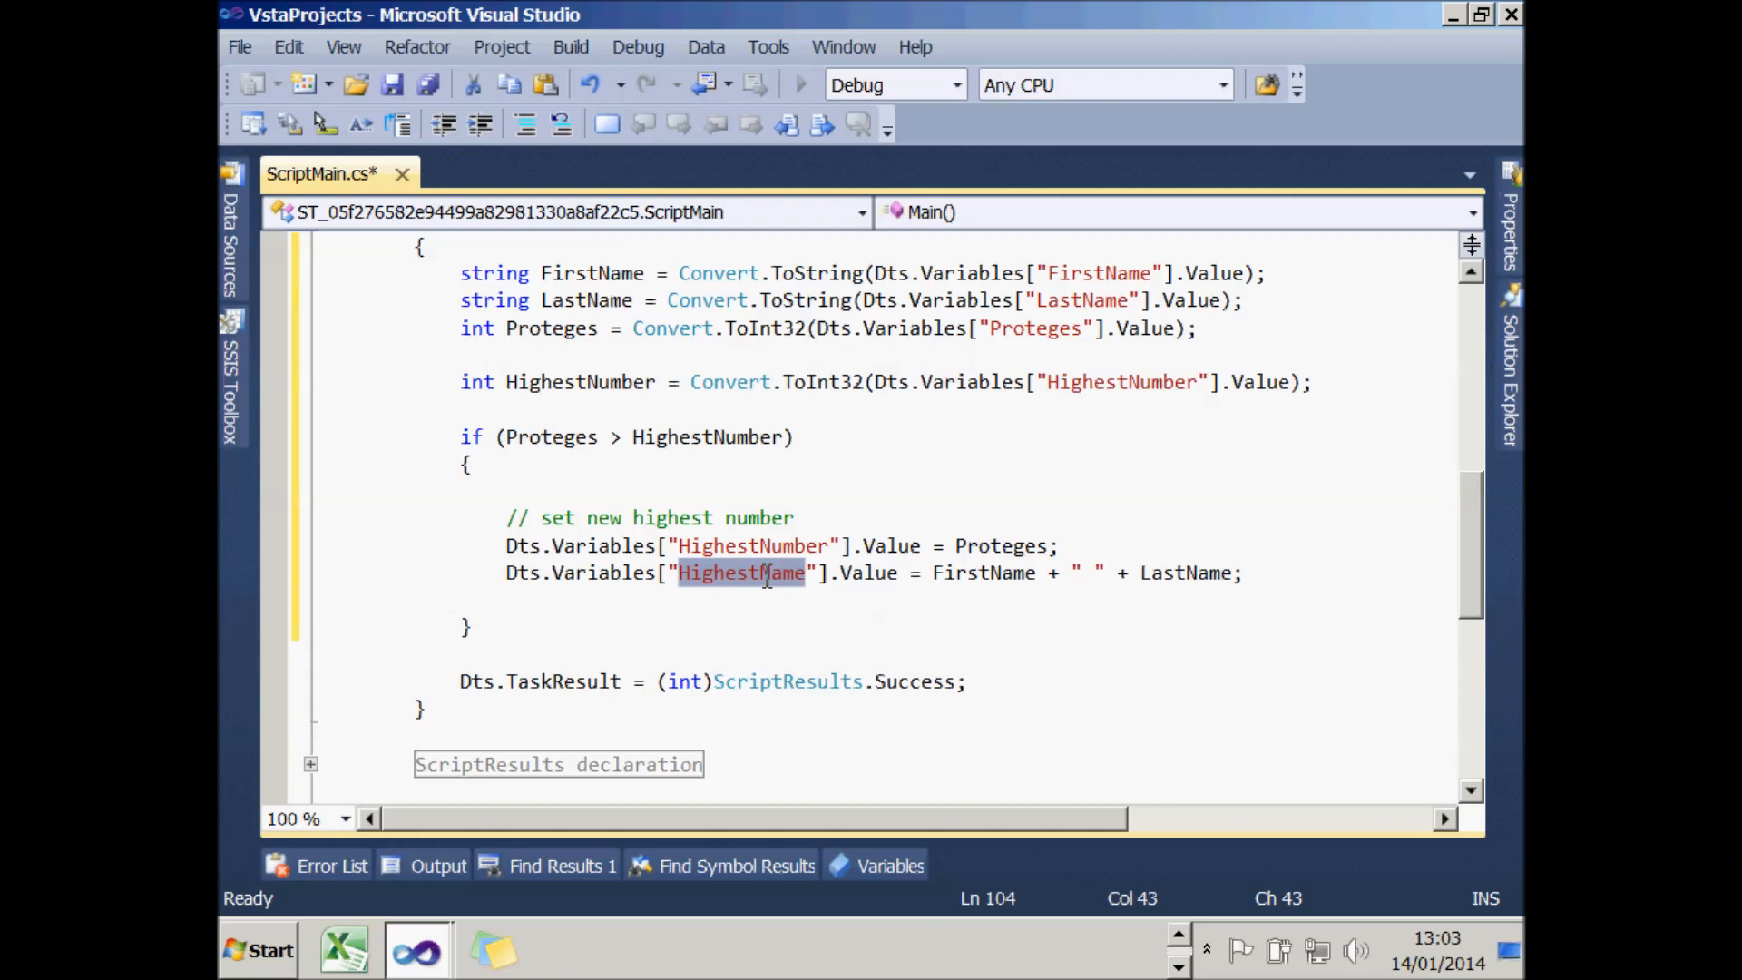
- Close the script editor and accept the Script Task settings to return to the control flow
click(1511, 14)
click(1009, 830)
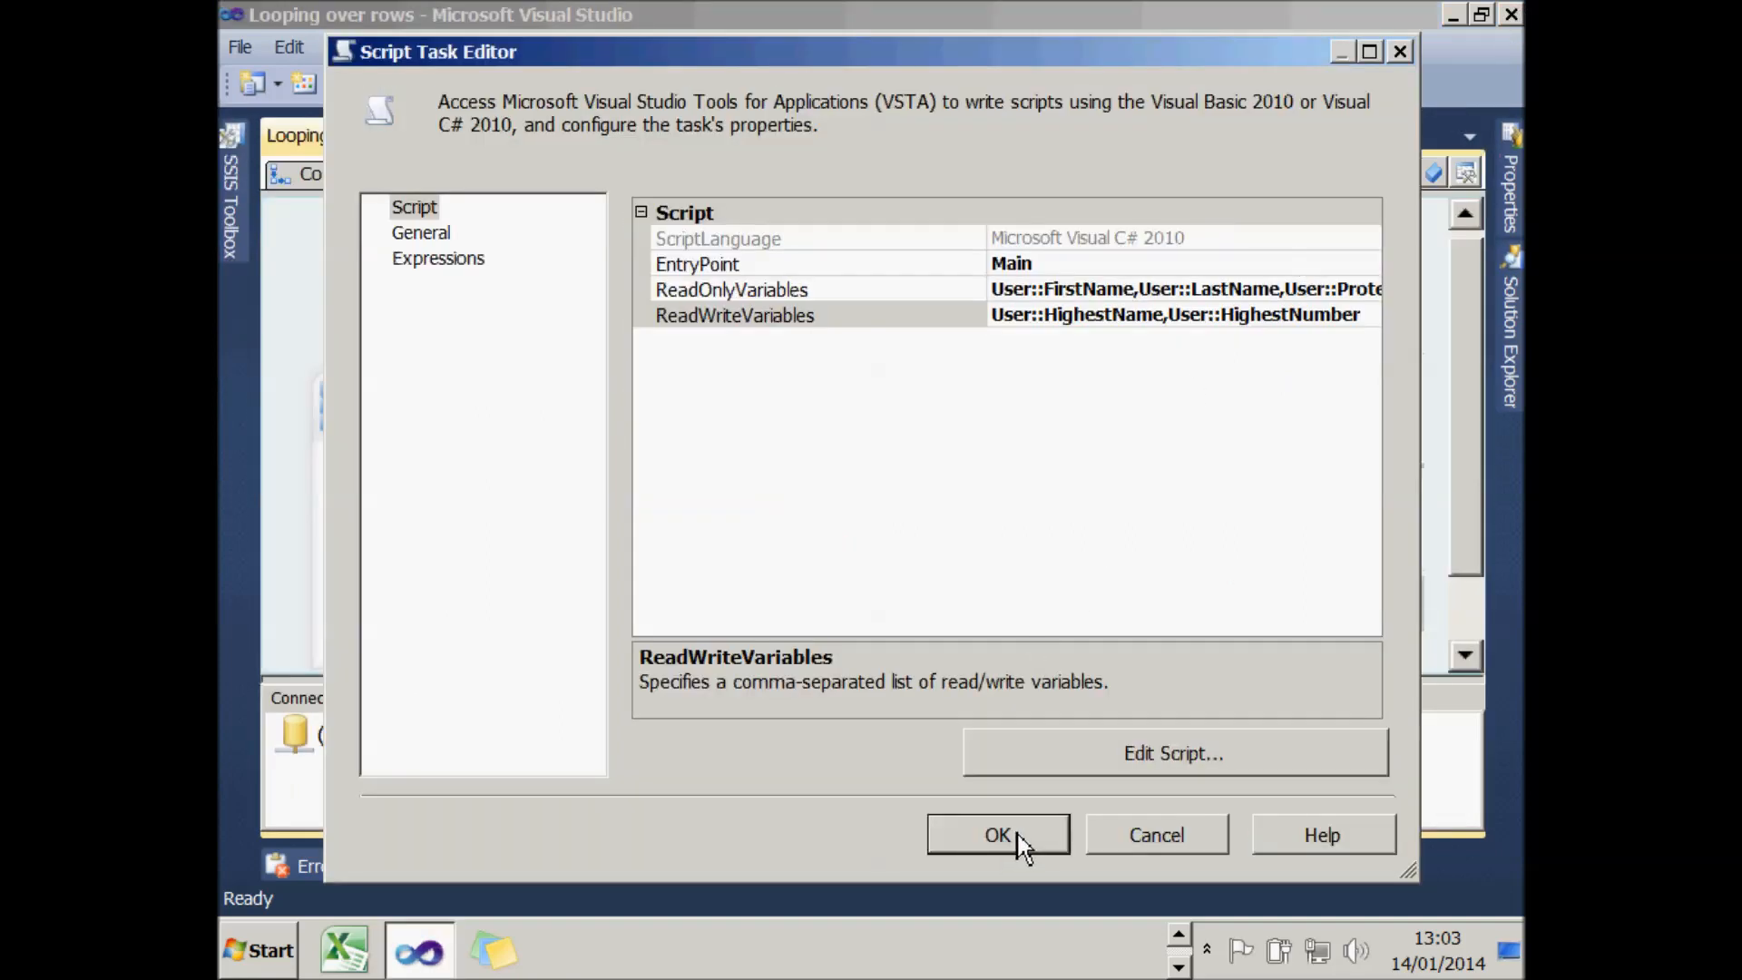
click(1018, 833)
click(1085, 528)
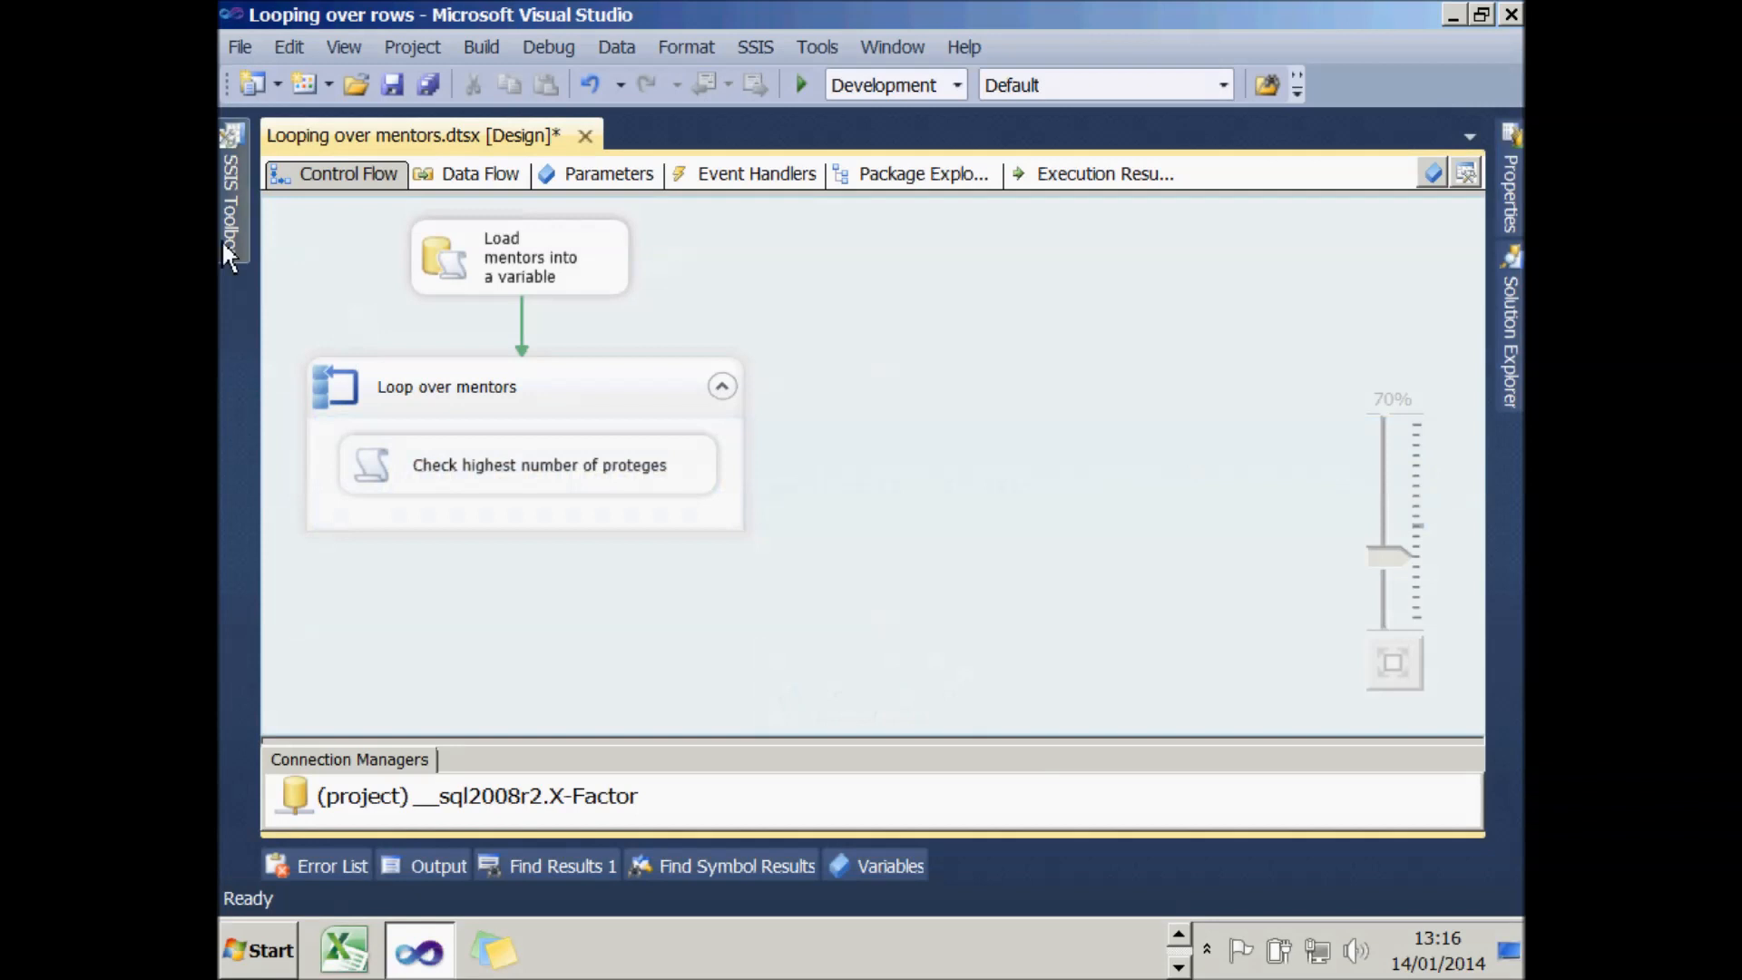
- Add a second Script Task below the Loop over mentors container and connect the container to it with a precedence constraint
mouse_move(222, 239)
drag(334, 511, 442, 610)
click(527, 526)
drag(545, 553, 450, 614)
- Rename the new Script Task as "Display name of busiest mentor"
click(510, 617)
click(488, 626)
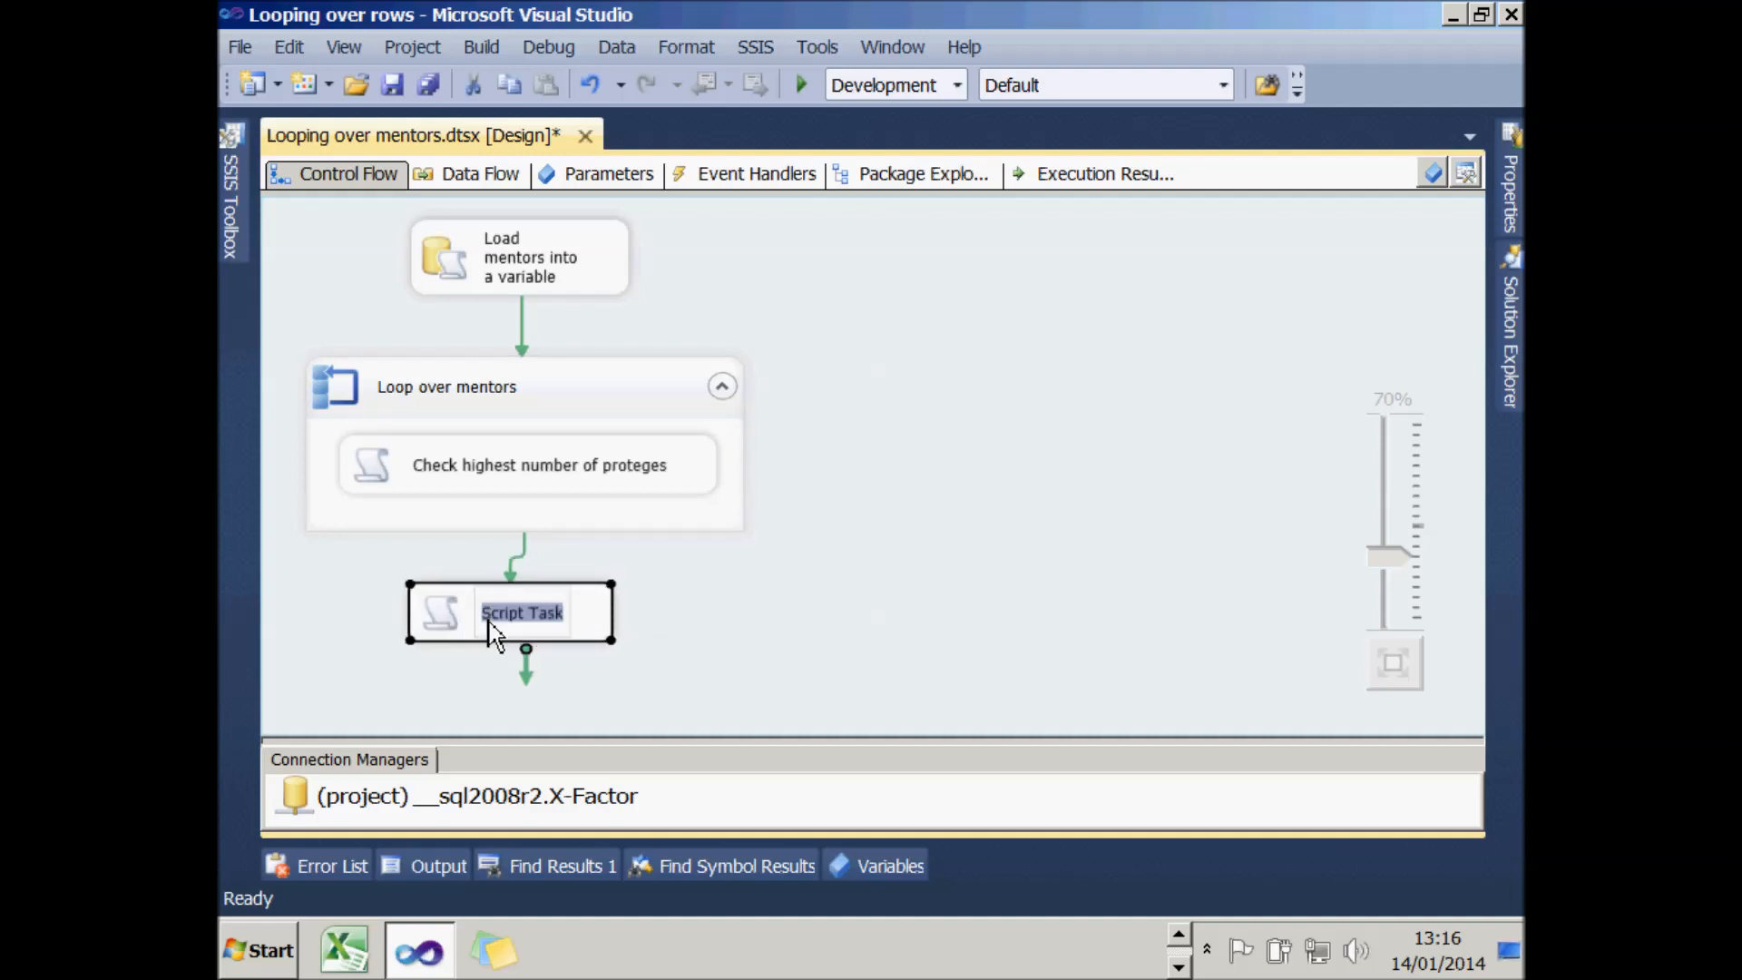
text(Display )
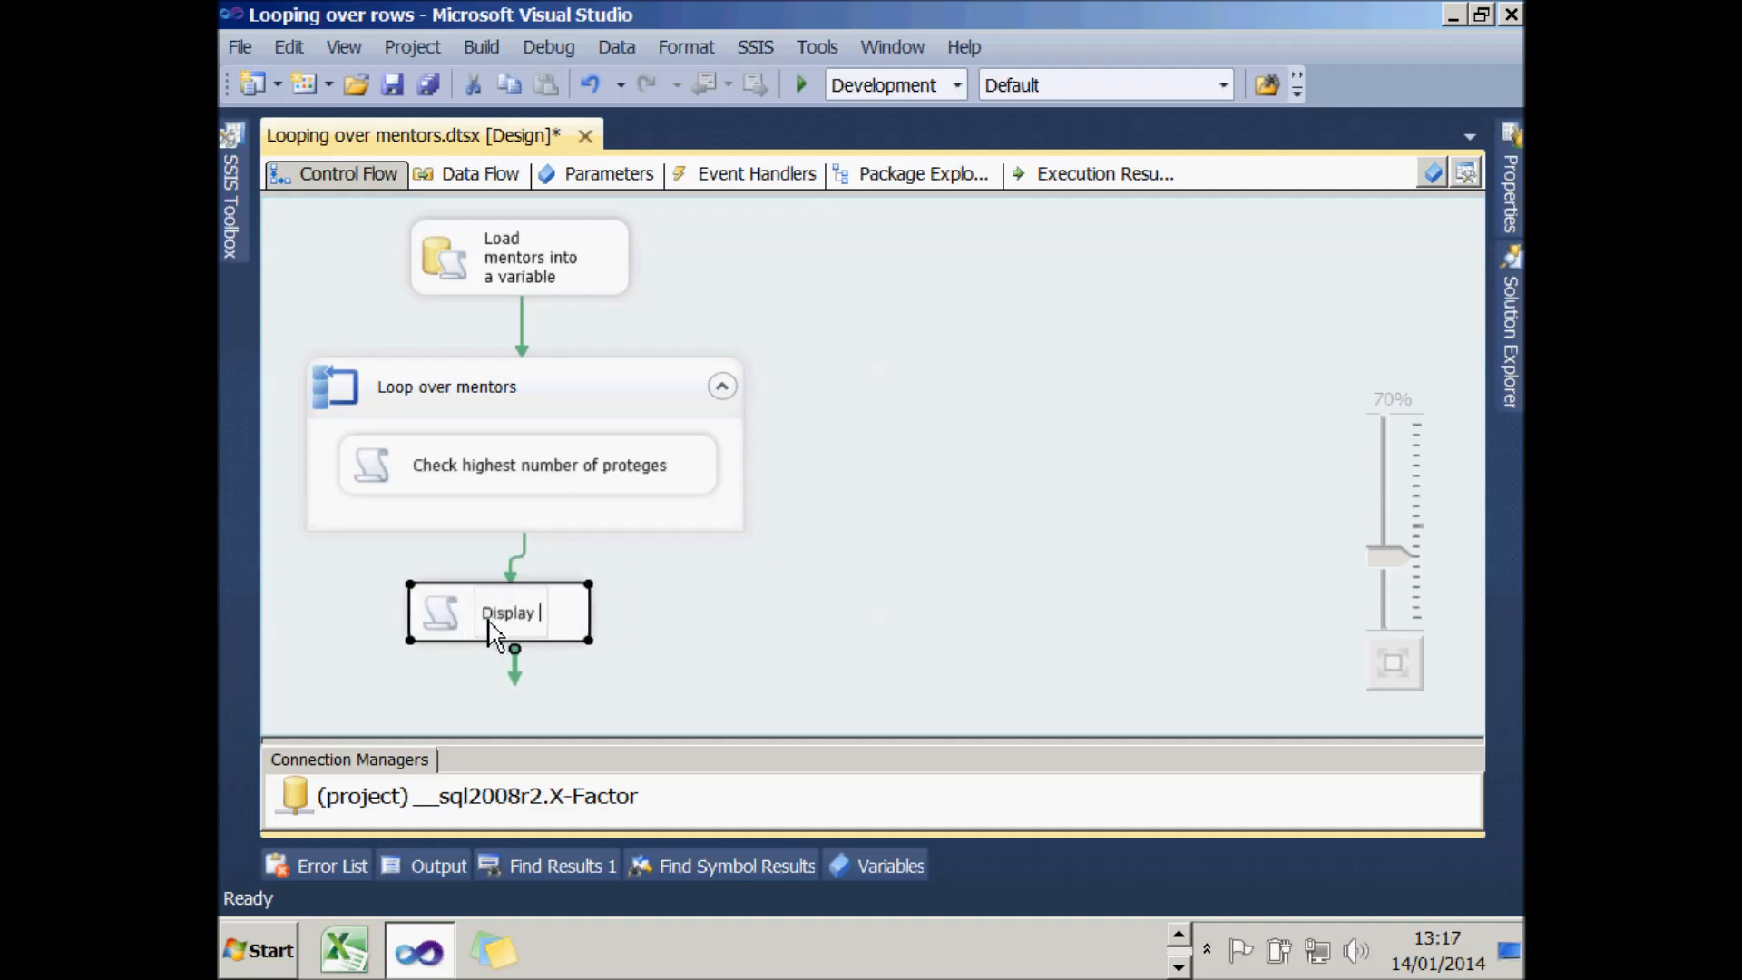
text(name of bus)
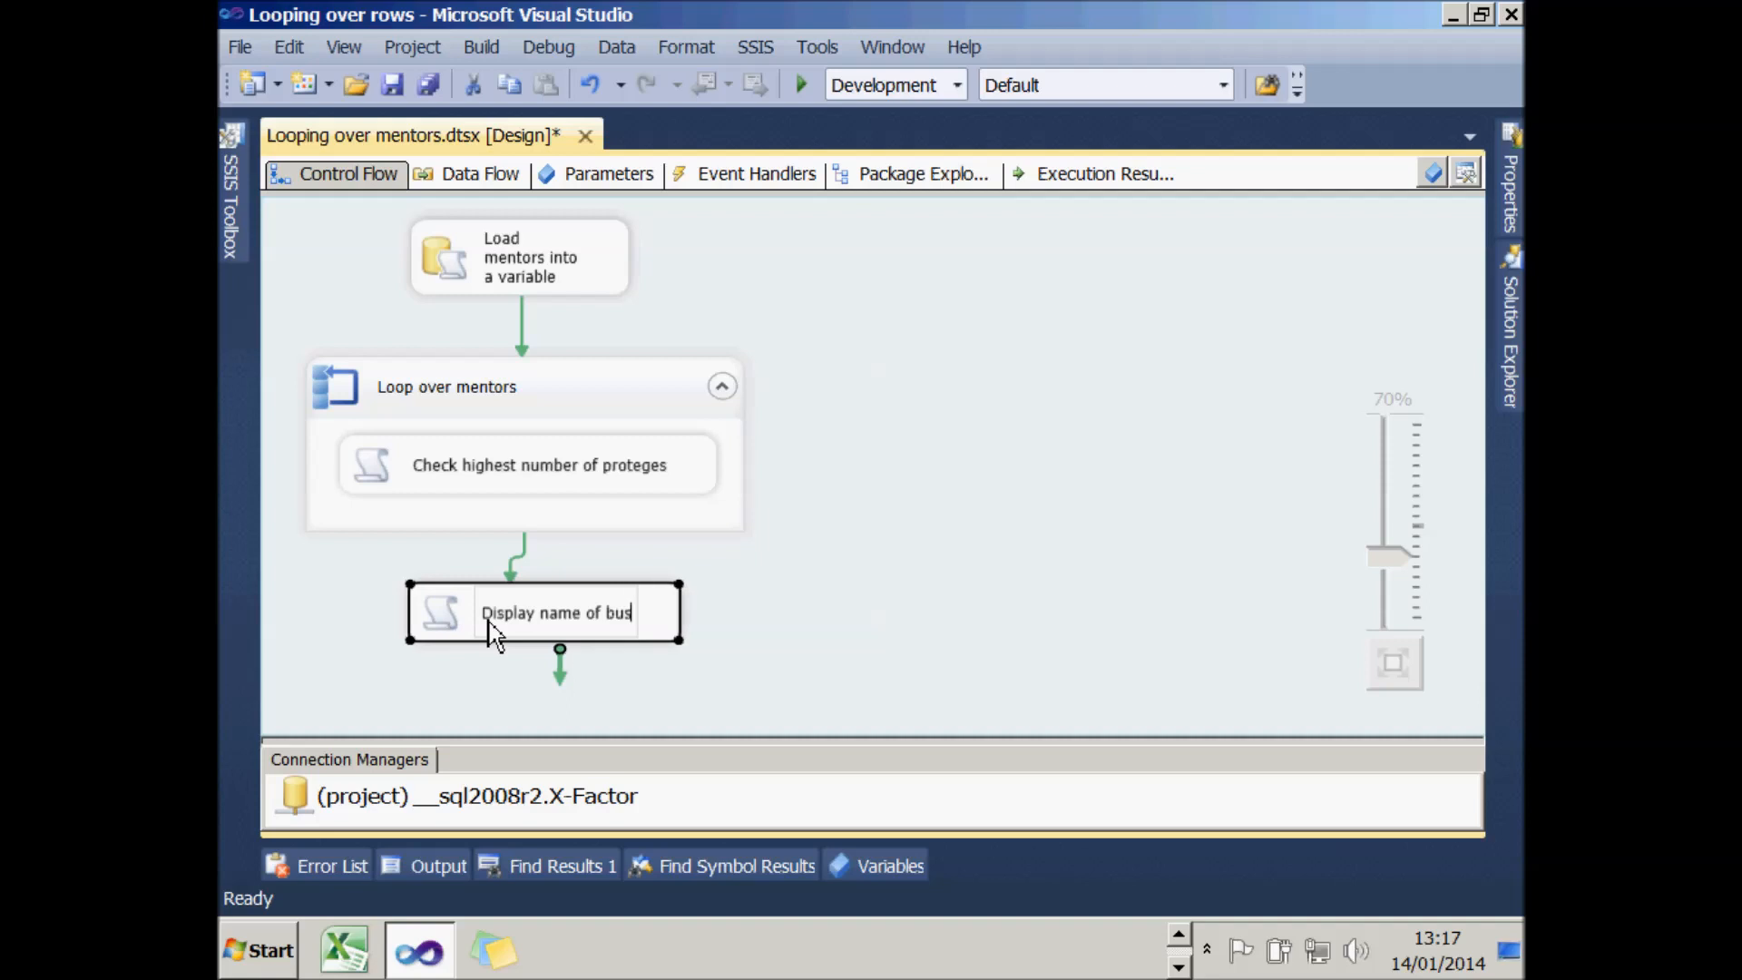
text(iest ment)
text(r)
key(Return)
click(367, 626)
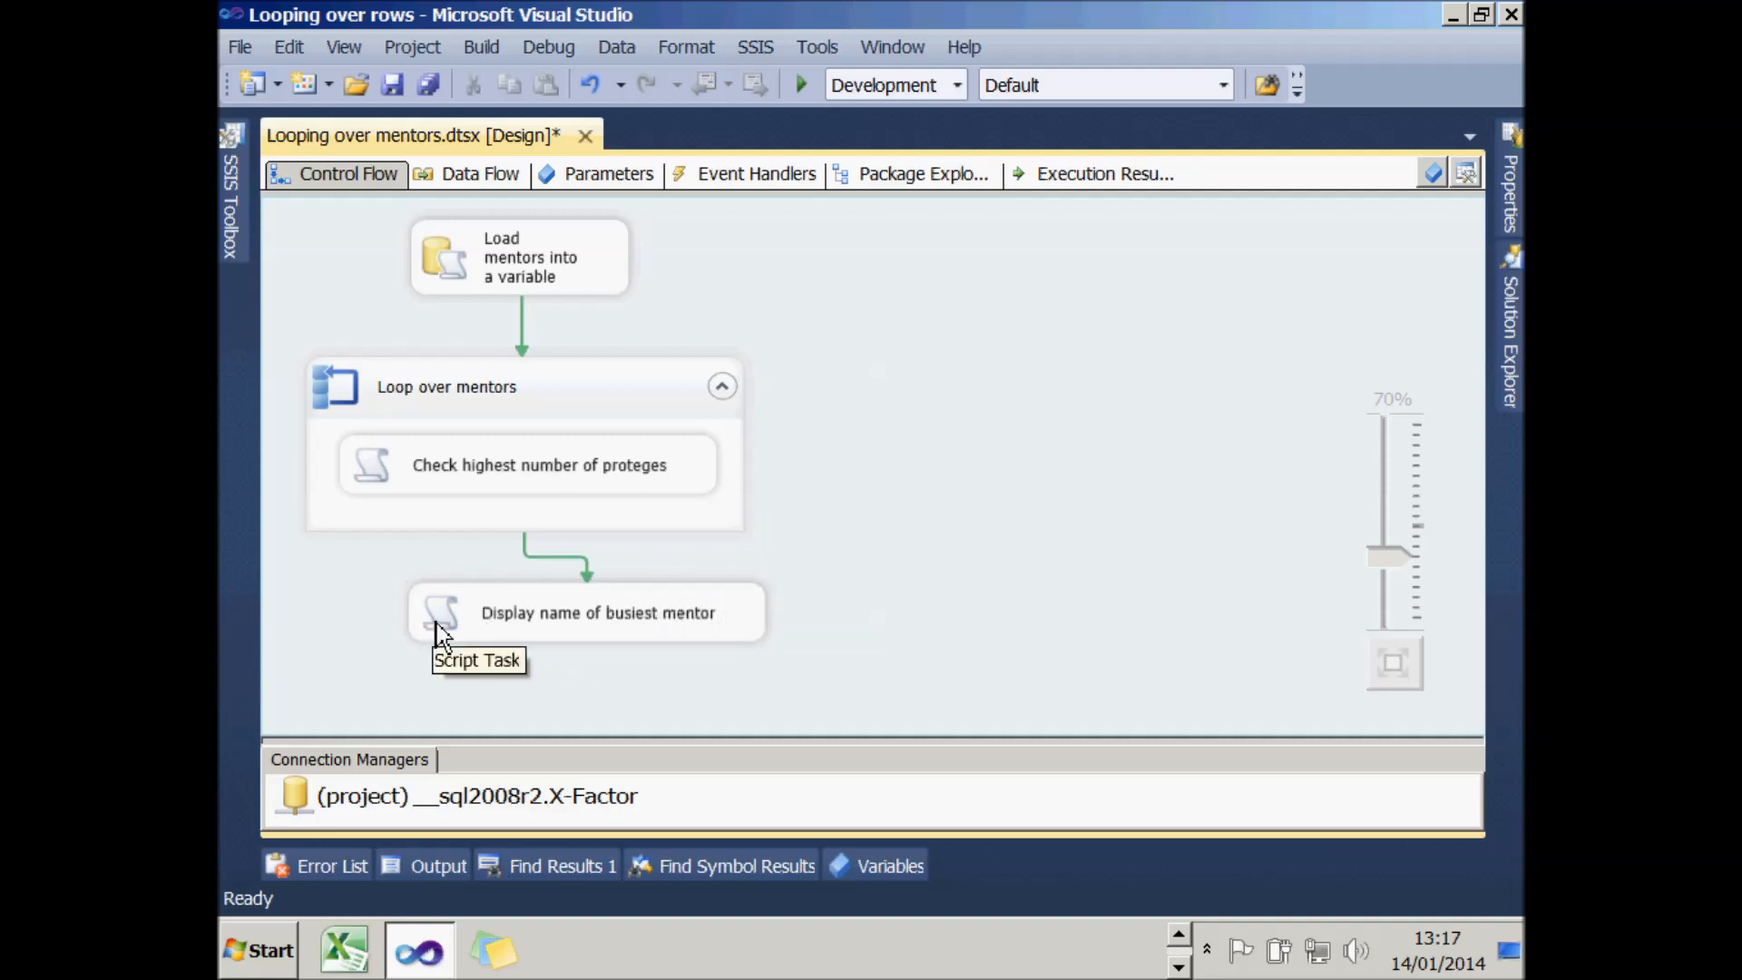
- Give the "Display name of busiest mentor" task read-only access to User::HighestName and User::HighestNumber
double_click(437, 624)
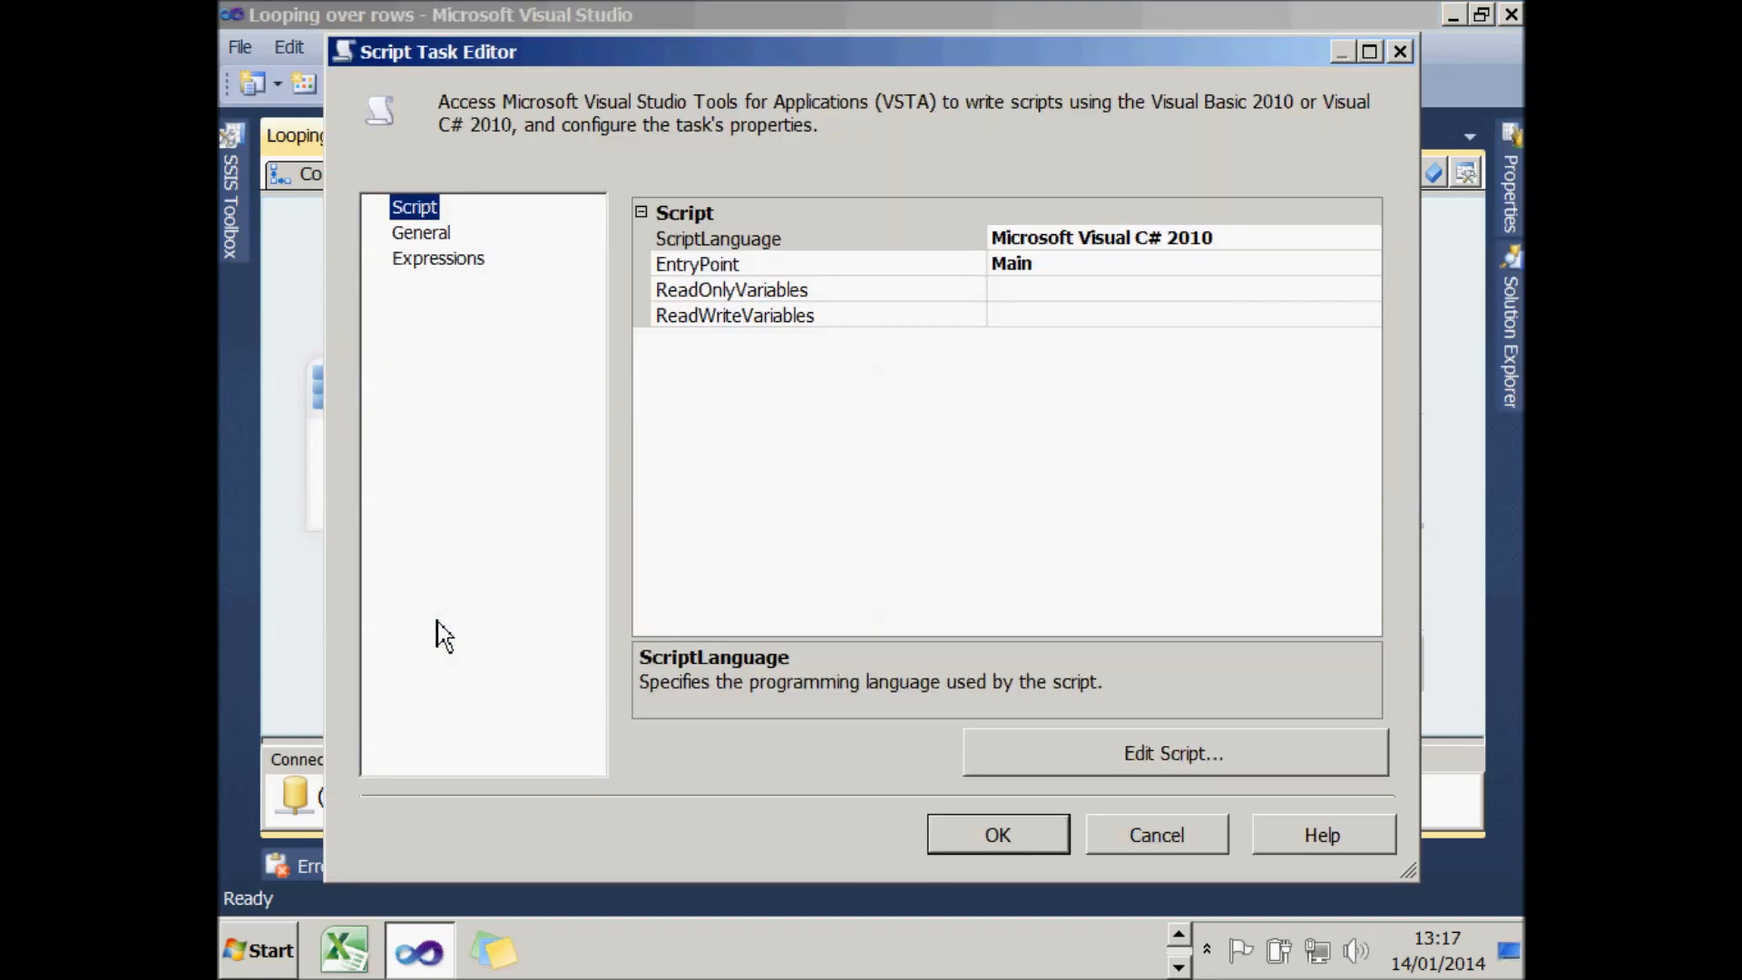
click(1196, 295)
click(1368, 292)
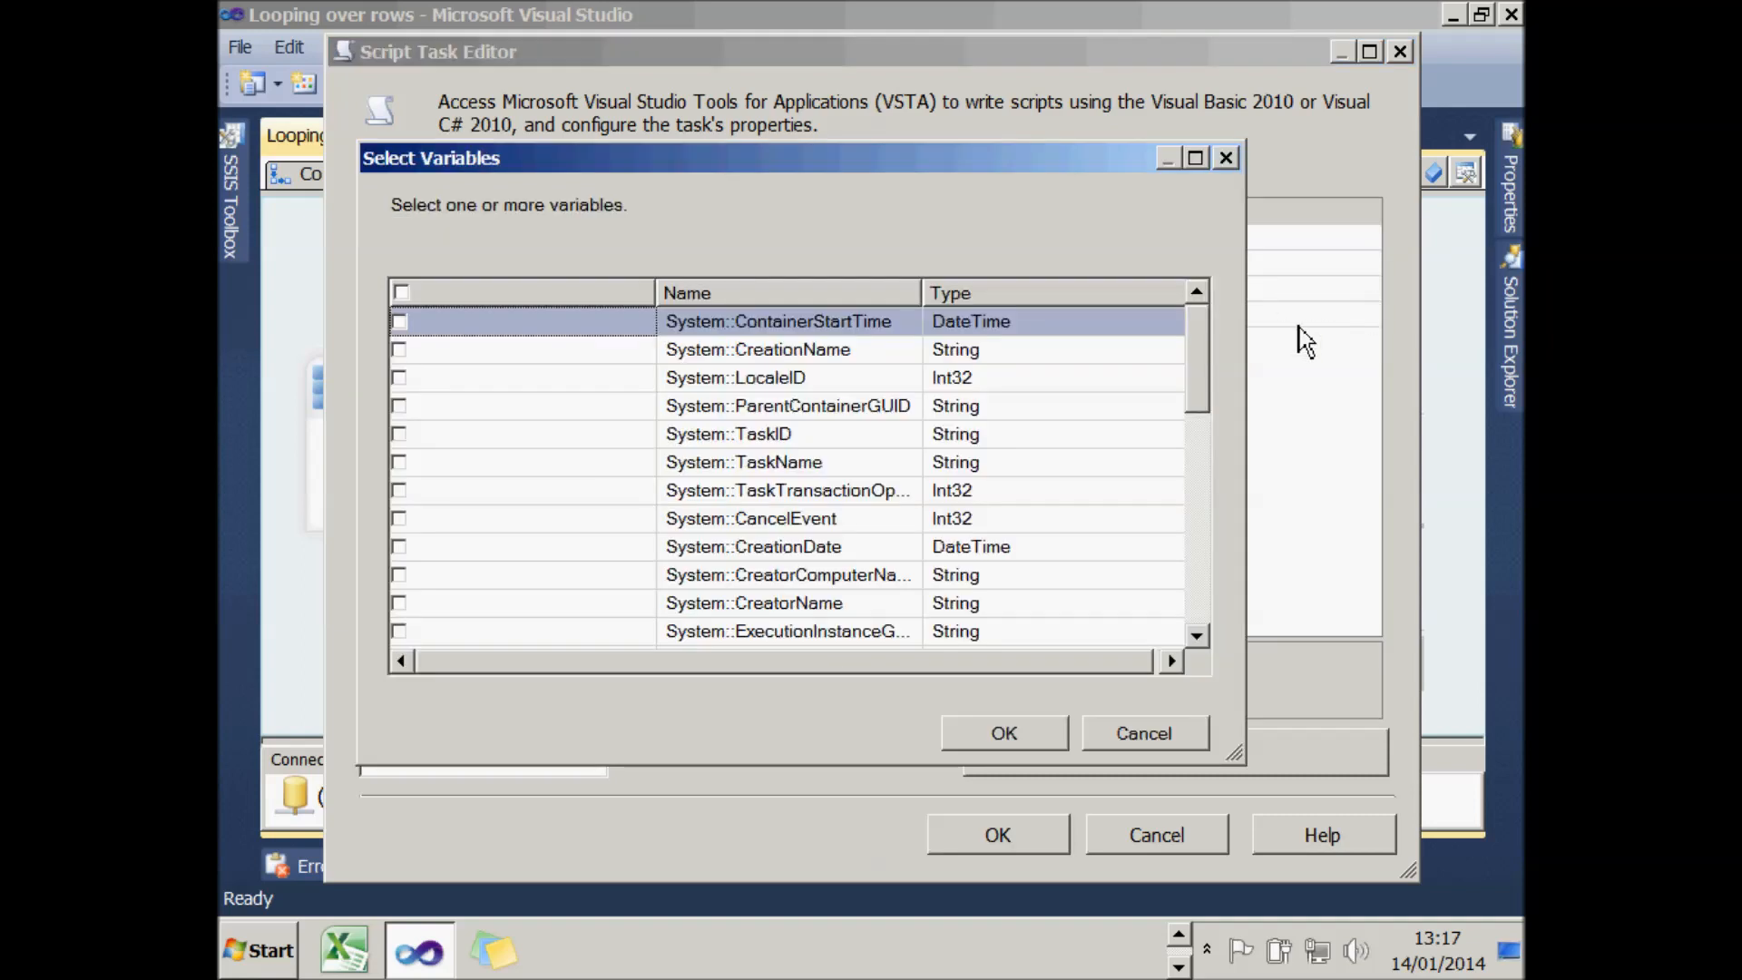
drag(1200, 372, 1187, 437)
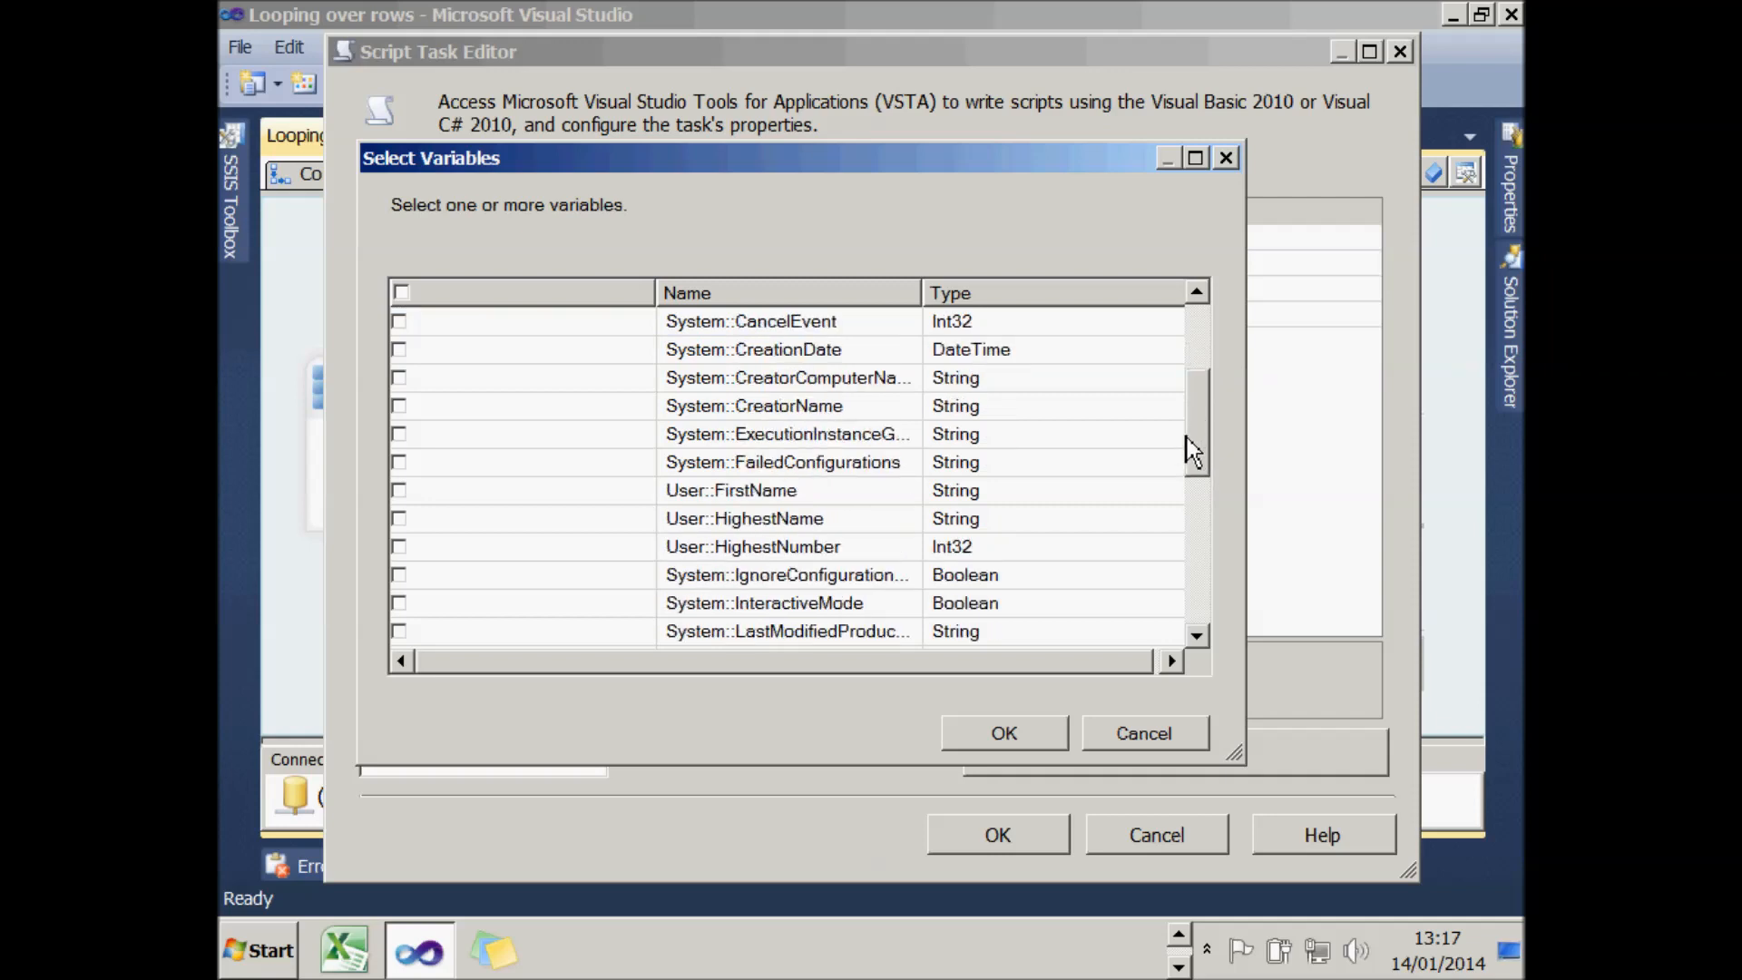
click(401, 526)
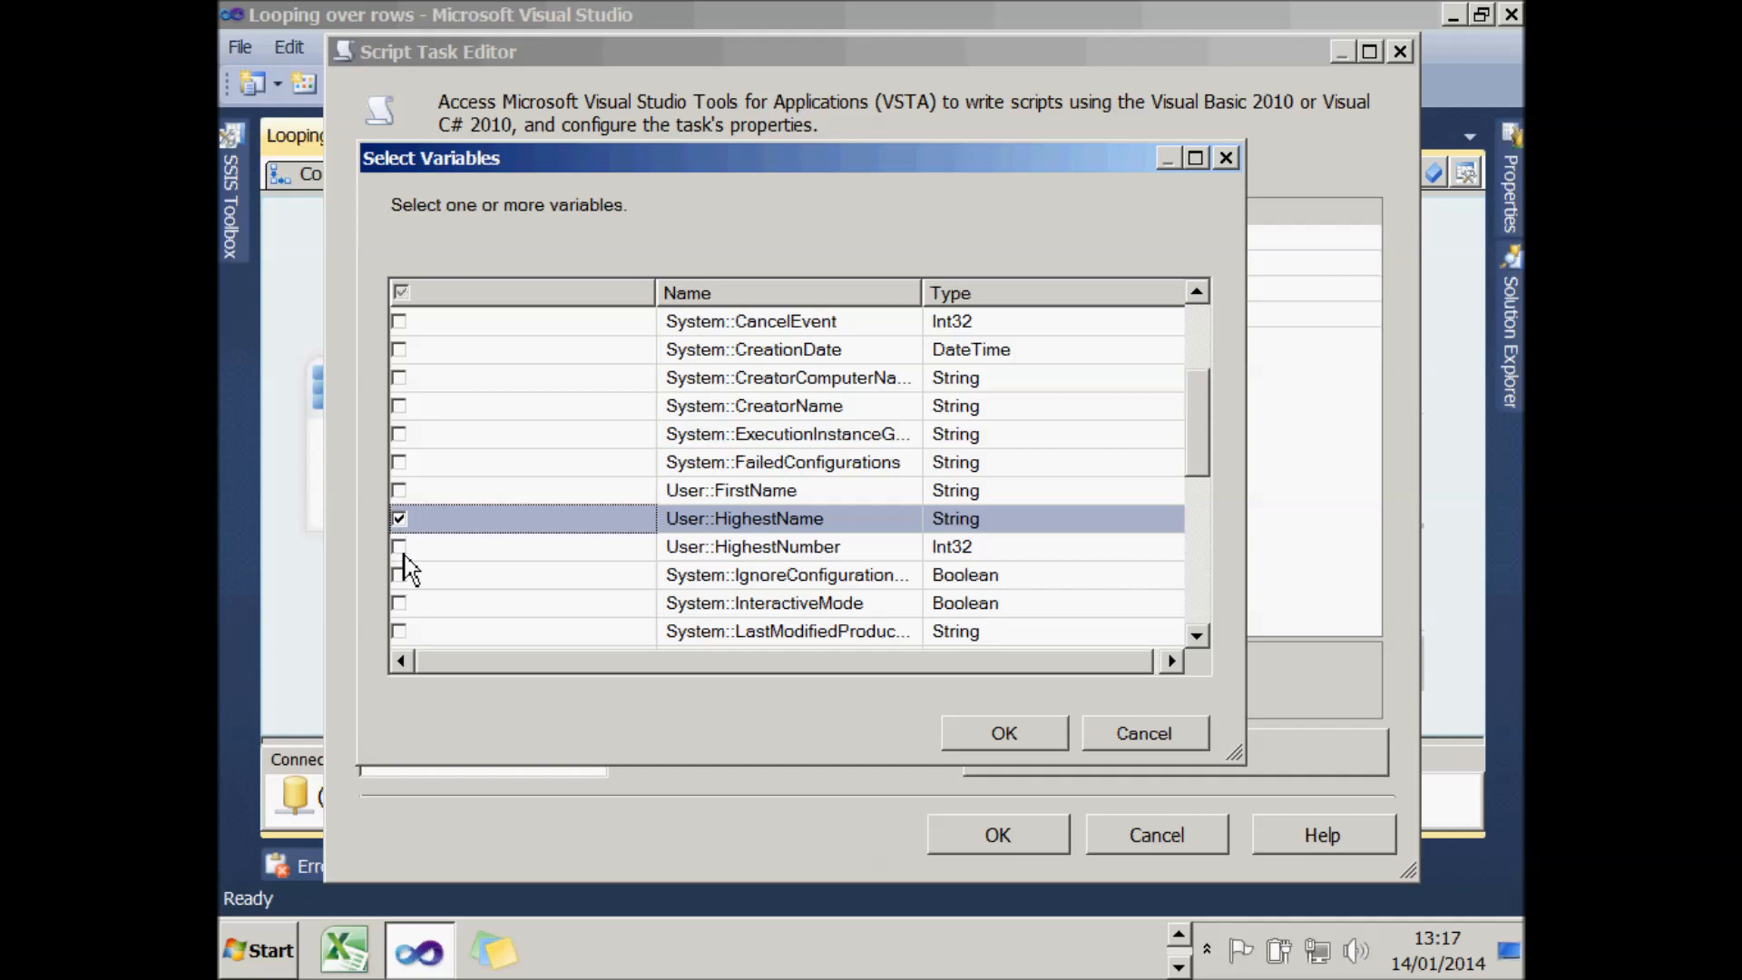
click(401, 548)
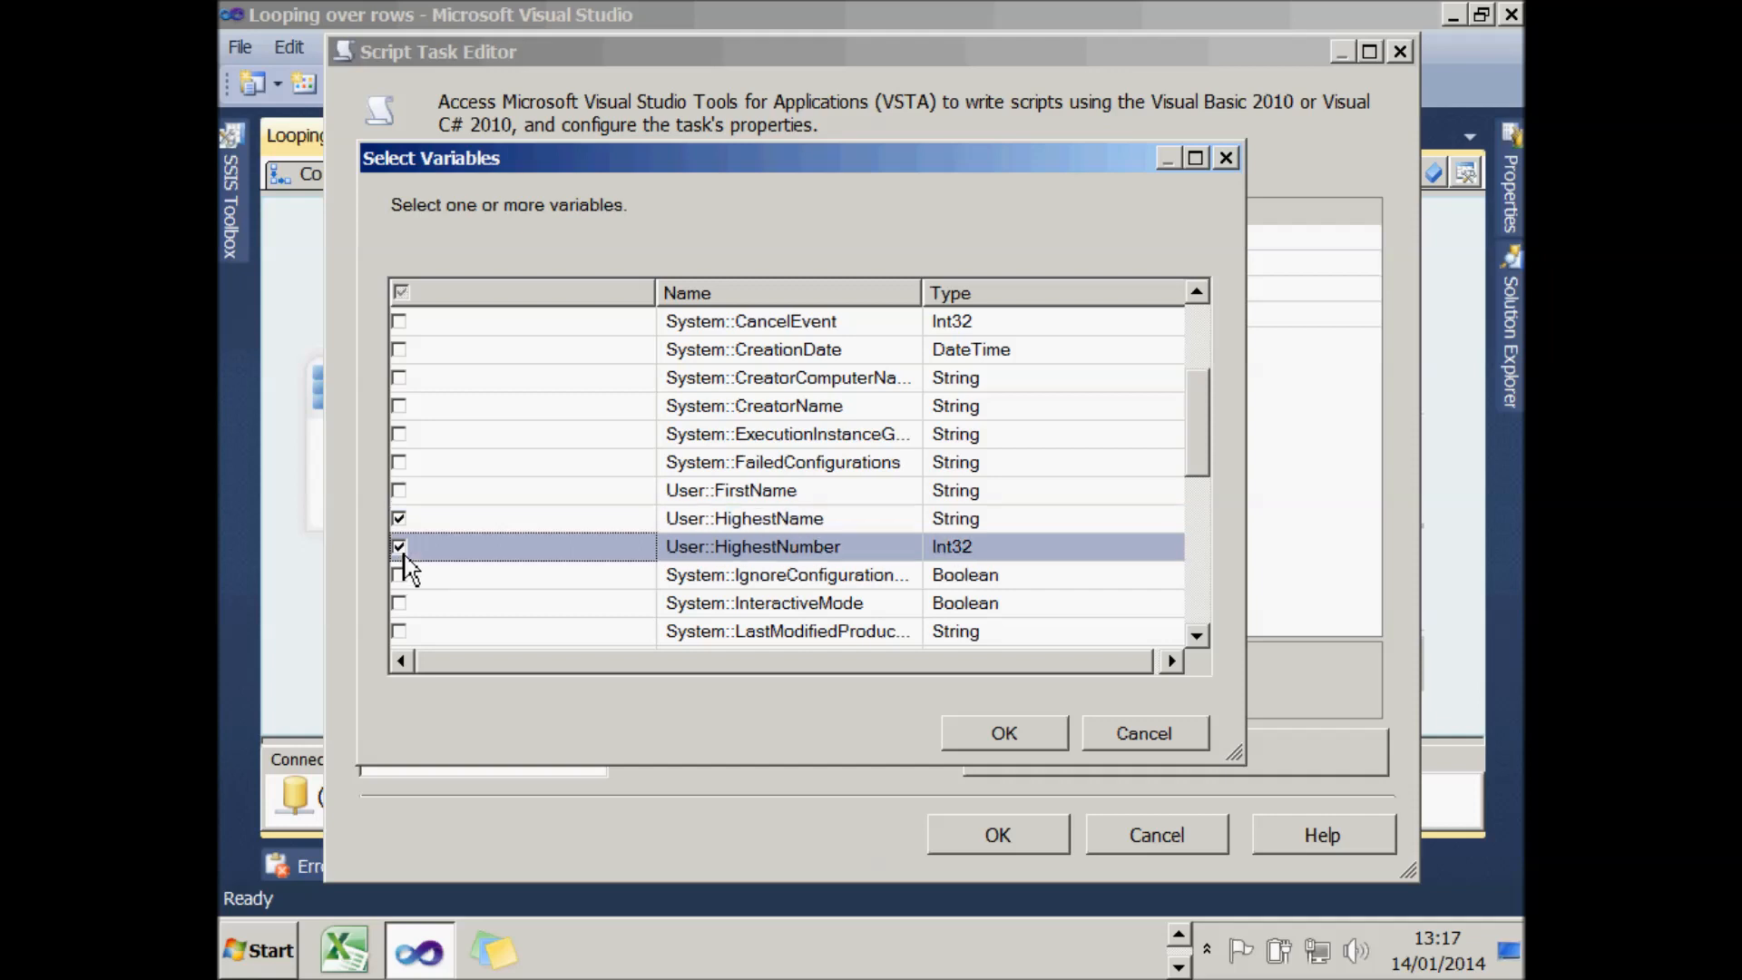
click(1029, 738)
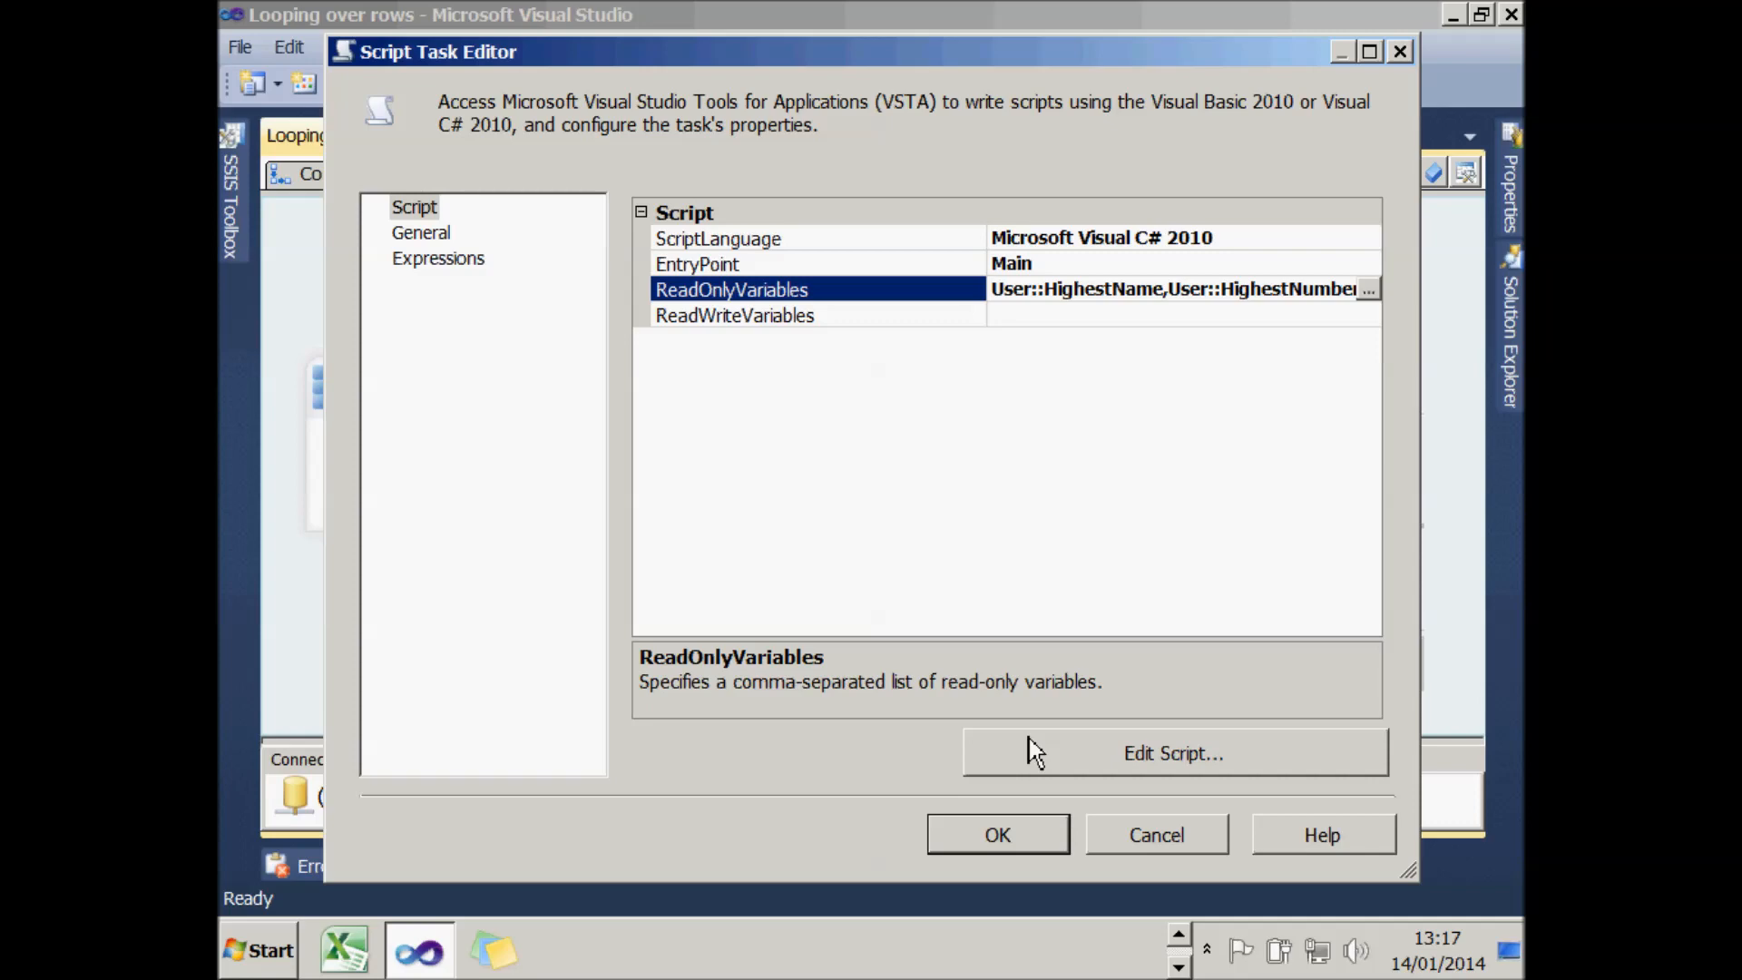
- Script the "Display name of busiest mentor" task's Main method to read HighestName and HighestNumber and show them as the busiest mentor in a message box
click(1029, 744)
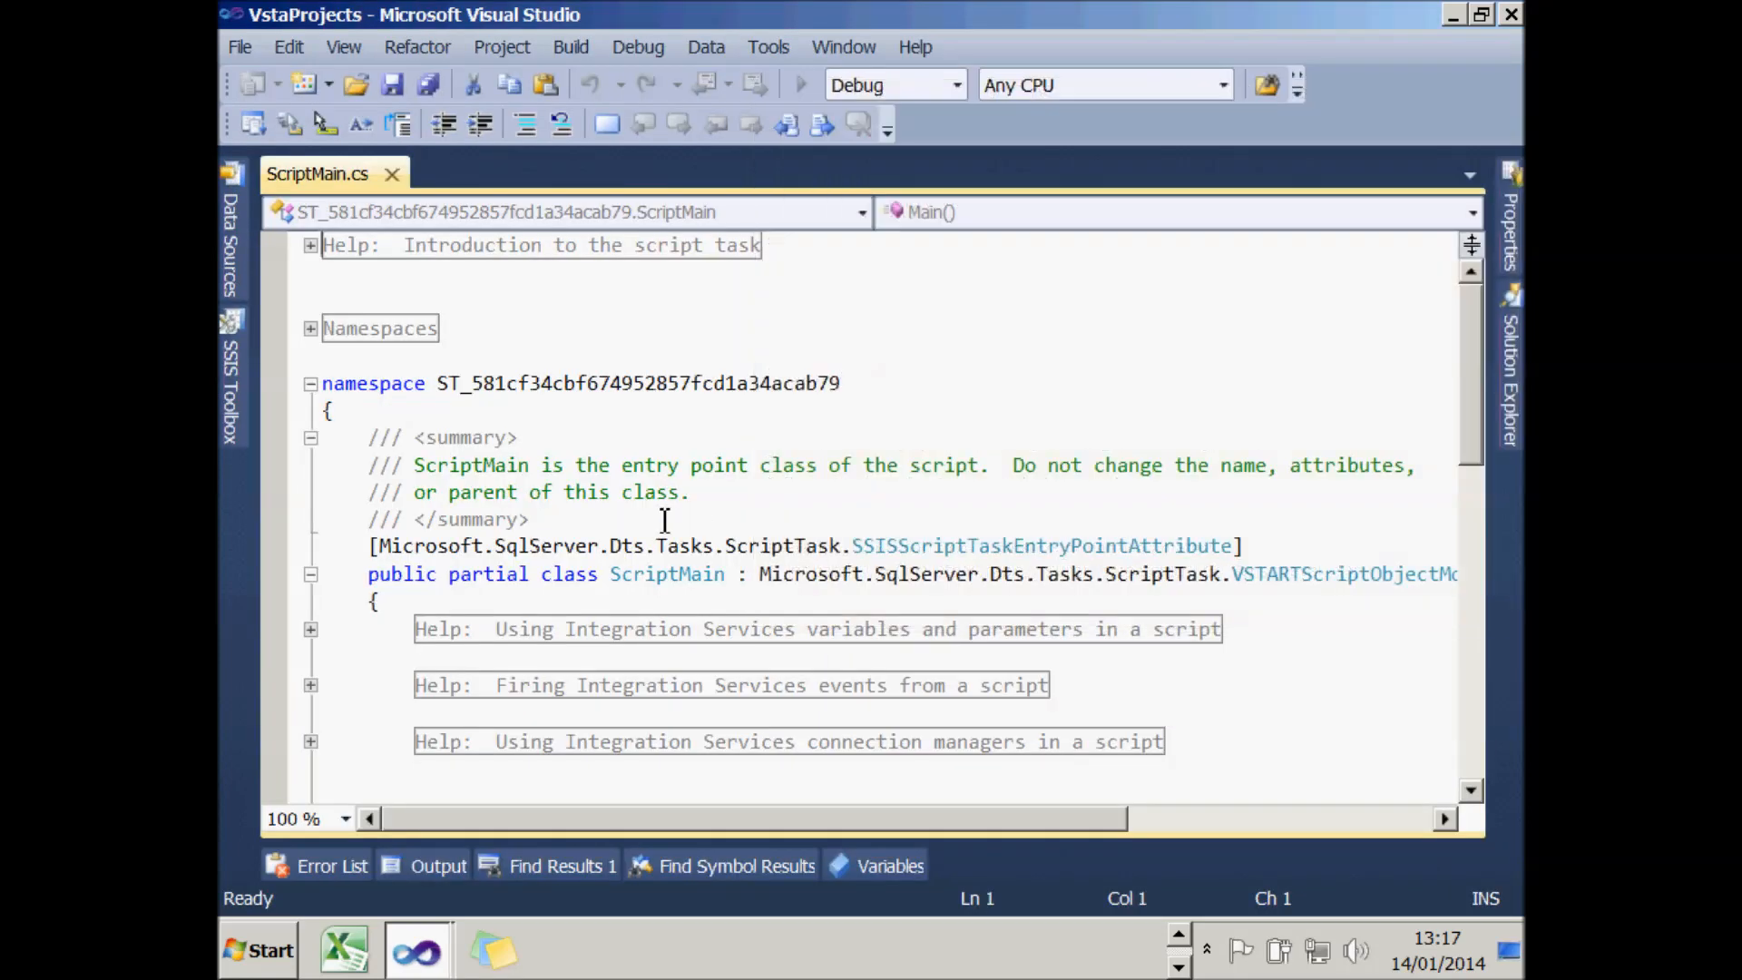
click(665, 520)
scroll(665, 520, down, 5)
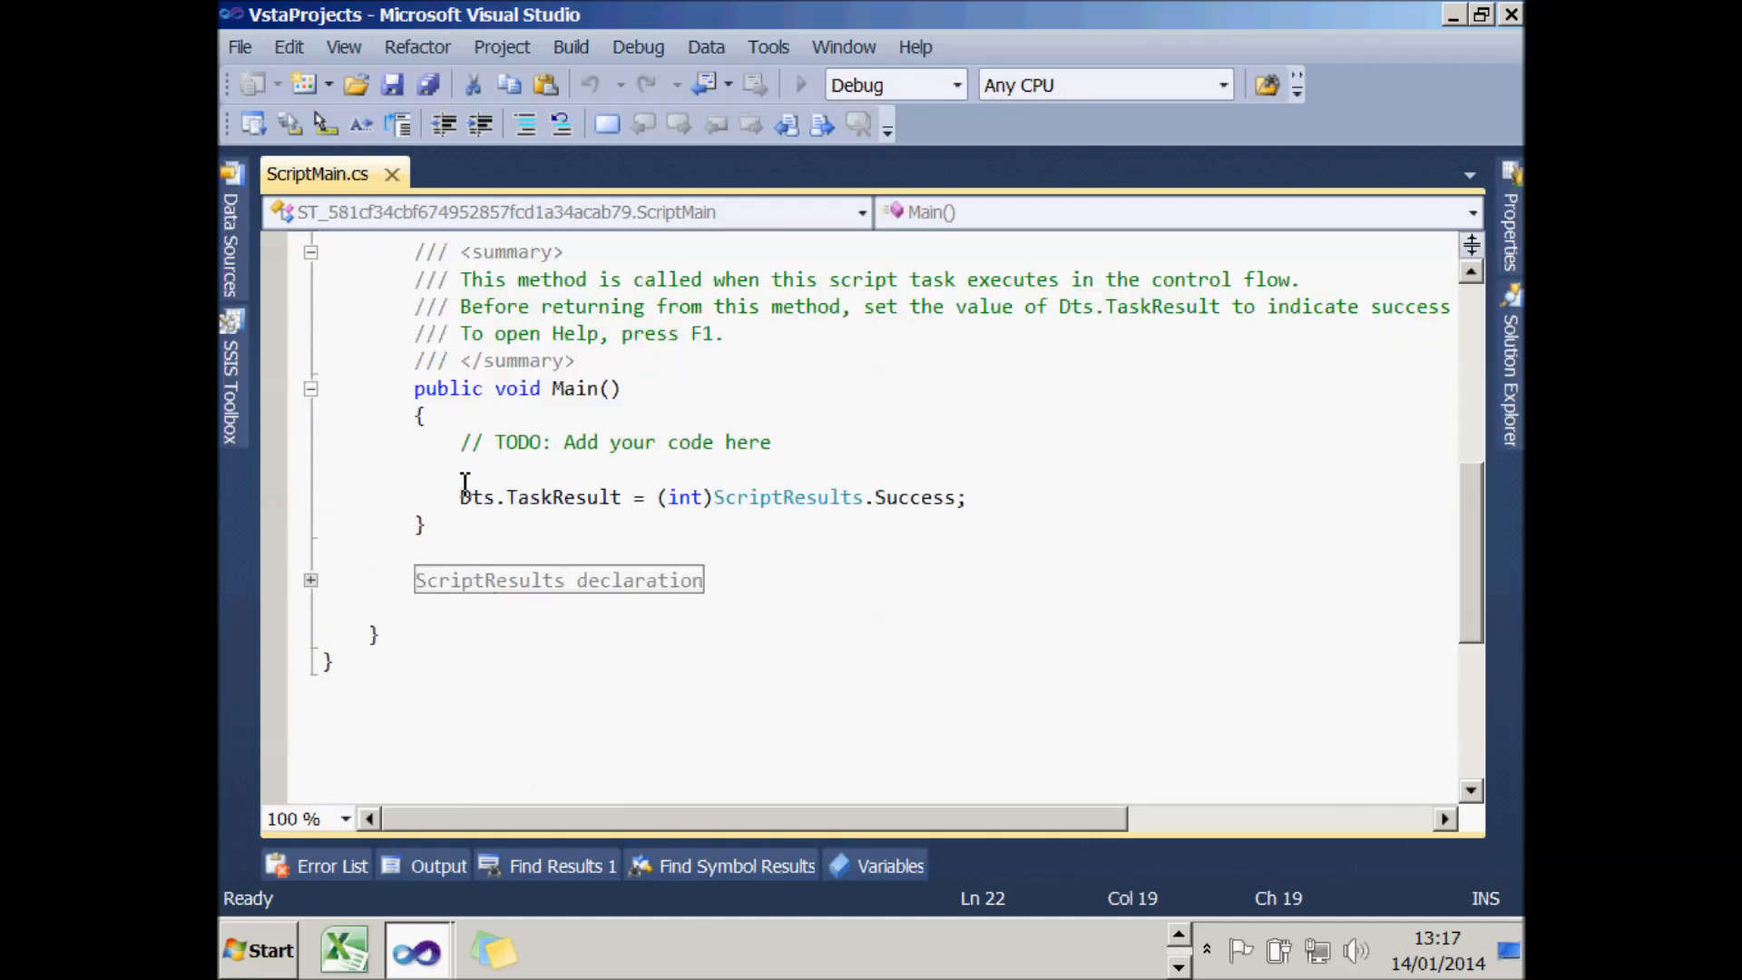
drag(464, 442, 793, 448)
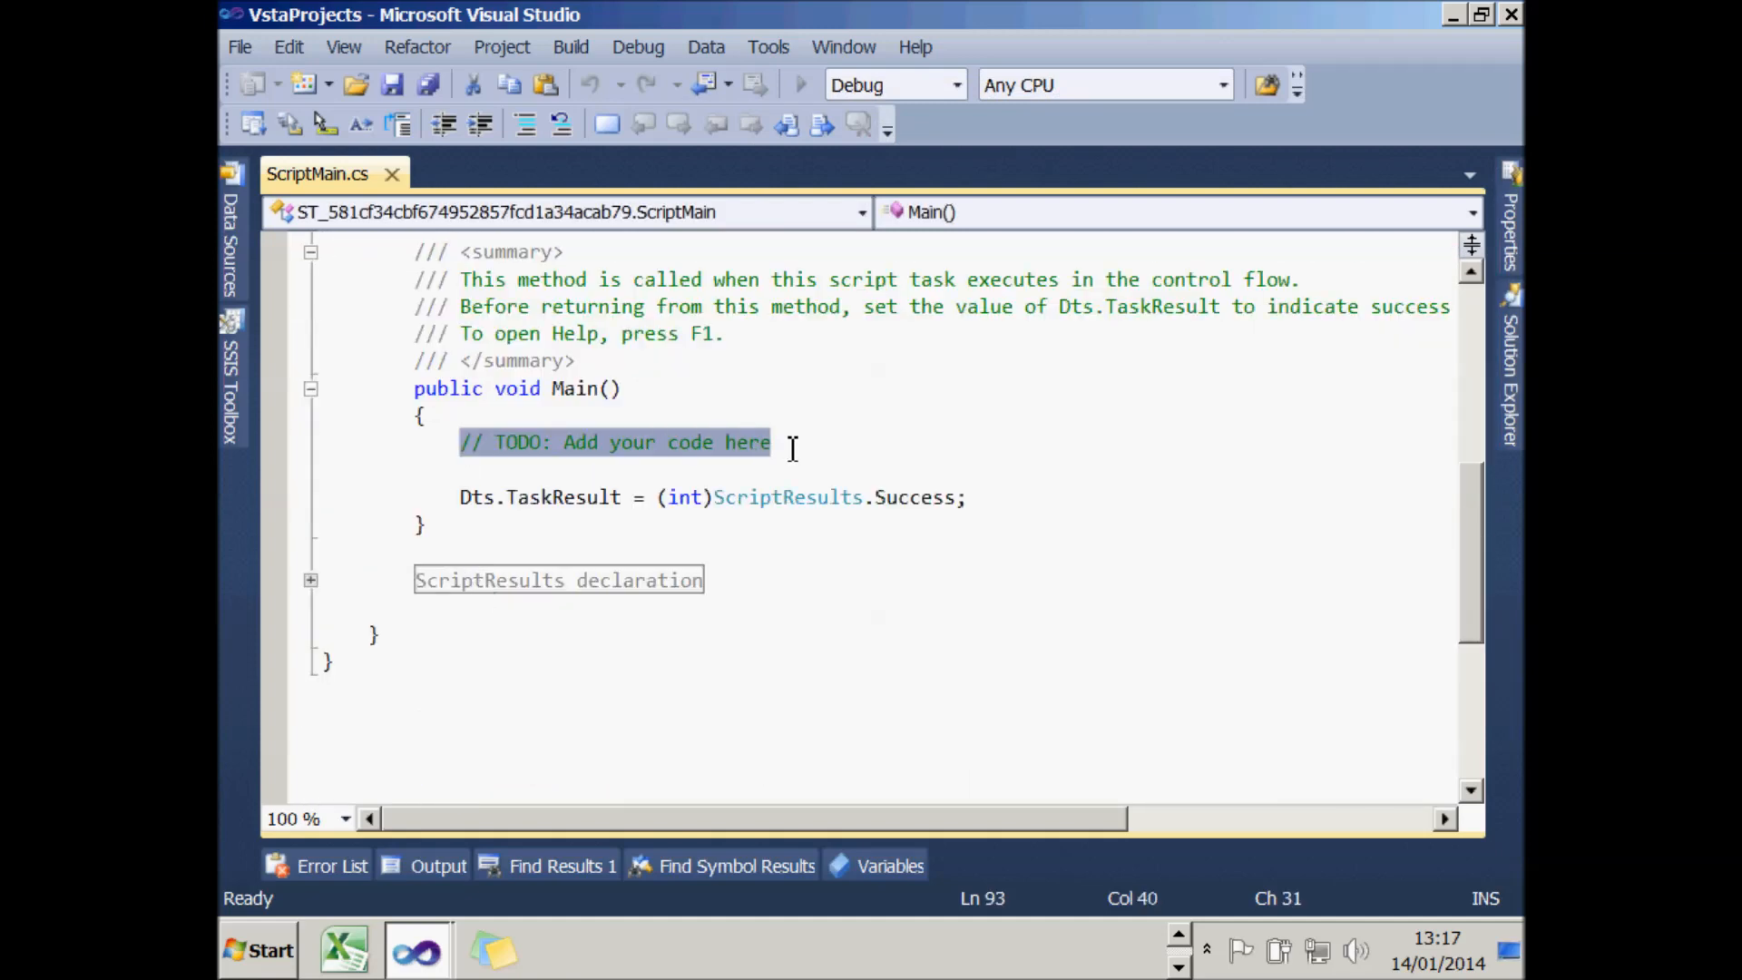
key(Delete)
text(// read in value of two variables passed in string HighestName = Convert.ToString(Dts.Variables["HighestName"].Value); int HighestNumber = Convert.ToInt32(Dts.Variables["HighestNumber"].Value);  // display name of busiest mentor MessageBox.Show("Busiest mentor is " + HighestName +     " with " + HighestNumber.ToString() + " proteges");)
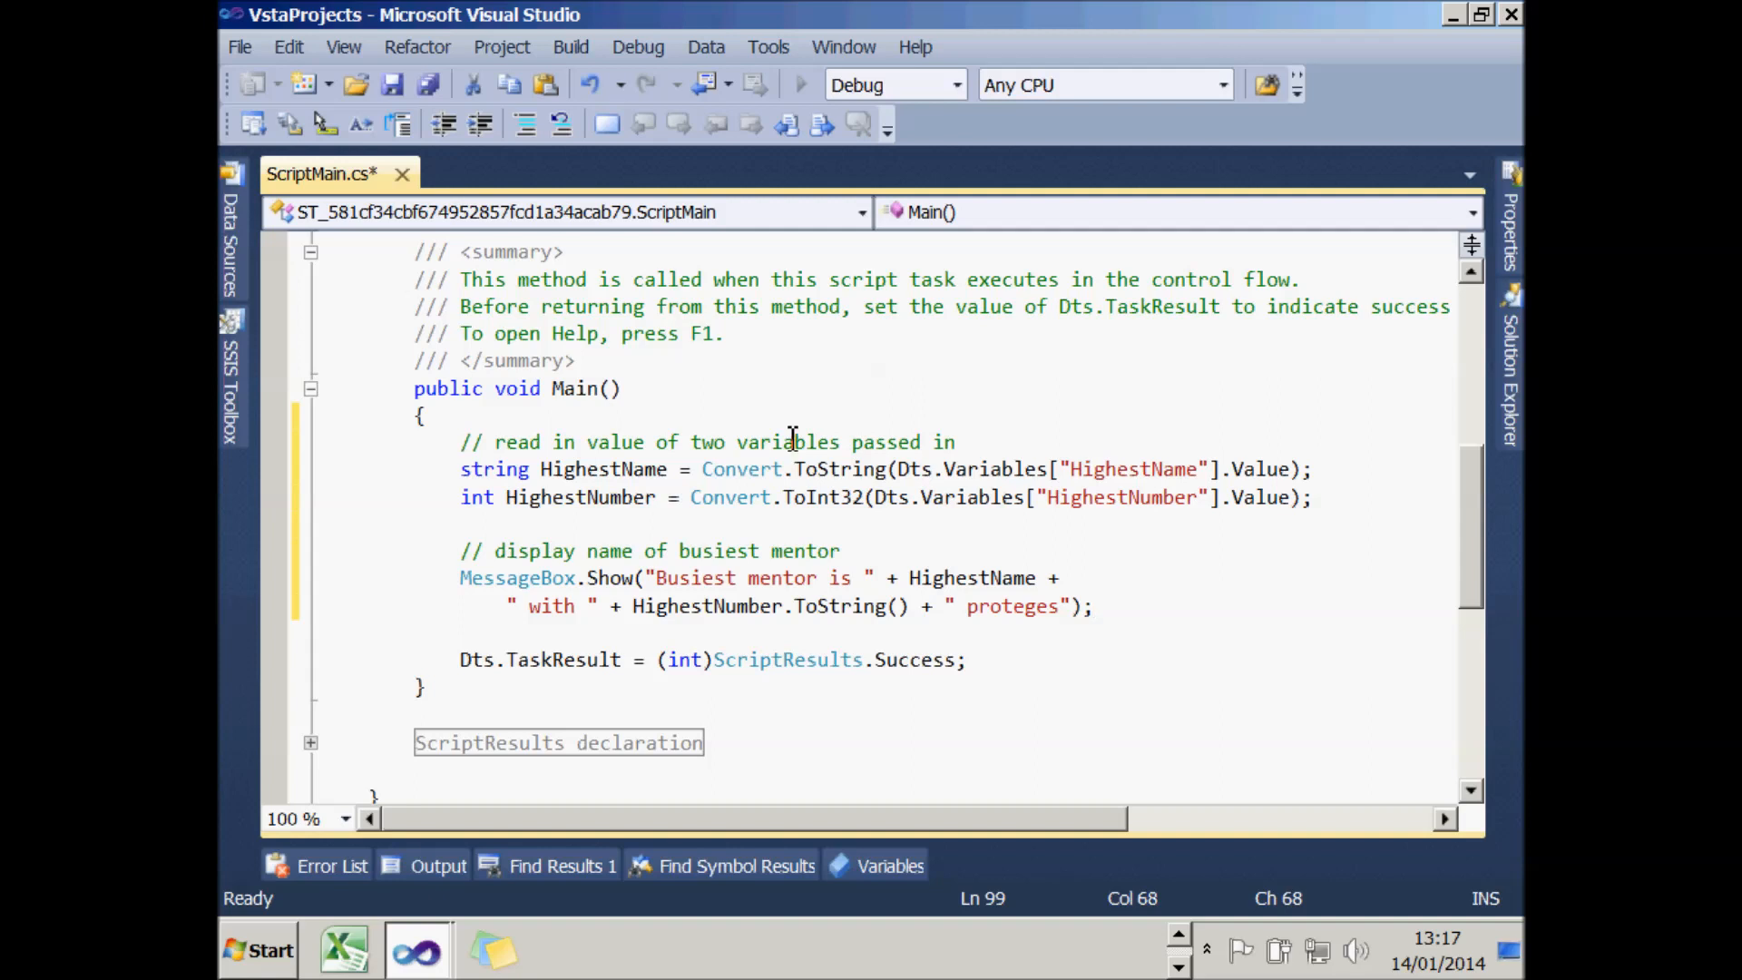
- Close the busiest-mentor script and accept the Script Task settings to return to the control flow
click(784, 366)
click(634, 470)
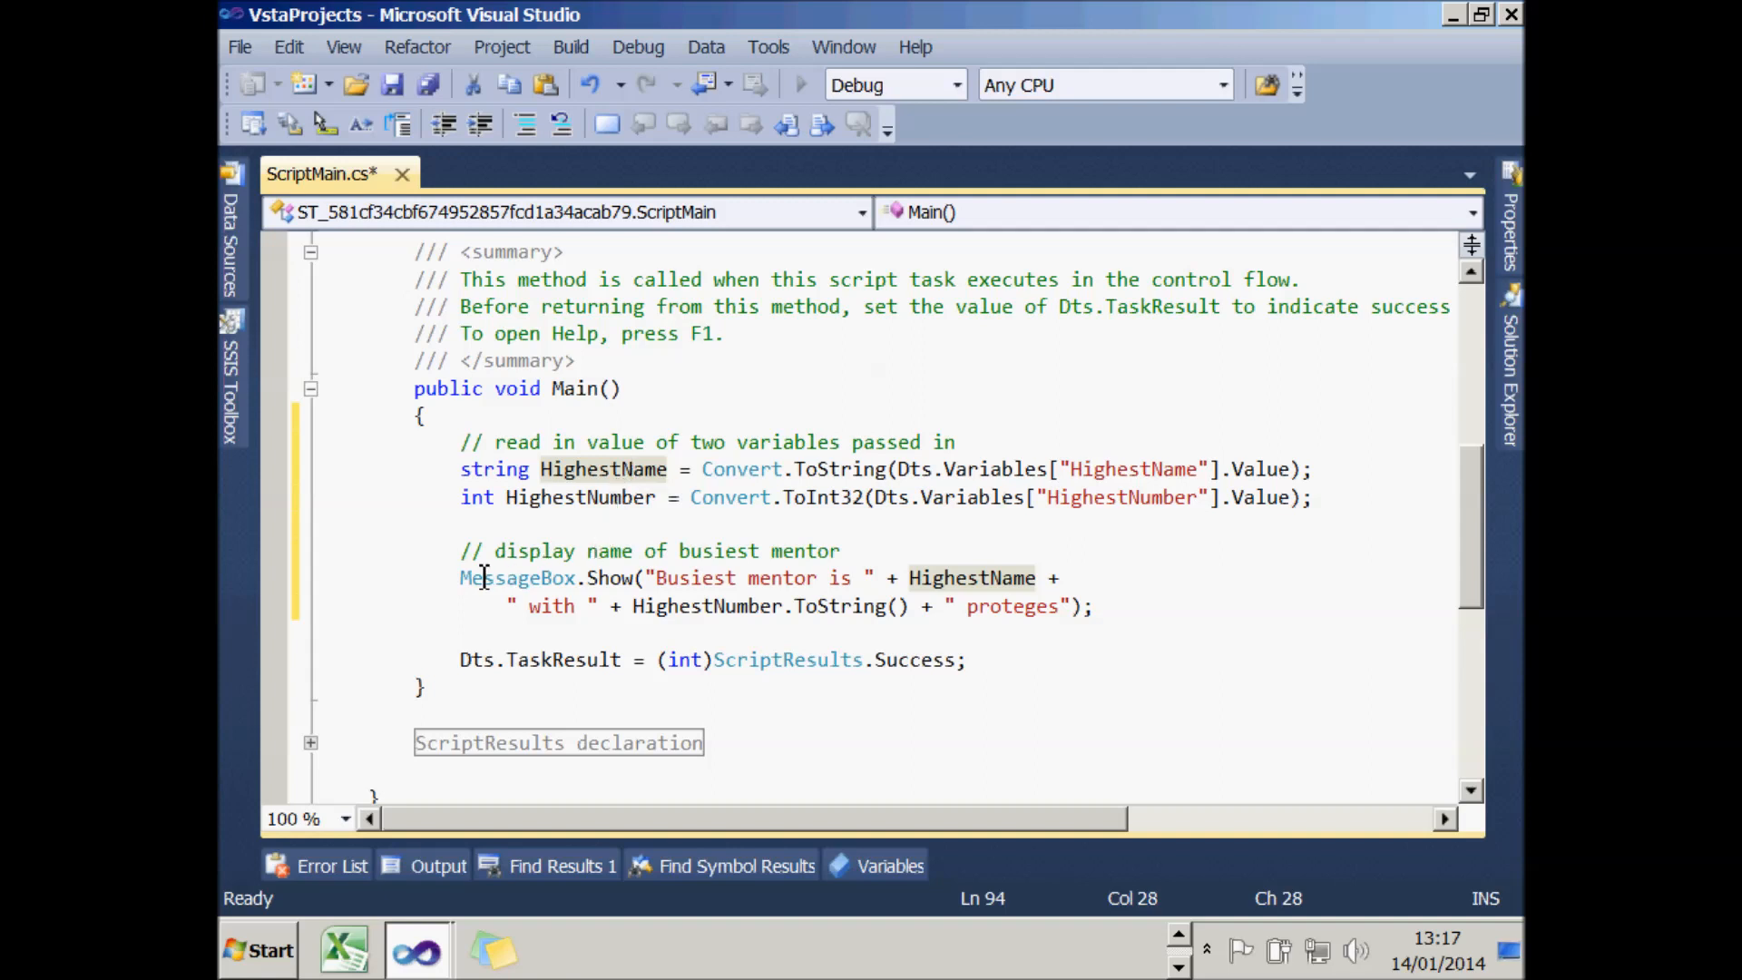
drag(462, 578, 637, 581)
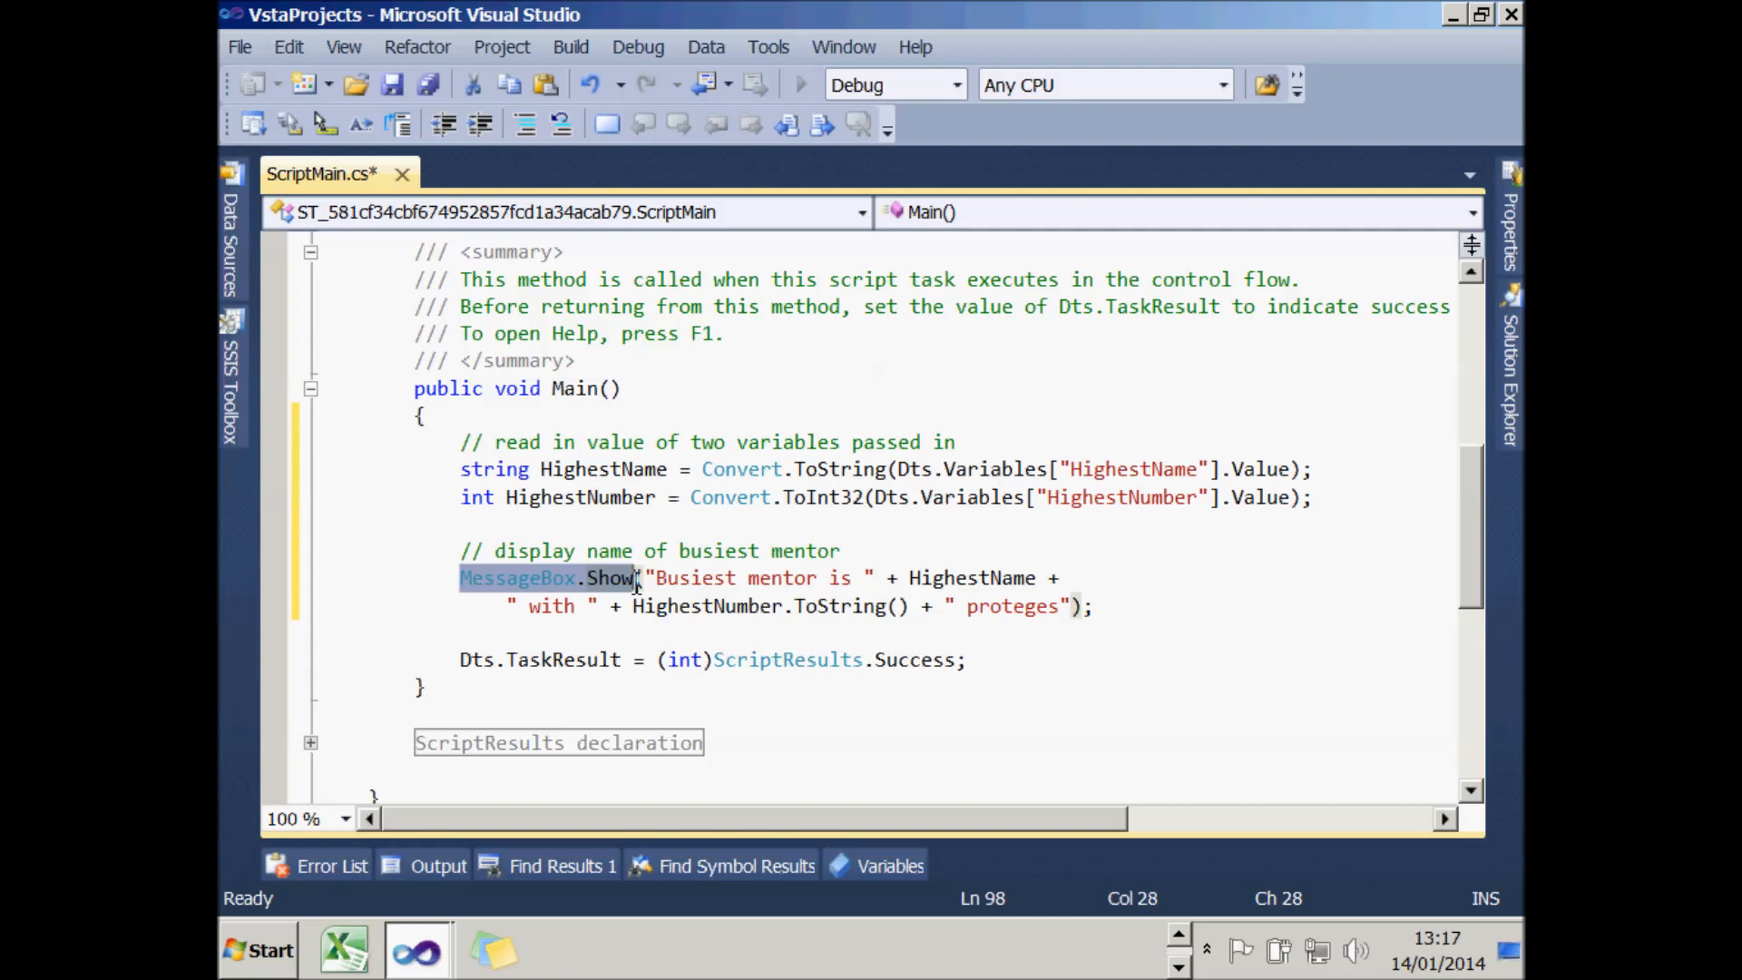
click(1512, 15)
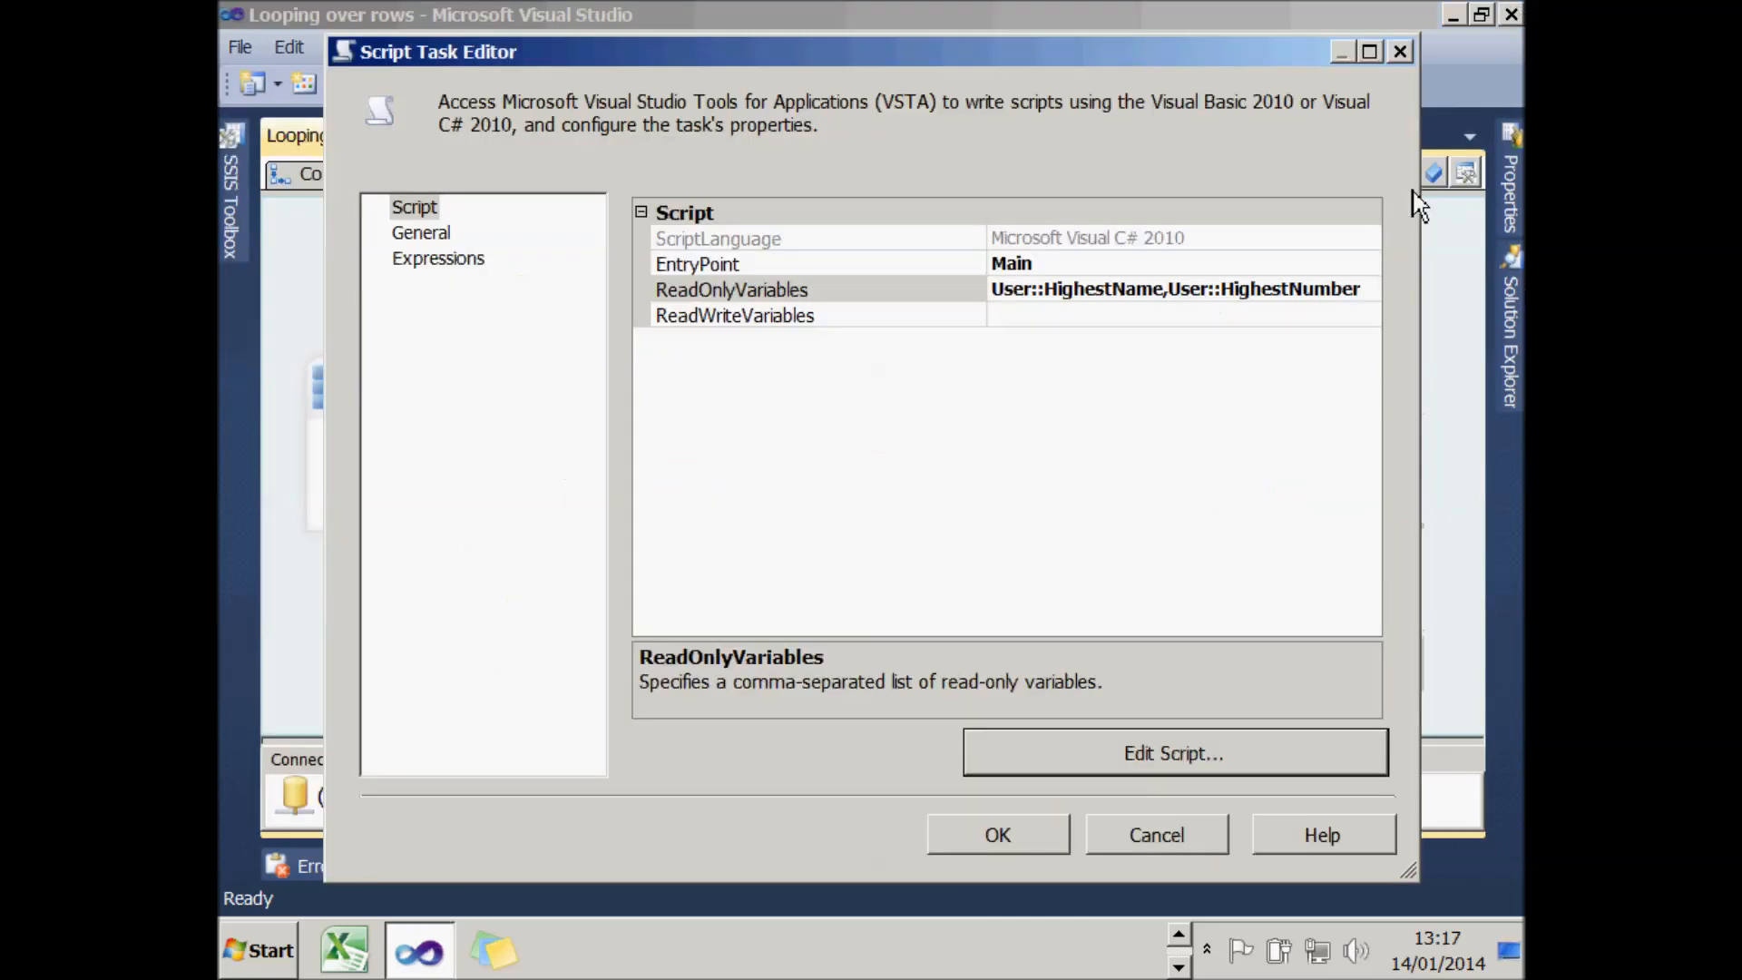
click(1010, 842)
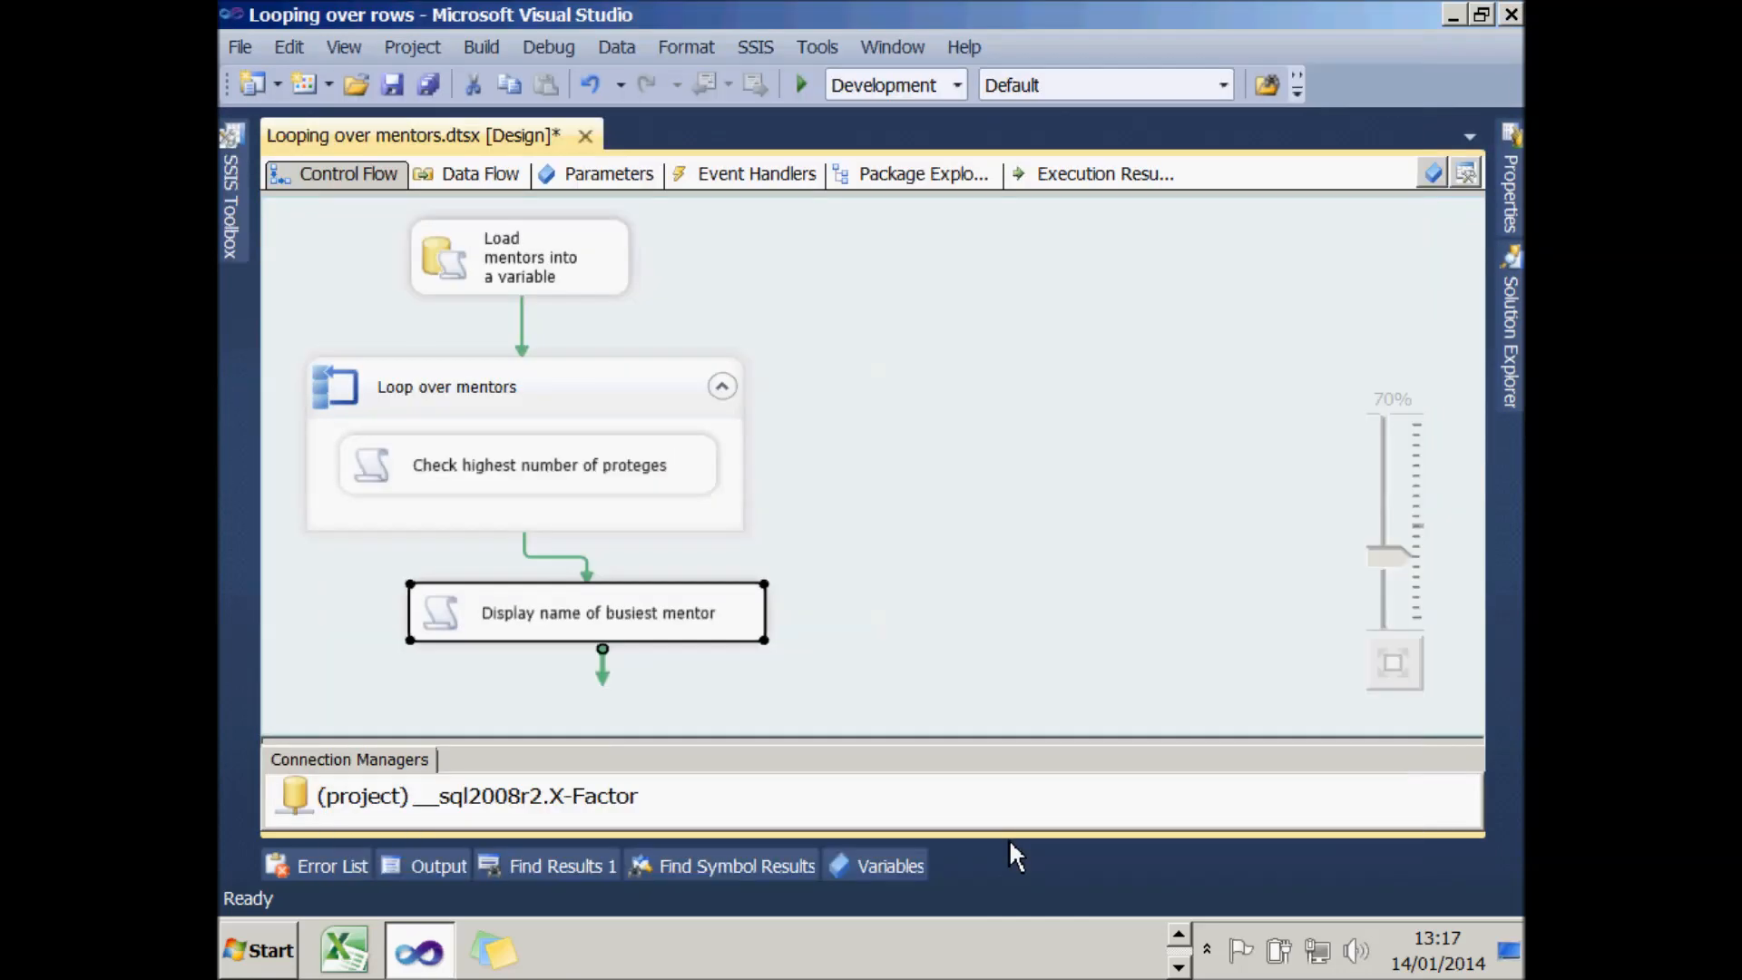
click(904, 615)
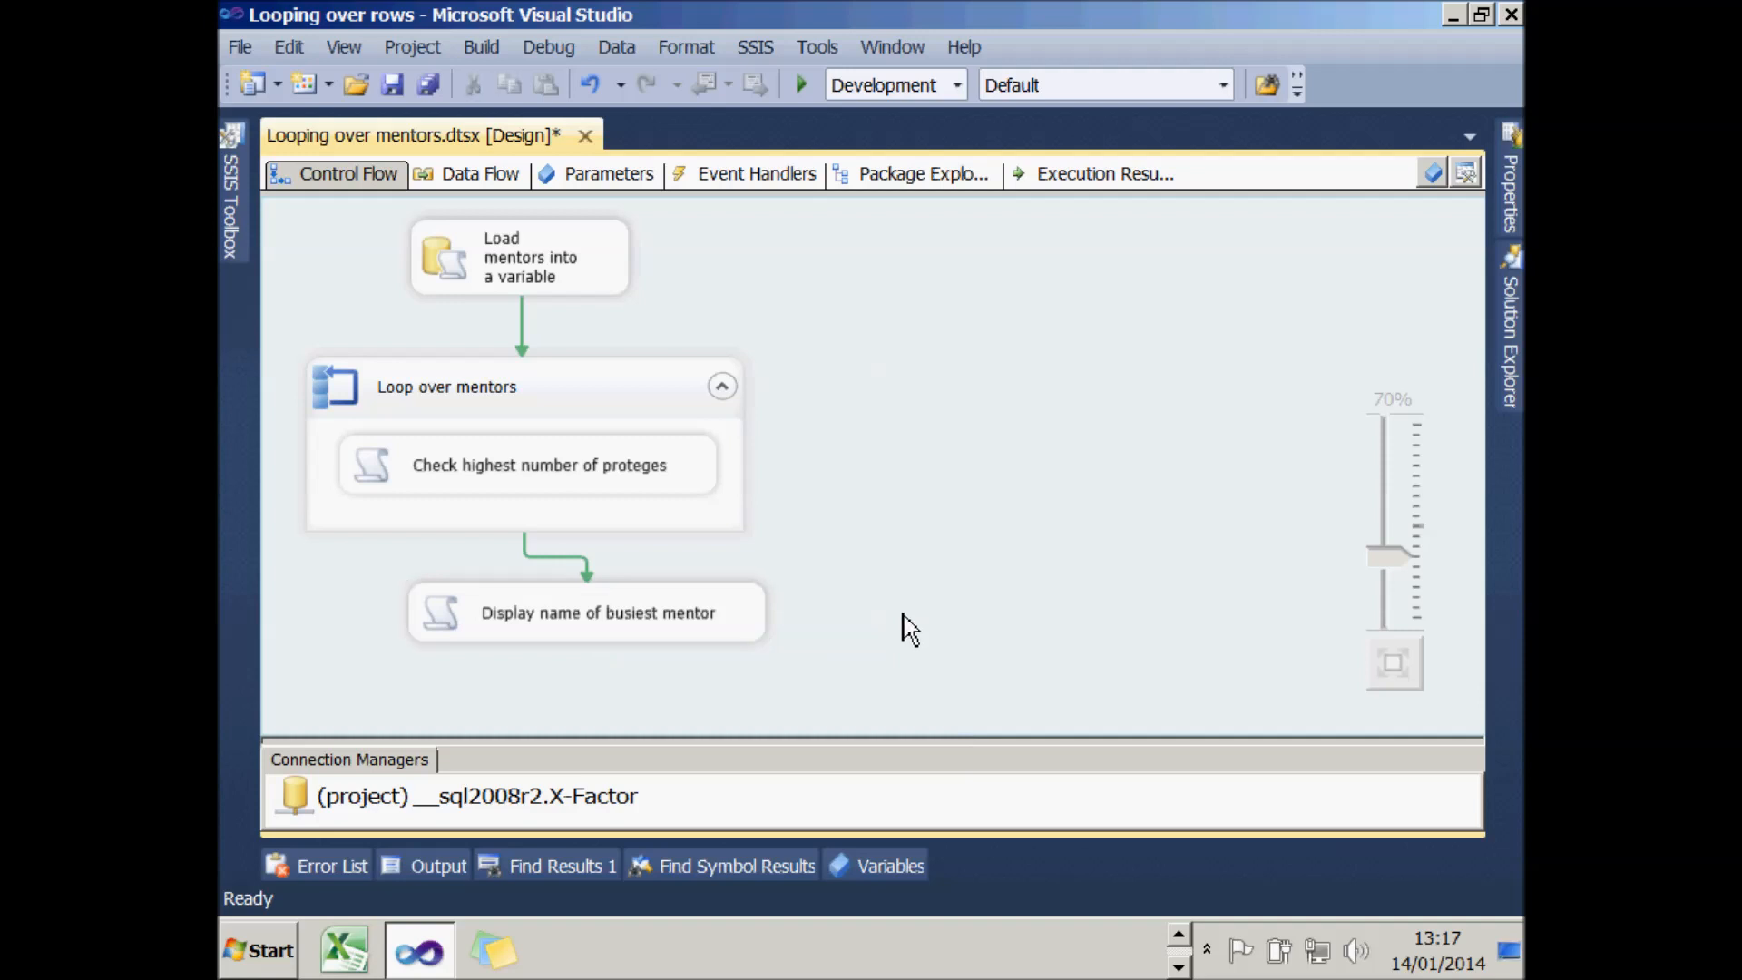
- Run the Looping over mentors package, dismiss its busiest-mentor message and return to design mode
click(802, 86)
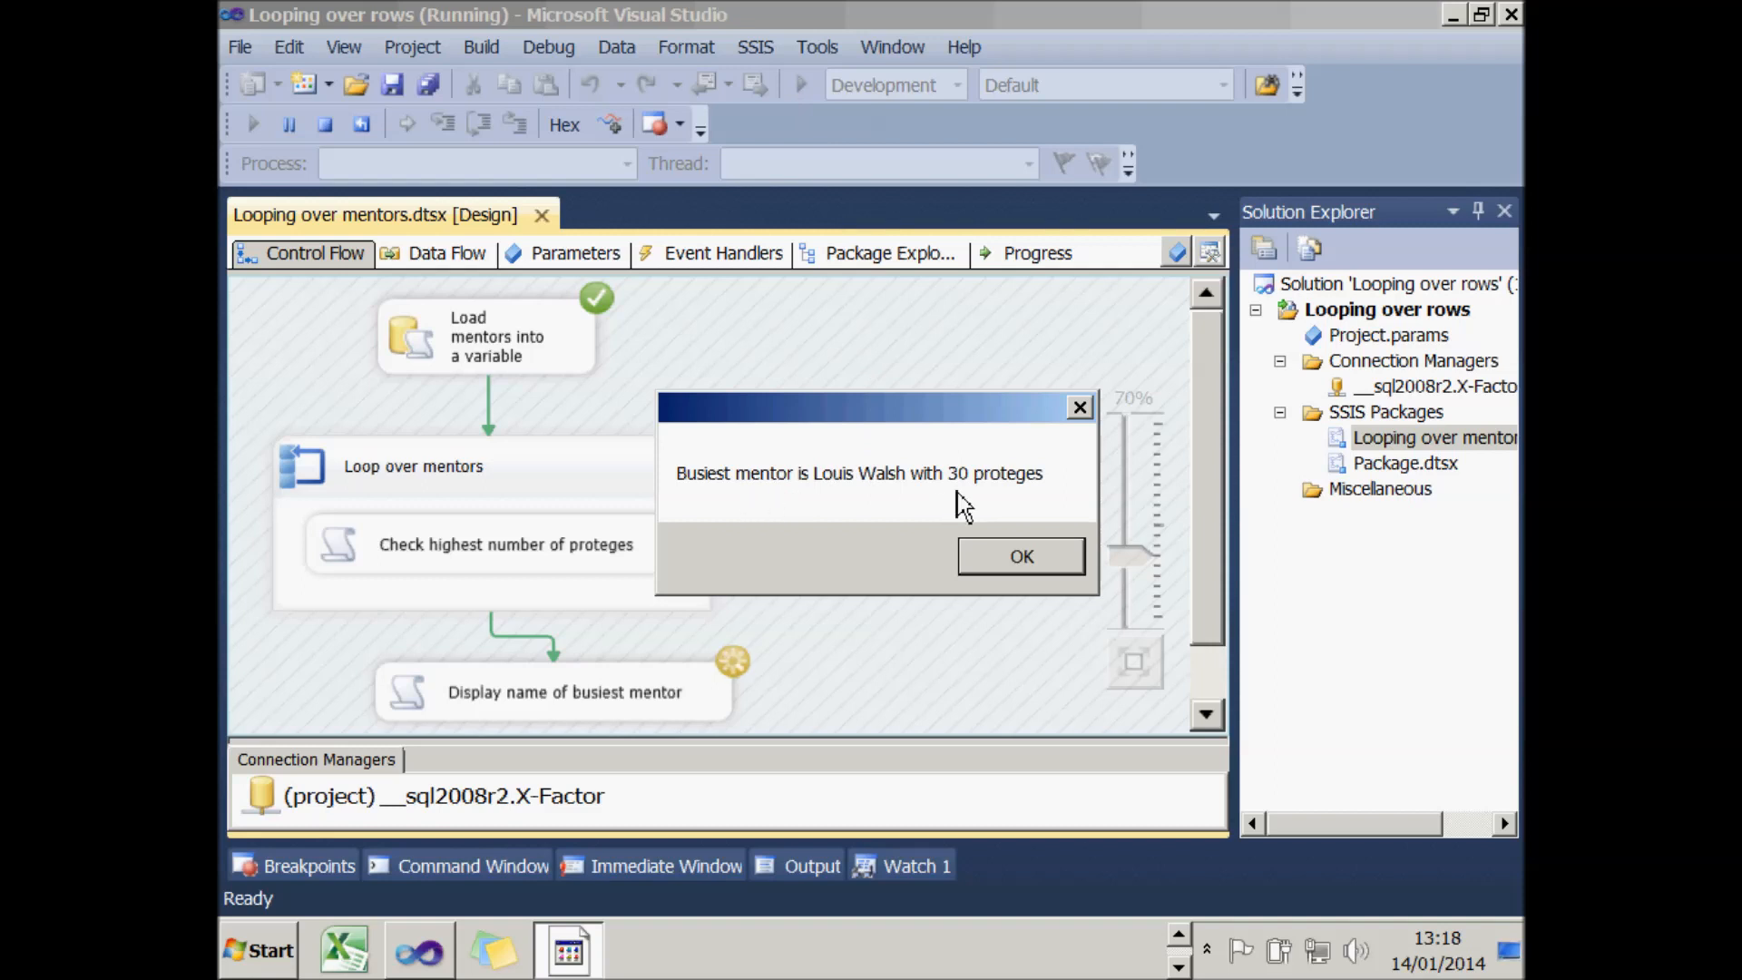
click(998, 556)
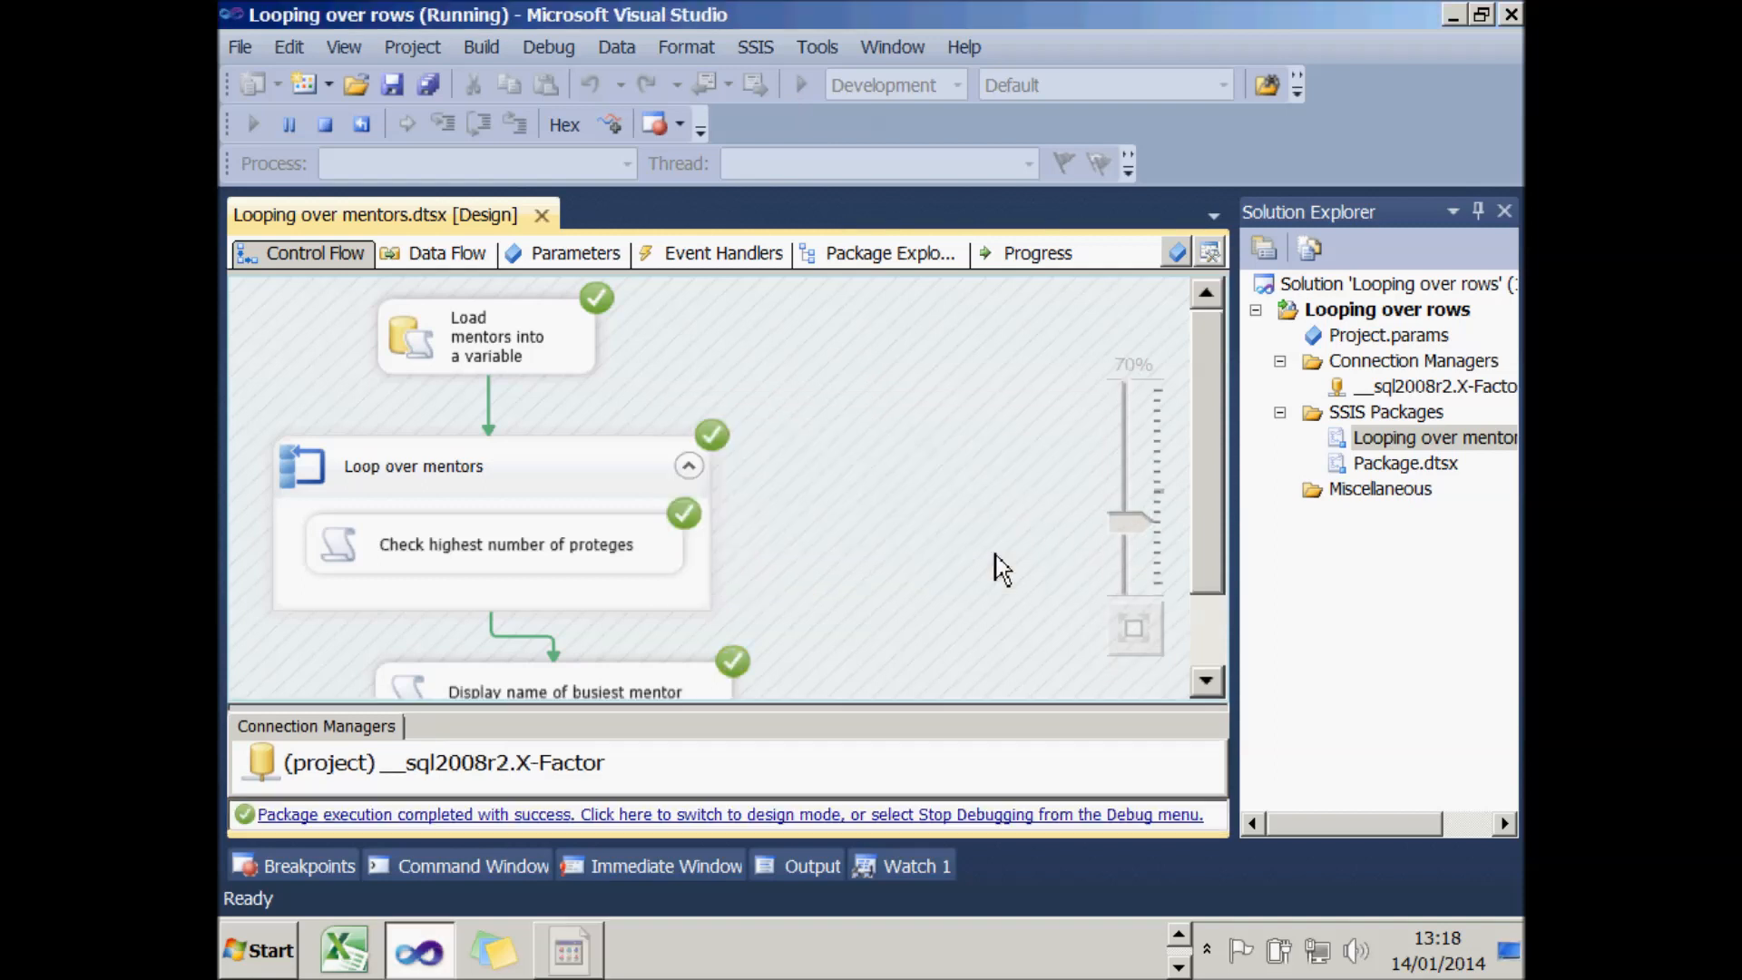
click(822, 814)
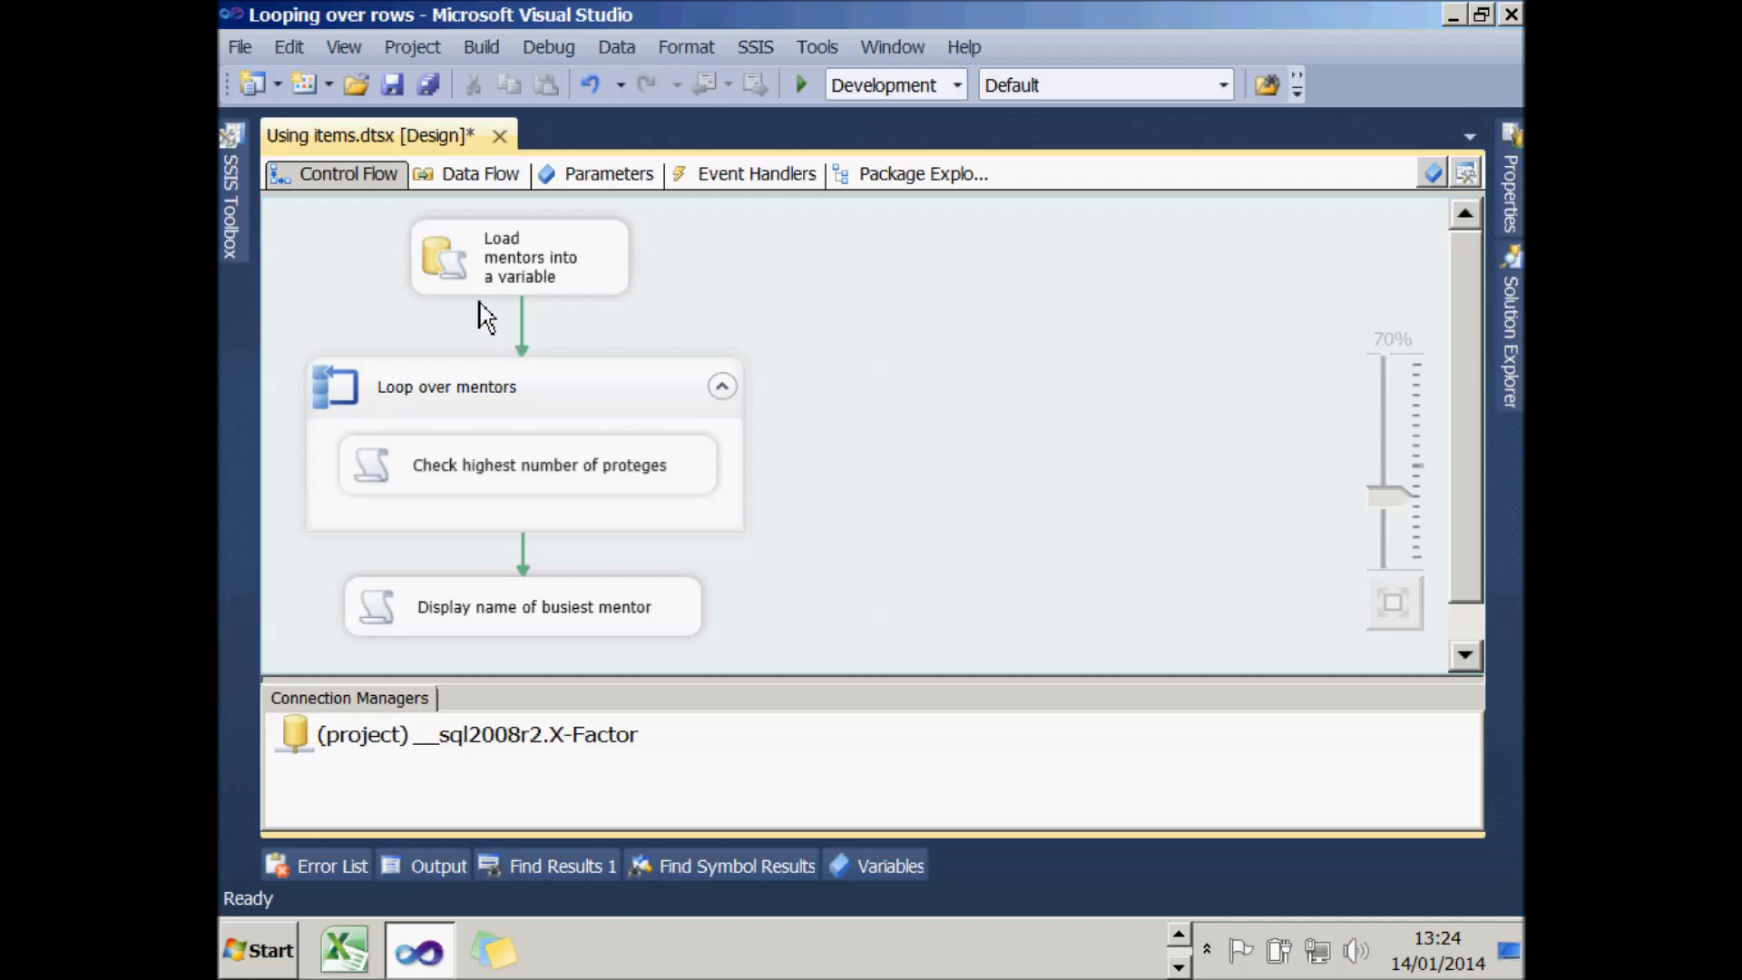
- Delete the "Load mentors into a variable" task from the Using items package
click(452, 278)
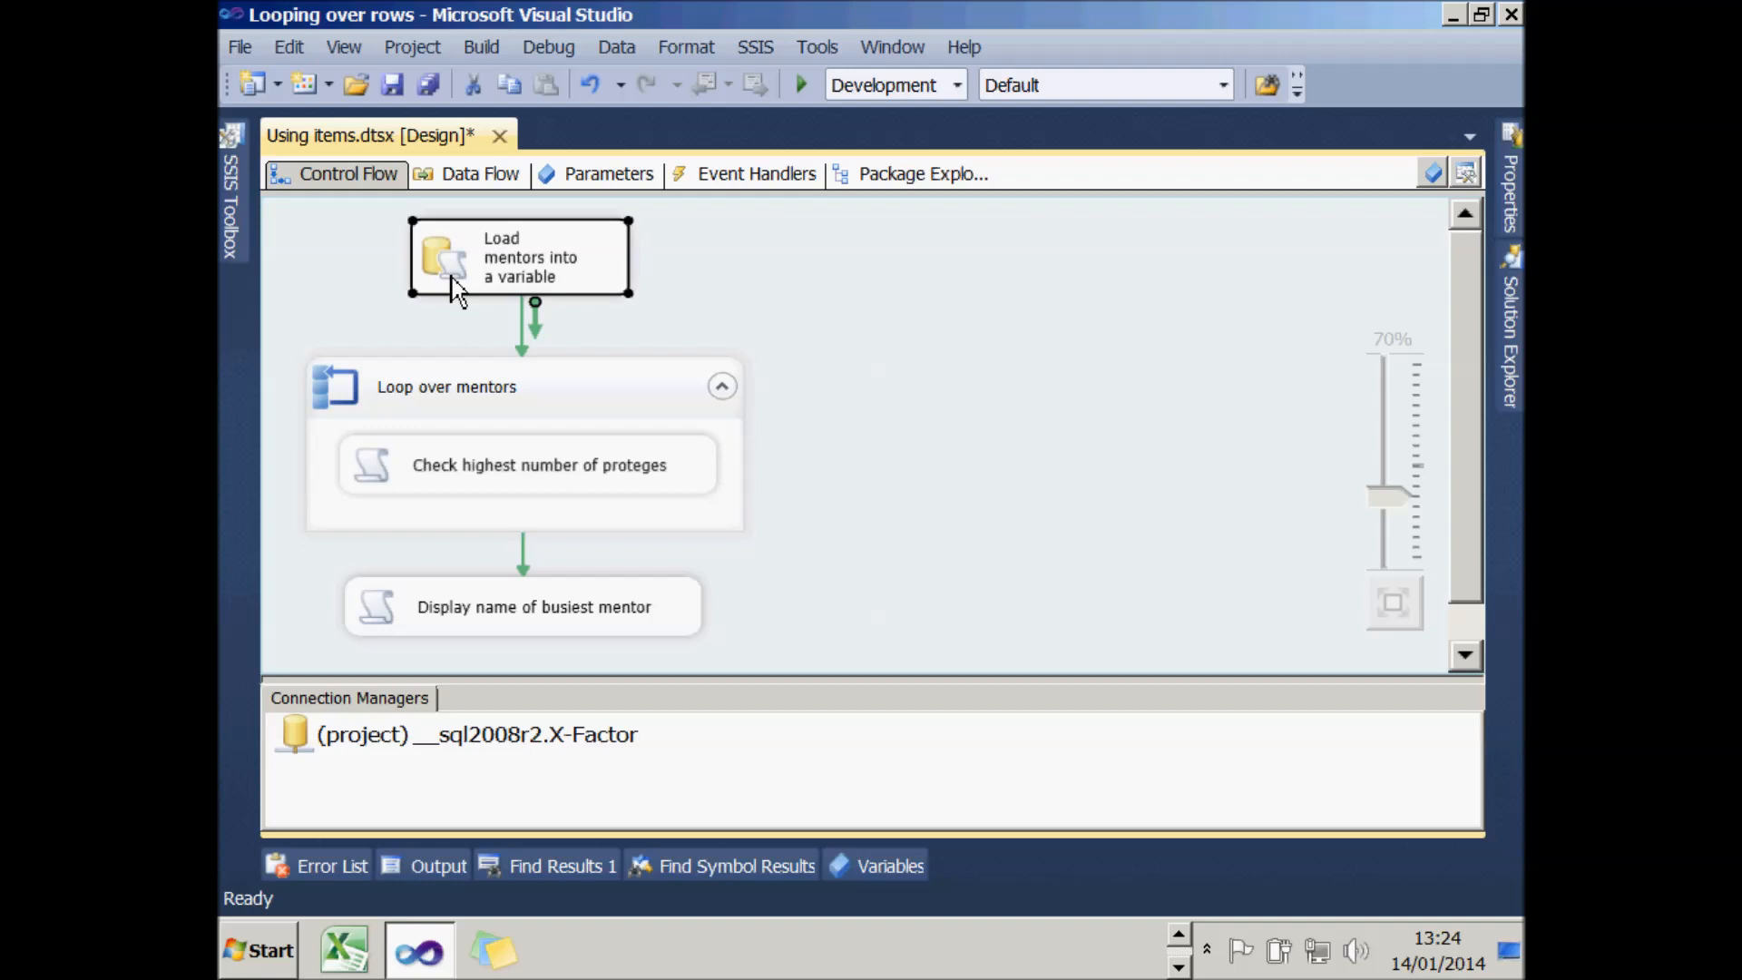
key(Delete)
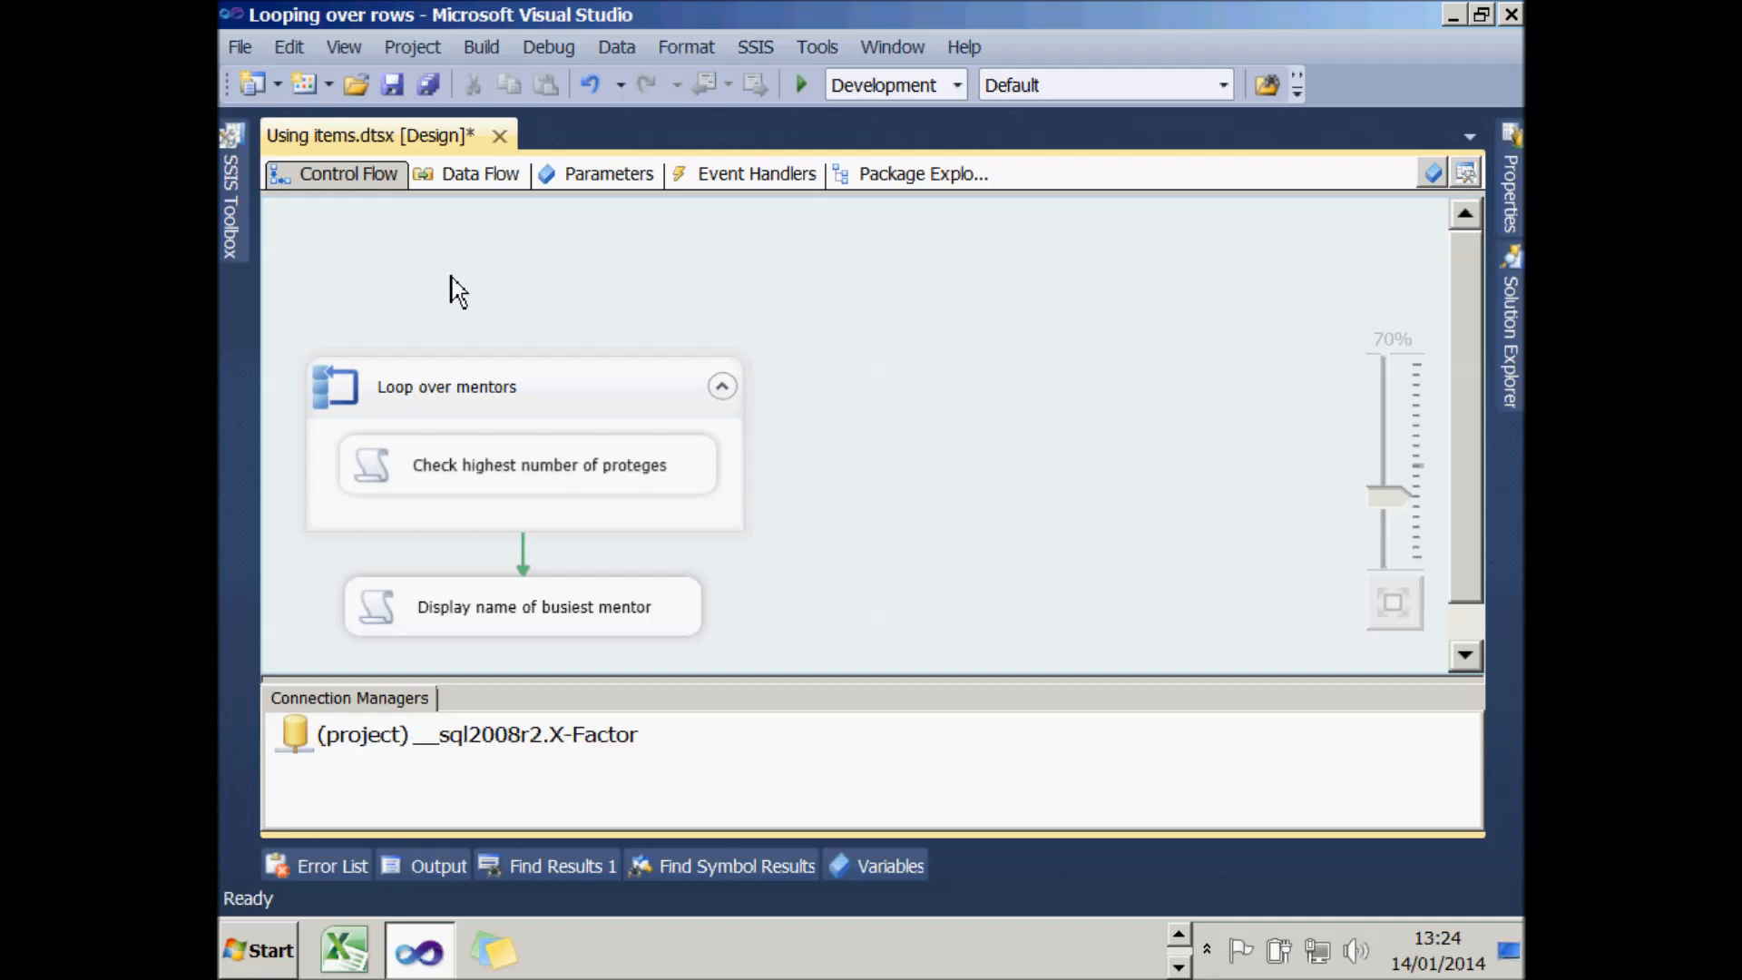
- Change the Loop over mentors container's enumerator to Foreach Item Enumerator
double_click(345, 398)
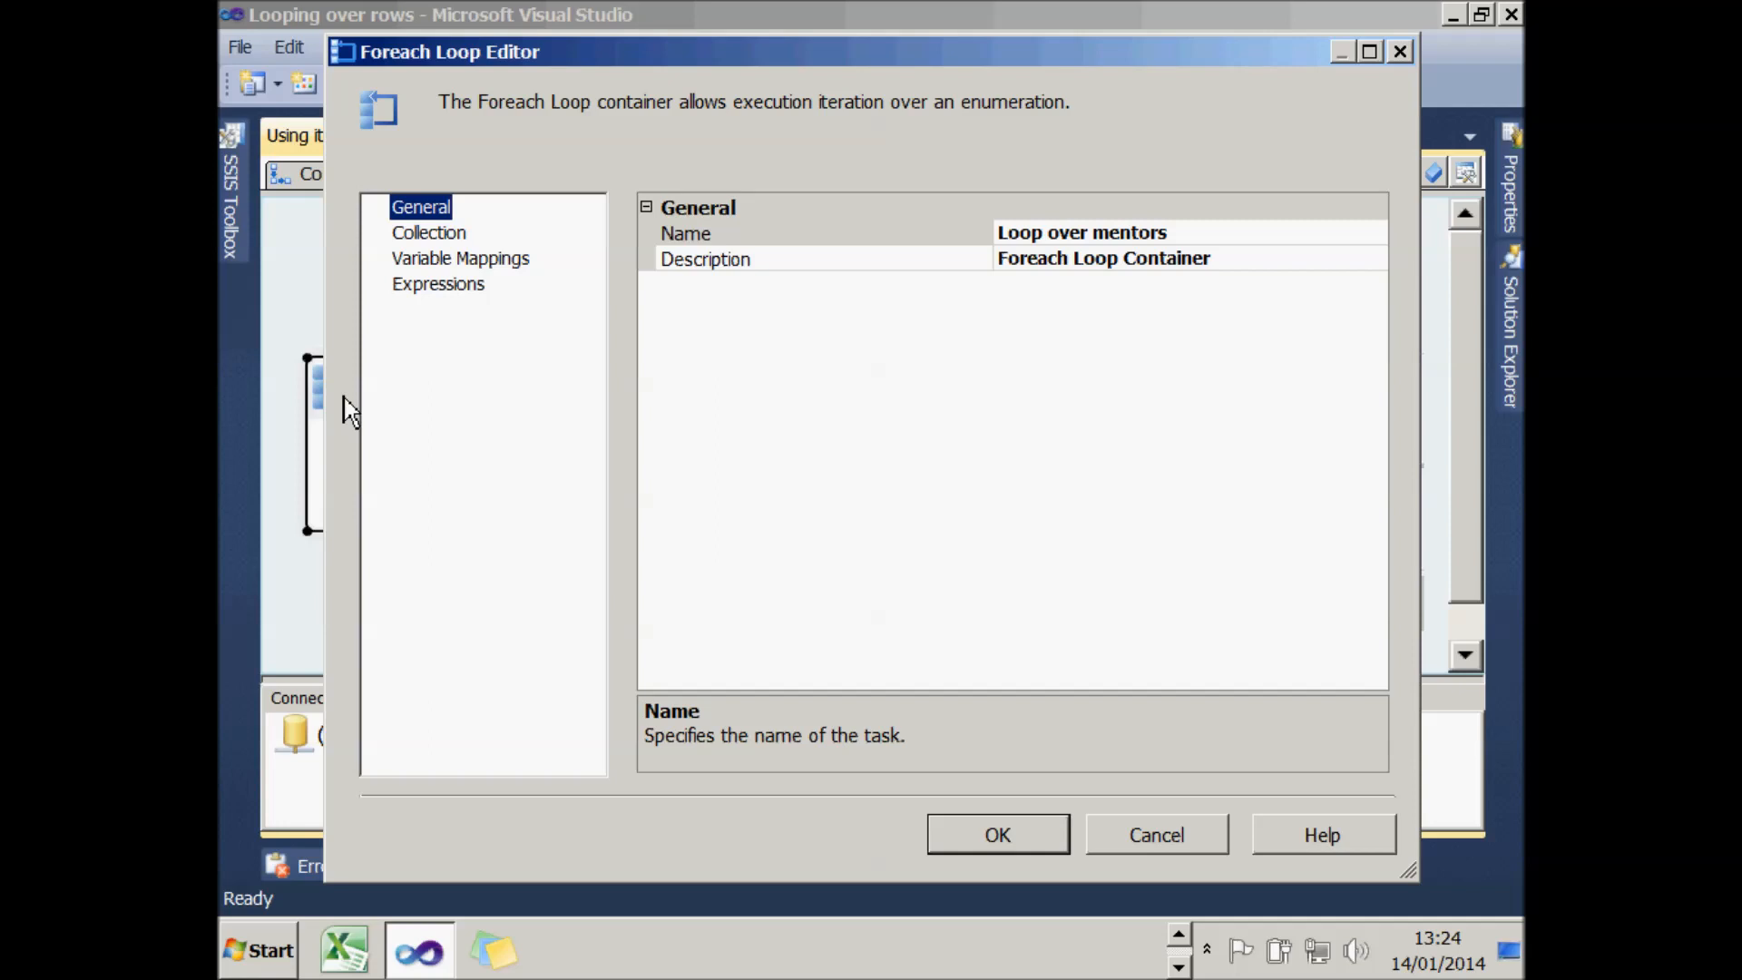
click(424, 234)
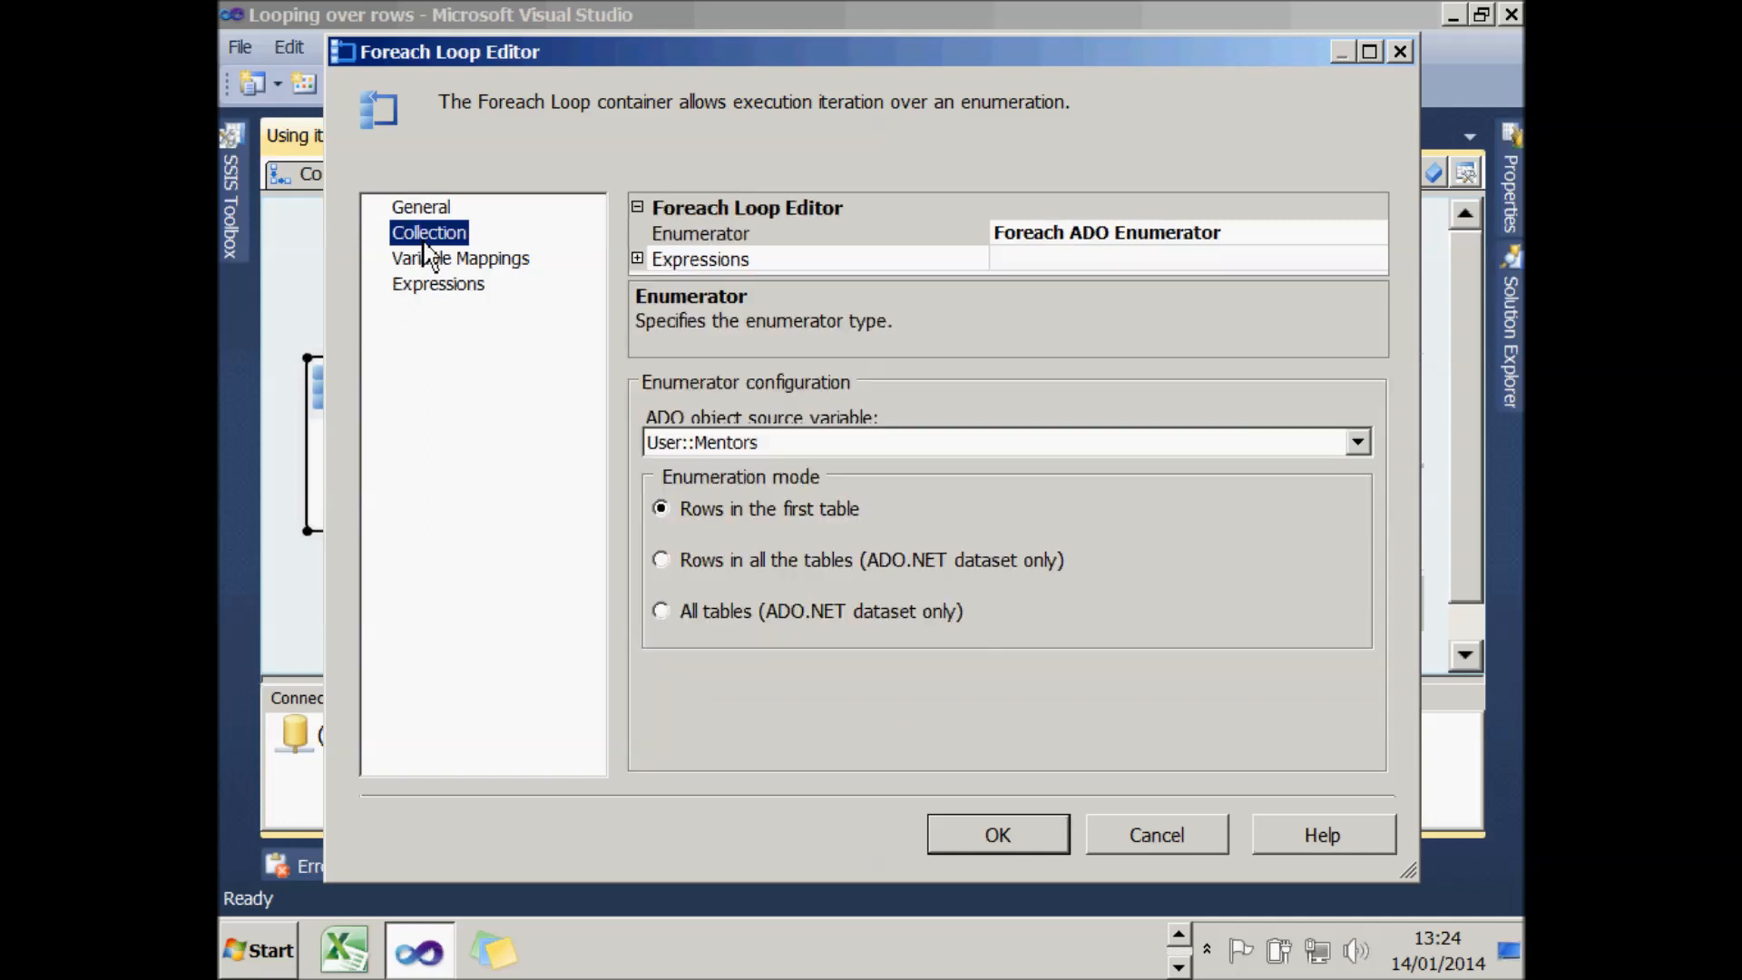
click(1378, 239)
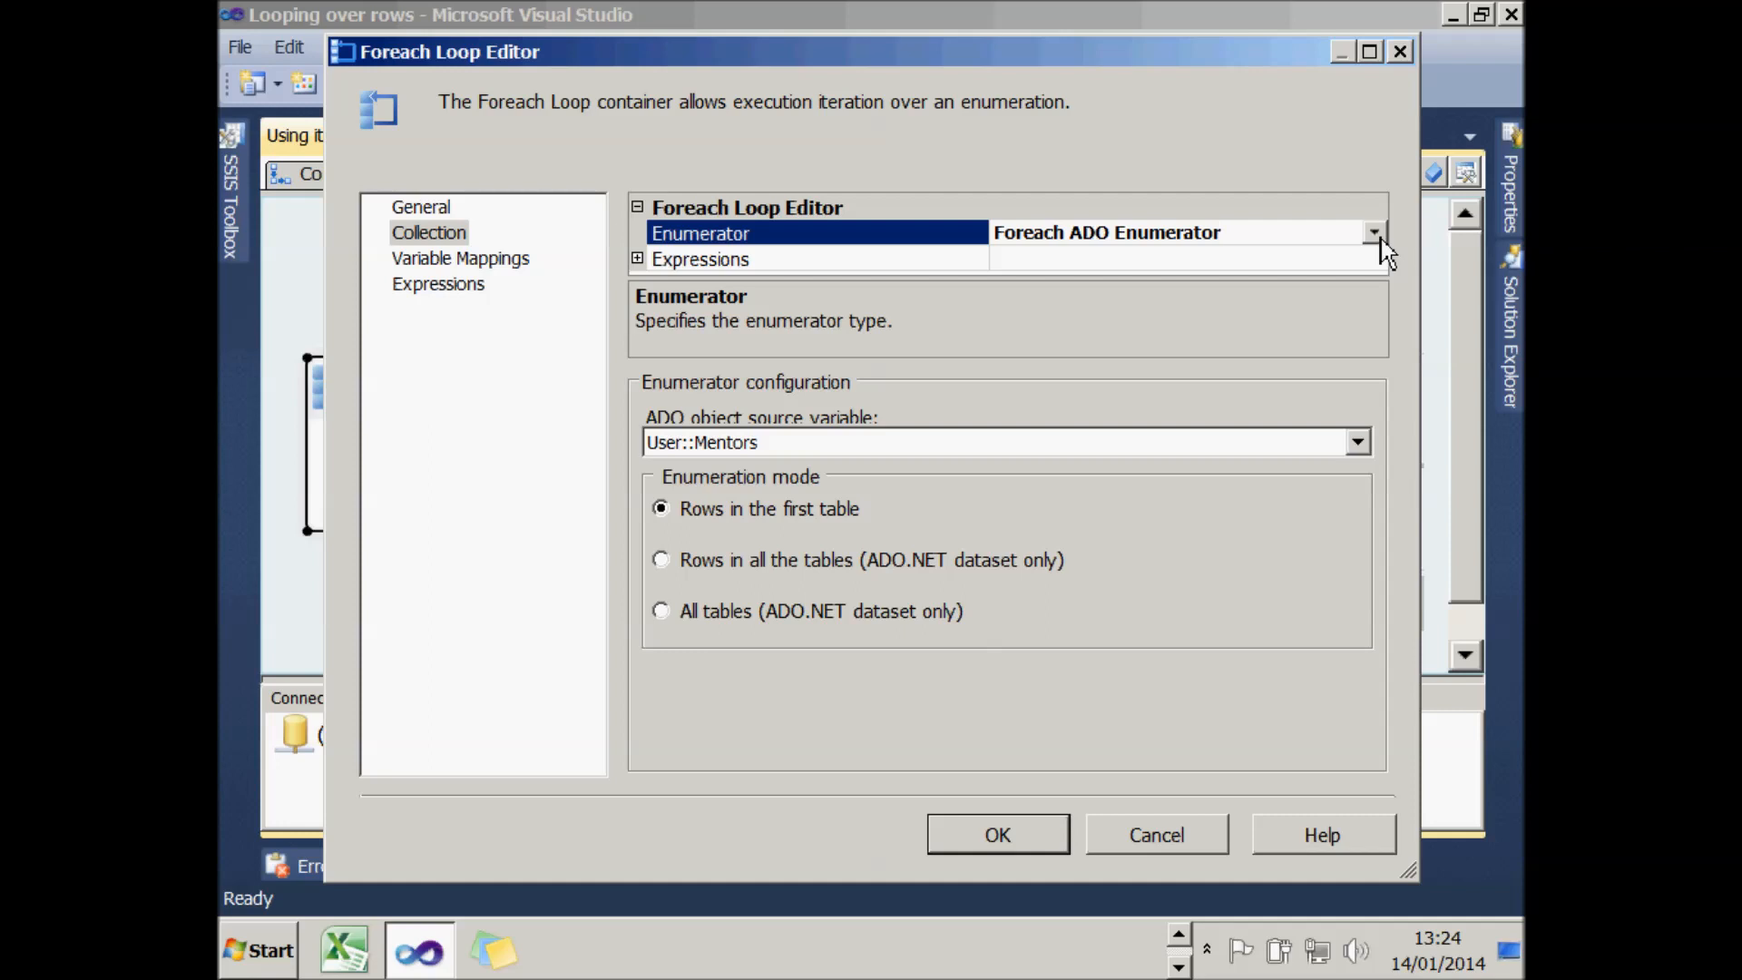
click(1374, 233)
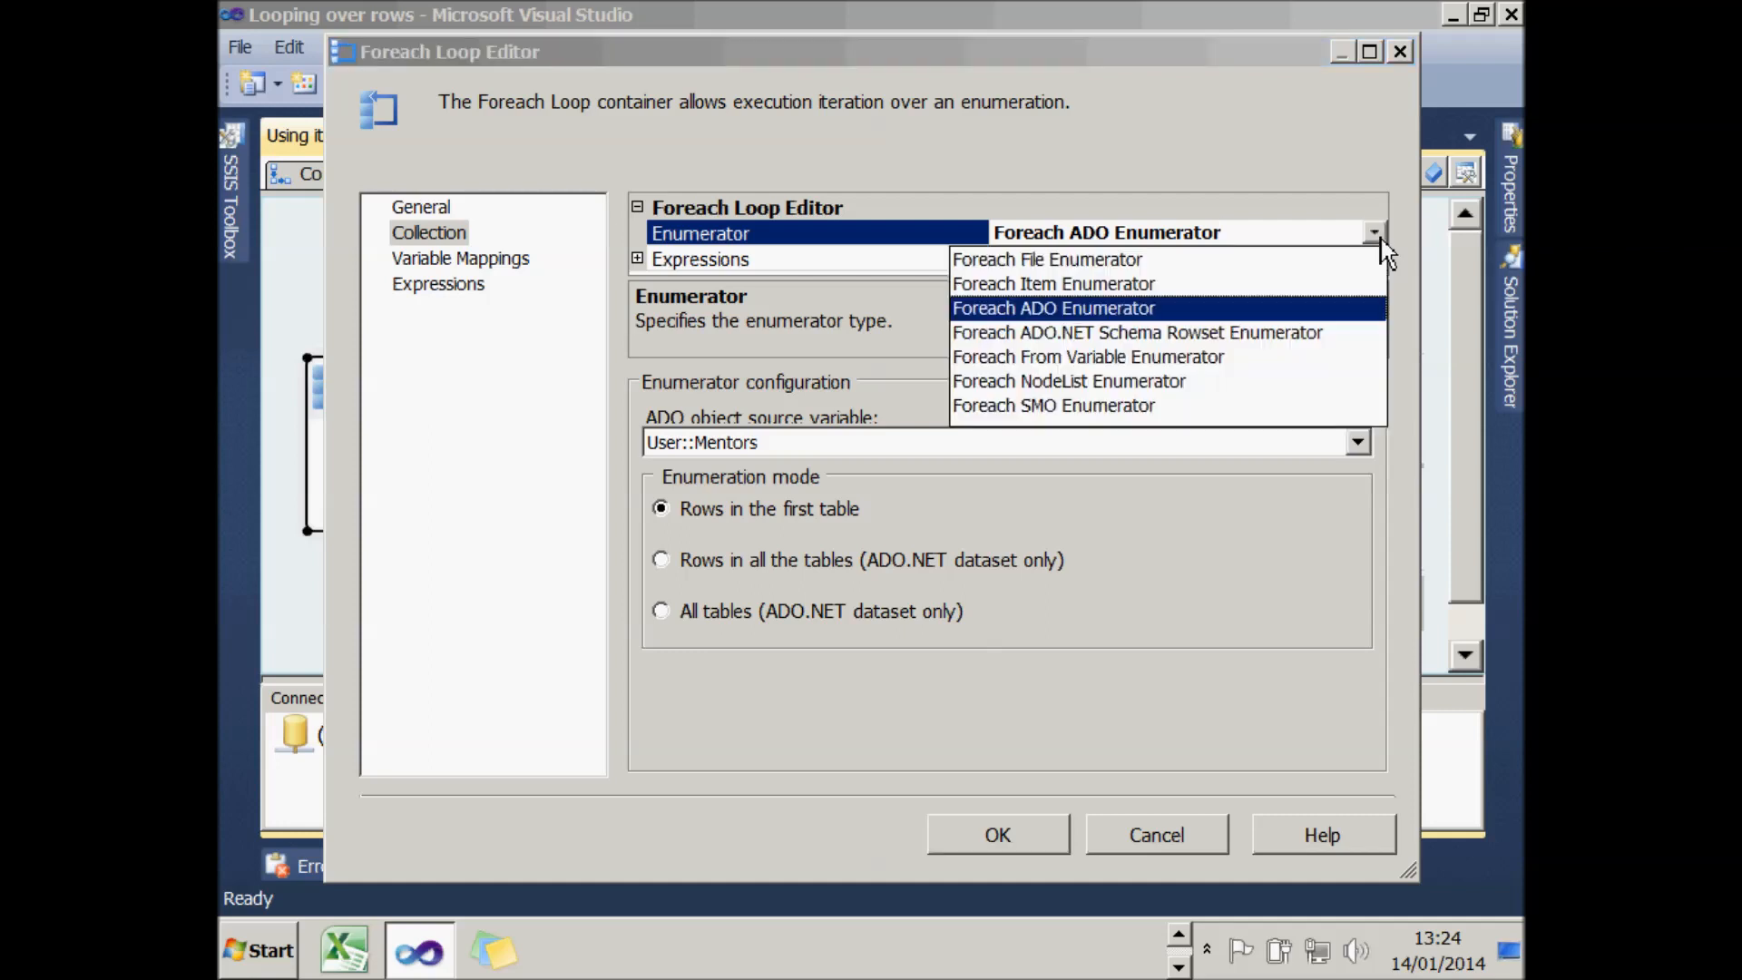
click(1146, 285)
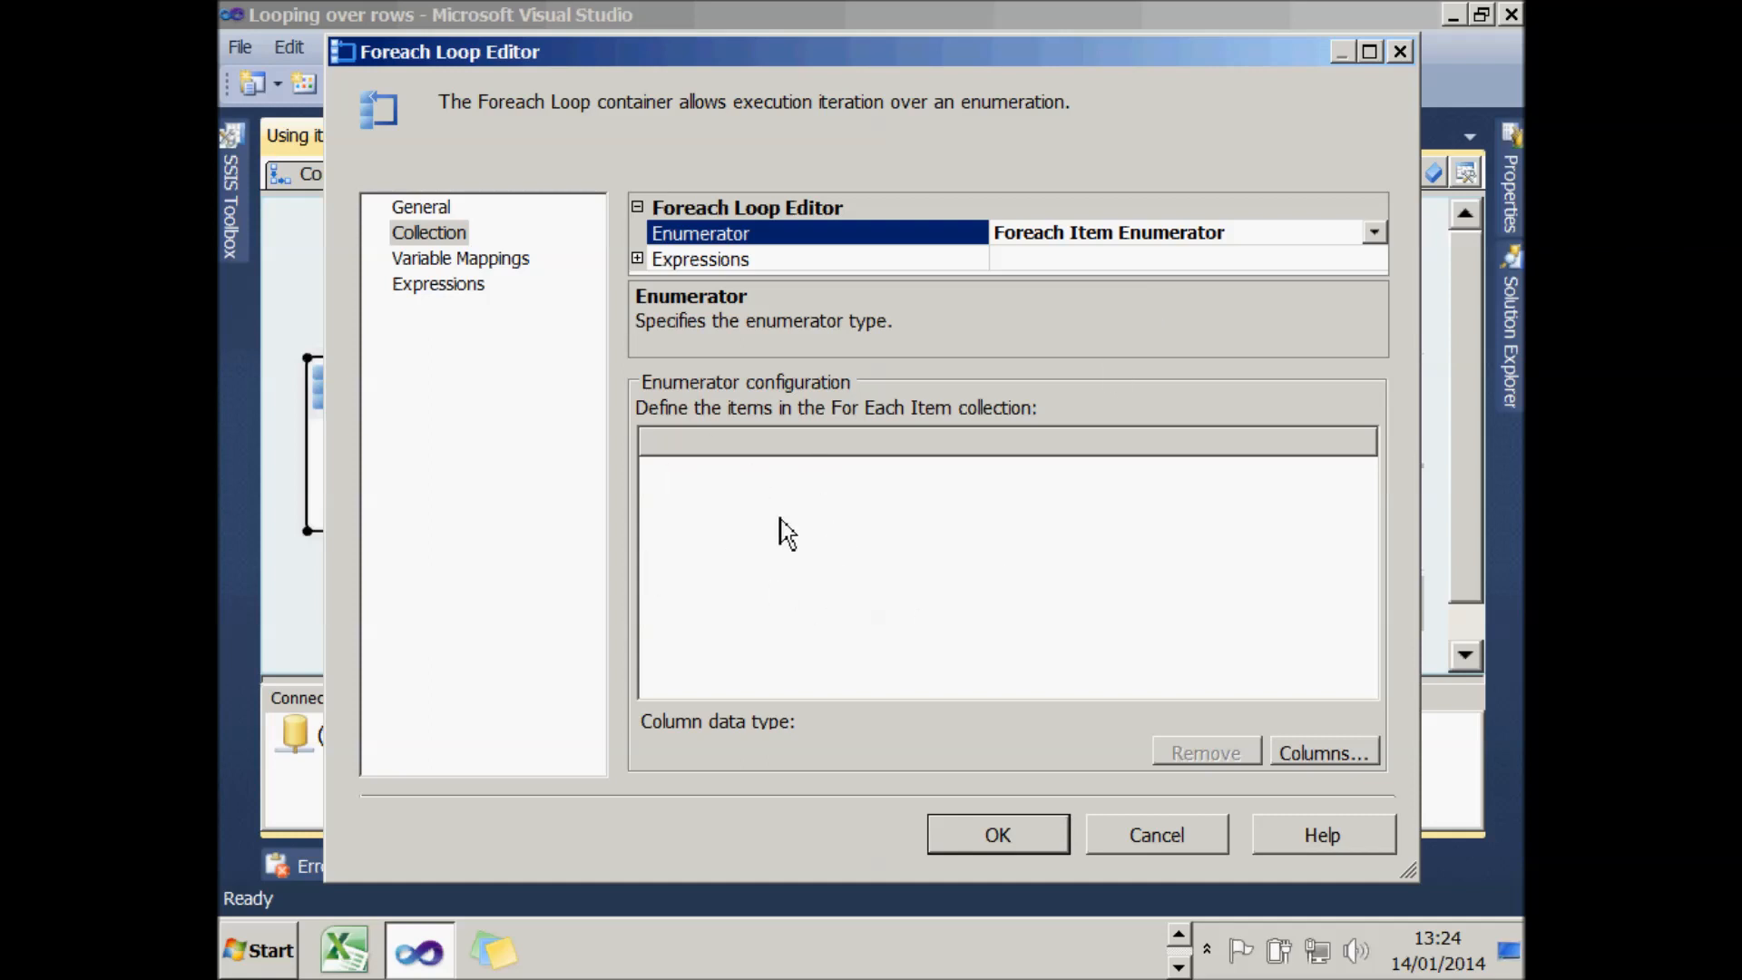
- Define three columns for the item enumerator, with Column 0 and Column 1 as String and Column 2 as Int32
click(1321, 752)
click(811, 526)
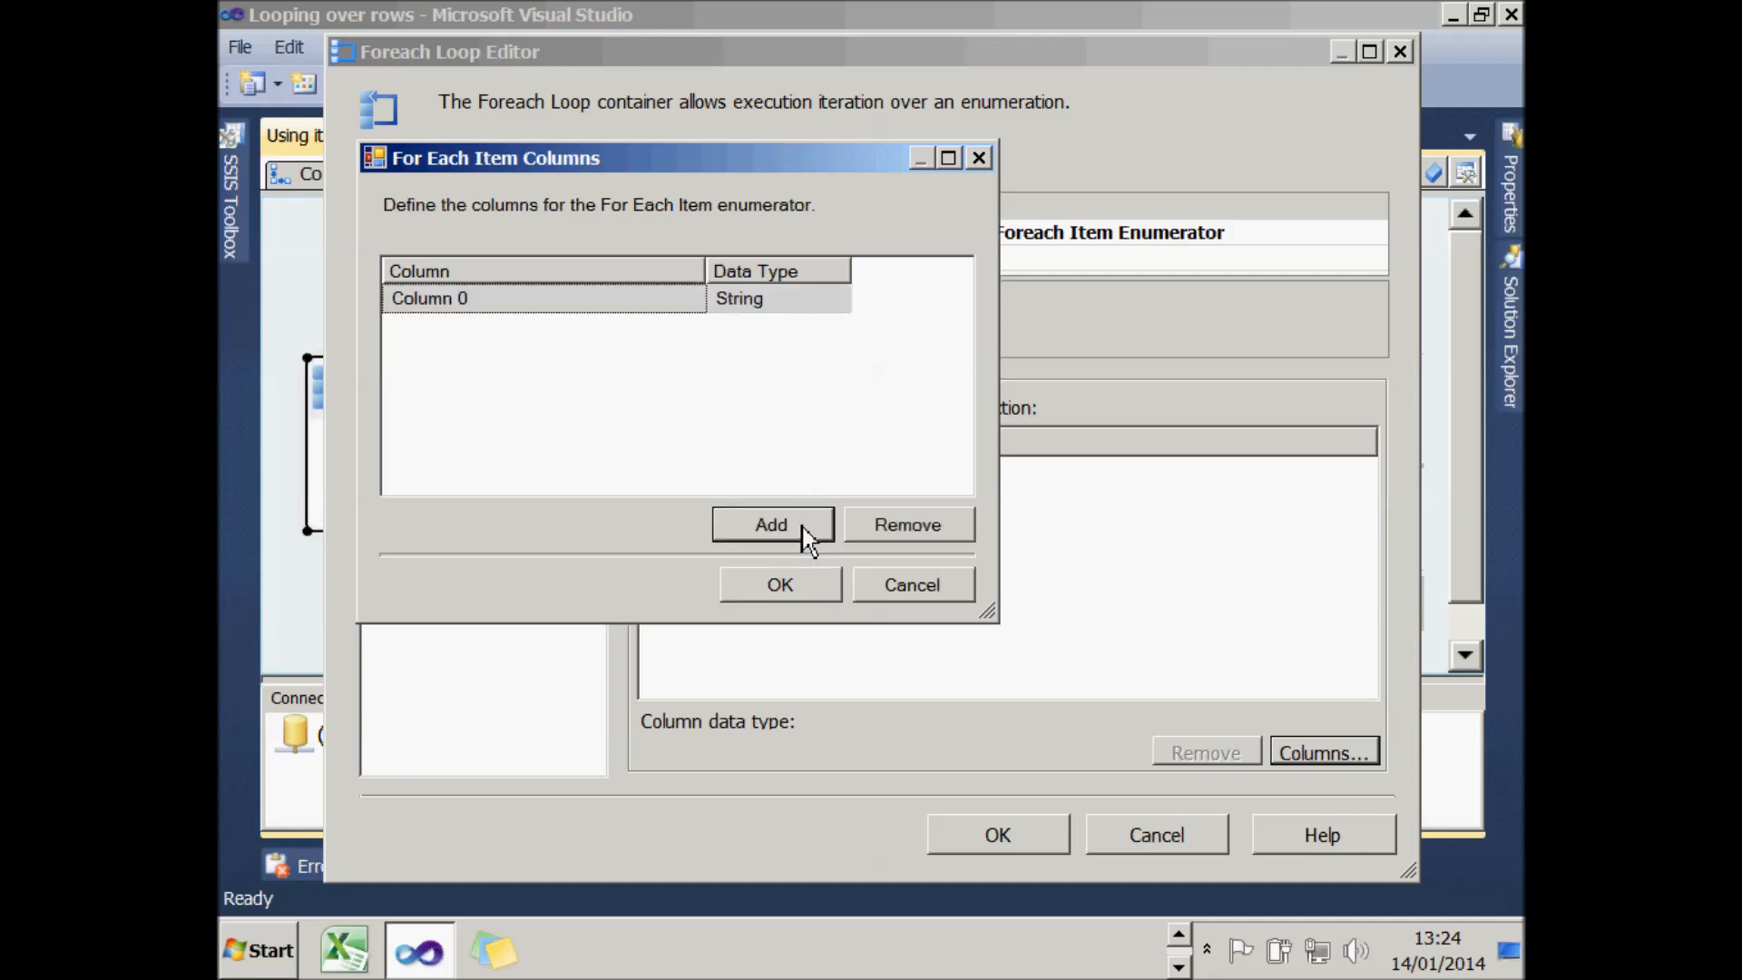
click(804, 528)
click(802, 530)
click(827, 354)
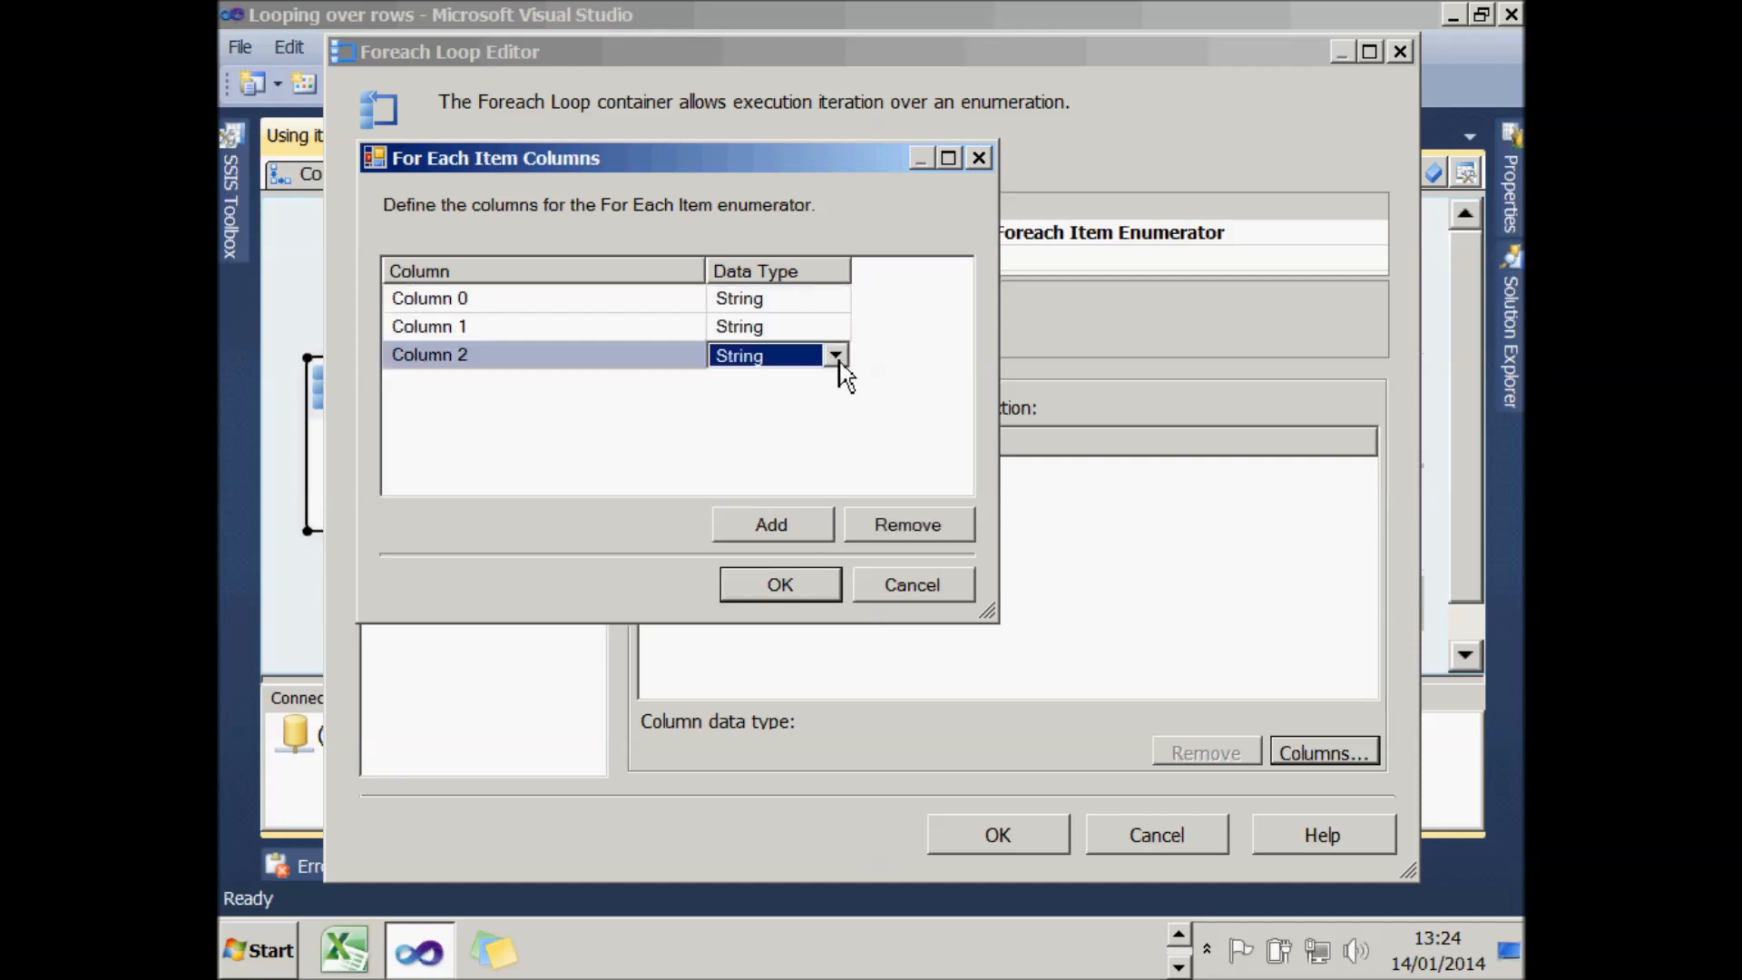
click(835, 354)
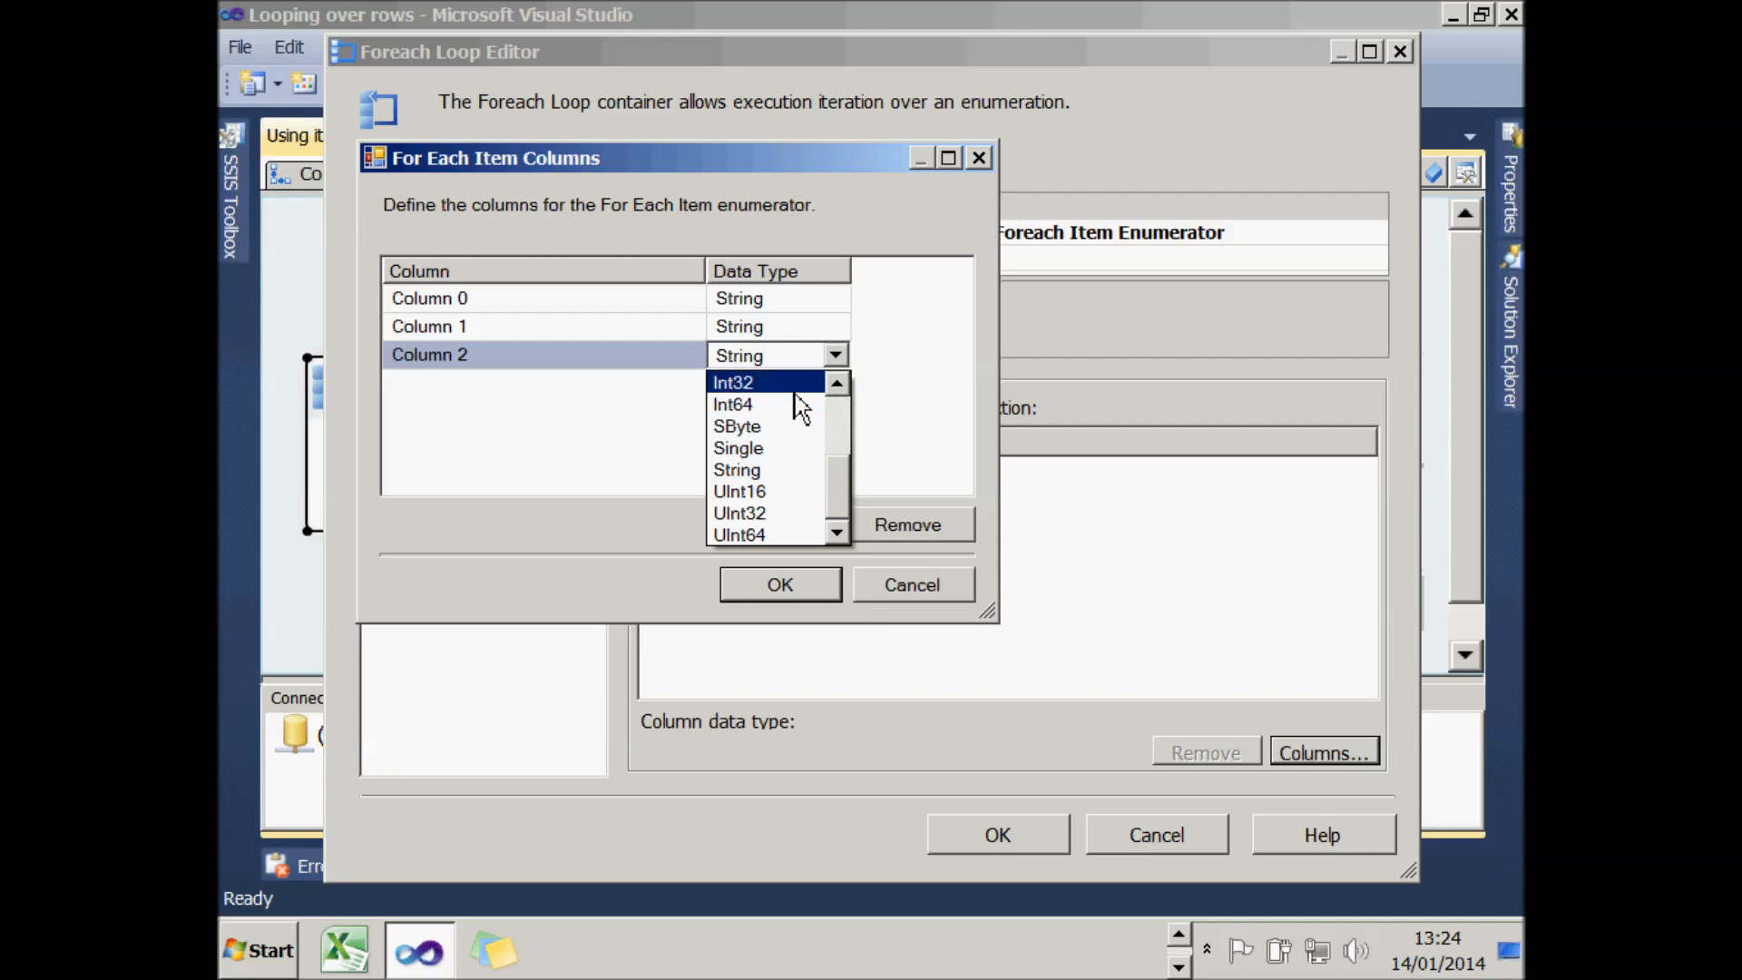
click(794, 392)
click(817, 586)
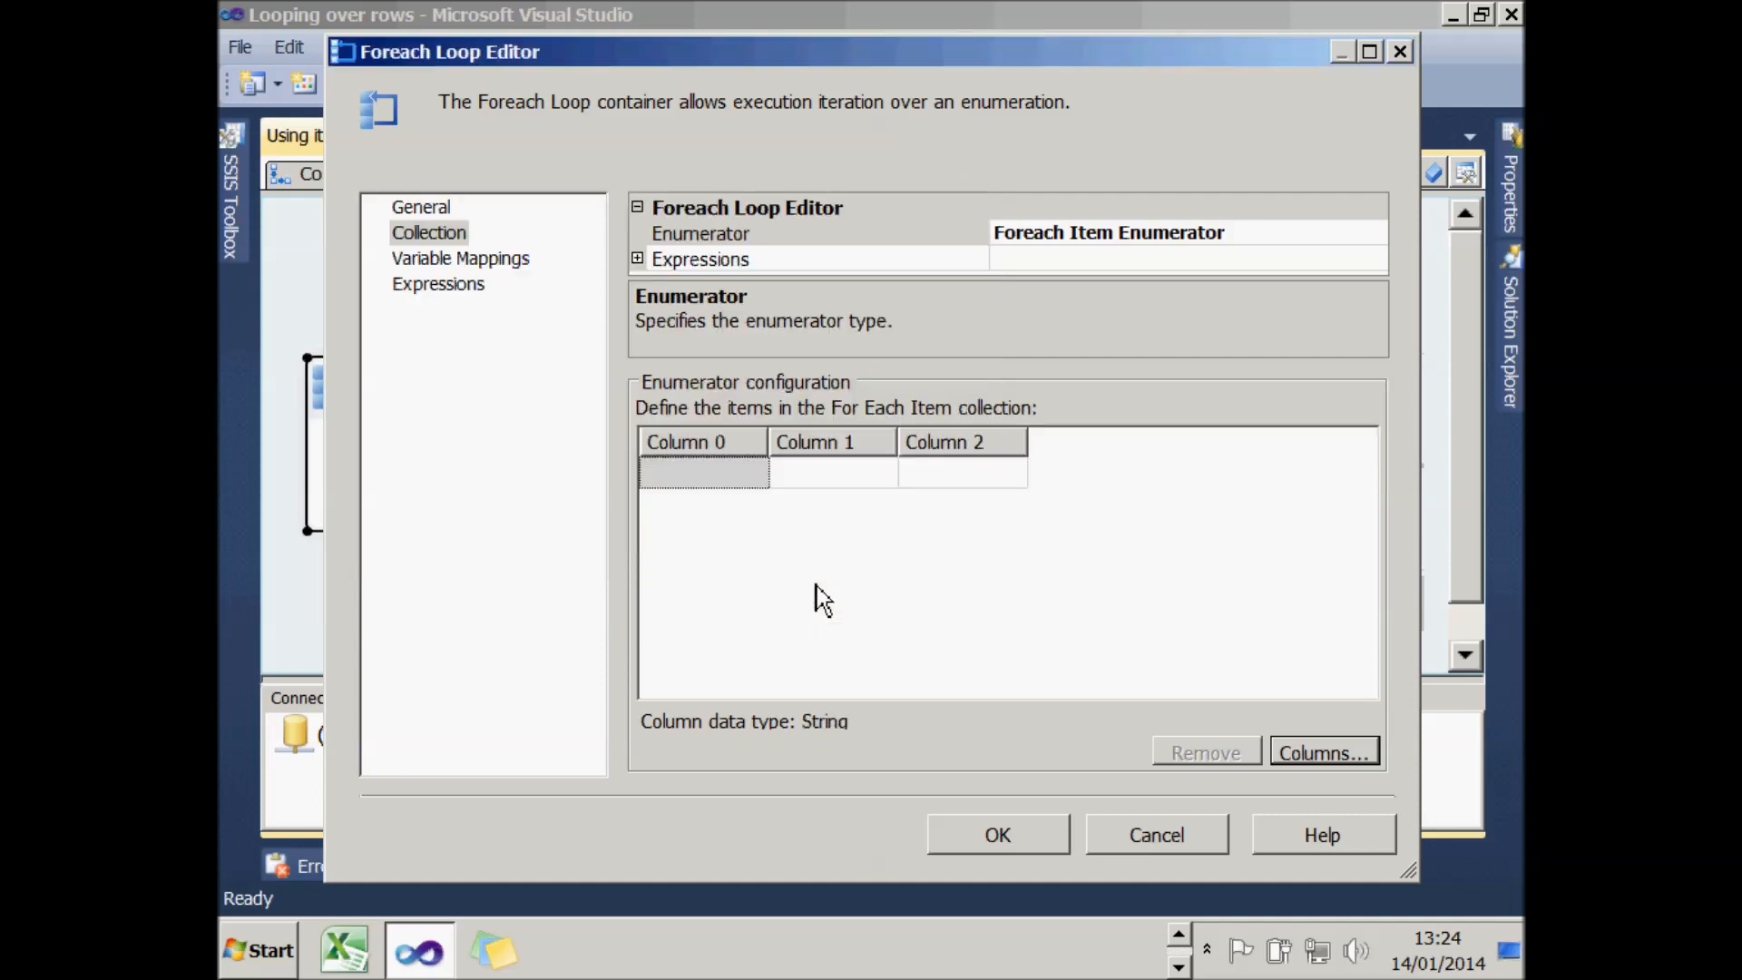
- Enter Nigel, Farrage and 4 as the first row of the item collection
click(751, 480)
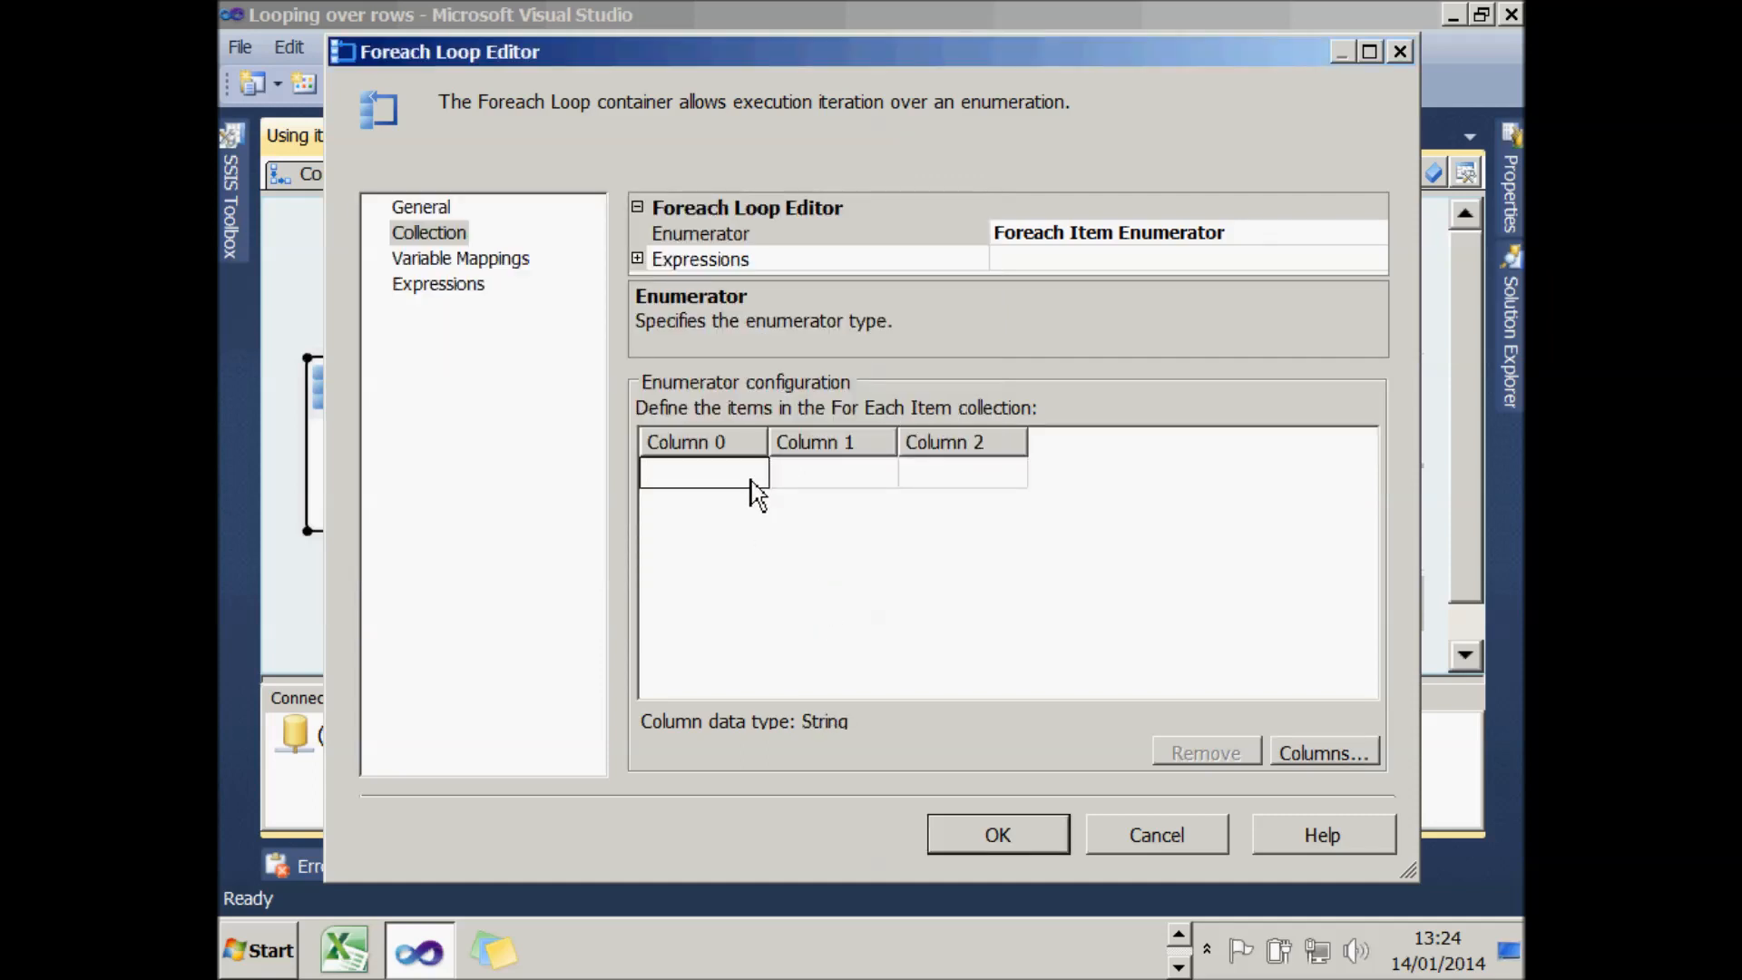
text(Nigel)
key(Tab)
text(Farrage)
key(Tab)
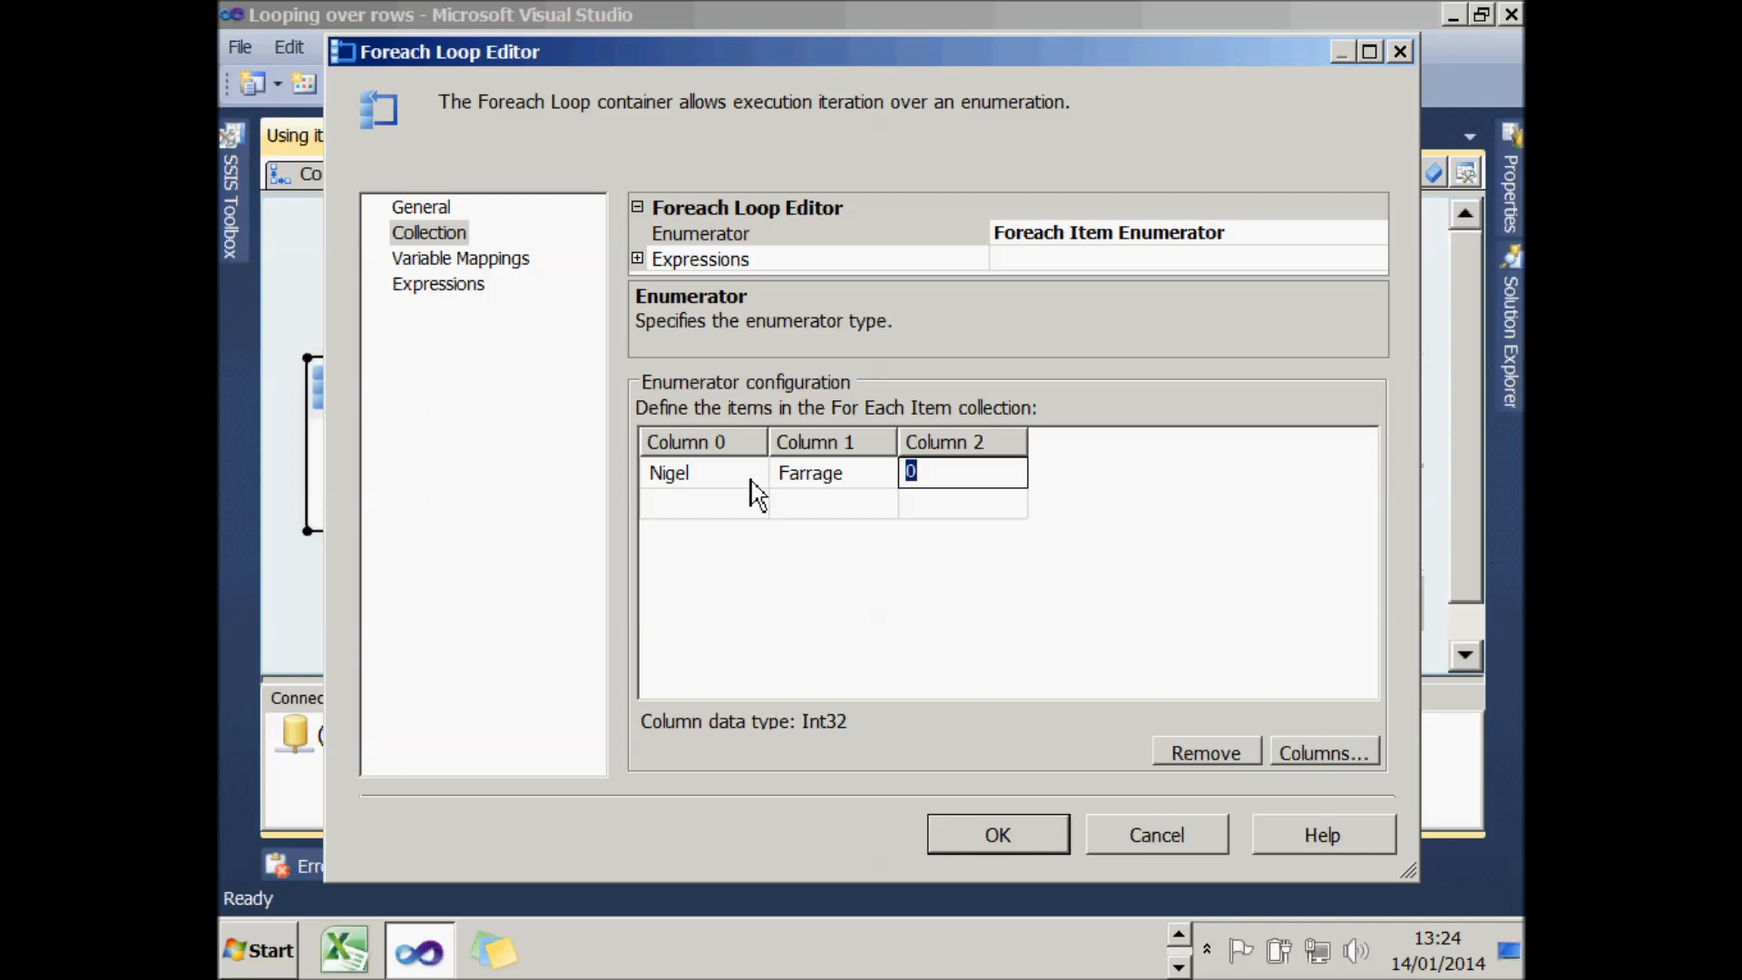
text(4)
key(Tab)
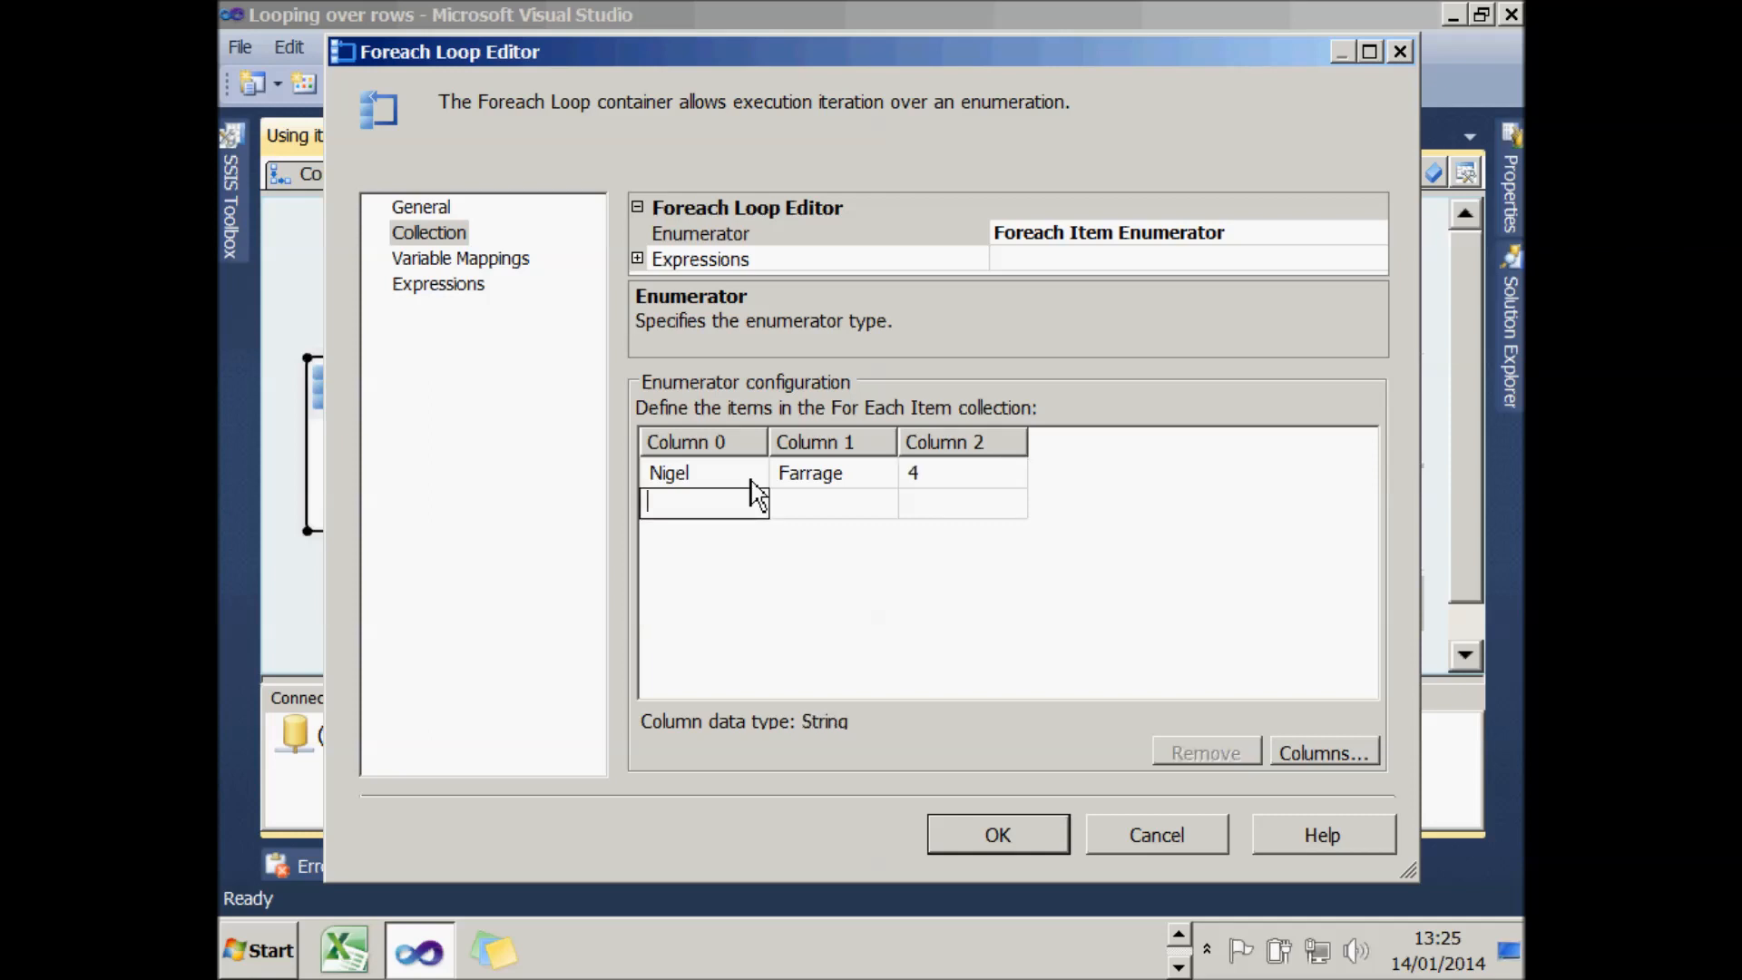
- Enter Adele, Adkins and 7 as the second row of the item collection
text(Adele)
key(Tab)
text(Adkins)
key(Tab)
text(7)
key(Tab)
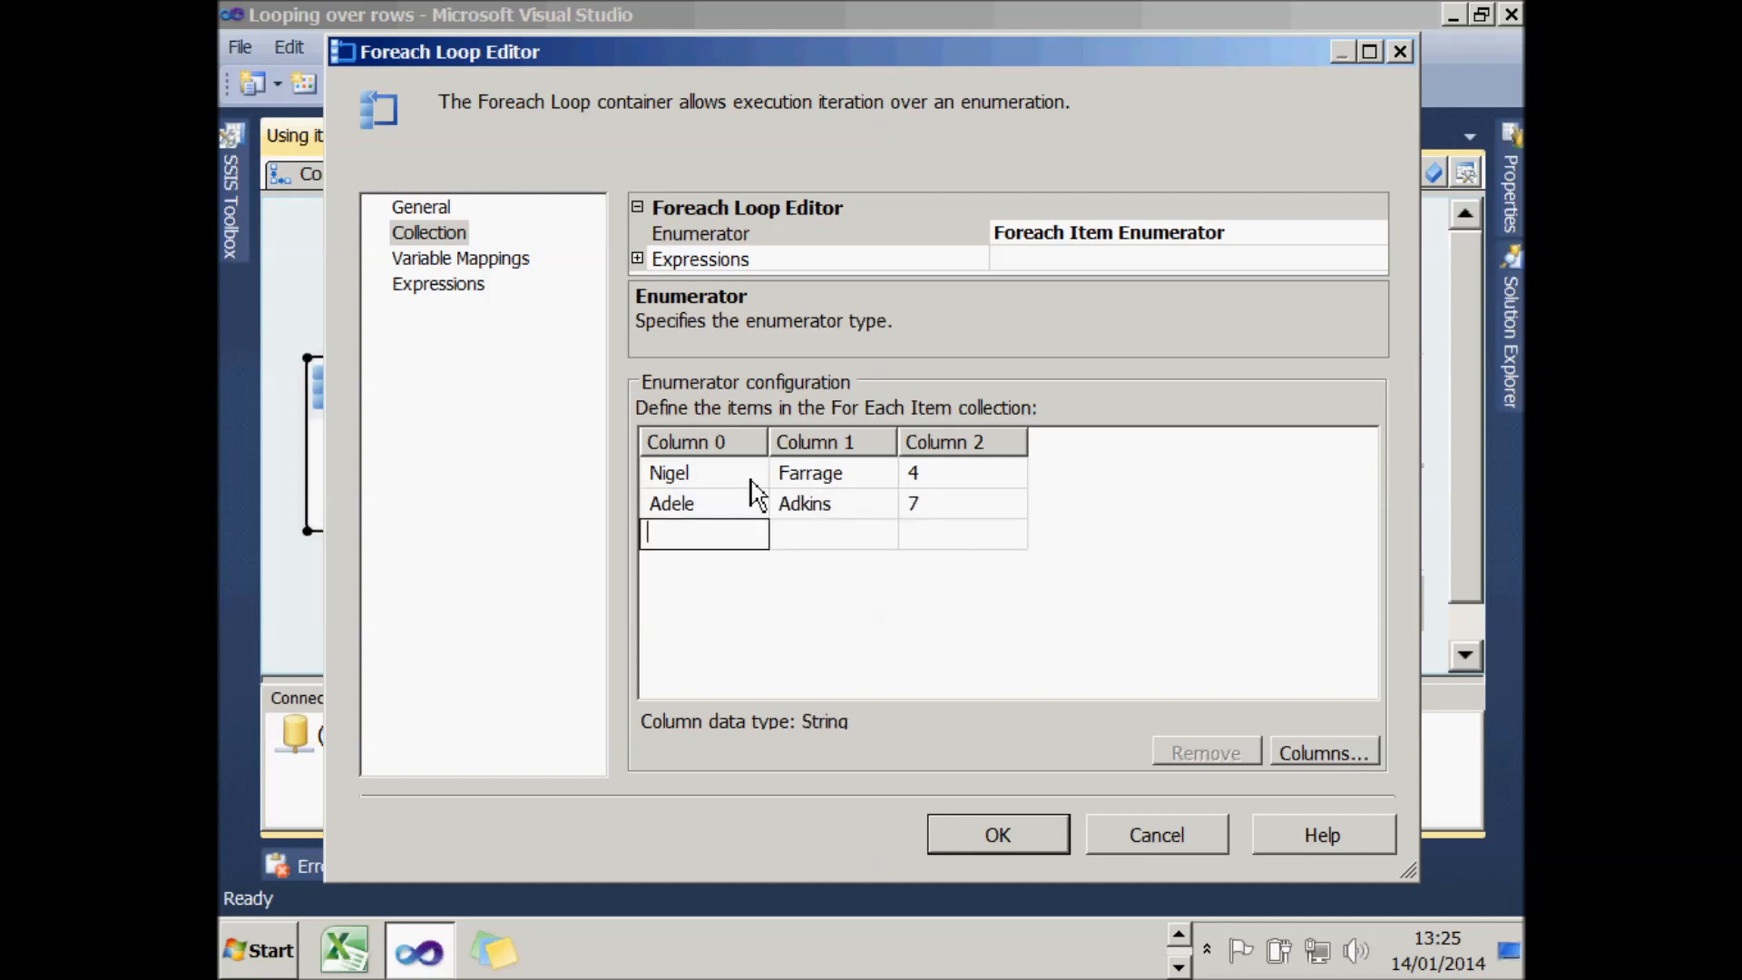
- Enter Basil, Brush and 2 as the third row of the item collection
text(Basil)
key(Tab)
text(Br)
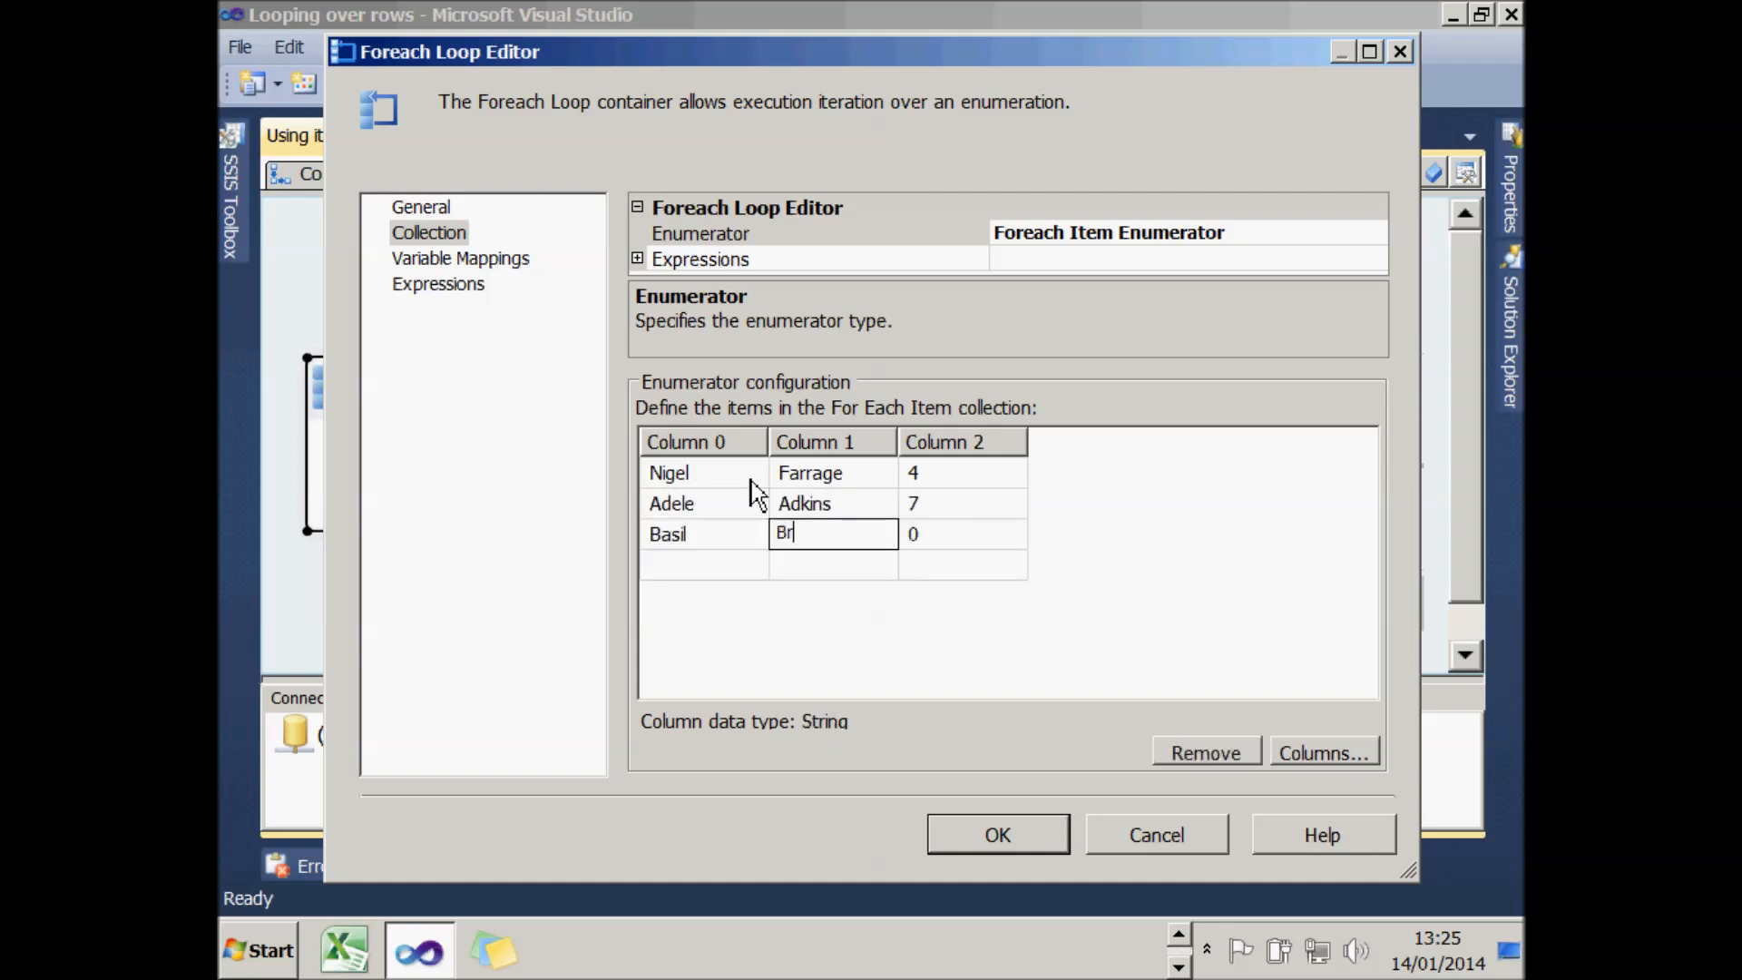
text(ush)
key(Tab)
text(2)
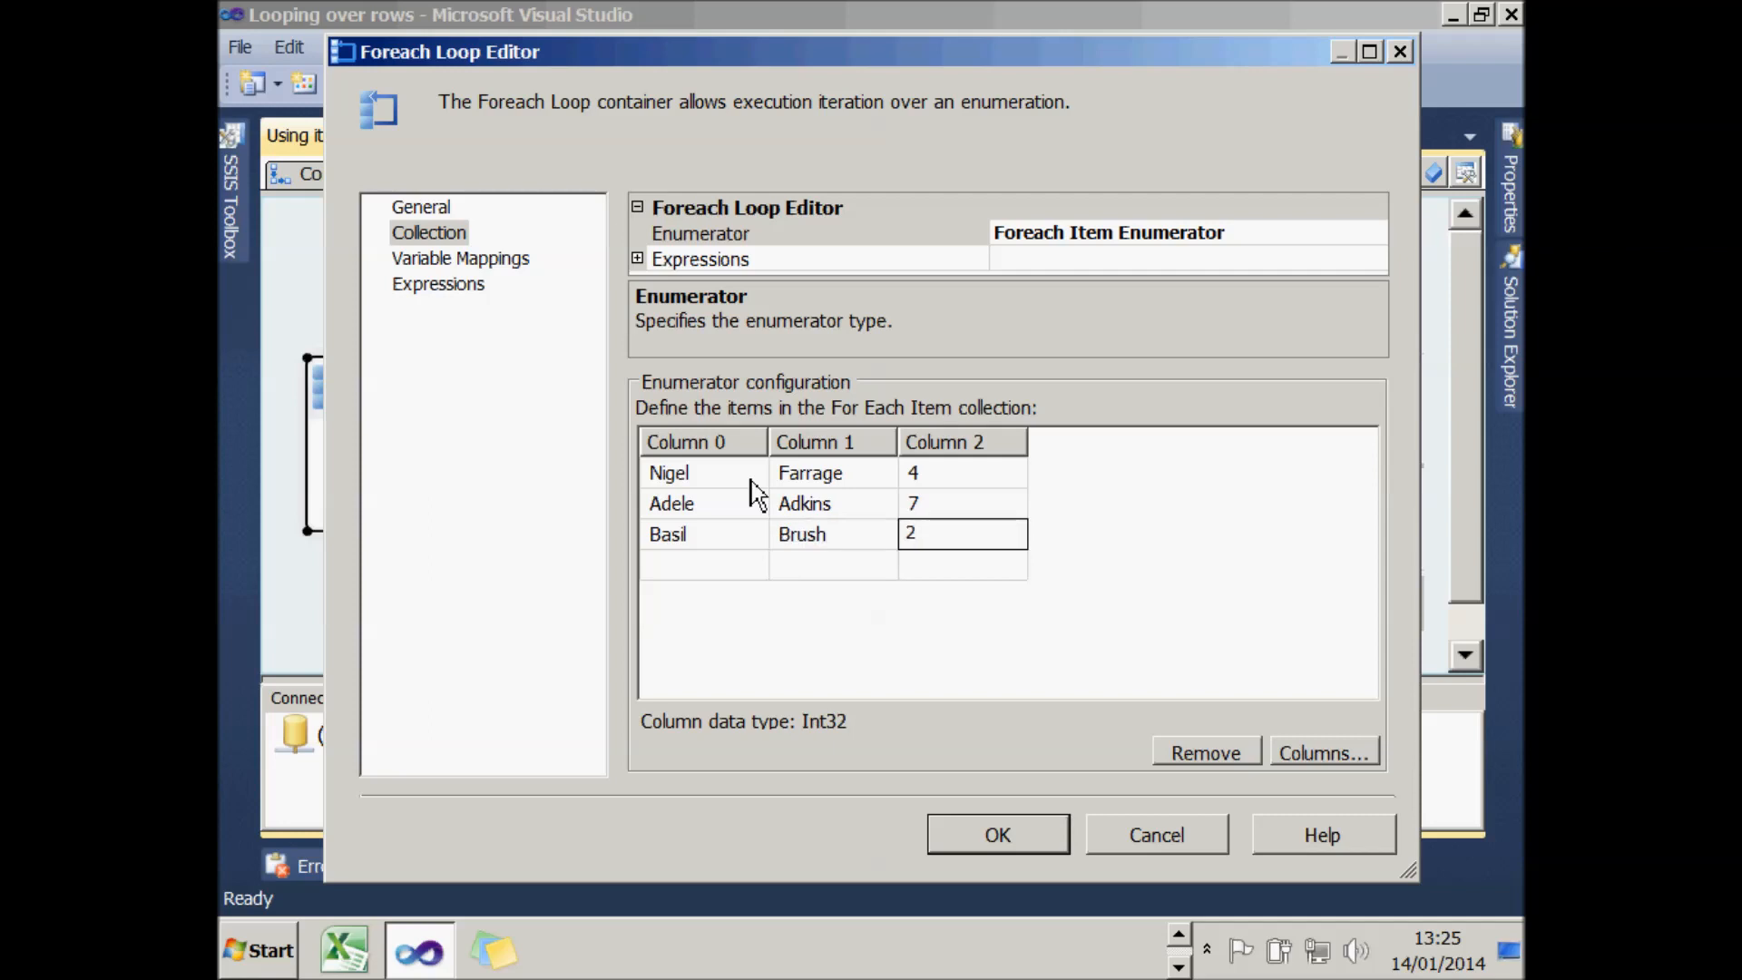
click(779, 519)
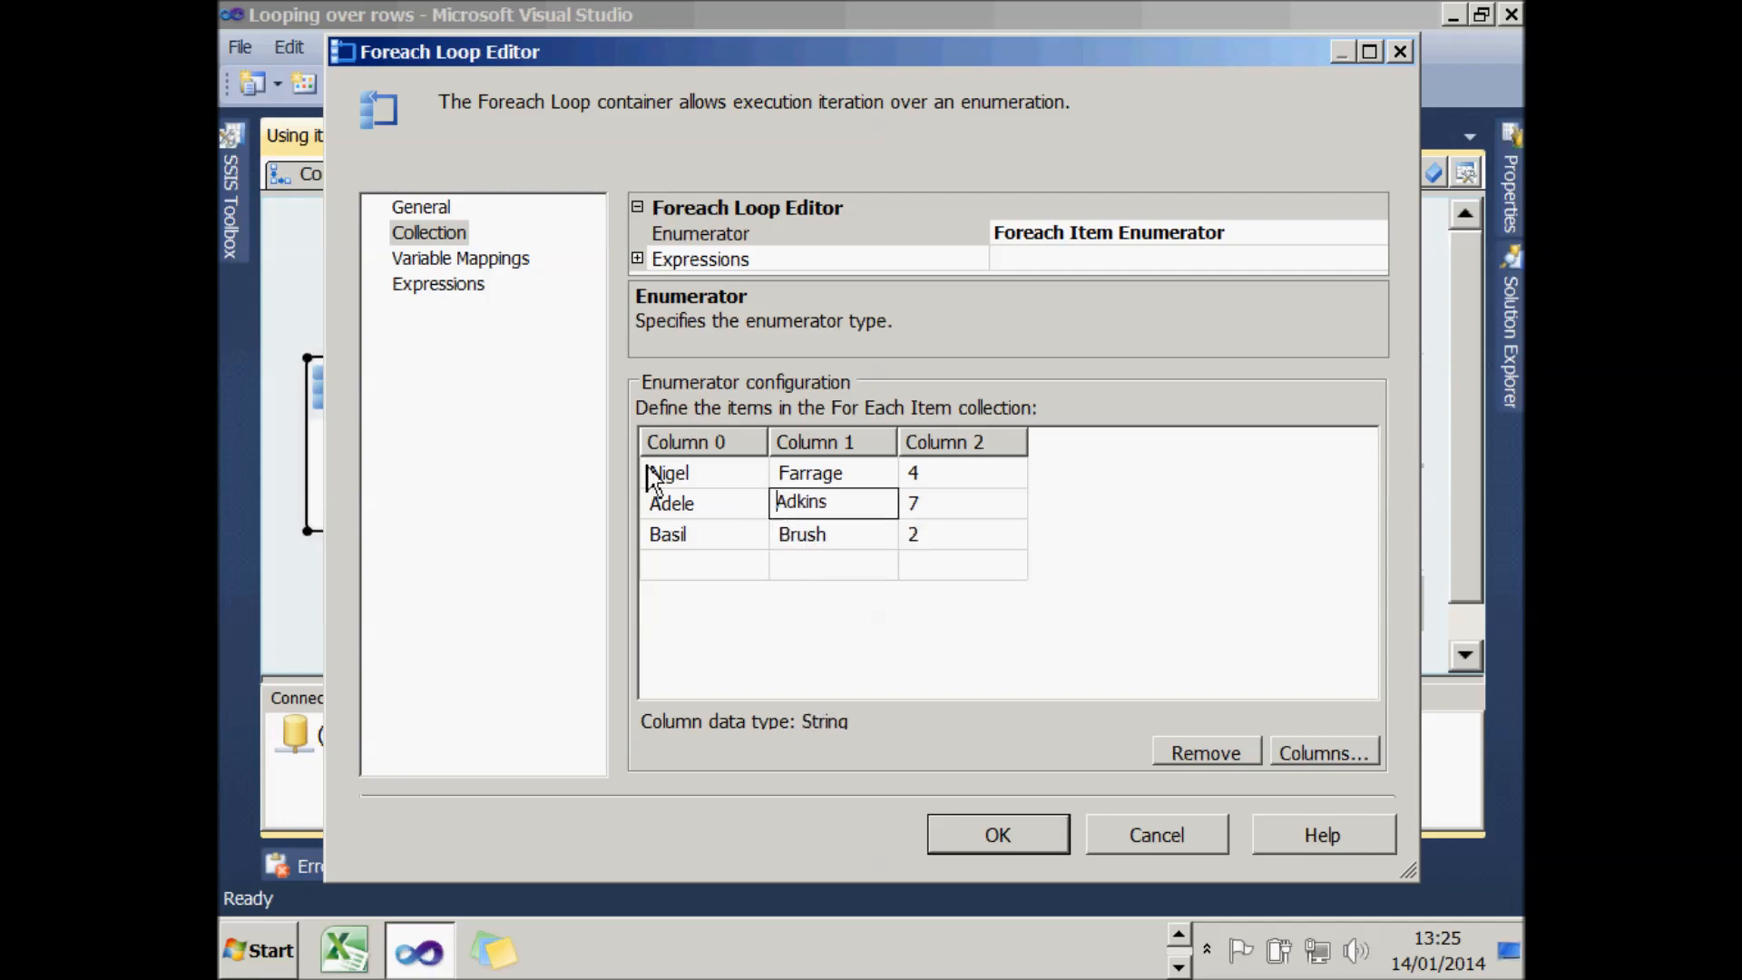
- Check the loop's variable mappings against the item columns and accept the Foreach Loop settings
click(474, 262)
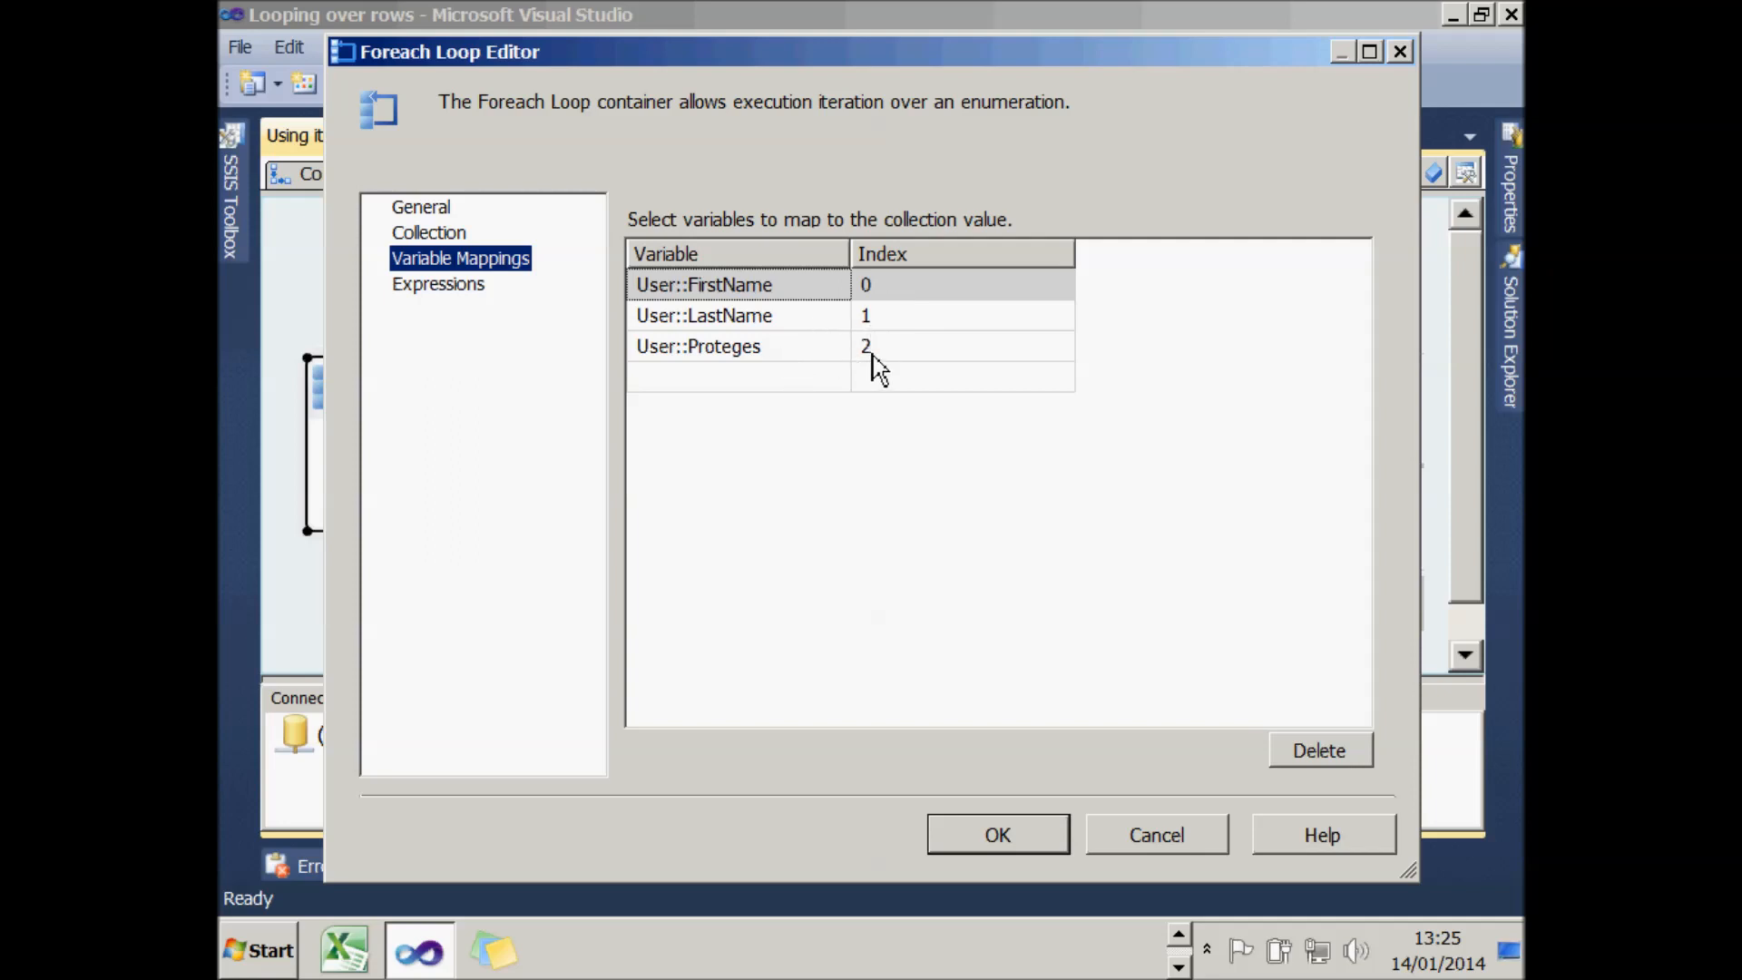
click(449, 237)
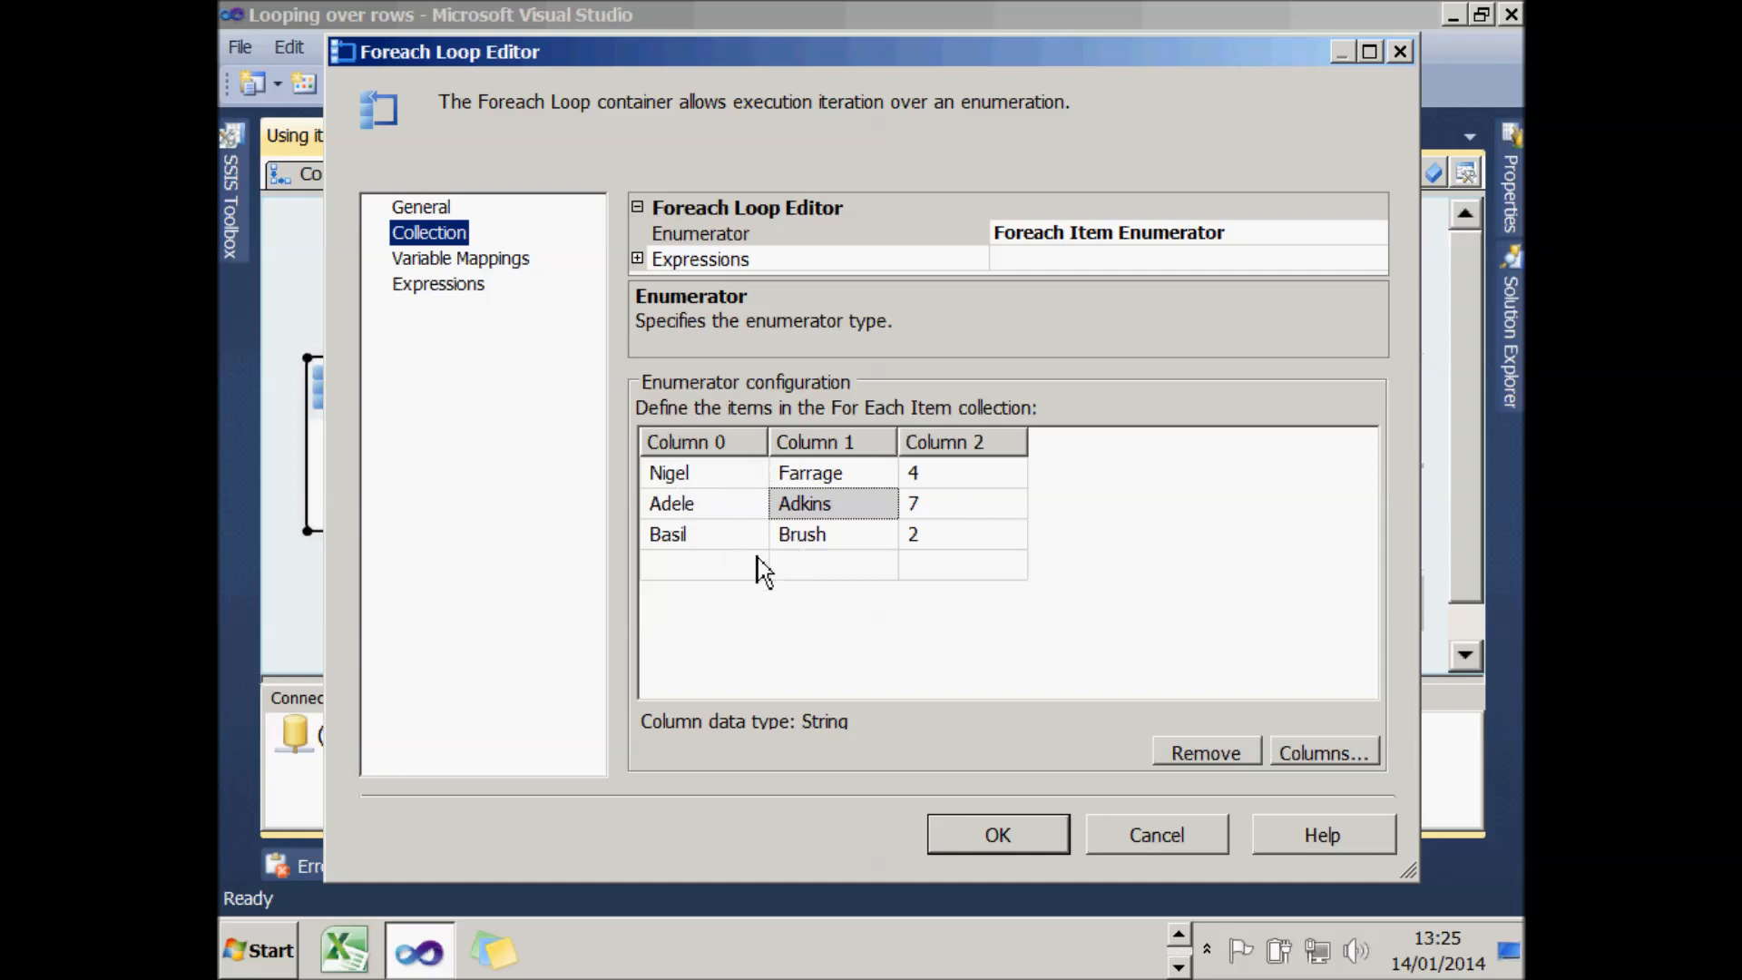
click(1029, 836)
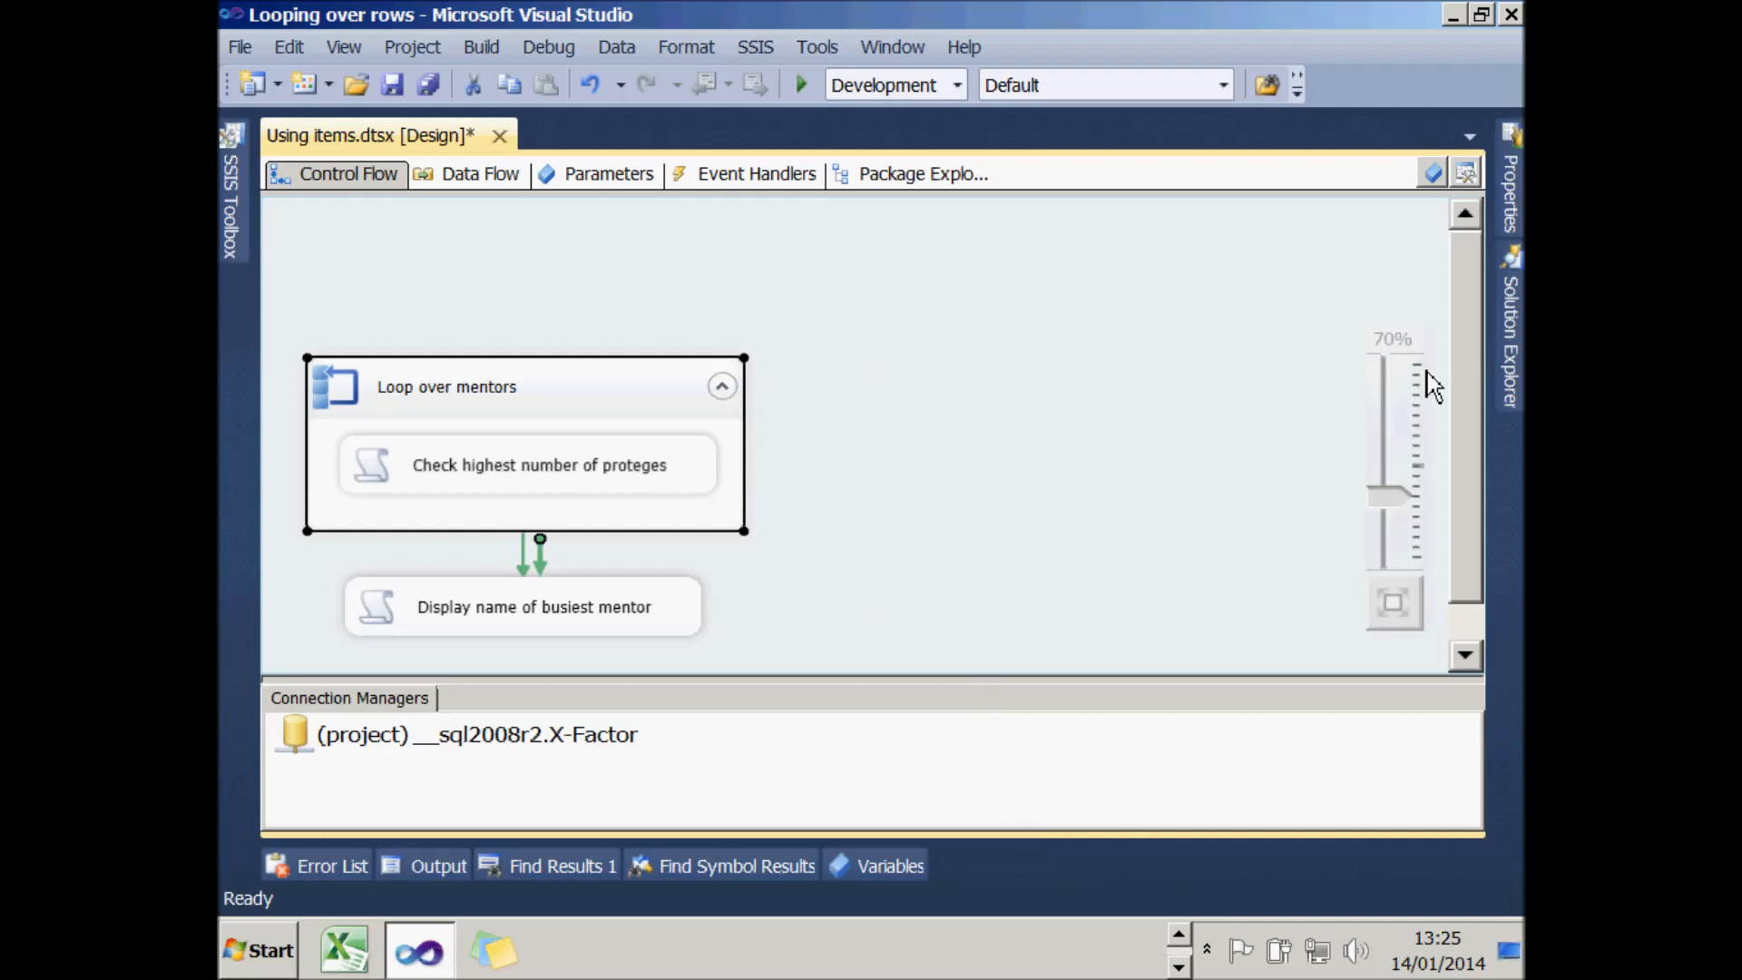
- Set Using items.dtsx as the project's startup object
click(1511, 345)
right_click(1331, 415)
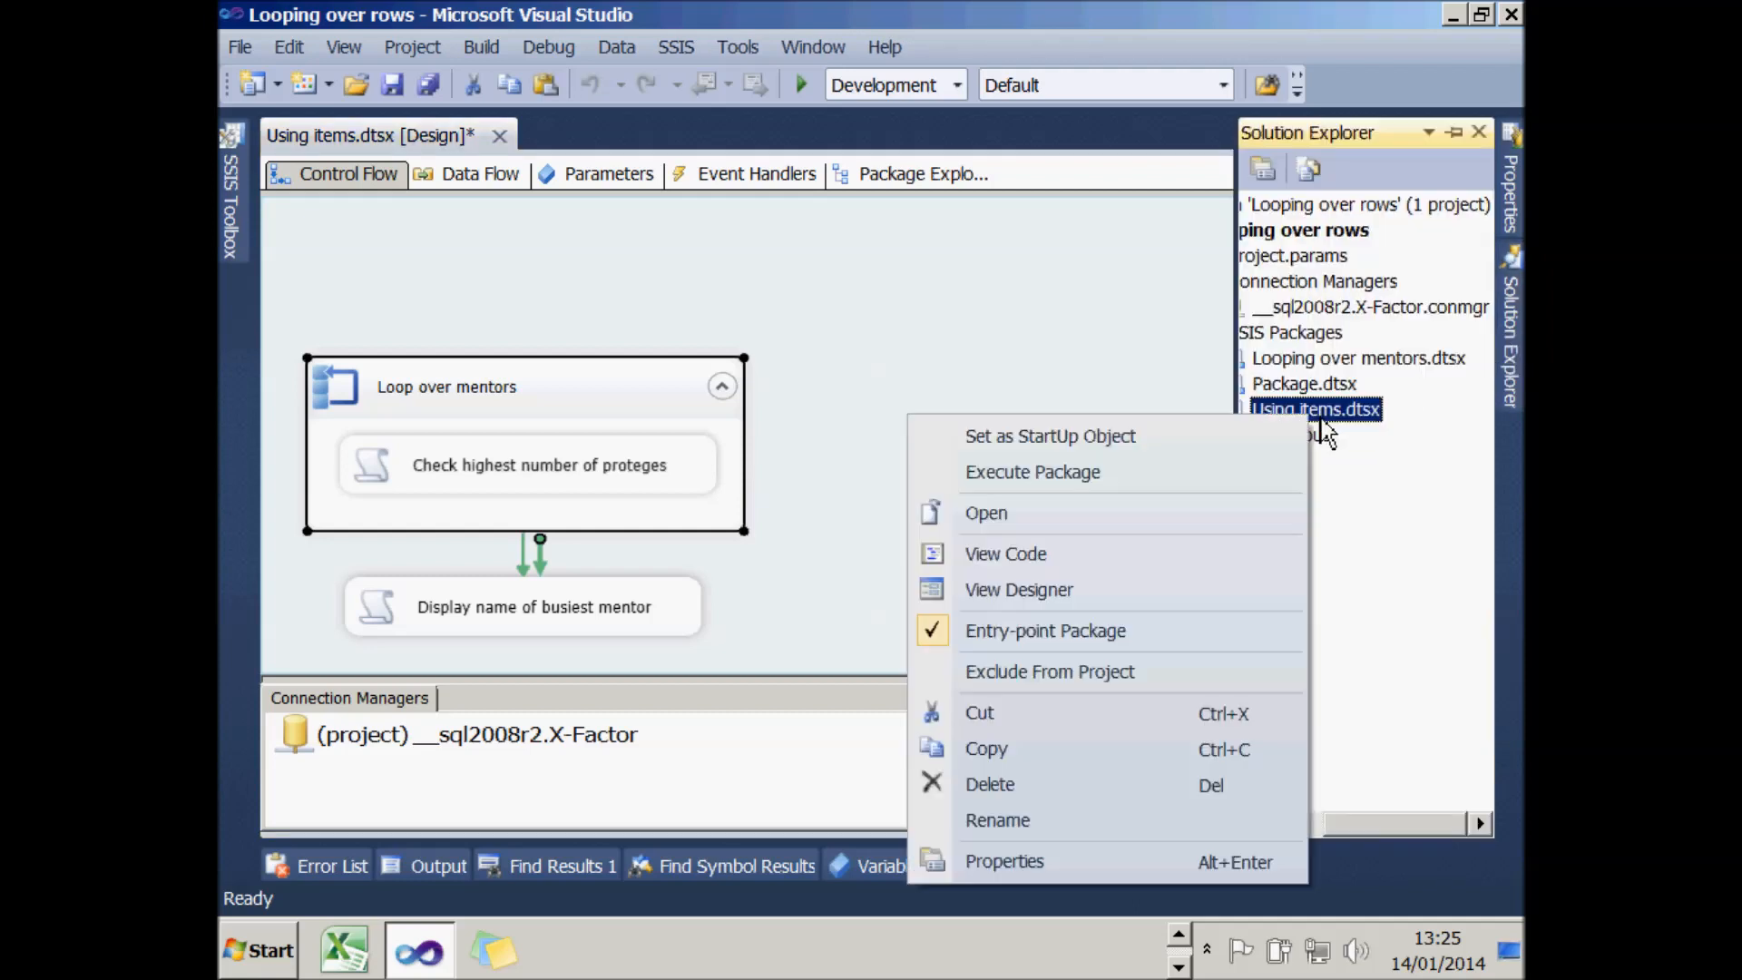
click(1153, 440)
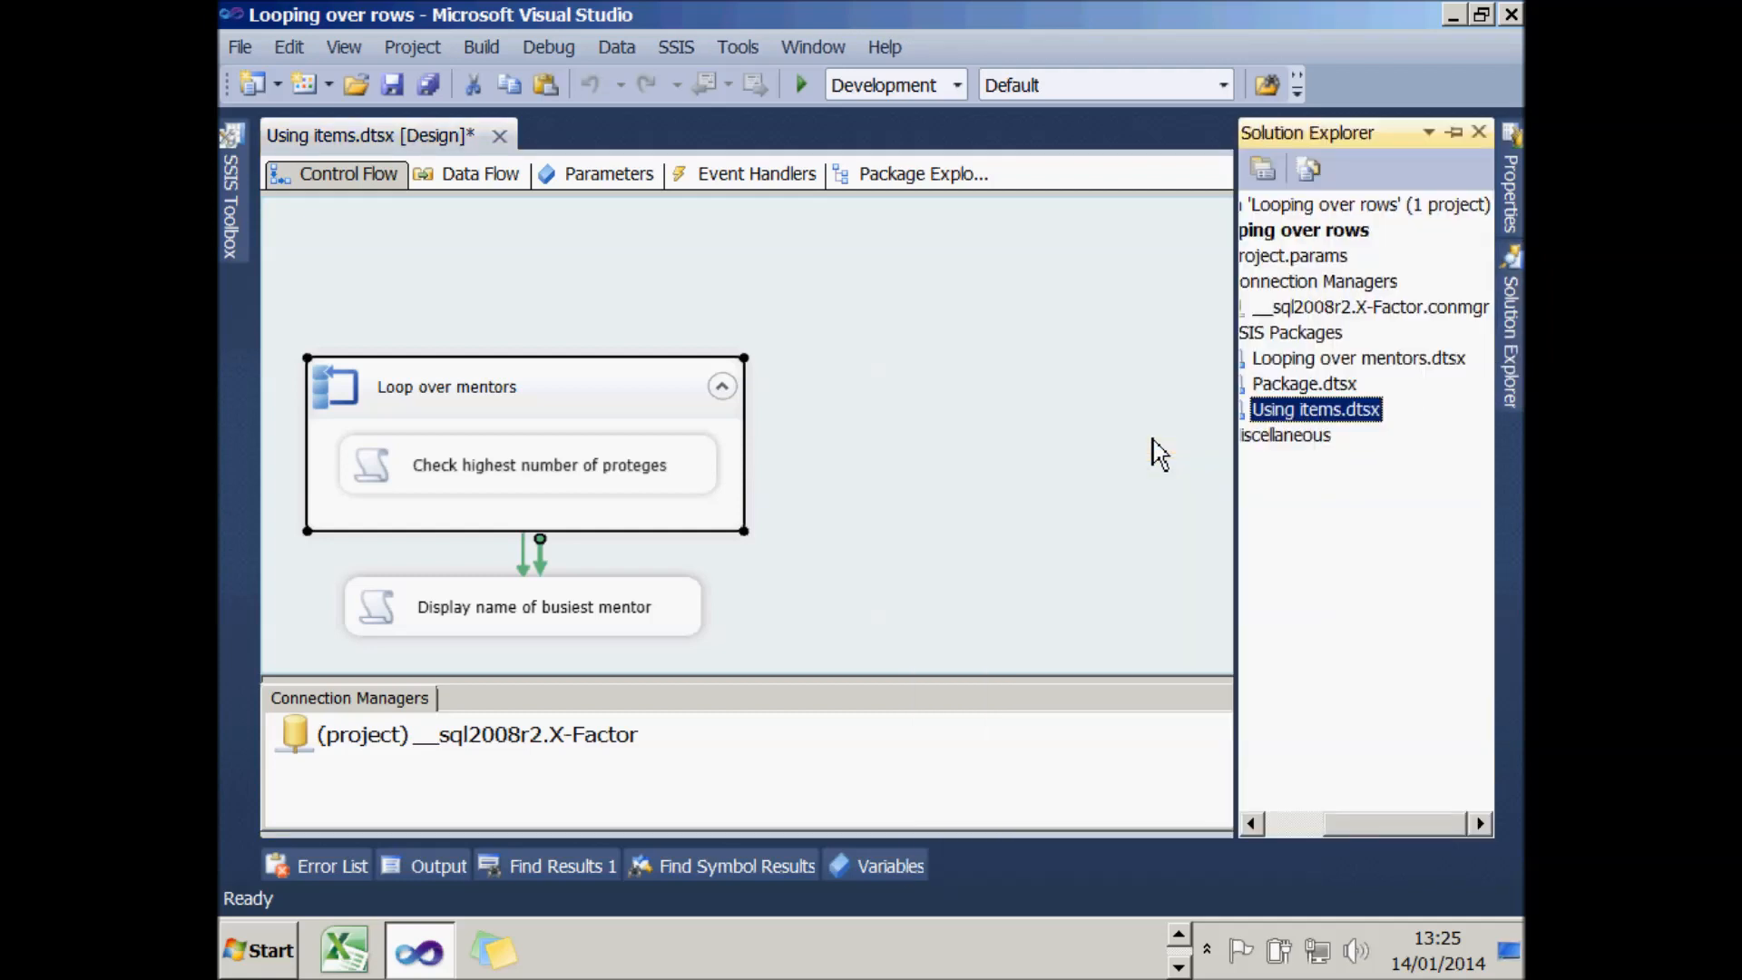
- Run the Using items package, dismiss the busiest mentor message and return to design mode
click(934, 459)
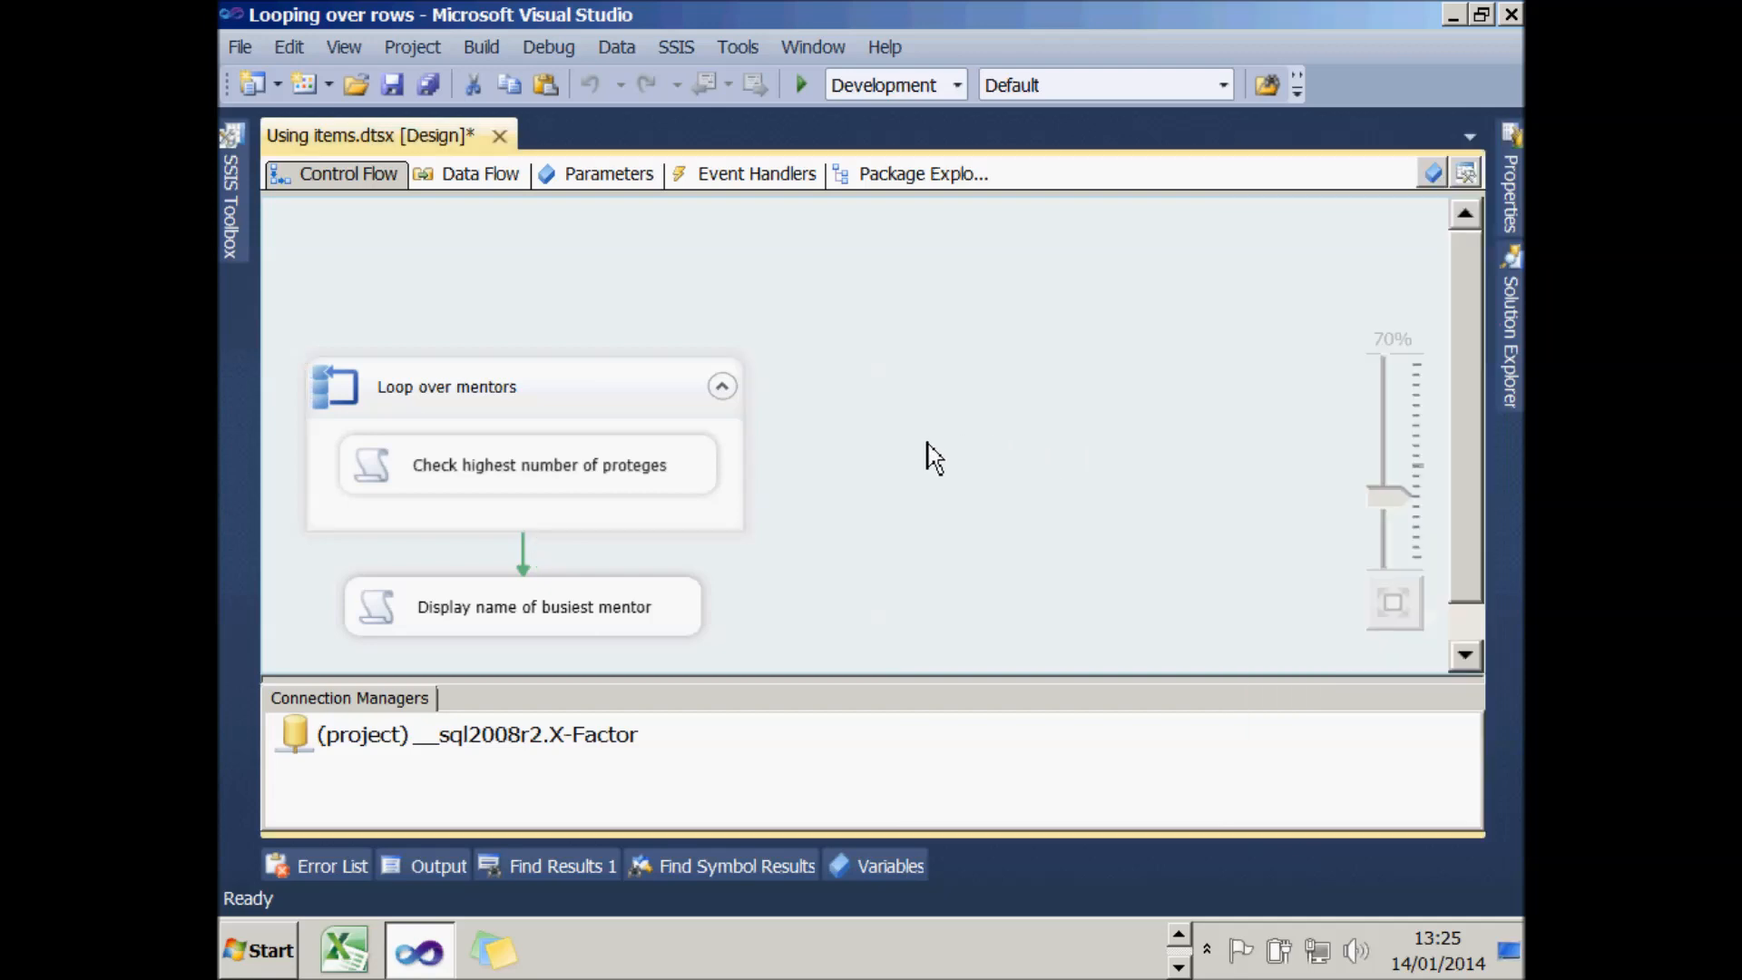
click(798, 89)
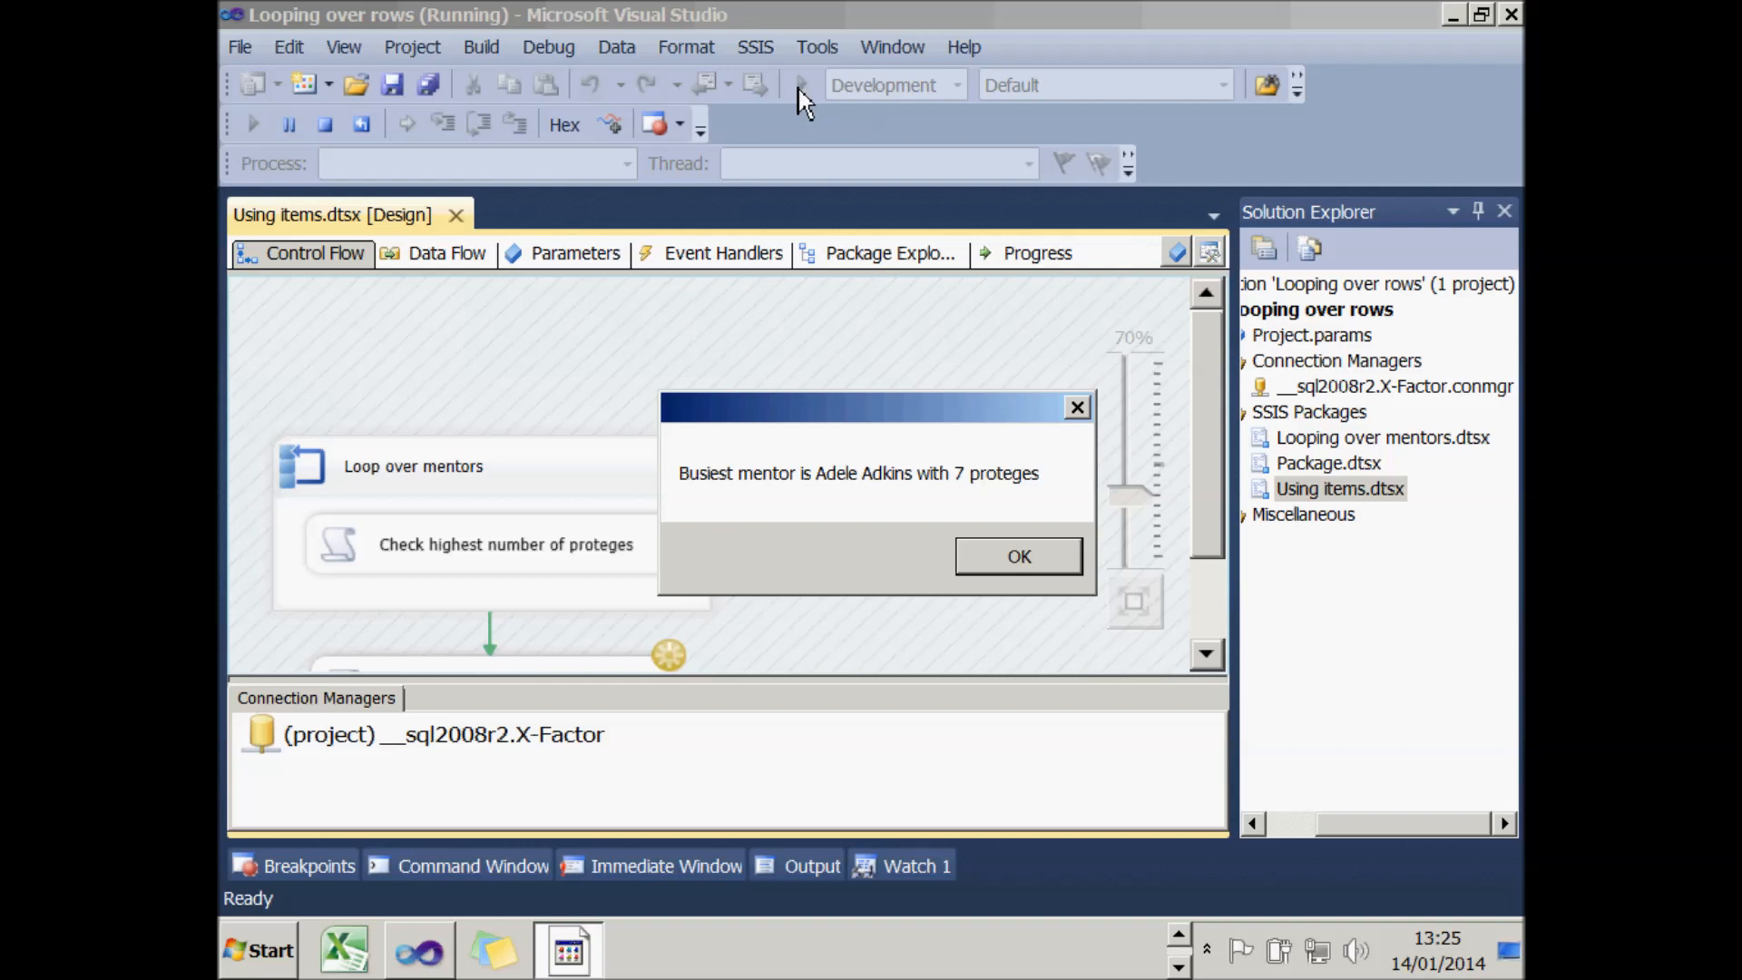
click(1011, 555)
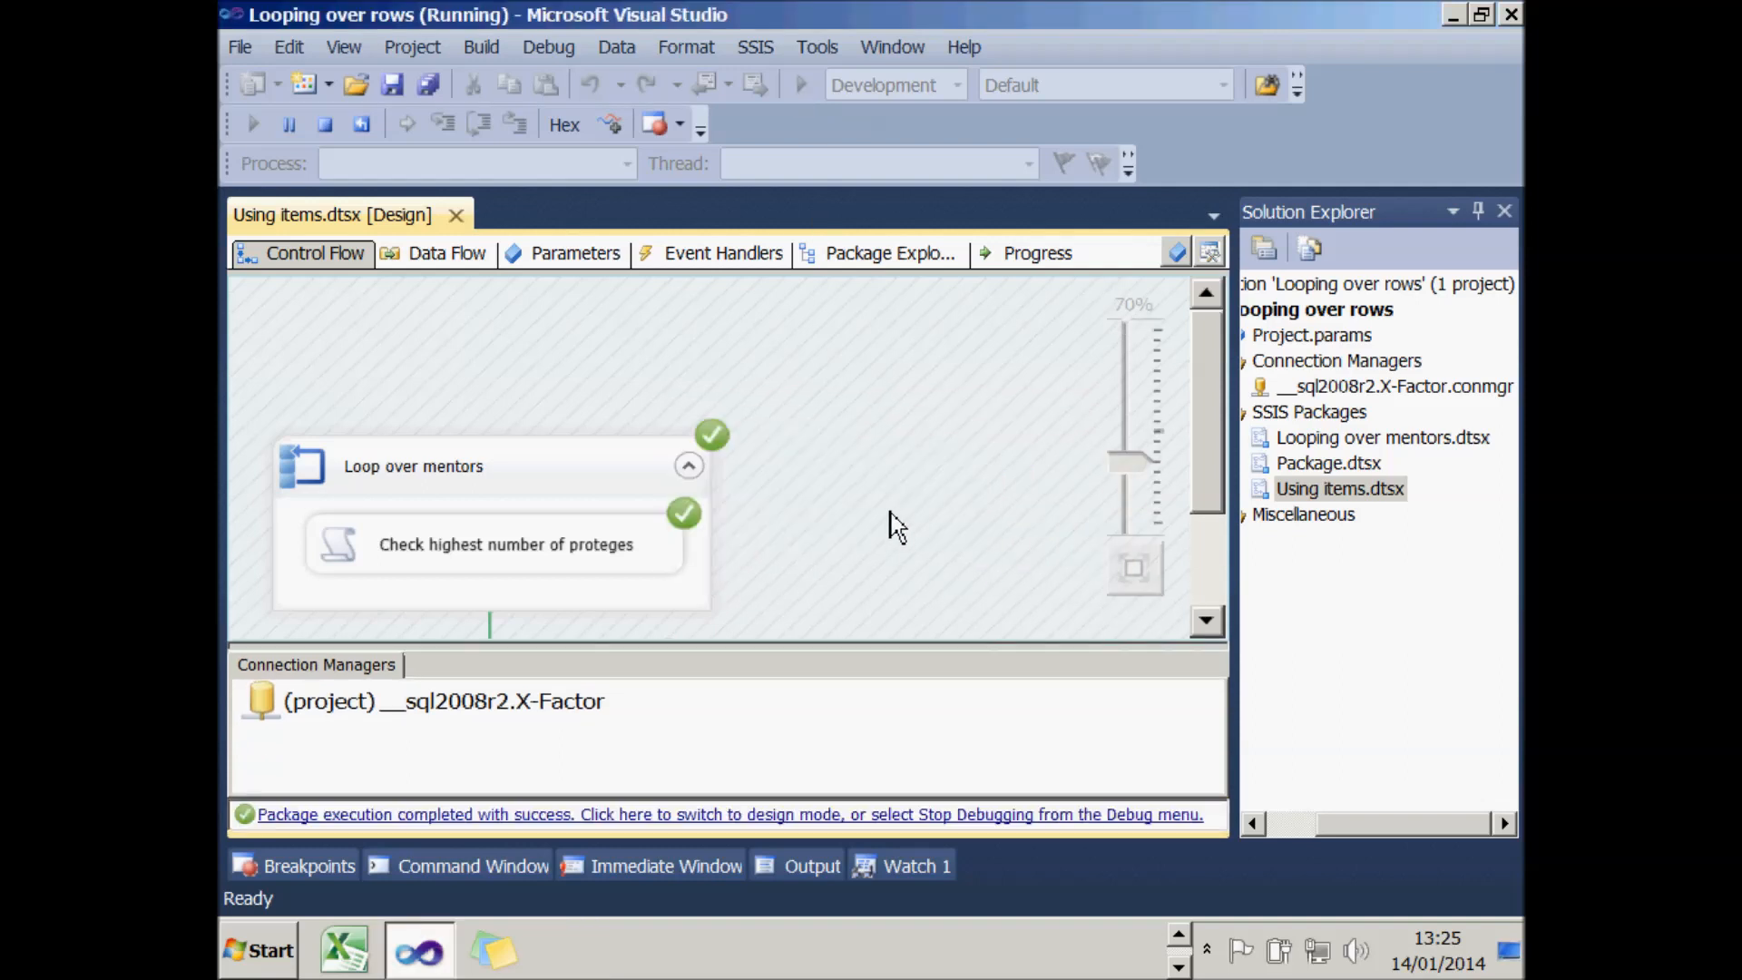
click(876, 815)
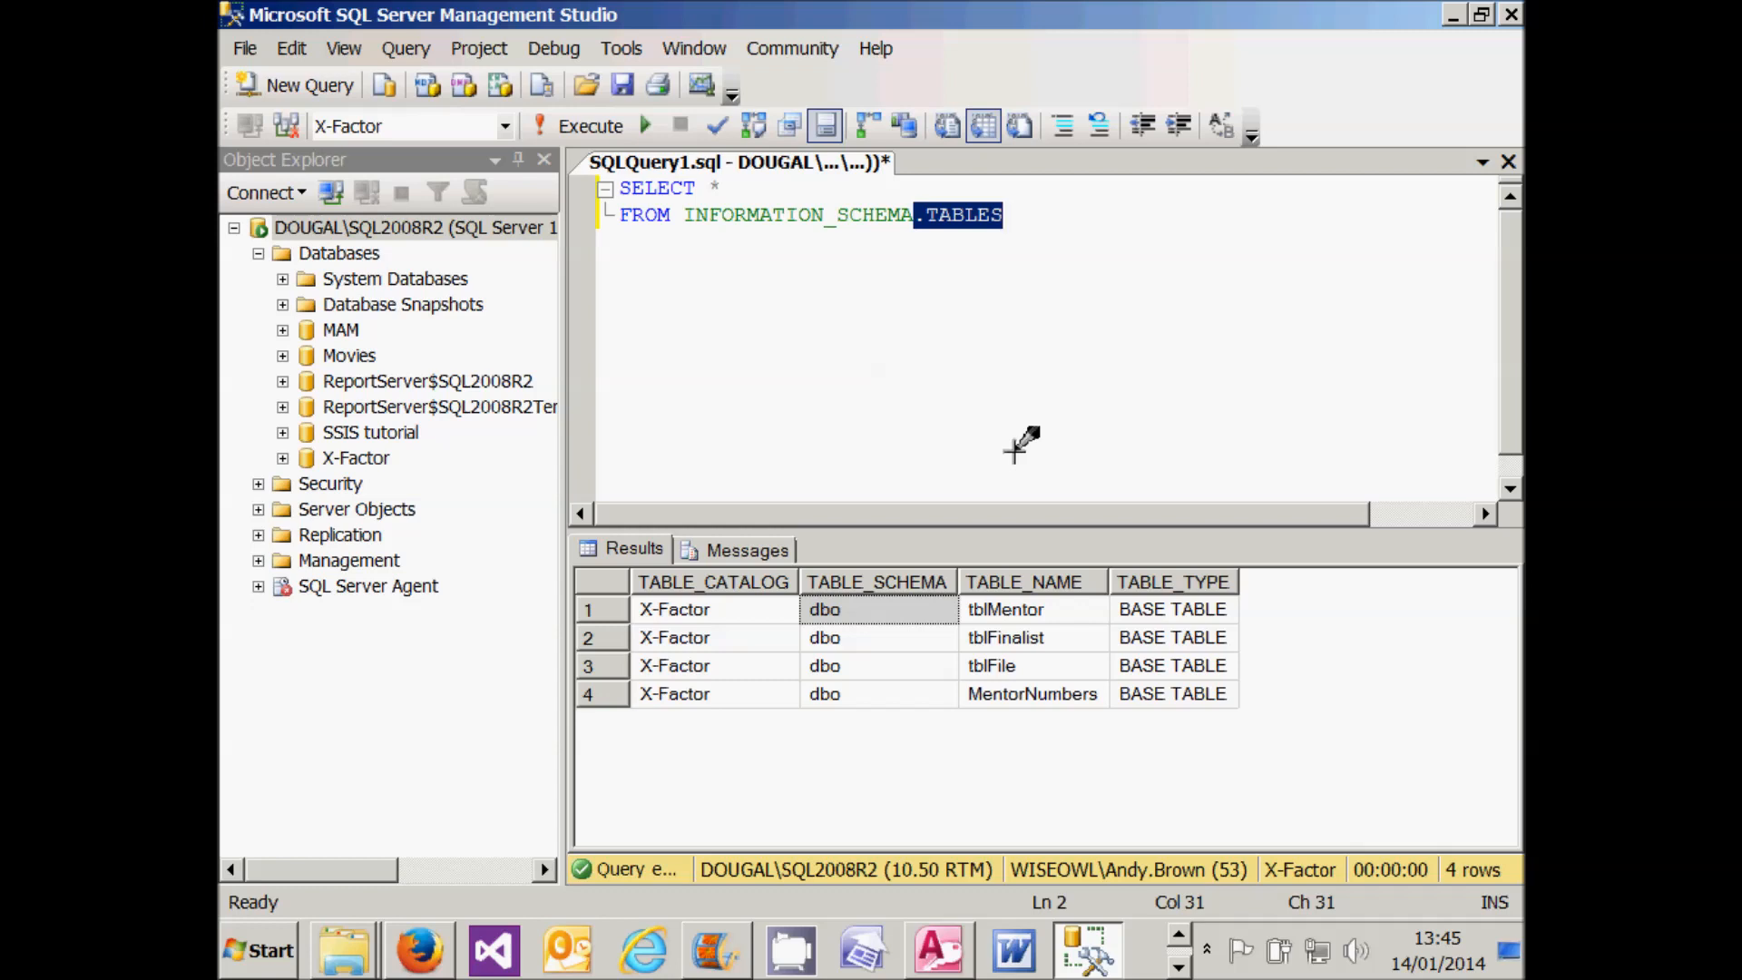
- Complete and run the query SELECT * FROM INFORMATION_SCHEMA.TABLES on the X-Factor database, and examine the TABLE_NAME column of the results
text(/)
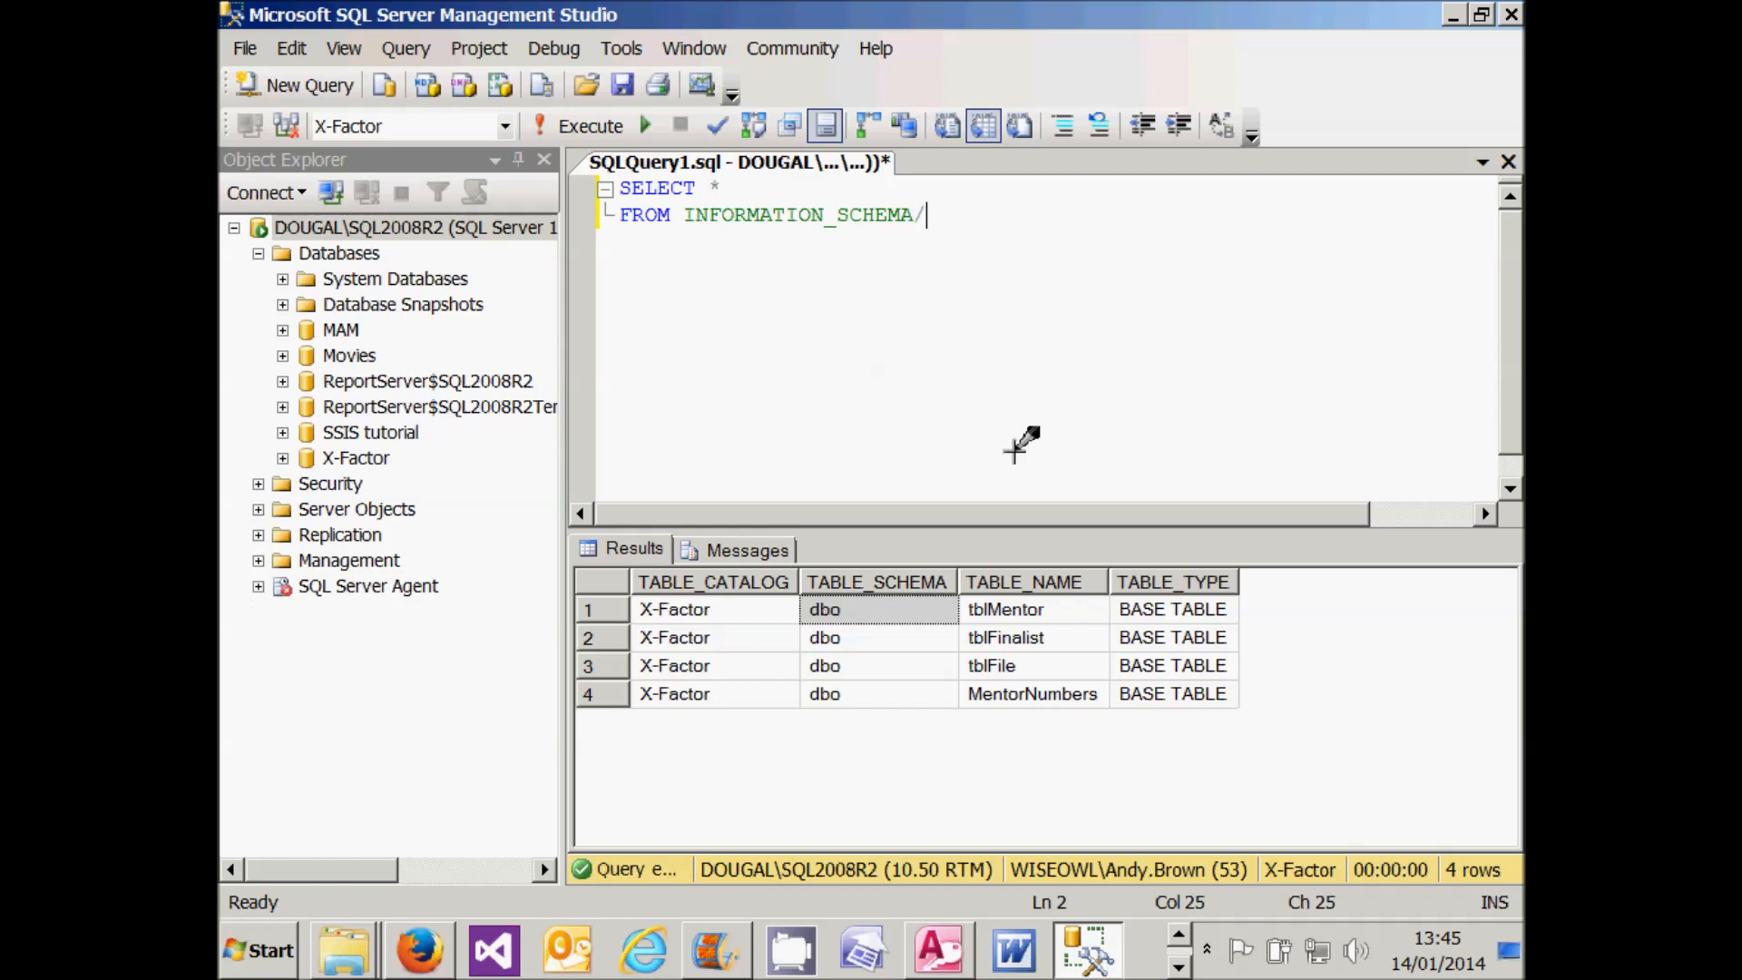
key(BackSpace)
text(/)
key(BackSpace)
text(.)
drag(1176, 323, 1177, 392)
double_click(974, 394)
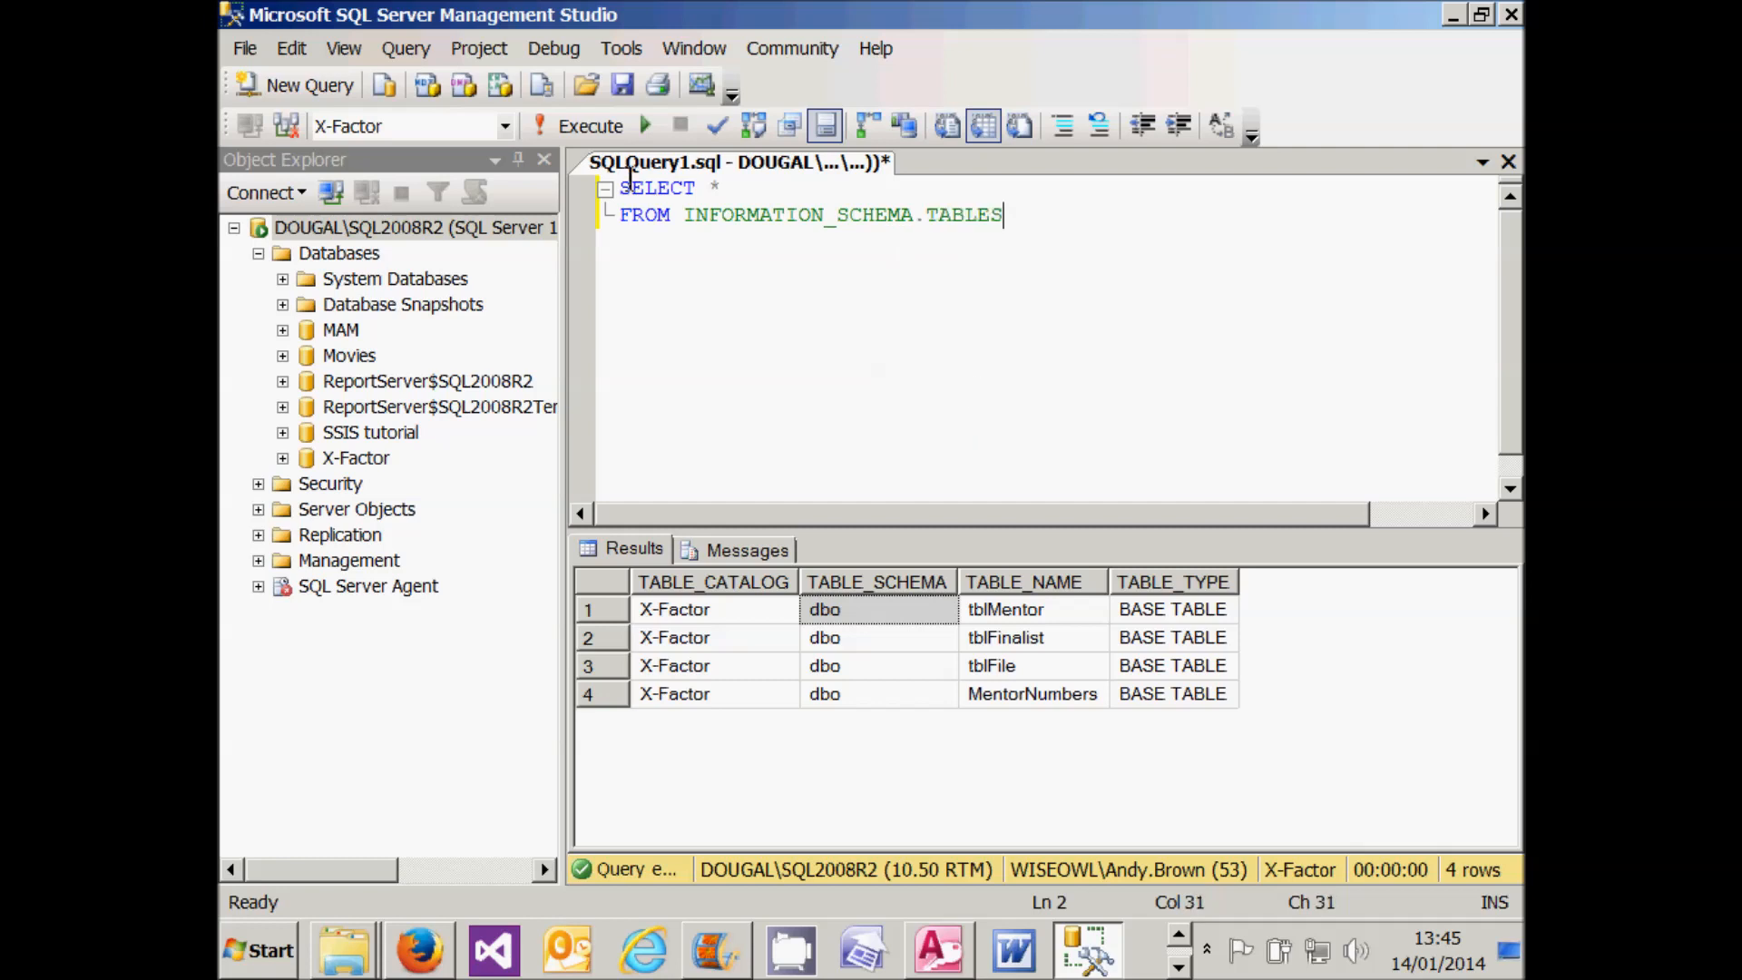
click(577, 132)
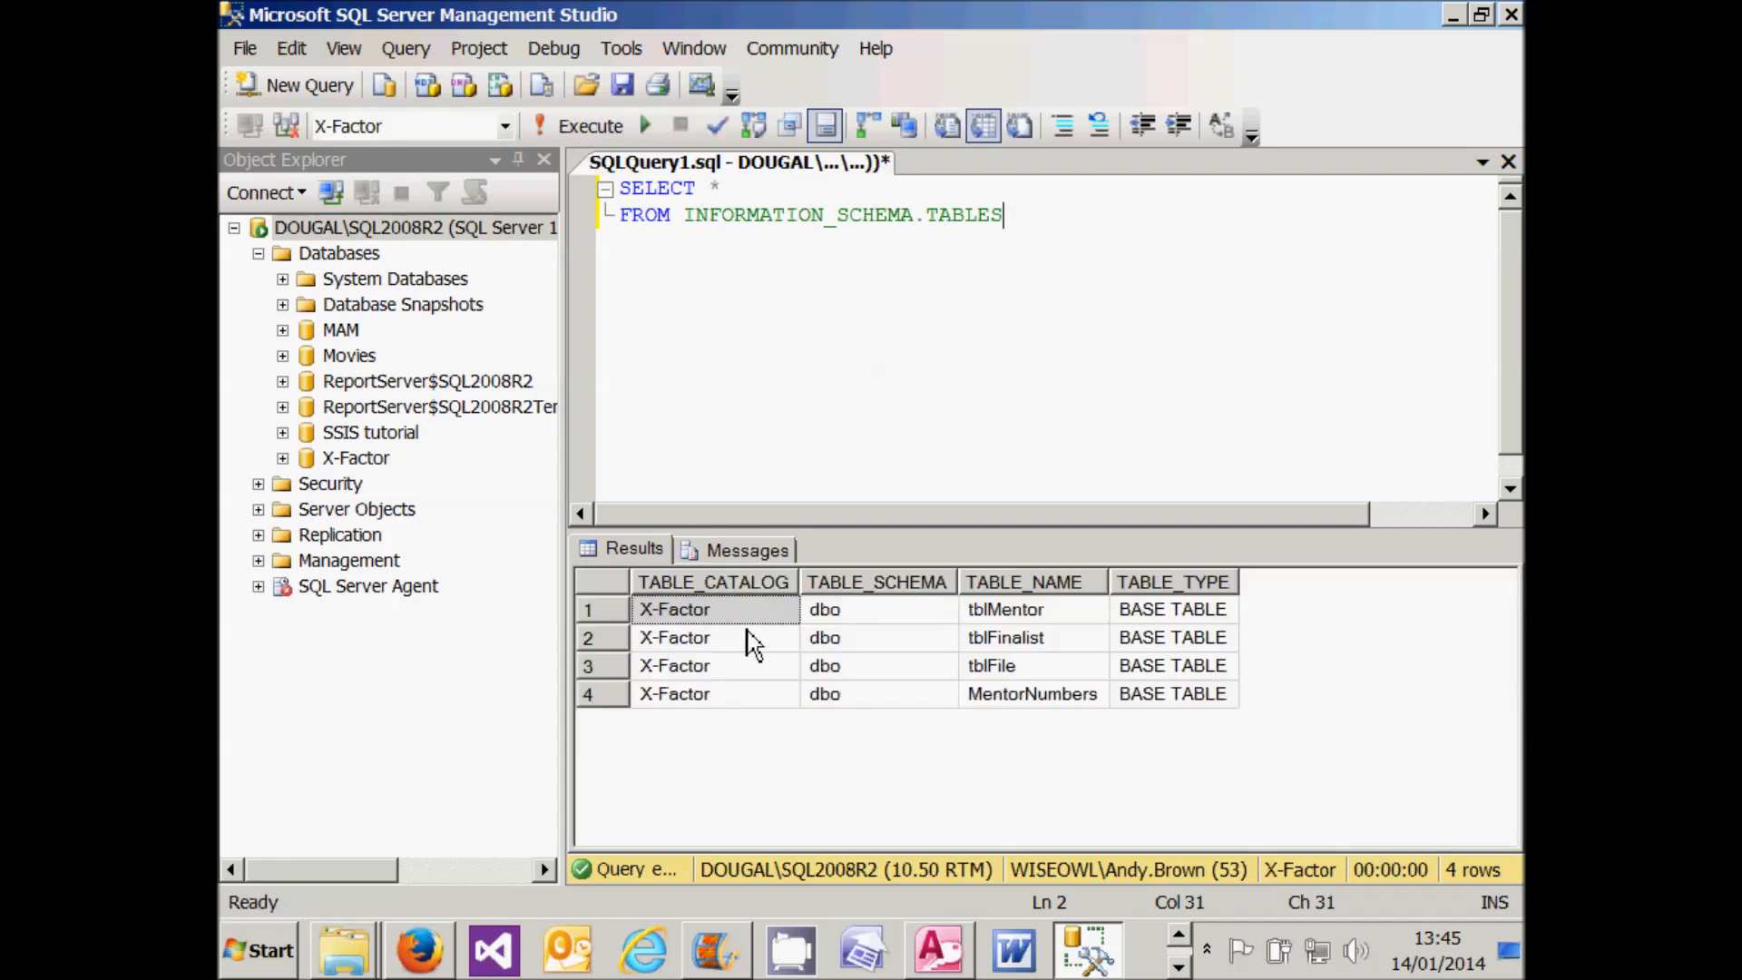
click(1032, 585)
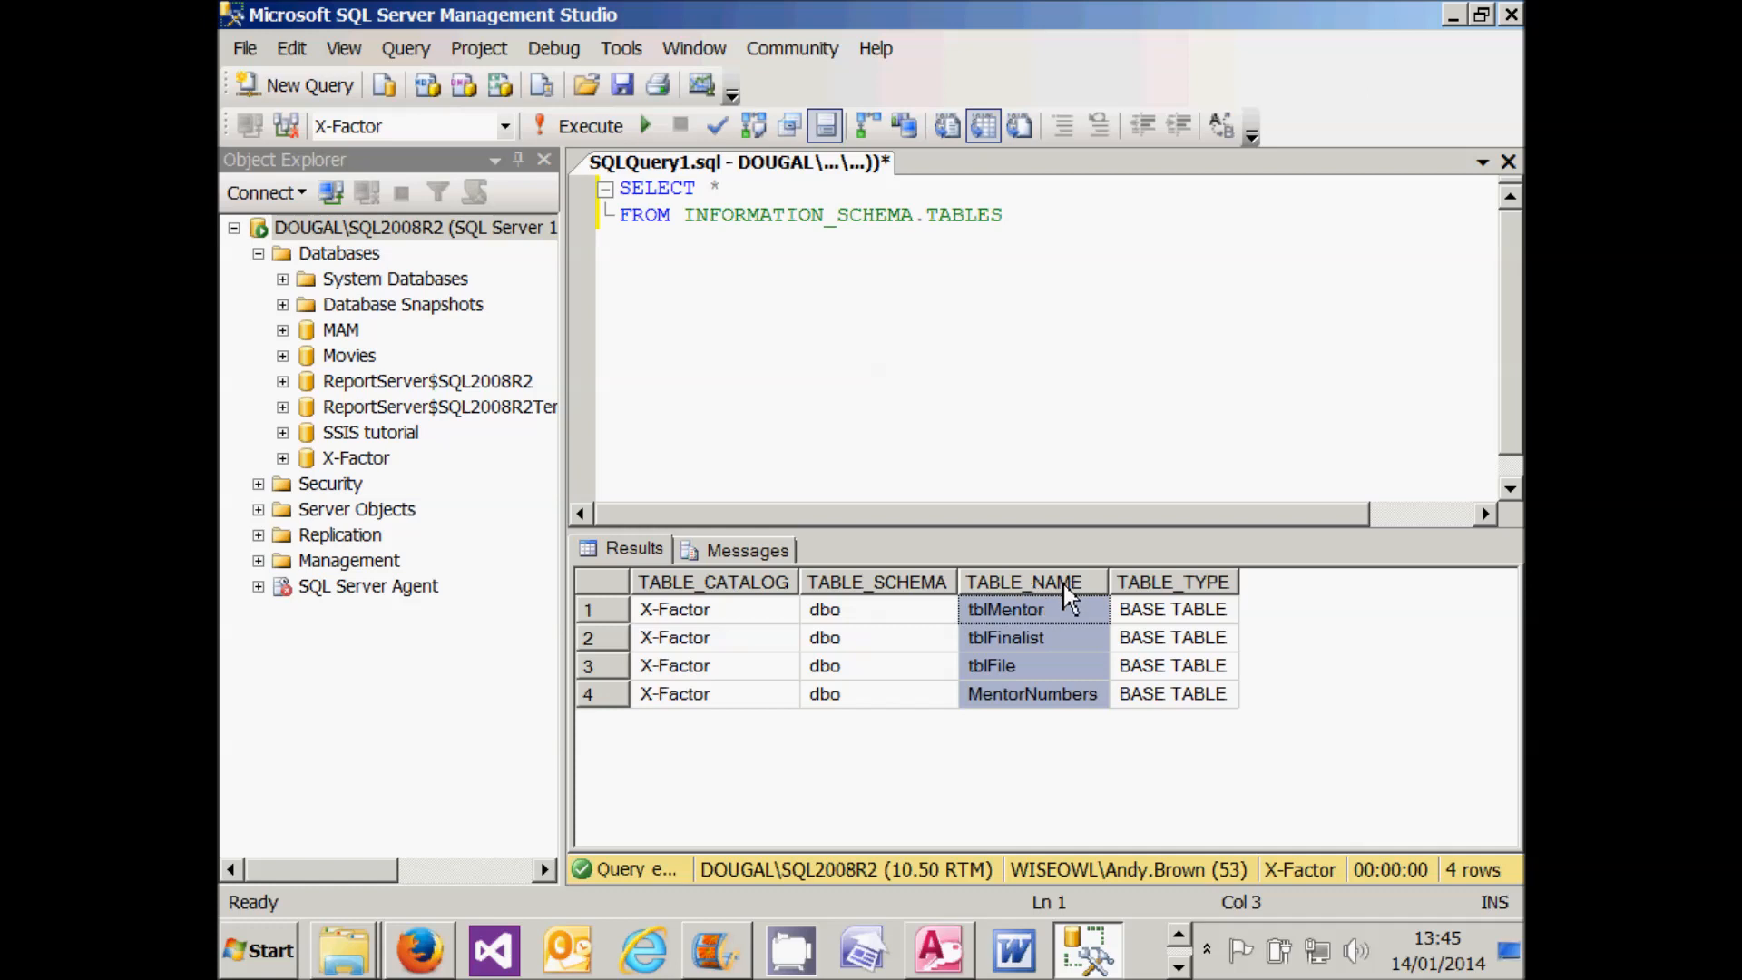
- Switch to Visual Studio and add a Foreach Loop Container named Loop over tables to the Looping over schemas package
click(1179, 966)
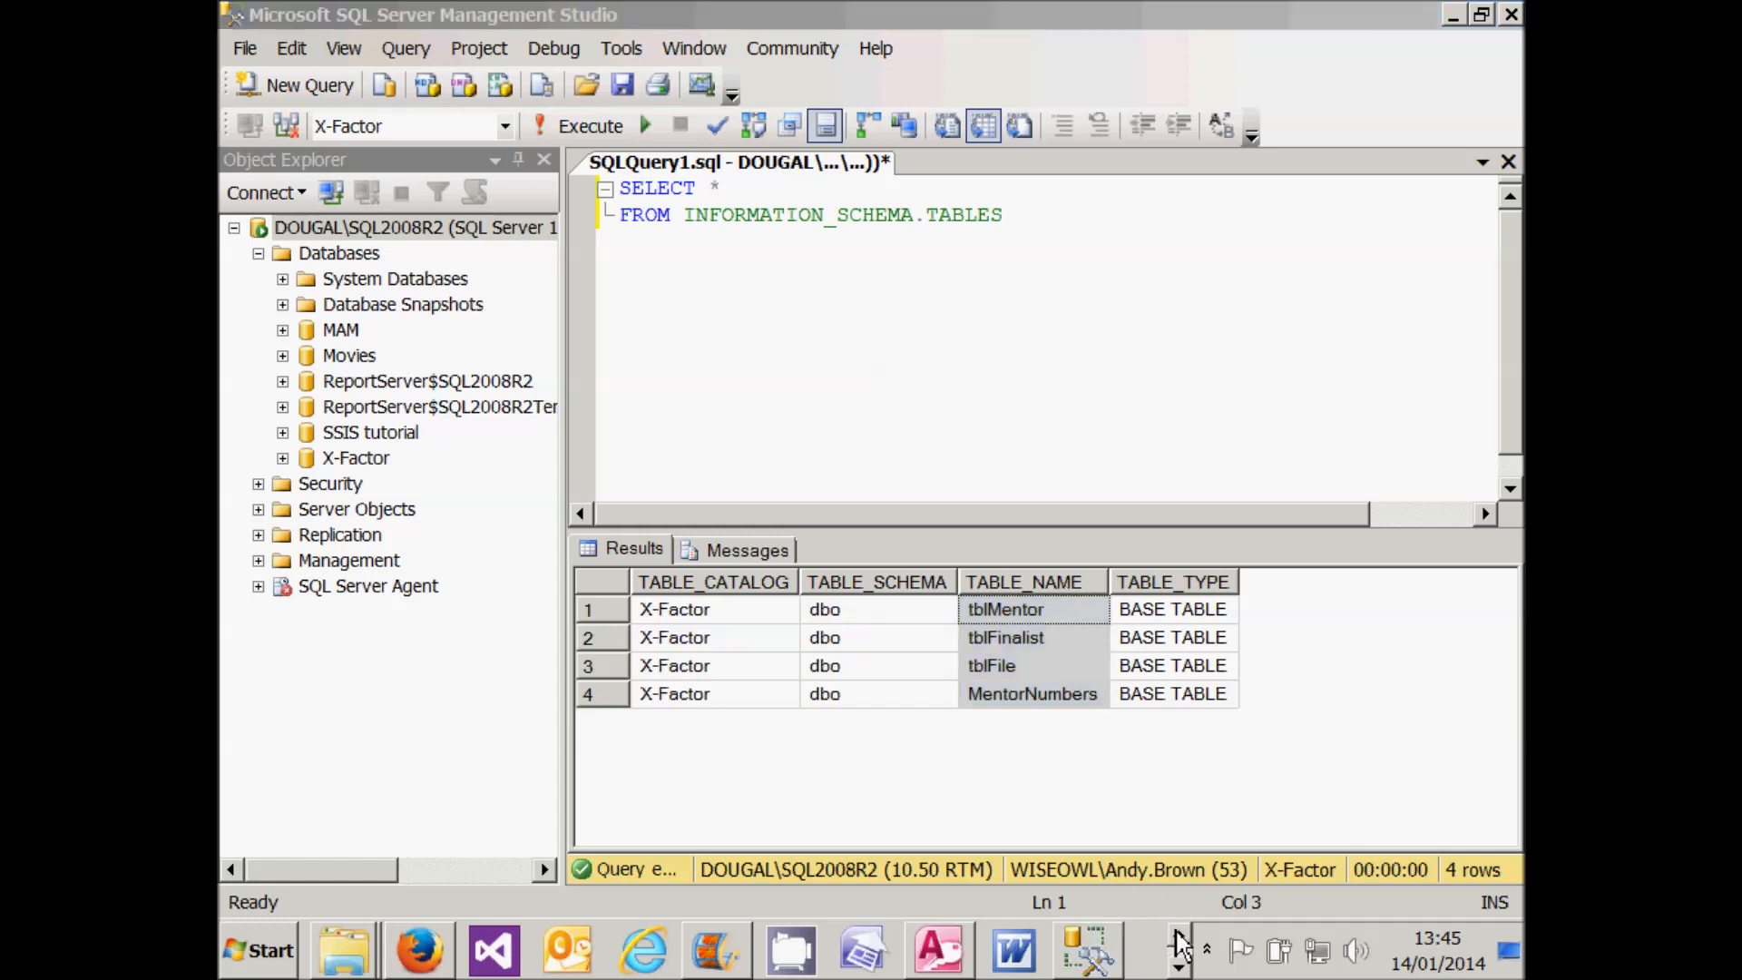
click(419, 950)
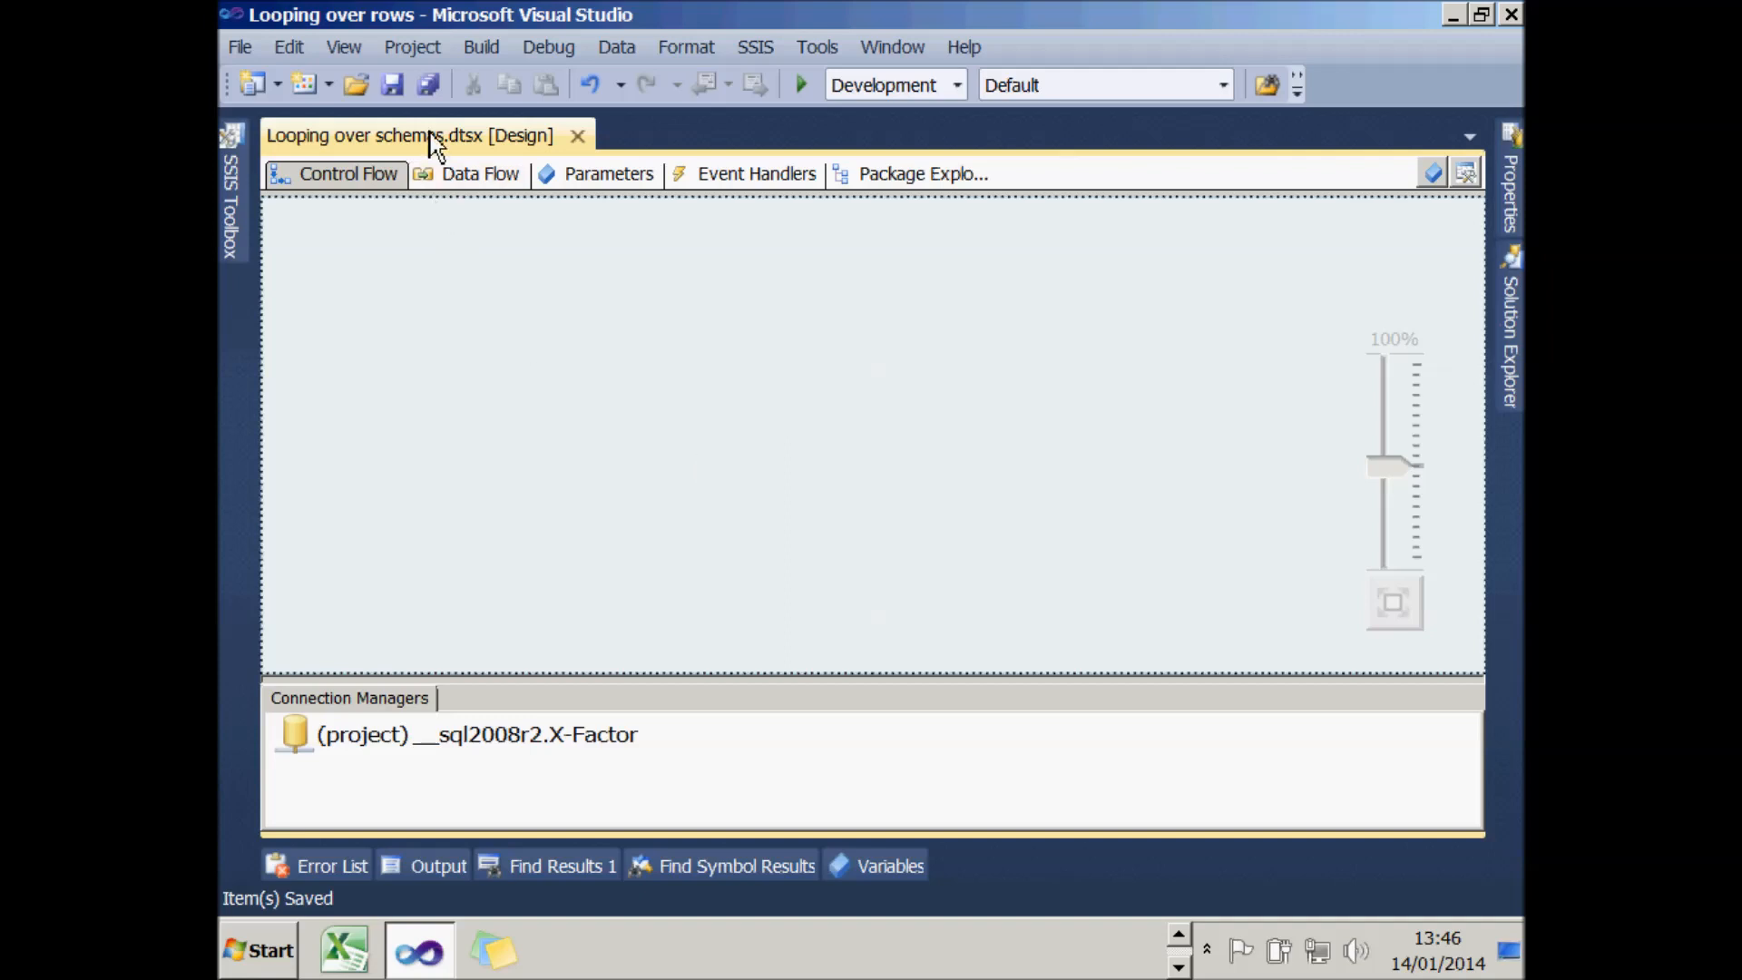
click(227, 194)
drag(390, 485, 406, 341)
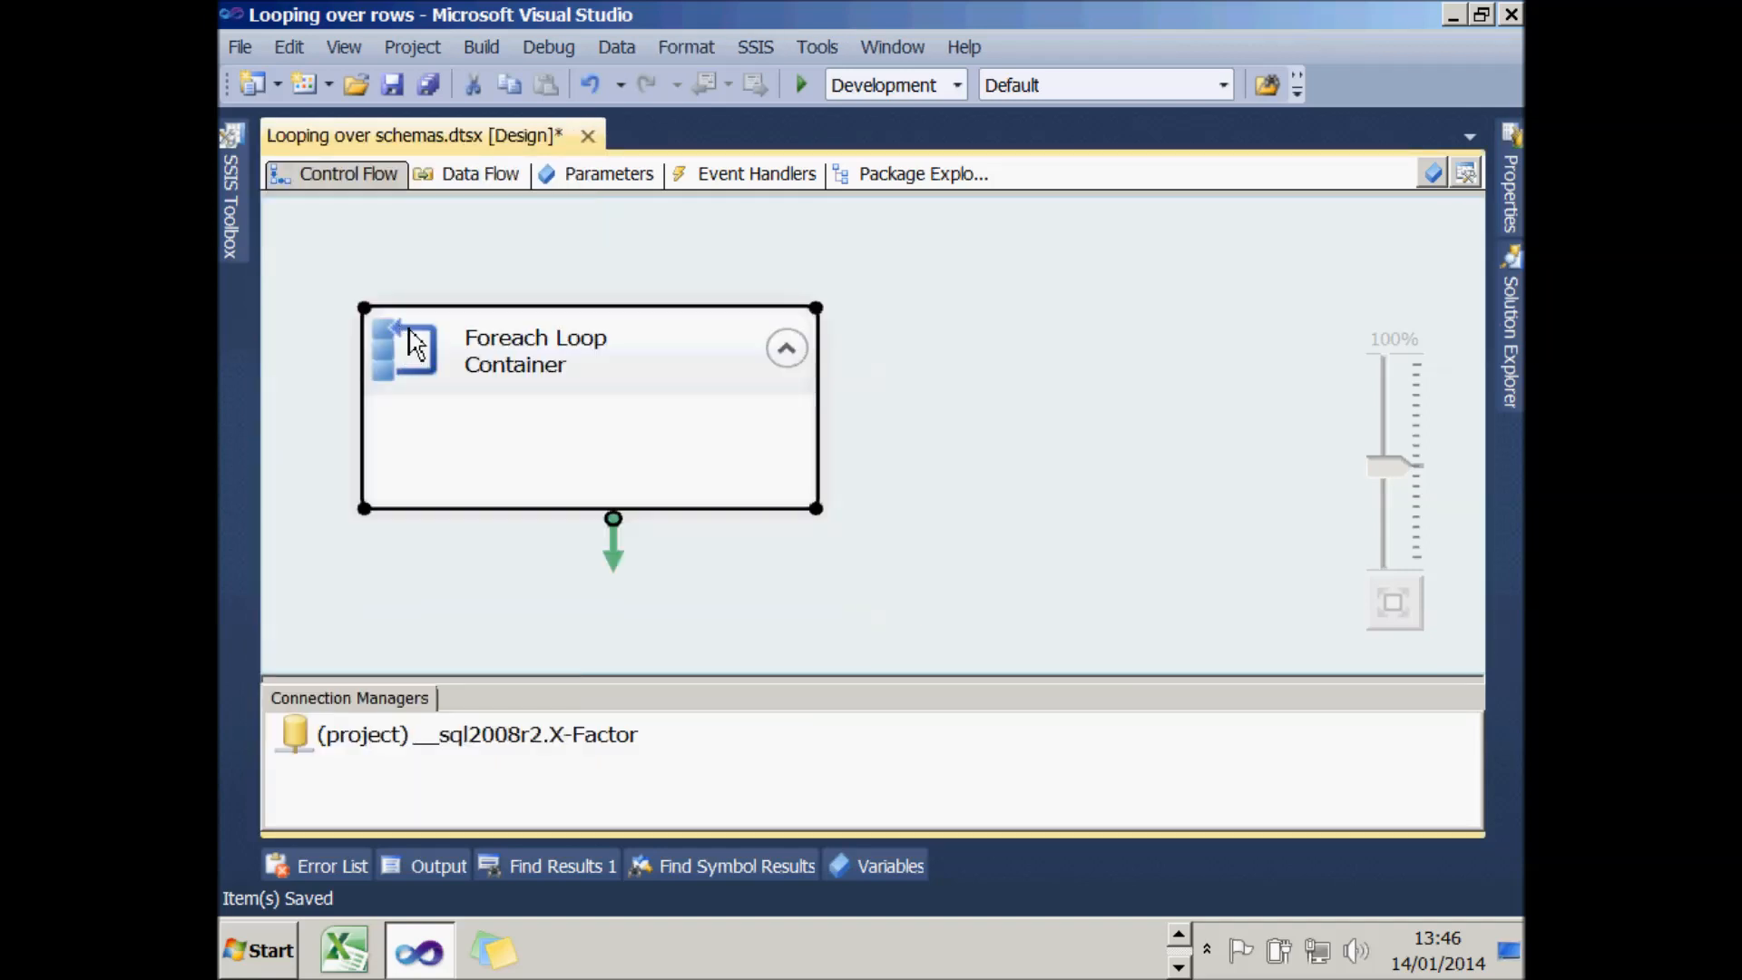
click(493, 344)
text(Loop over tables)
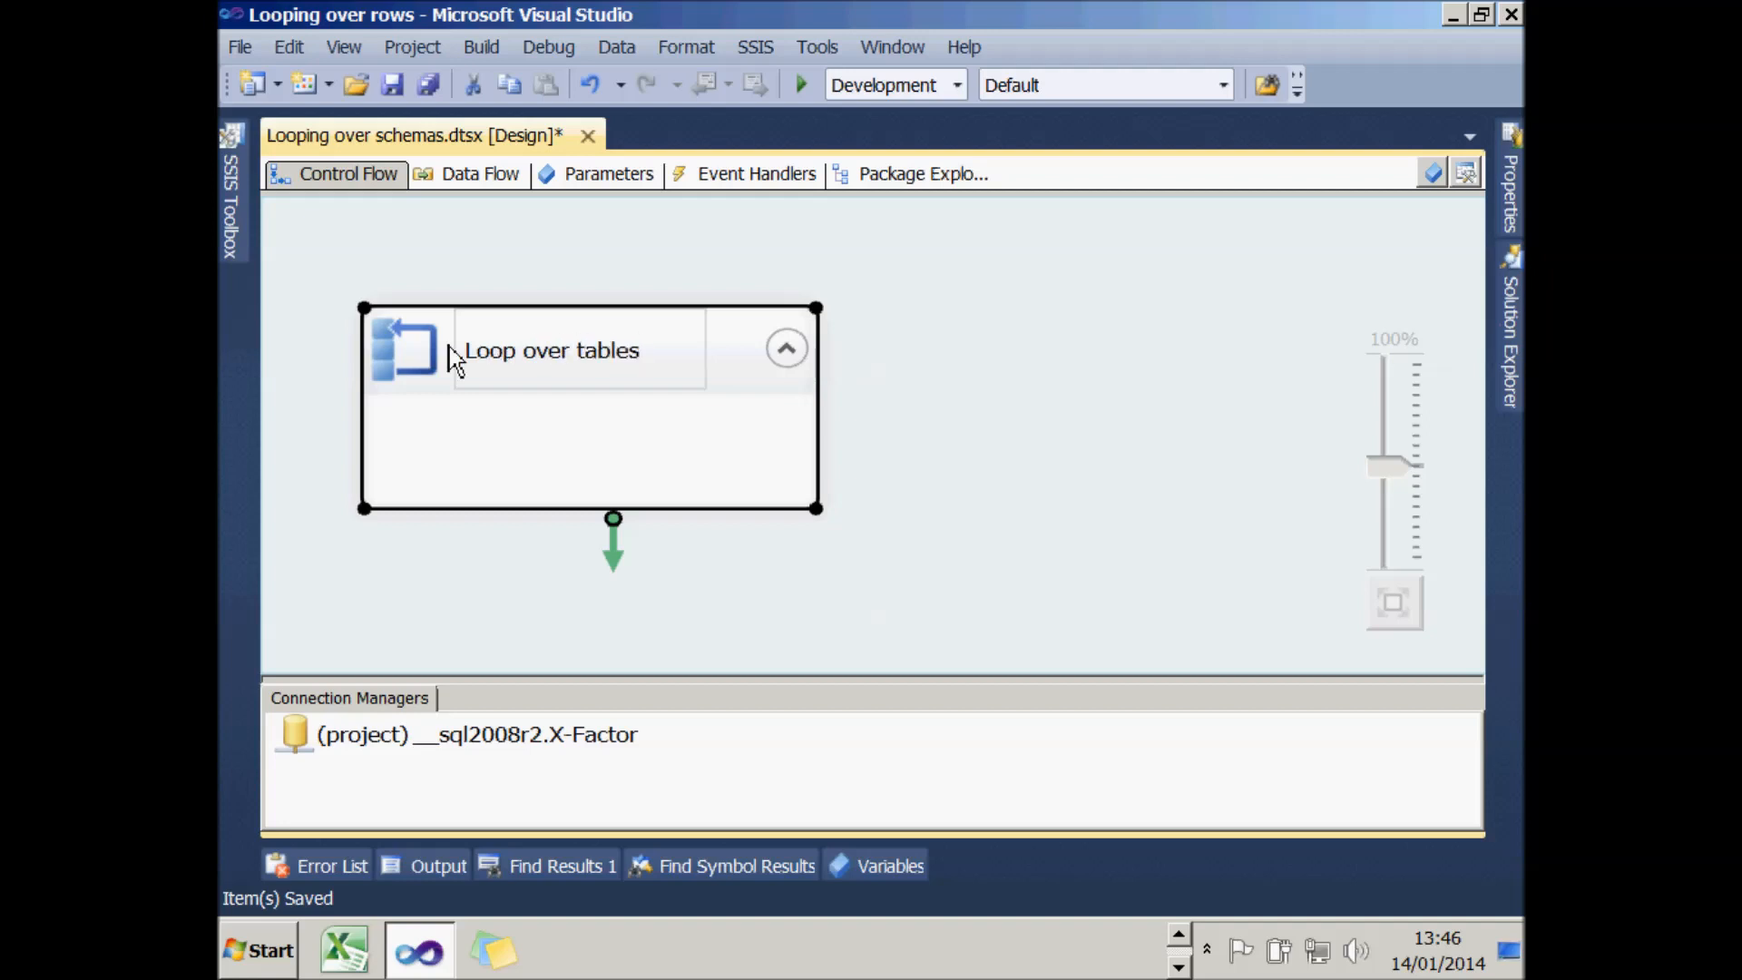
- Set the Loop over tables container's enumerator to Foreach ADO.NET Schema Rowset Enumerator
click(335, 377)
click(388, 367)
double_click(388, 367)
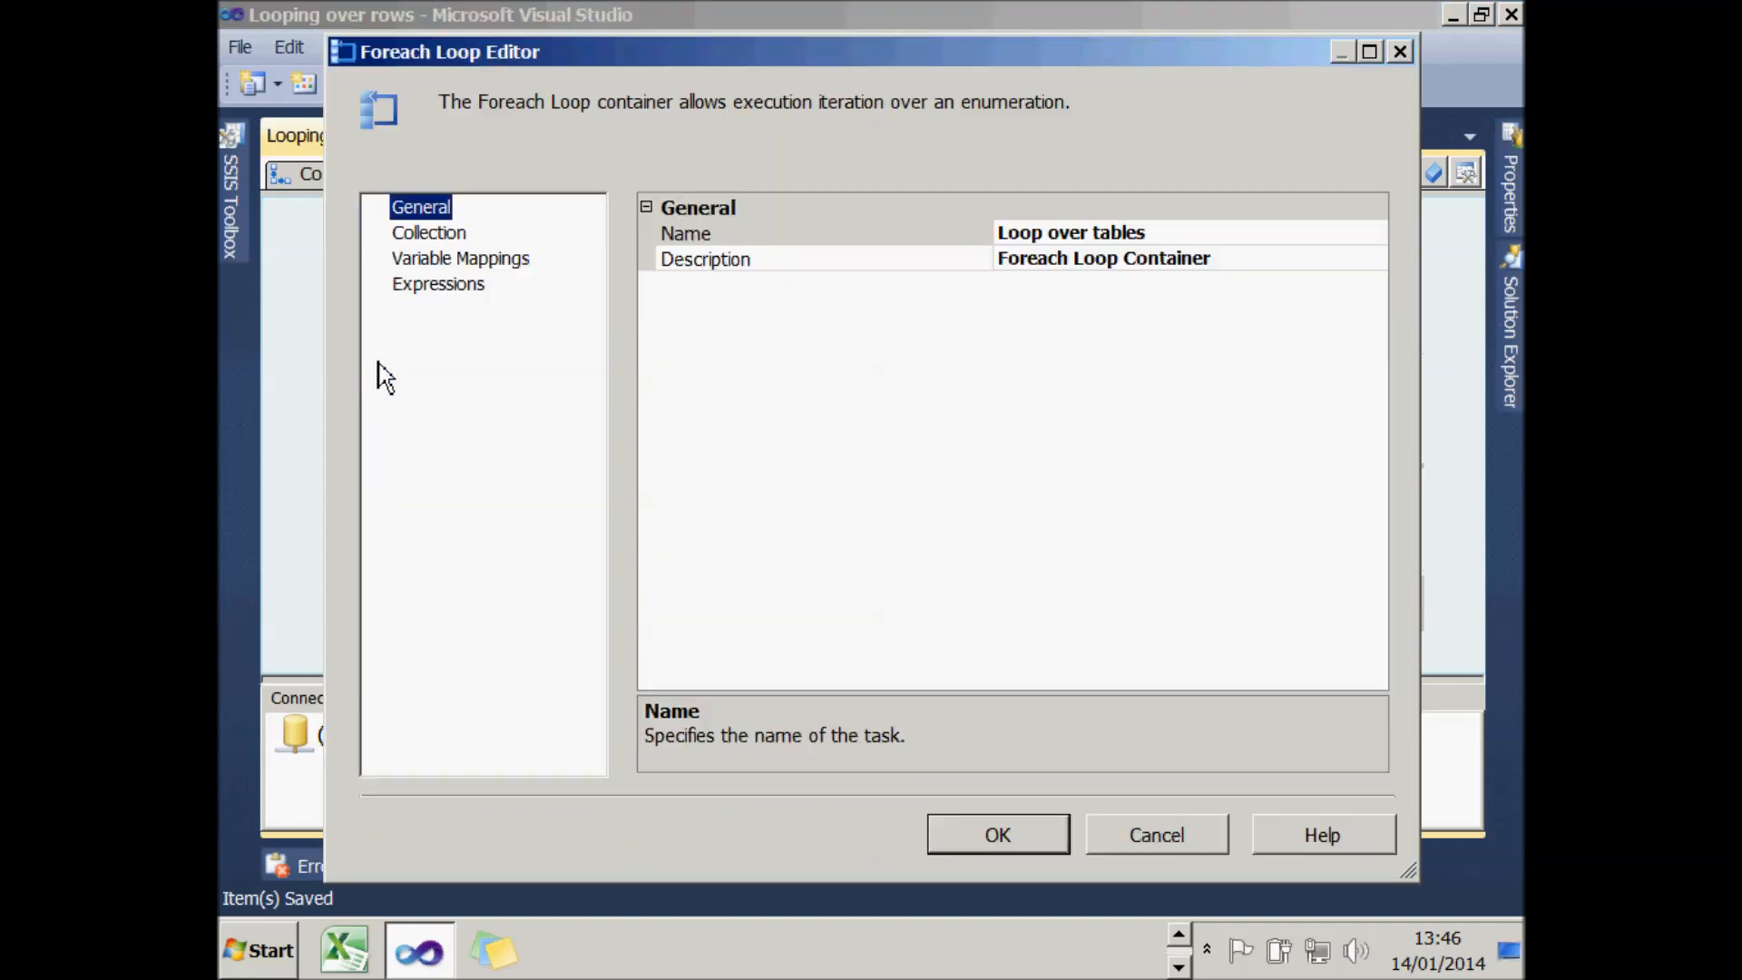
click(429, 238)
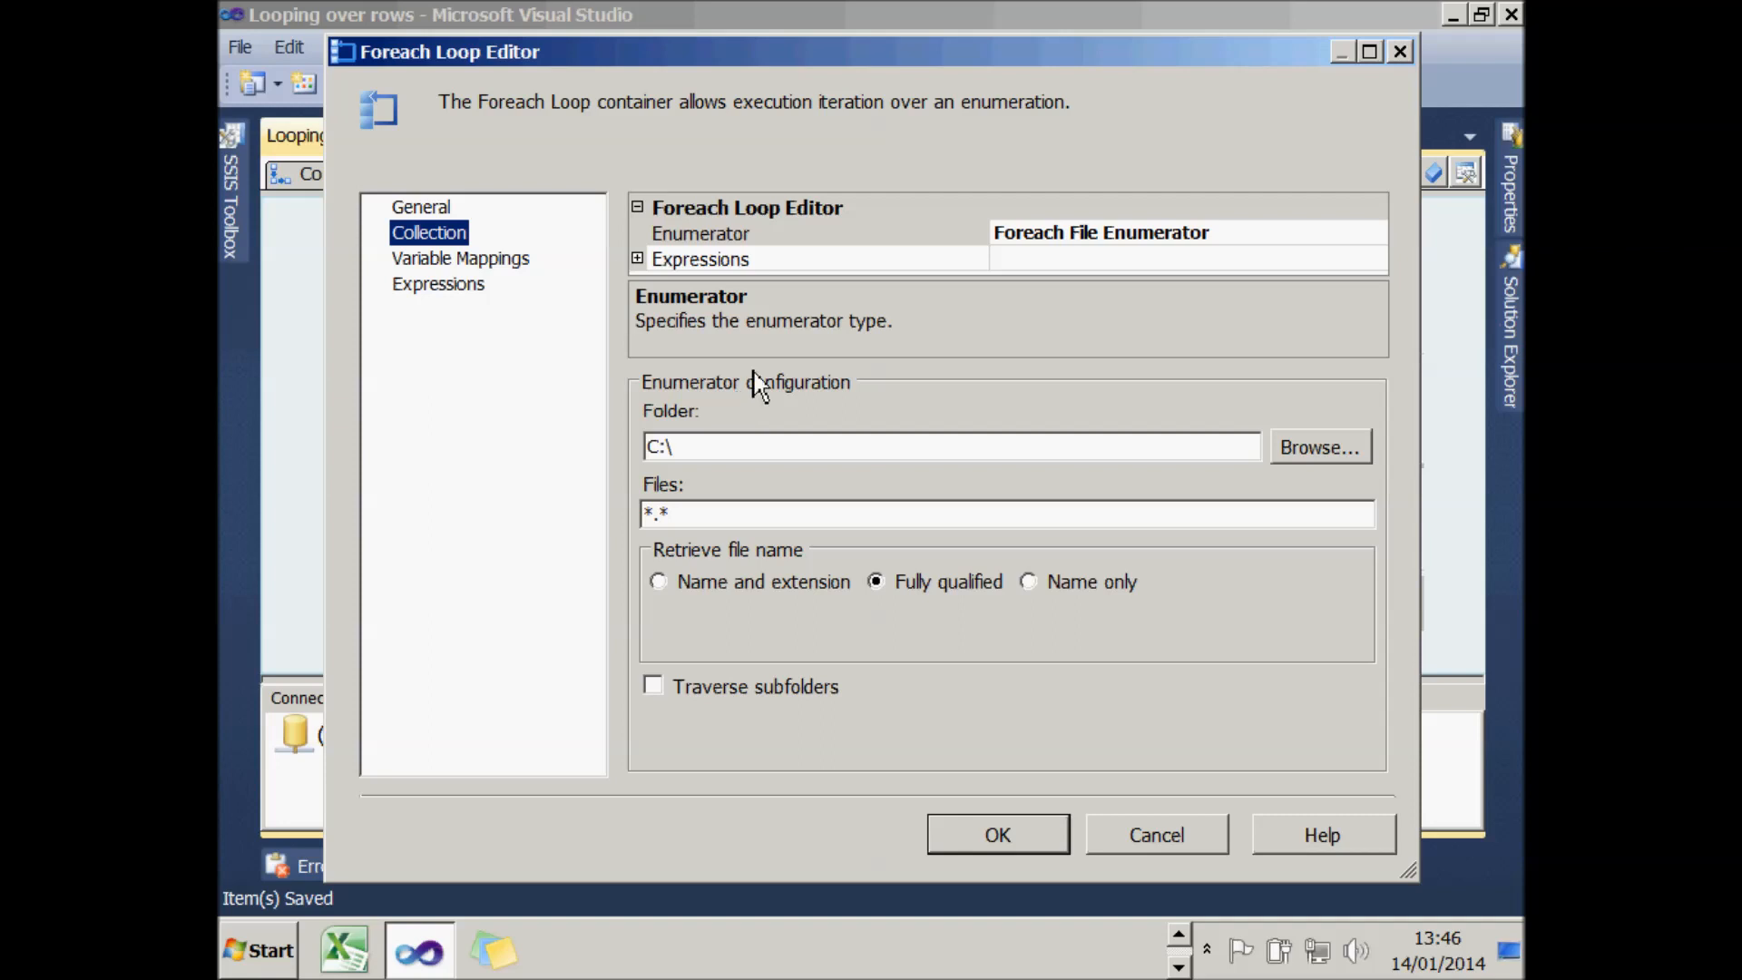
click(1378, 238)
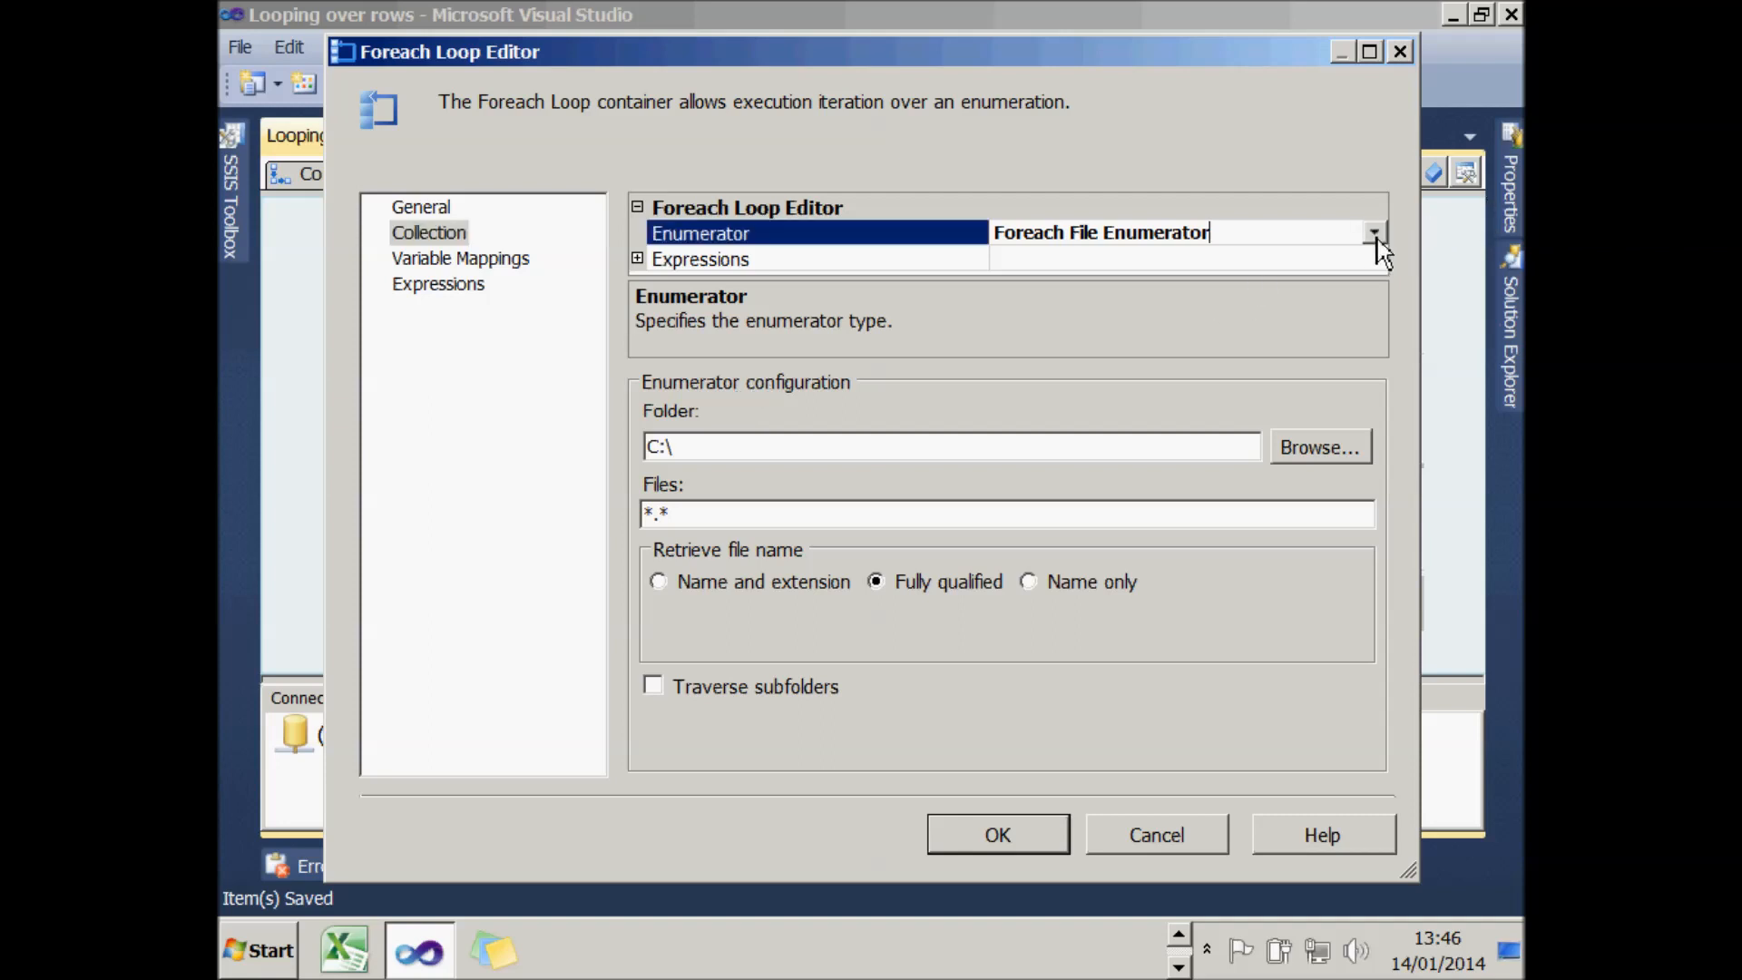
click(1375, 234)
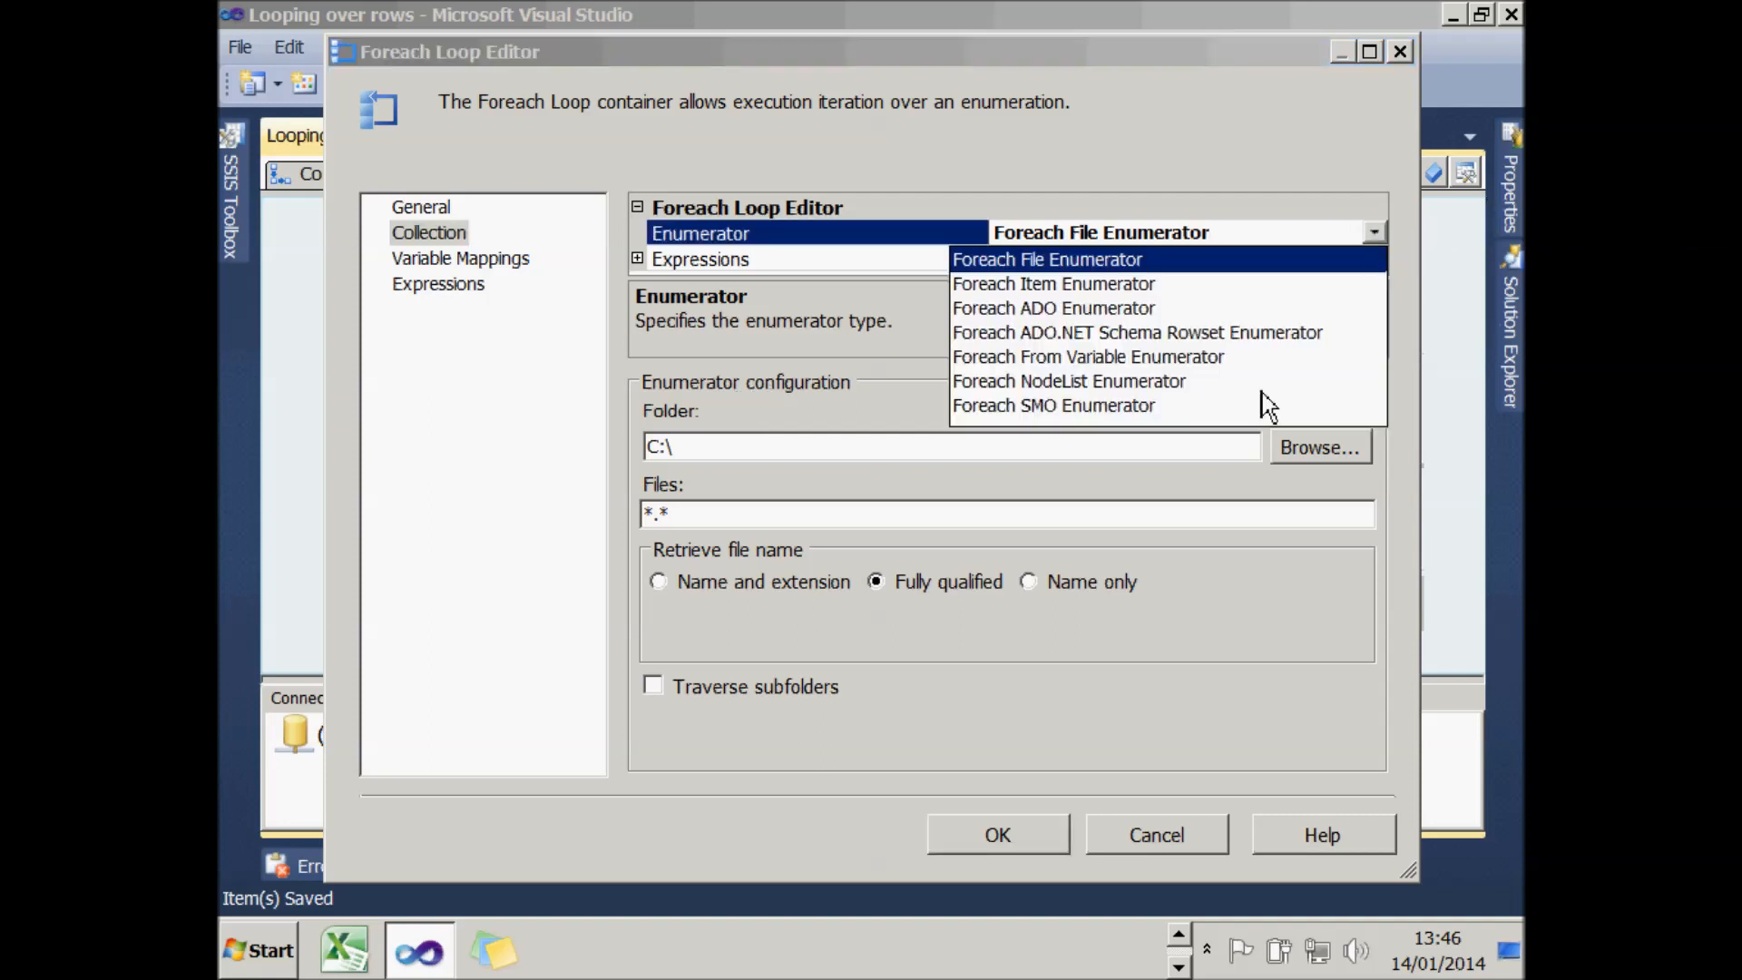
click(1222, 334)
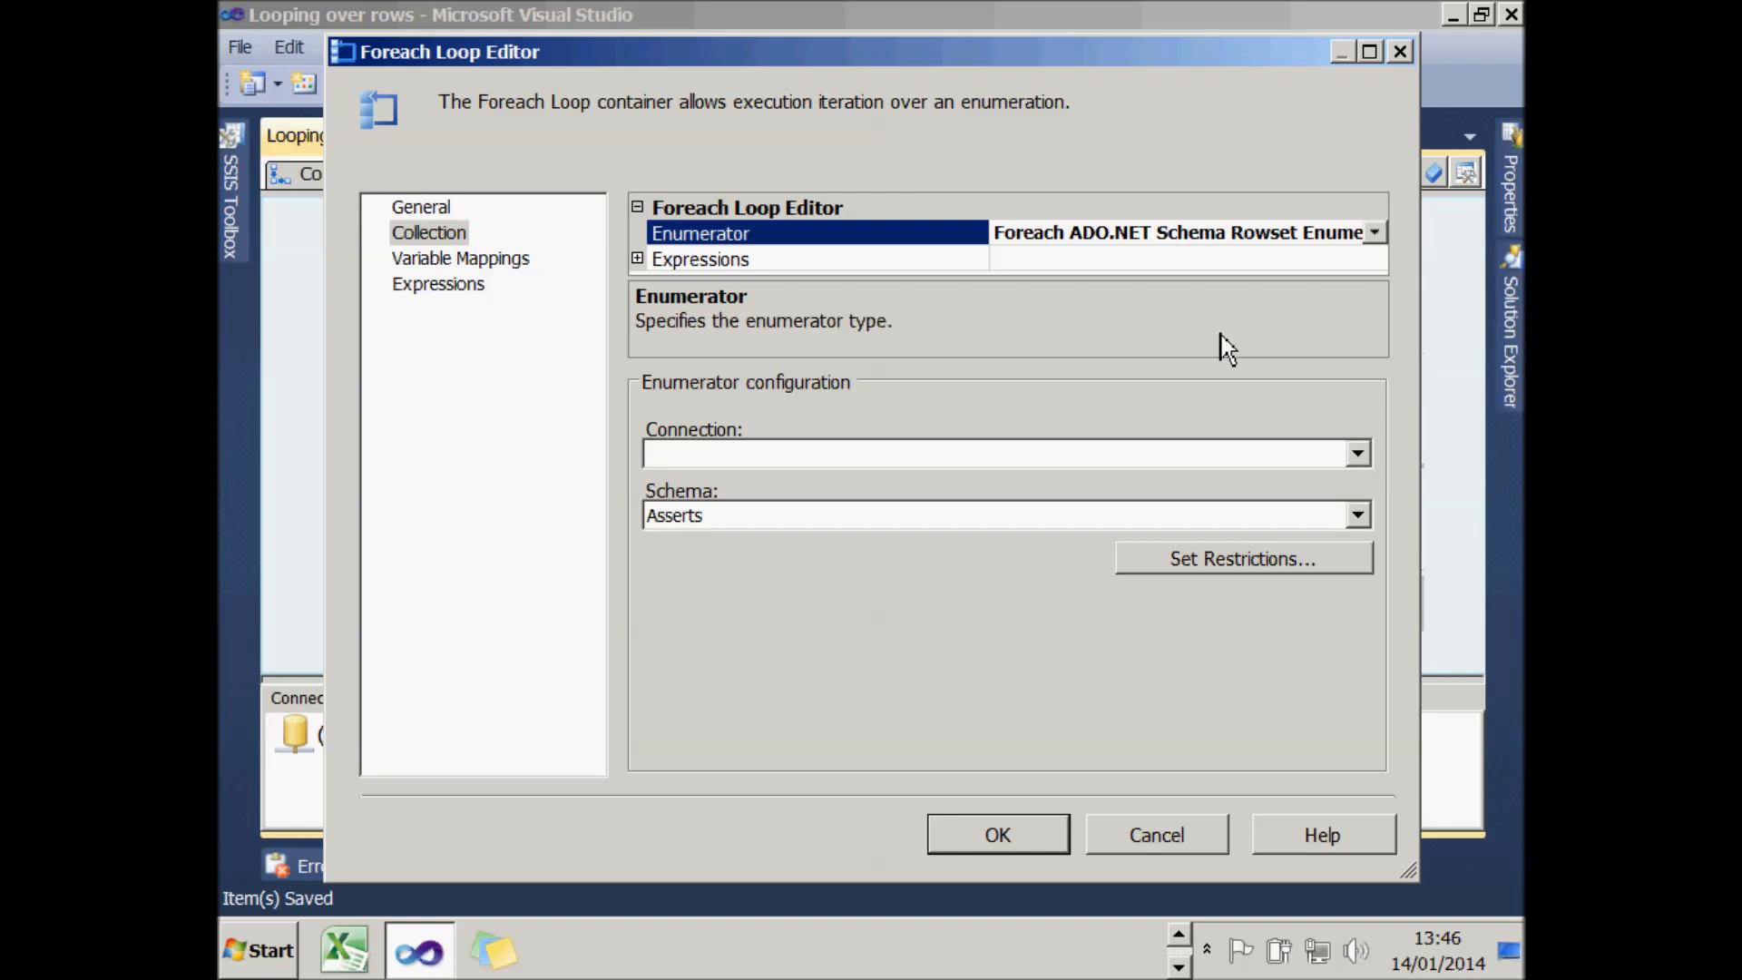
- Start a new ADO.NET connection for the enumerator using the .Net Providers for OleDb\SQL Native Client provider
click(1359, 454)
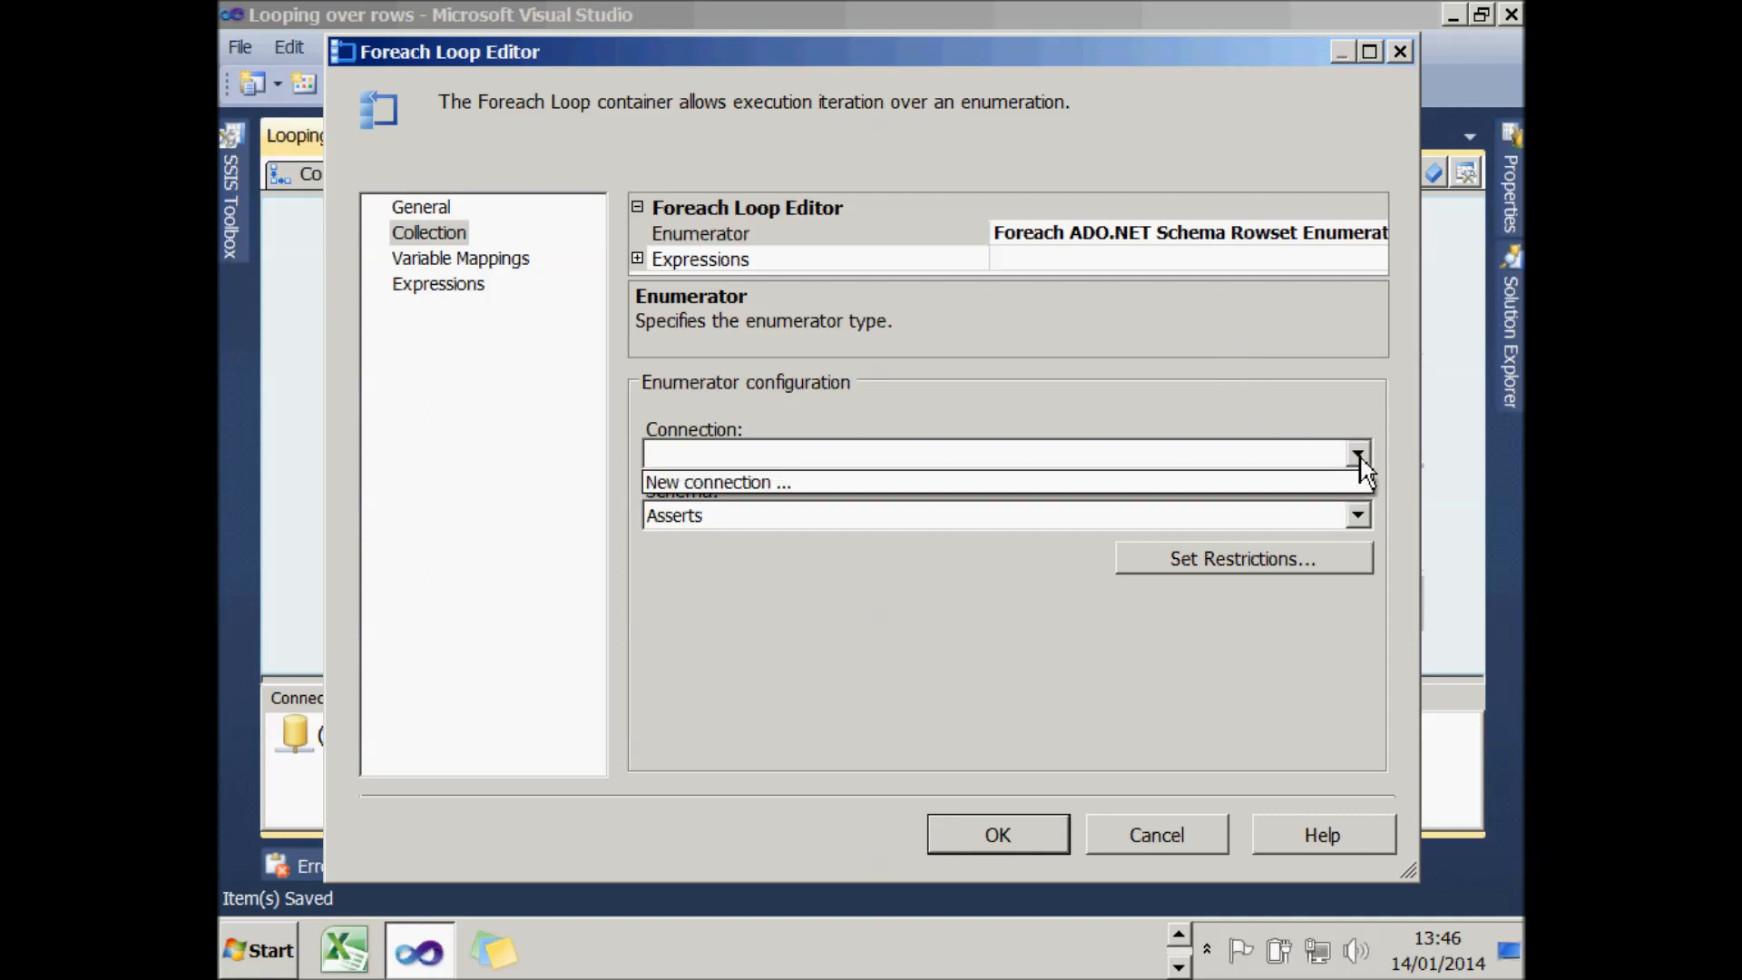
click(1289, 483)
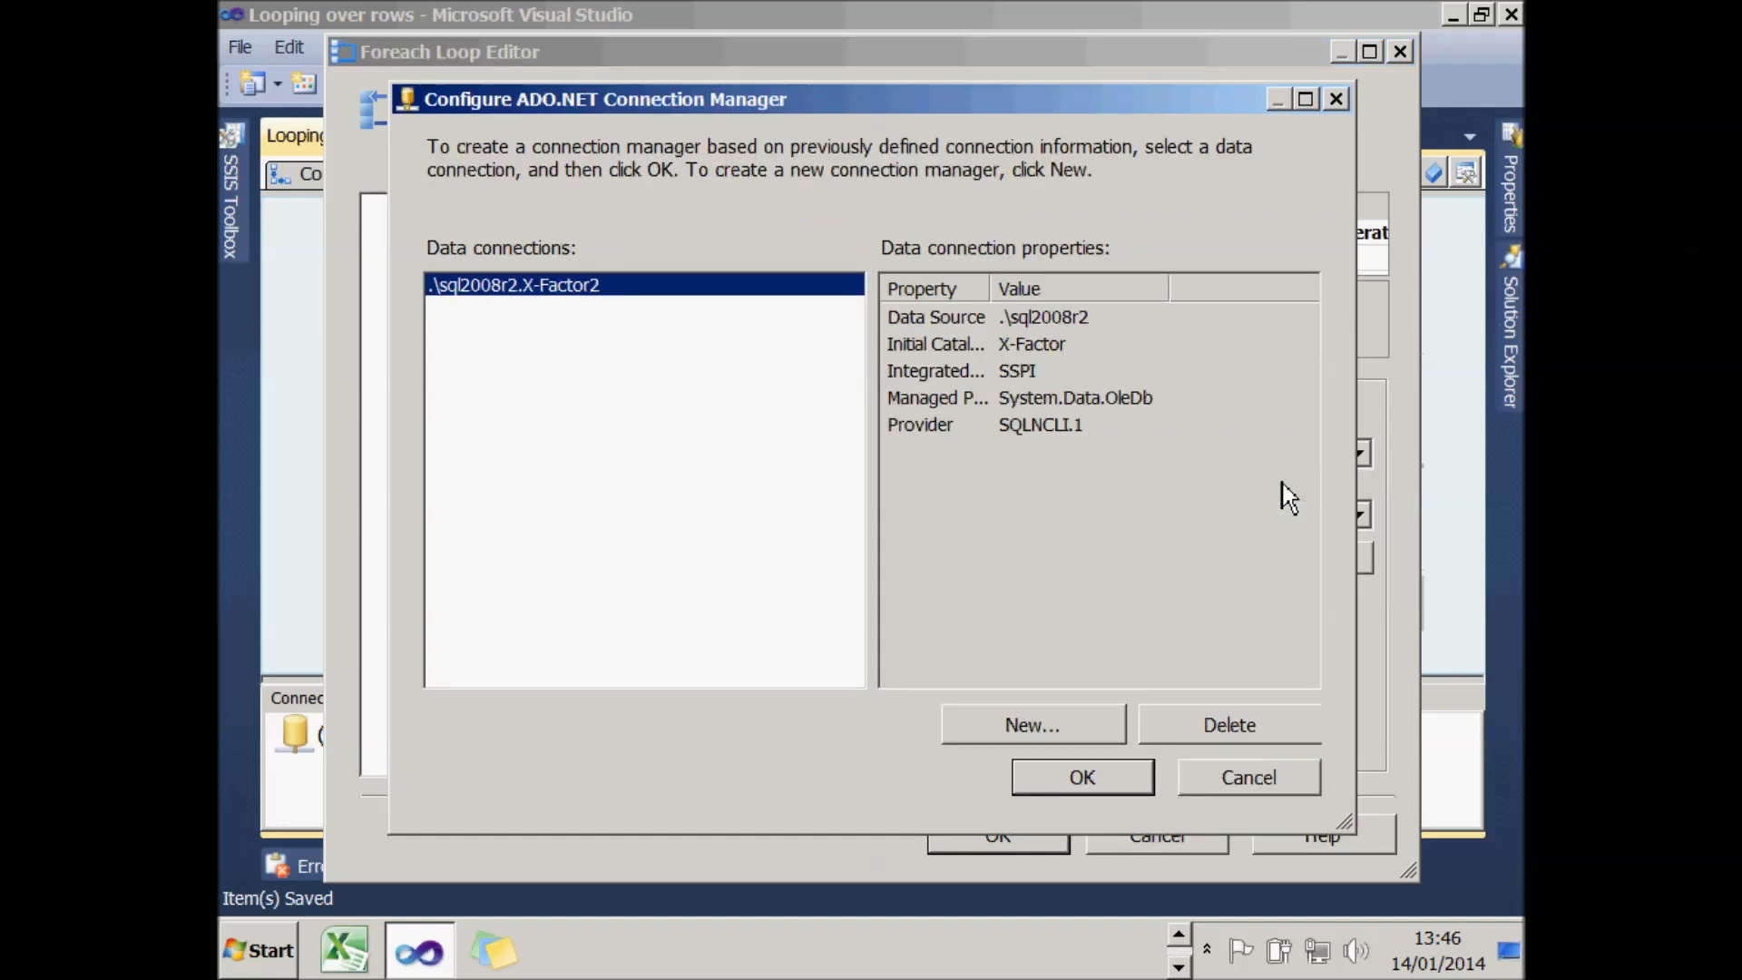
click(1101, 731)
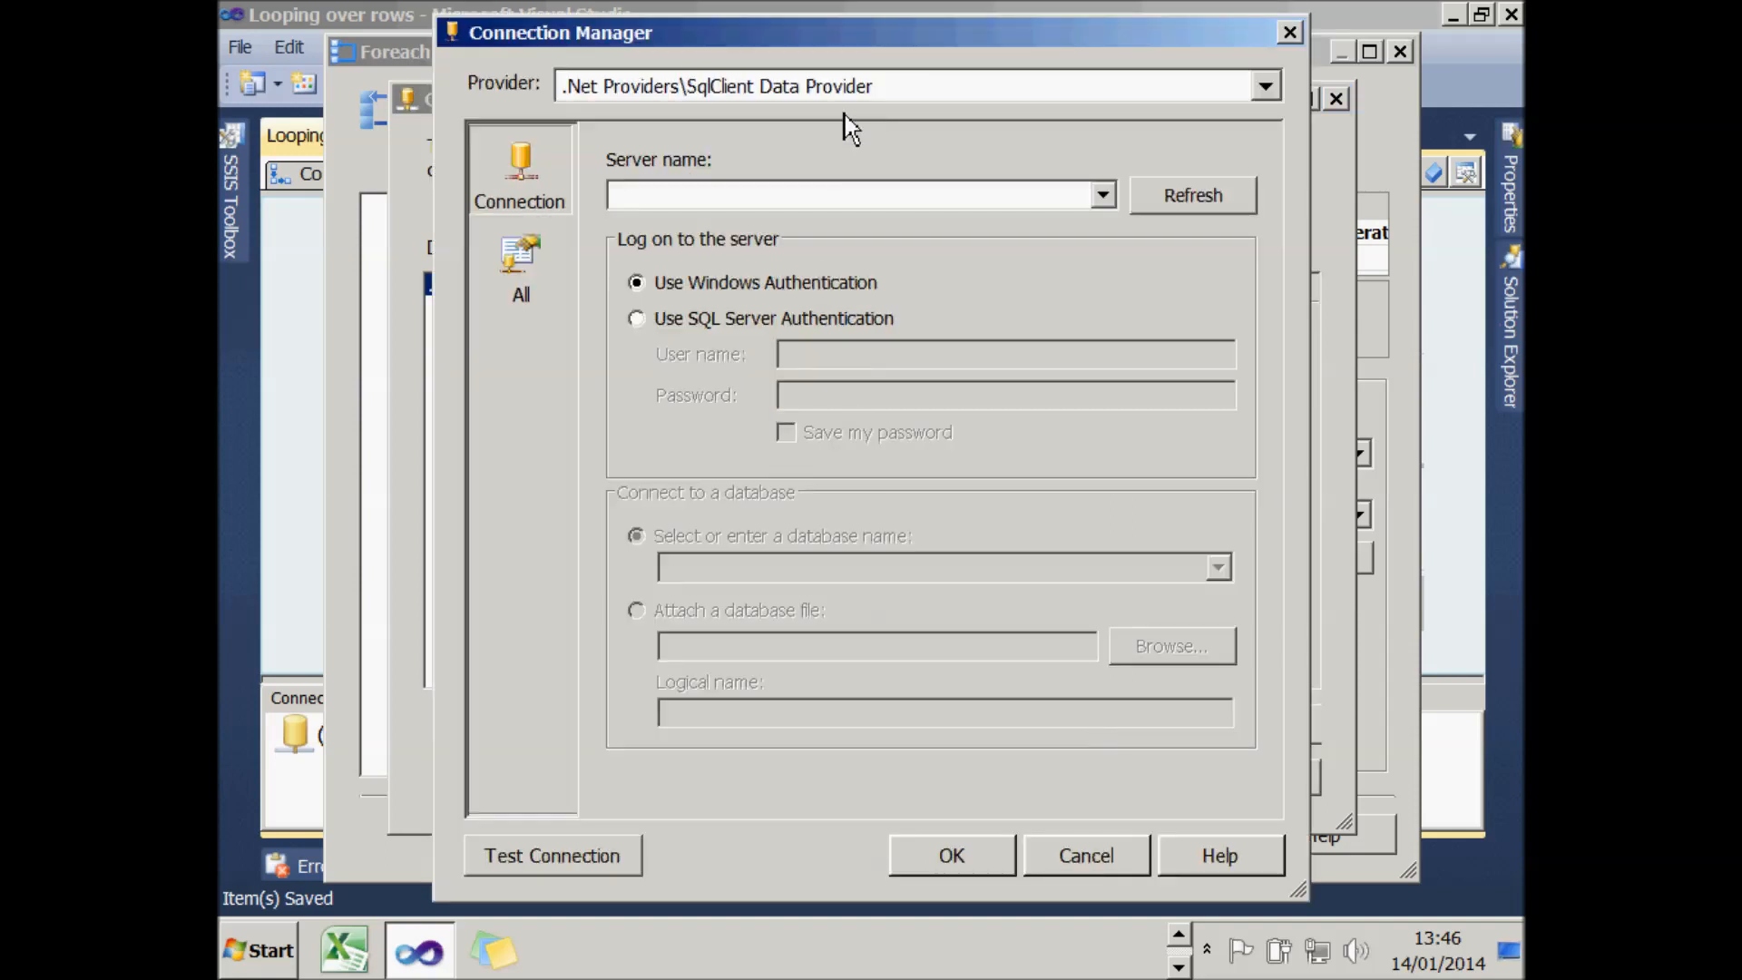
click(1266, 86)
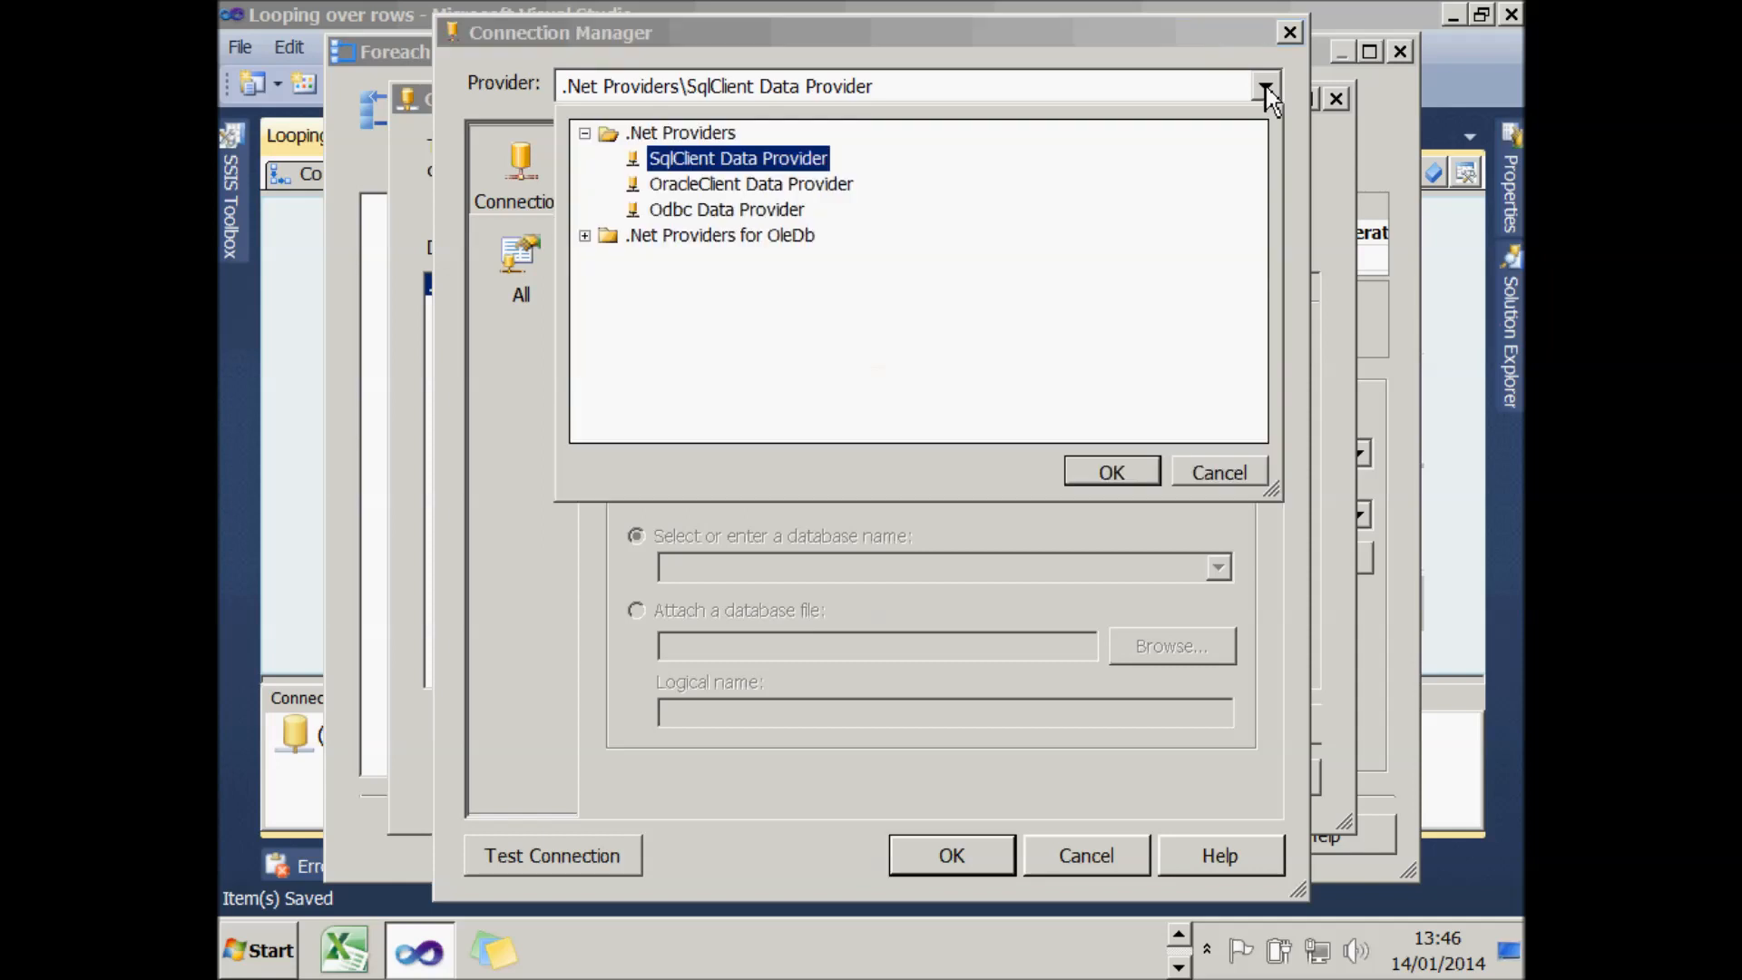
click(585, 235)
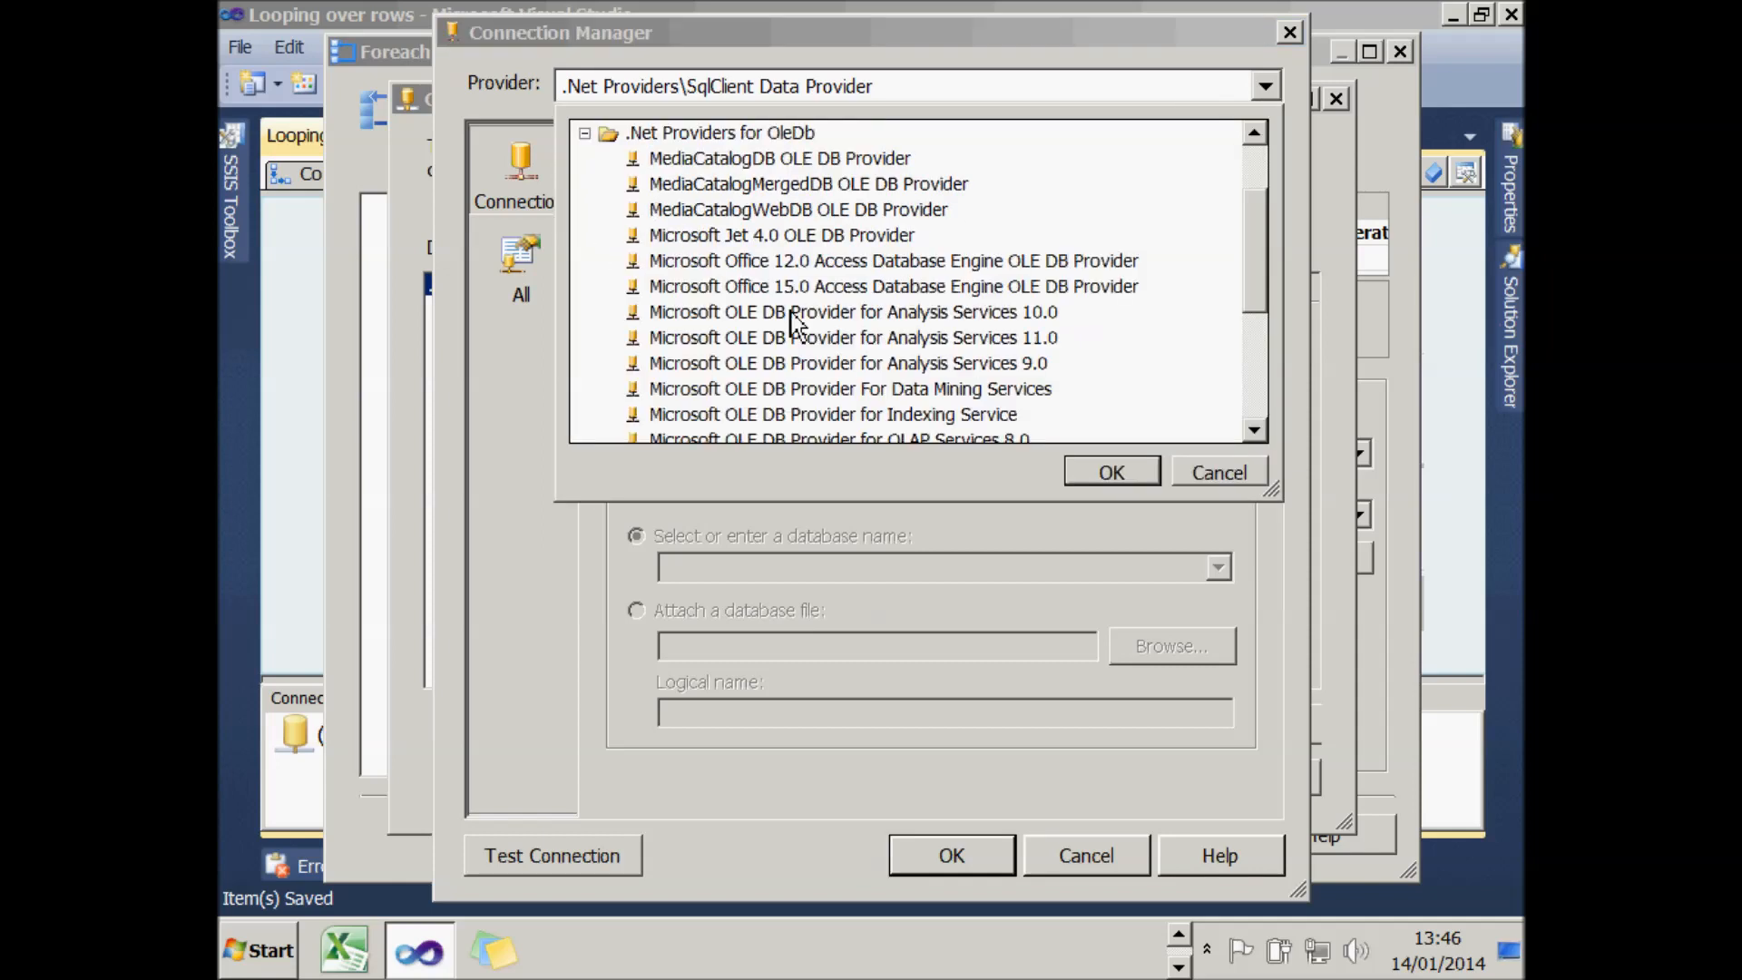
click(1255, 371)
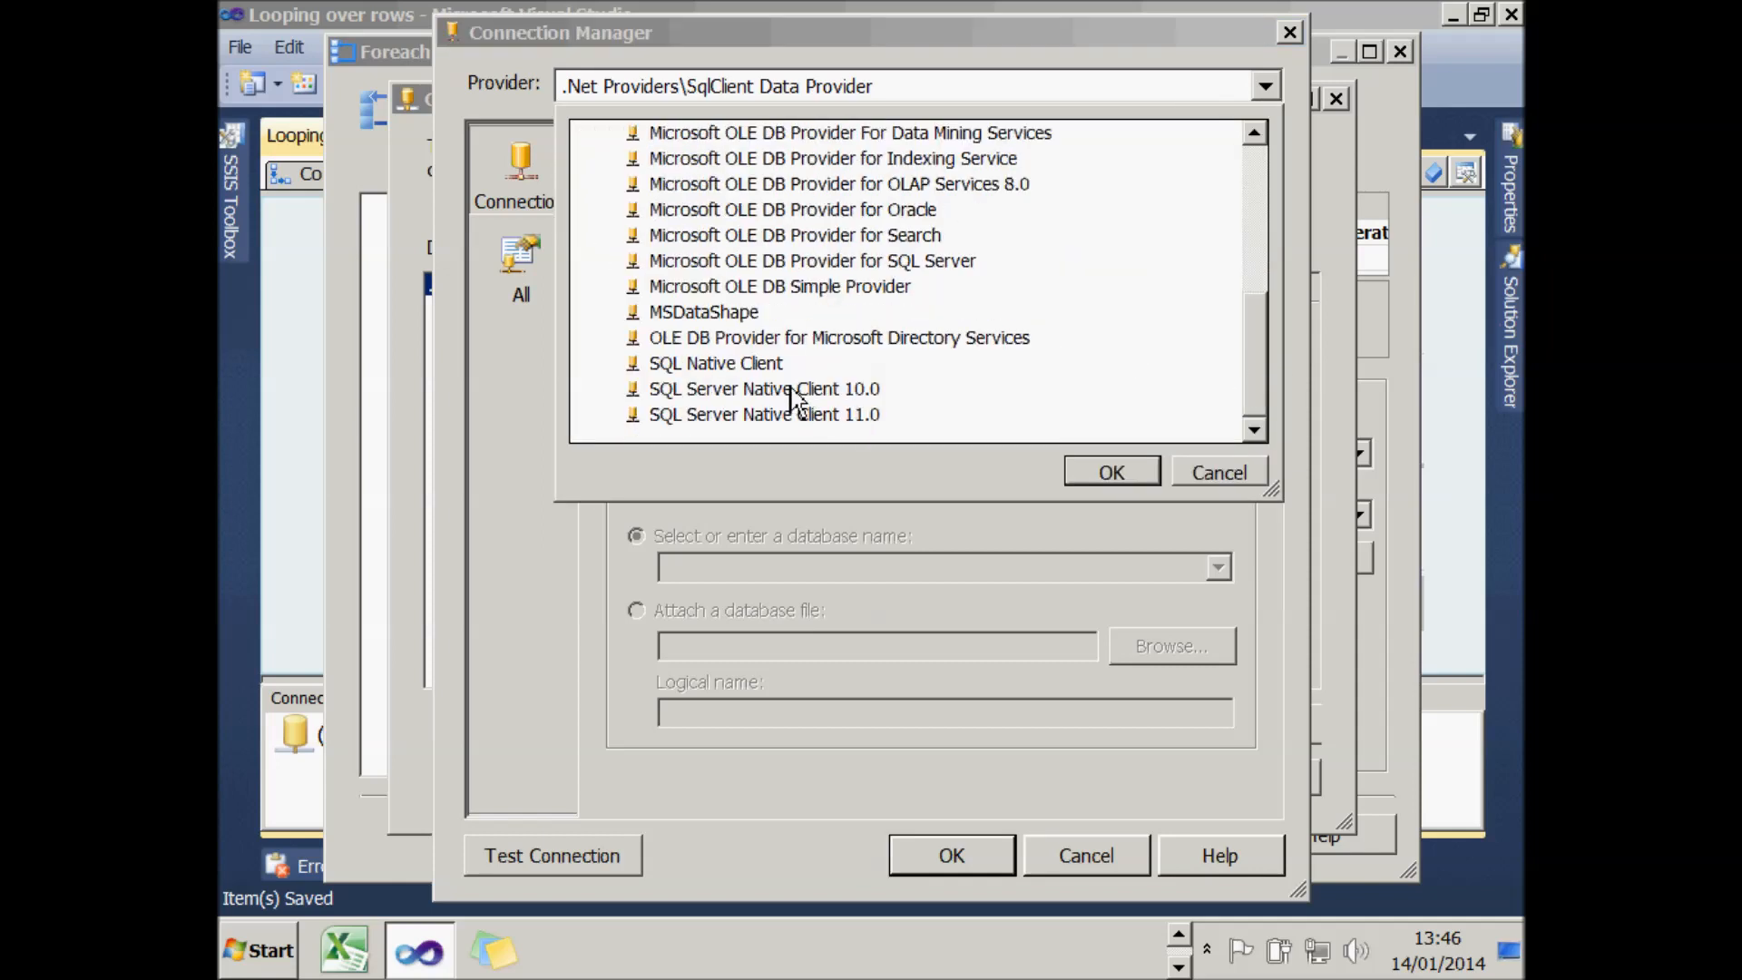
click(765, 365)
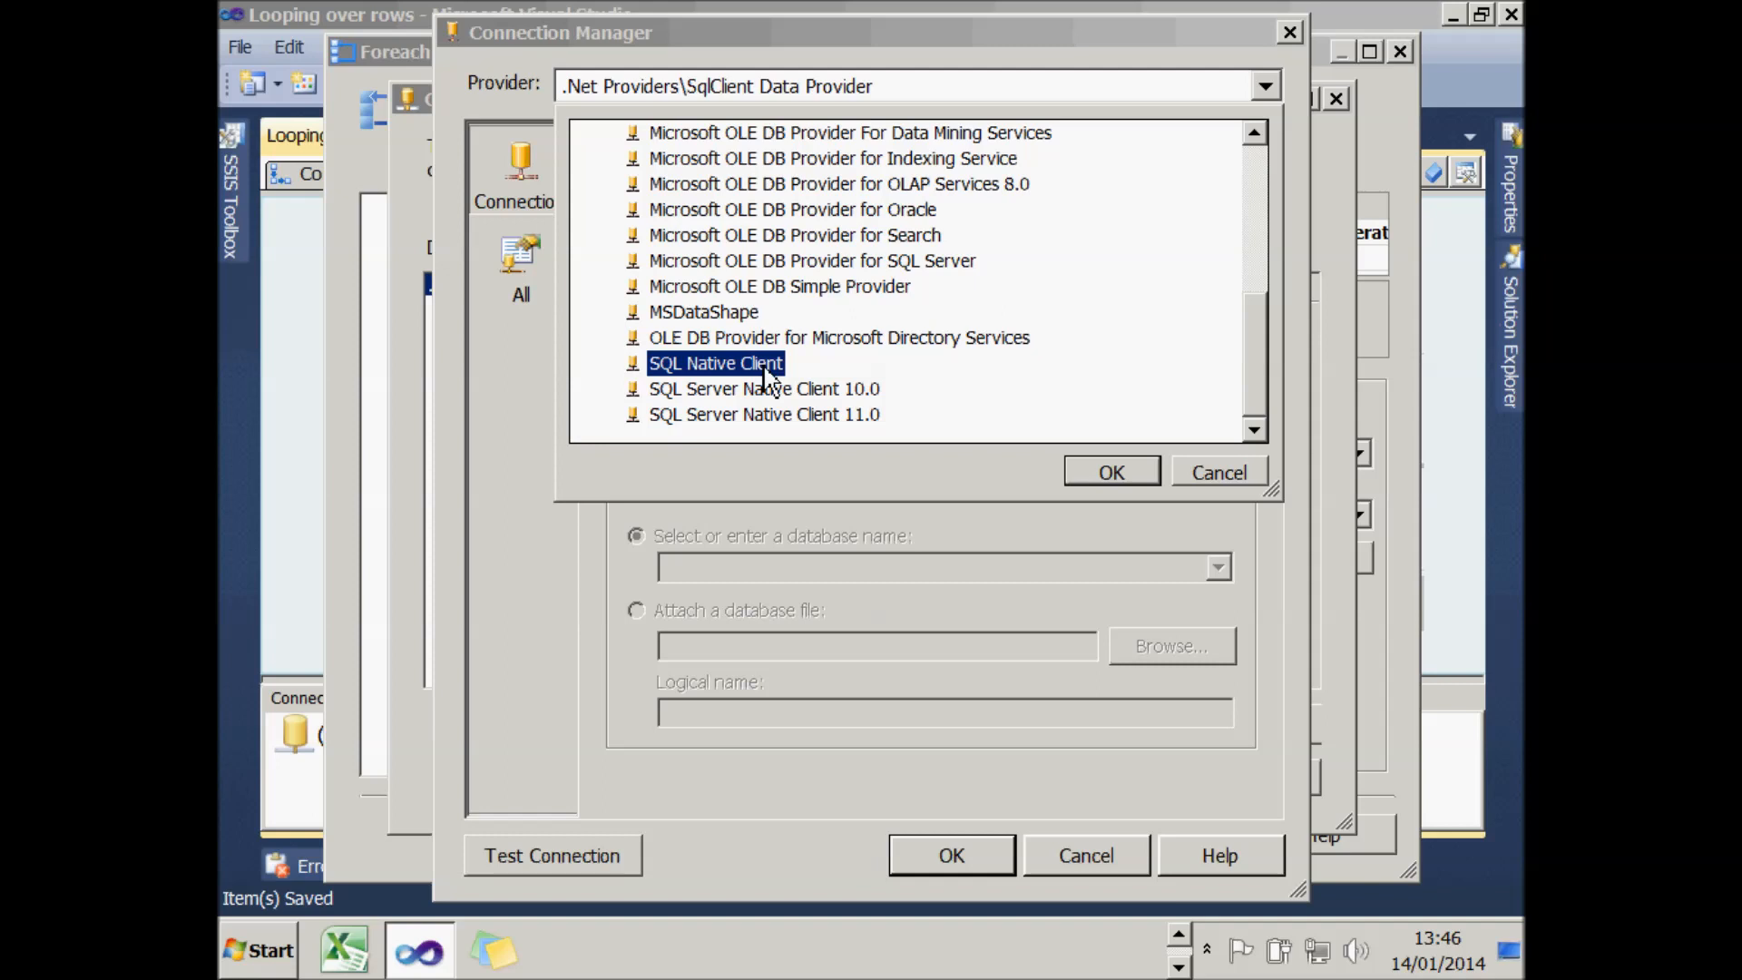
click(1113, 472)
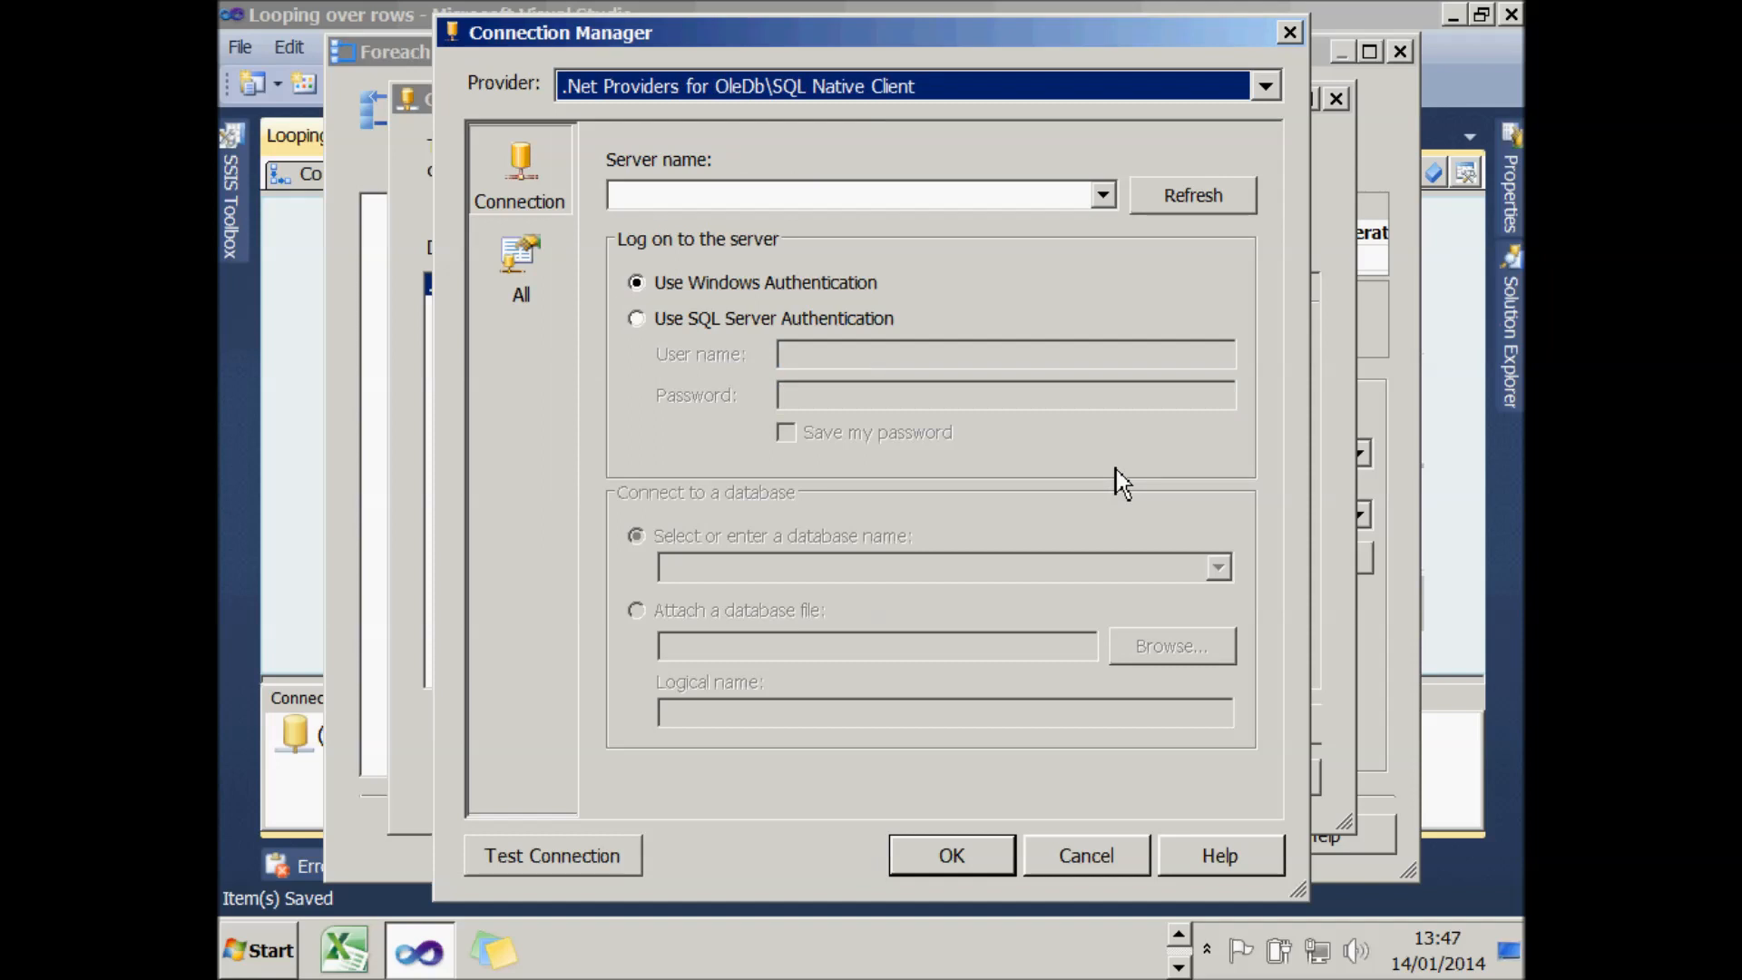
- Point the connection to the X-Factor database on server .\sql2008r2 and set the enumerator's schema to Tables
click(971, 199)
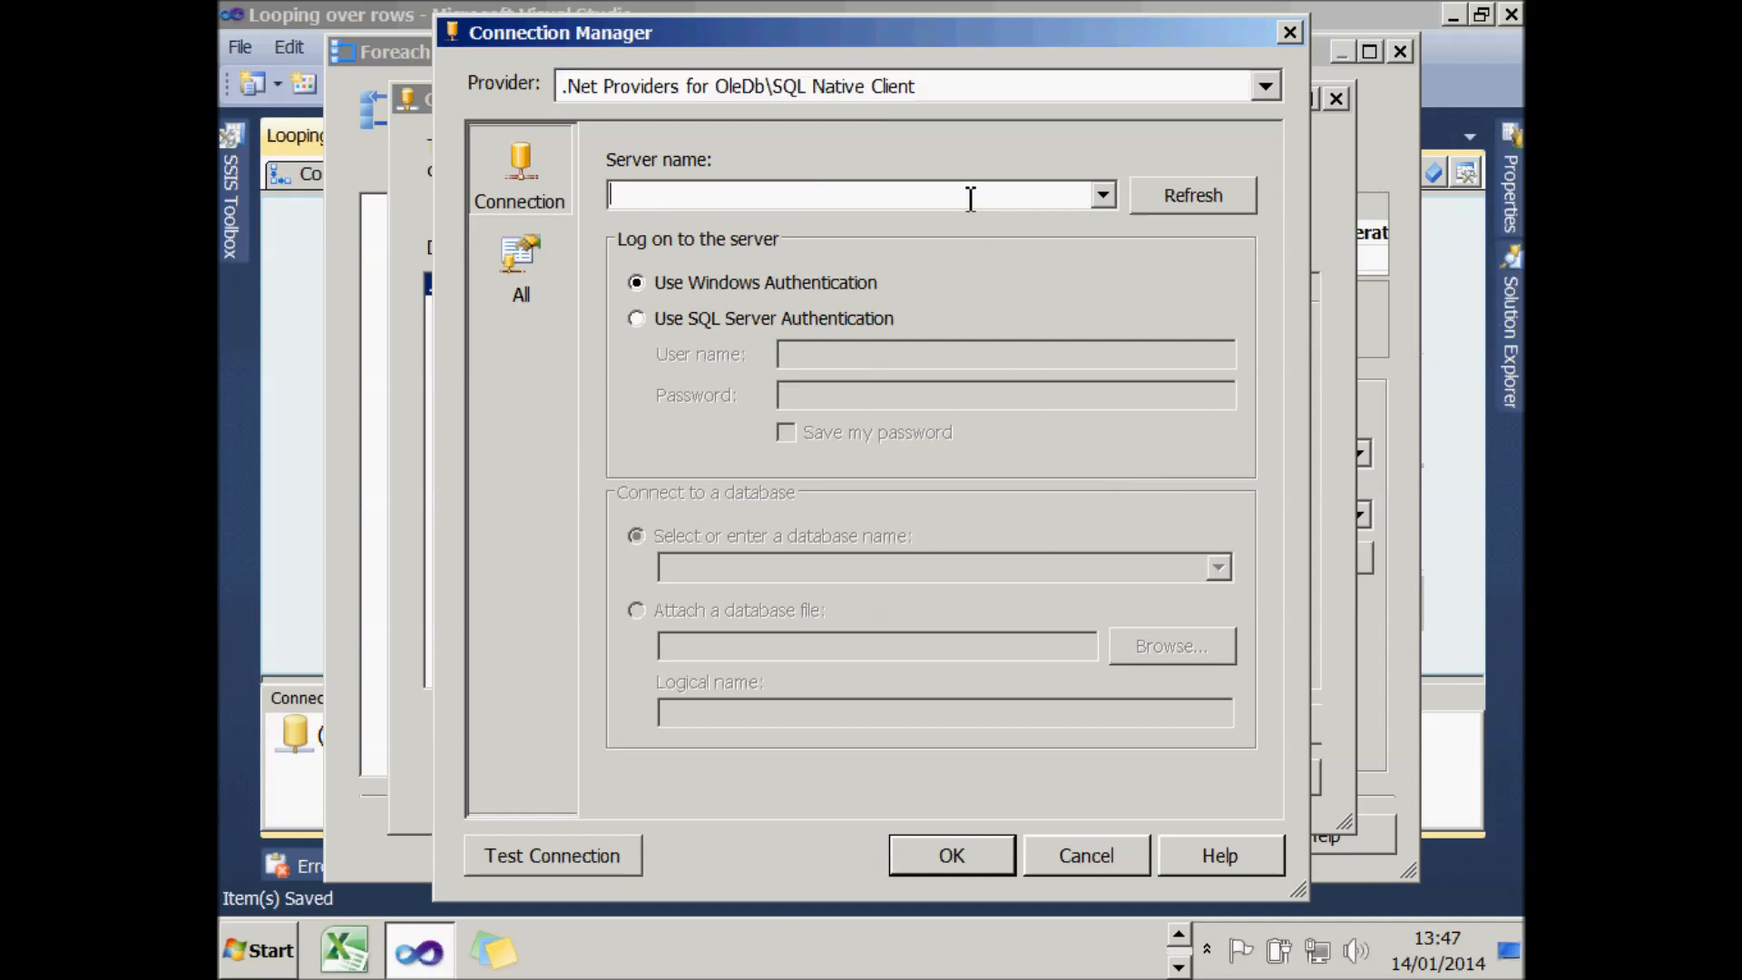
text(.\)
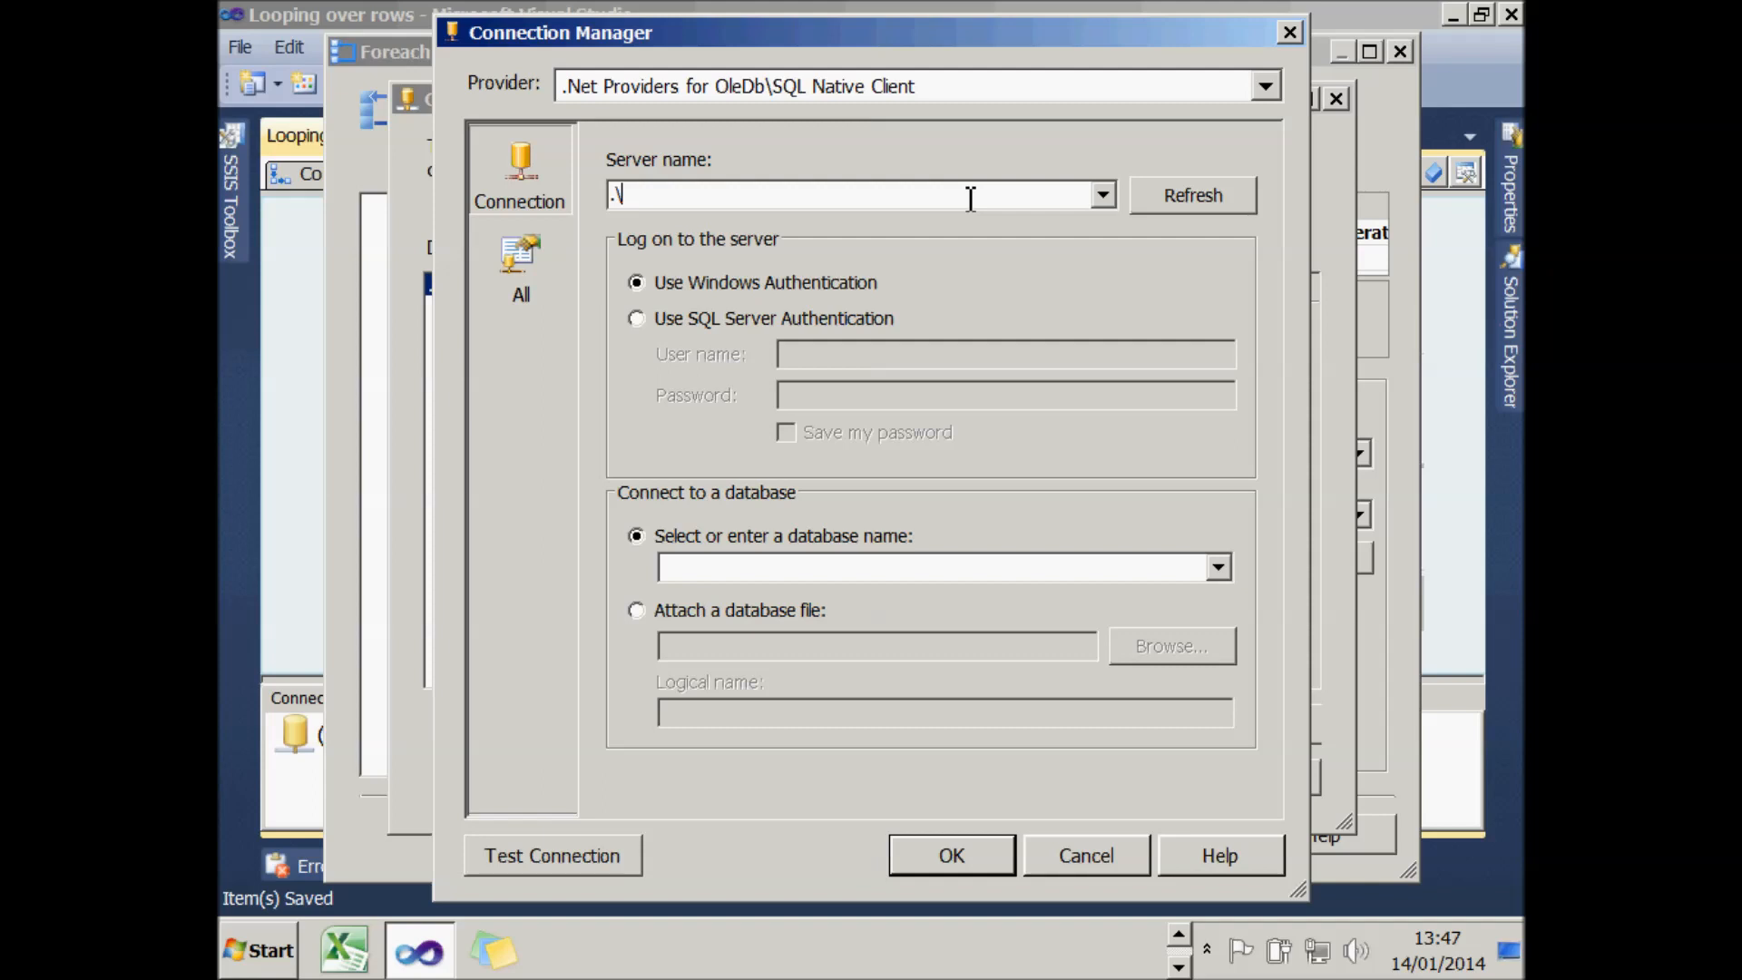
text(sql2008r2)
click(1218, 567)
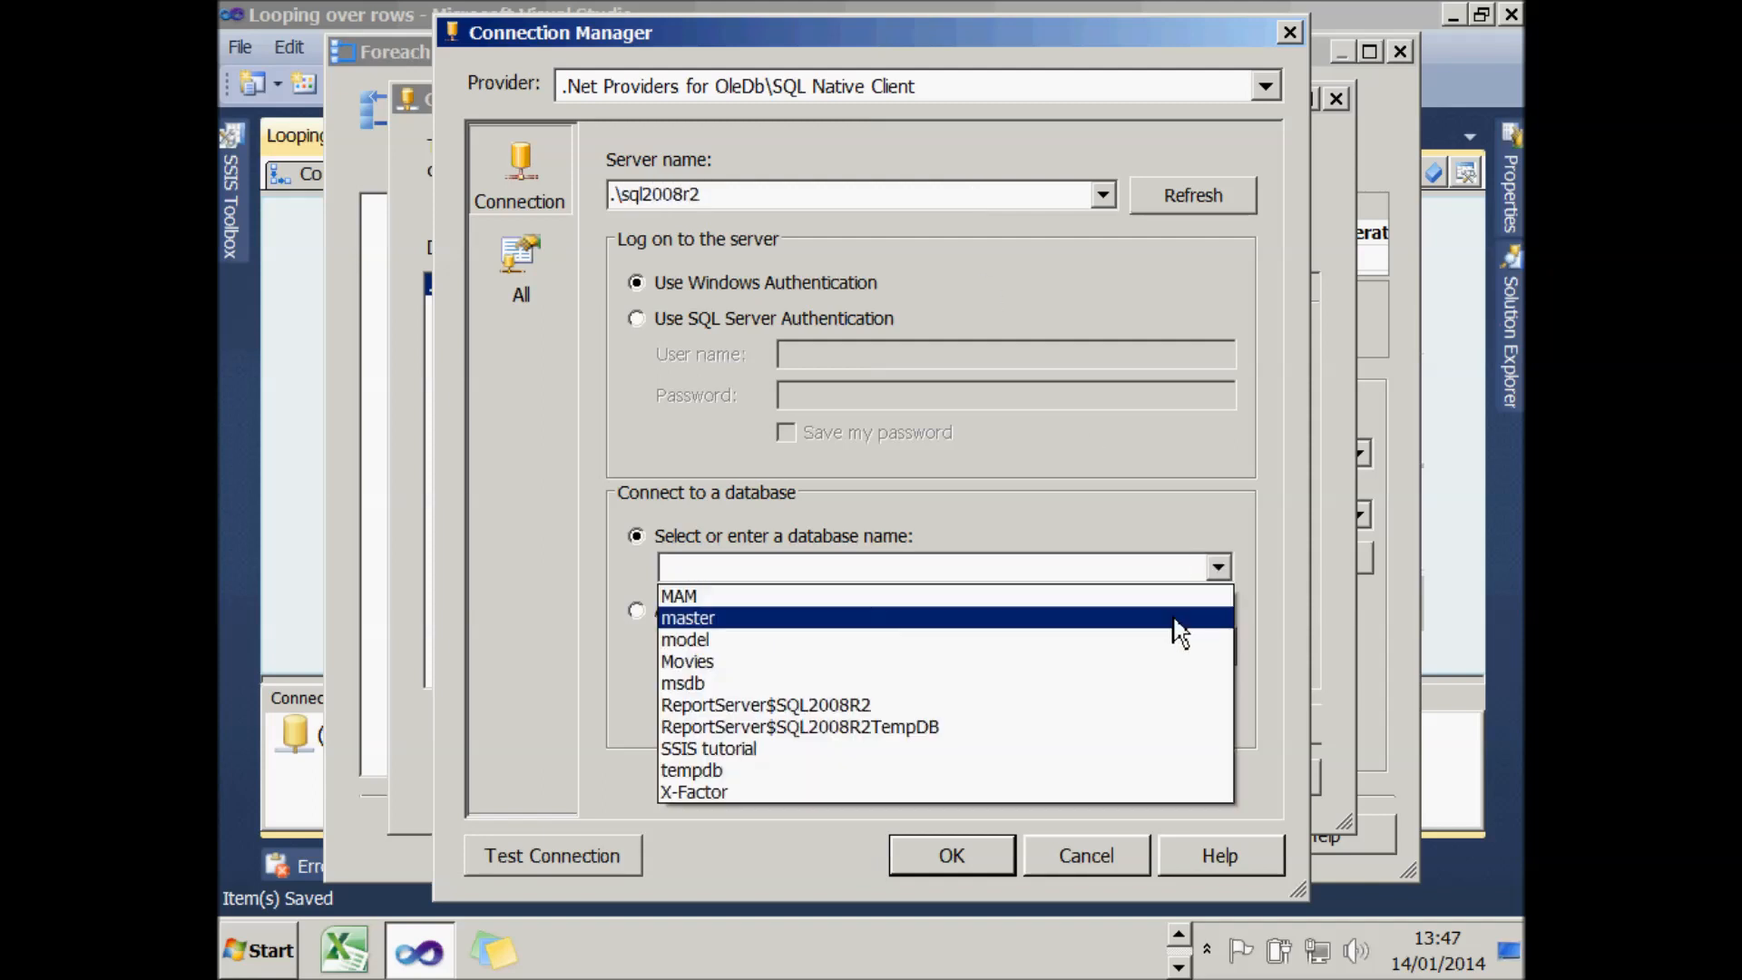
click(1022, 793)
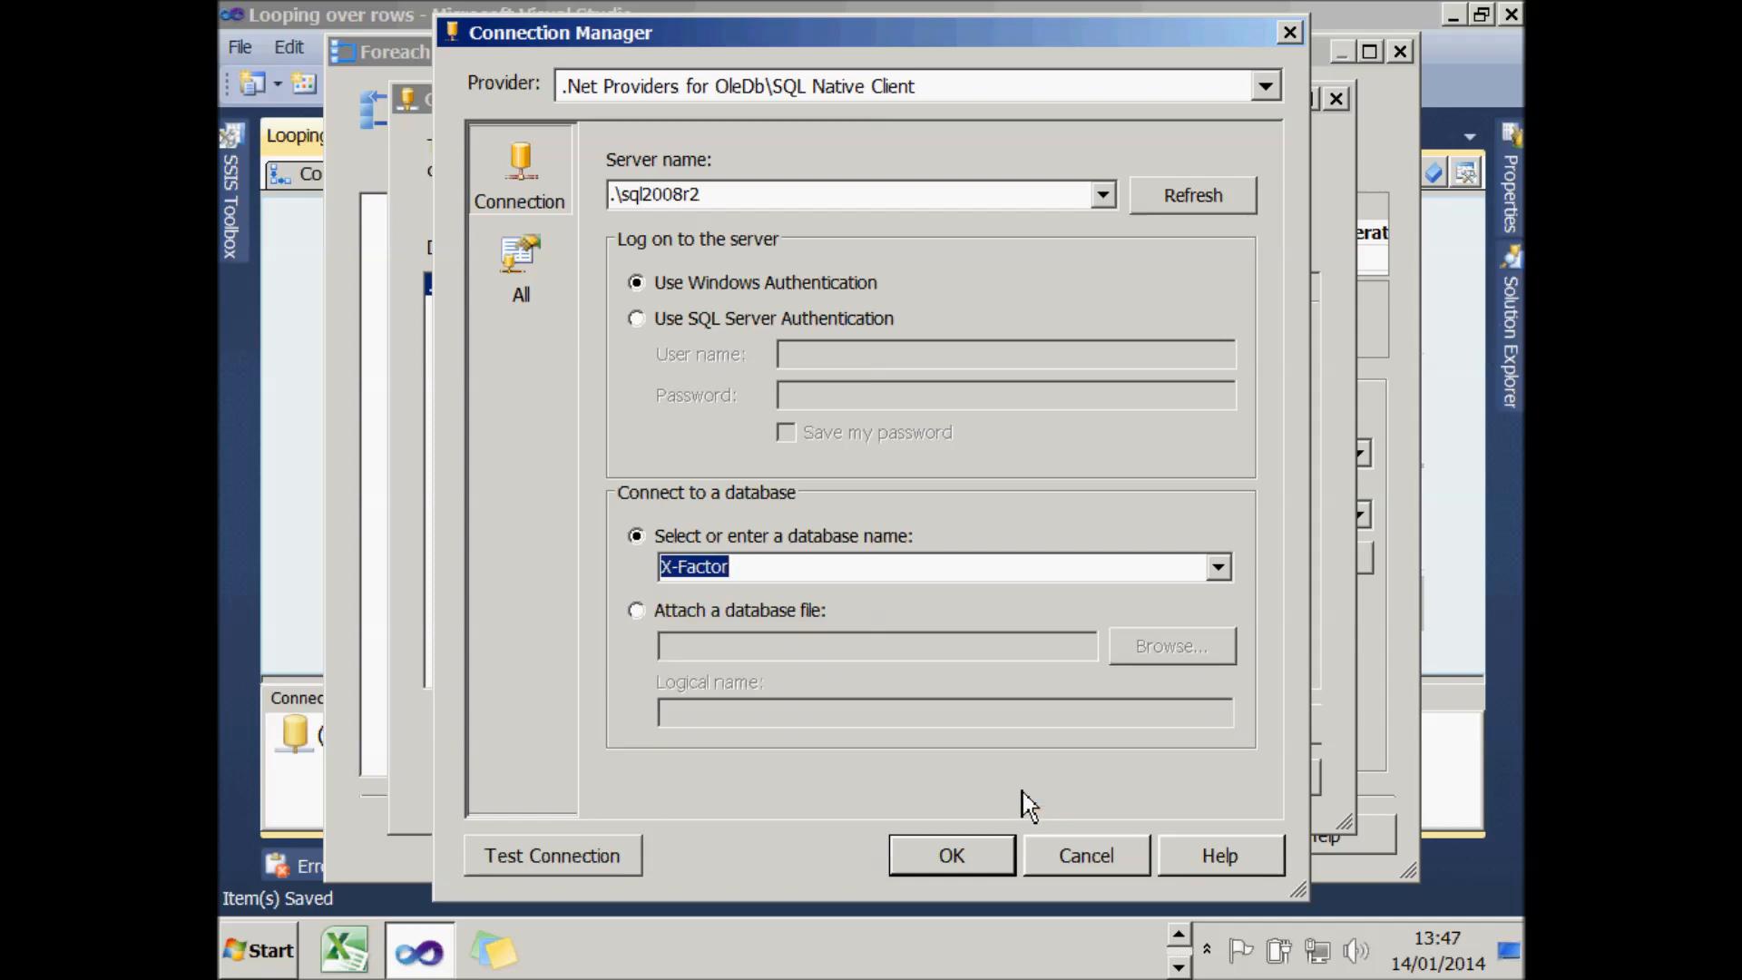
click(986, 867)
click(1063, 788)
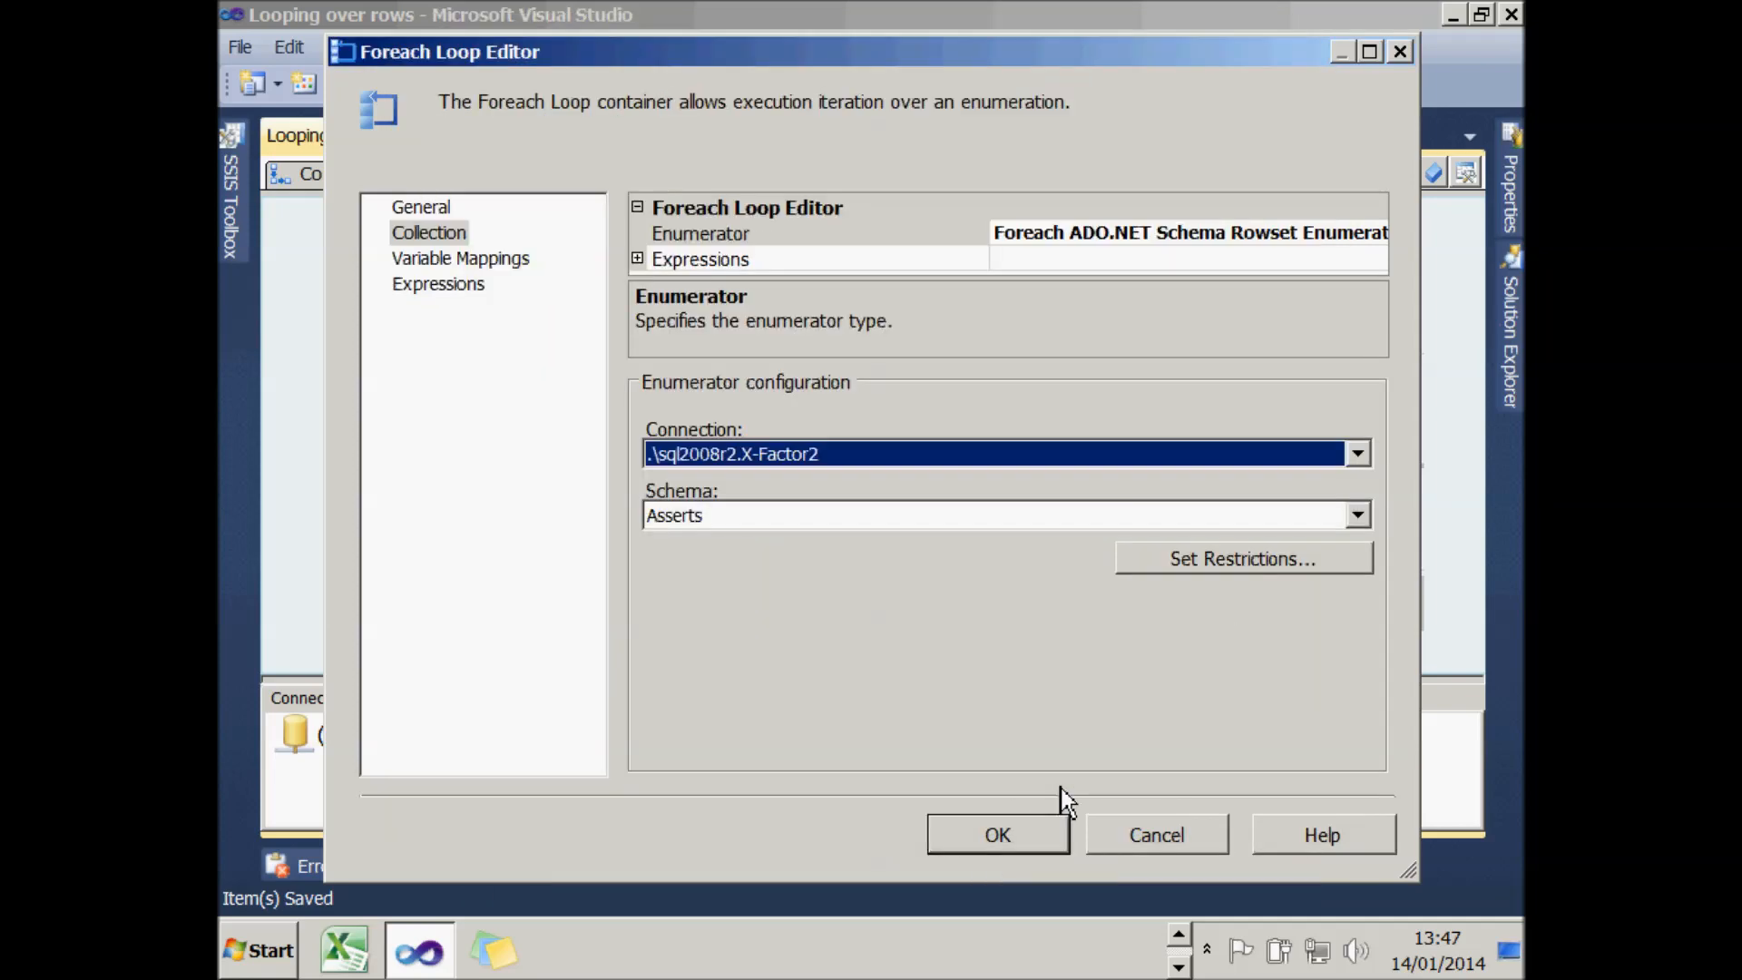
click(1357, 516)
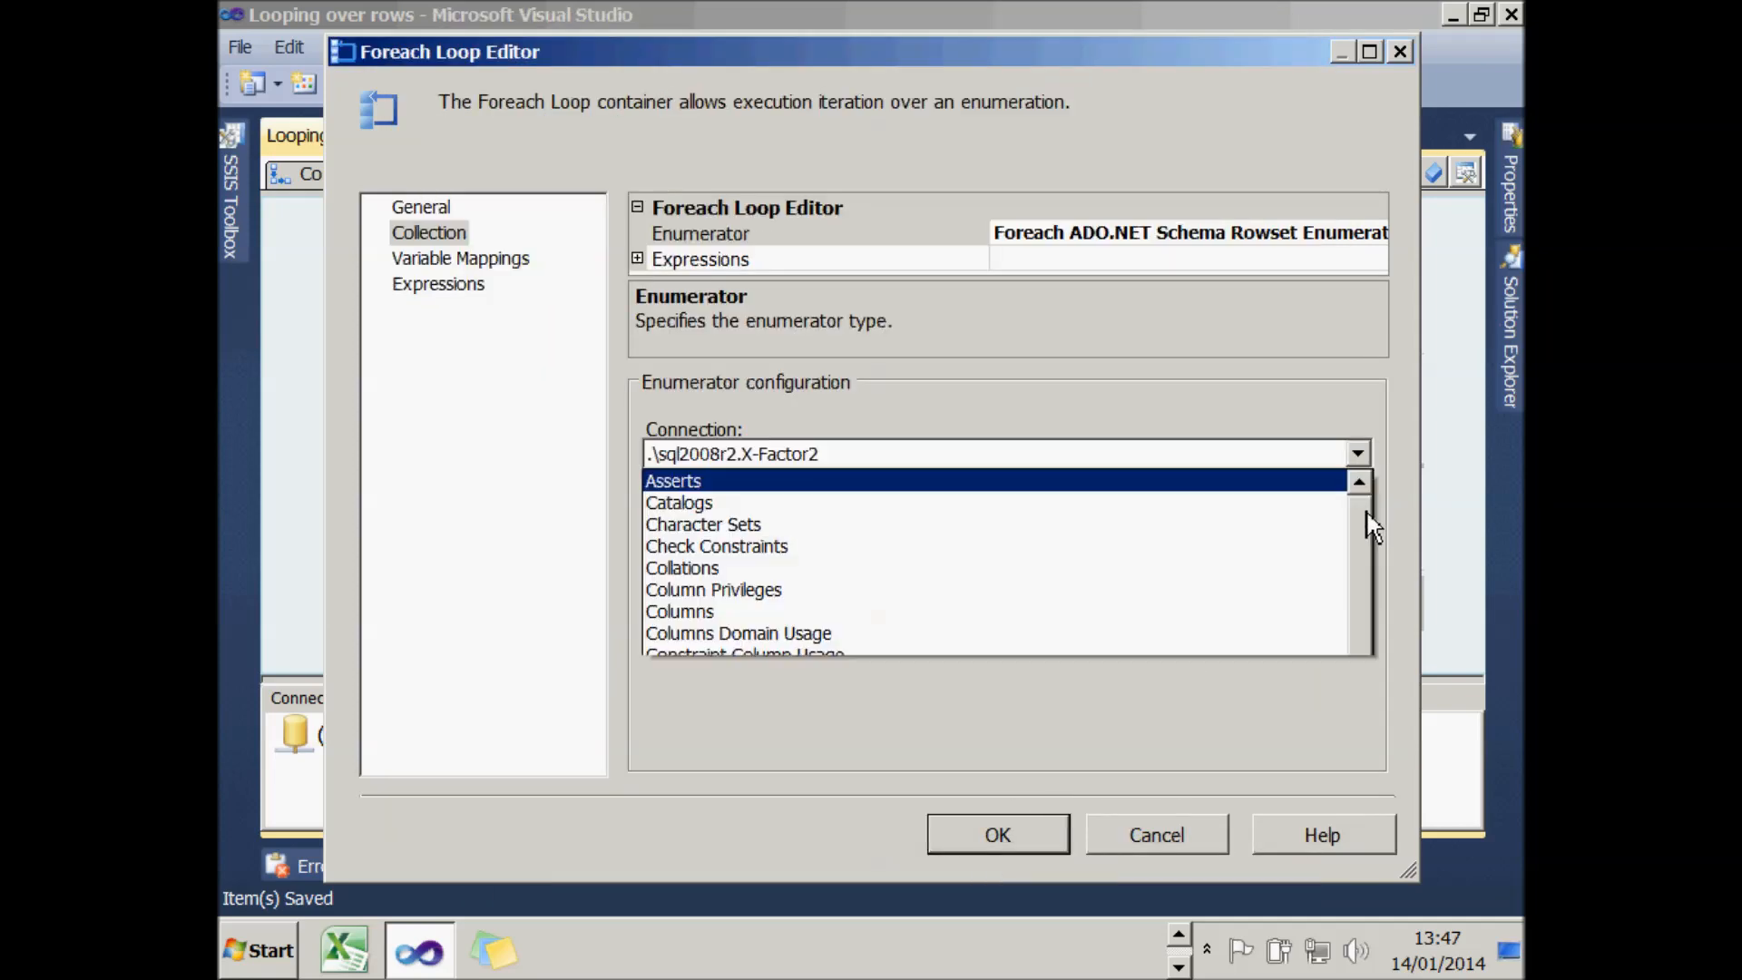
click(983, 514)
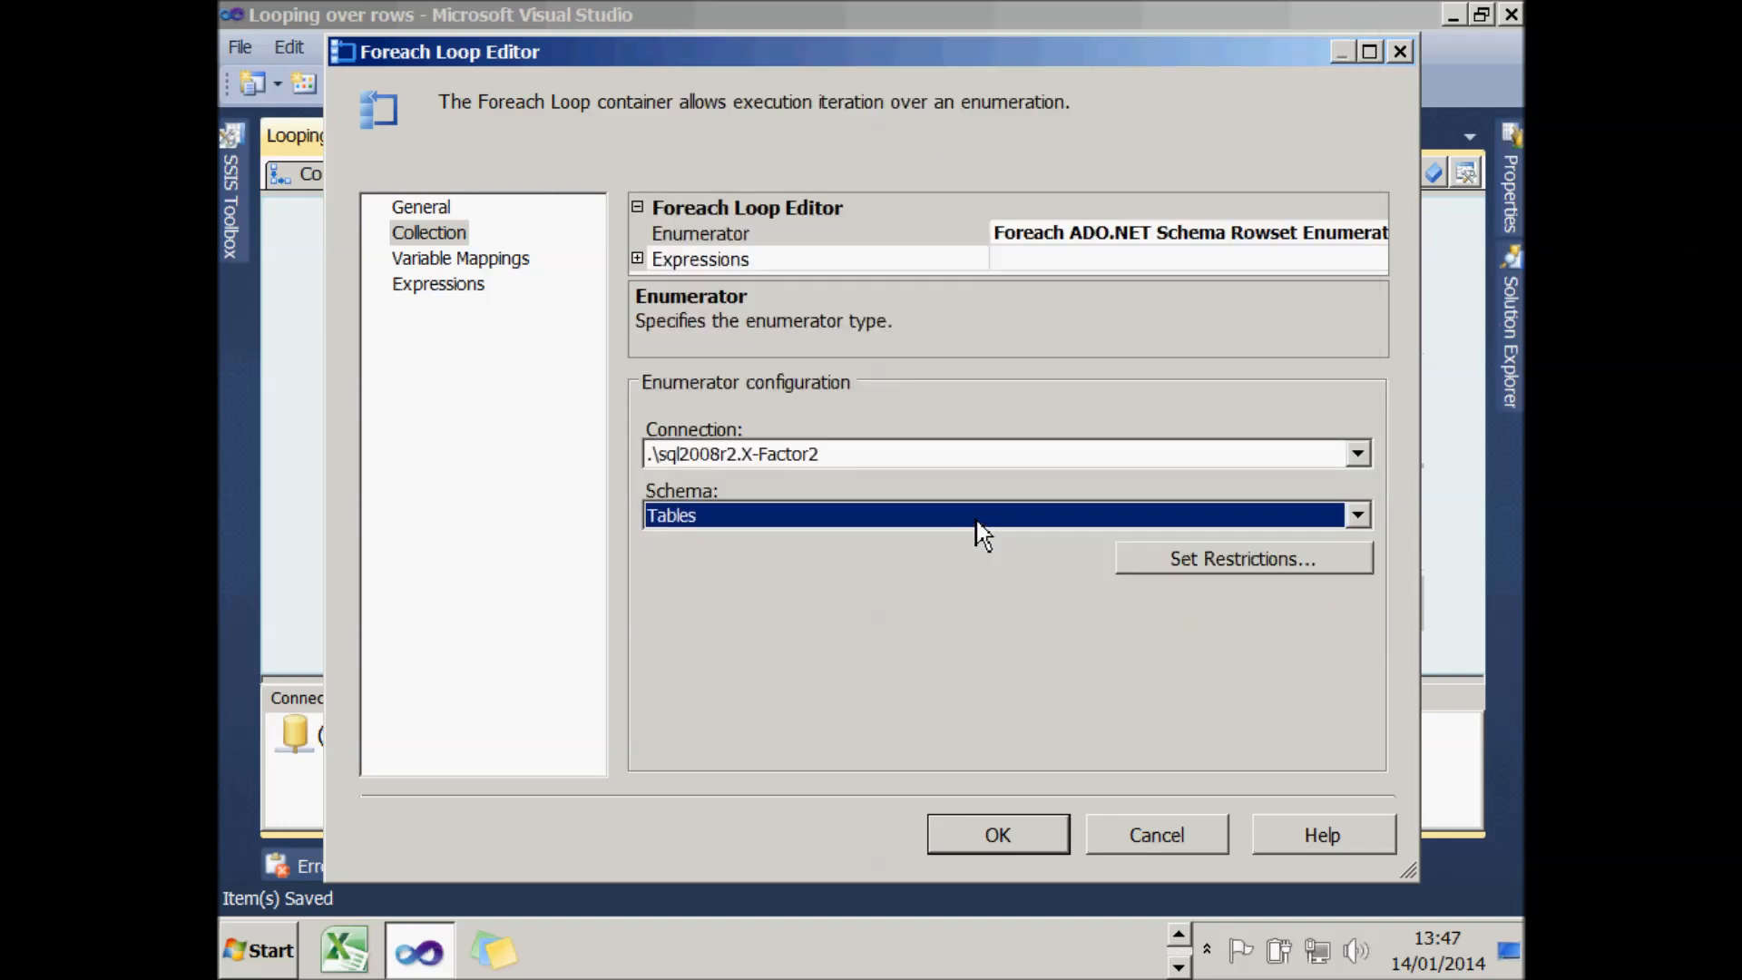
- Map the enumerator's collection value to a new package-level String variable named TableName in the User namespace
click(516, 263)
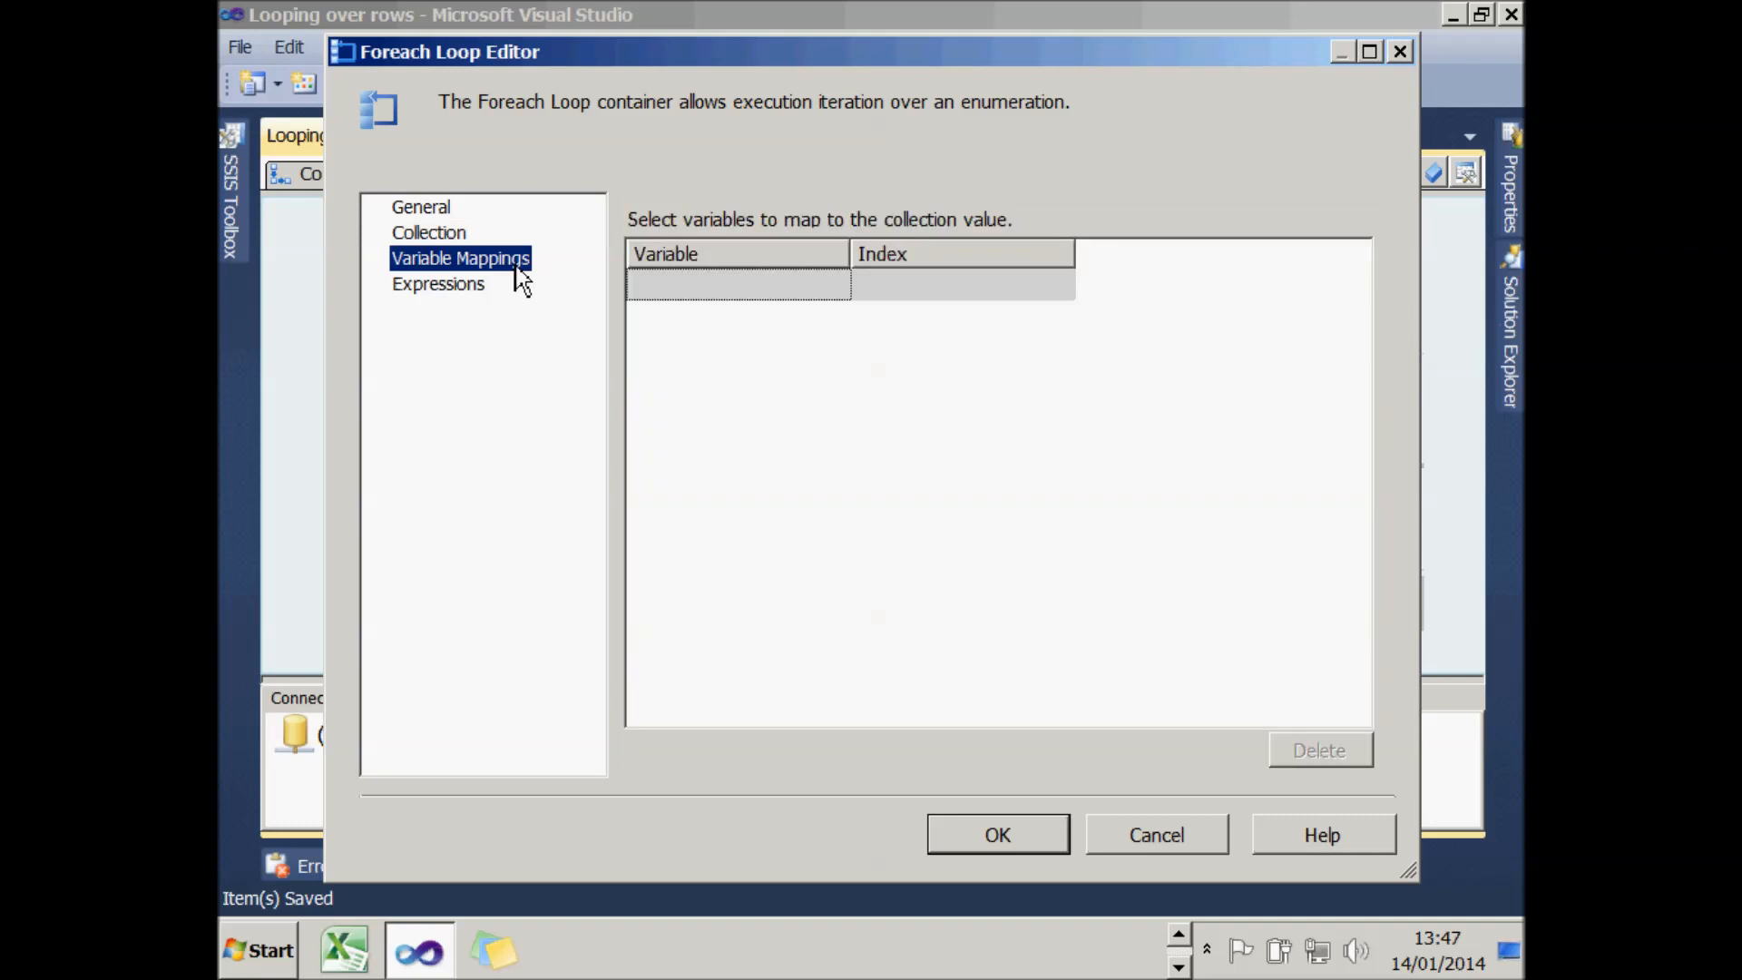
click(767, 289)
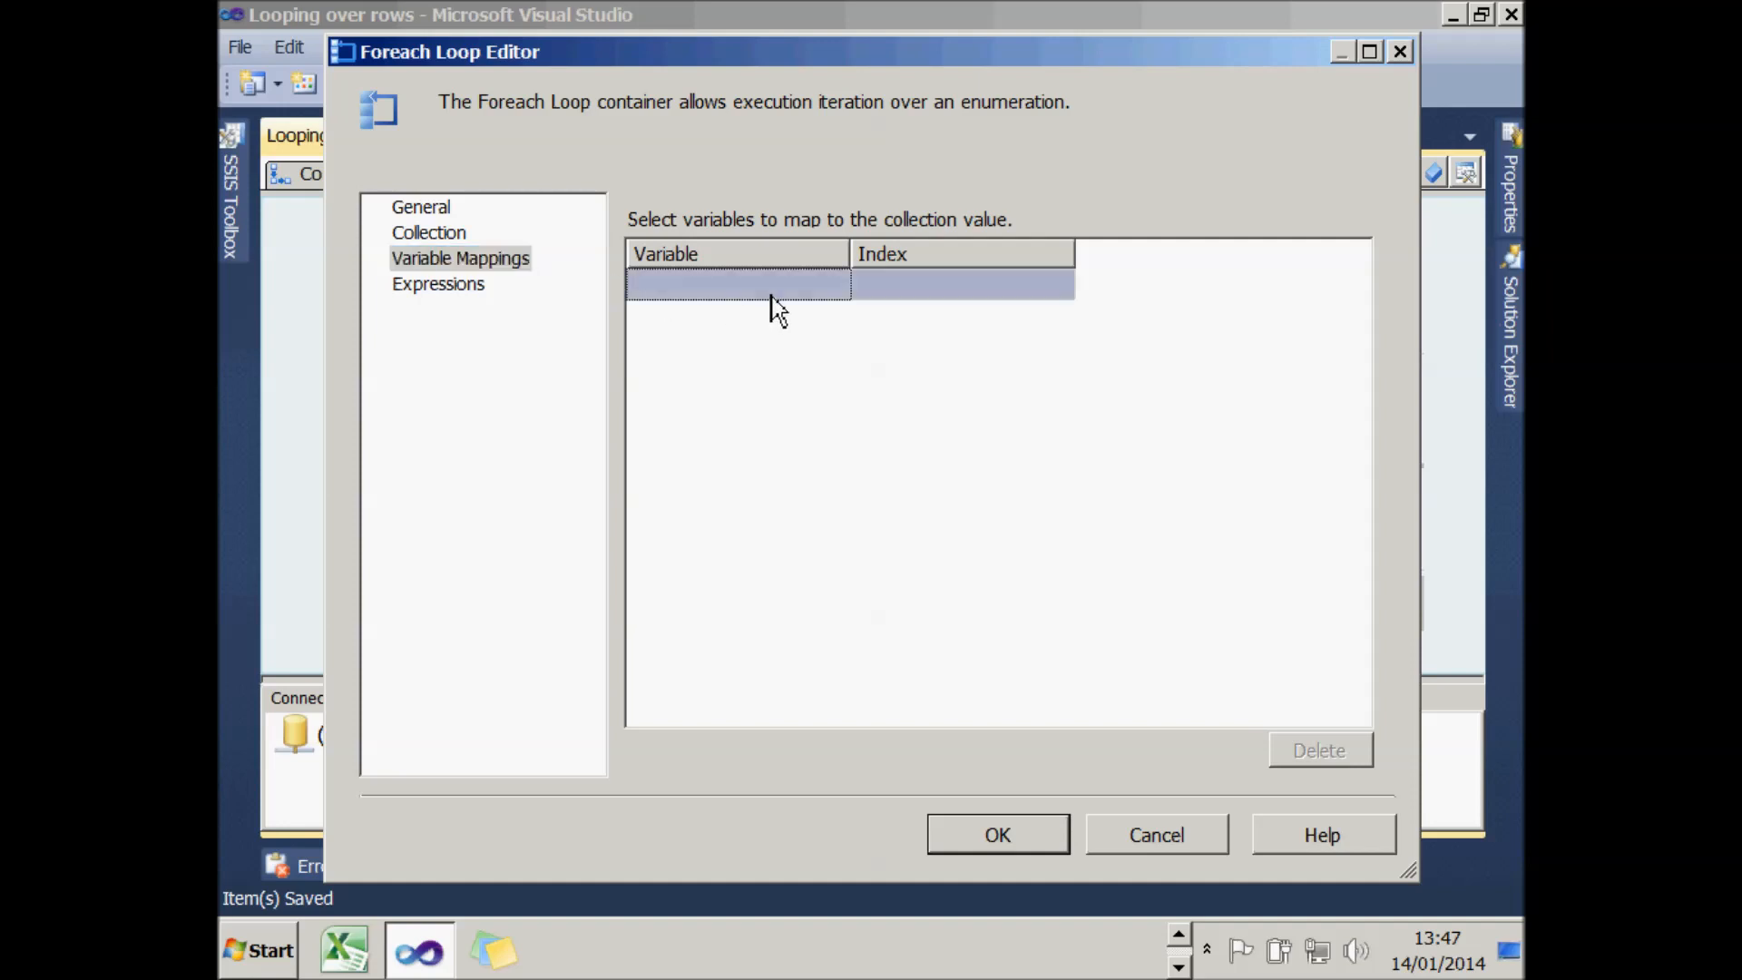
click(834, 287)
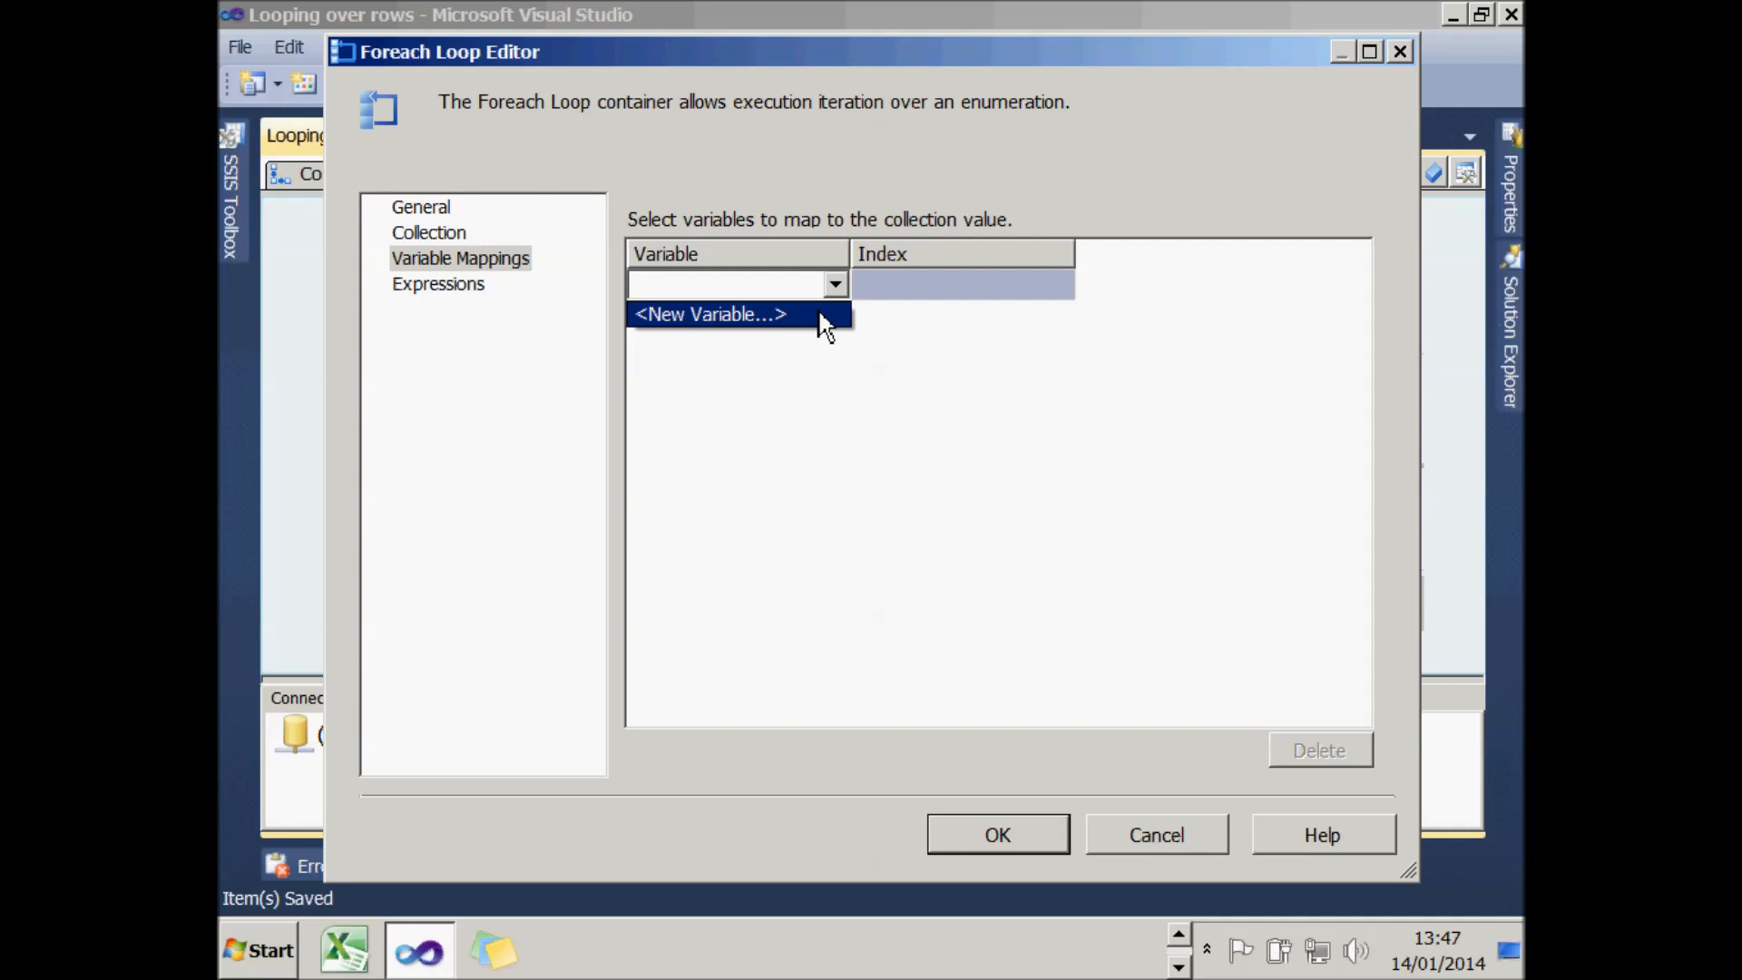
click(824, 315)
double_click(885, 392)
text(TableName)
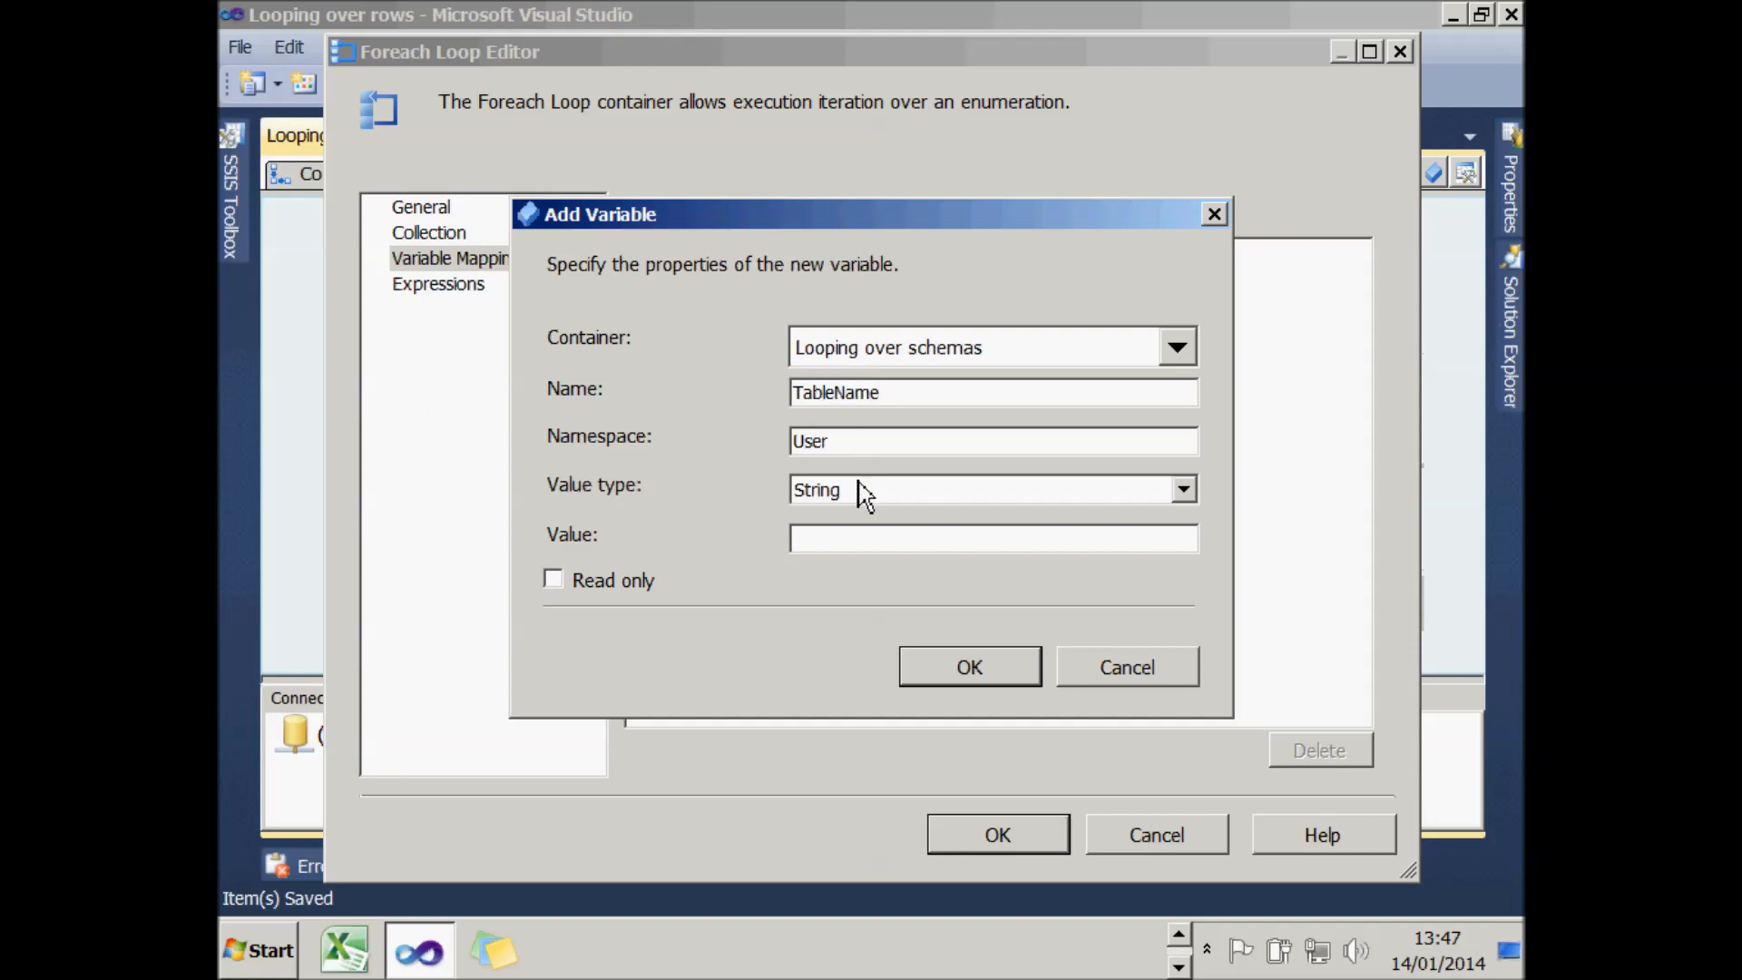
click(969, 667)
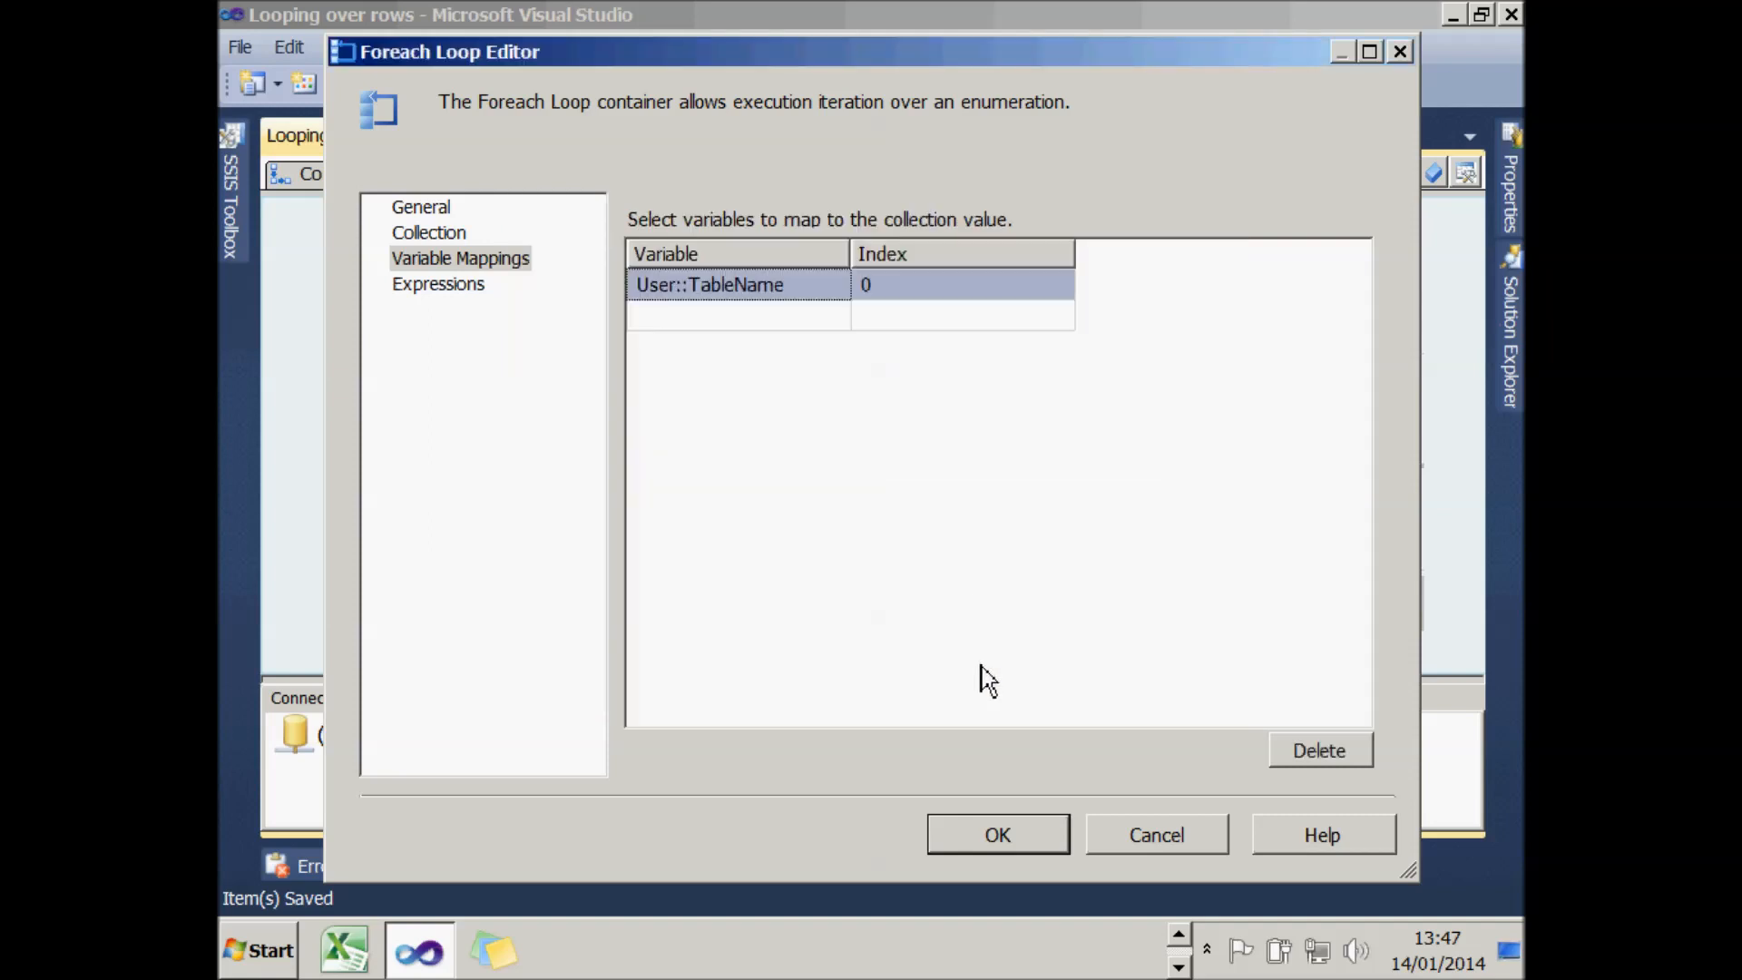
- Set the index of the User::TableName mapping to 2 and accept the Loop over tables settings
click(955, 292)
key(BackSpace)
text(2)
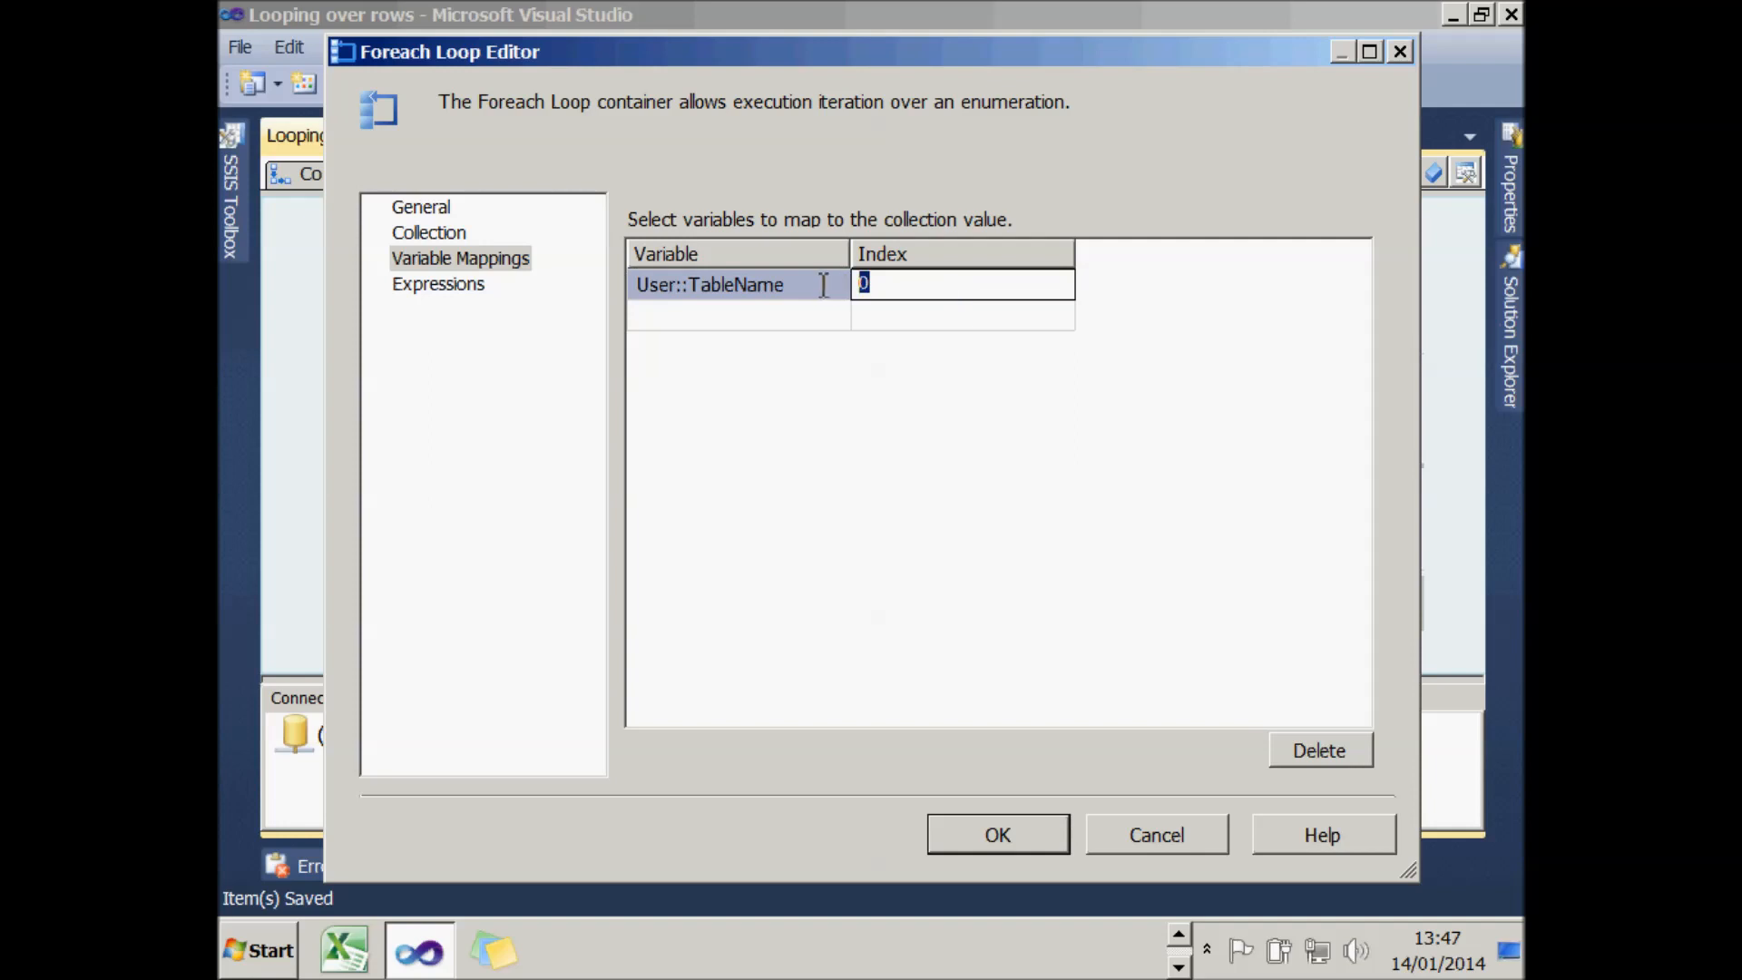
click(808, 318)
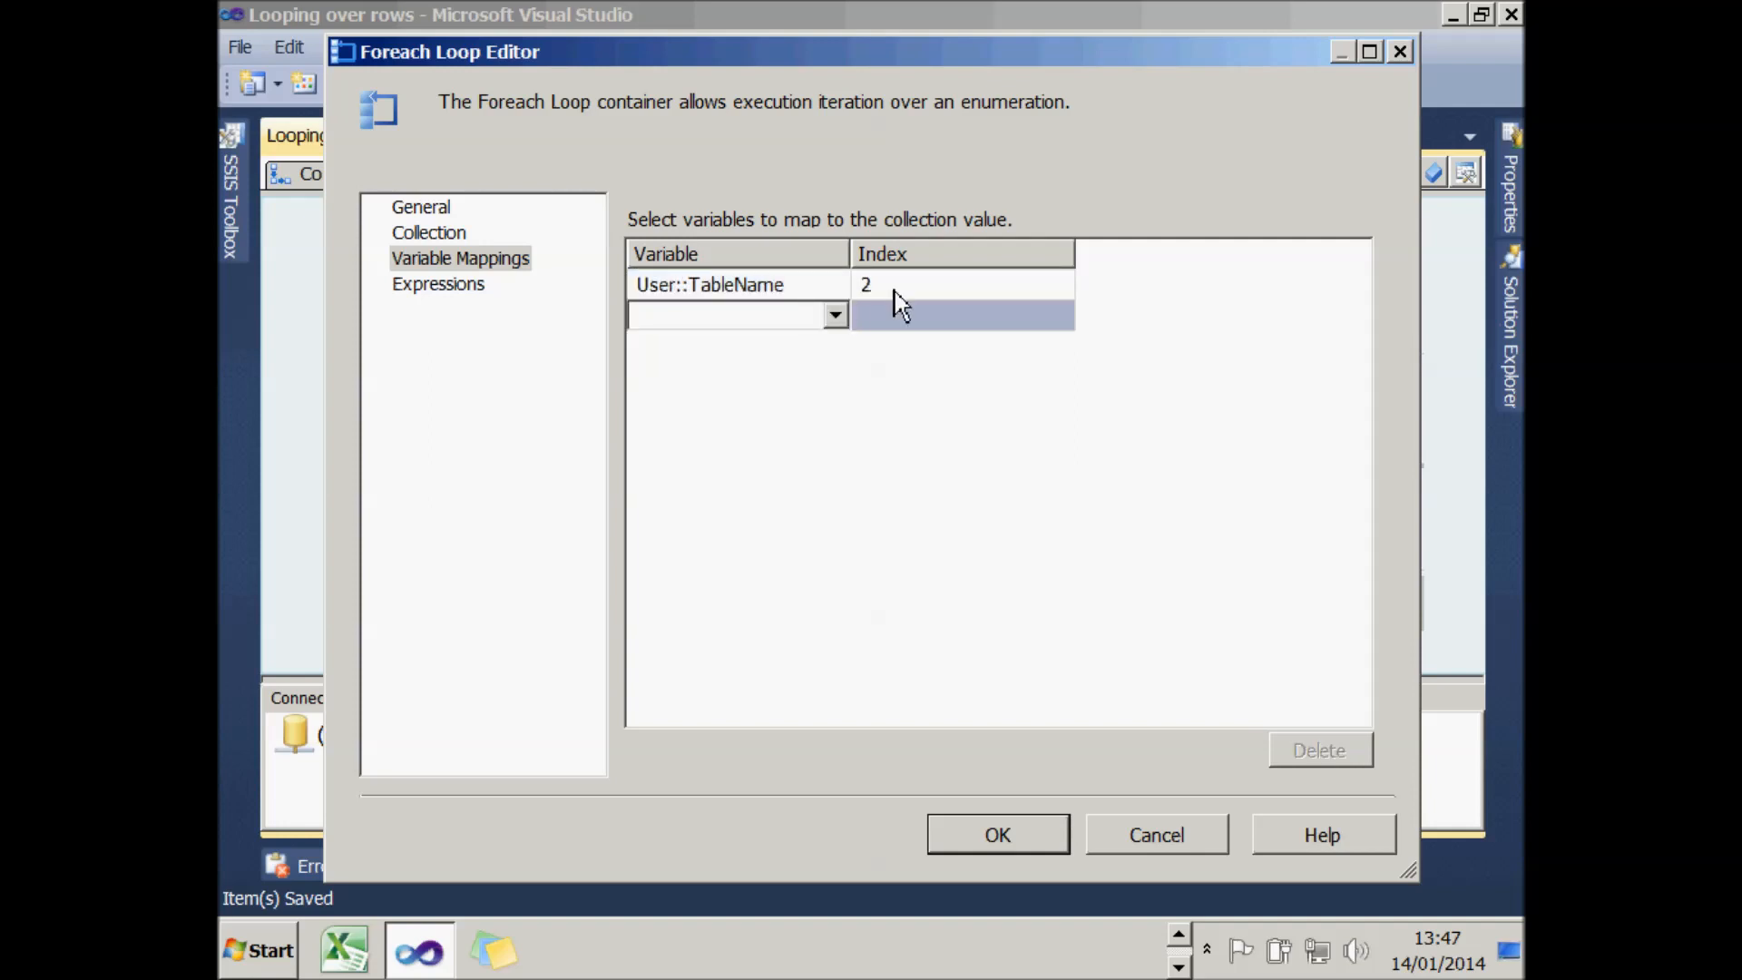
click(1005, 828)
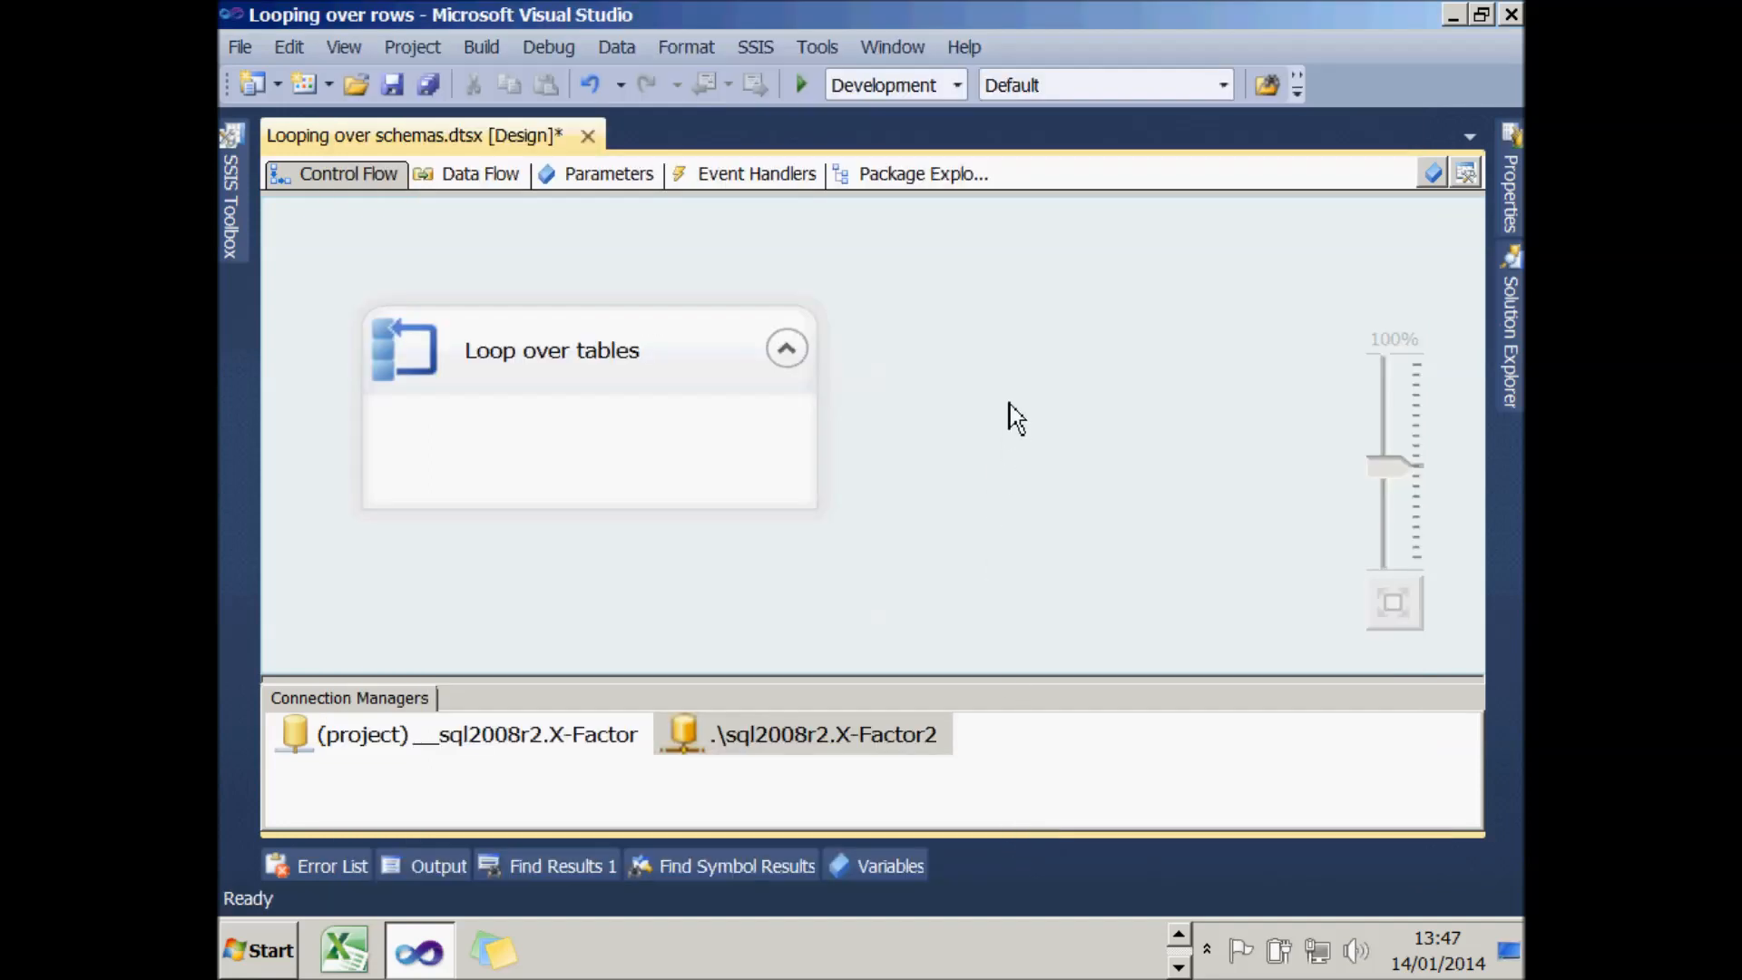
- Switch to SQL Server Management Studio to check the TABLE_NAME column's position in the query results, and return to Visual Studio
click(1178, 968)
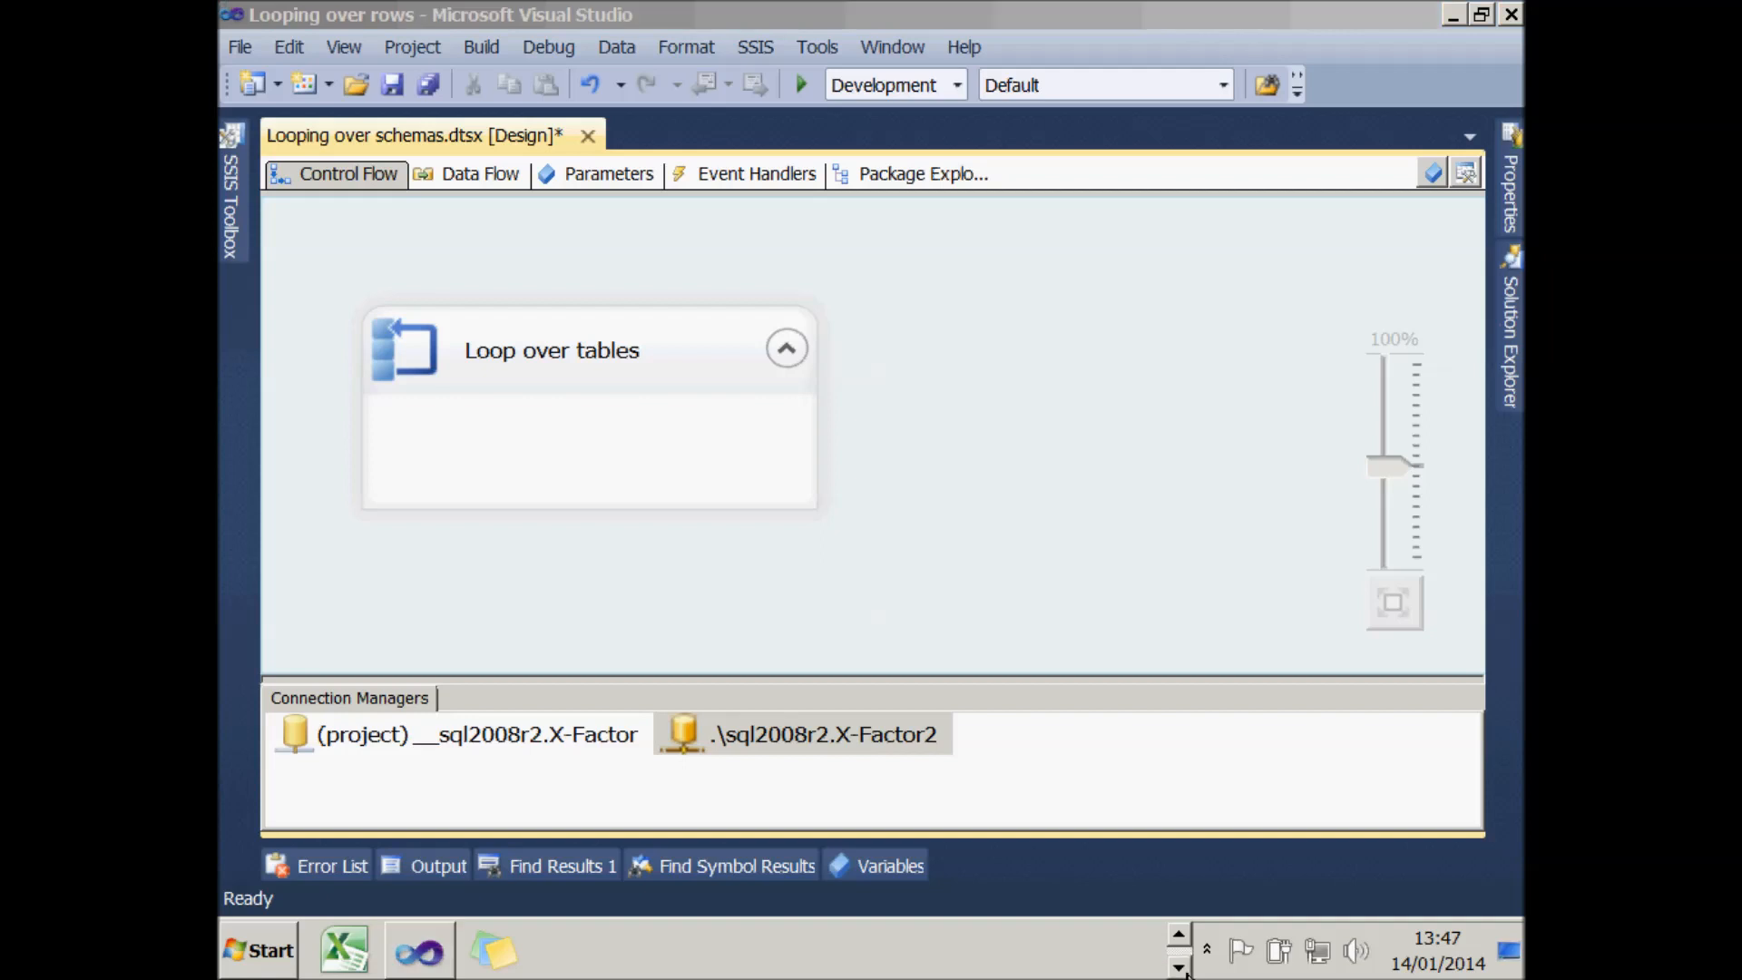
click(1179, 936)
click(1116, 955)
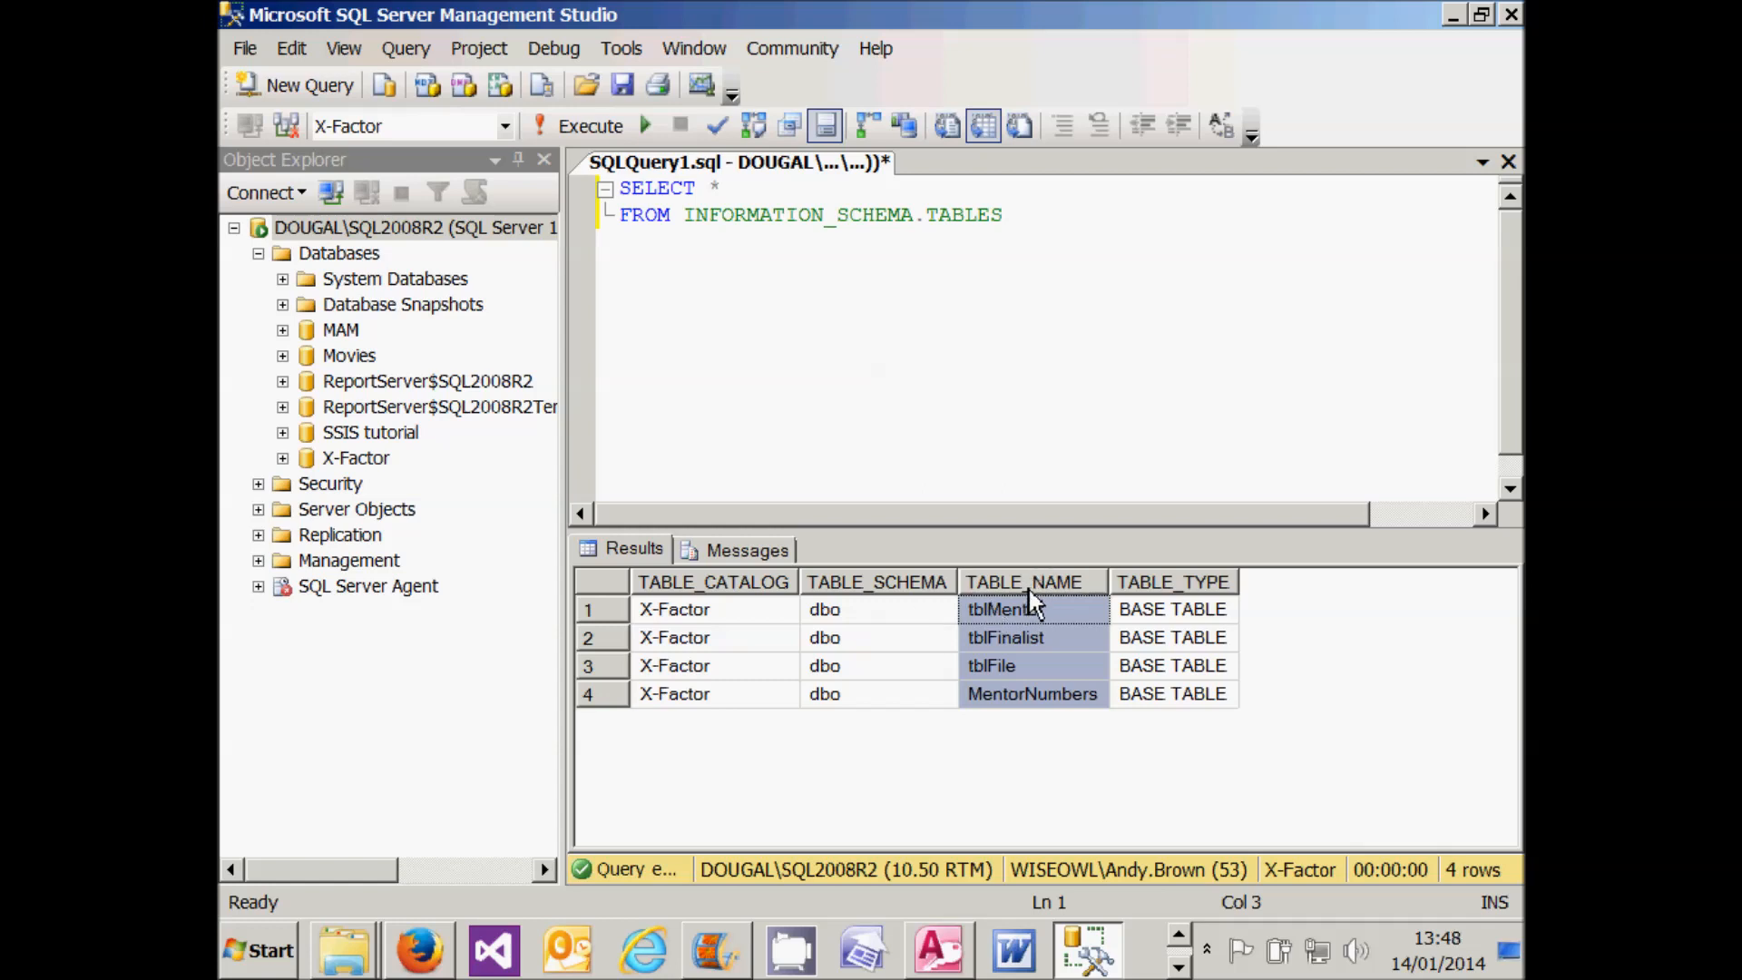
click(1178, 966)
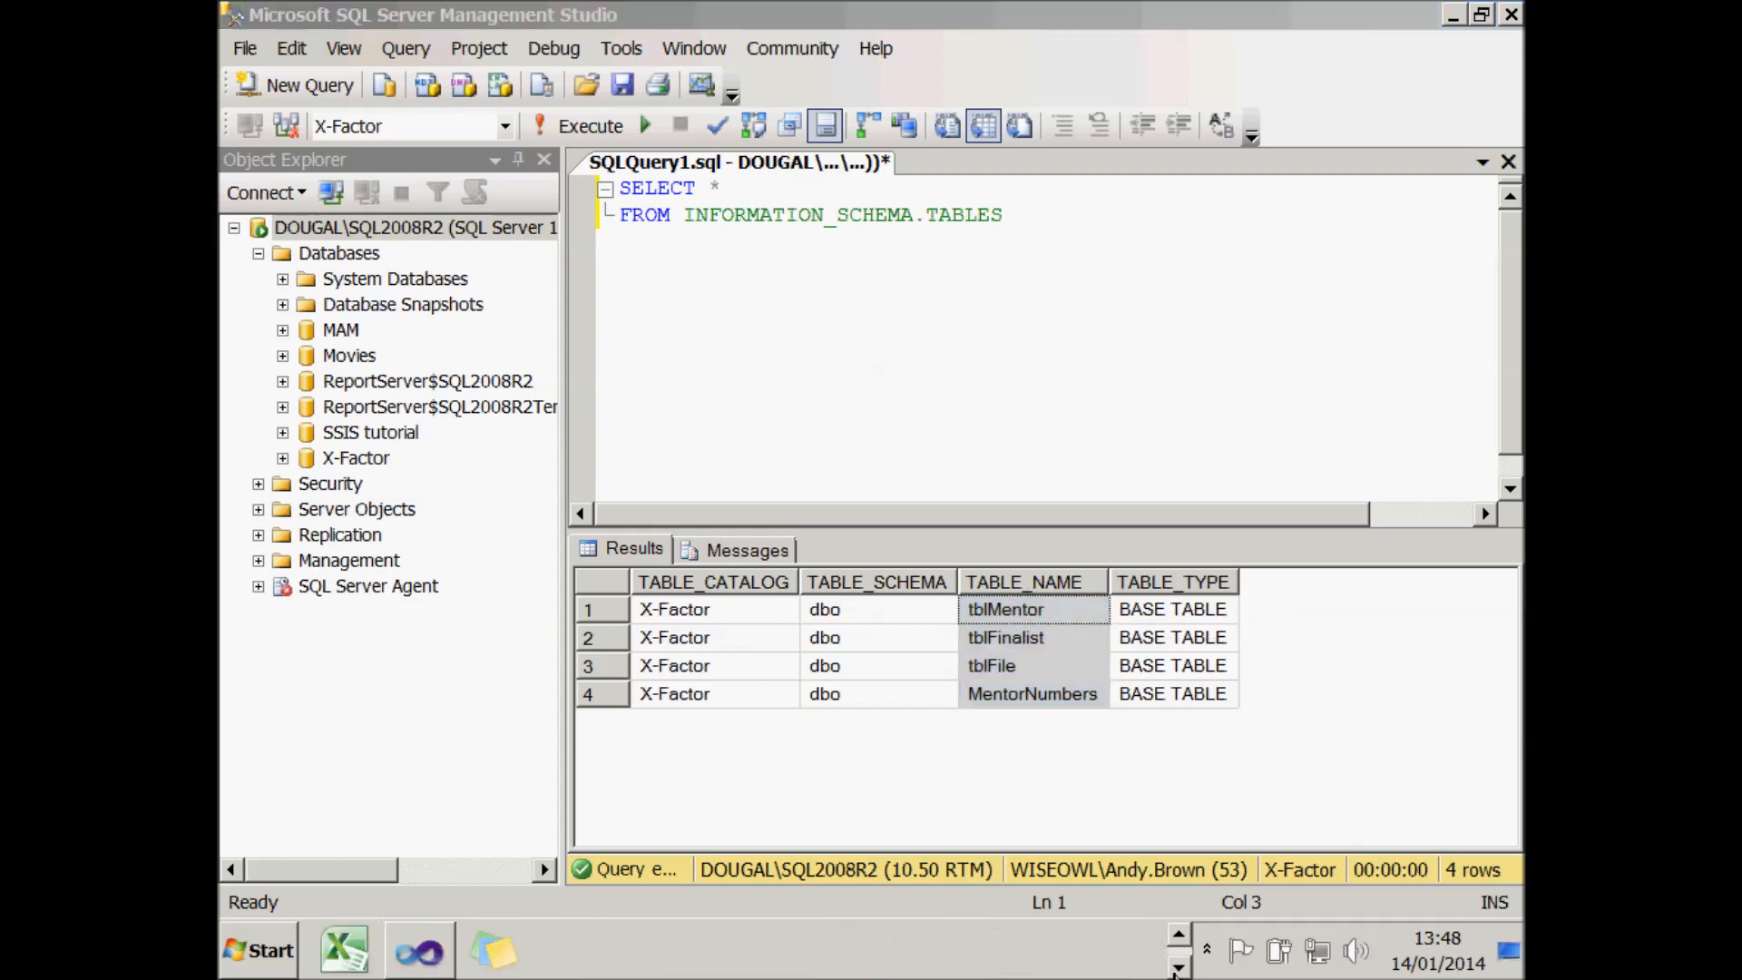
click(445, 958)
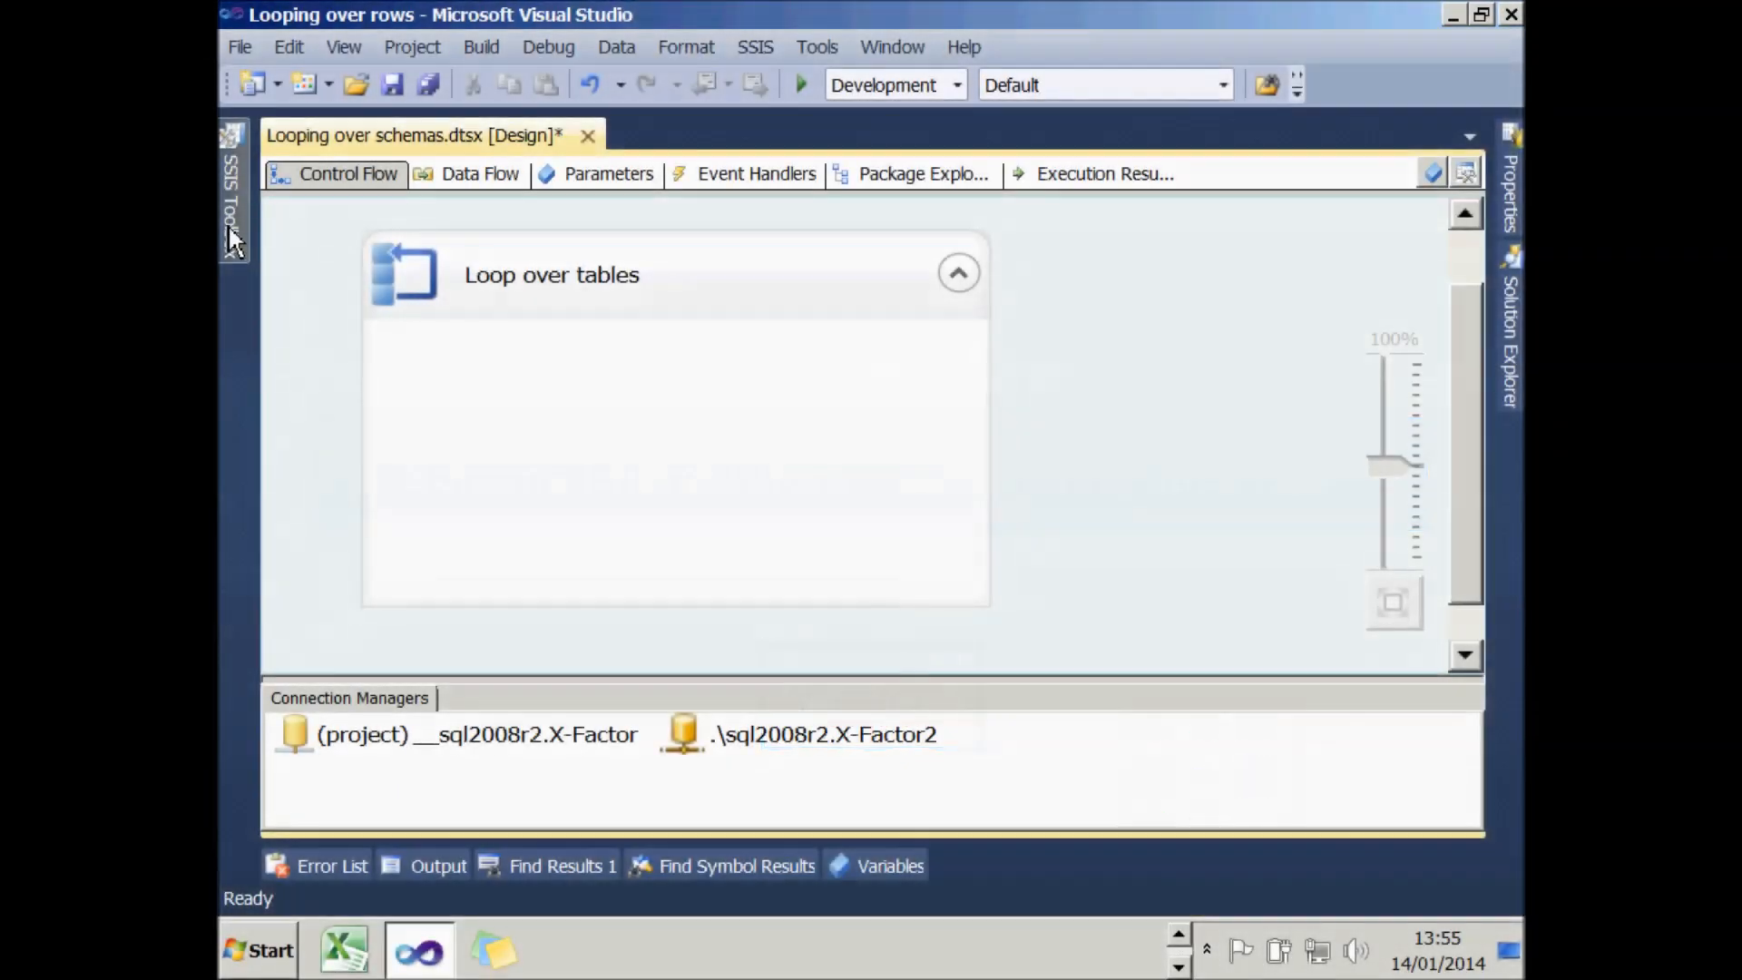
- Add a Script Task named "Write out the table name to a text file" inside the Loop over tables container
mouse_move(231, 241)
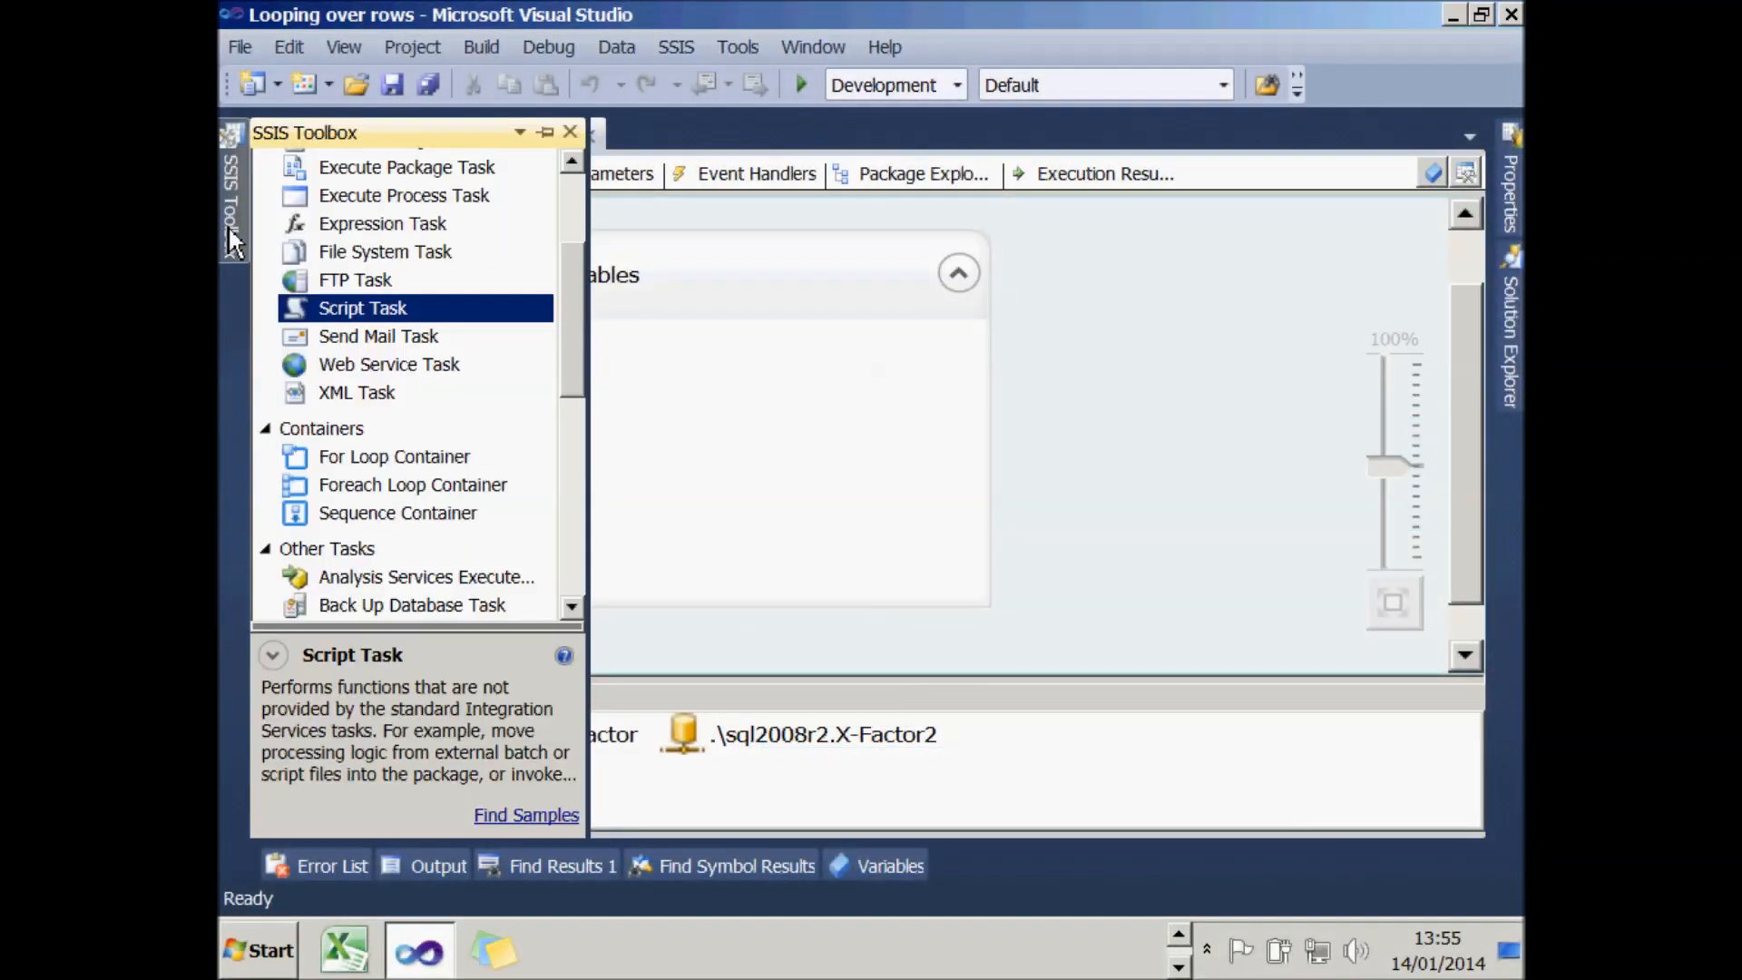
drag(325, 313, 506, 395)
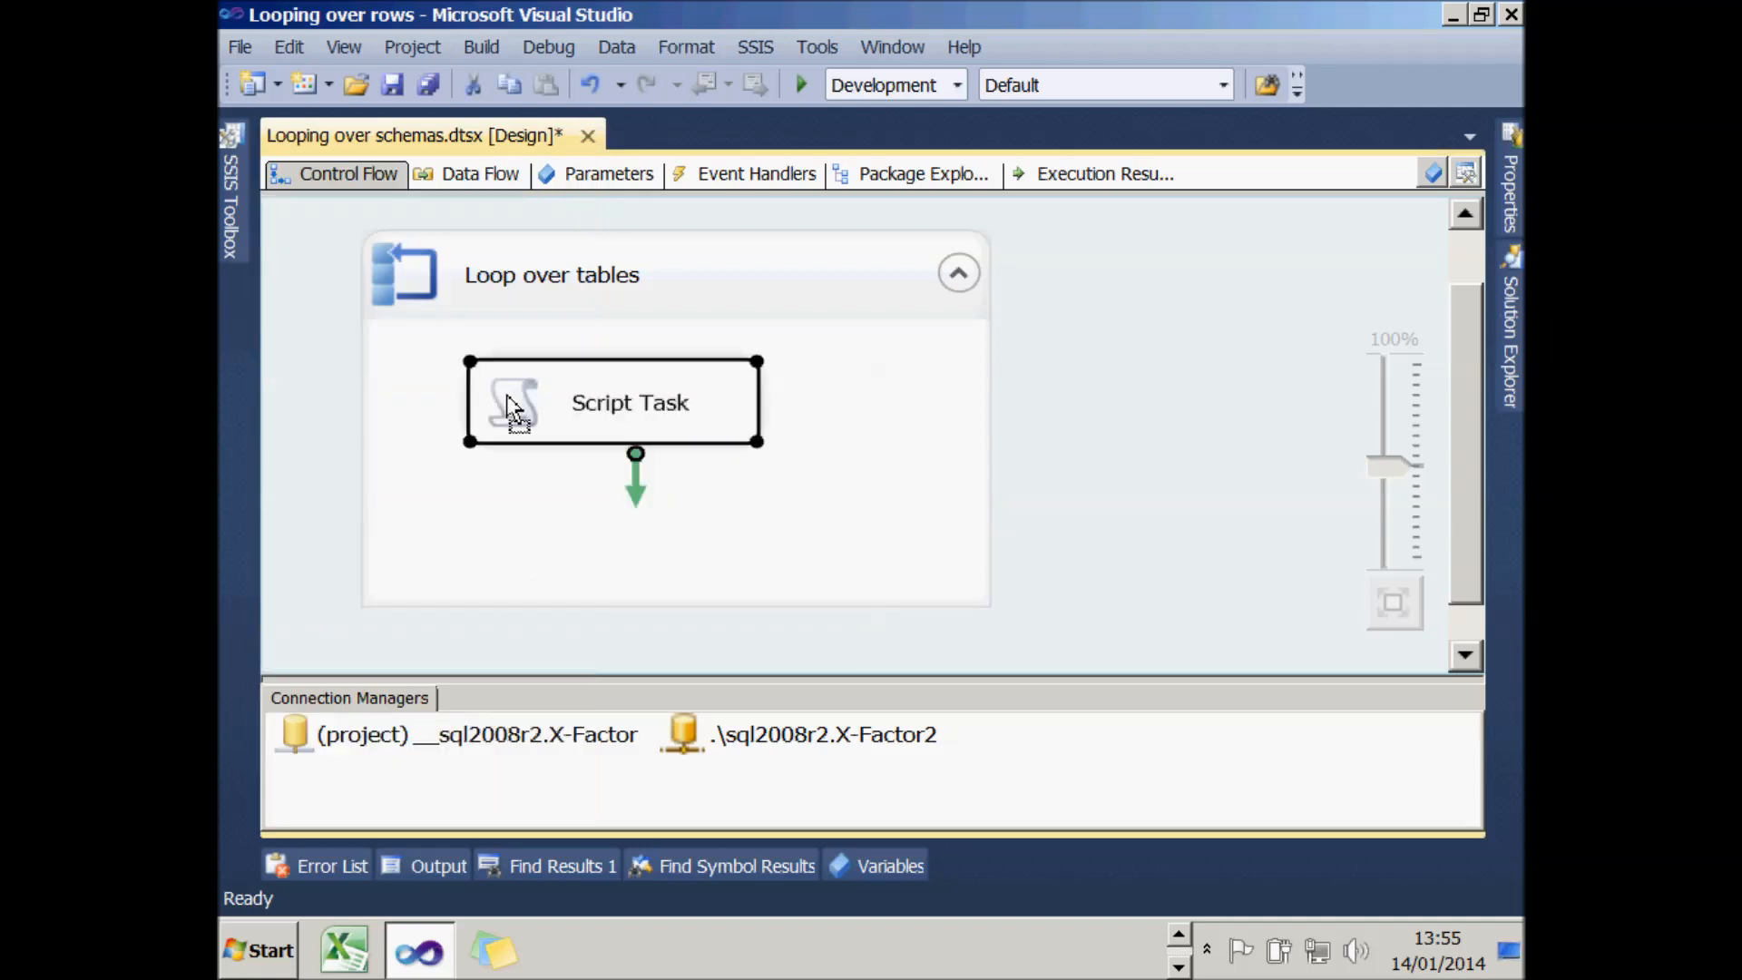
click(574, 417)
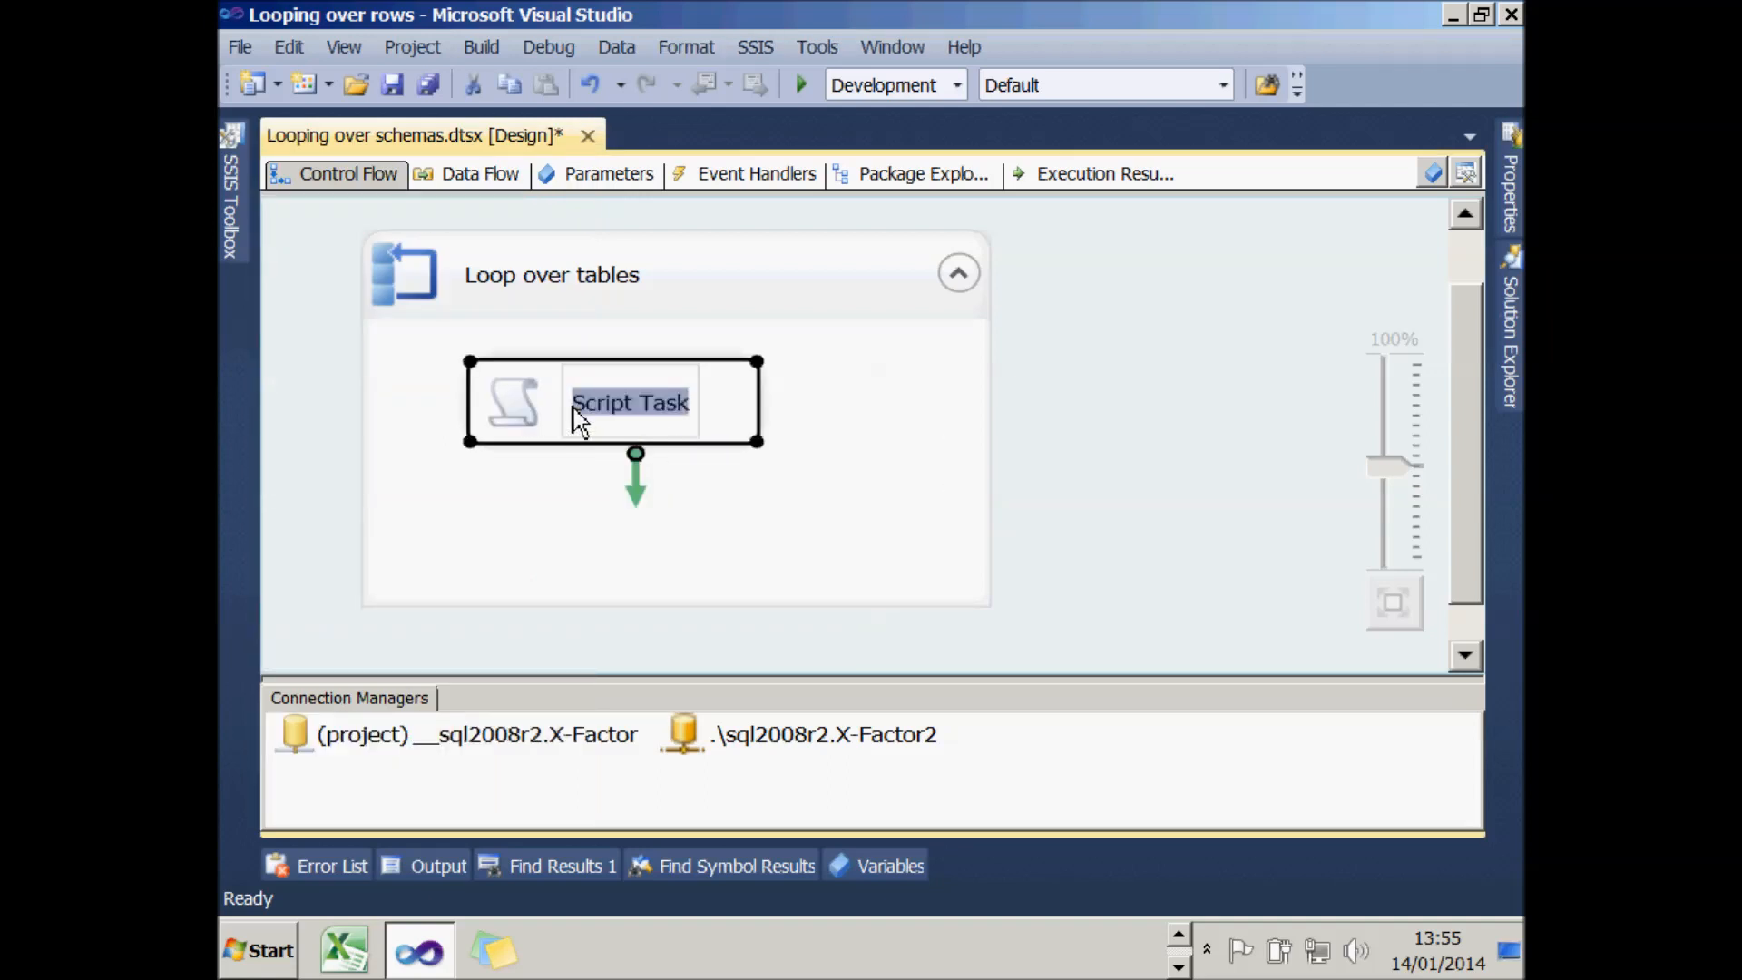
text(Write )
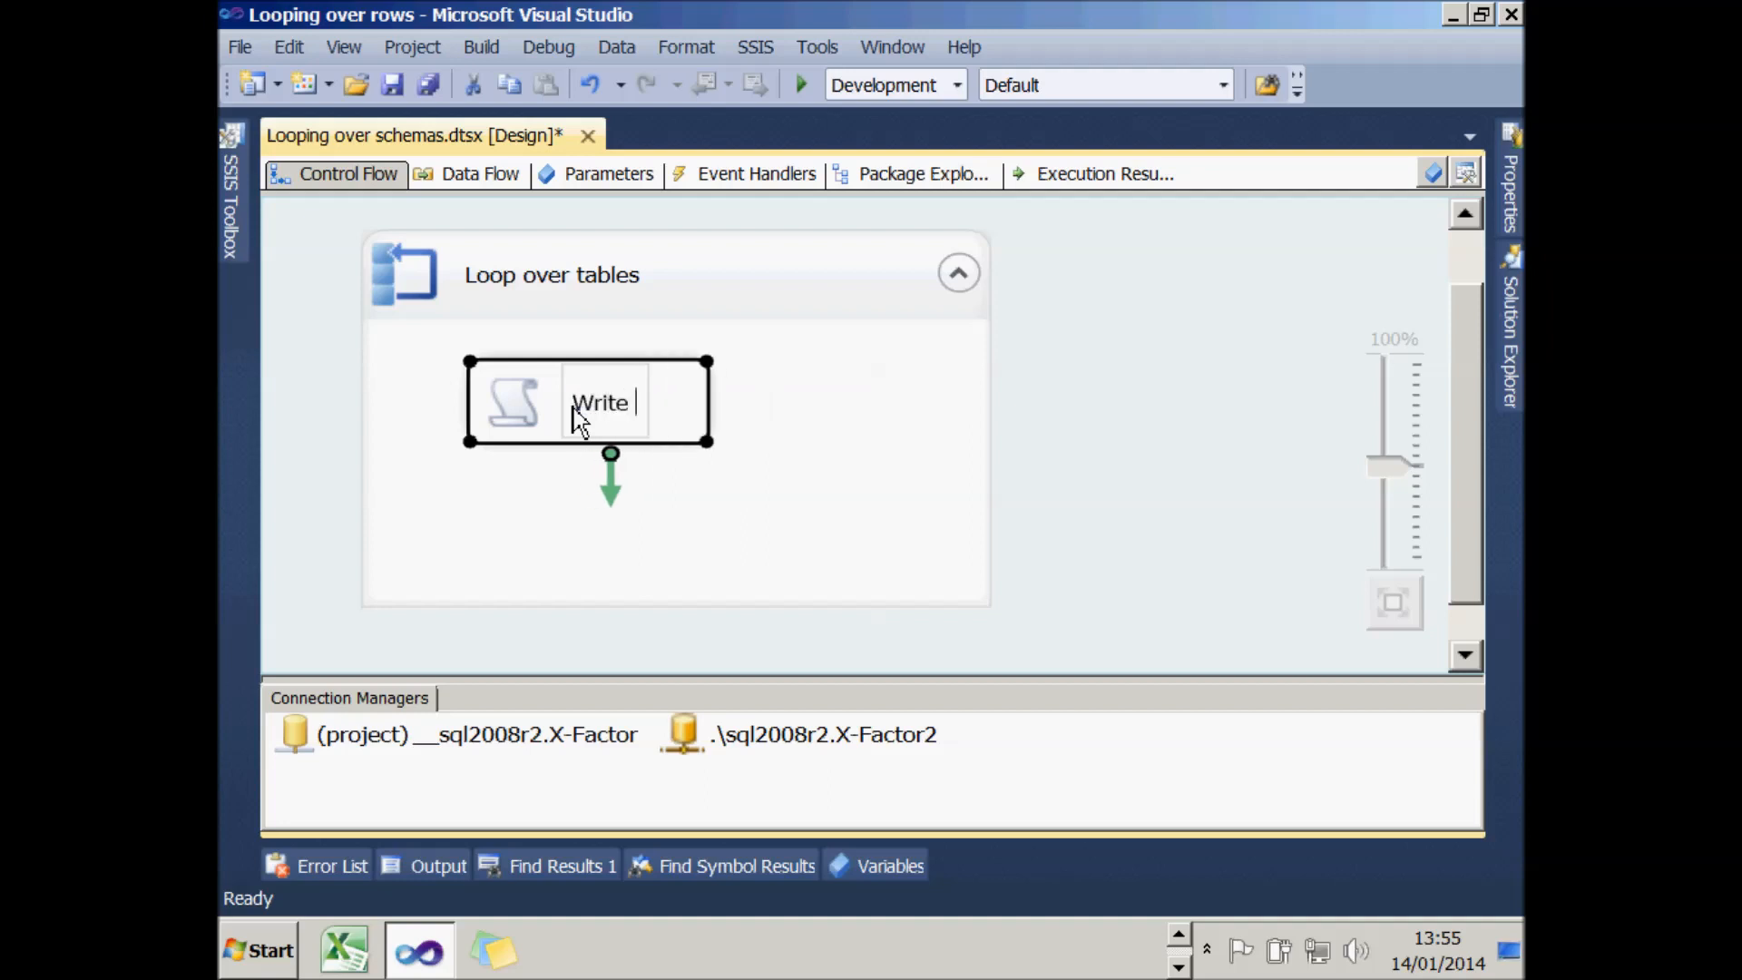
text(out the table nam)
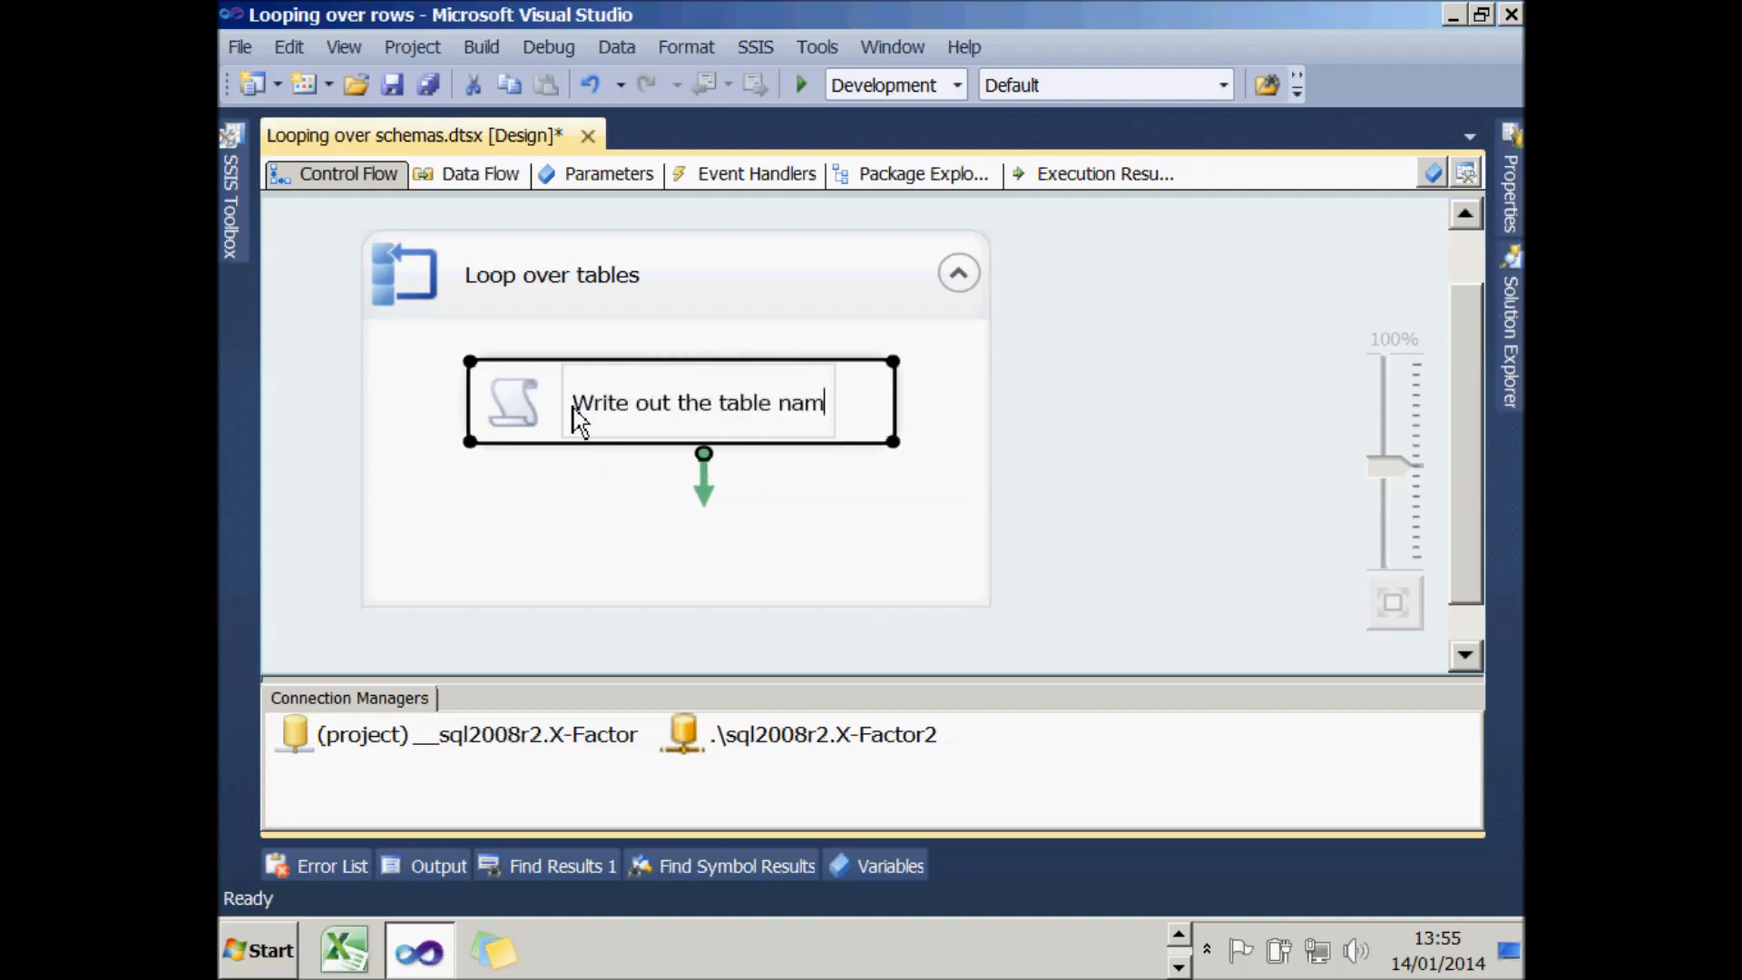
text(e to a texdt file)
key(BackSpace)
key(BackSpace)
key(BackSpace)
key(BackSpace)
key(BackSpace)
key(BackSpace)
key(BackSpace)
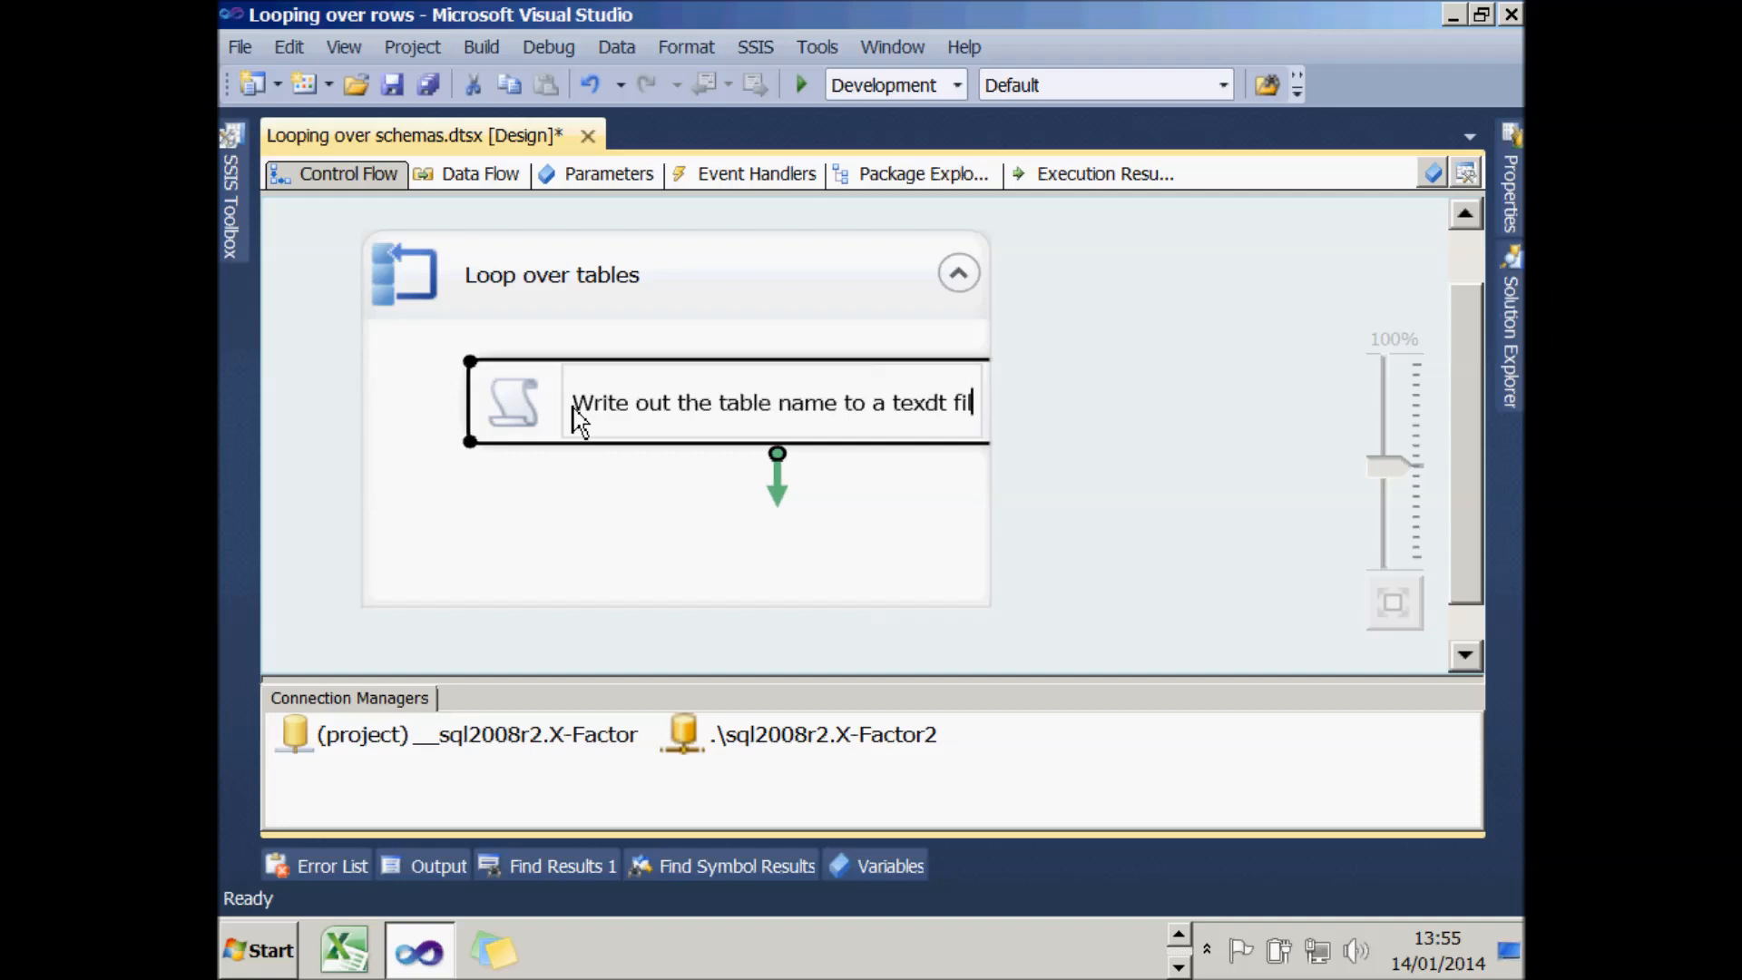
text(t)
text(ile)
click(573, 465)
drag(564, 401, 430, 423)
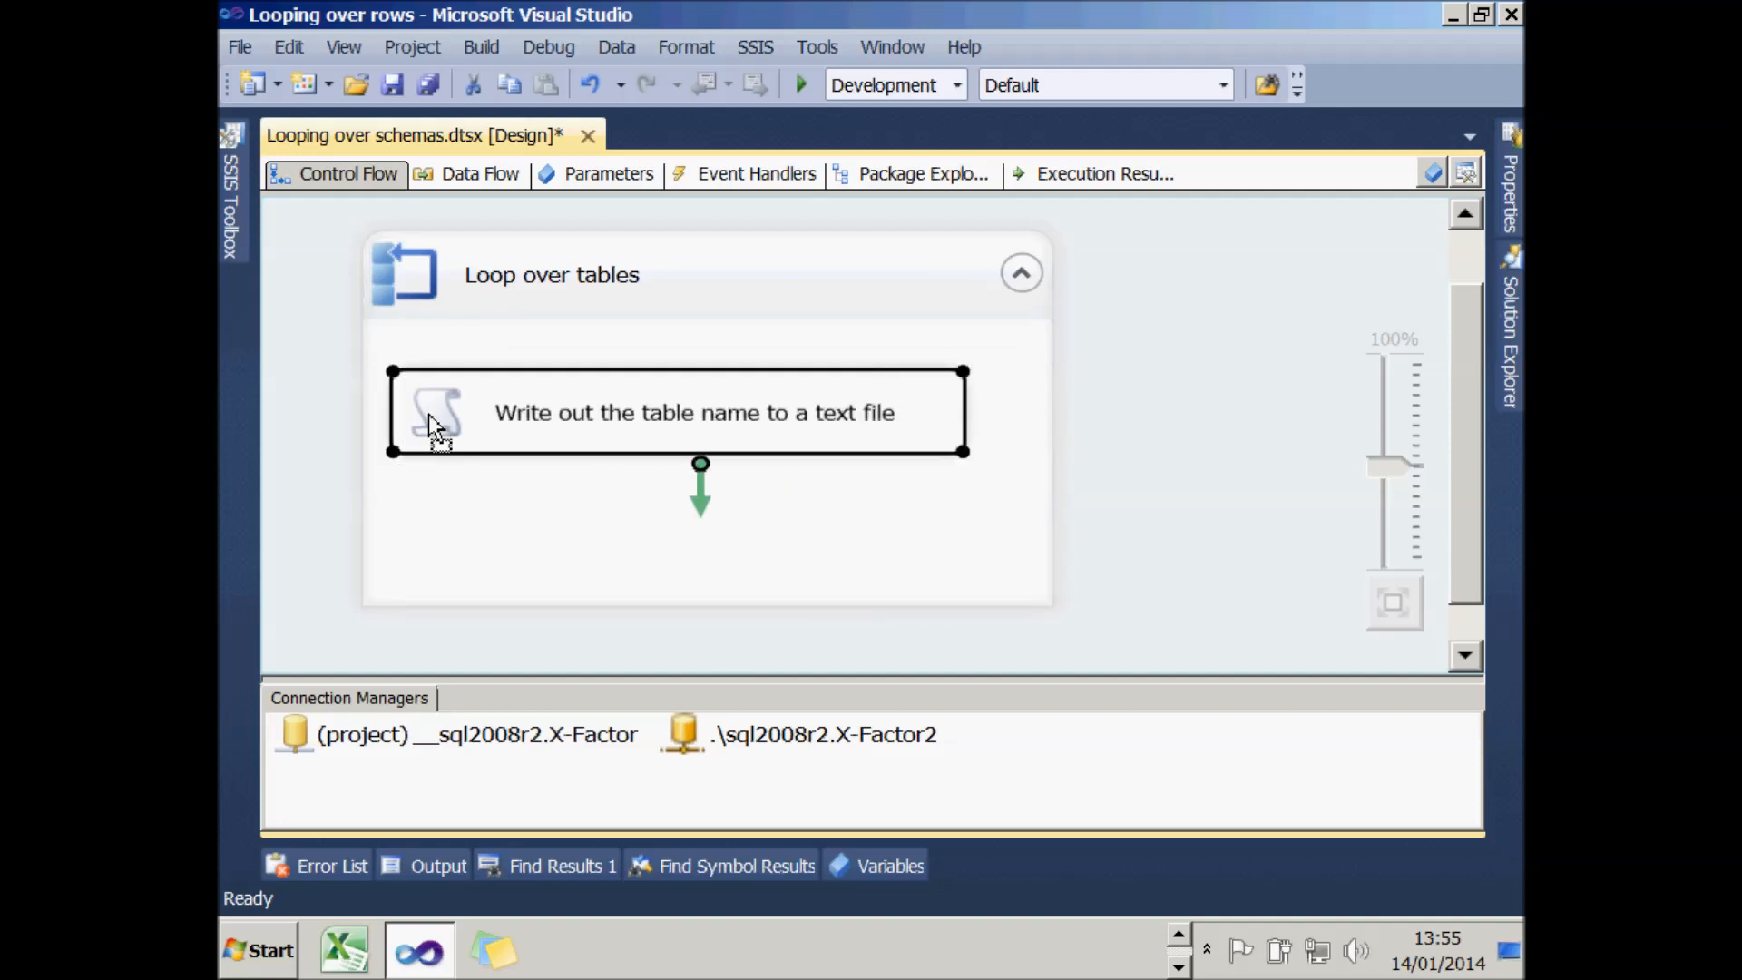
- Give the "Write out the table name to a text file" Script Task read-only access to the User::TableName variable
double_click(428, 414)
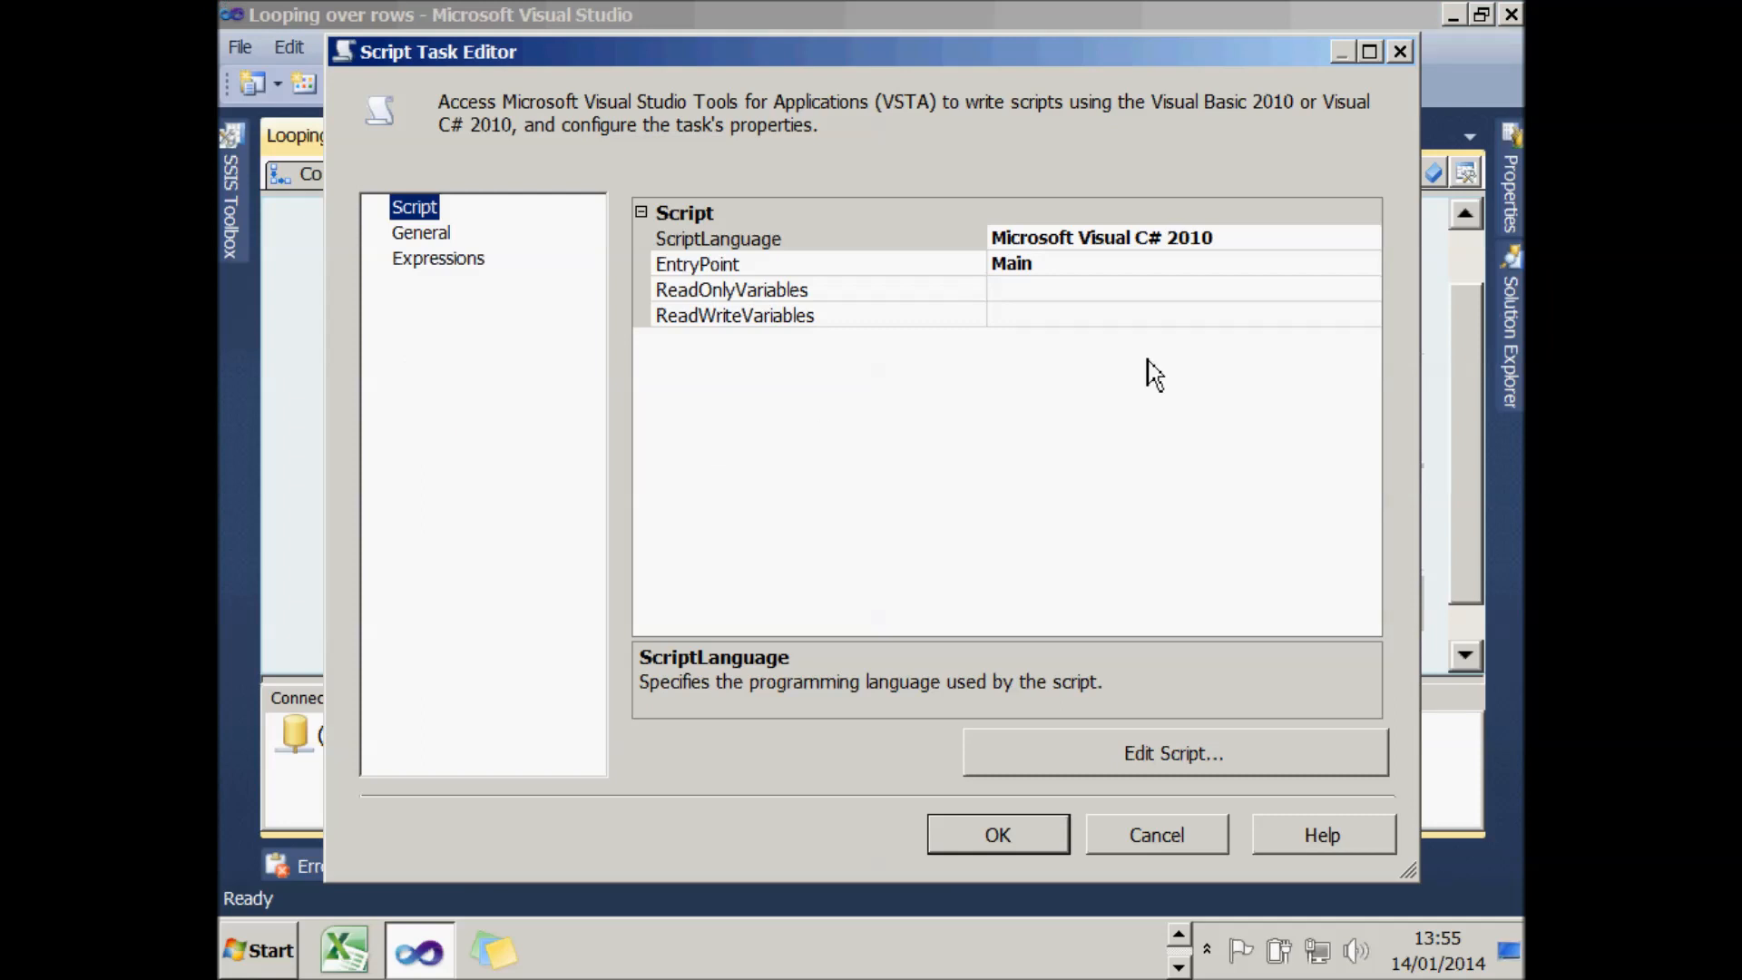
click(1211, 290)
click(1371, 302)
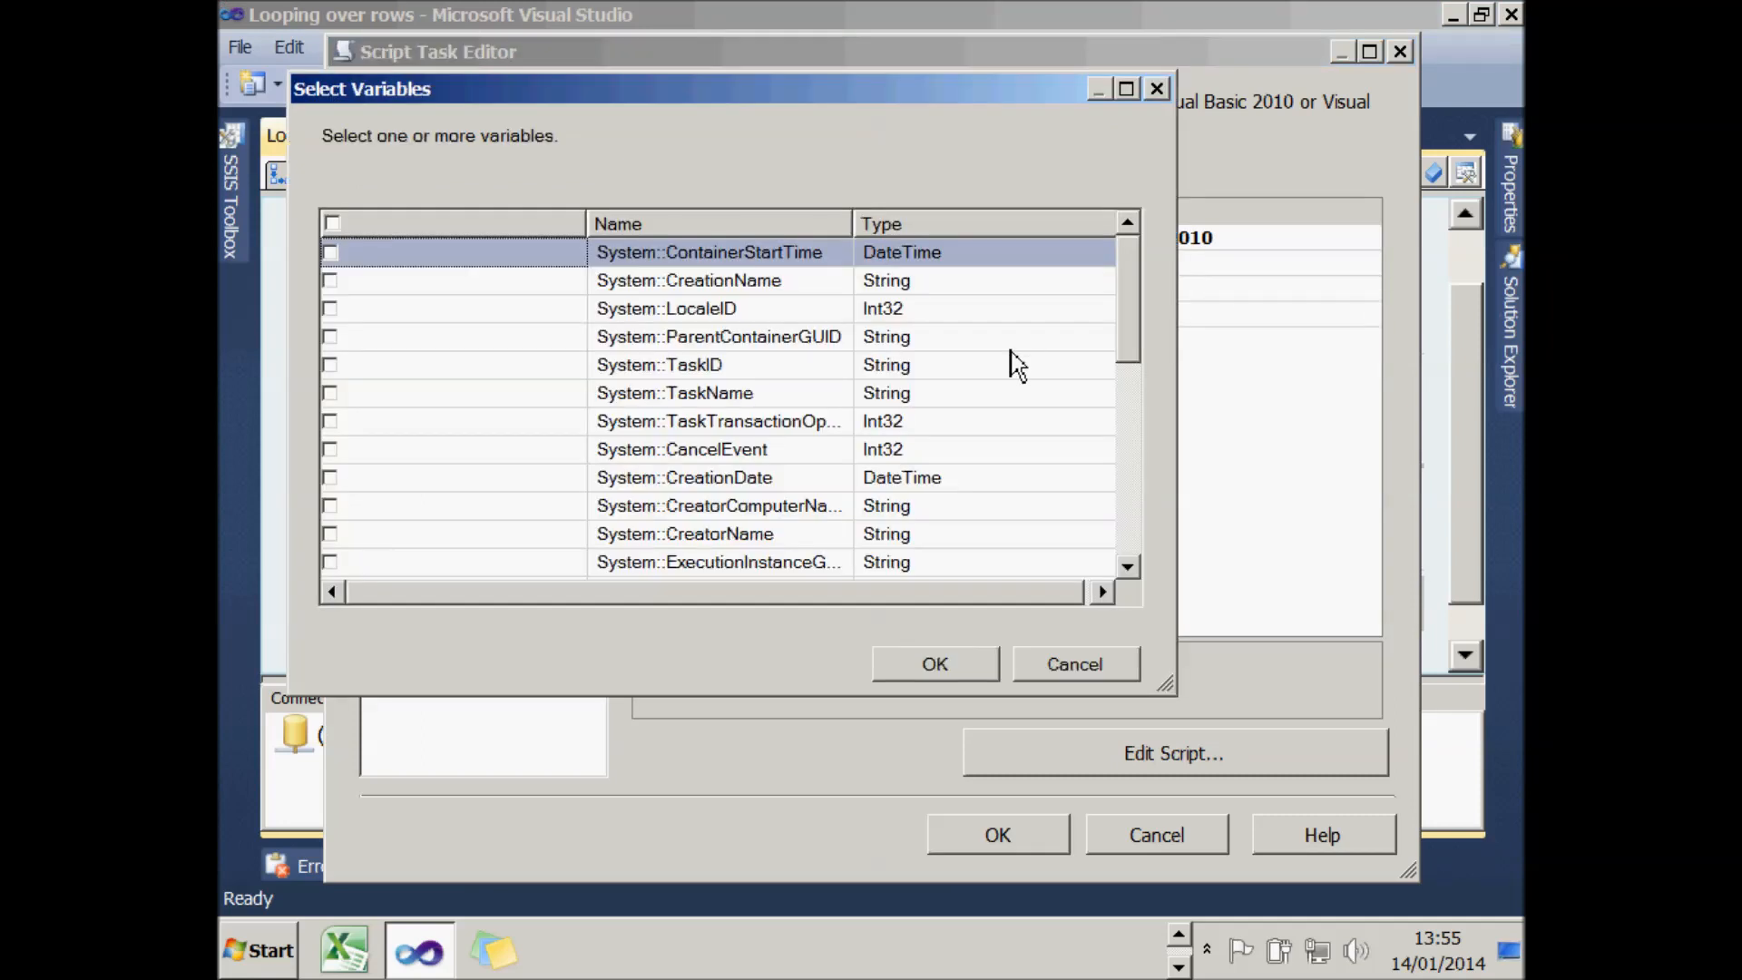
click(1130, 444)
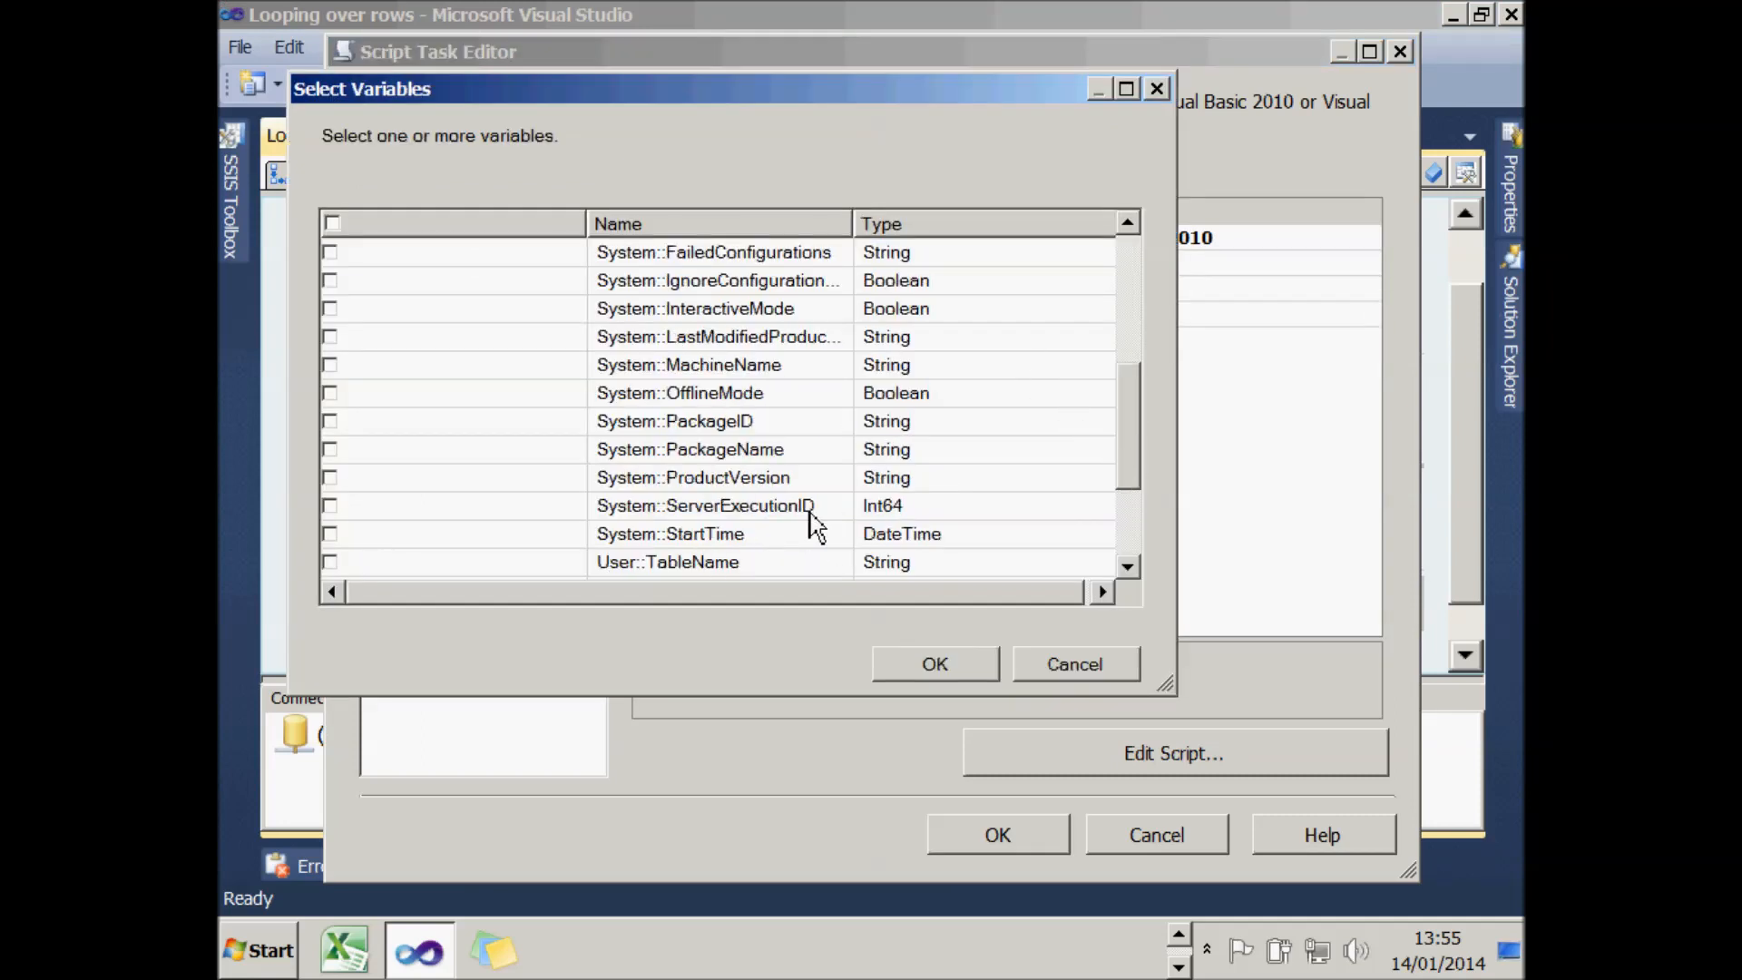
click(334, 565)
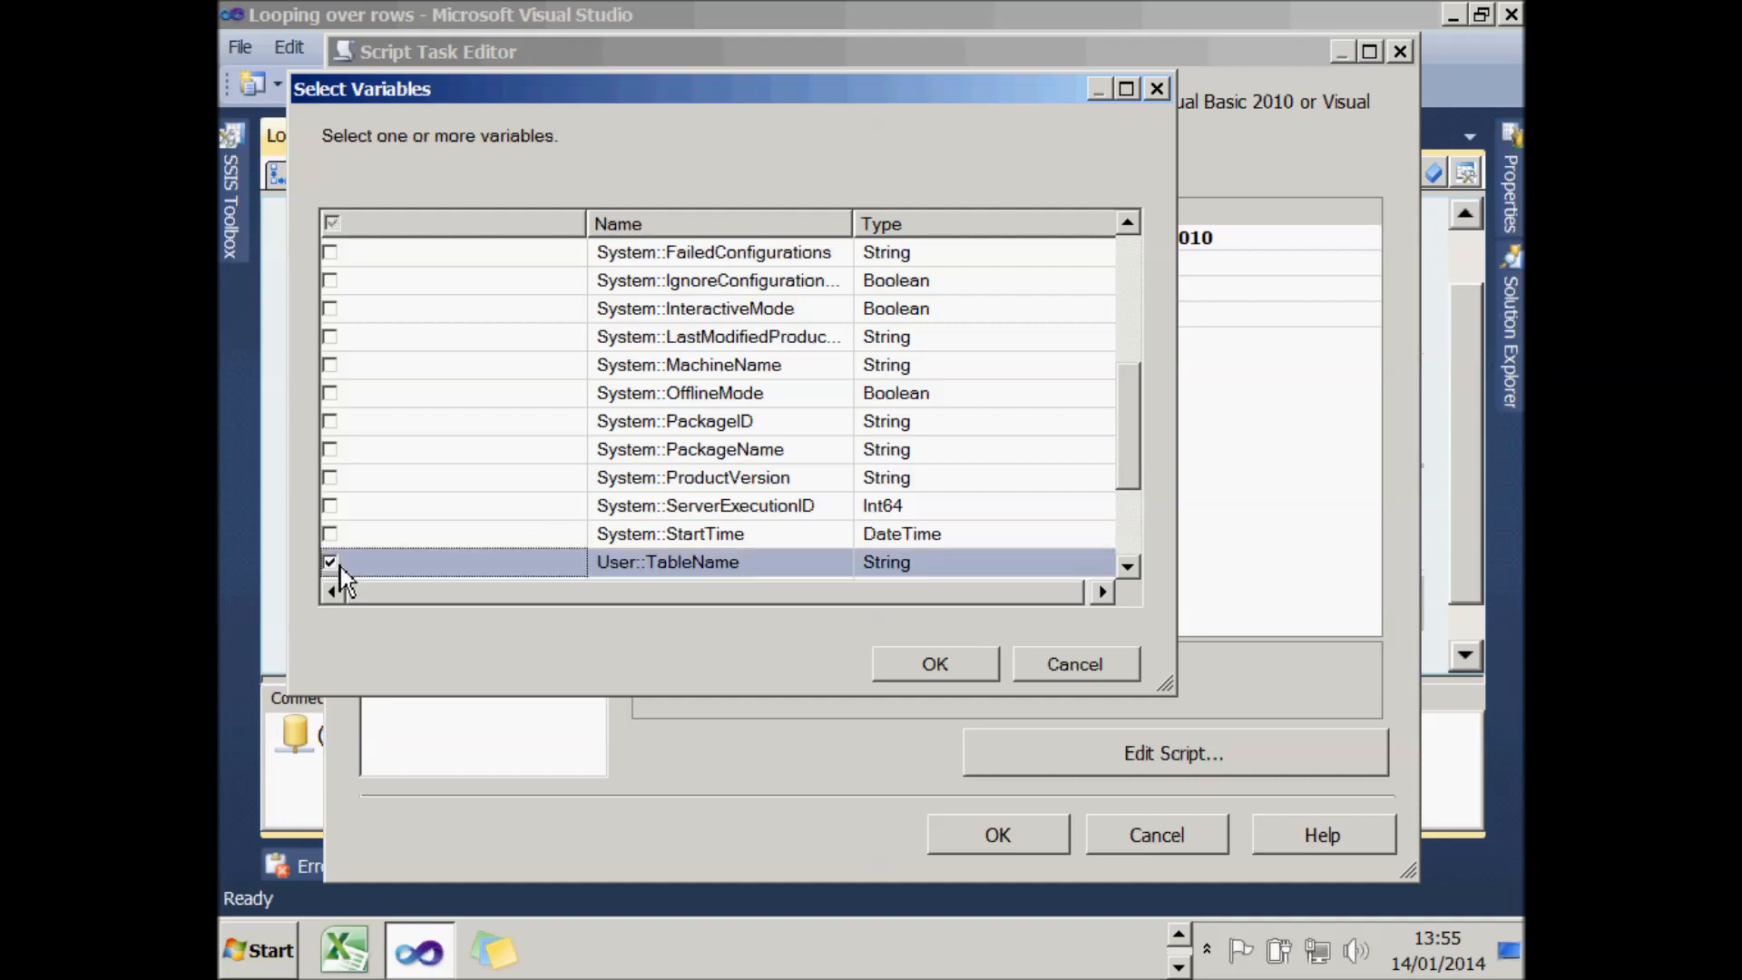
click(936, 665)
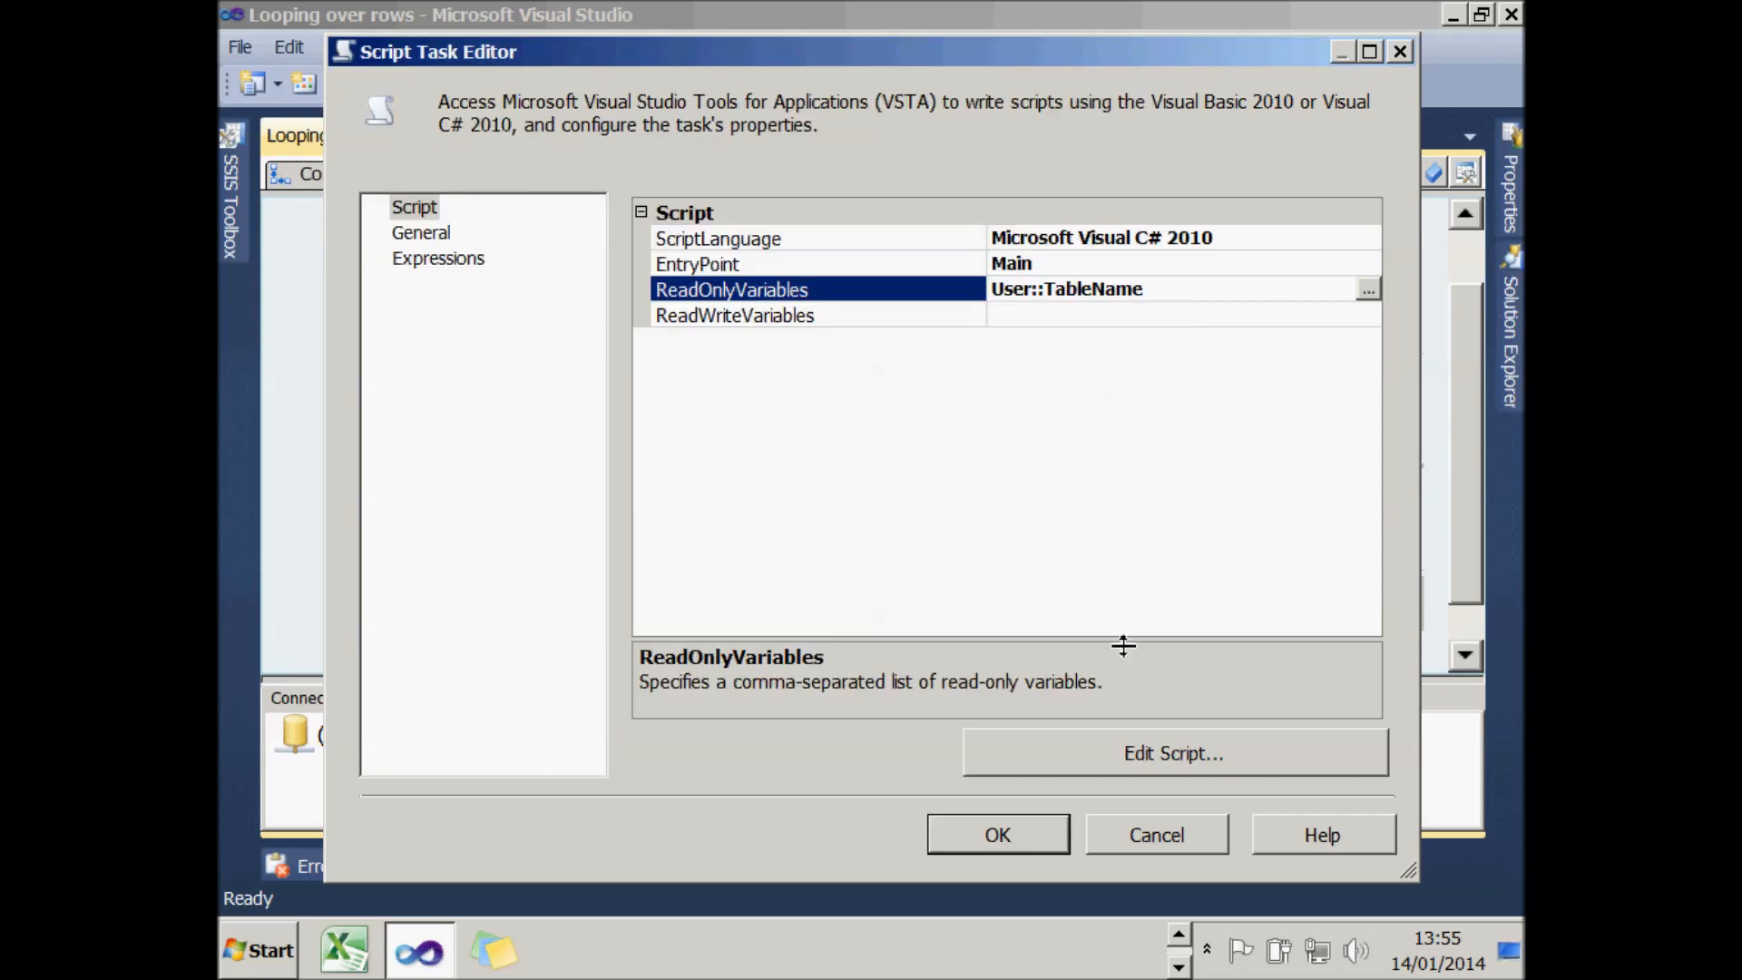
- Replace Main's TODO comment with code reading TableName into tName and appending it to c:\\ajb files\\tables.txt using System.IO.StreamWriter
click(1129, 755)
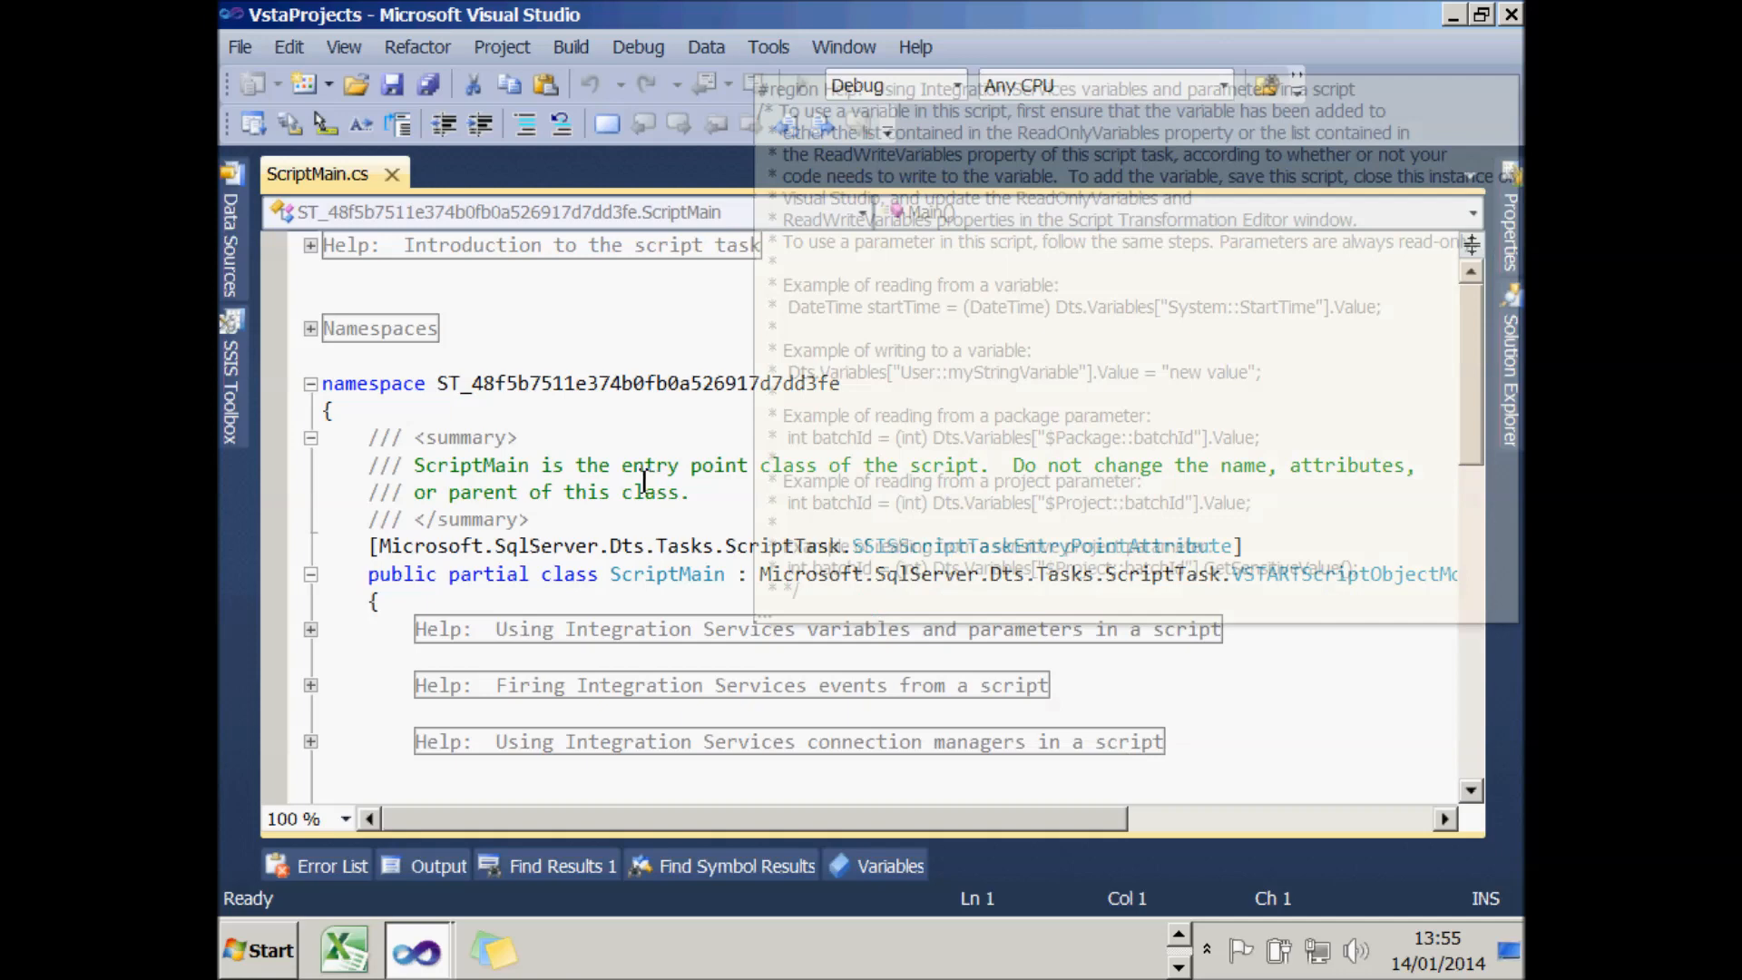
click(644, 480)
scroll(494, 495, down, 7)
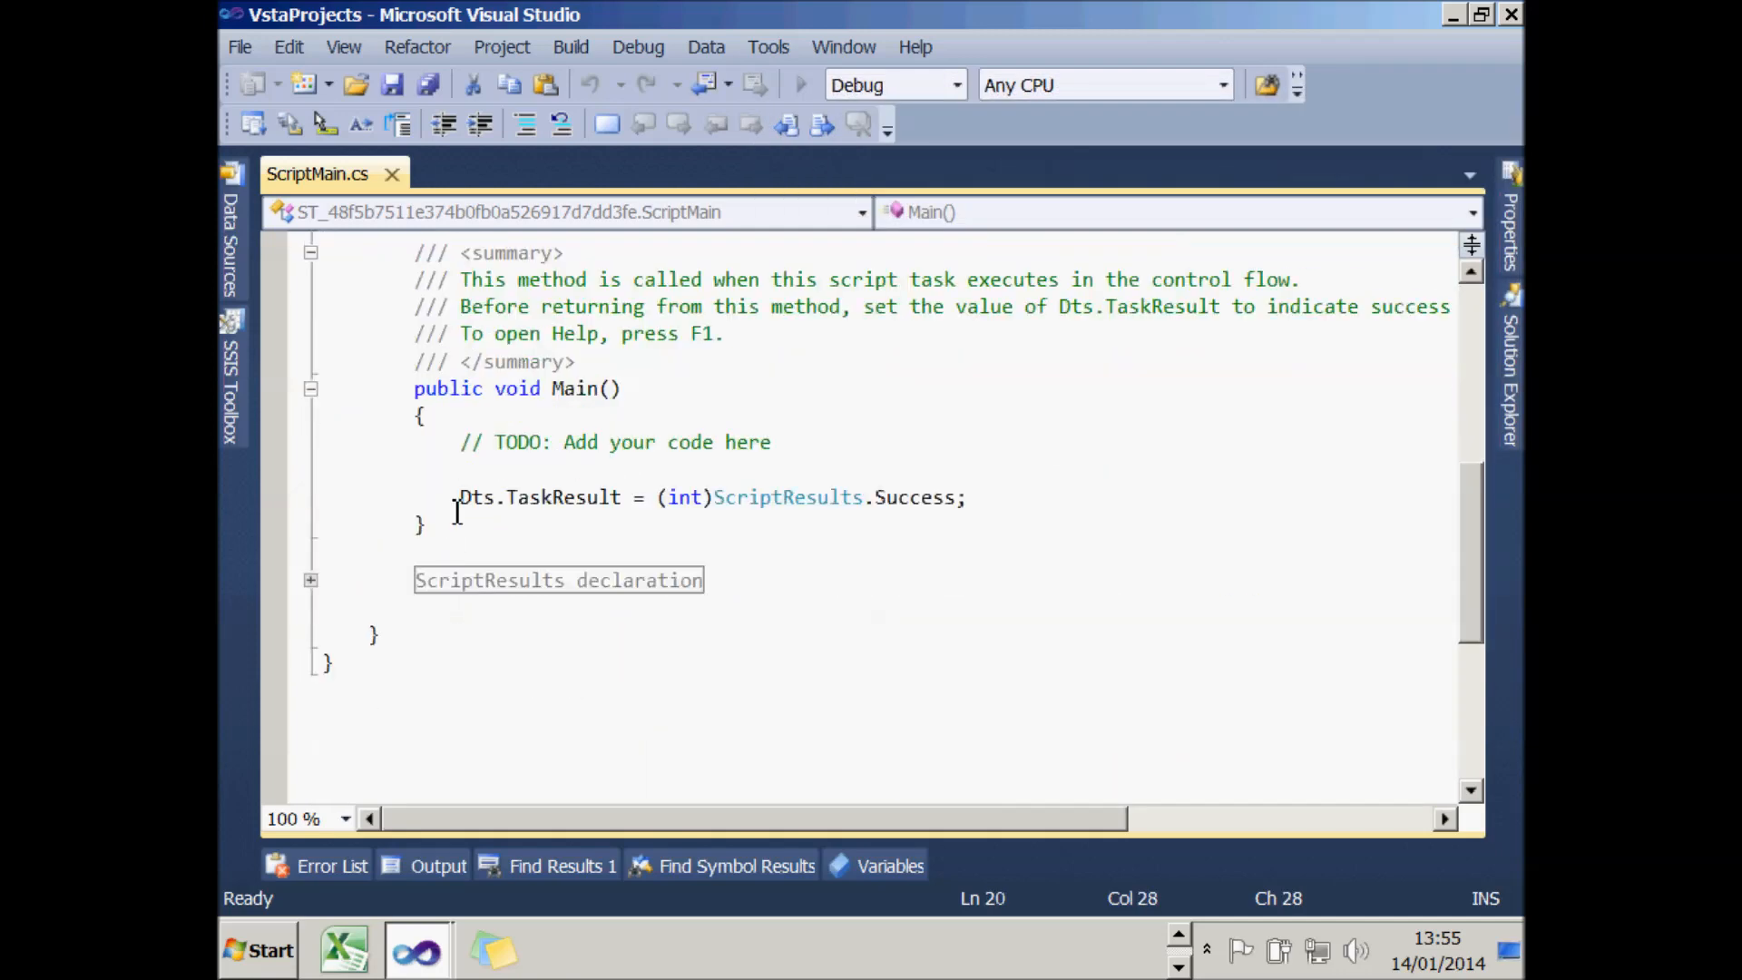
click(466, 442)
click(460, 441)
key(shift+End)
text(// find out the name of this table string tName = Convert.ToString(Dts.Variables["TableName"].Value);  // write it out to a file System.IO.StreamWriter sw = new System.IO.StreamWriter(     "c:\\ajb files\\tables.txt", true); sw.WriteLine(tName); sw.Close();)
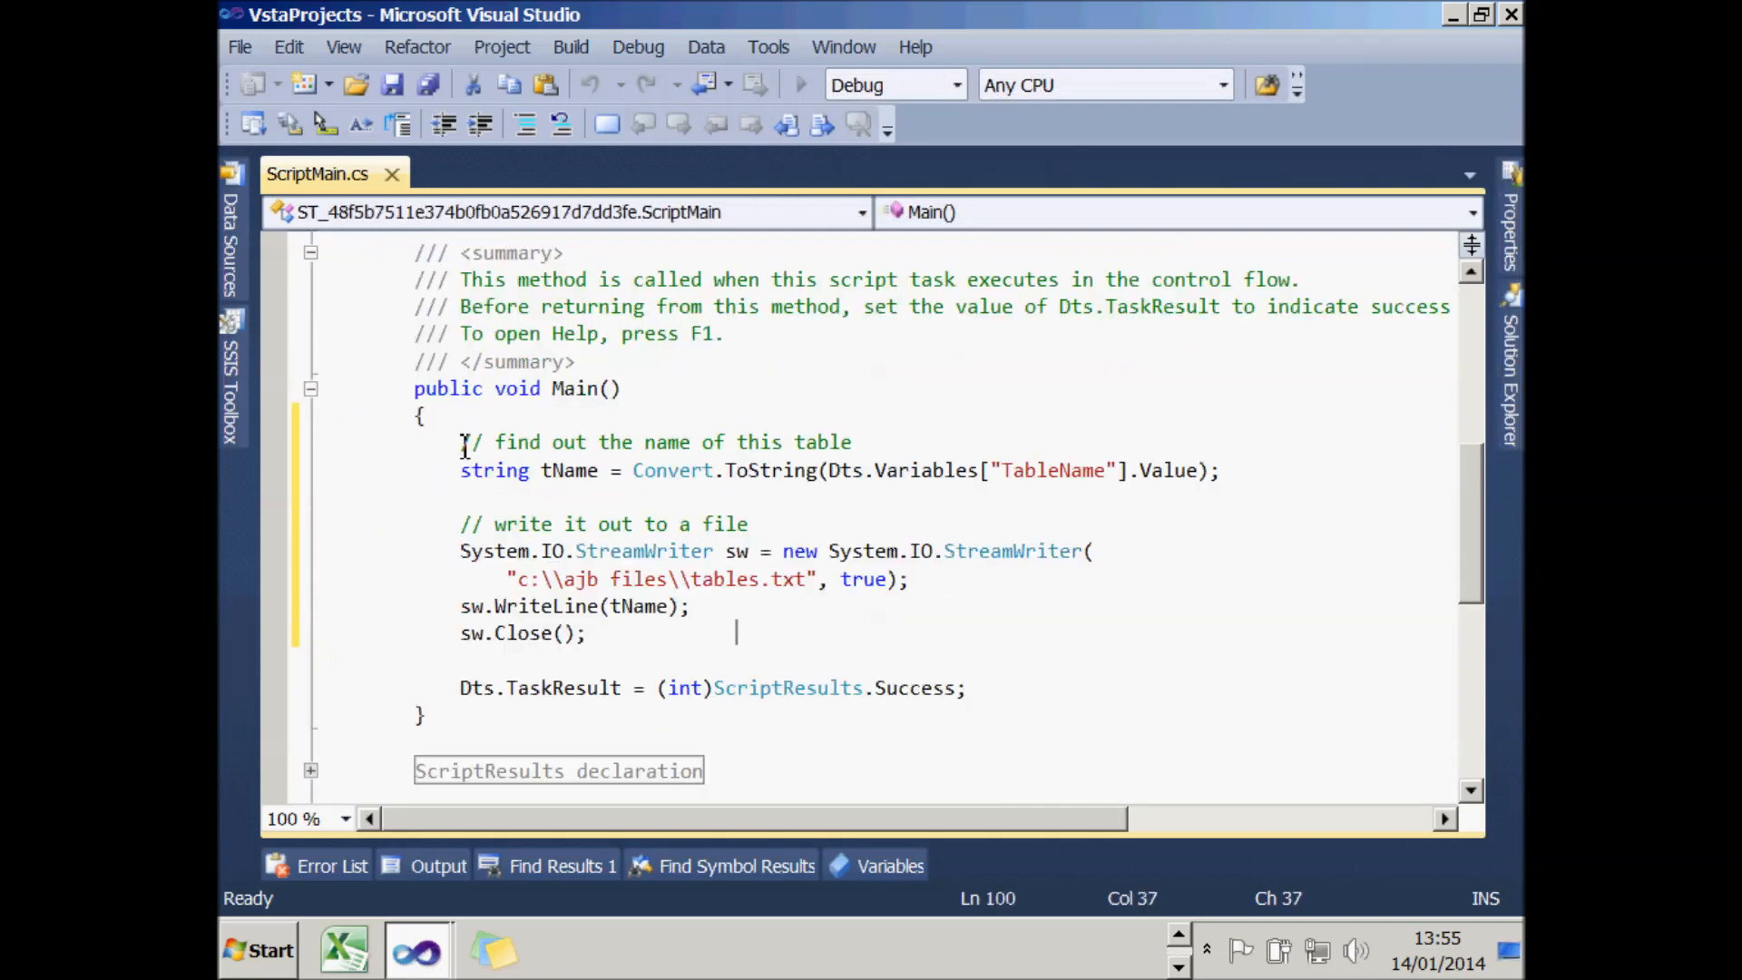
- Review the tName variable and the tables.txt output file in the script, and accept the Script Task's settings
click(555, 470)
double_click(557, 470)
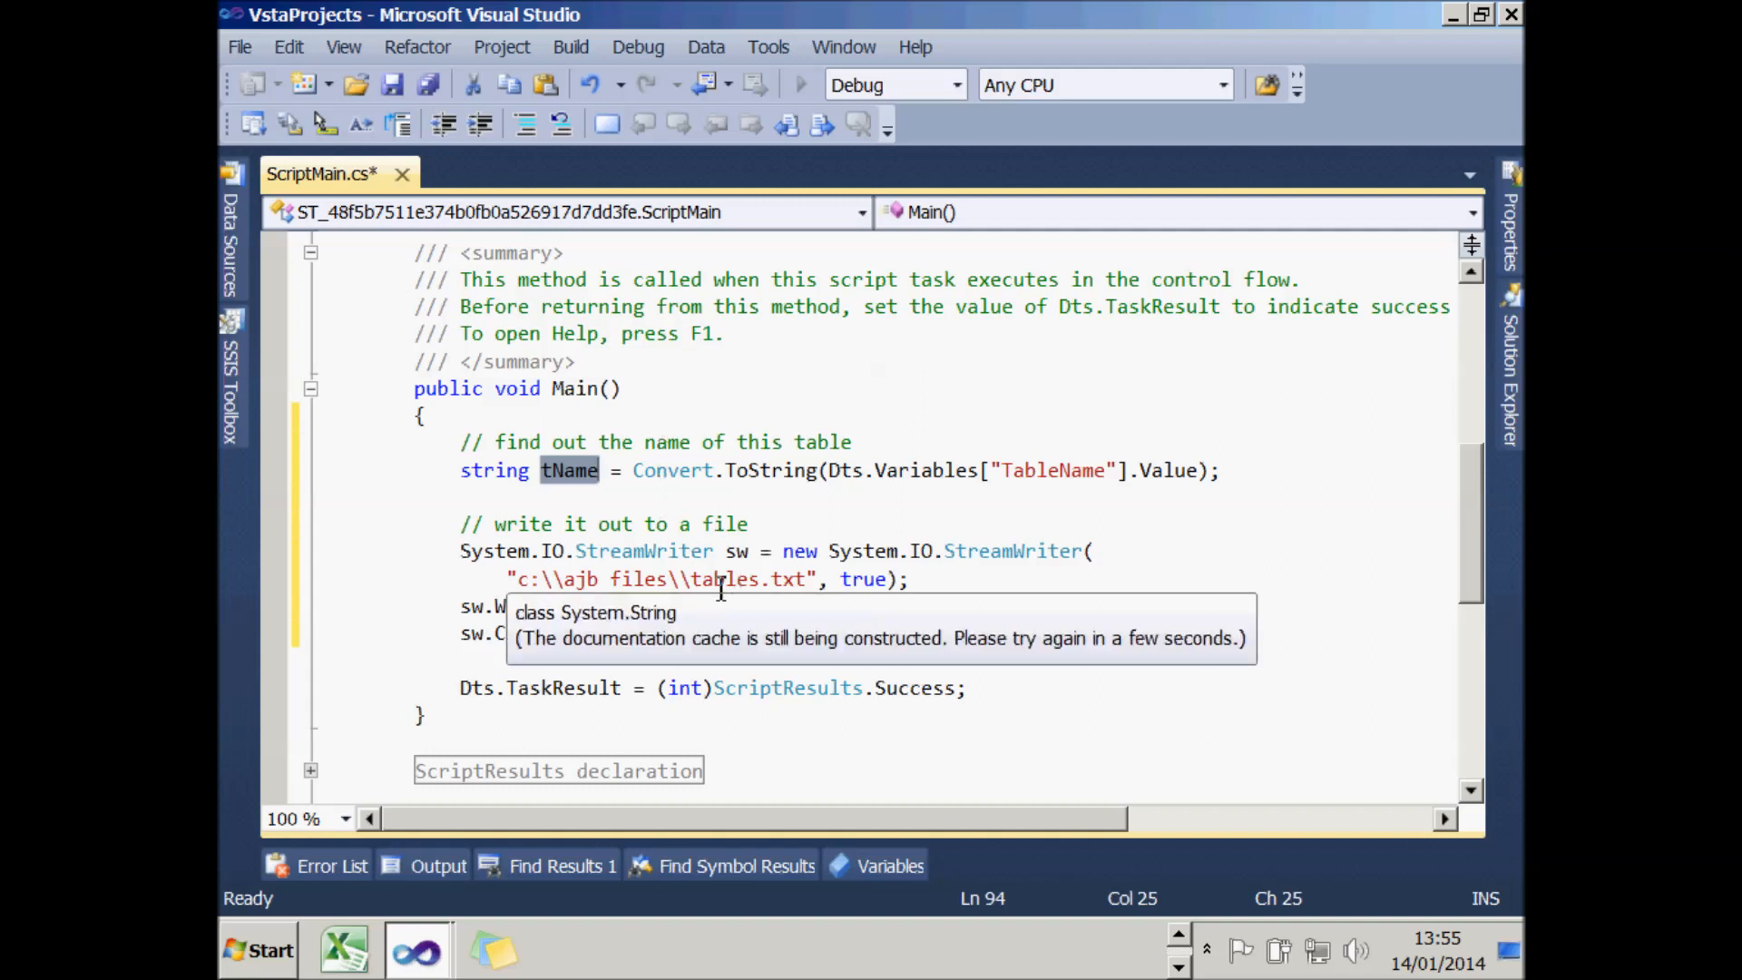
drag(691, 581, 818, 582)
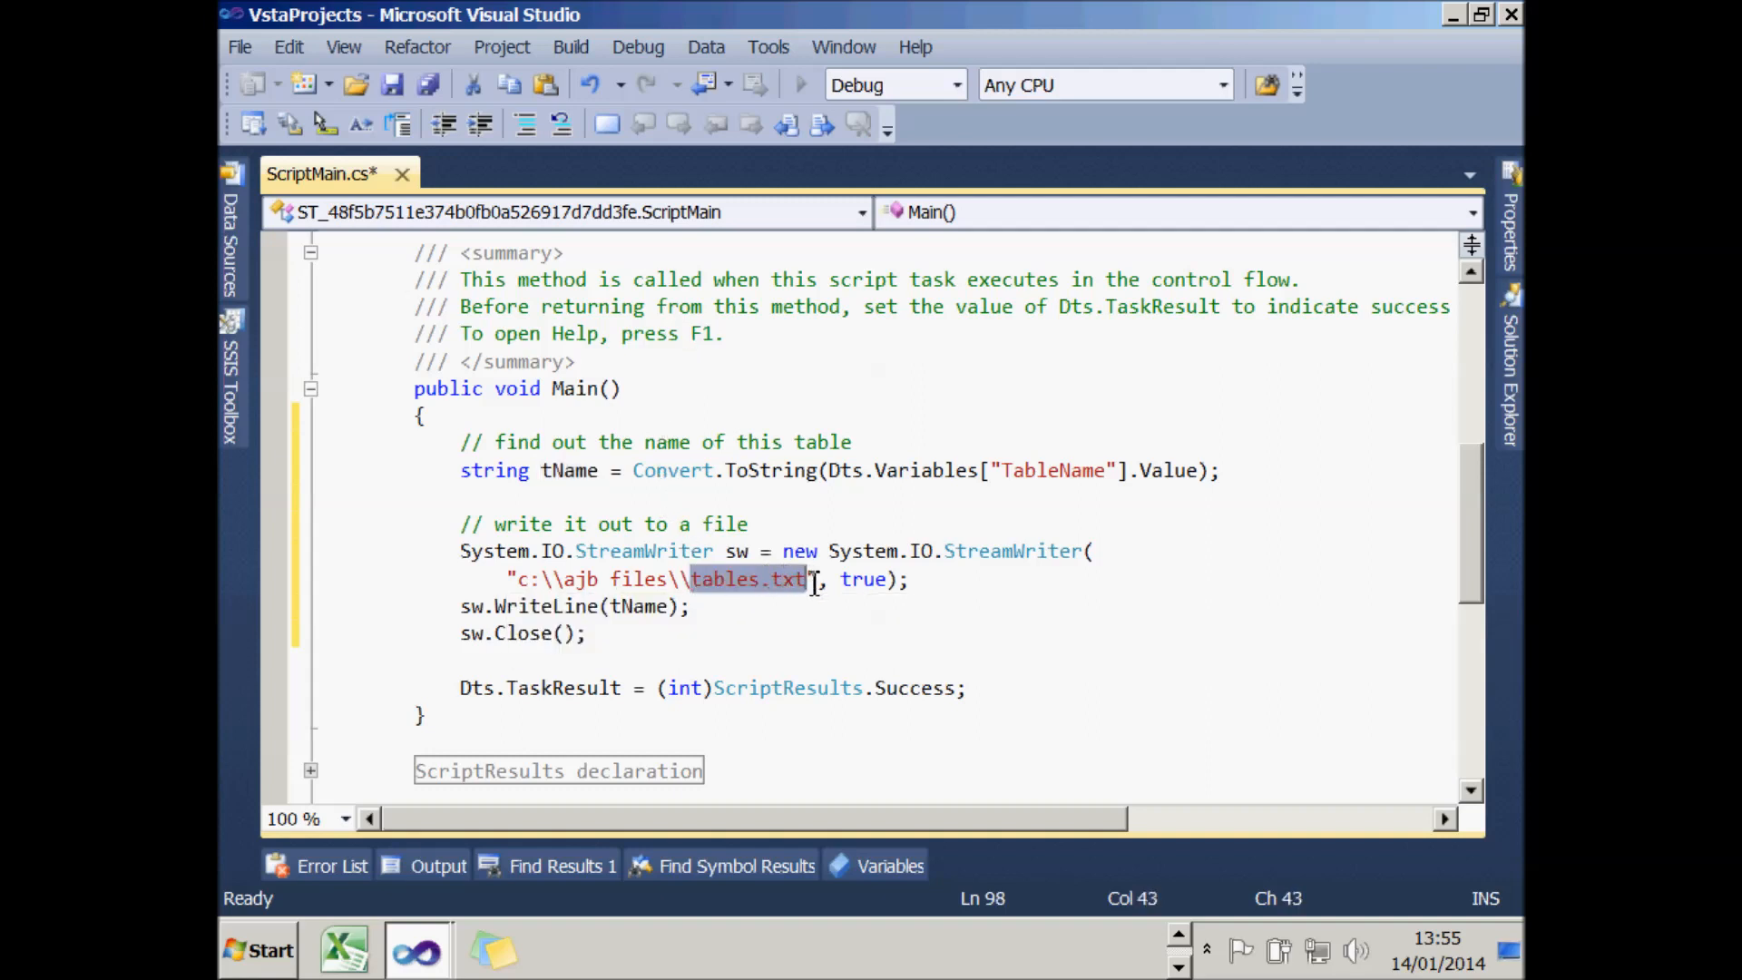
double_click(639, 606)
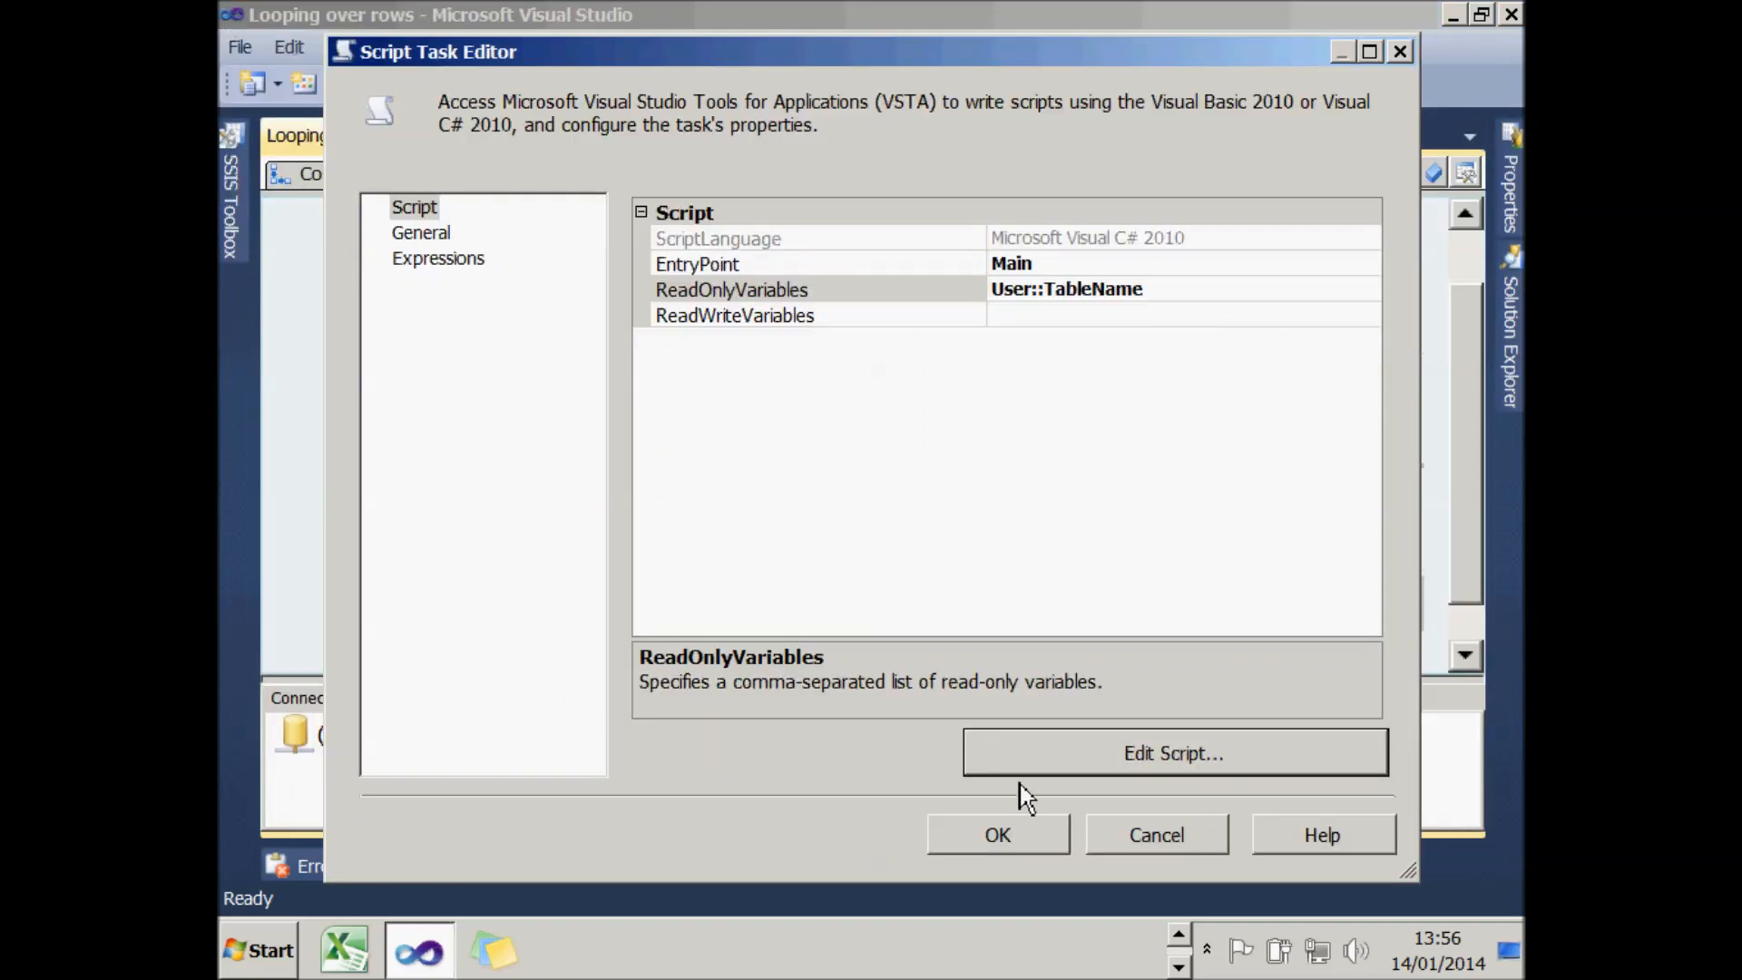
click(1055, 835)
- Run the Looping over schemas package and return it to design mode once execution ends
click(1145, 485)
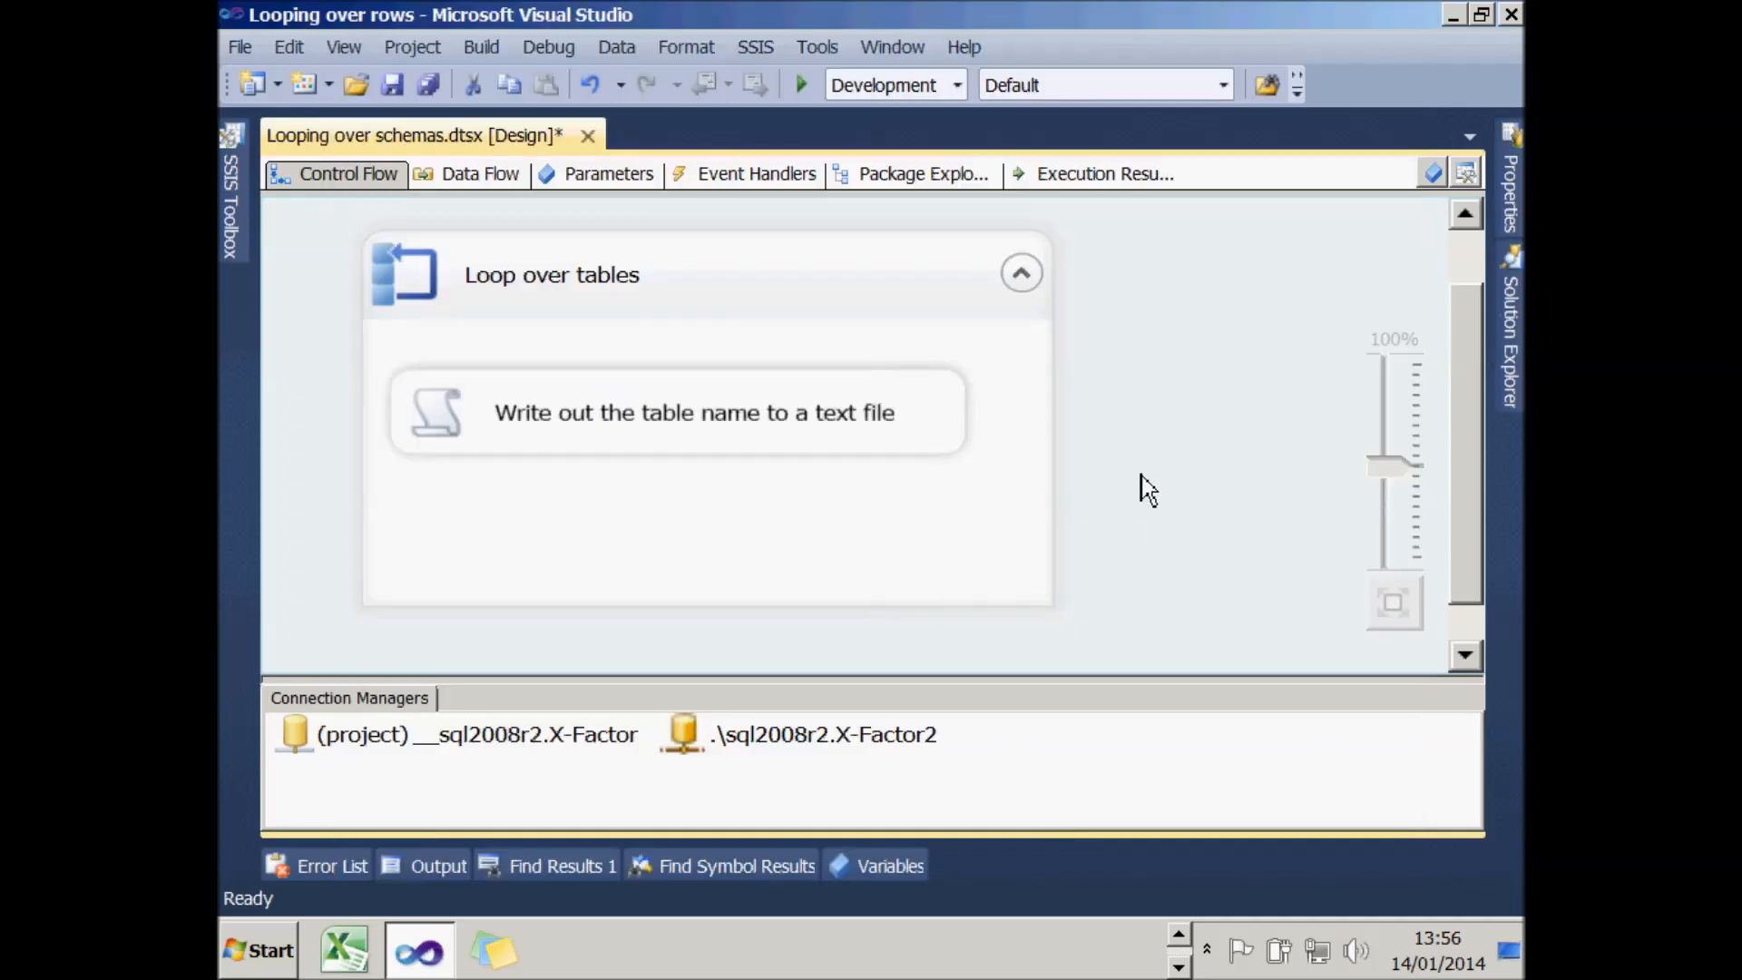
click(804, 89)
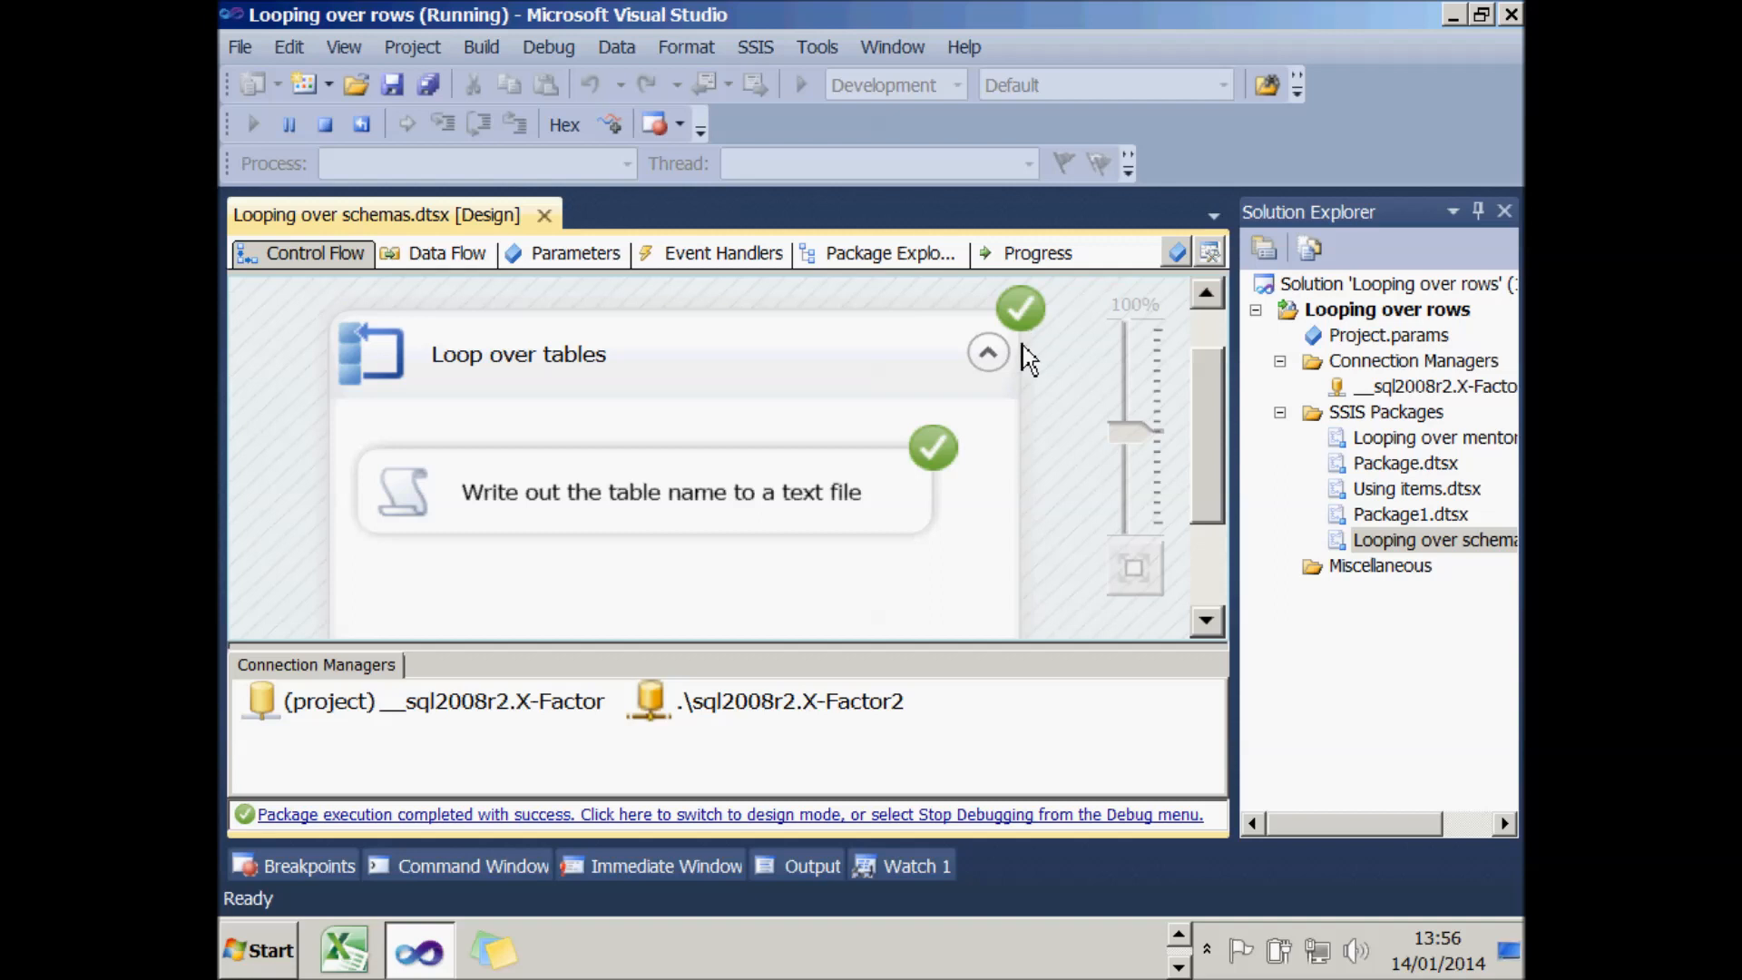
click(895, 815)
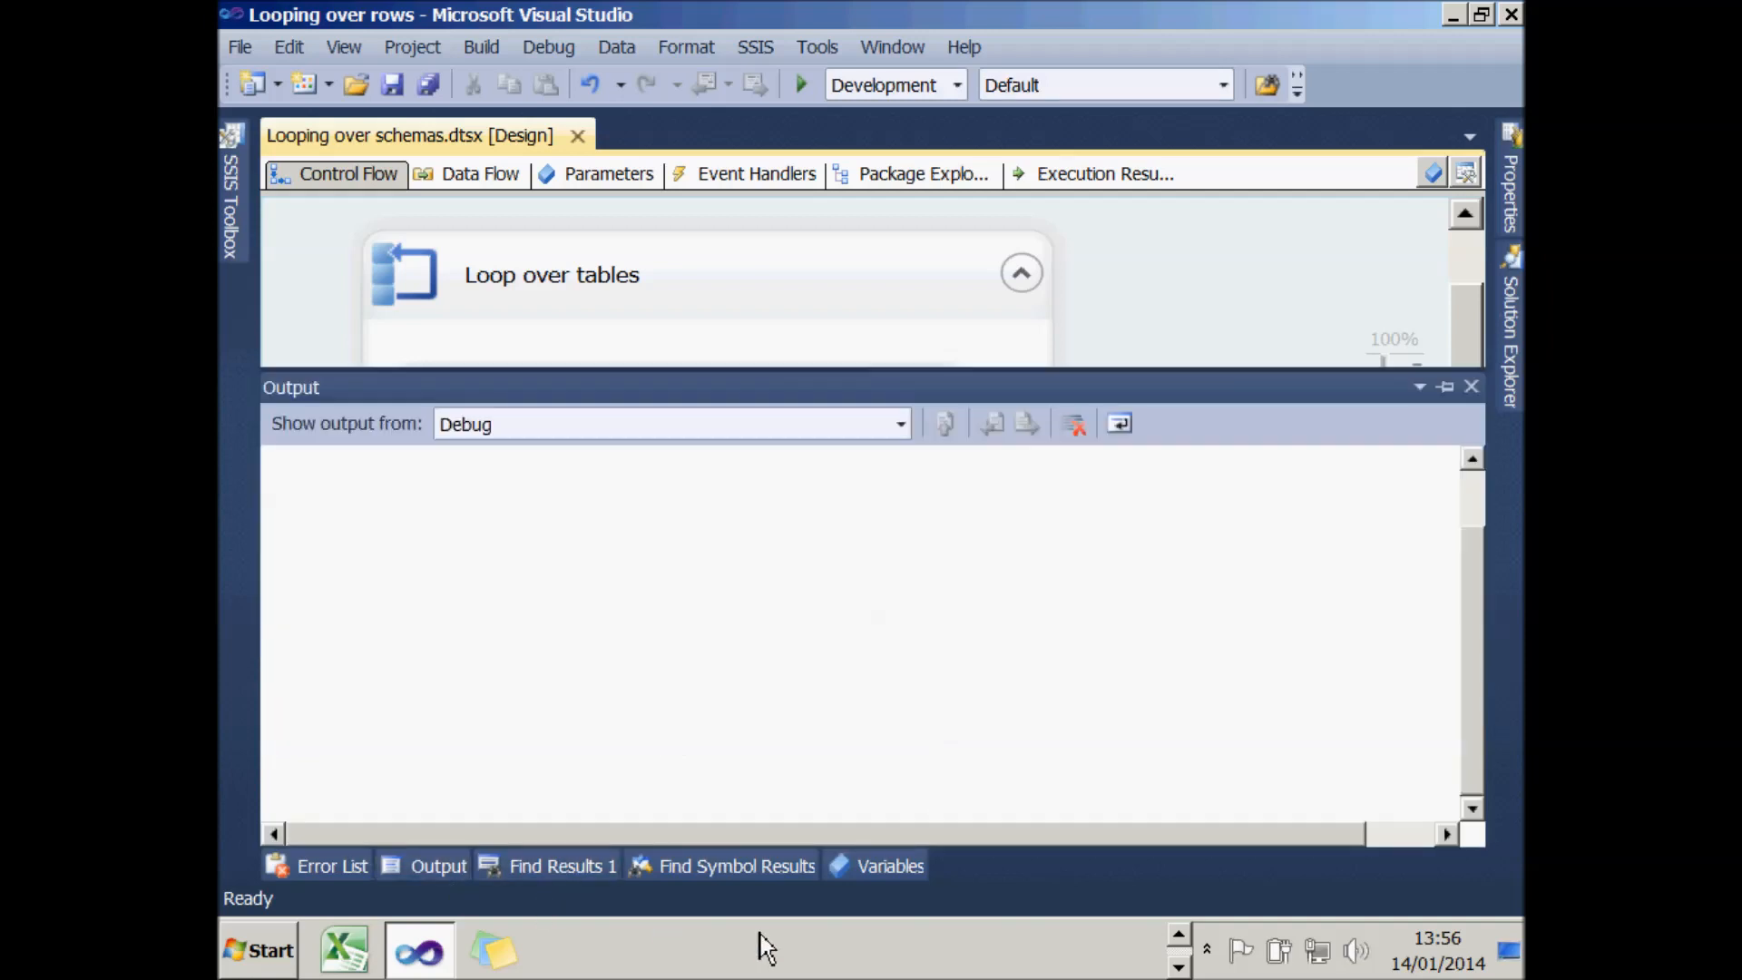
- Switch to Windows Explorer and show the ajb files folder to check for the tables.txt output
click(1178, 936)
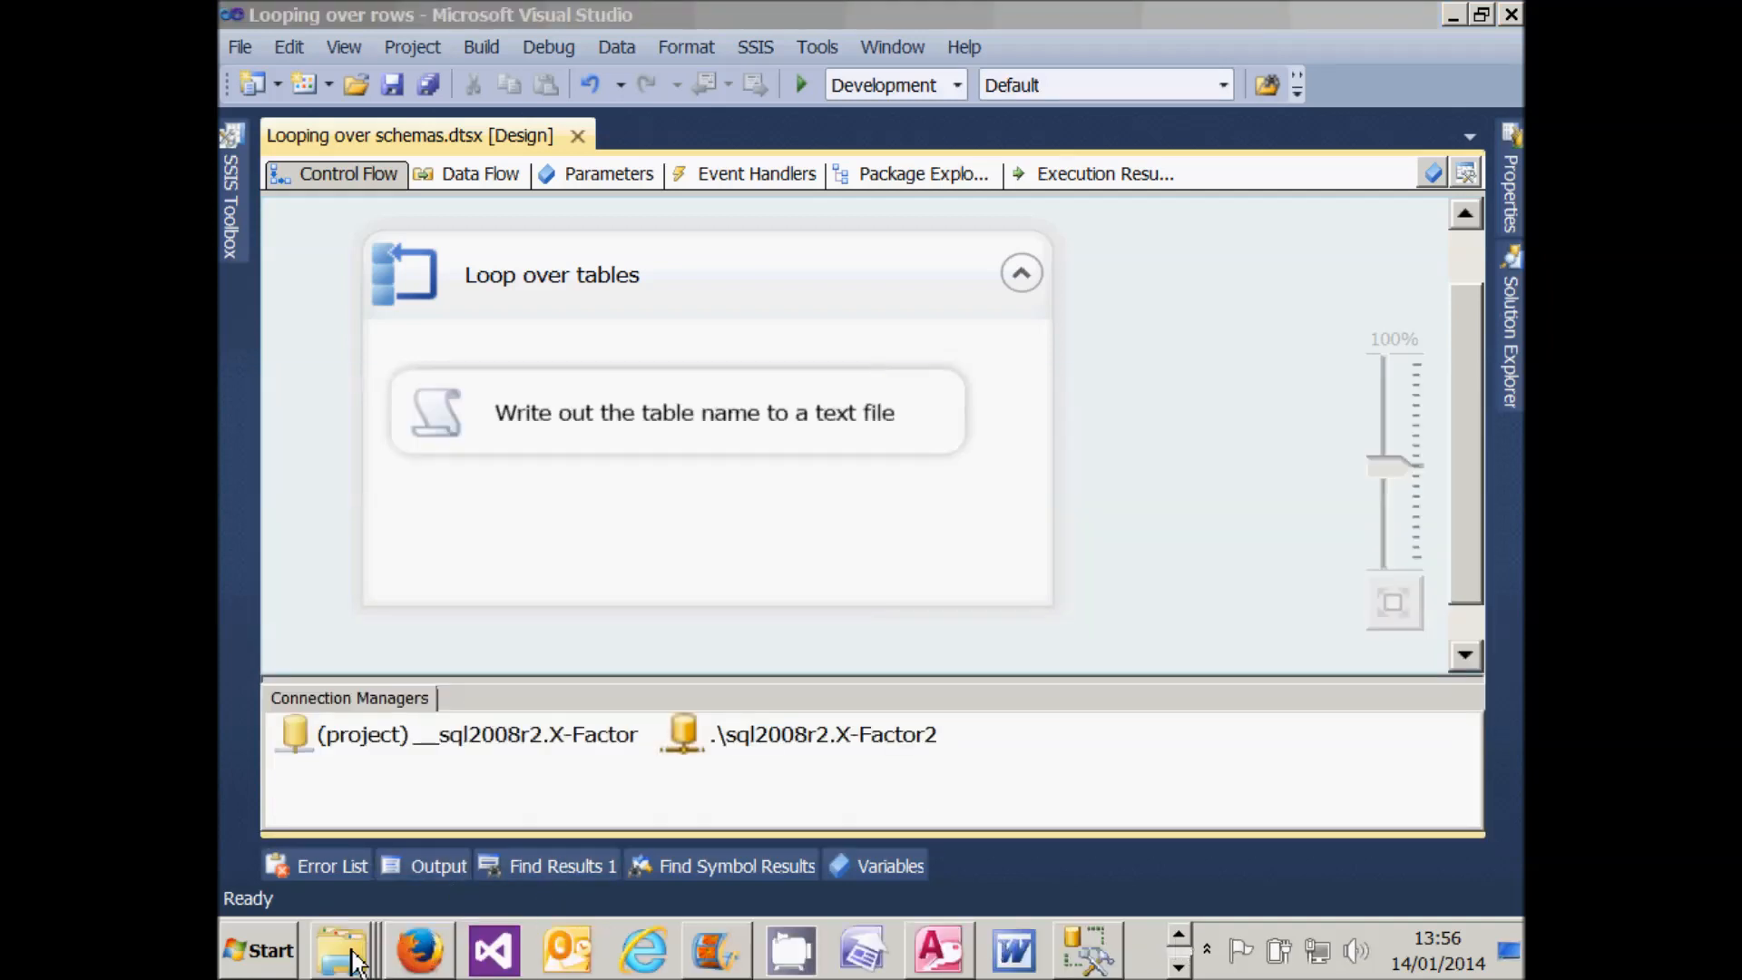
mouse_move(359, 952)
click(311, 837)
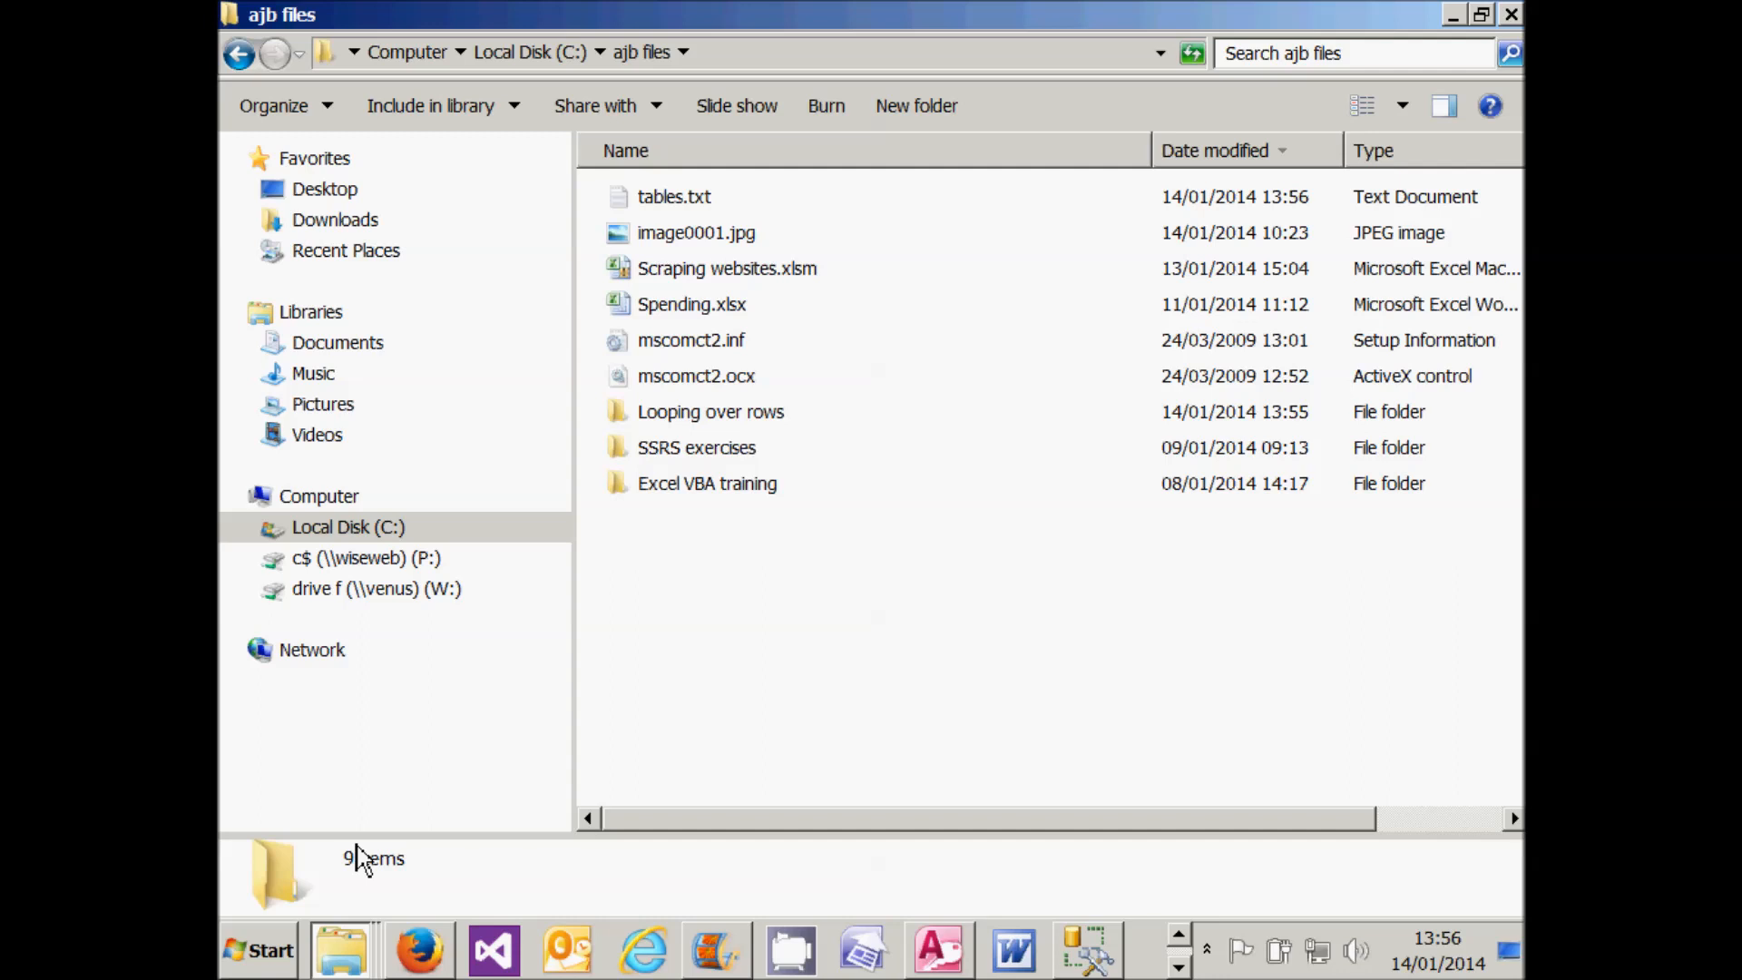
- Open tables.txt from the ajb files folder and examine the table names listed at its end
double_click(680, 202)
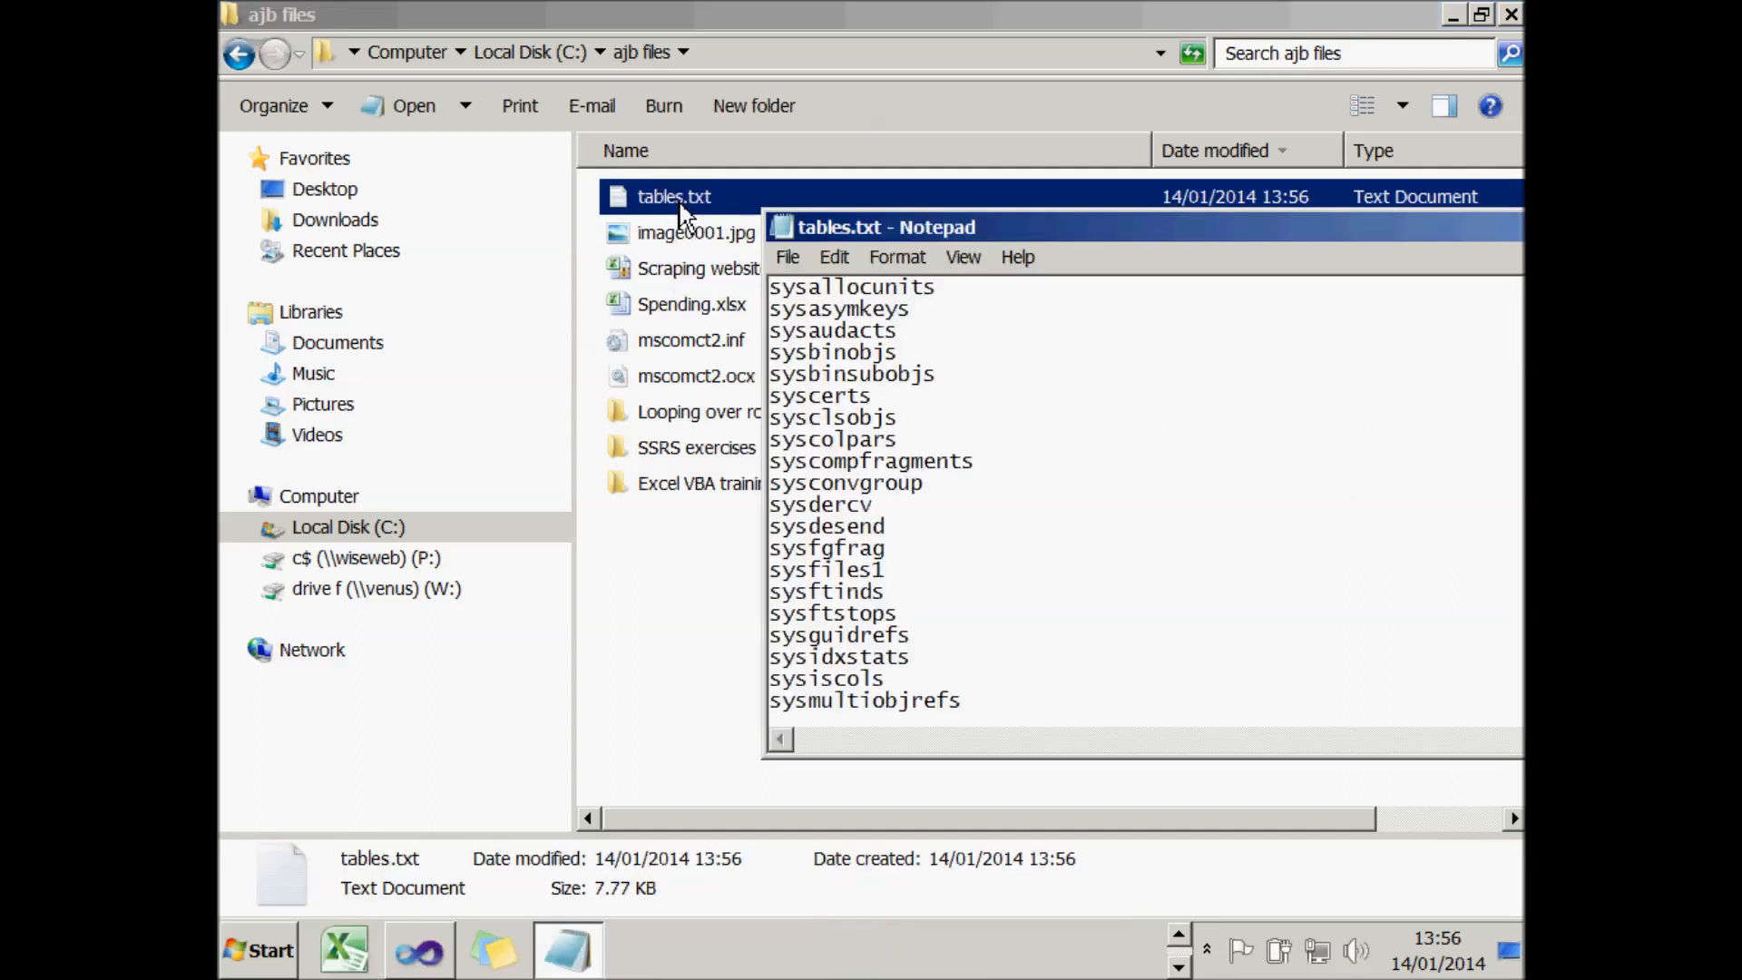
scroll(851, 370, down, 2)
scroll(852, 368, down, 11)
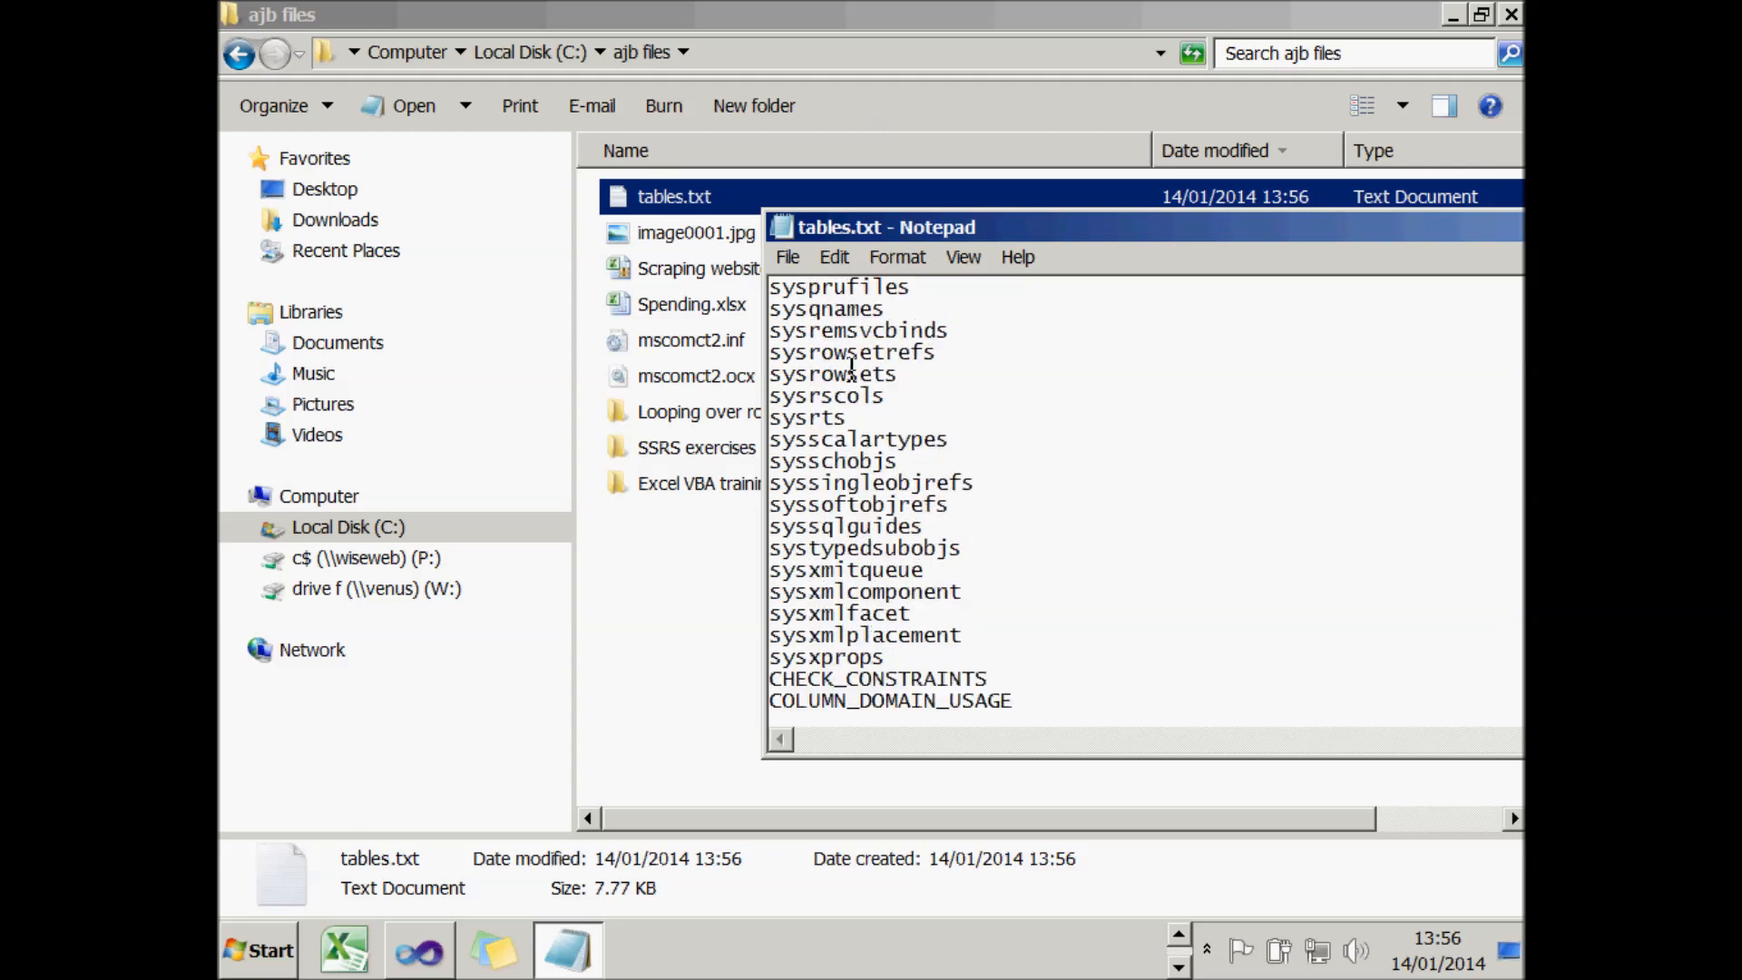
key(ctrl+End)
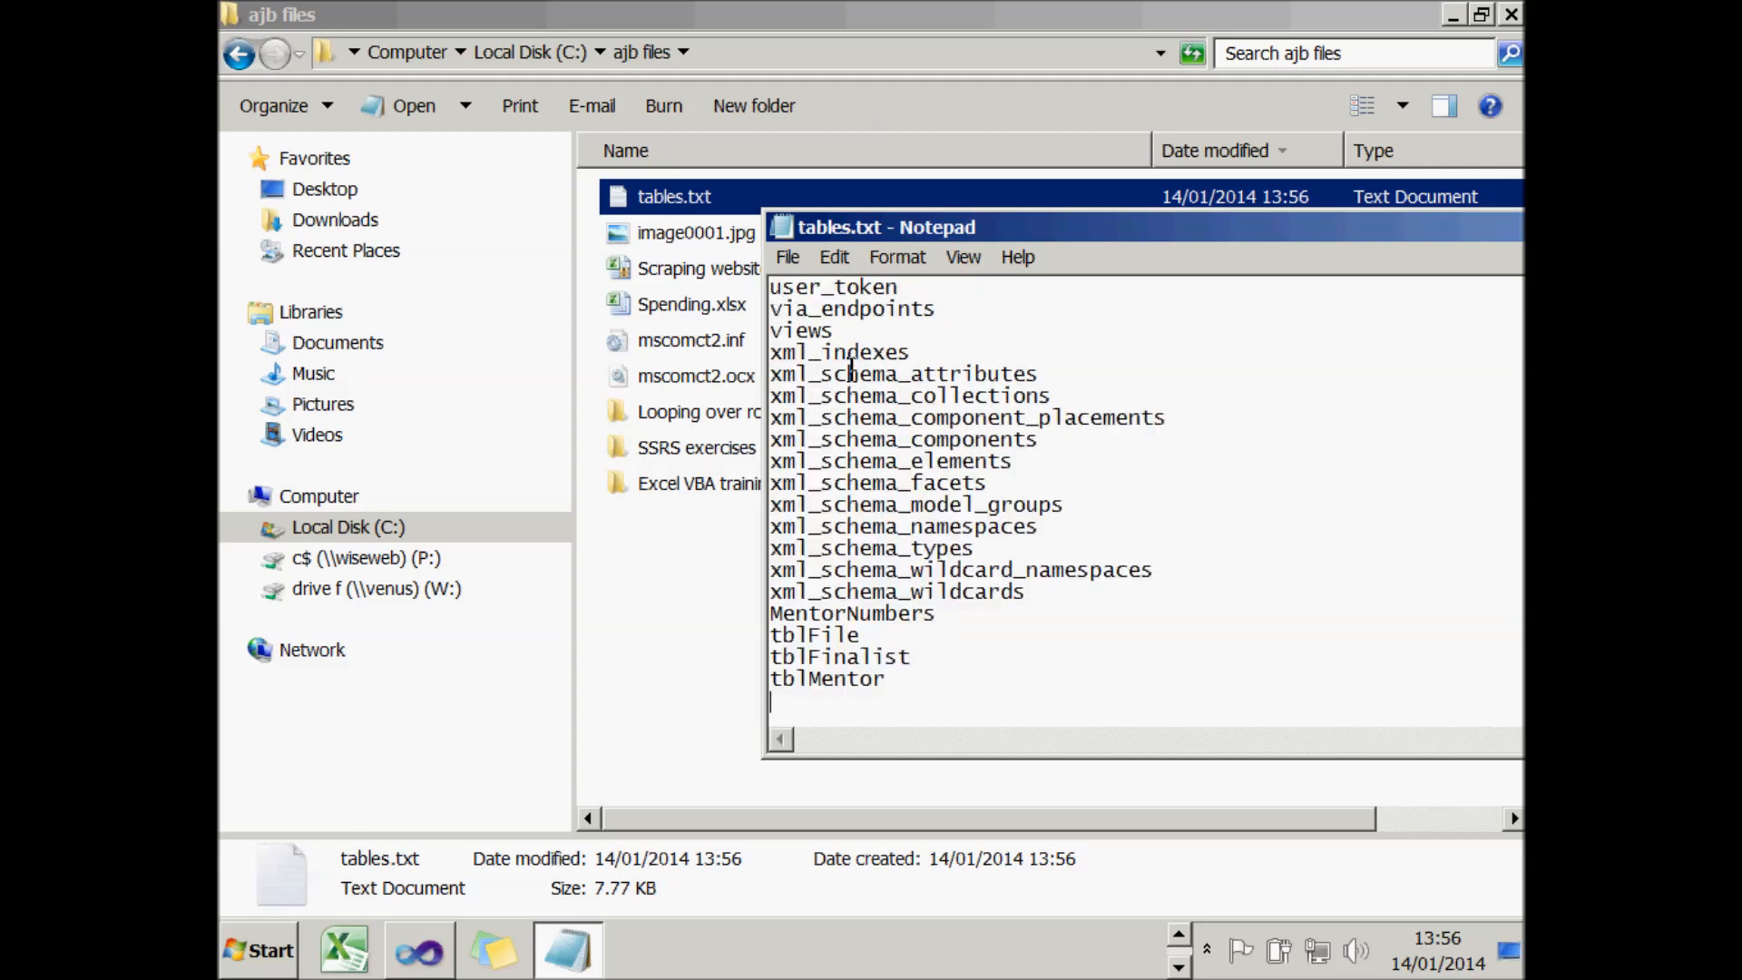
drag(887, 680, 727, 605)
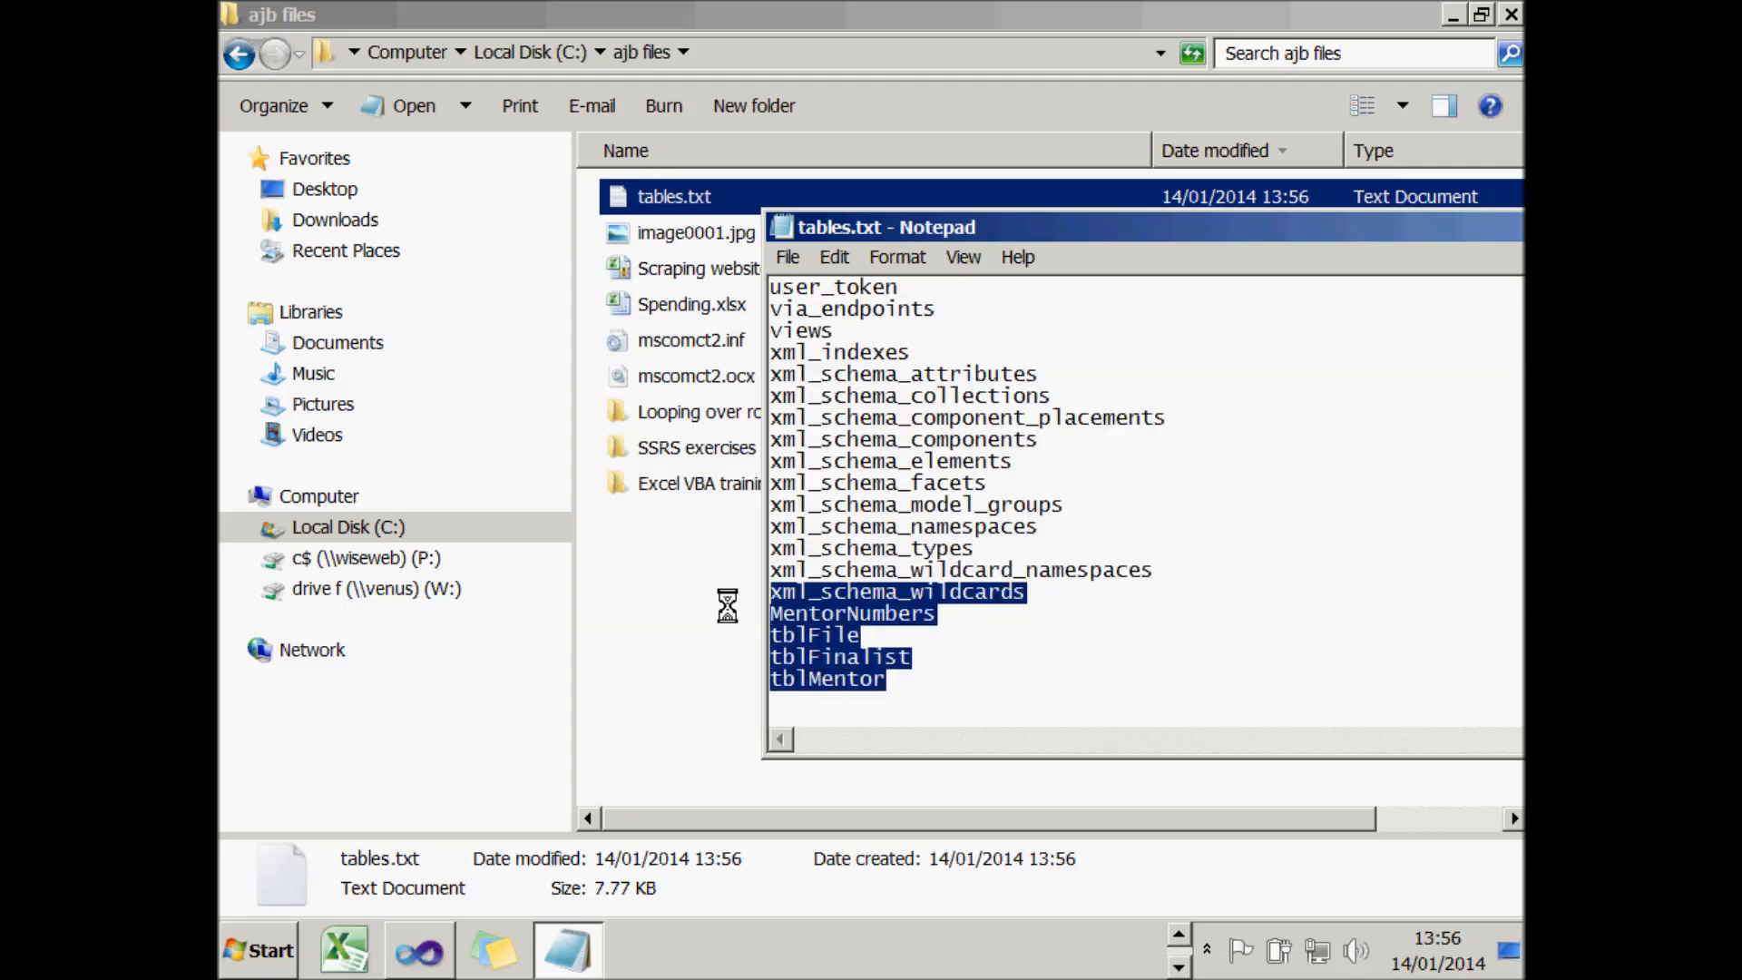
drag(888, 681, 750, 611)
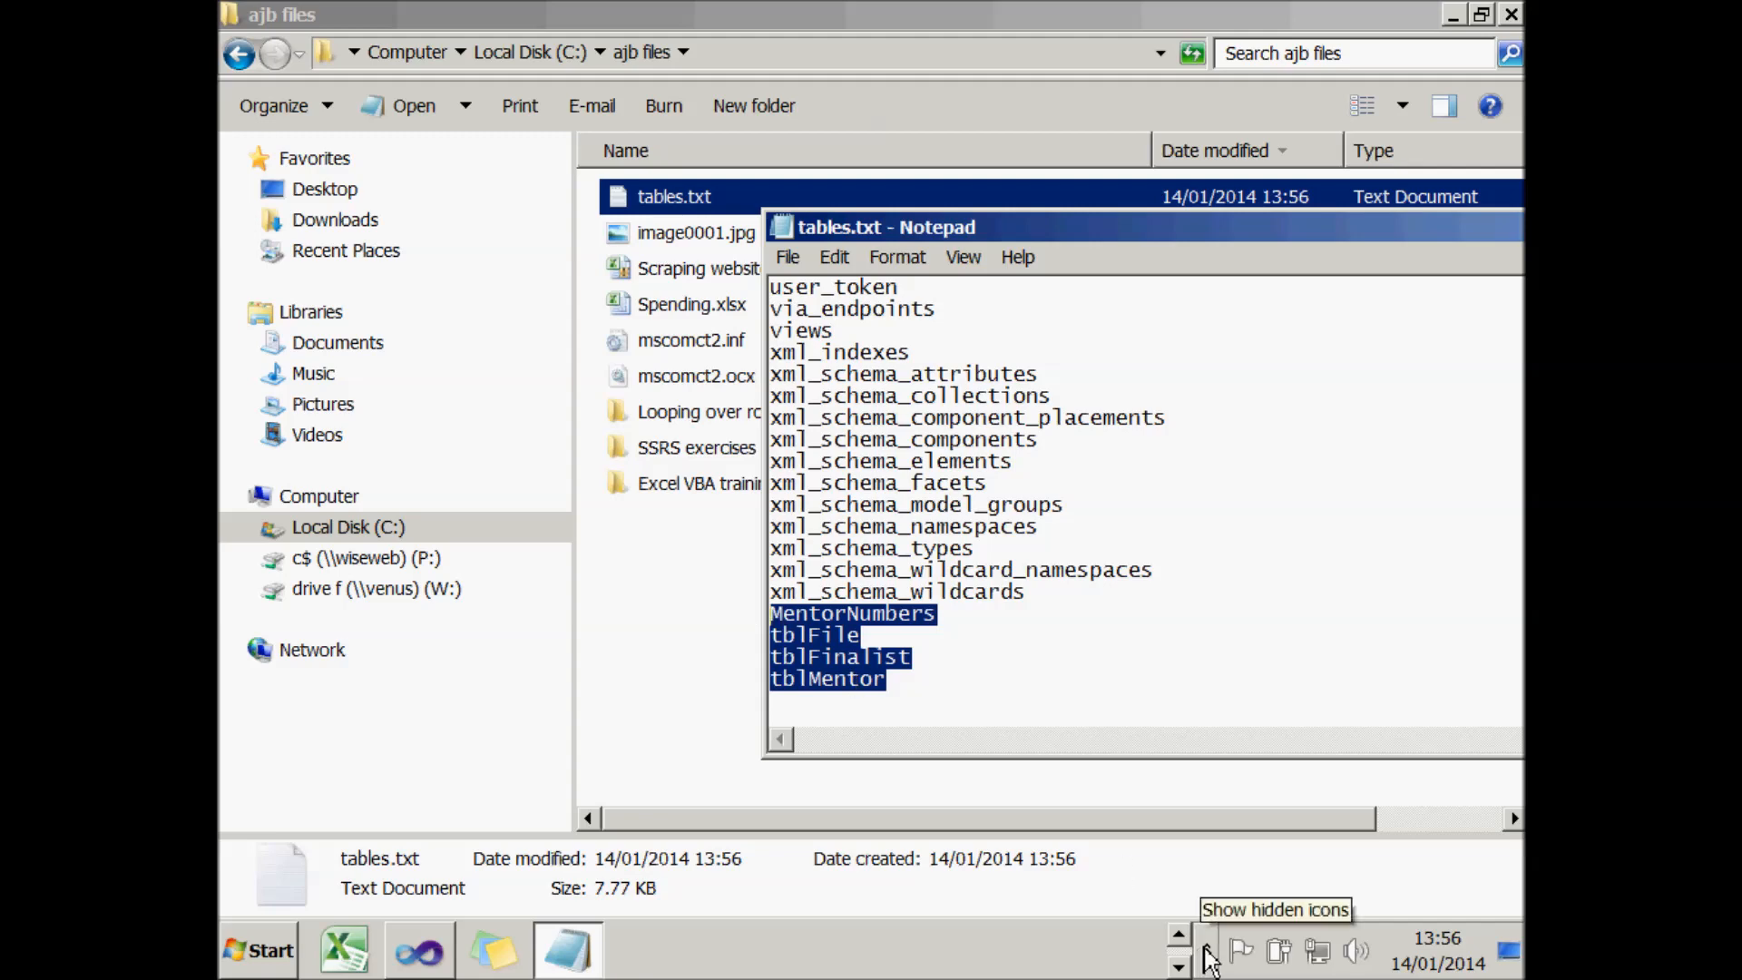
- Switch to SQL Server Management Studio and compare the table names with the INFORMATION_SCHEMA.TABLES query results
click(1179, 933)
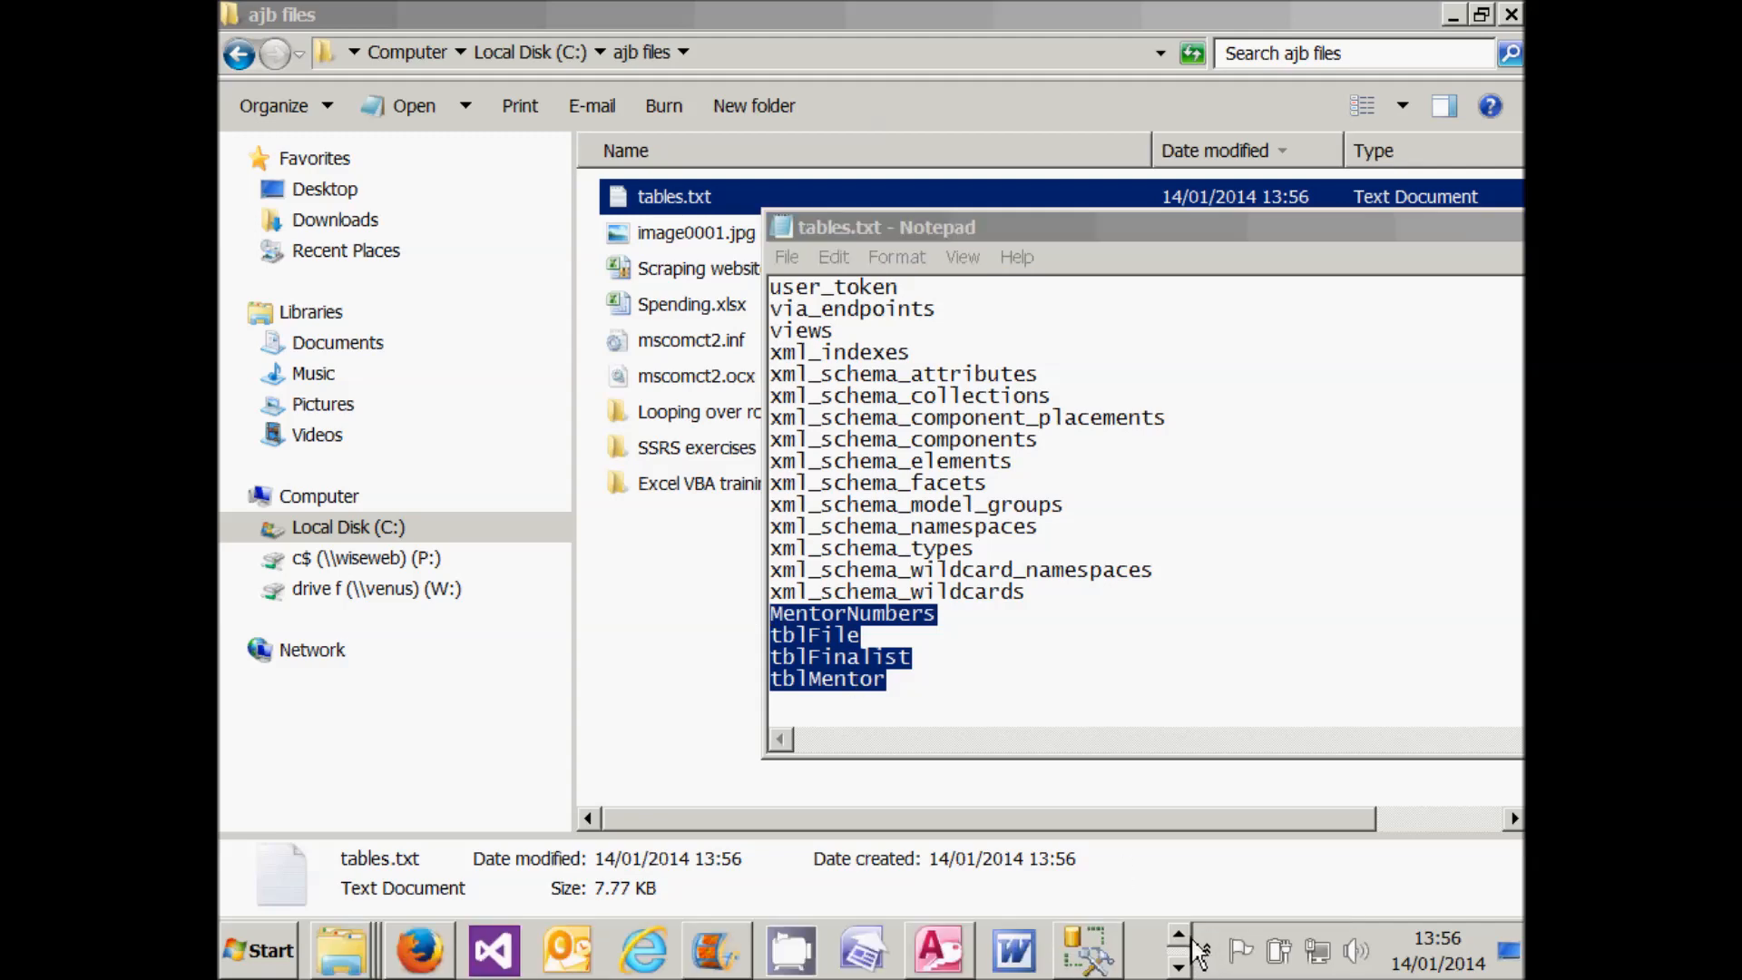
click(1105, 957)
click(869, 620)
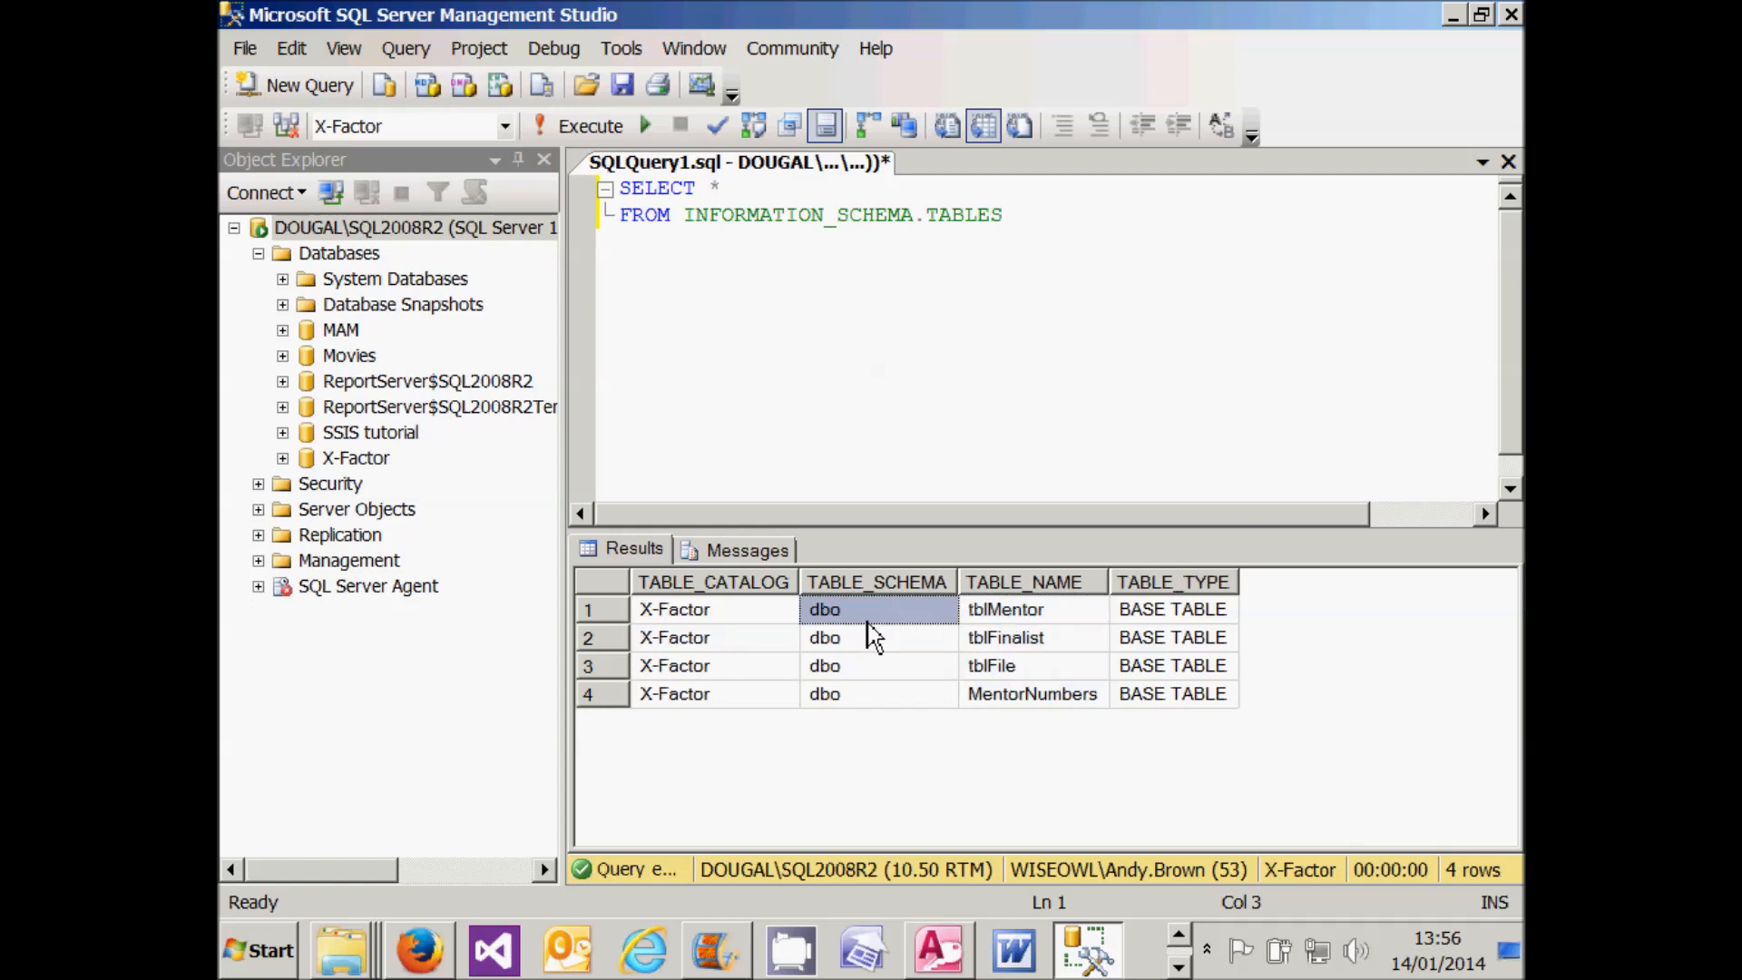
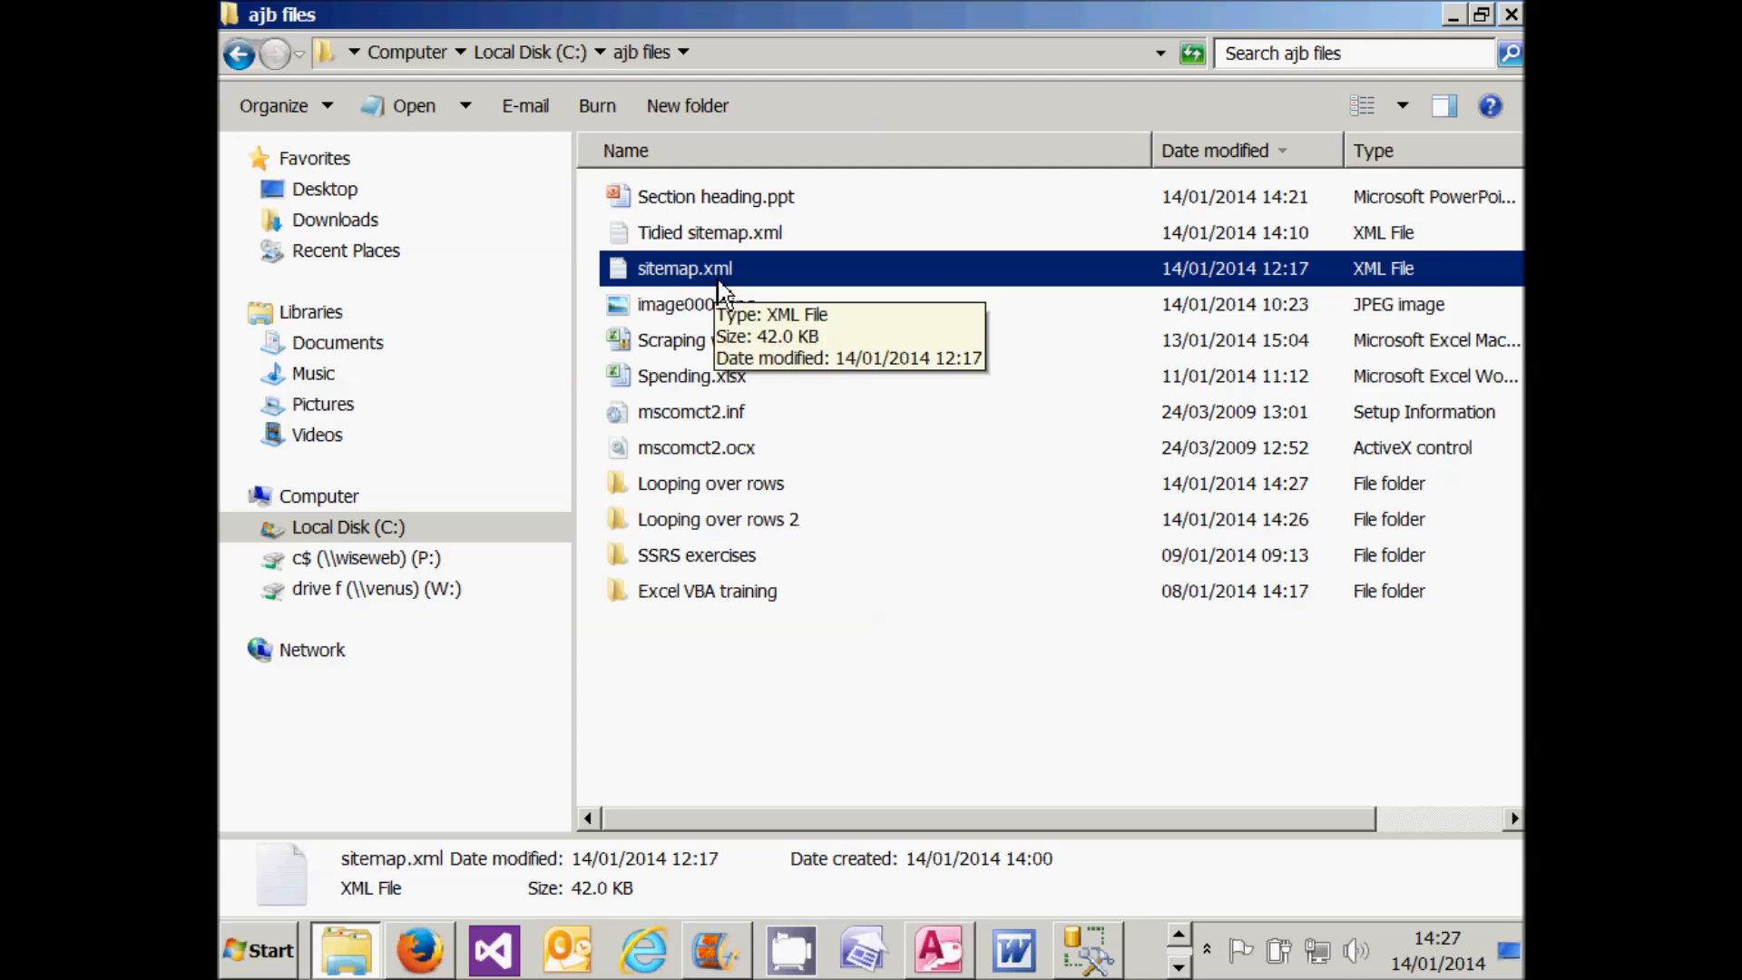
- Open sitemap.xml from the ajb files folder, examine its urlset namespace line, and close the file
double_click(719, 289)
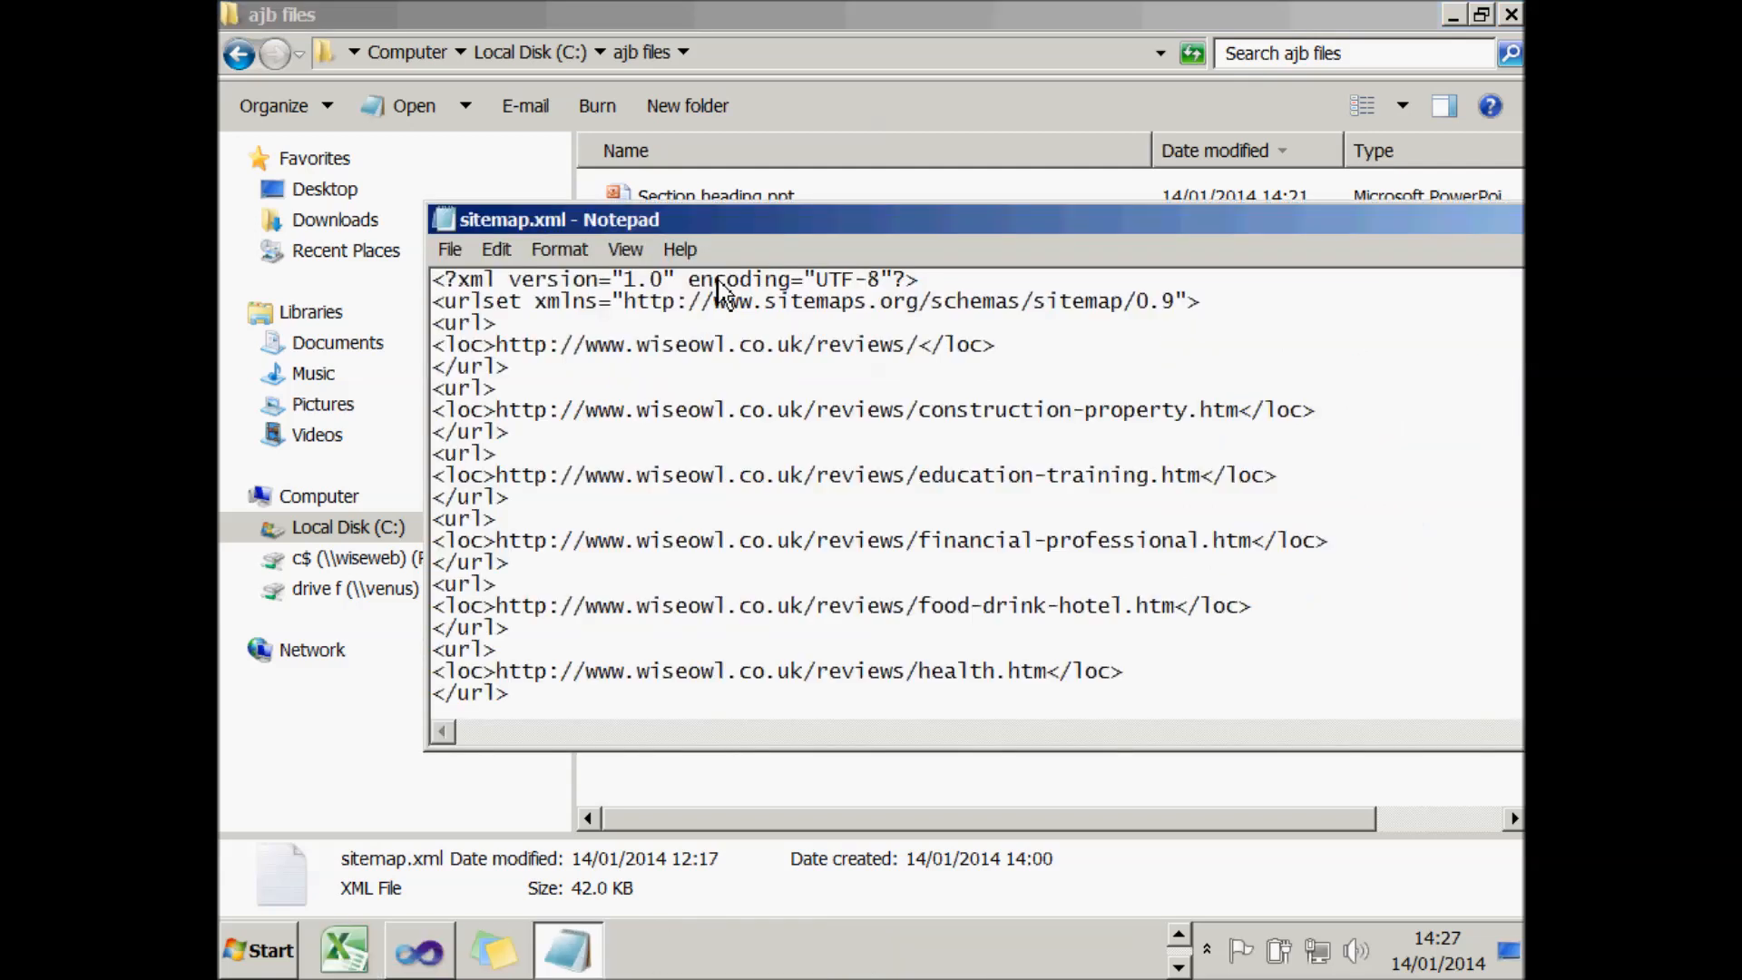
drag(922, 278, 1209, 310)
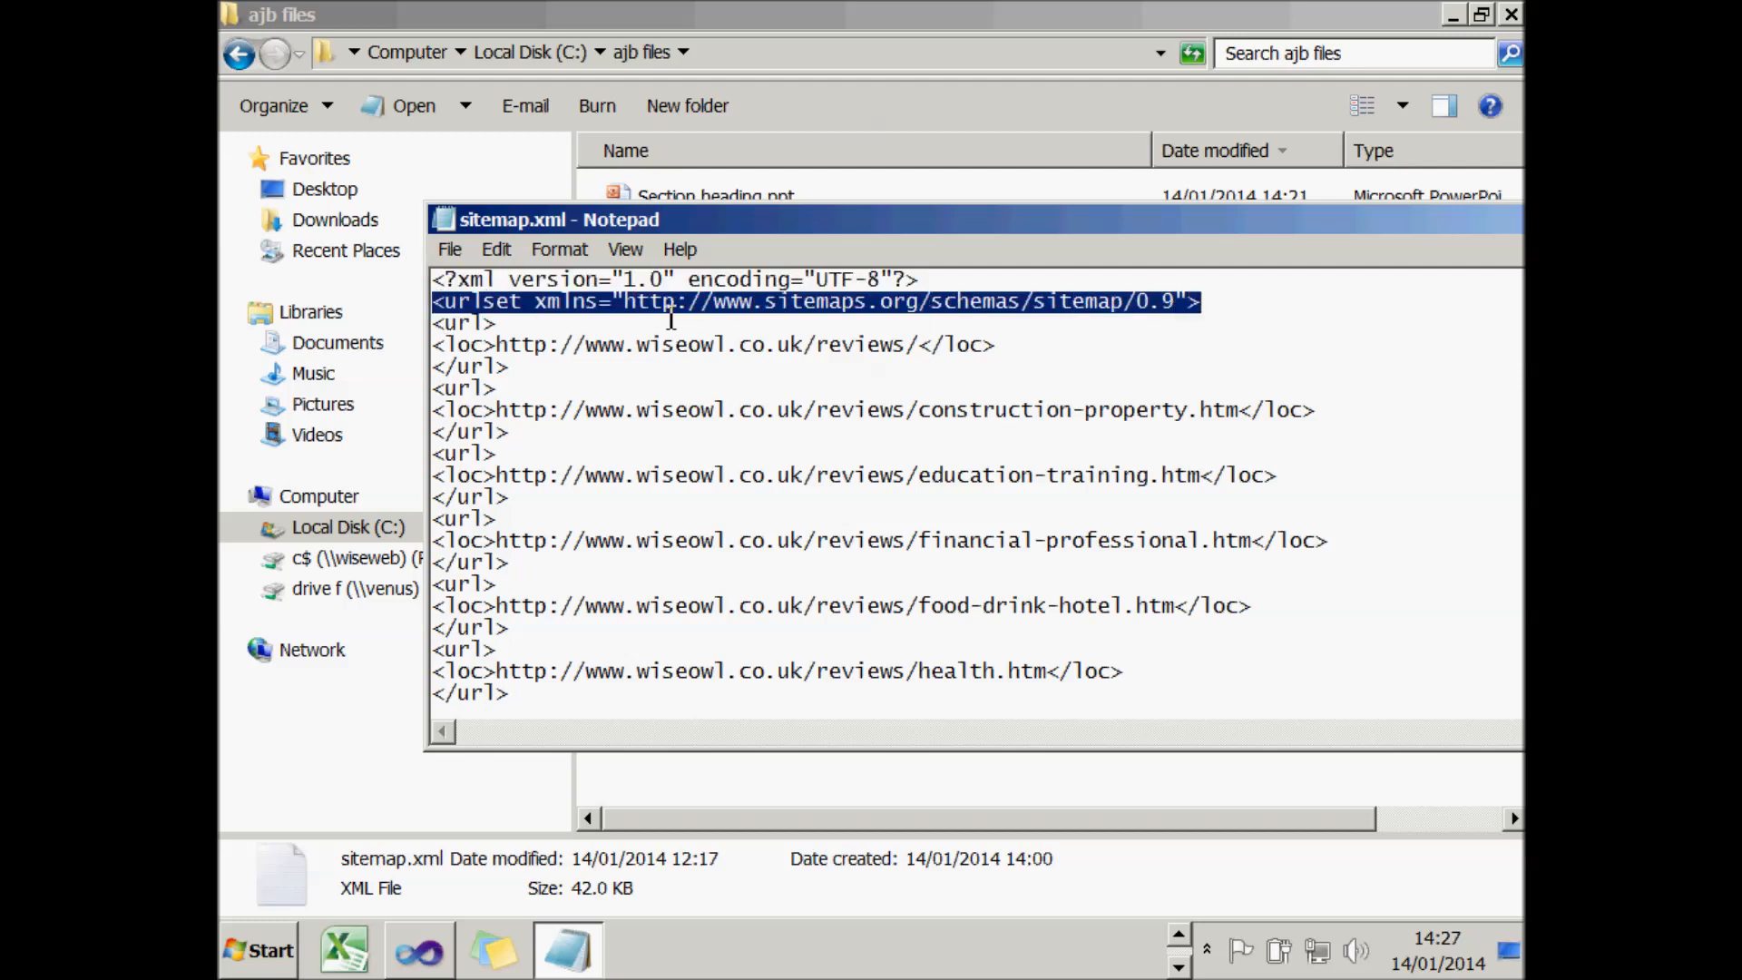
double_click(455, 225)
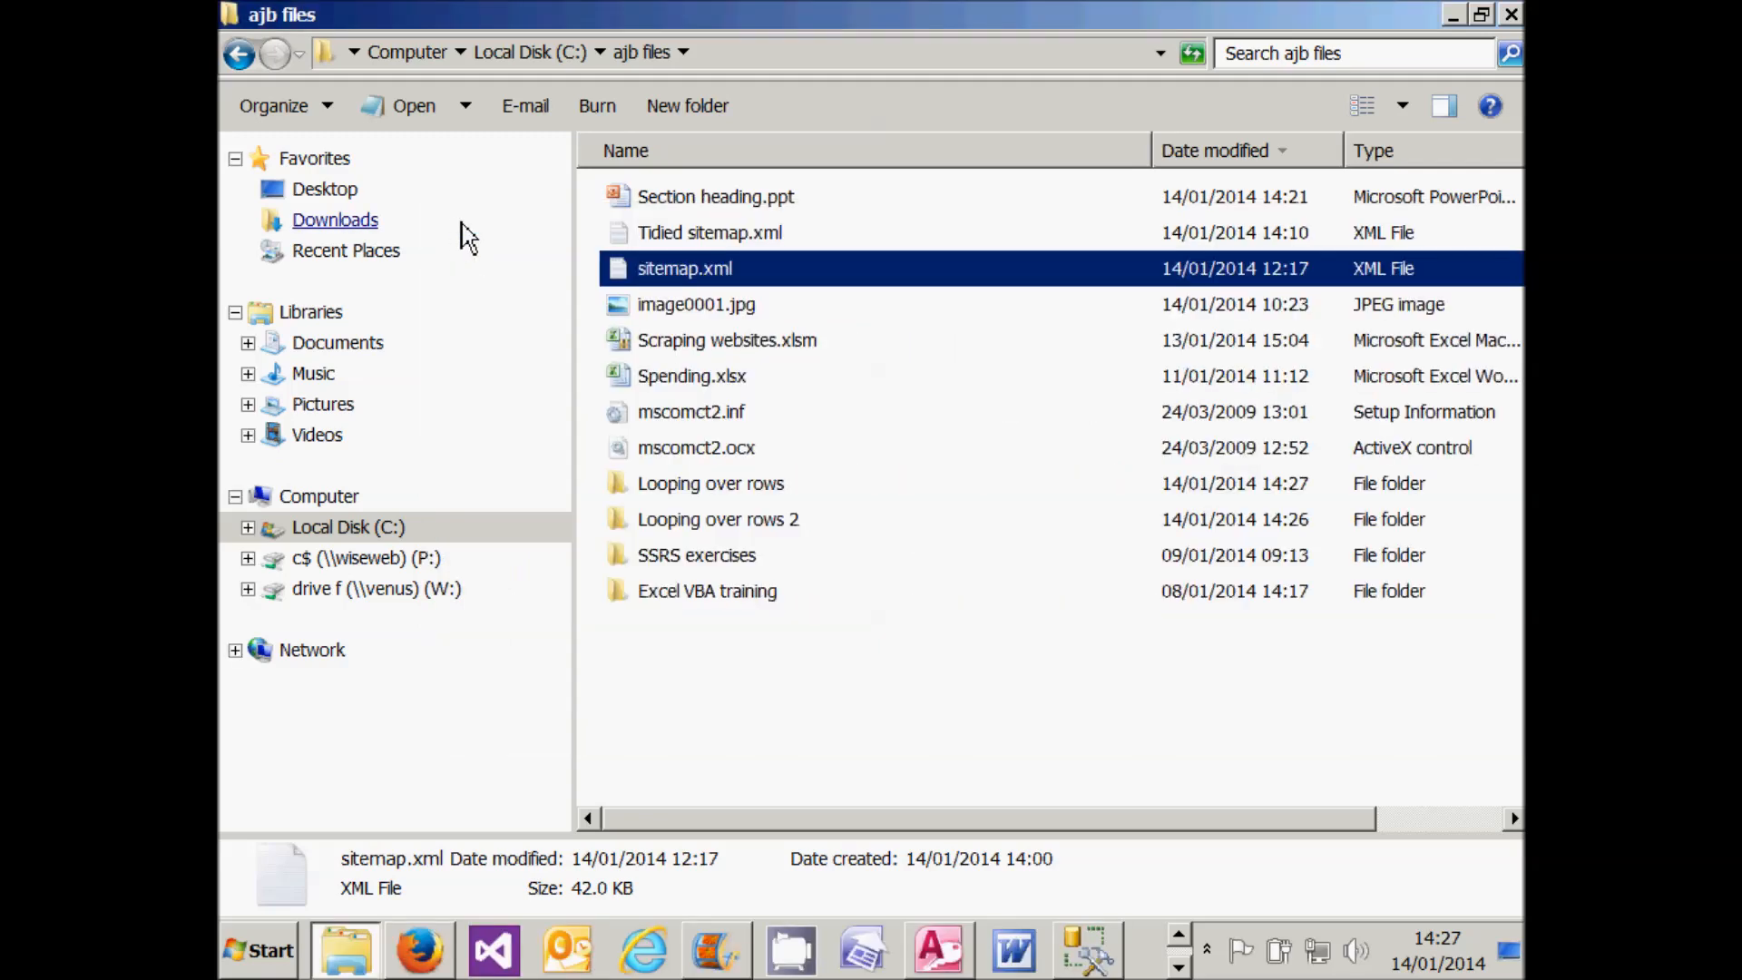
- Open Tidied sitemap.xml, examine how its urlset, url and loc nodes enclose the addresses, and close it
double_click(673, 240)
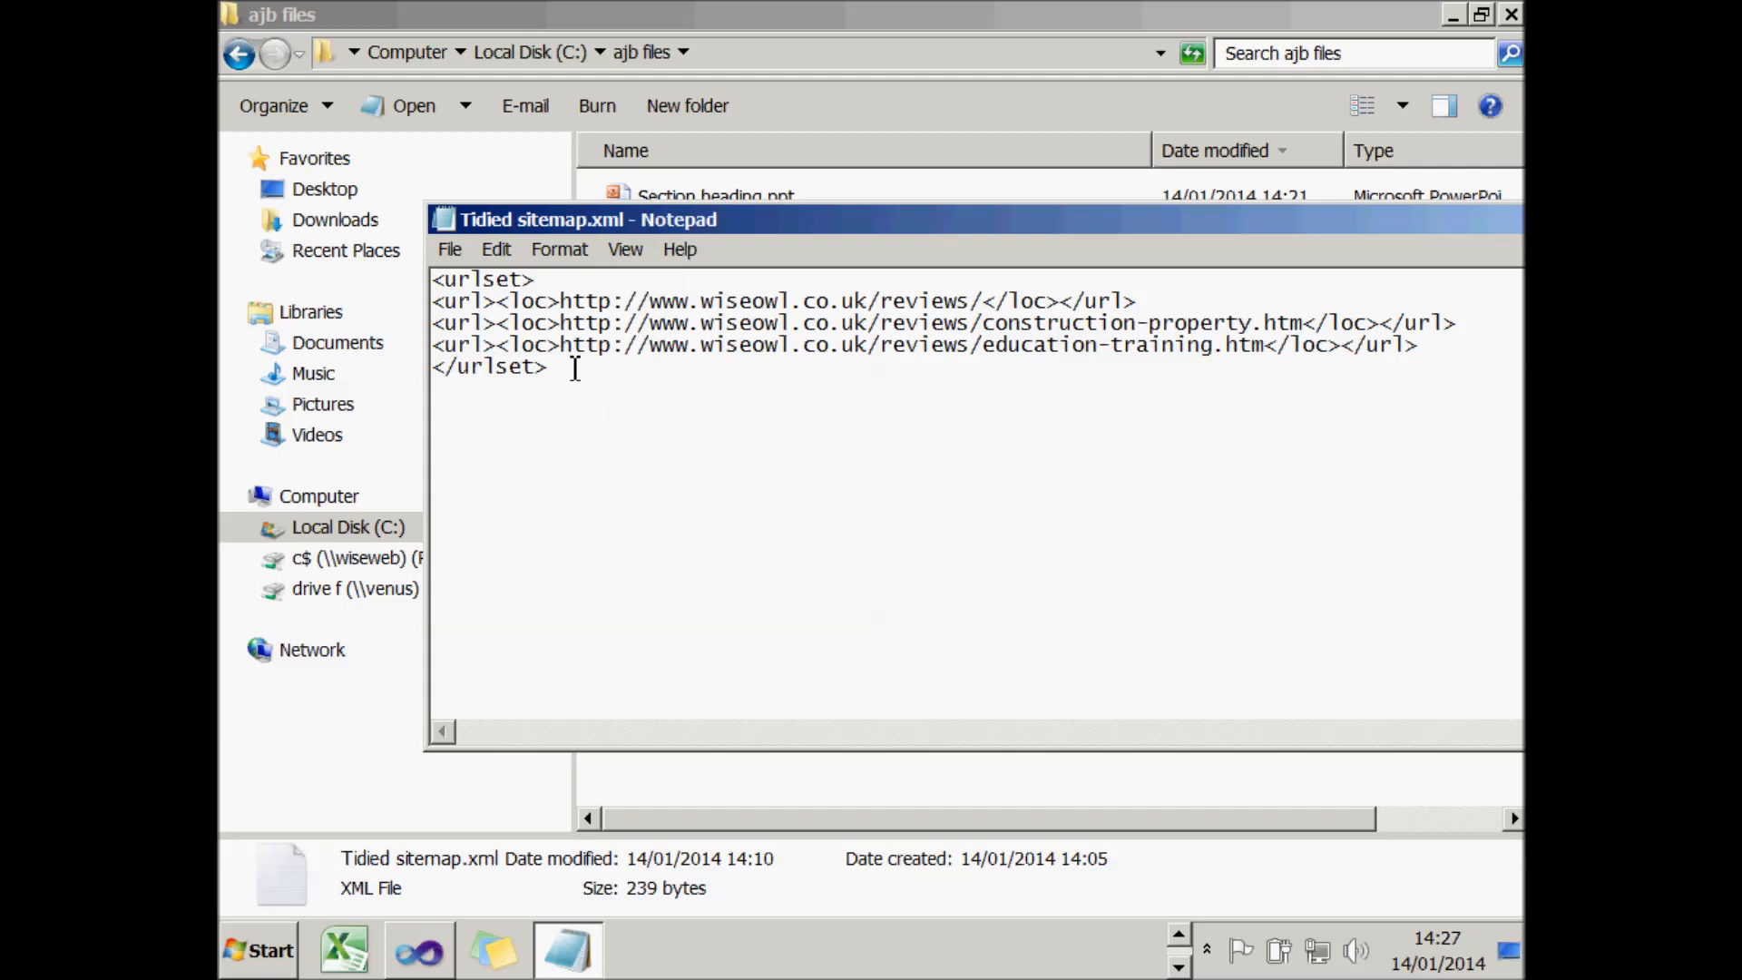
drag(525, 280, 551, 309)
drag(560, 302, 988, 311)
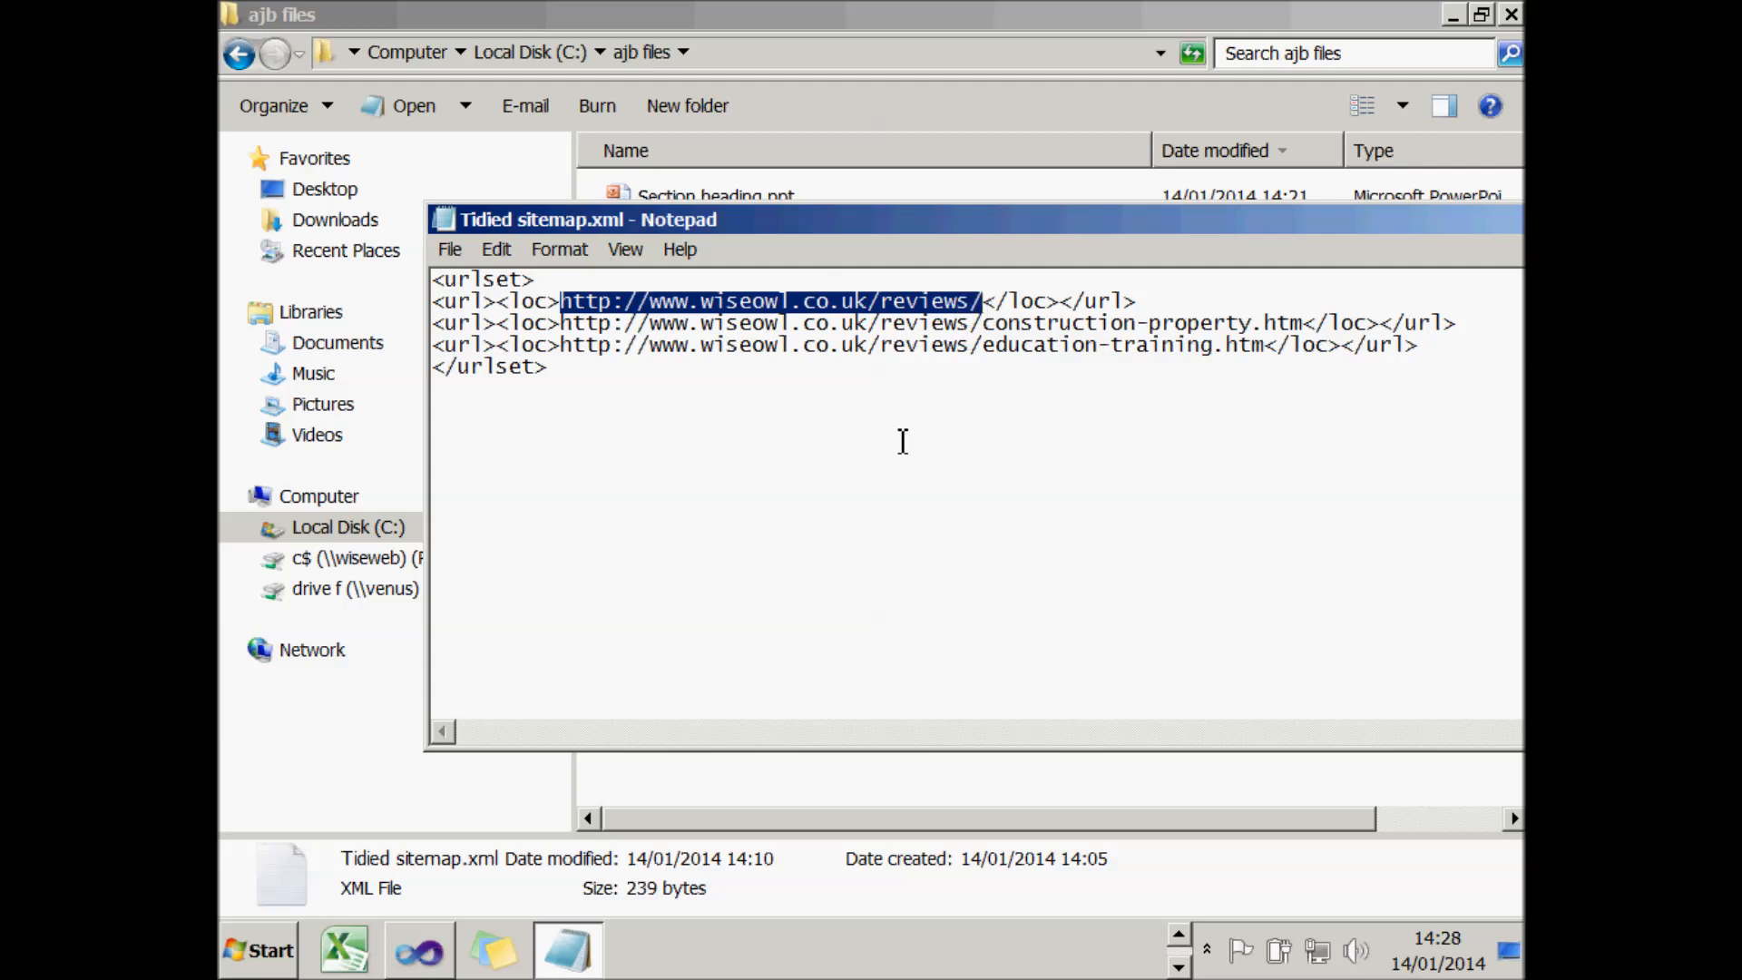
double_click(444, 219)
- Switch to Visual Studio, add a Foreach Loop Container to the Loop over node list package, and name it Loop over nodes
click(1179, 967)
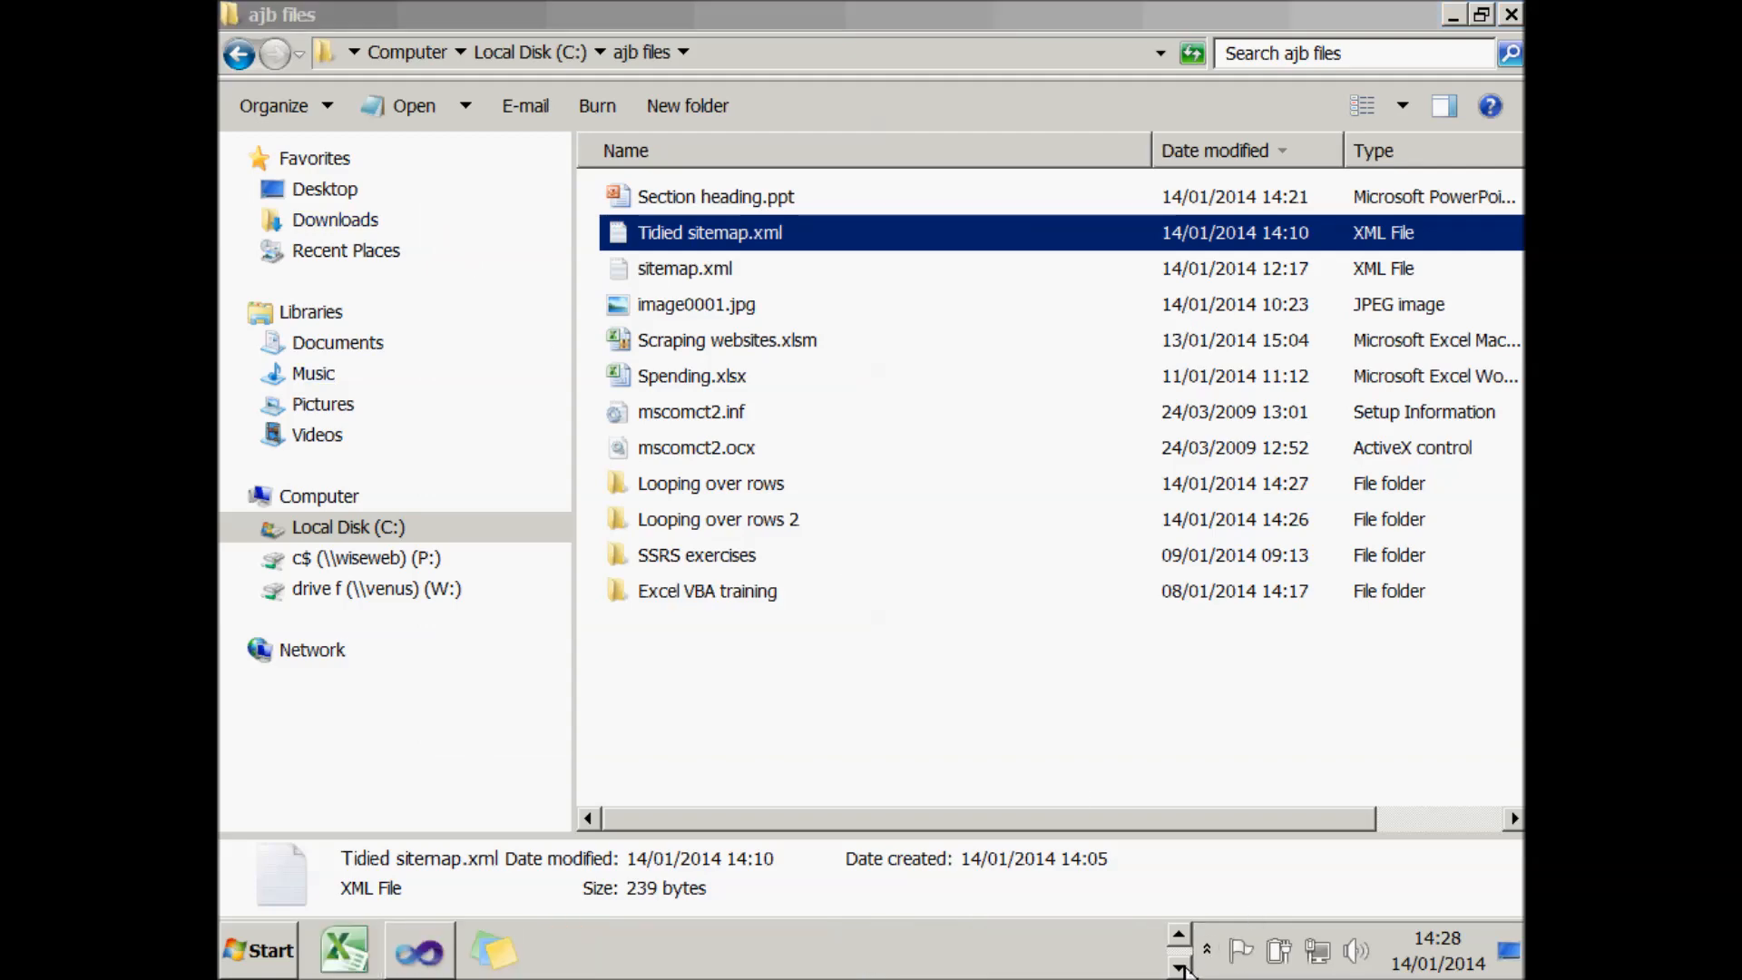
click(439, 948)
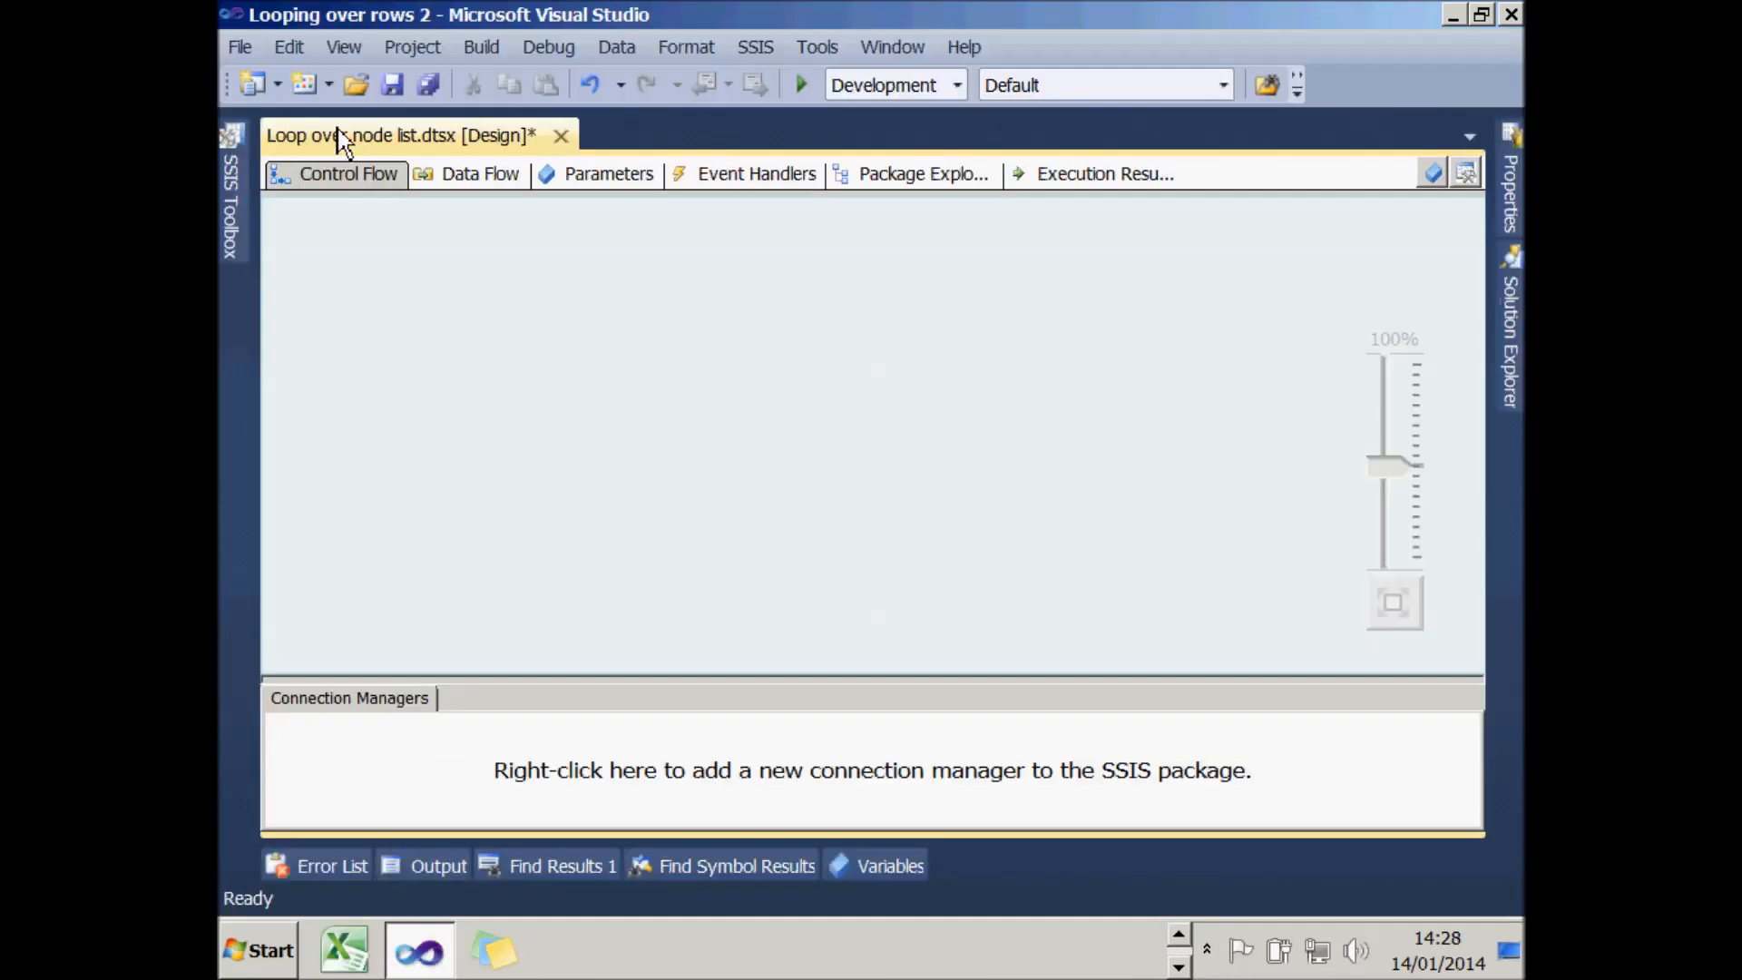
click(225, 234)
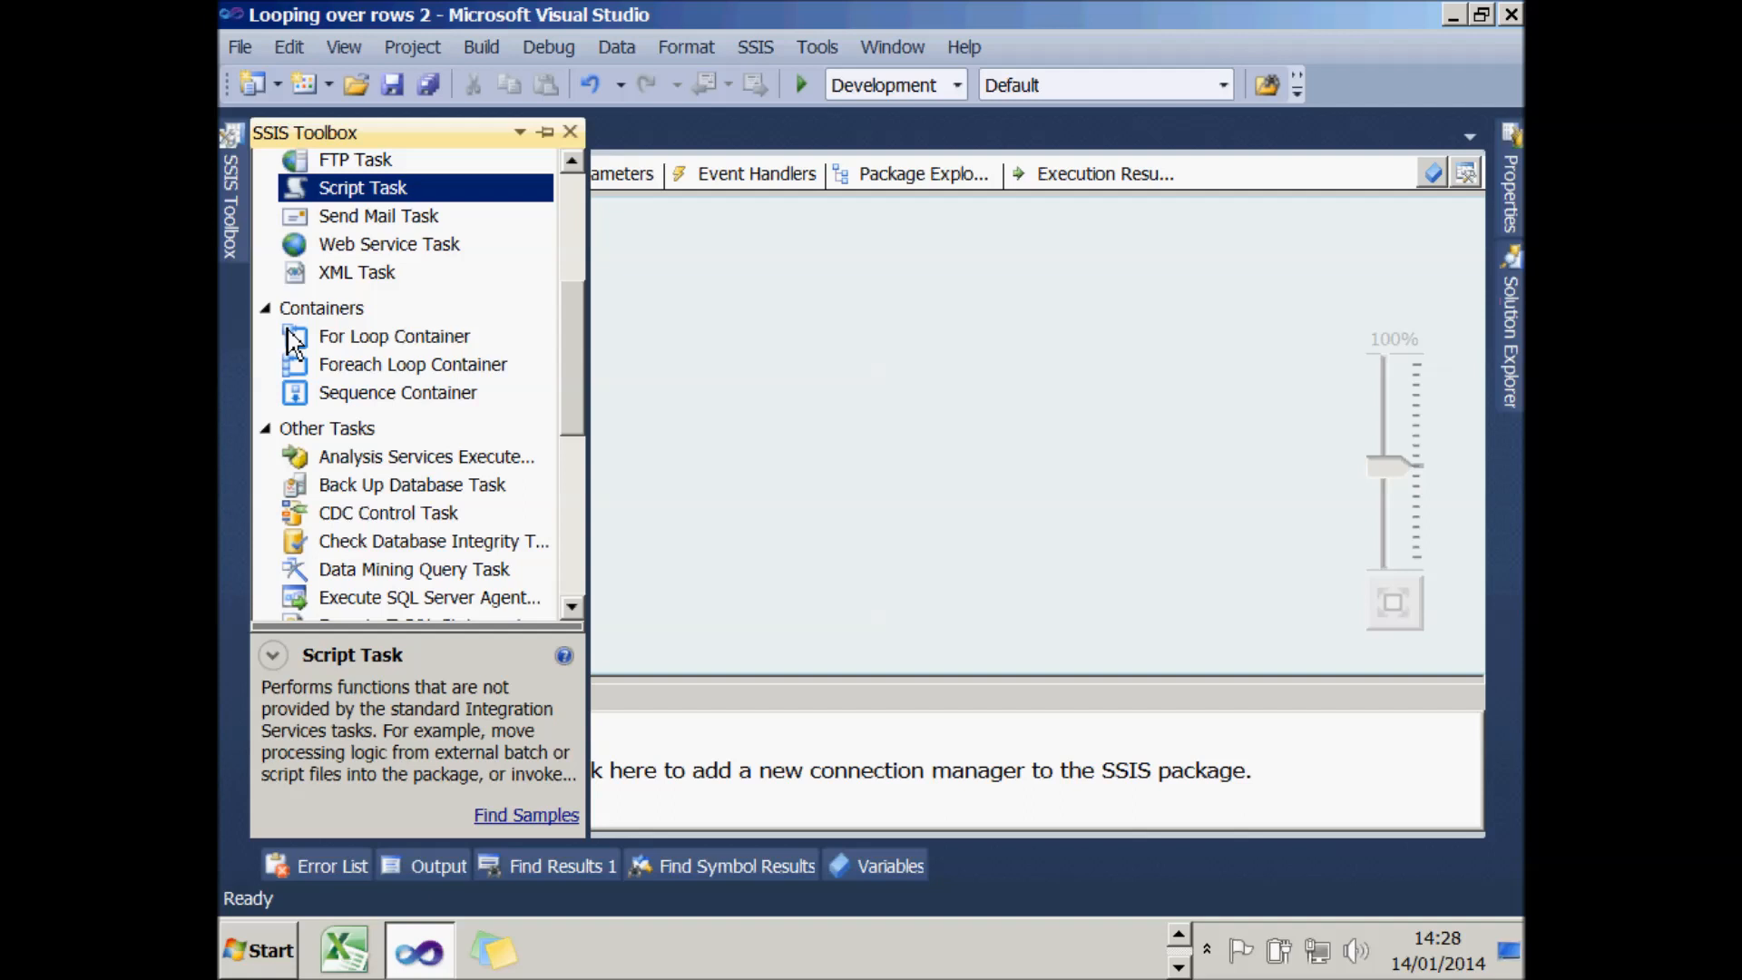
drag(340, 364, 598, 359)
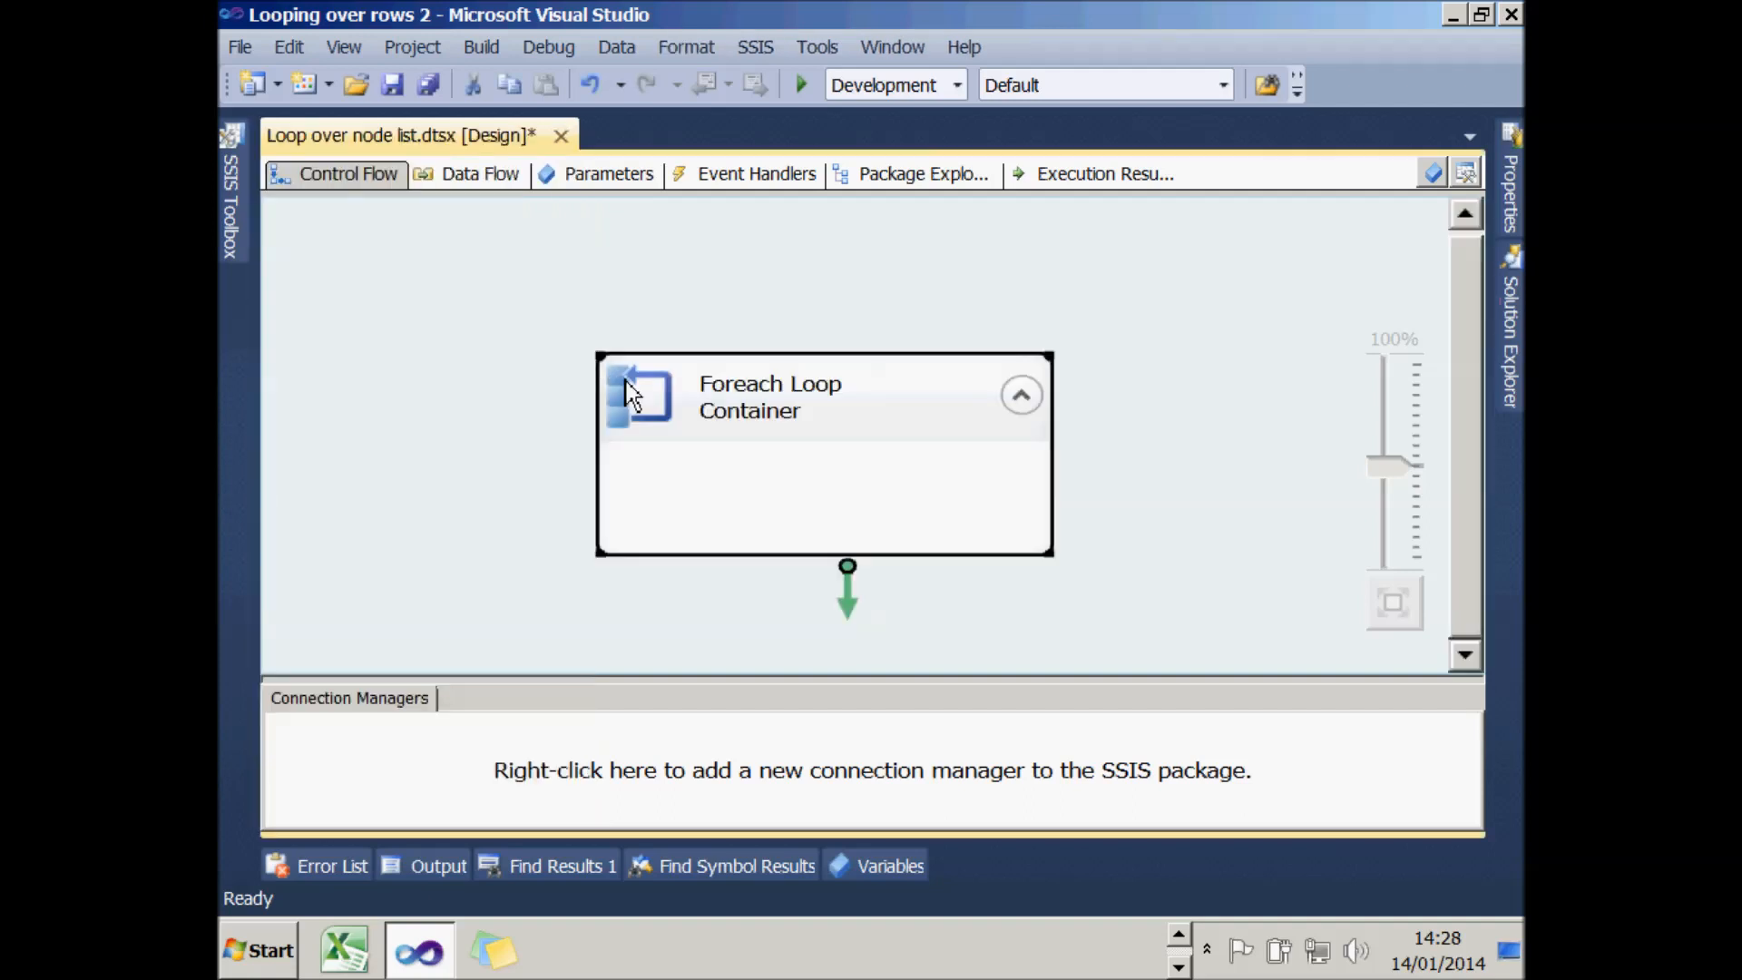
click(732, 408)
text(Loop)
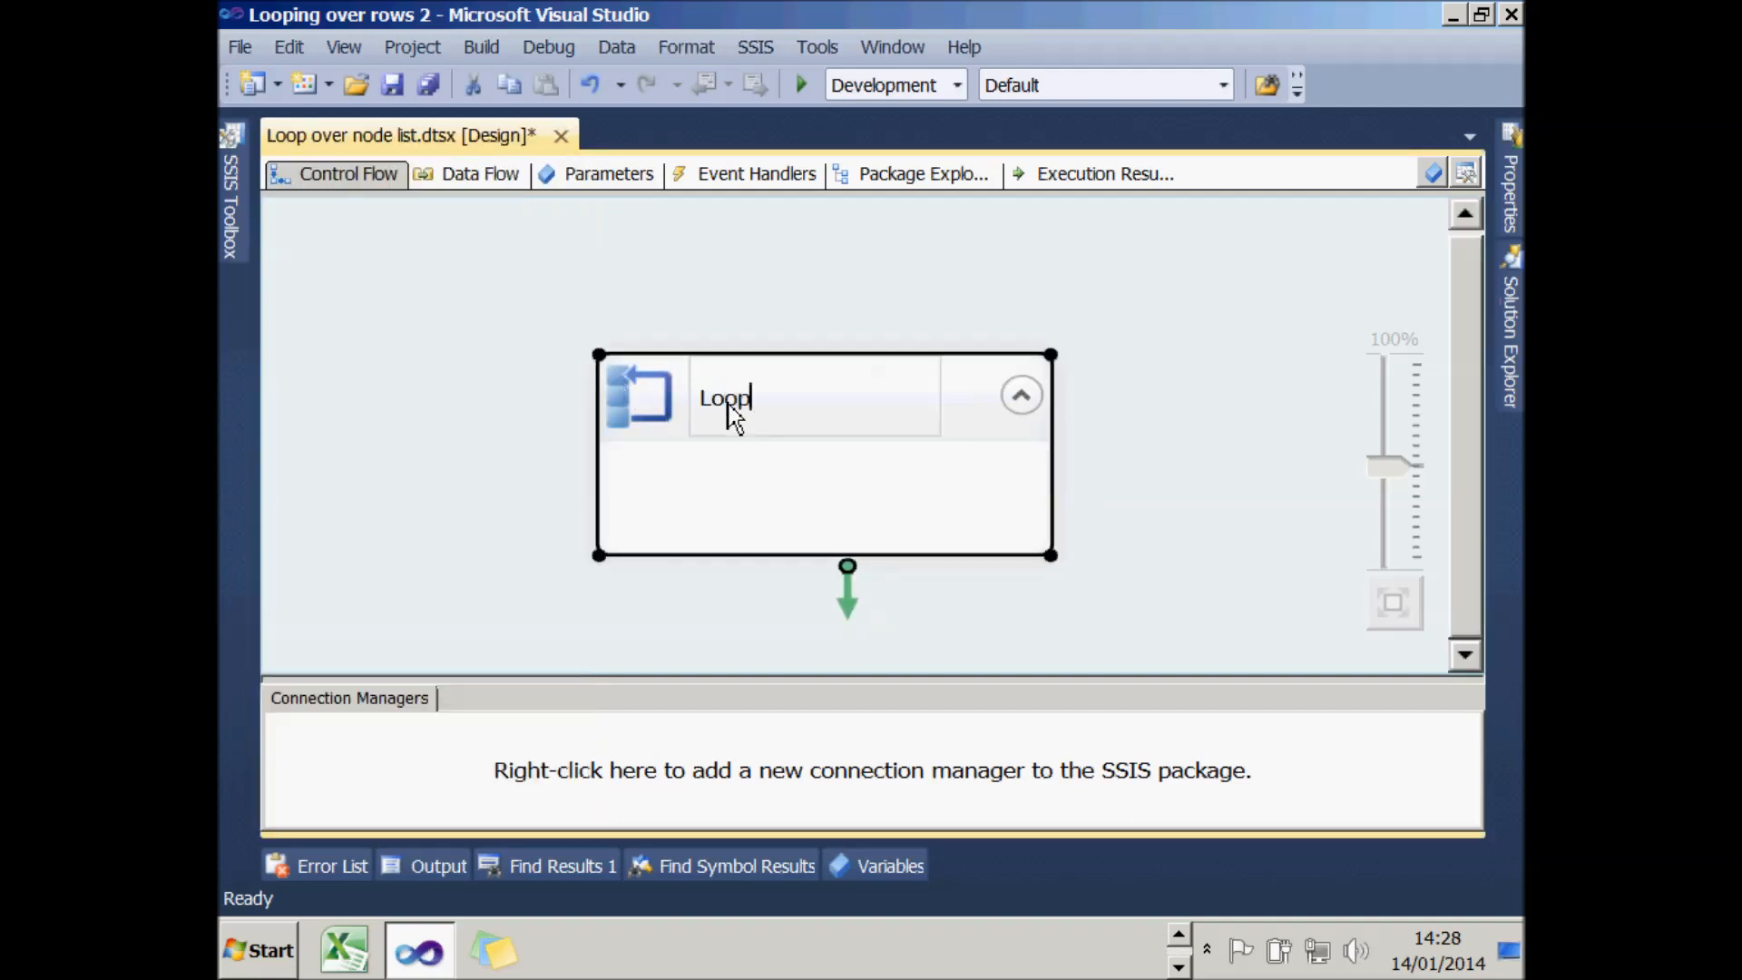
text( over nodes)
click(555, 432)
- Set the Loop over nodes container's collection to use the Foreach NodeList Enumerator
double_click(630, 406)
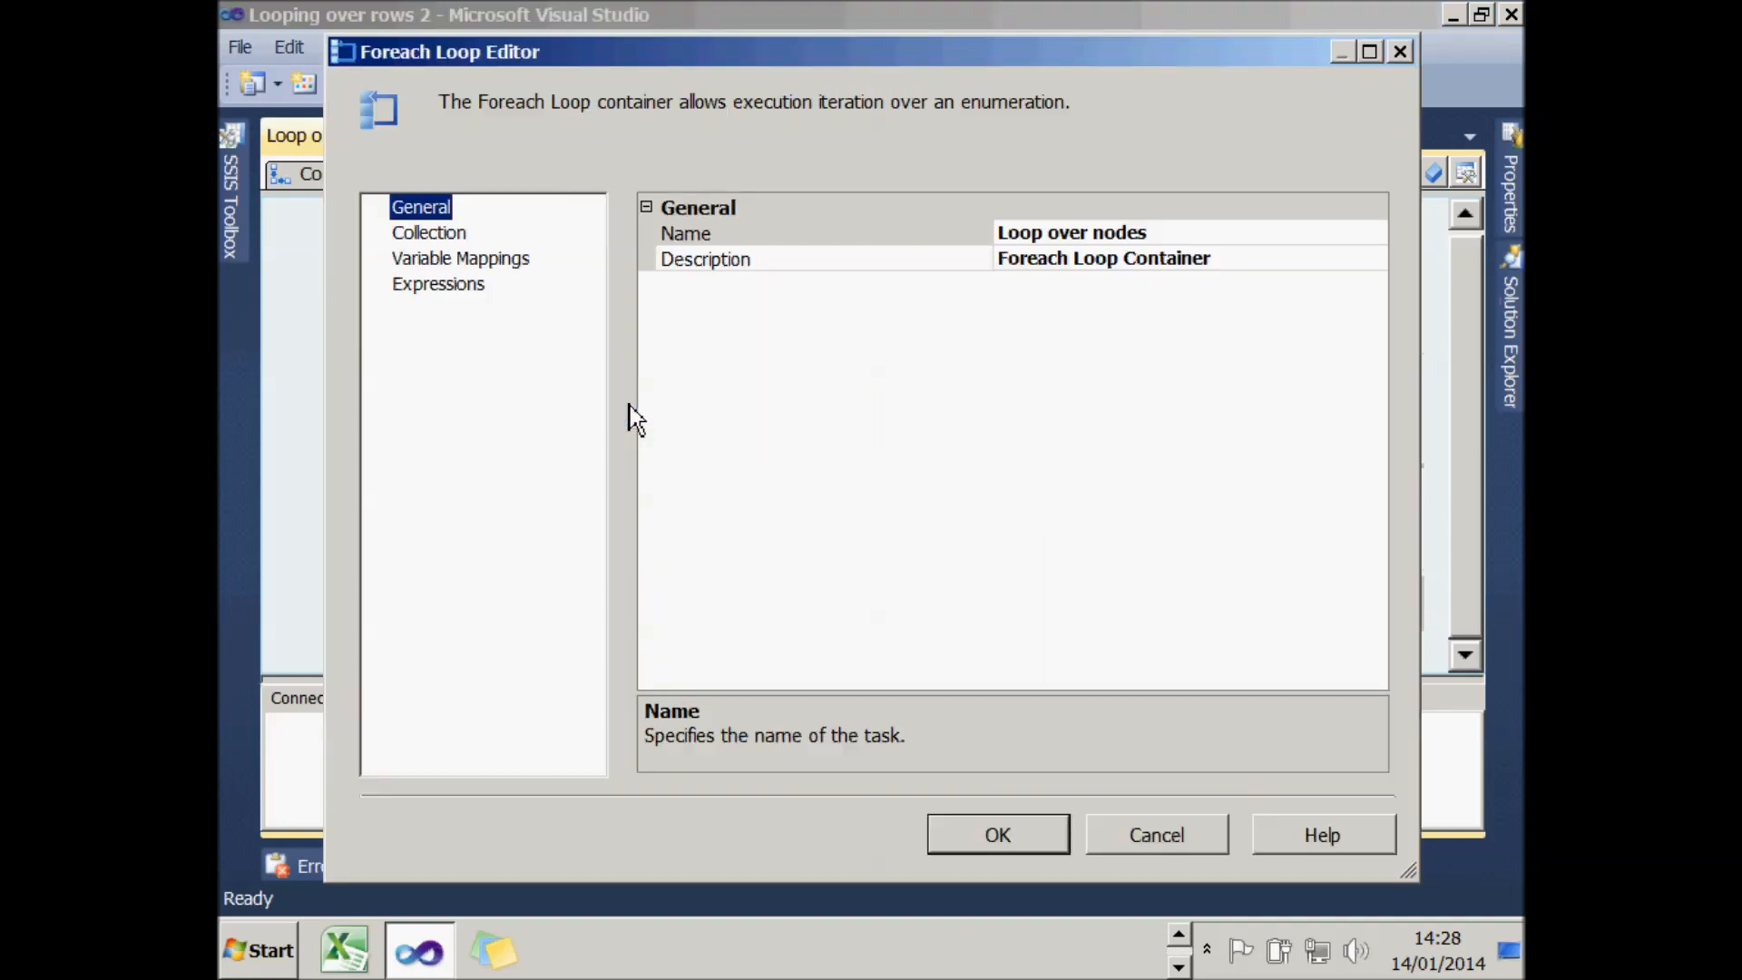
click(450, 233)
click(1339, 236)
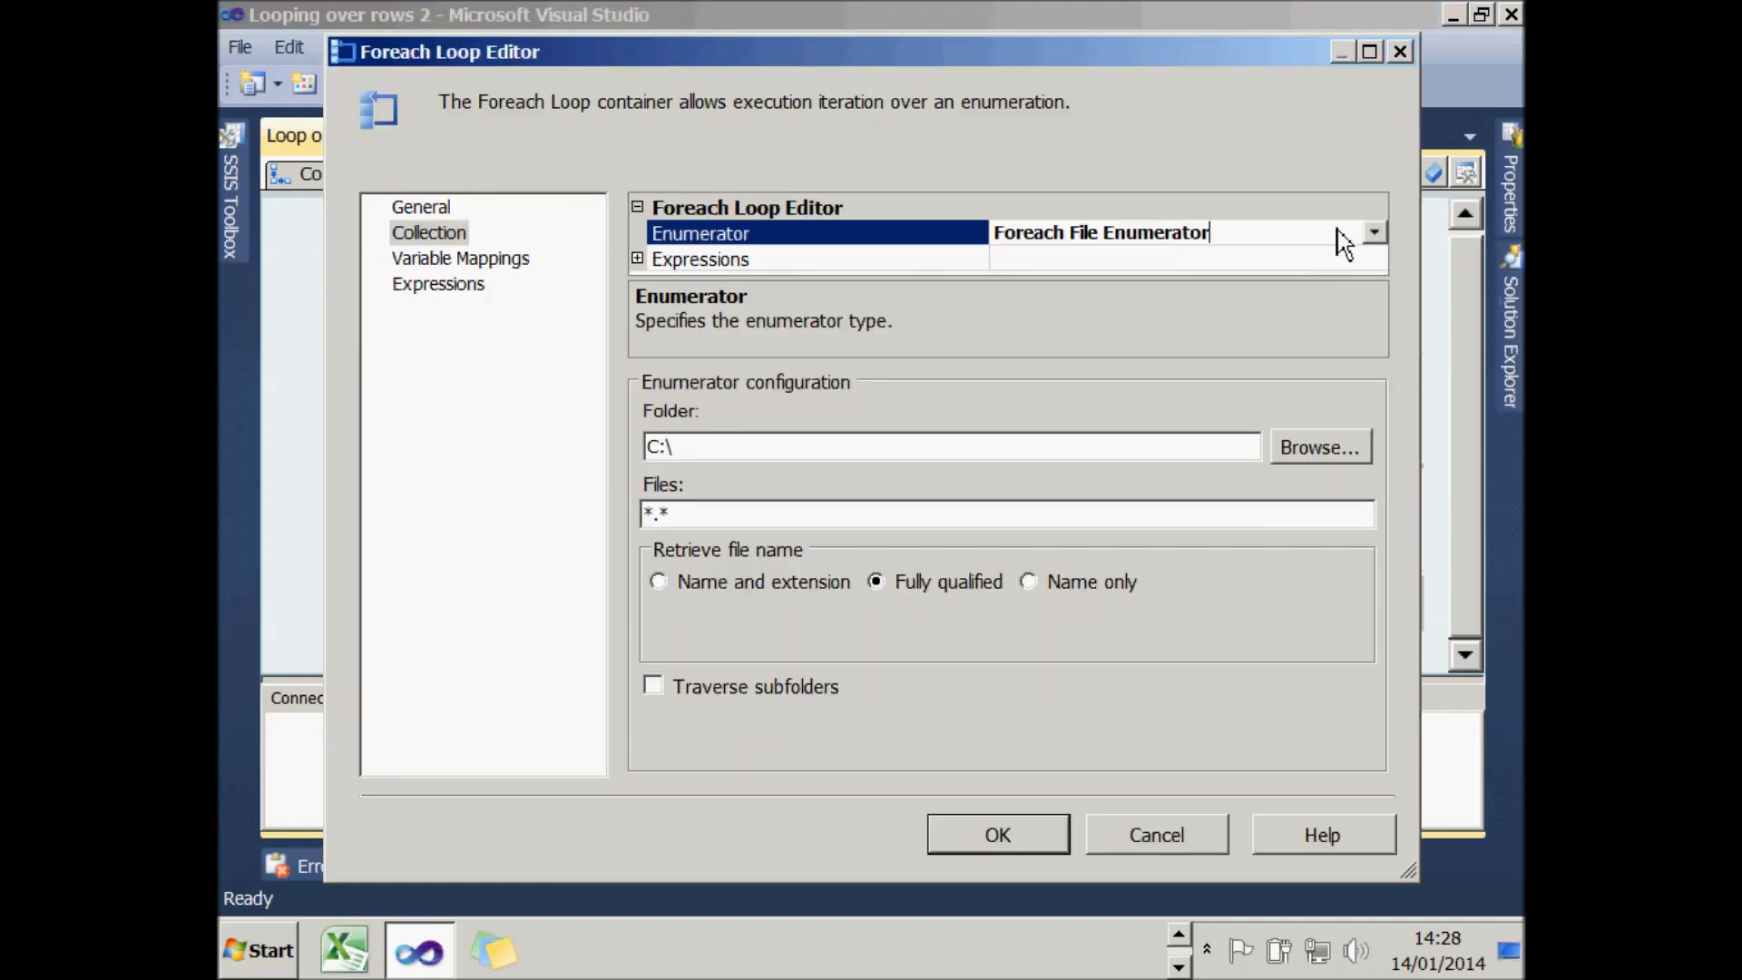
click(1373, 233)
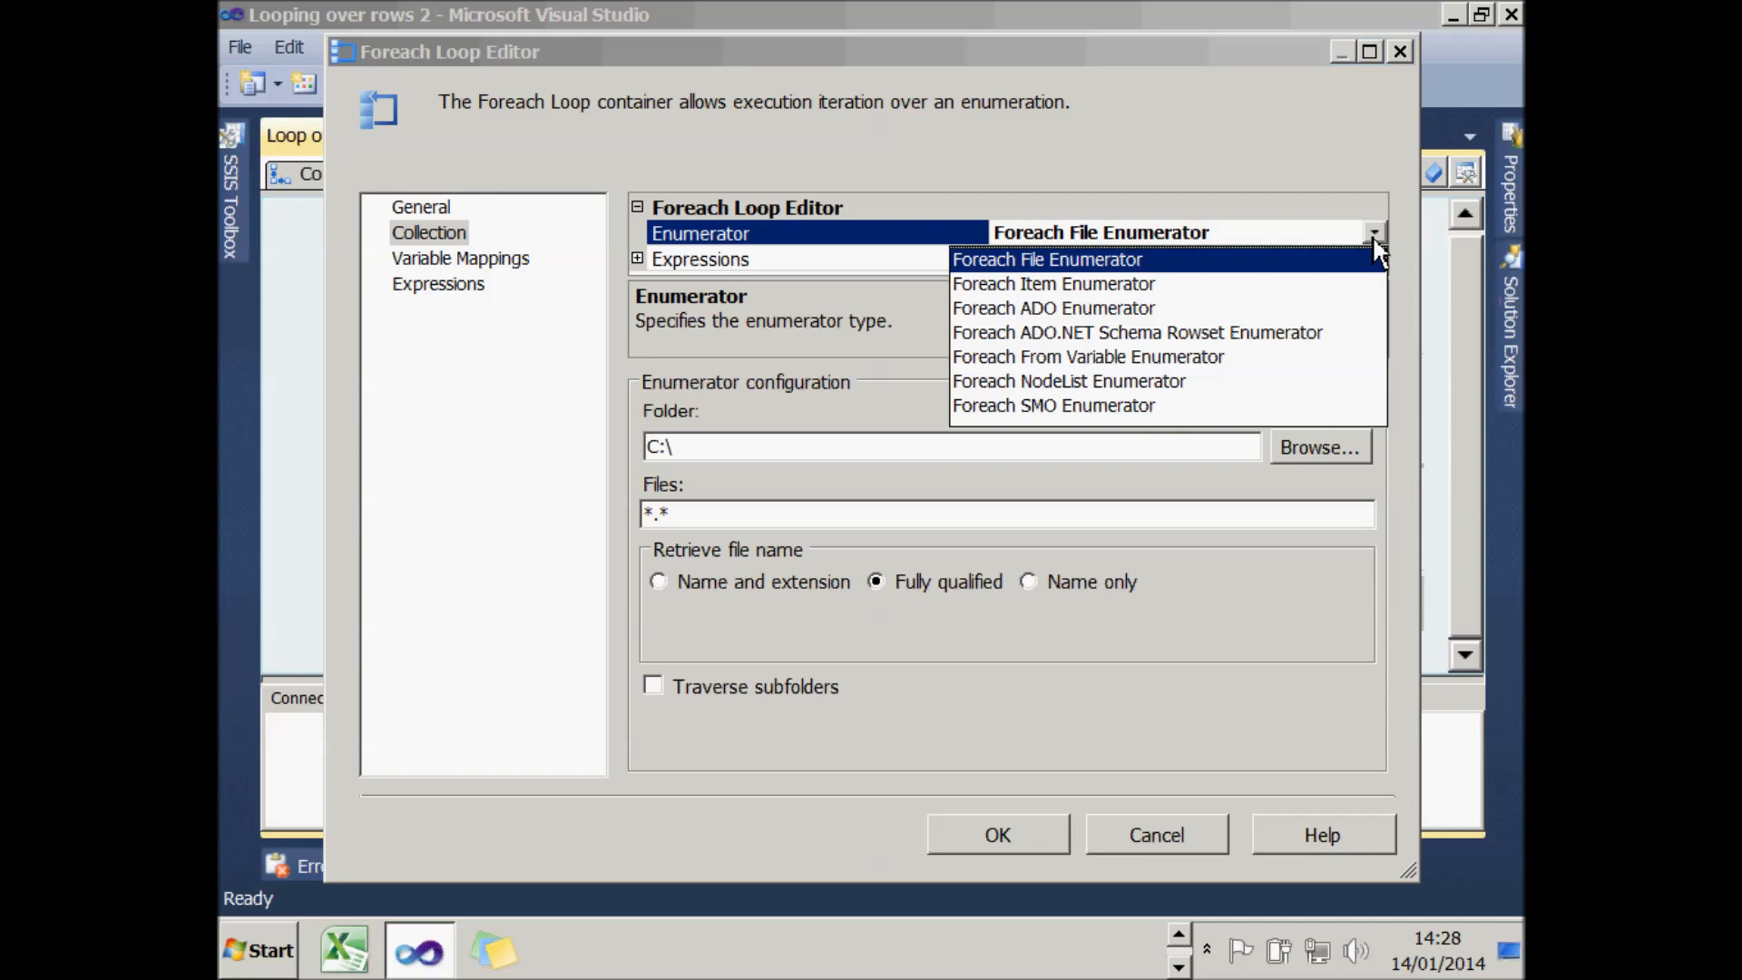
click(1181, 383)
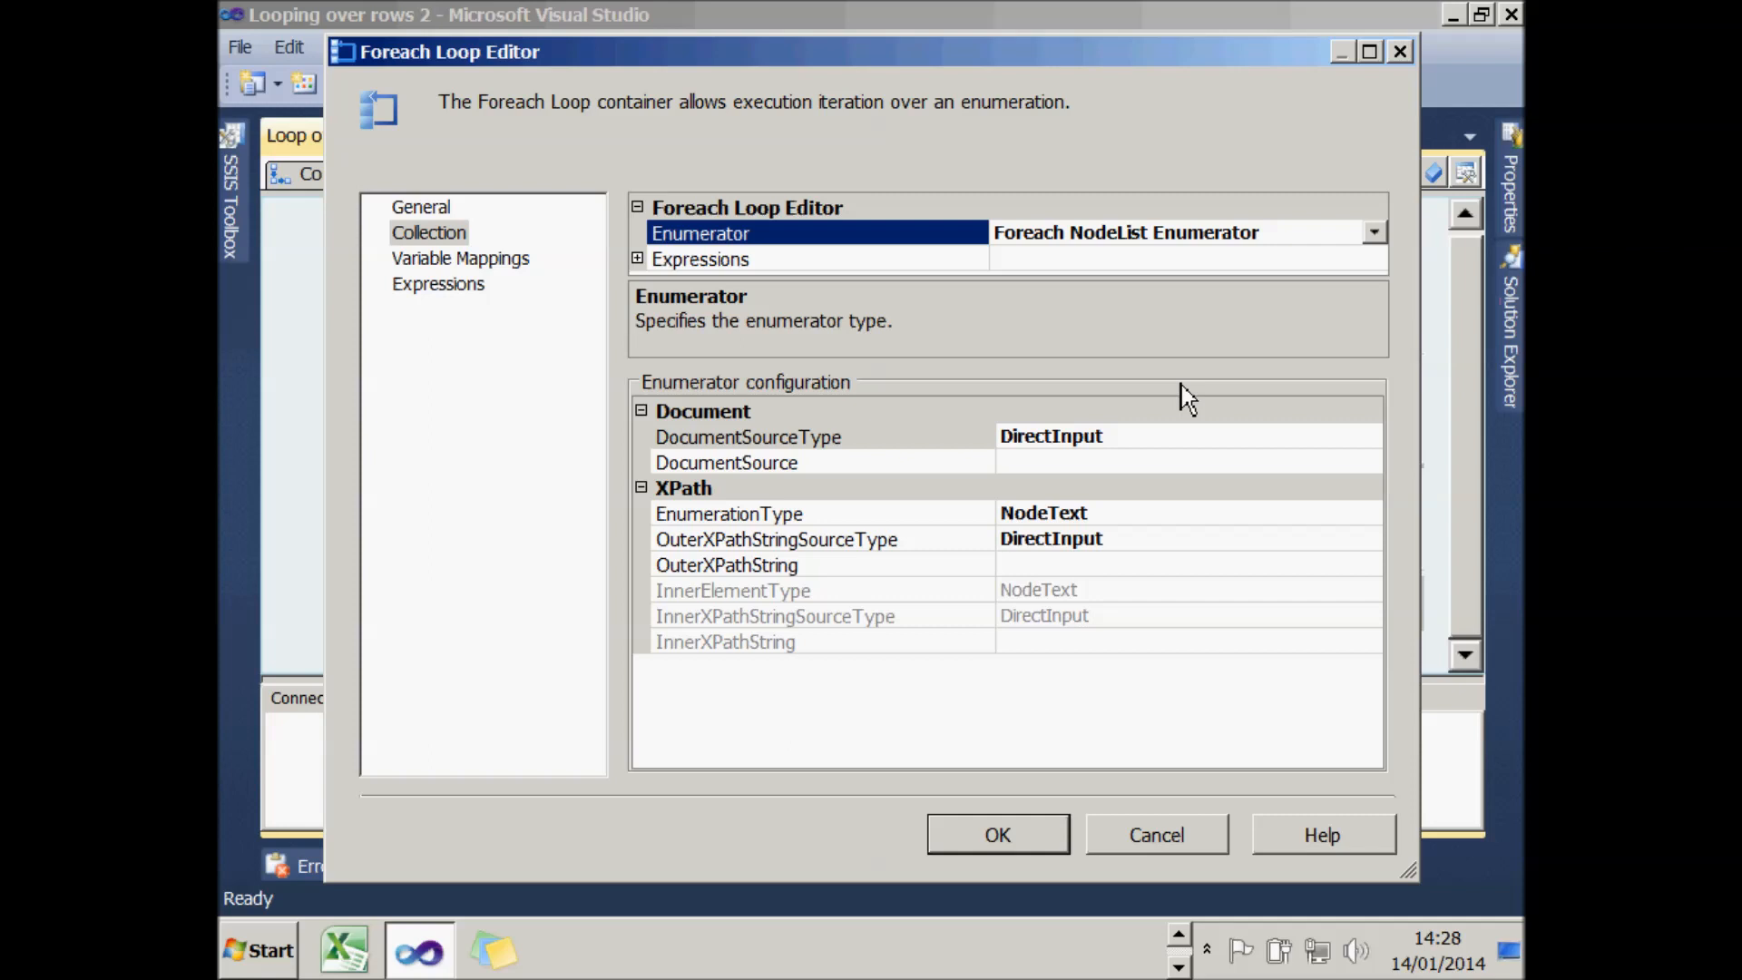
- Set the document source type to FileConnection and create a connection to the existing file C:\ajb files\Tidied sitemap.xml as the source
click(1174, 438)
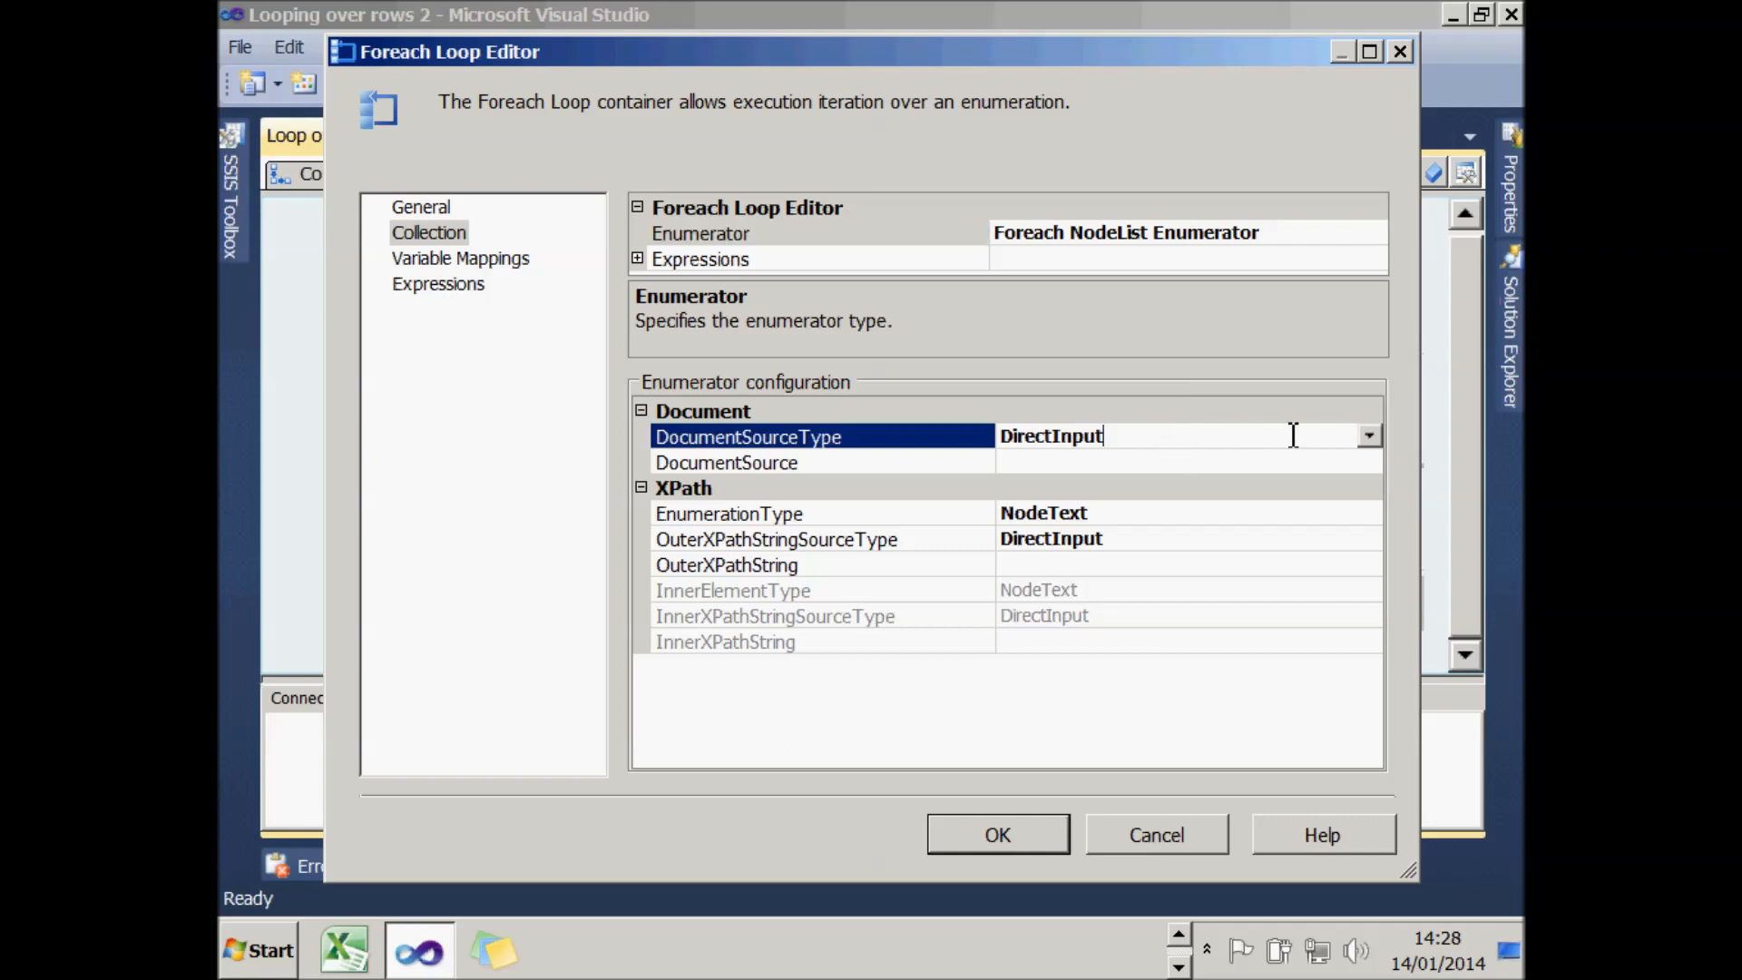
click(1371, 438)
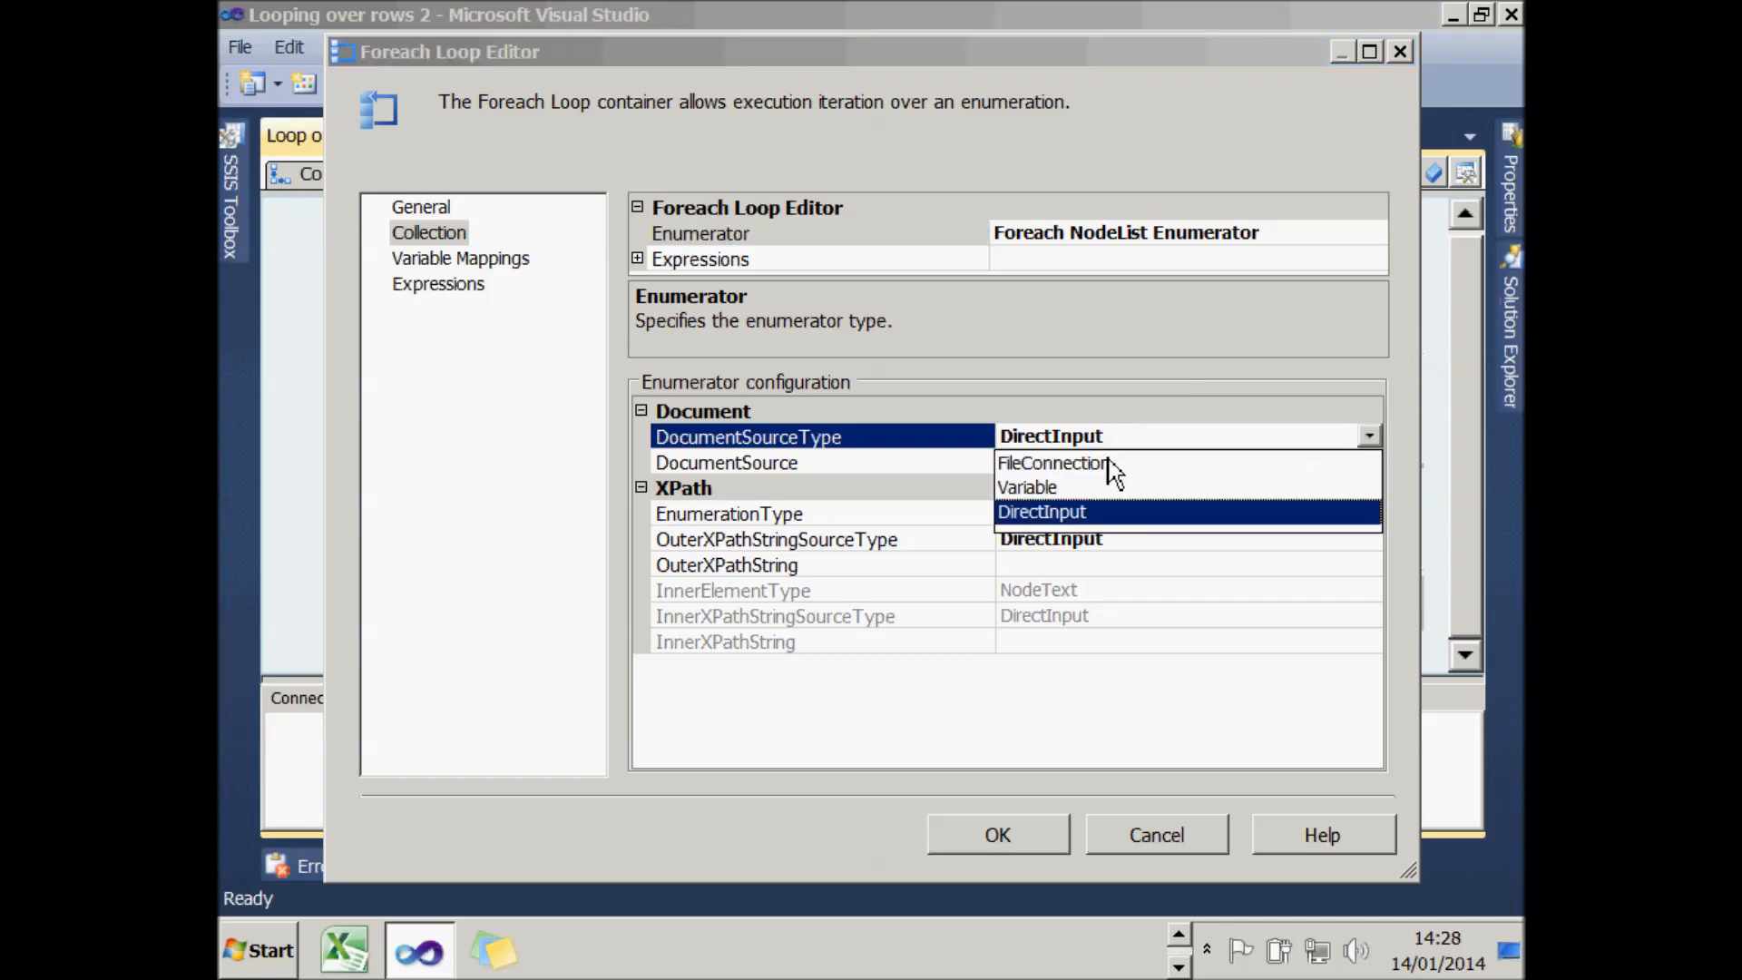
click(1110, 464)
click(1112, 465)
click(1370, 462)
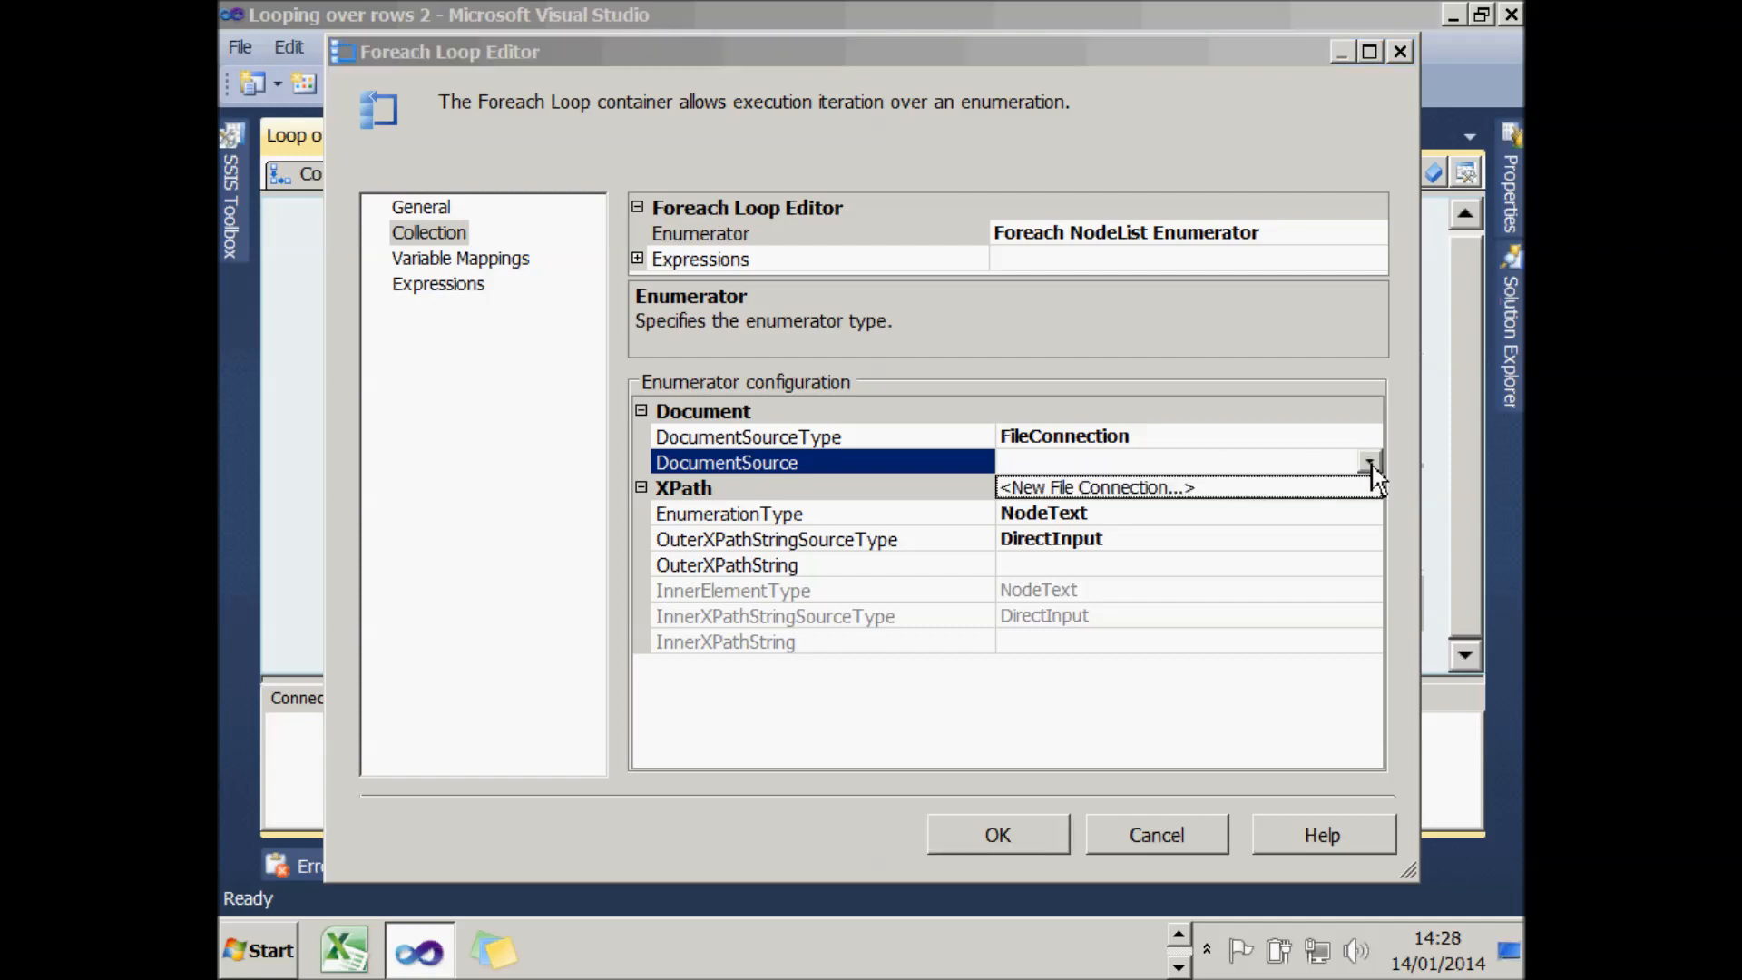
click(1127, 491)
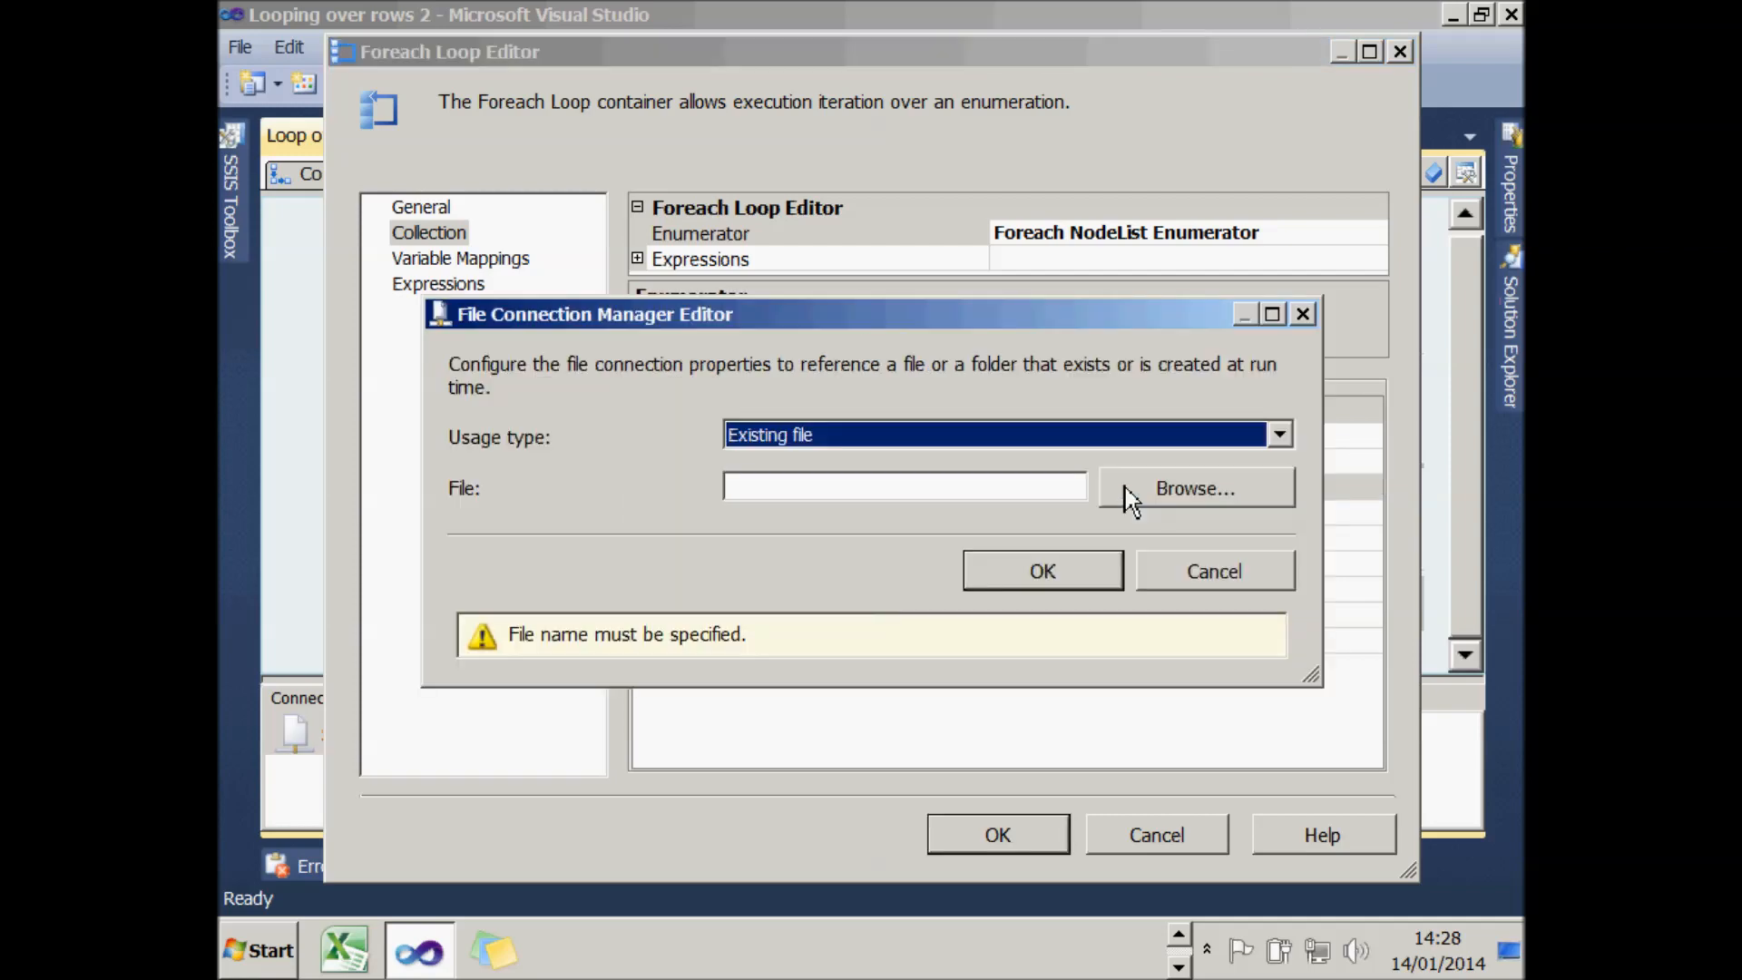
click(1127, 488)
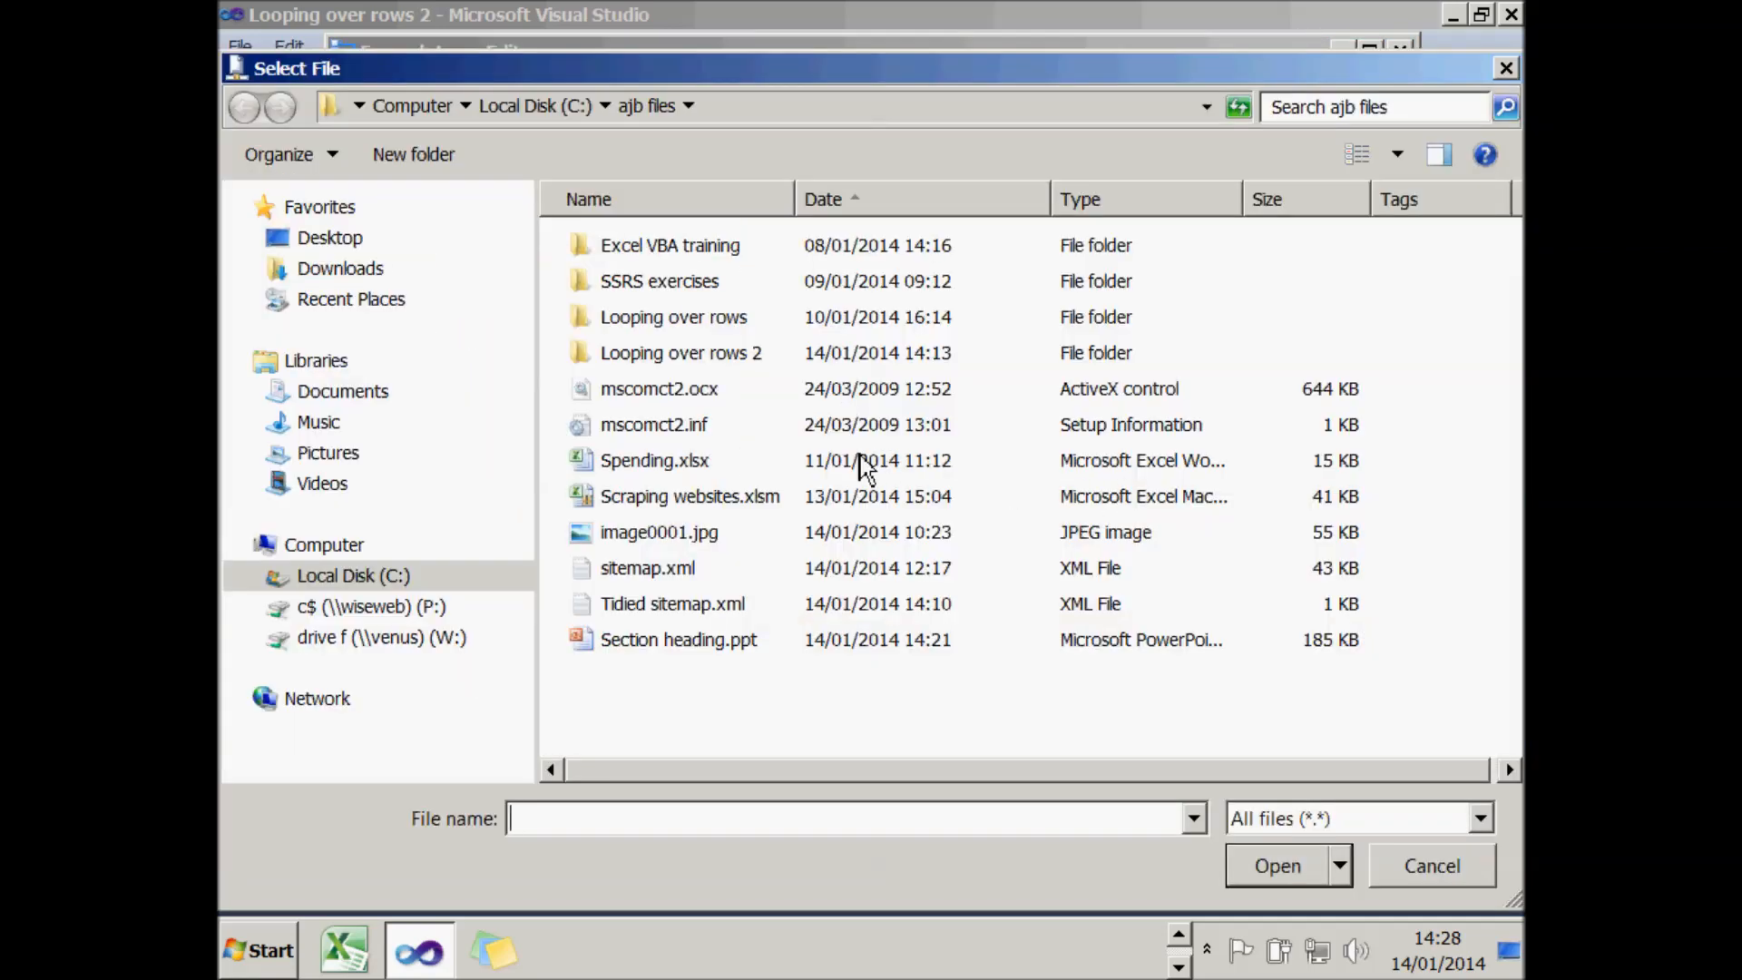
click(699, 601)
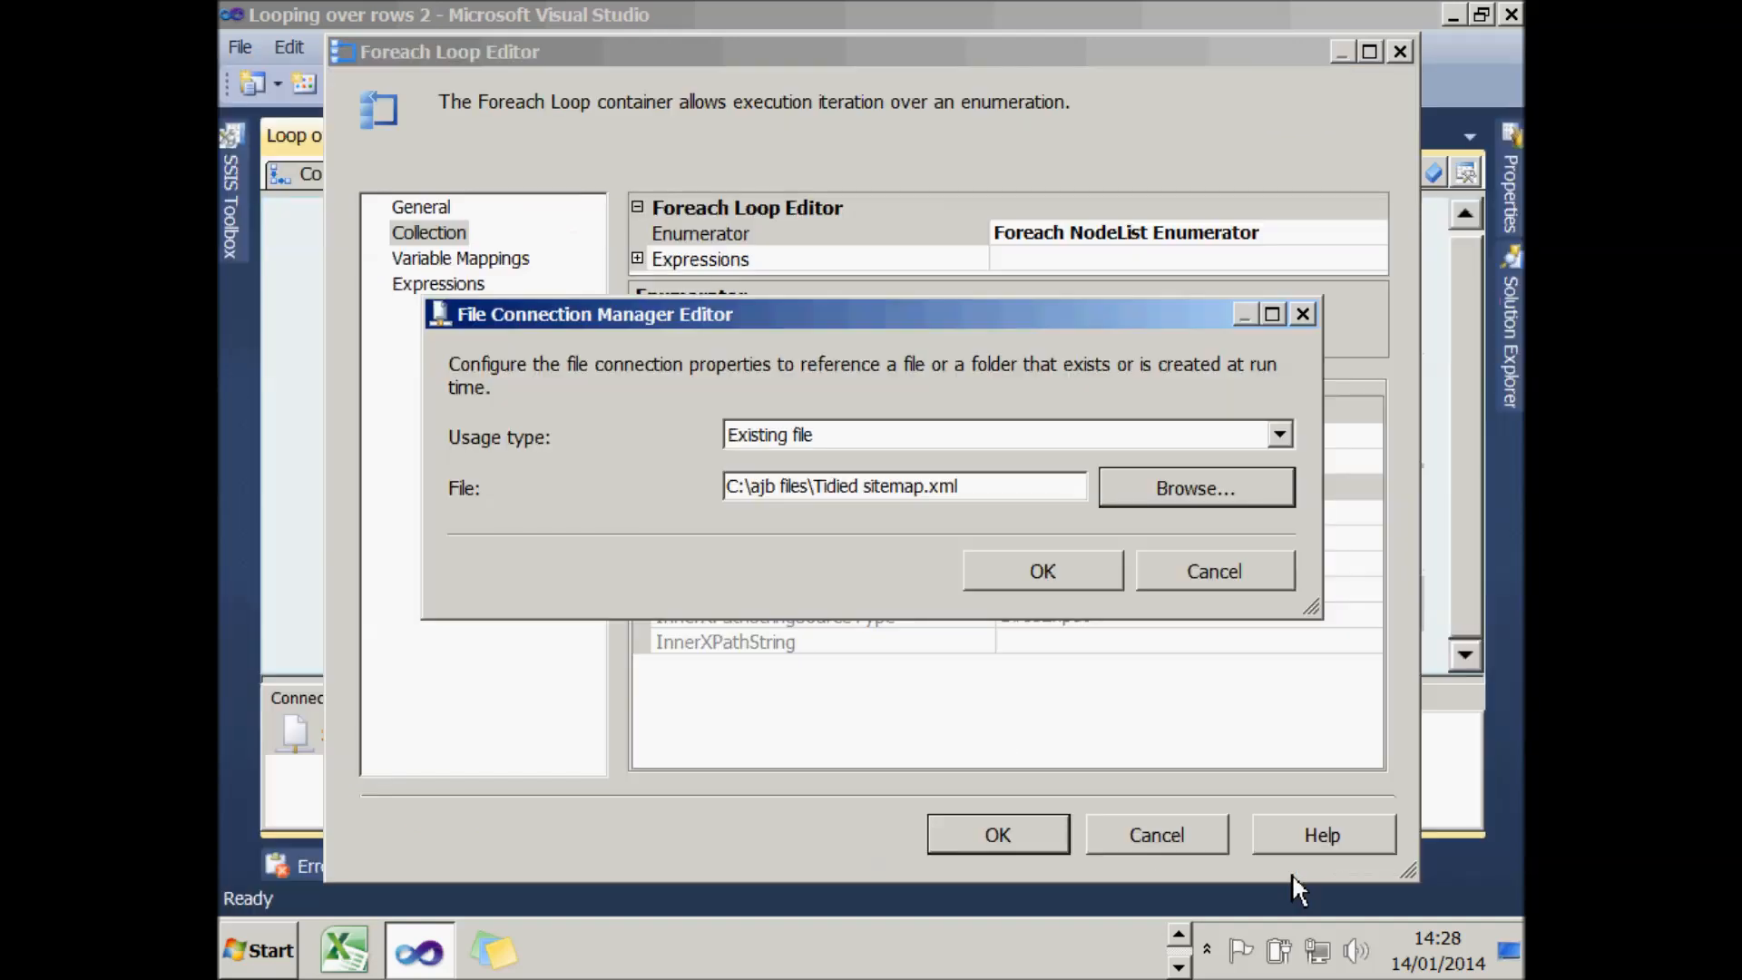
click(1281, 871)
click(1043, 576)
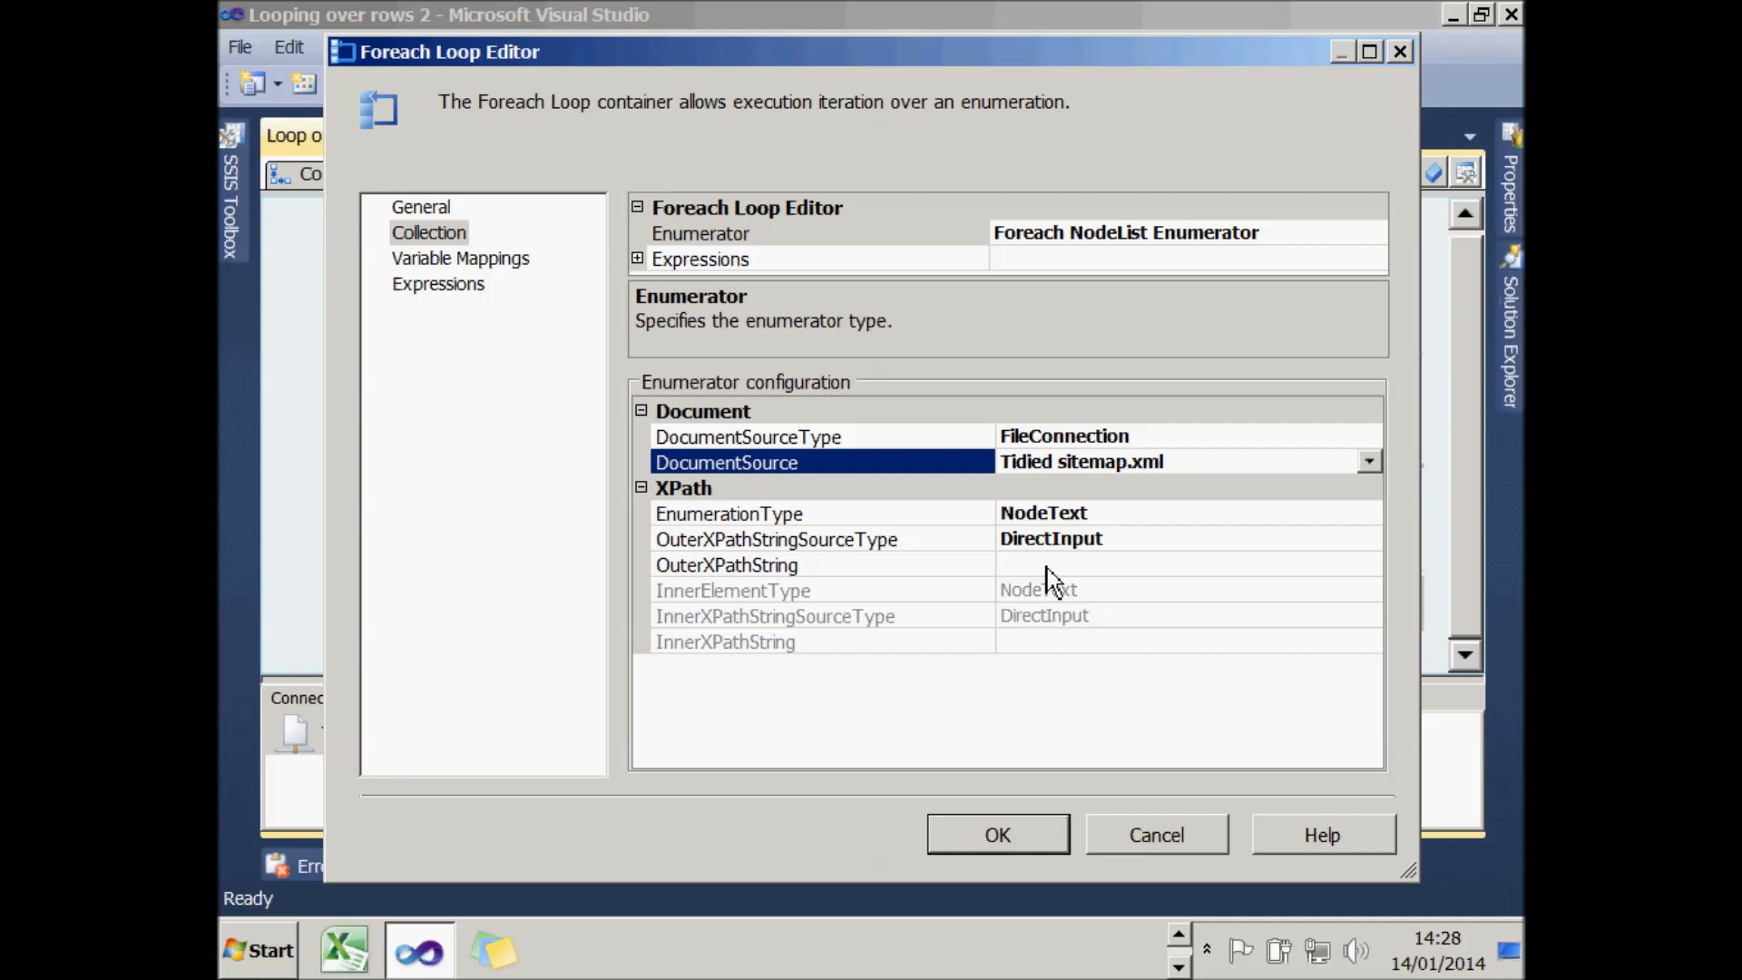
- Set the enumerator's OuterXPathString to /urlset/url/loc
click(1047, 568)
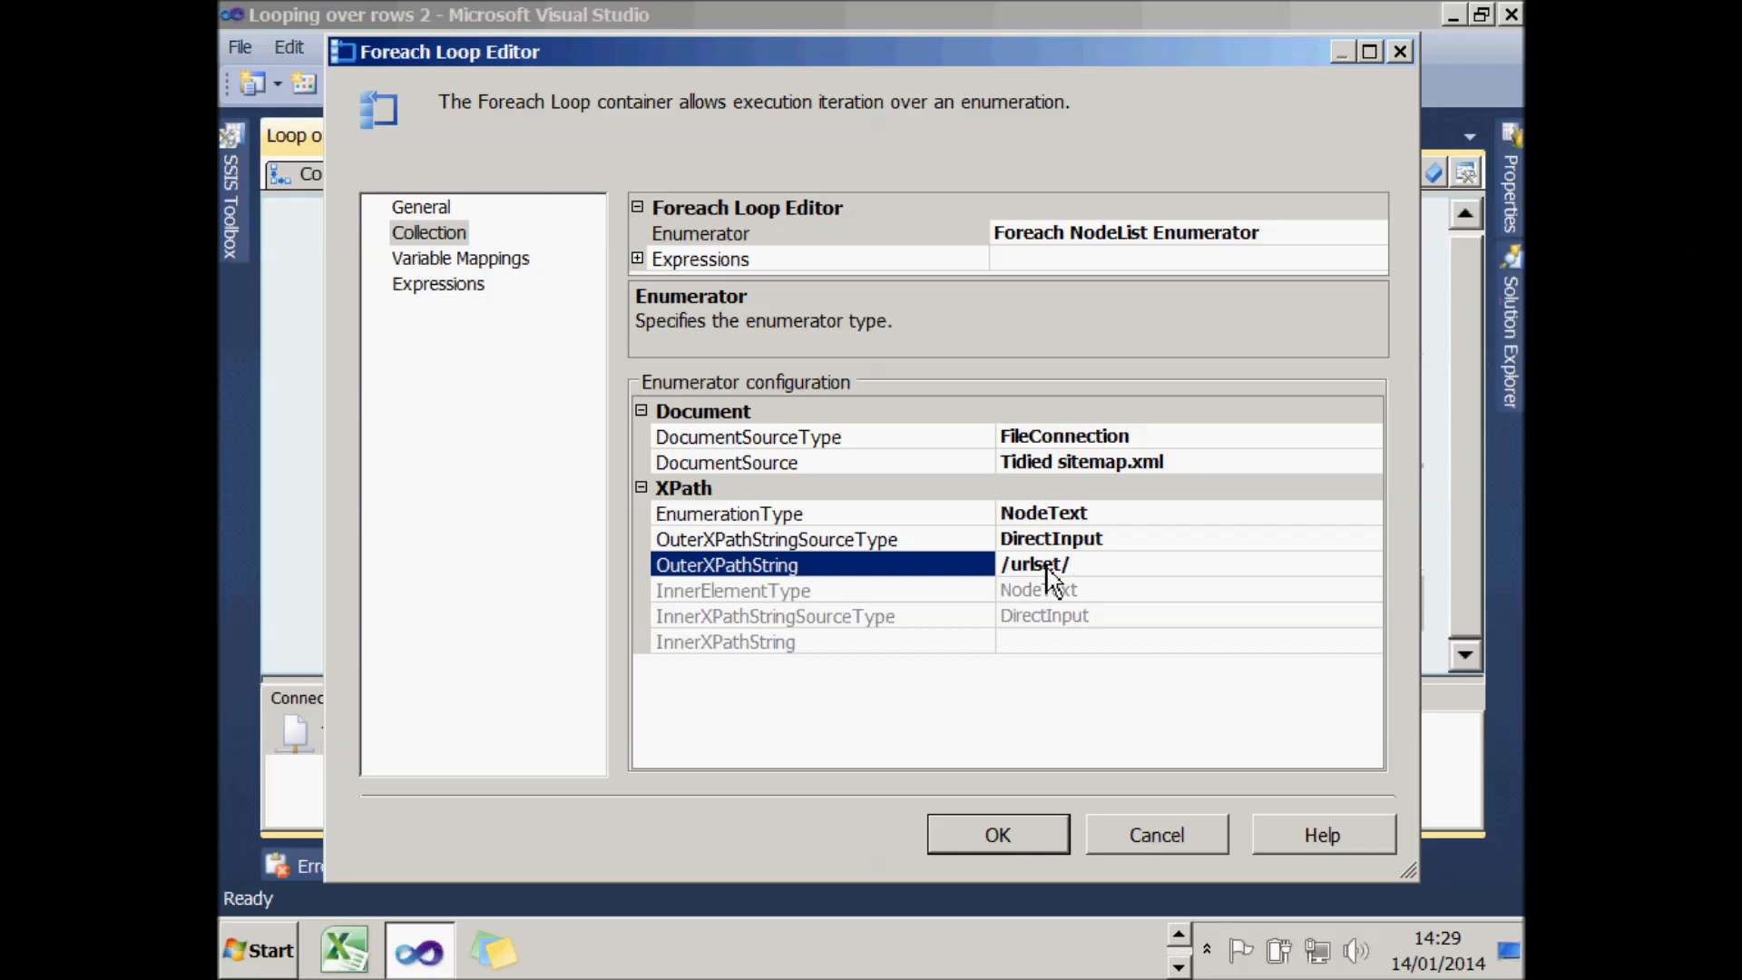
text(rl/loc)
click(1125, 623)
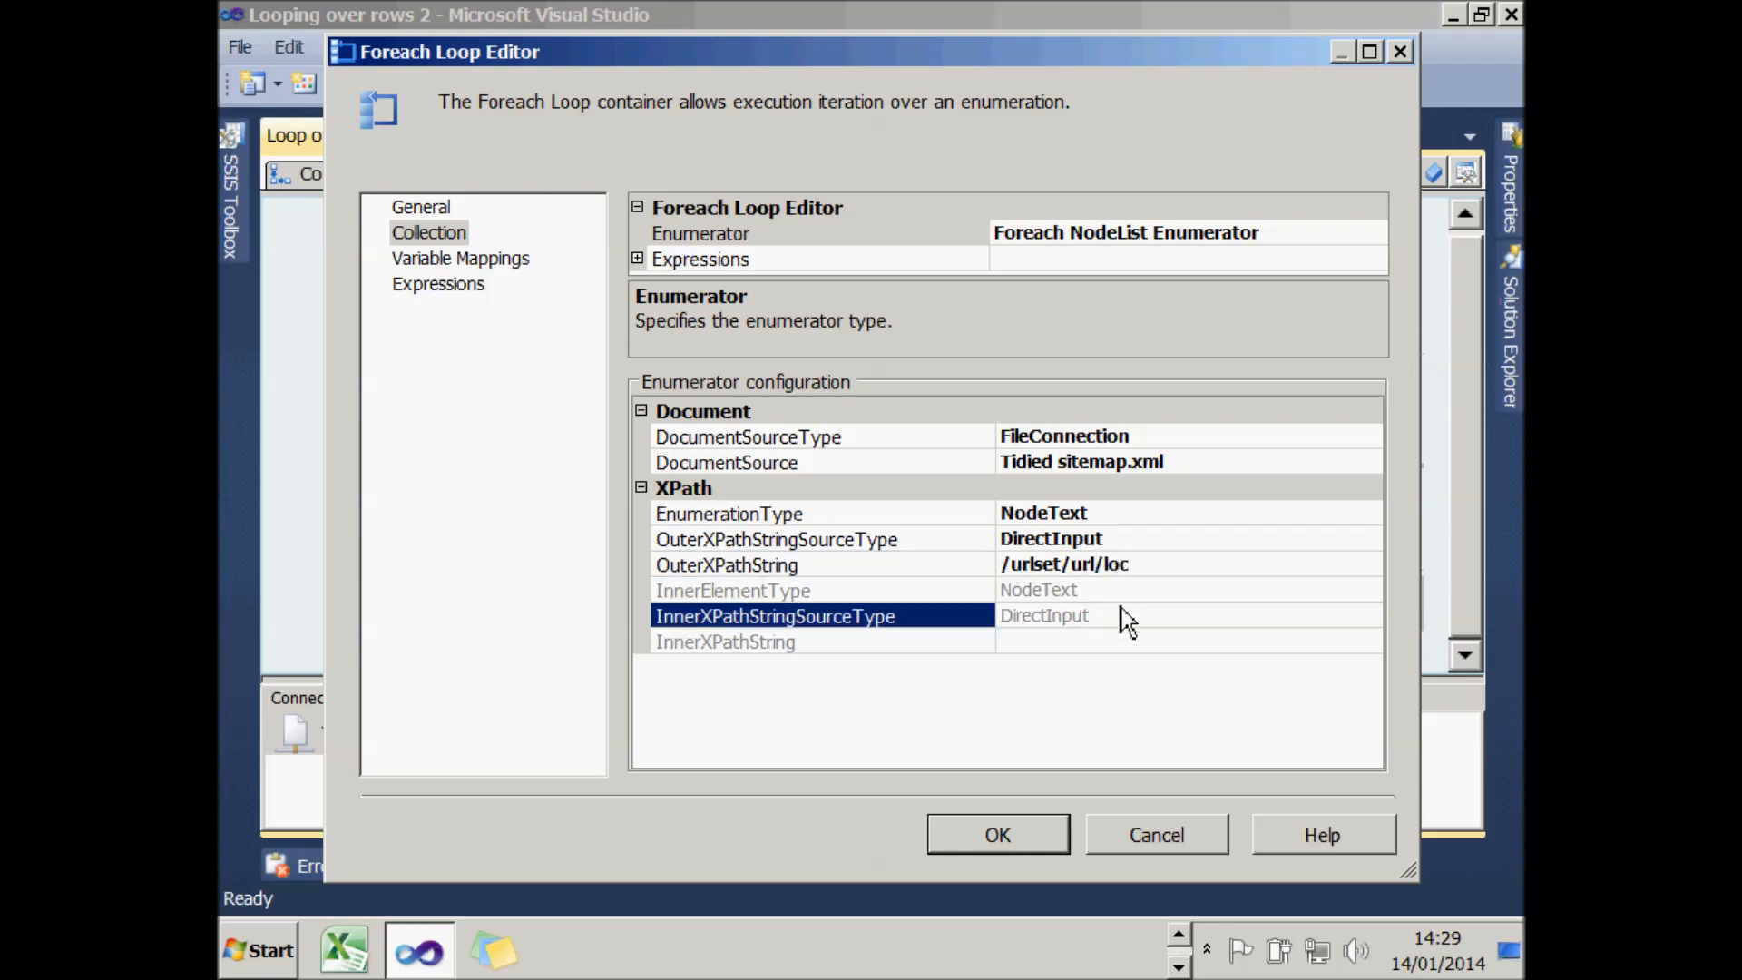
- Map the loop's collection value to a new String variable named NodeName in the User namespace
click(495, 263)
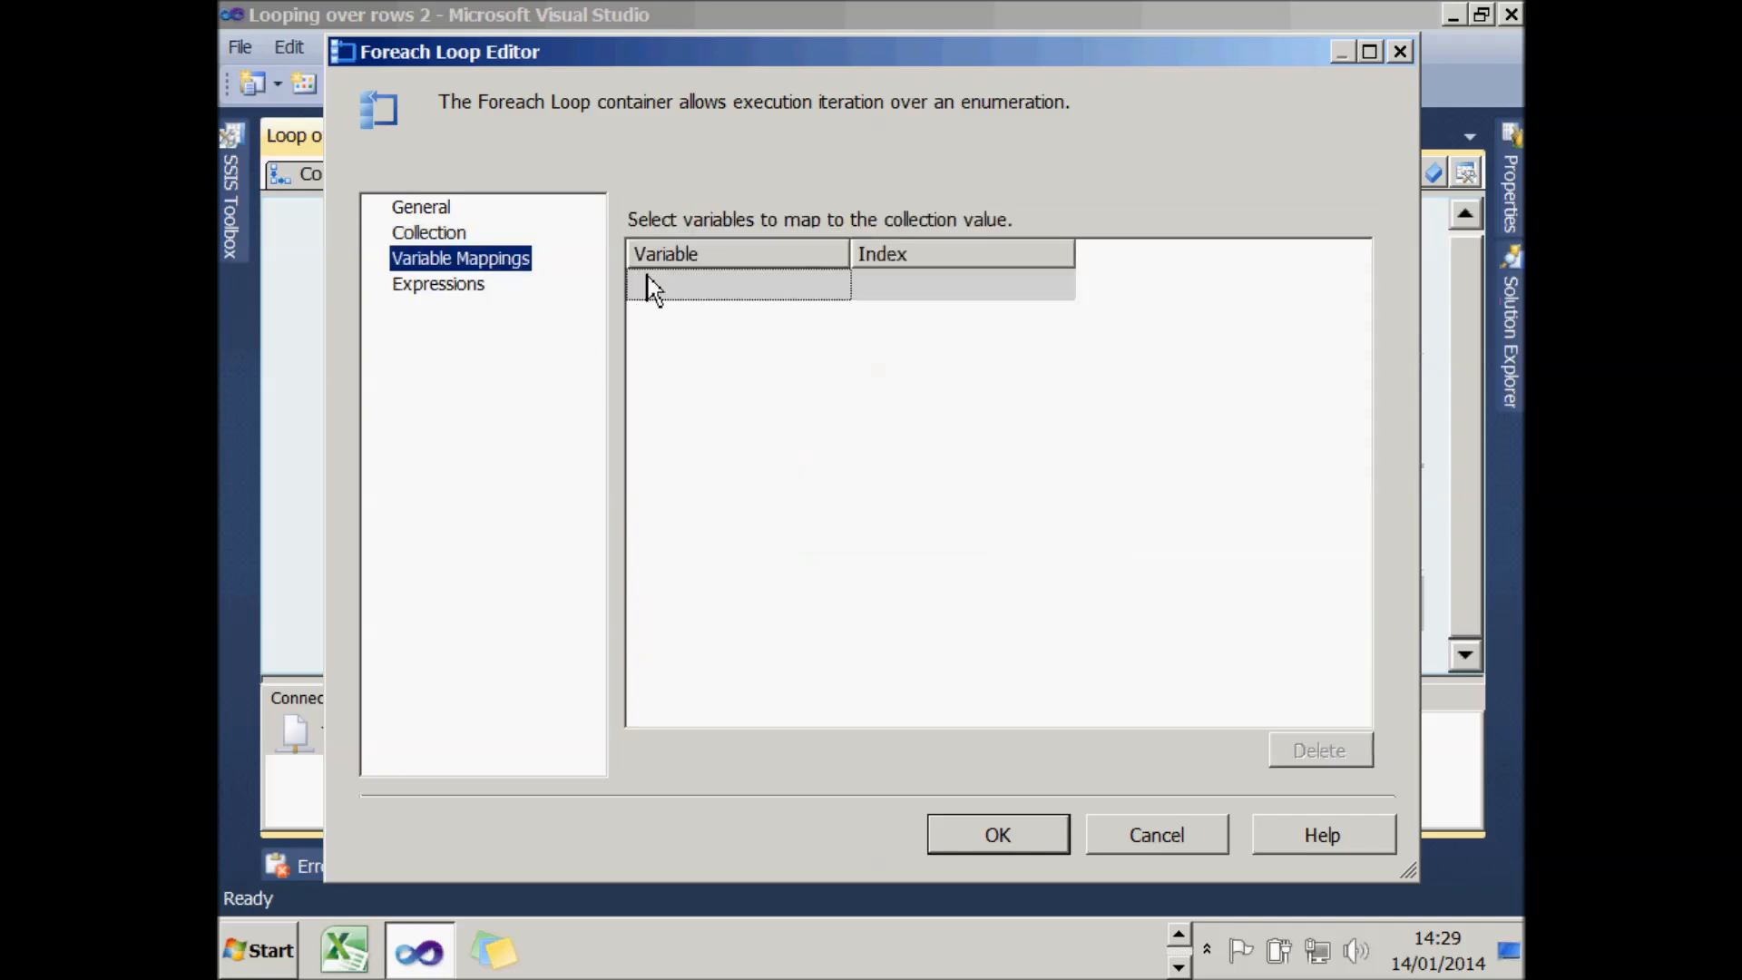
click(827, 298)
click(830, 286)
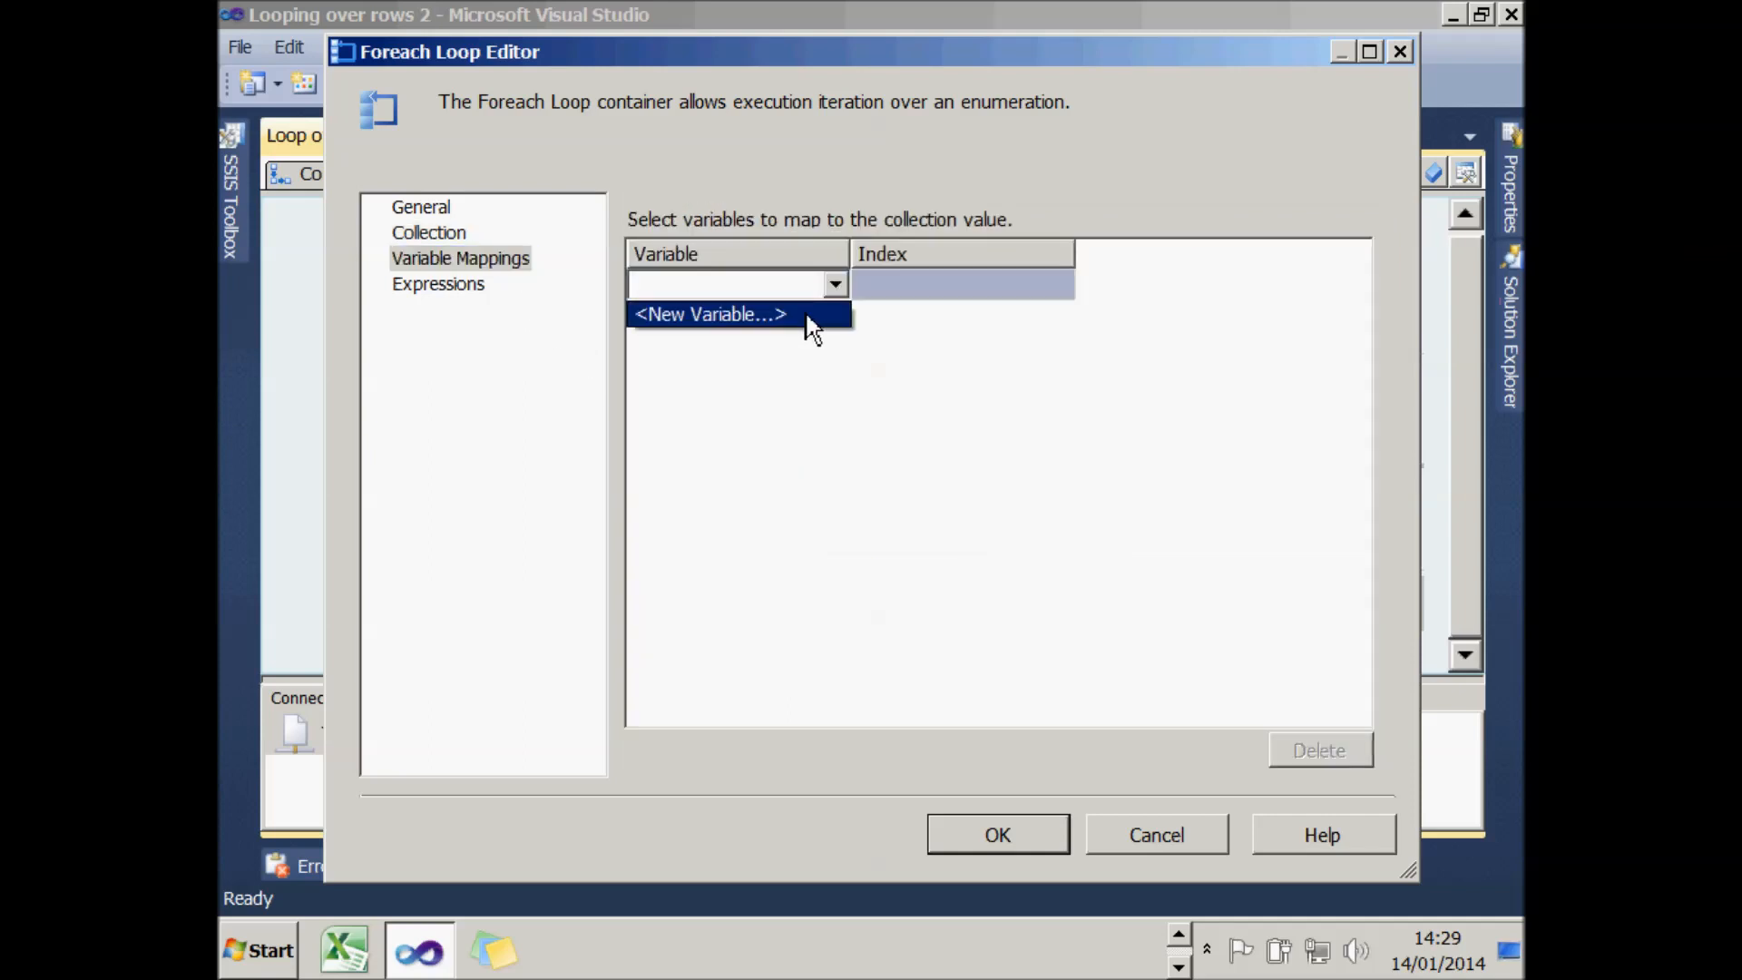
click(805, 318)
double_click(884, 399)
text(NodeName)
key(Tab)
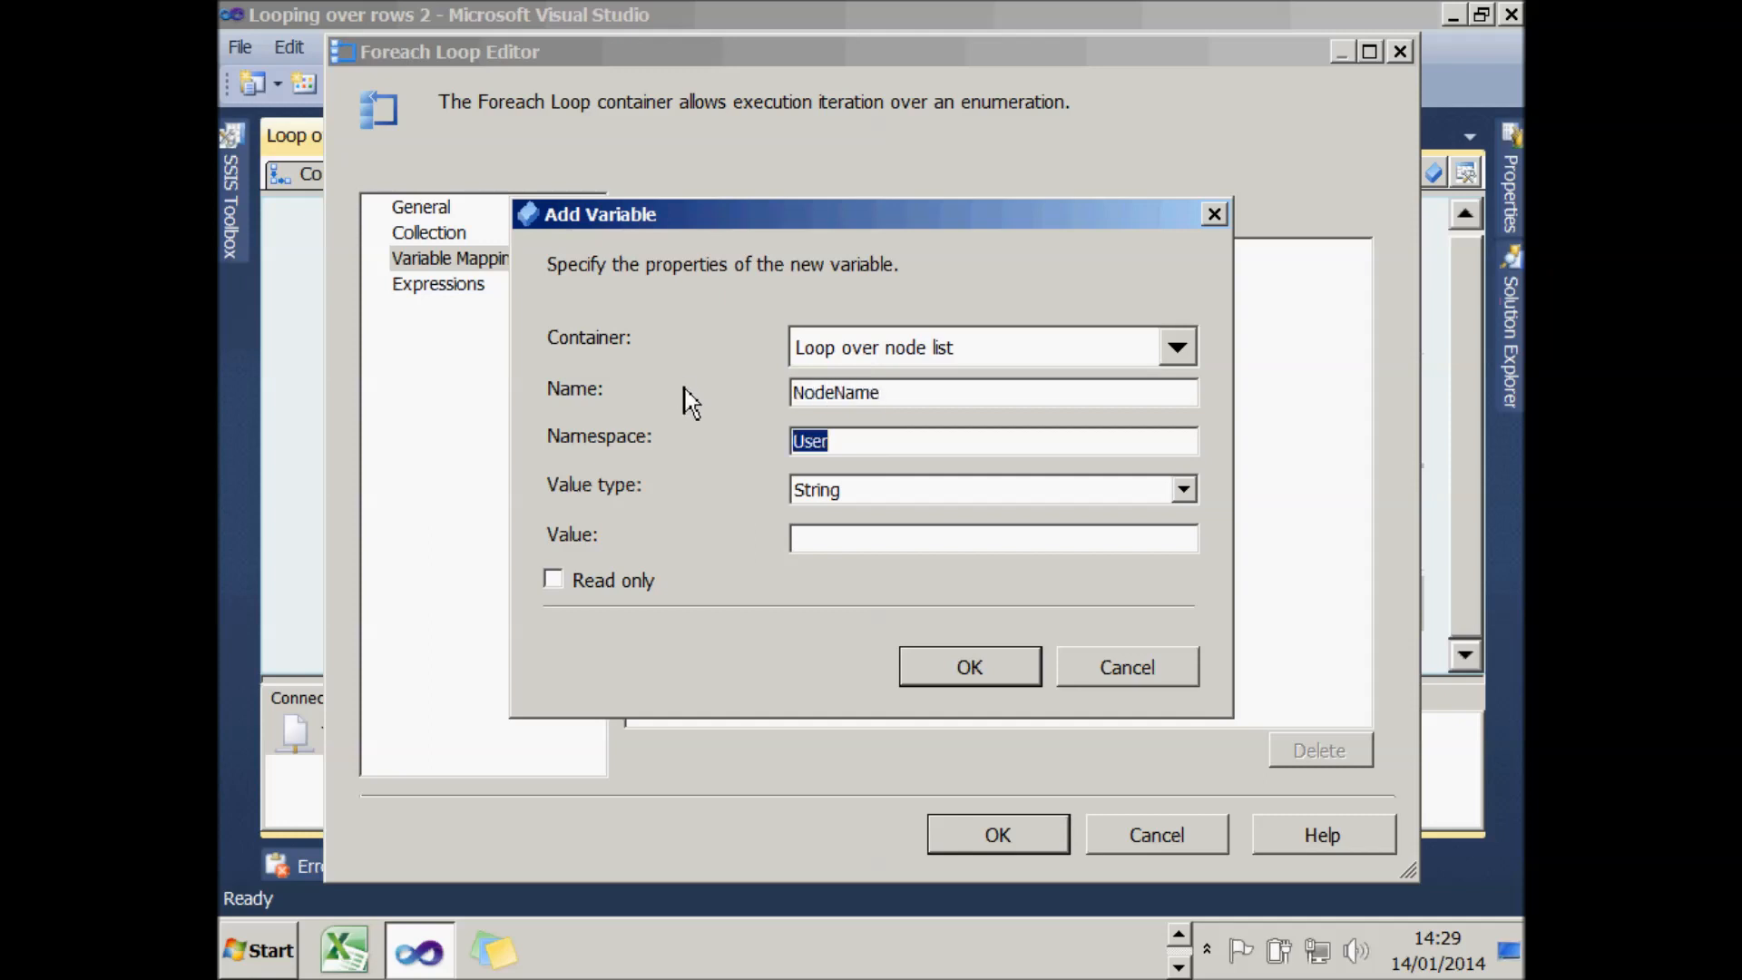
click(962, 663)
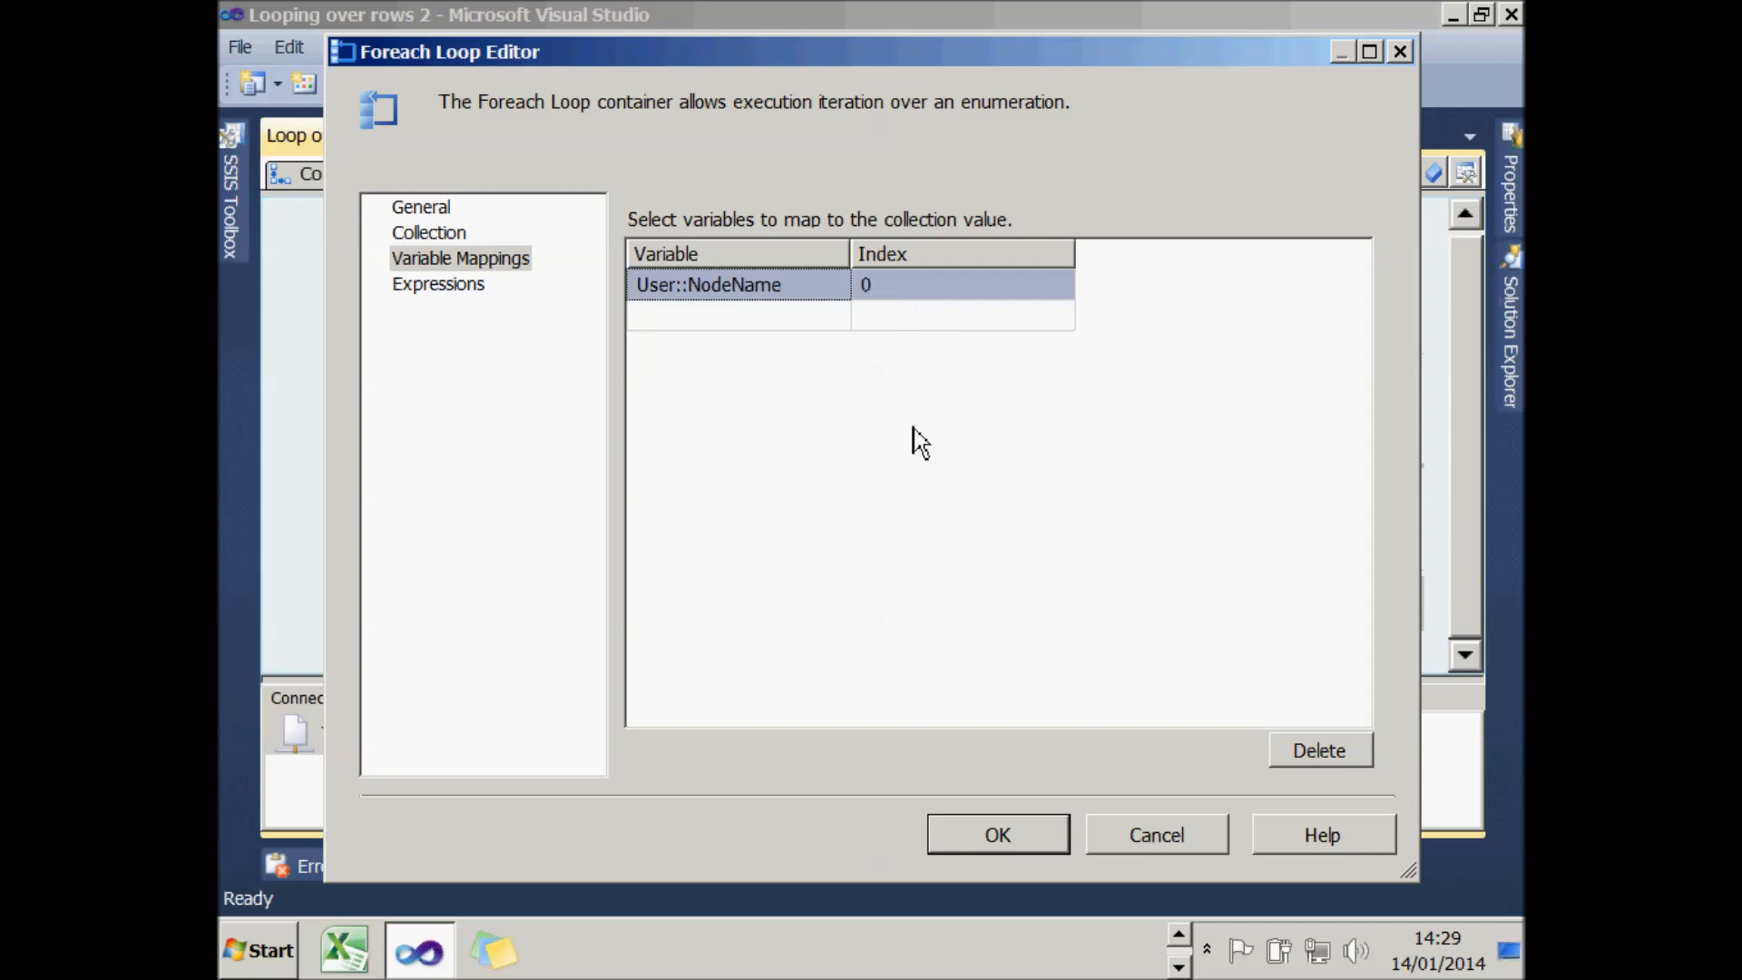
- Accept the loop settings and add a Script Task named Write out node to text file inside the Loop over nodes container
click(1042, 850)
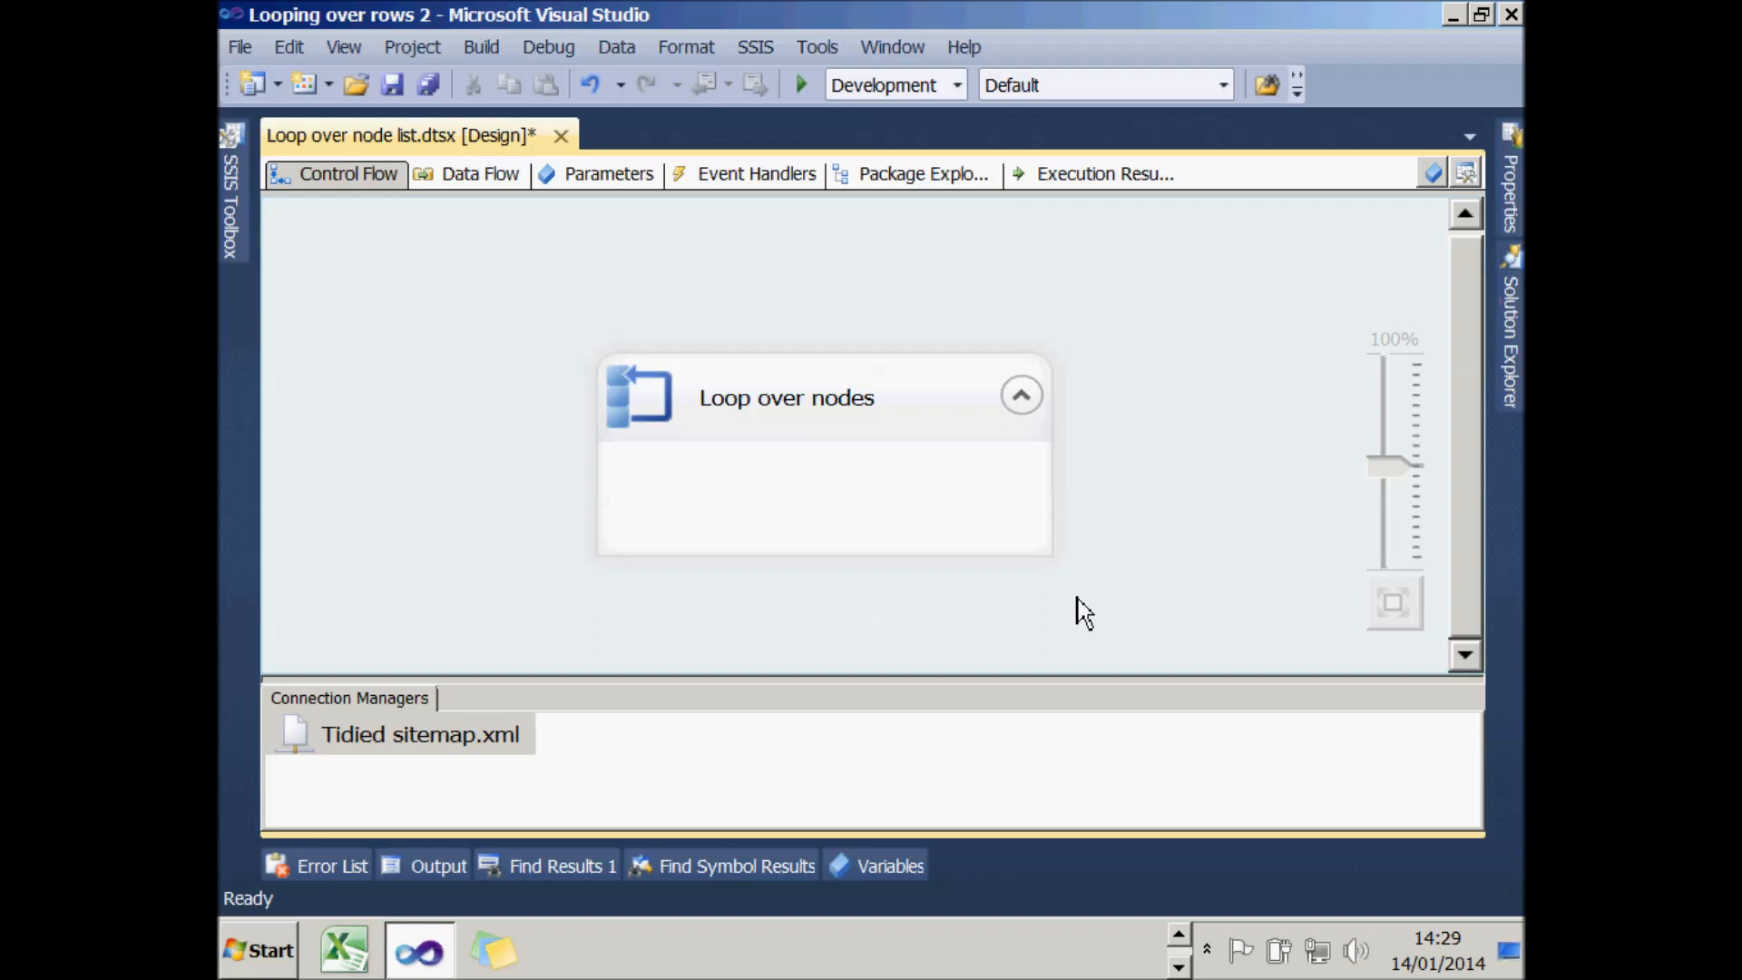
mouse_move(229, 216)
click(328, 374)
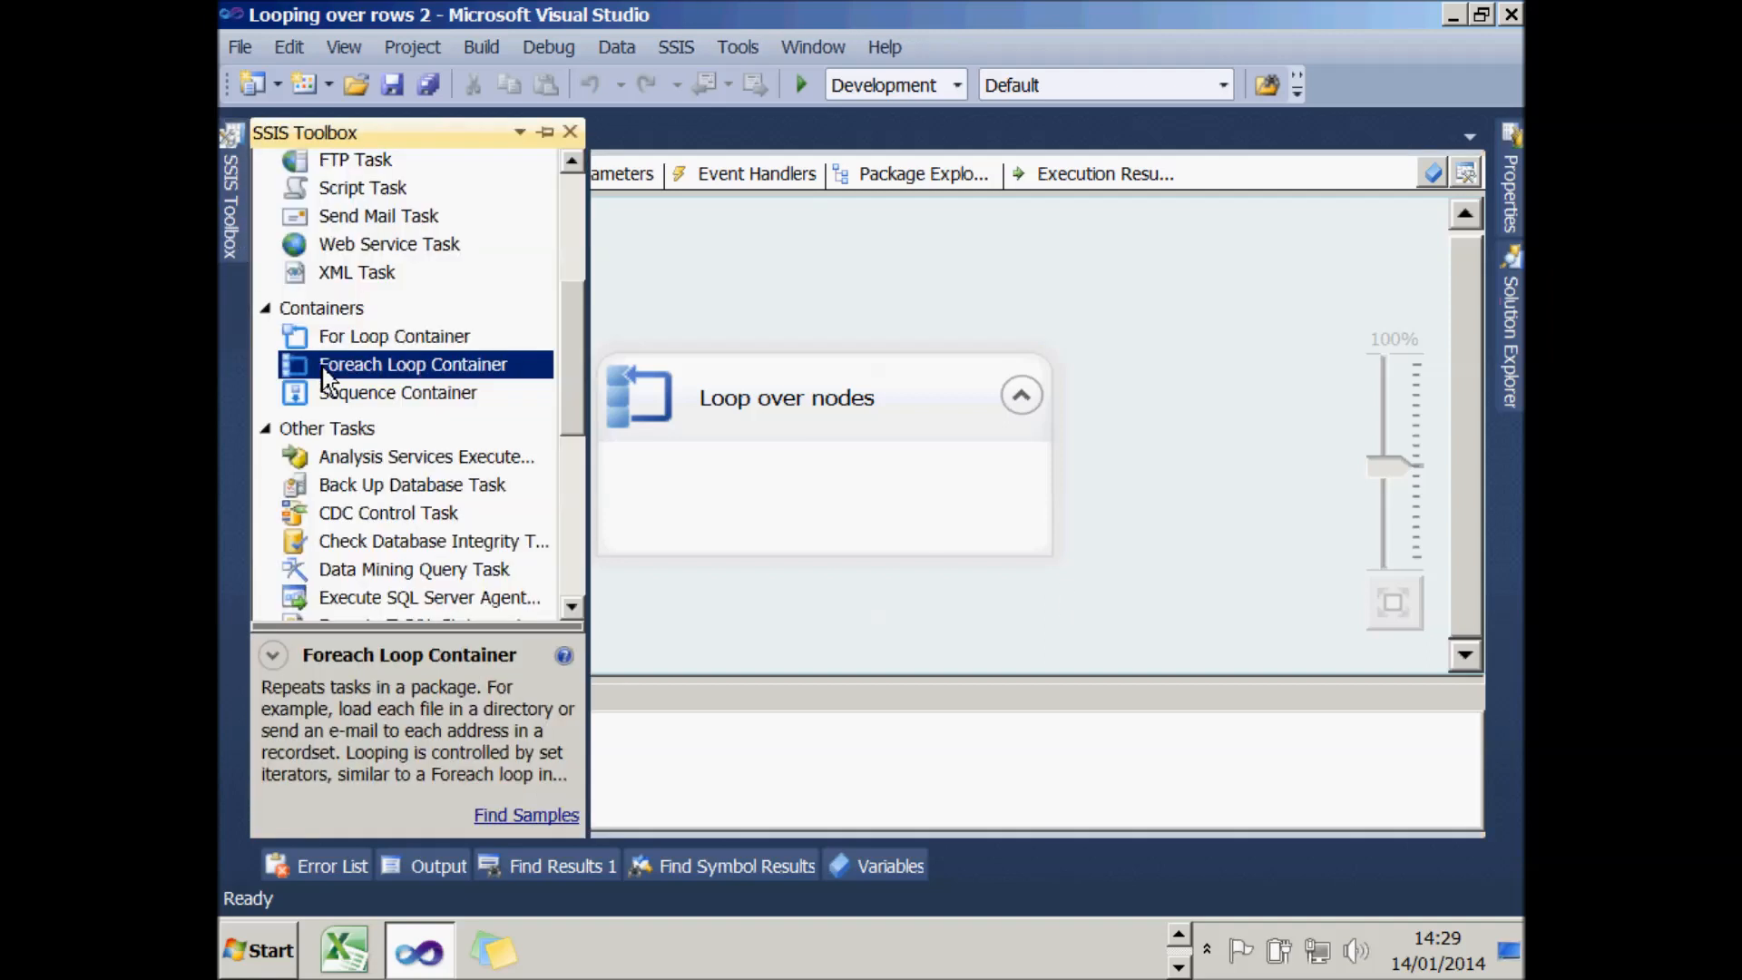
drag(361, 190, 670, 475)
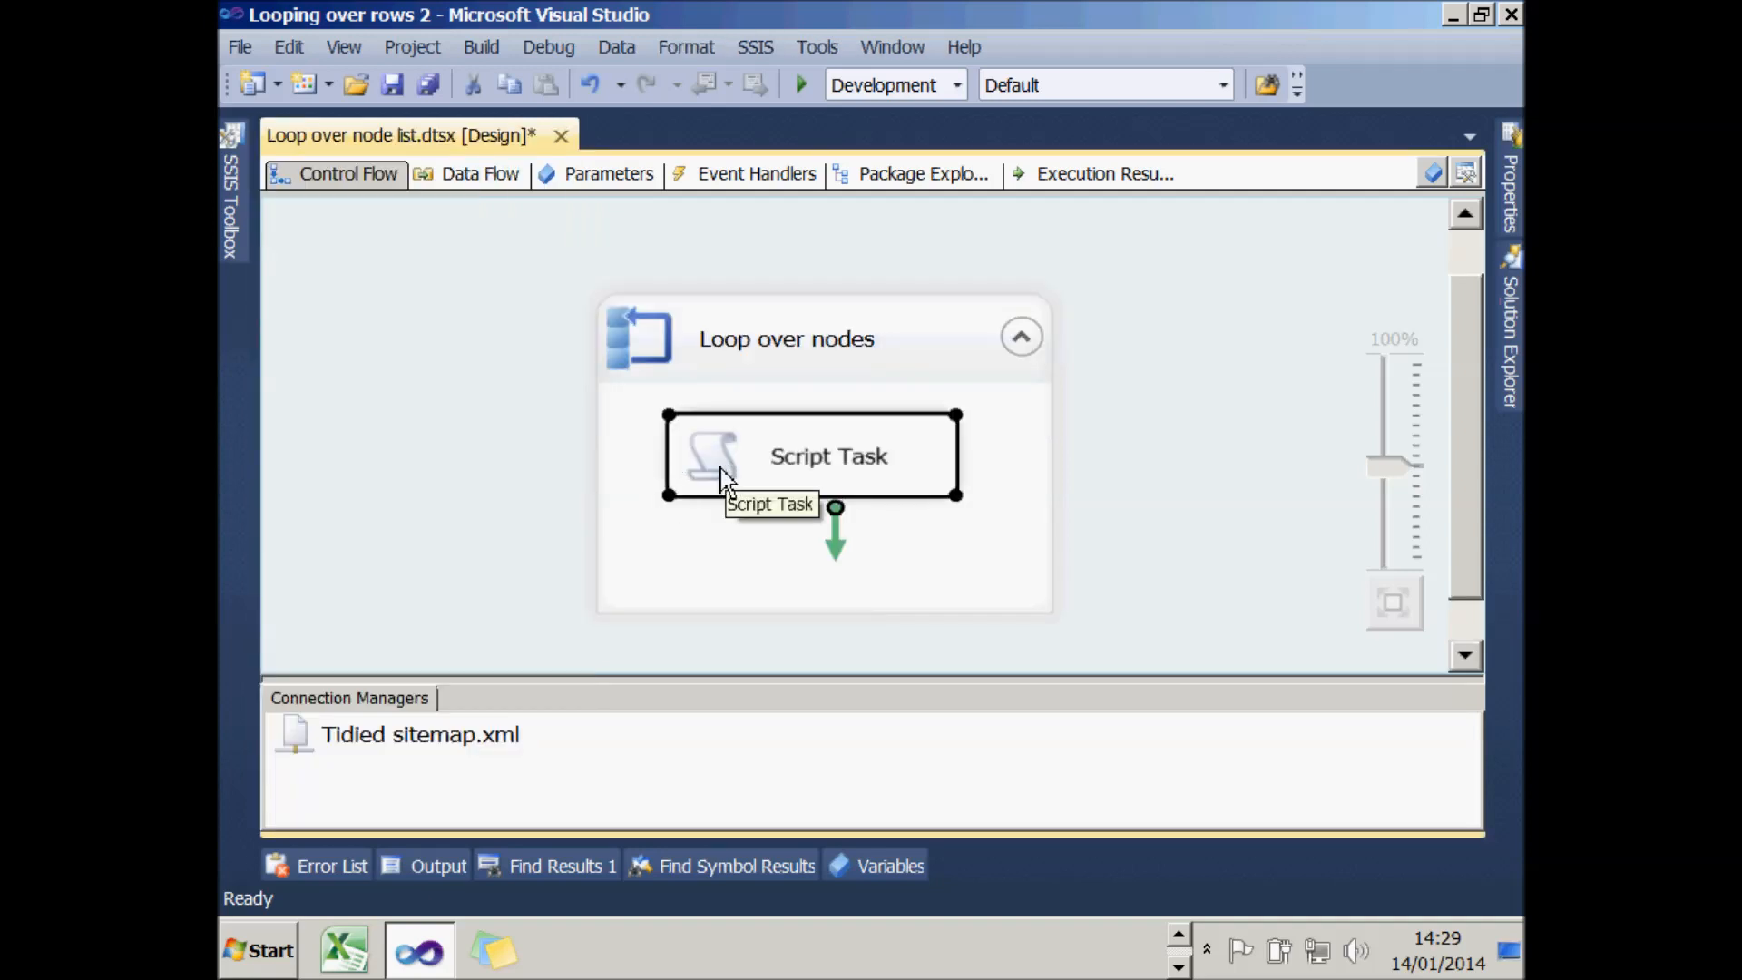
click(782, 468)
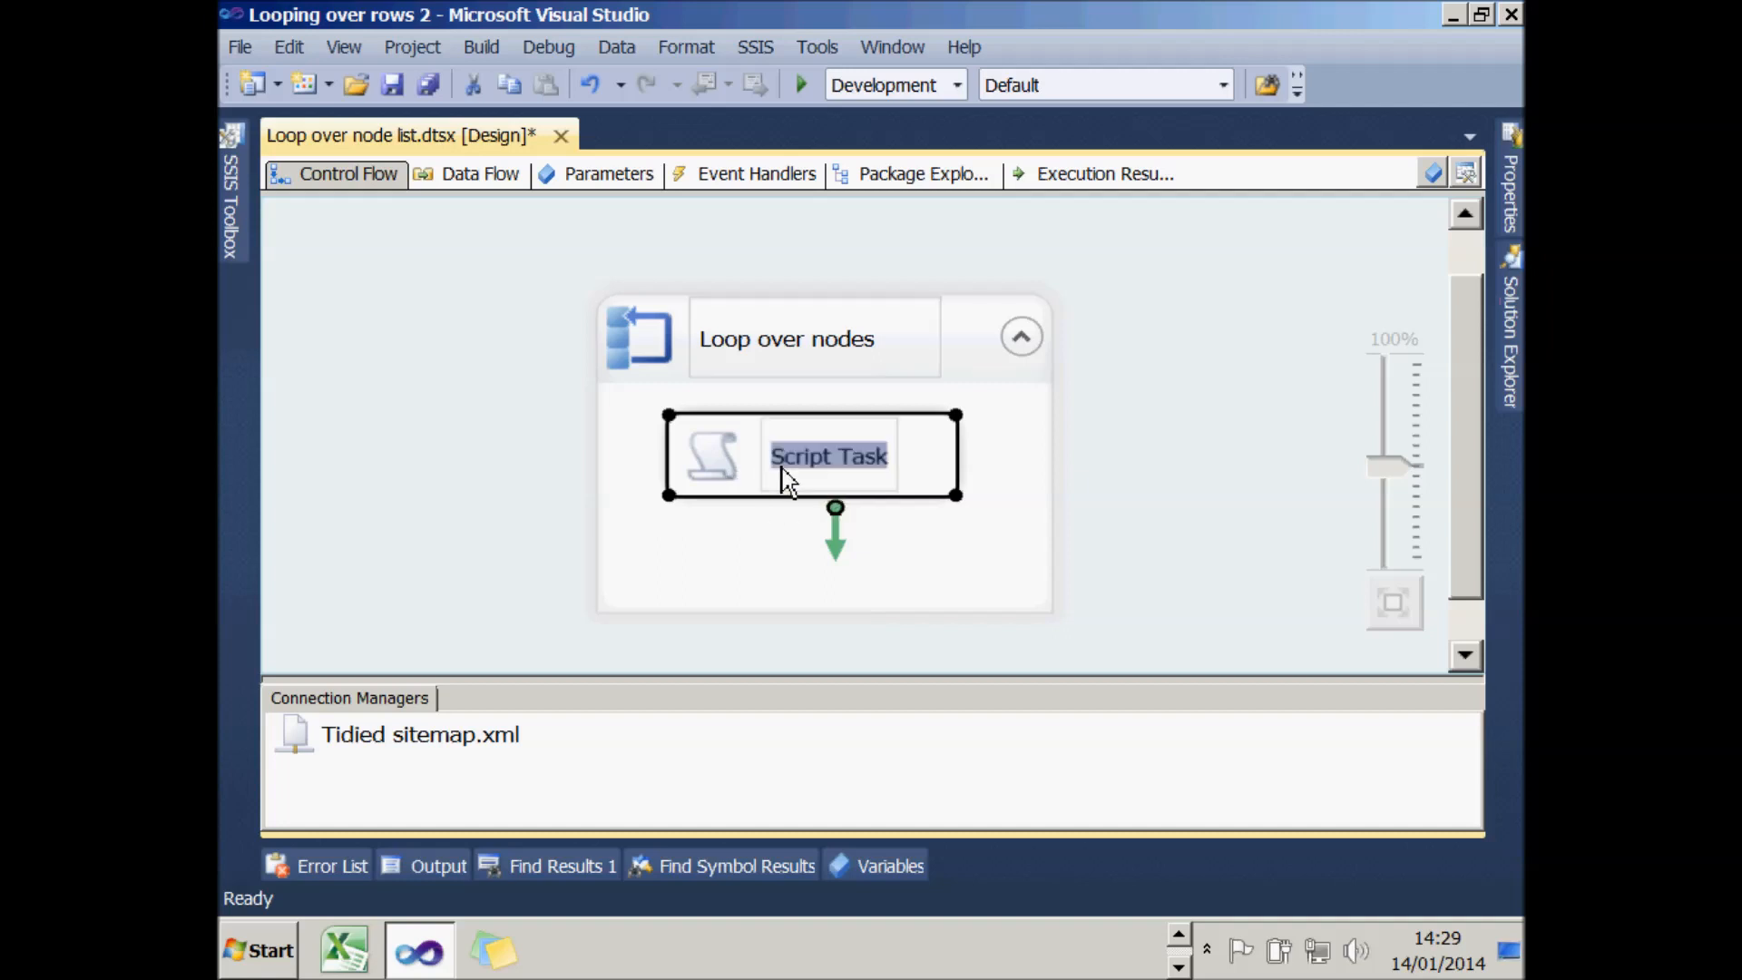
text(Write out node )
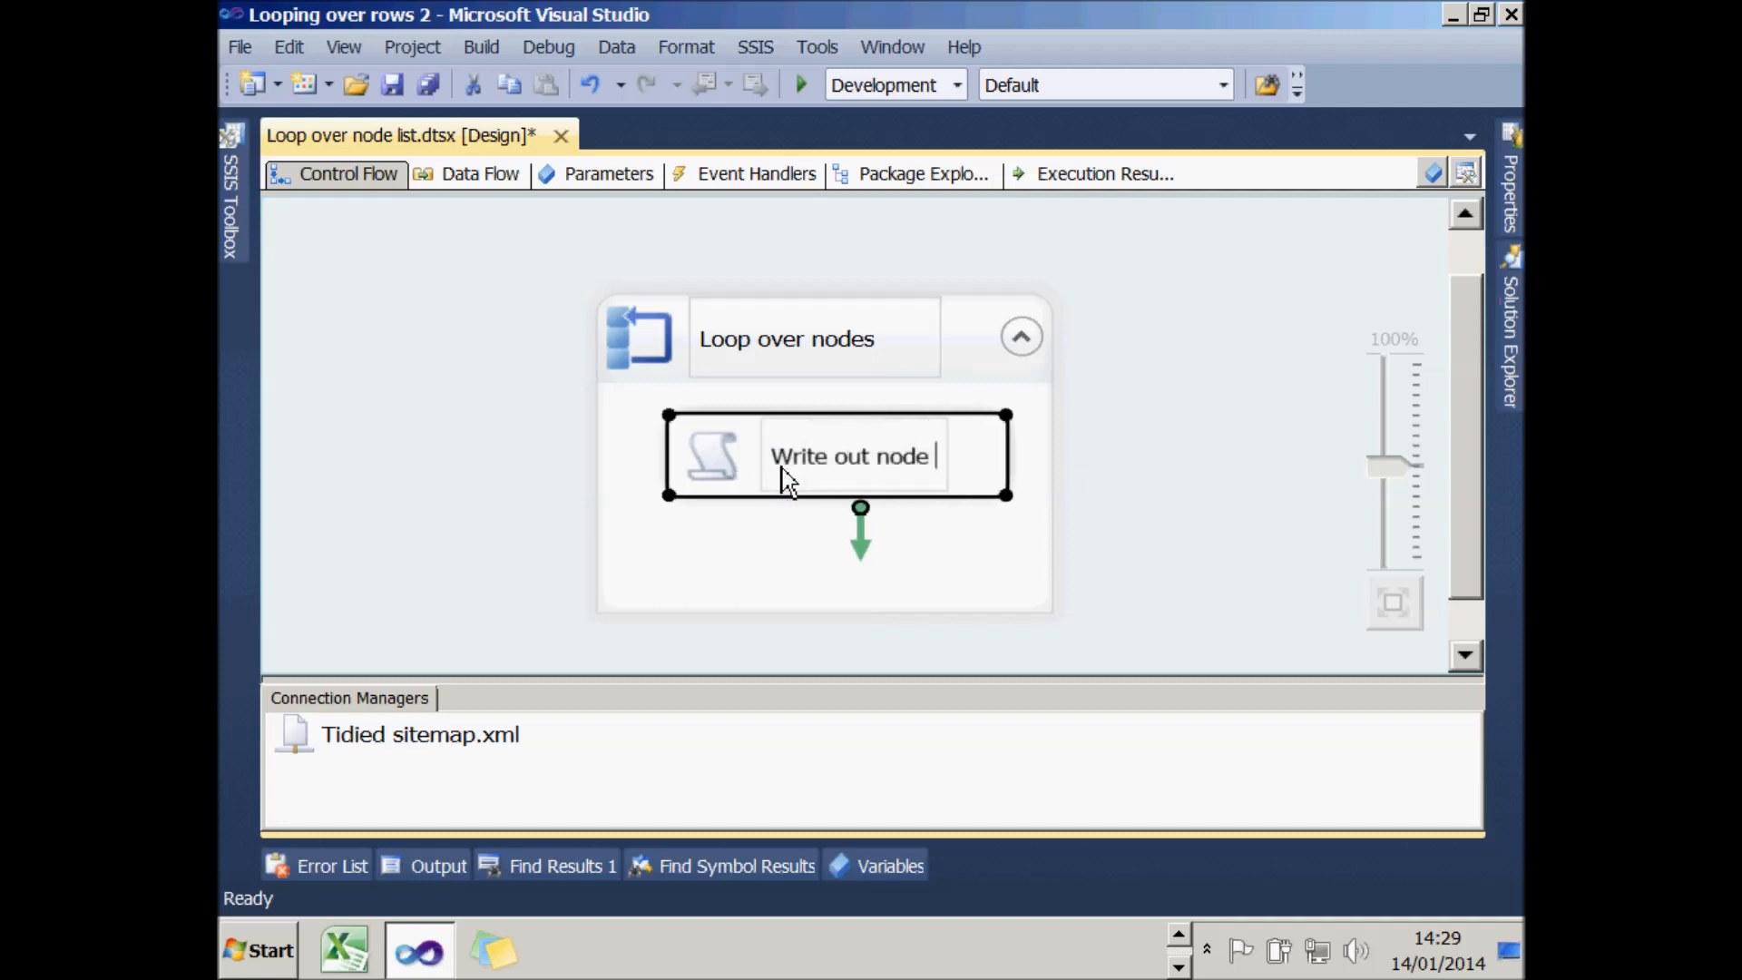
text(to text file)
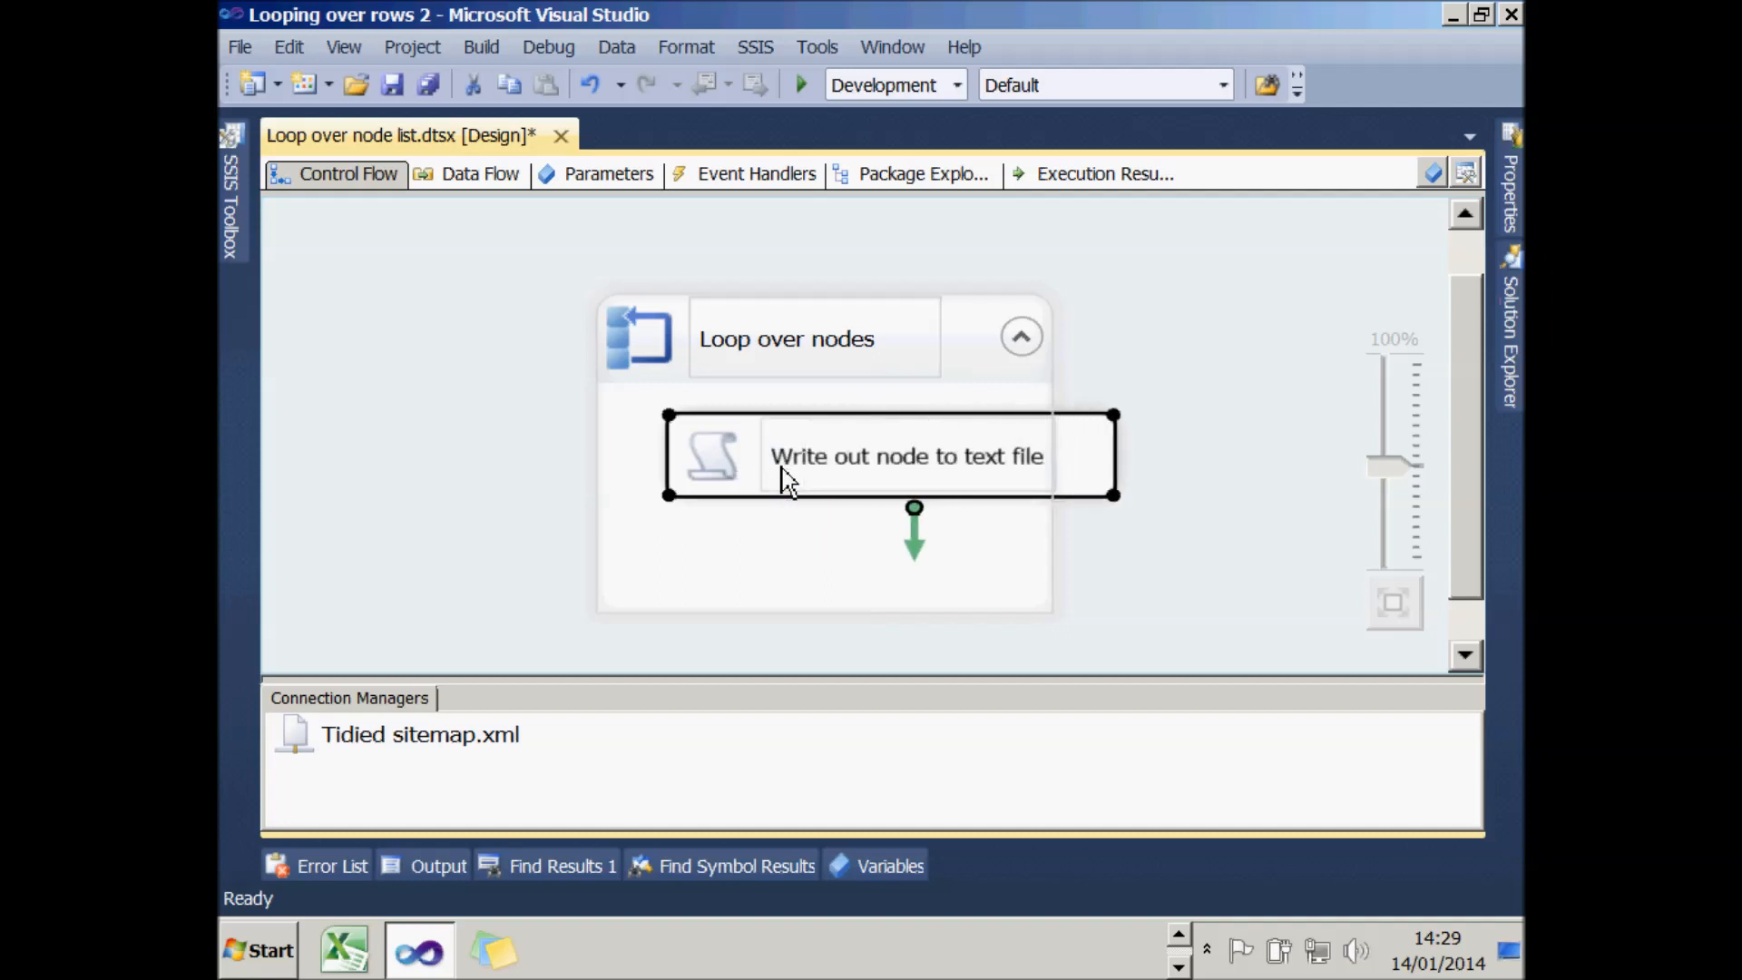
click(746, 504)
drag(731, 490, 692, 504)
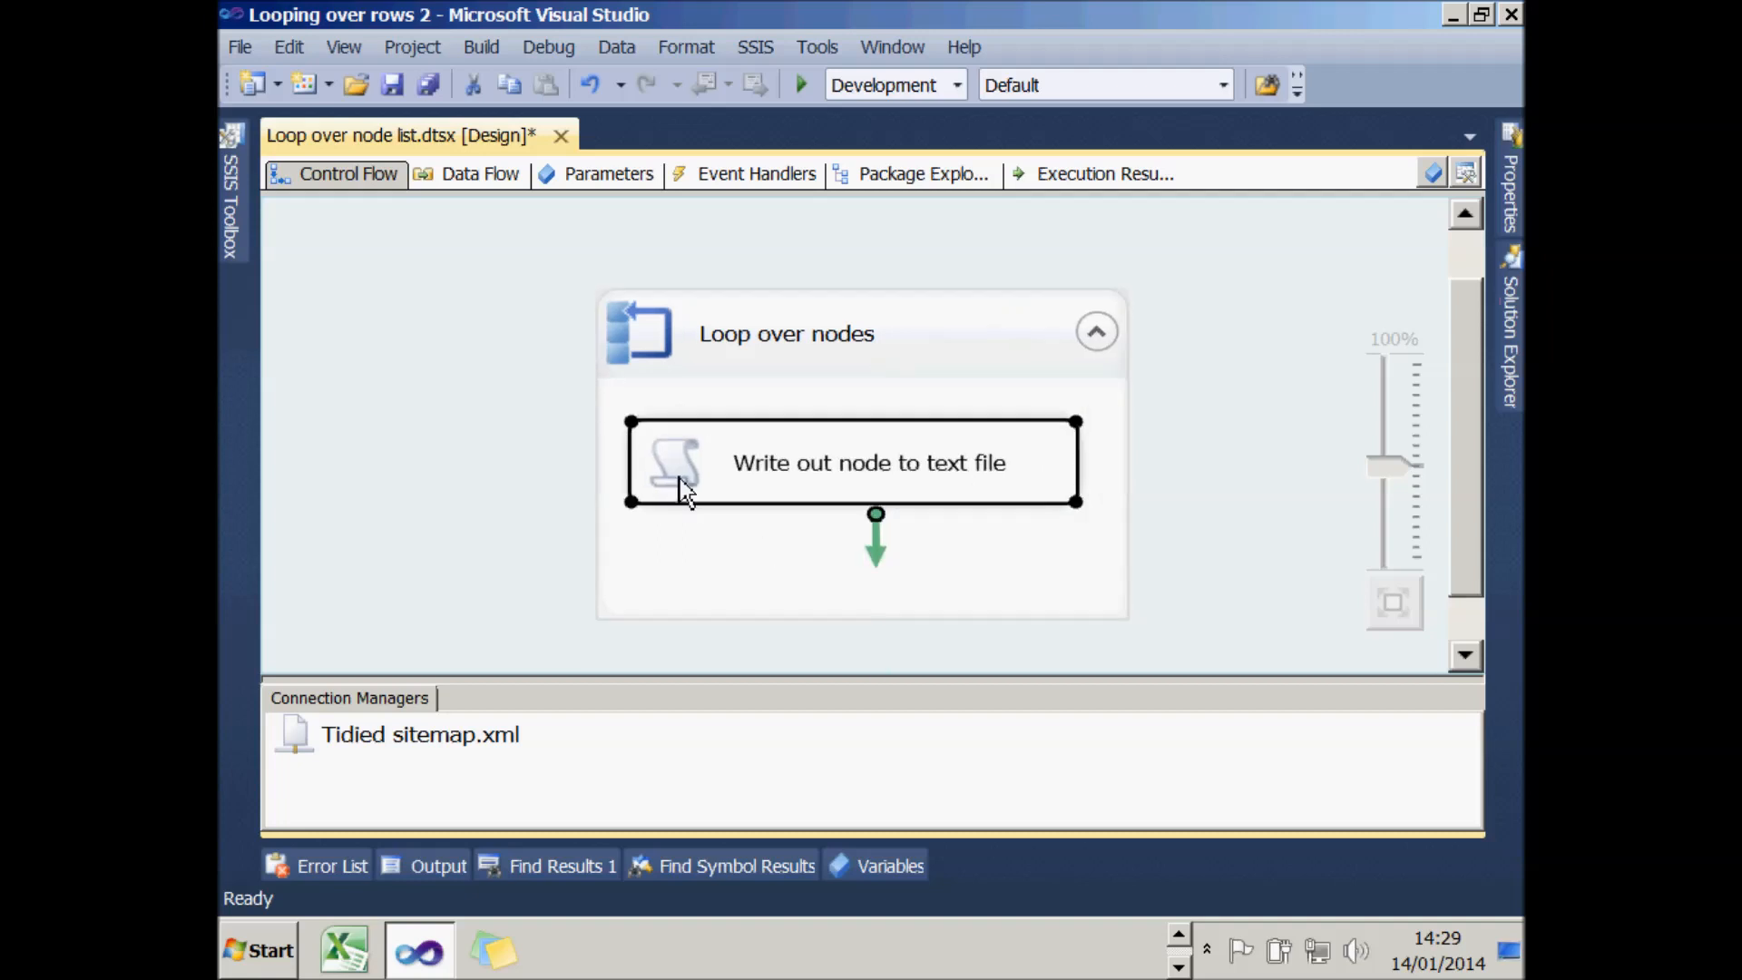
- Set the Write out node to text file task's ReadOnlyVariables to User::NodeName
double_click(681, 481)
click(1376, 289)
click(1376, 289)
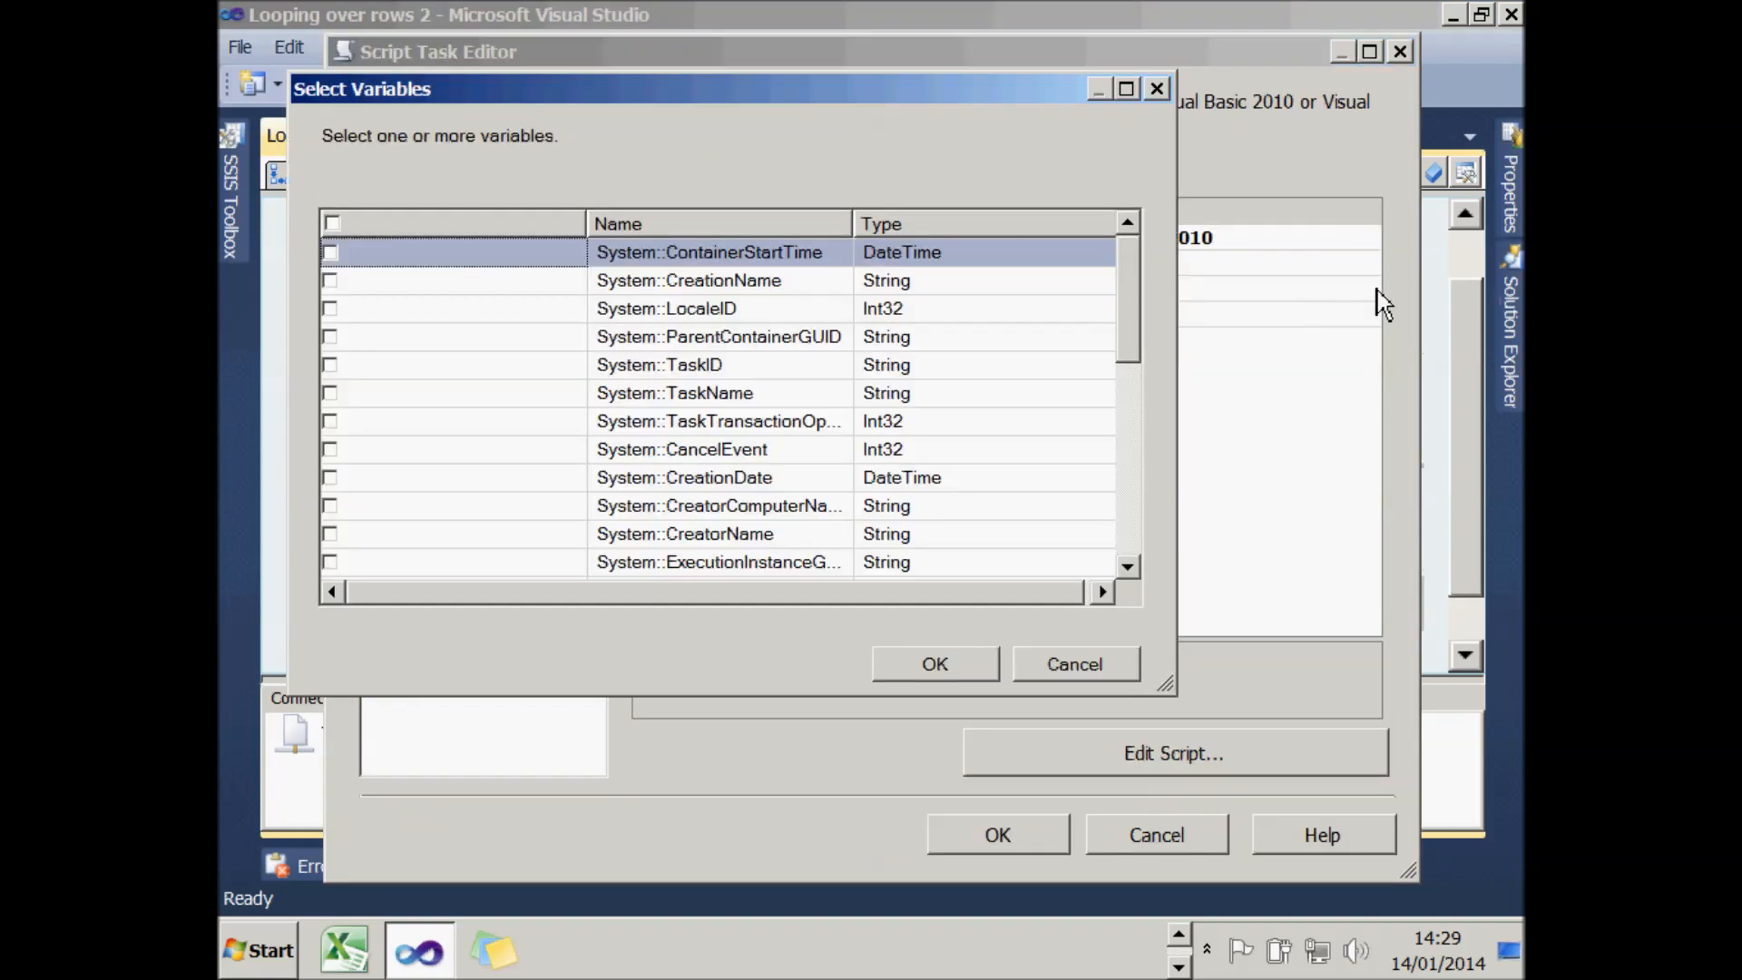
click(1130, 524)
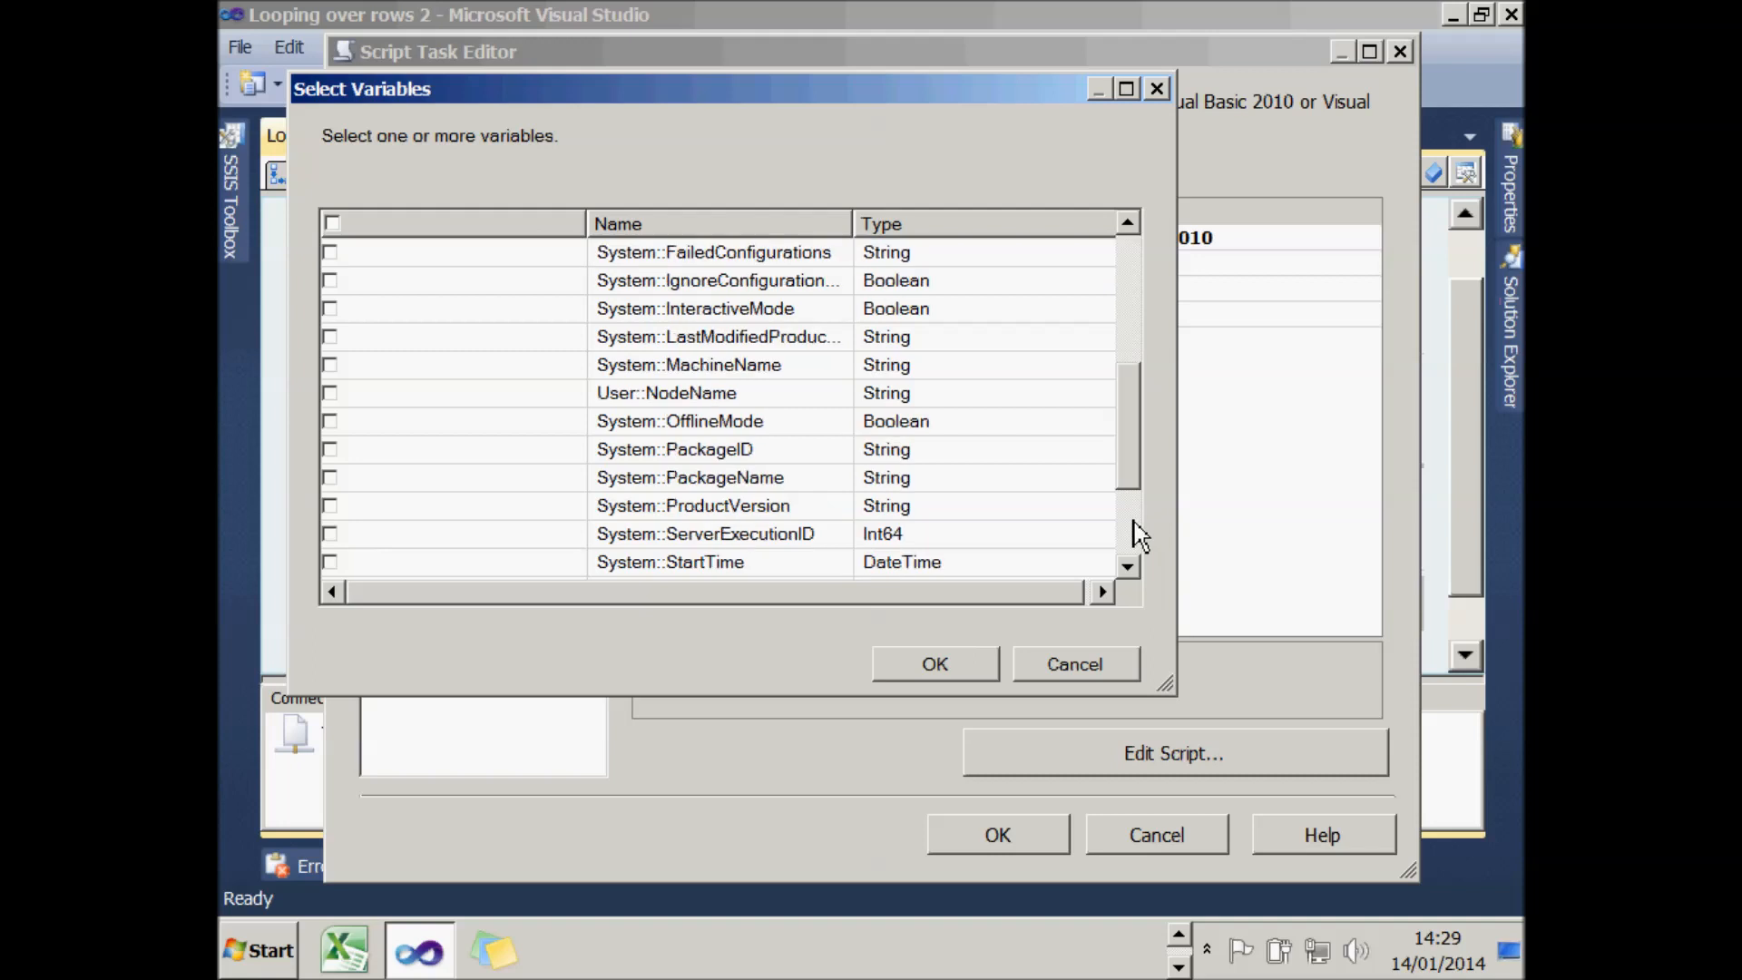
click(330, 395)
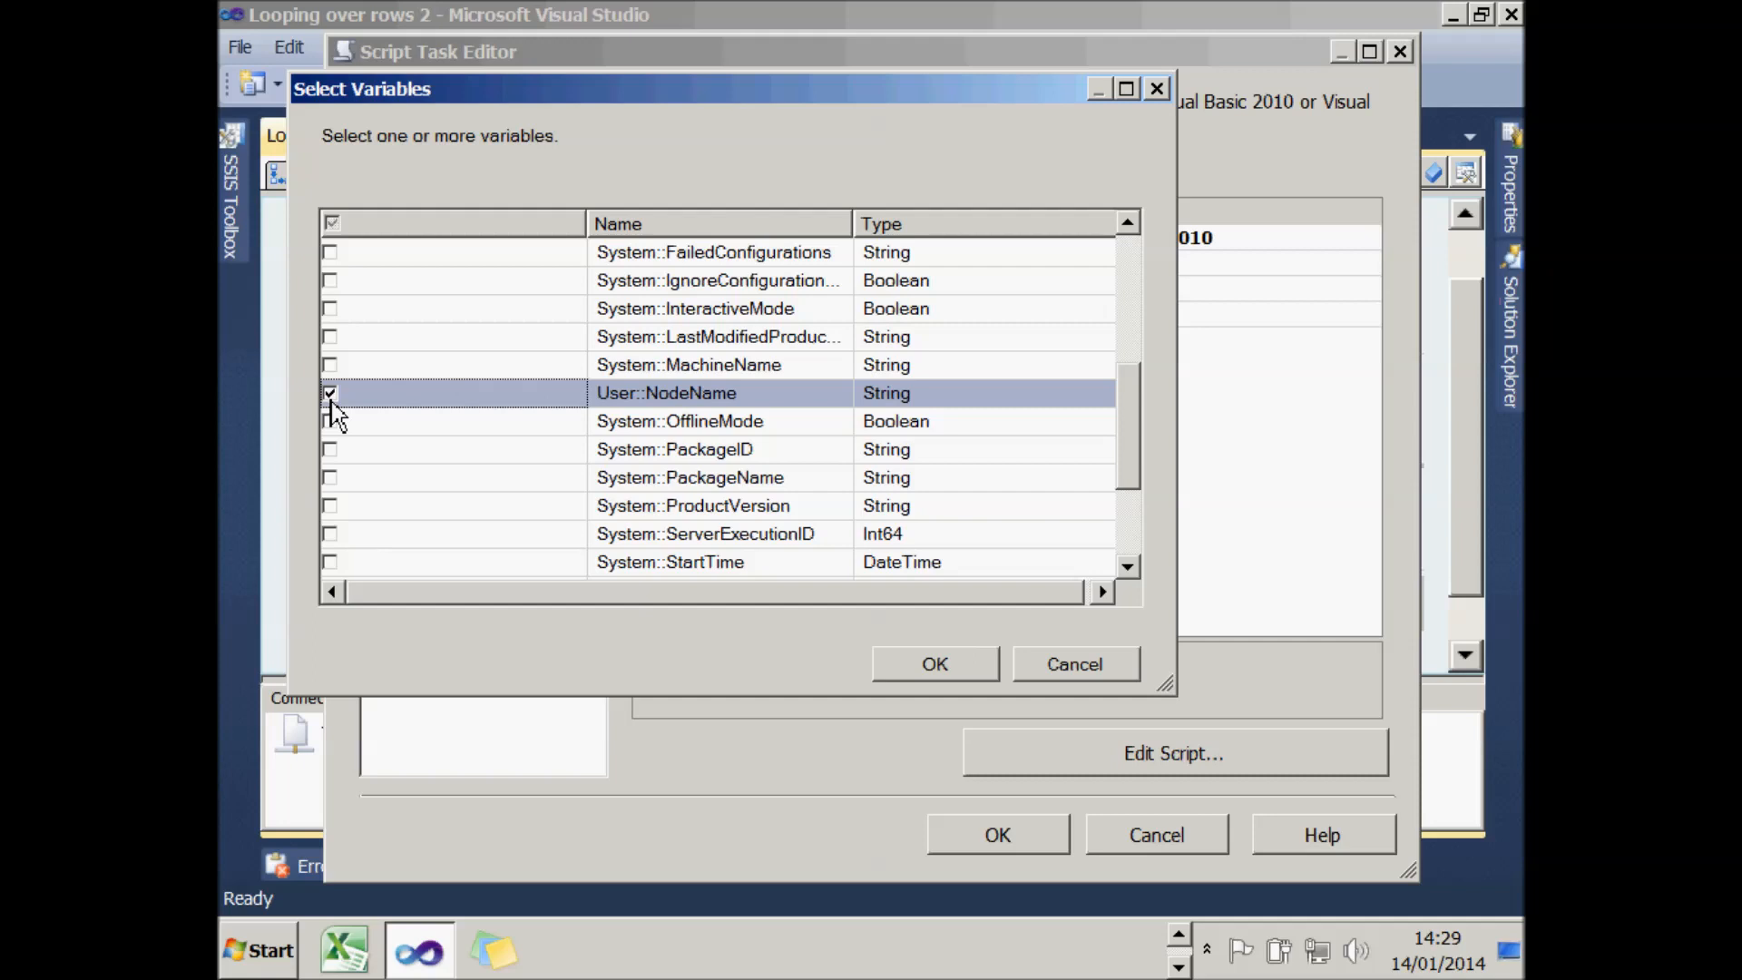
click(939, 666)
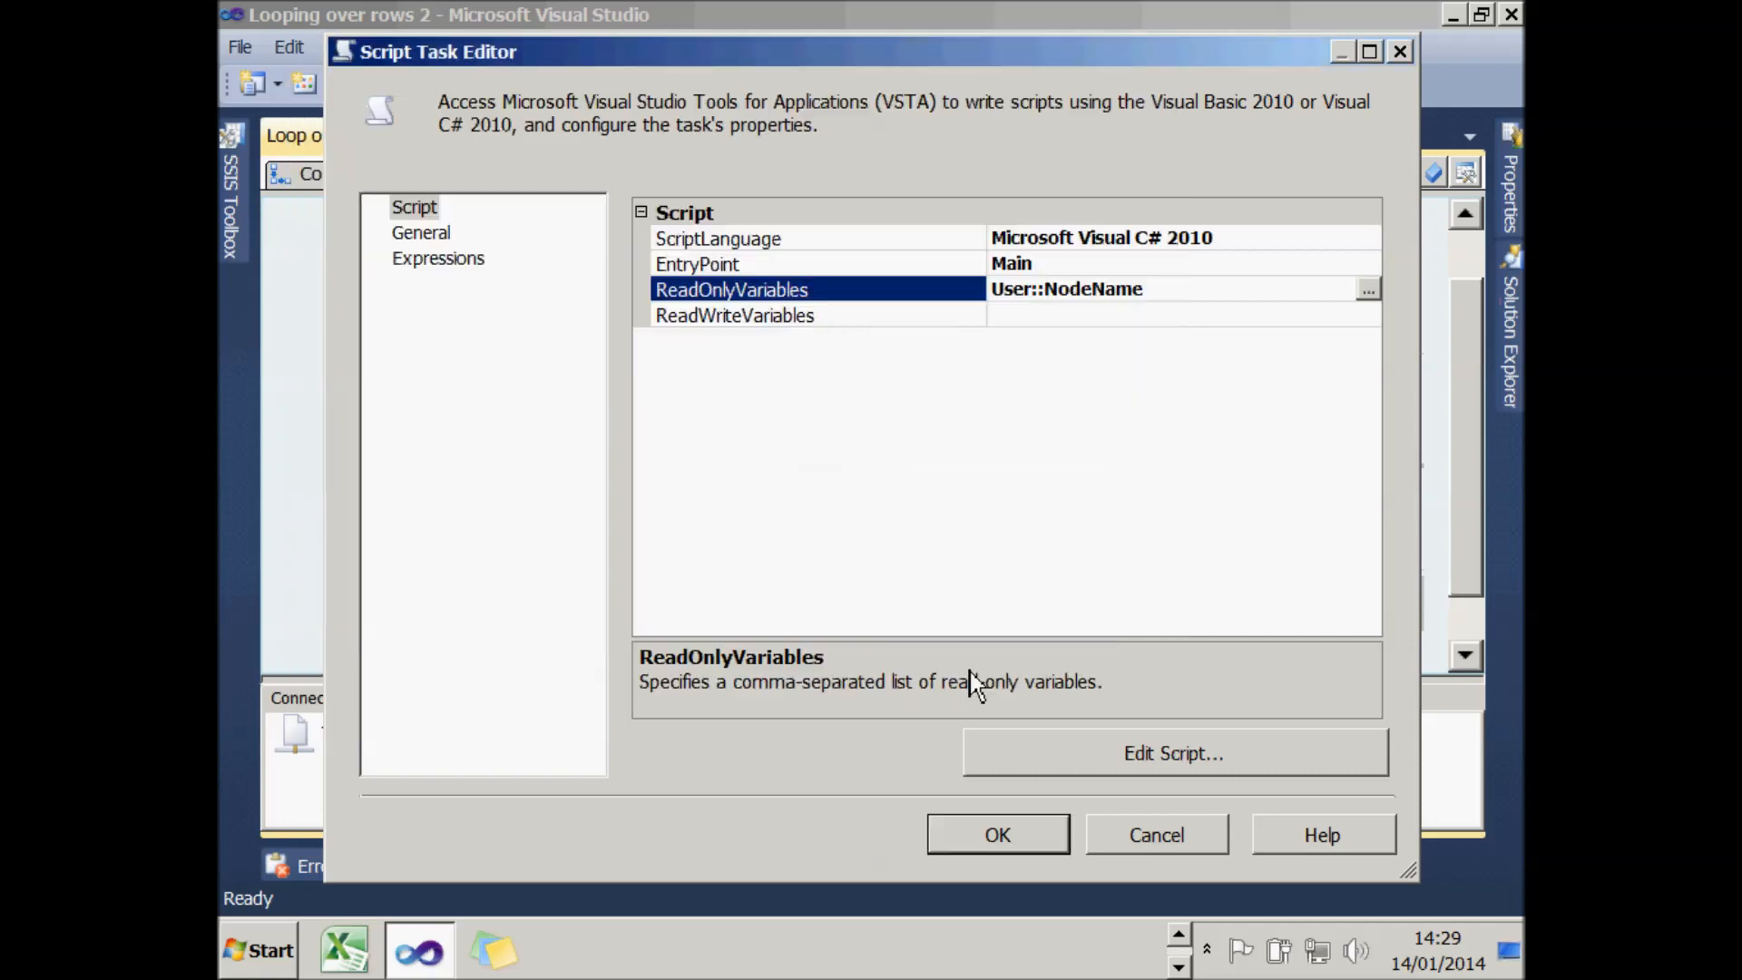
- Replace the script's TODO comment in Main() with StreamWriter code appending the NodeName variable's value to c:\ajb files\nodes.txt, and accept the task settings
click(1066, 753)
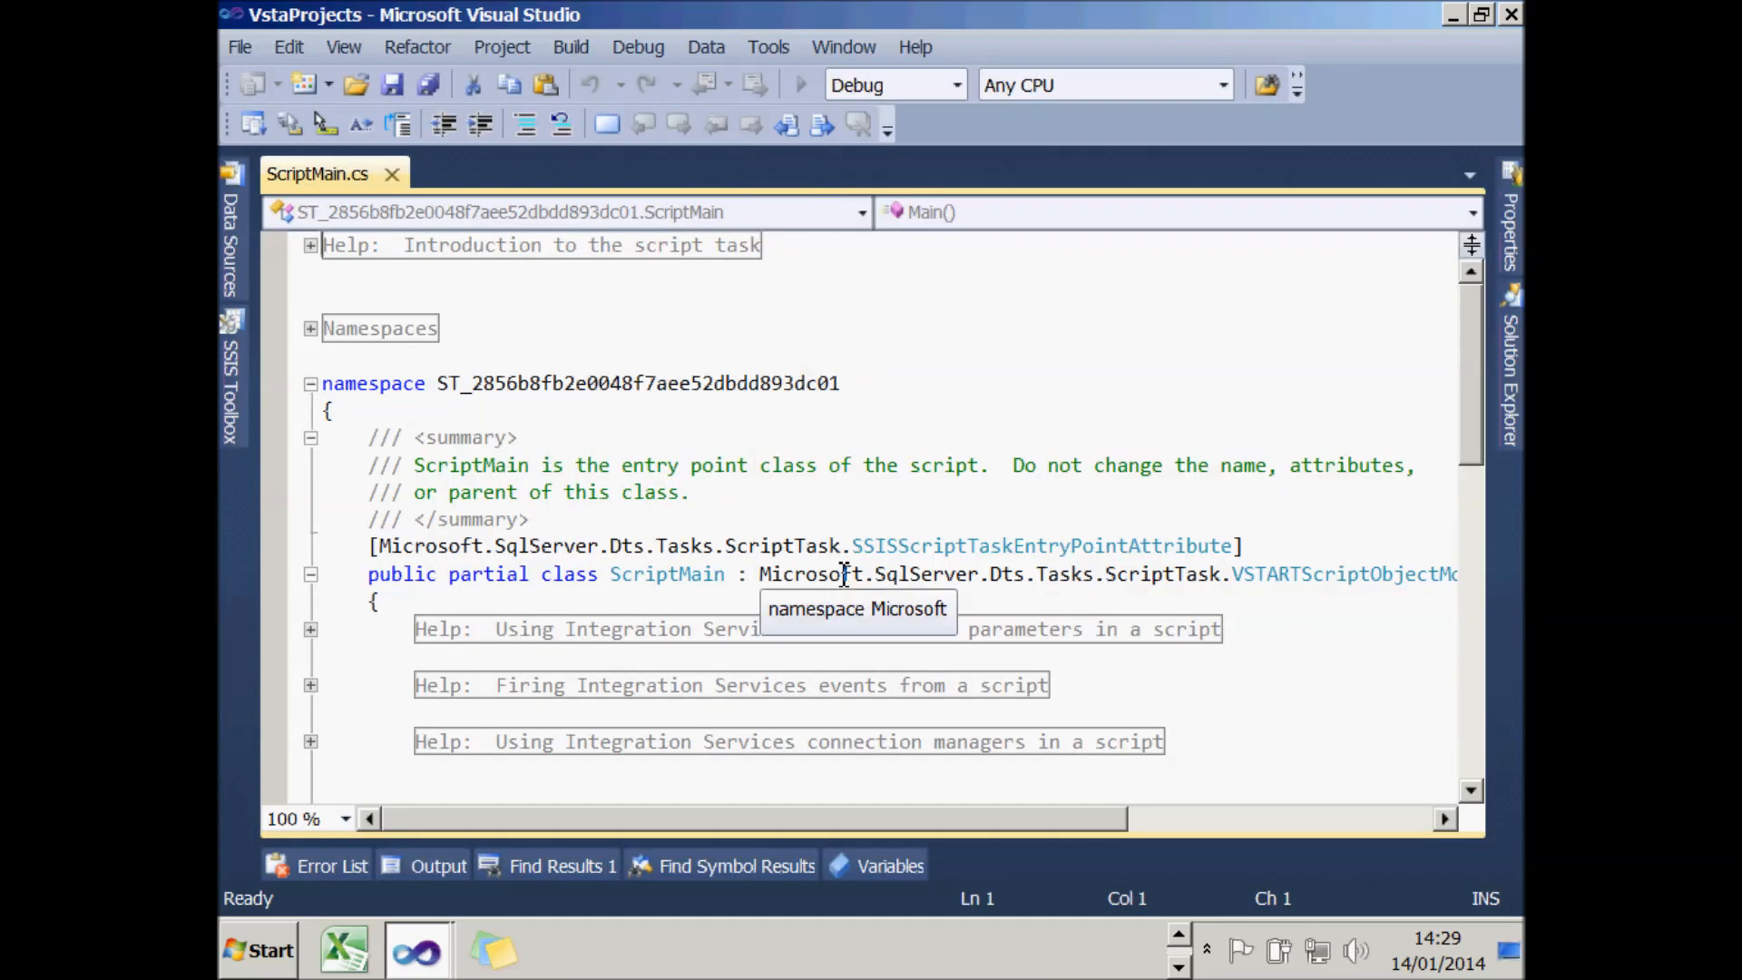
click(719, 517)
scroll(721, 517, down, 3)
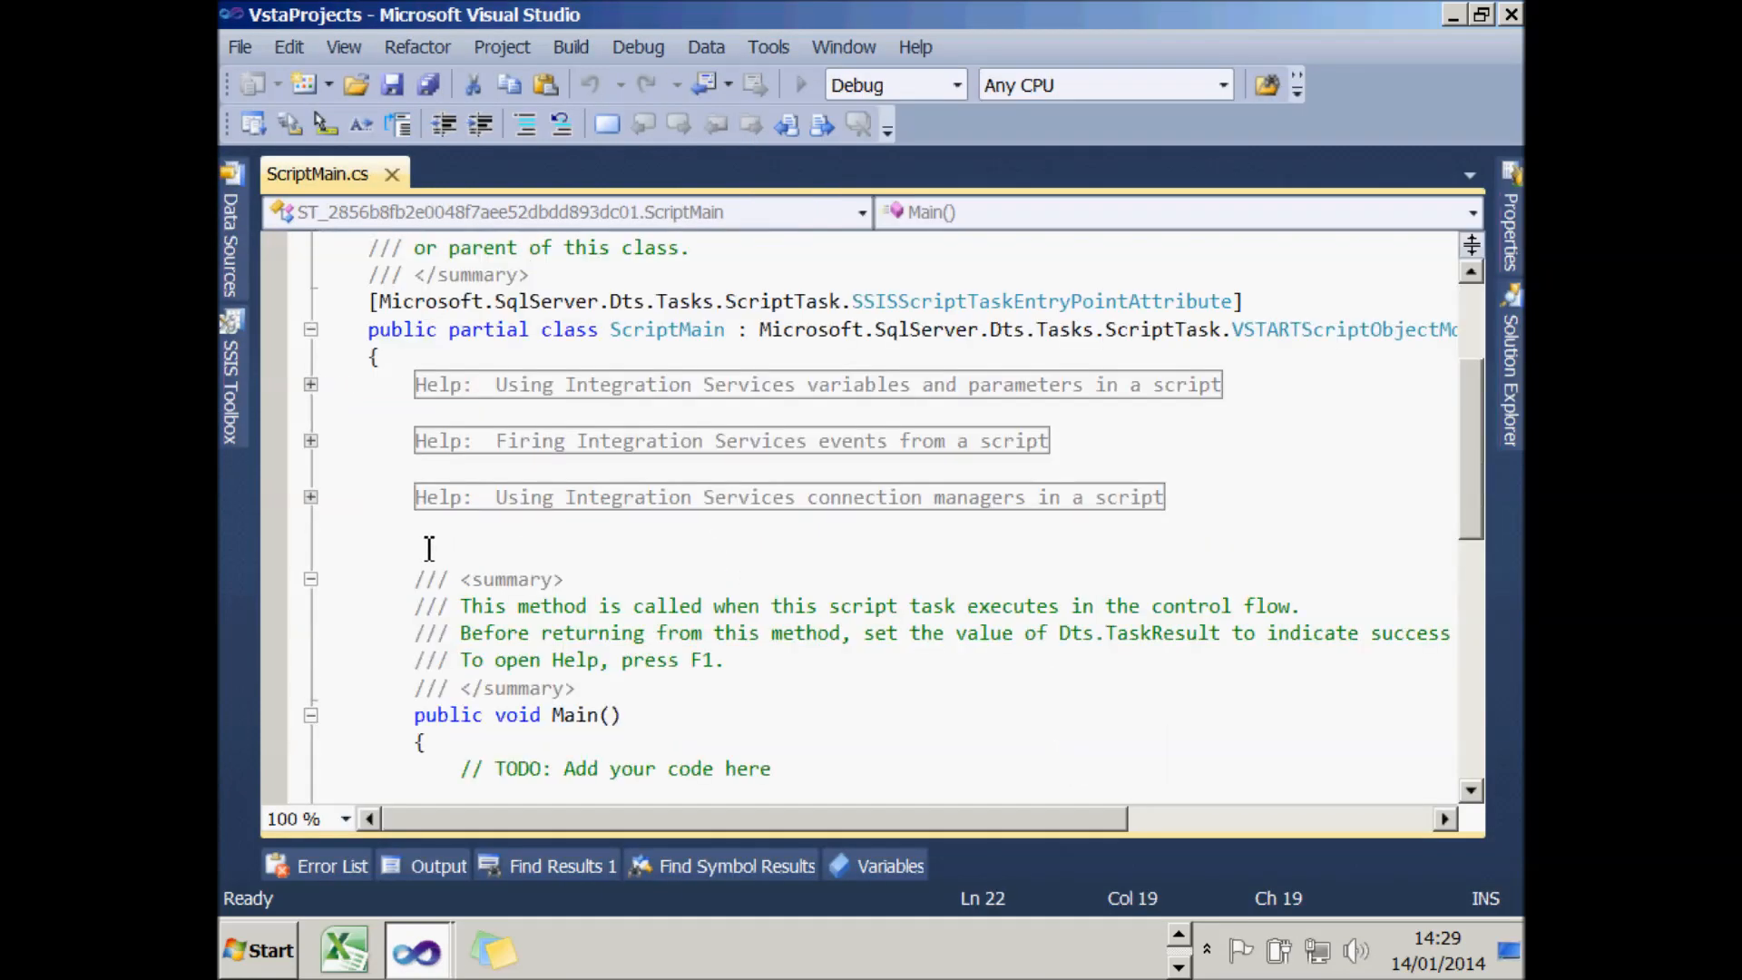
scroll(429, 548, down, 6)
drag(462, 279, 812, 280)
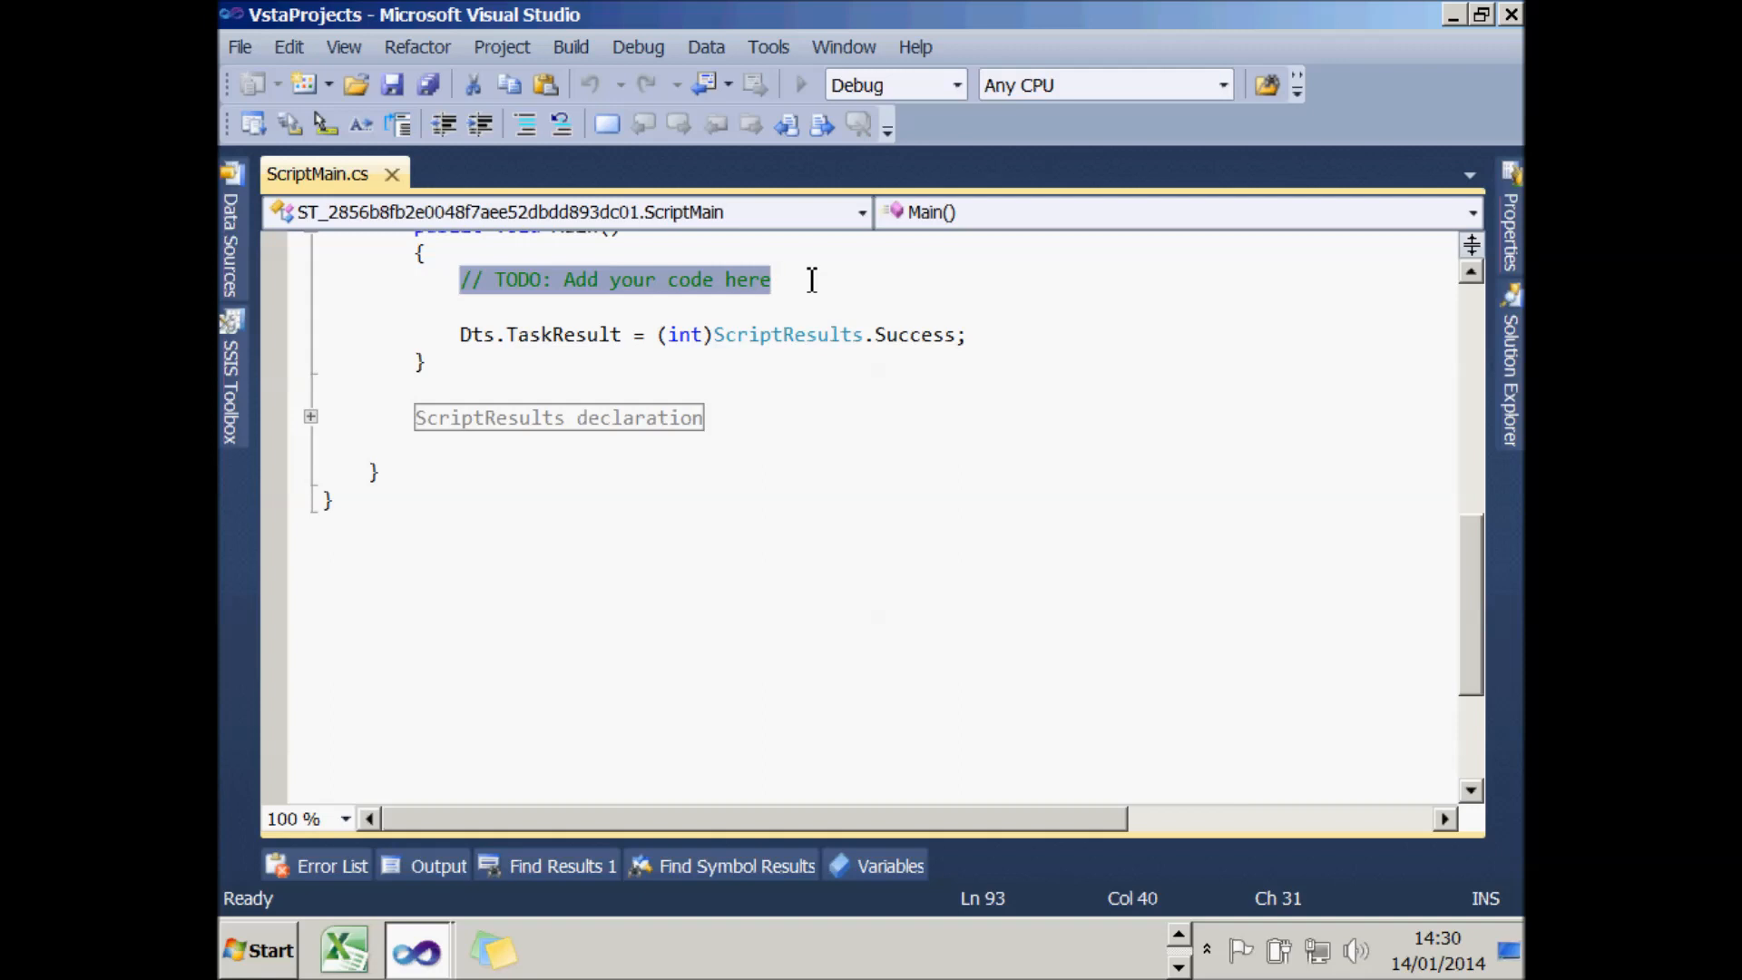
text(// get name of node string NodeName = Convert.ToString(Dts.Variables["NodeName"].Value);  // write out to text file System.IO.StreamWriter sw = new System.IO.StreamWriter(     "c:\\ajb files\\nodes.txt", true); sw.WriteLine(NodeName); sw.Close();)
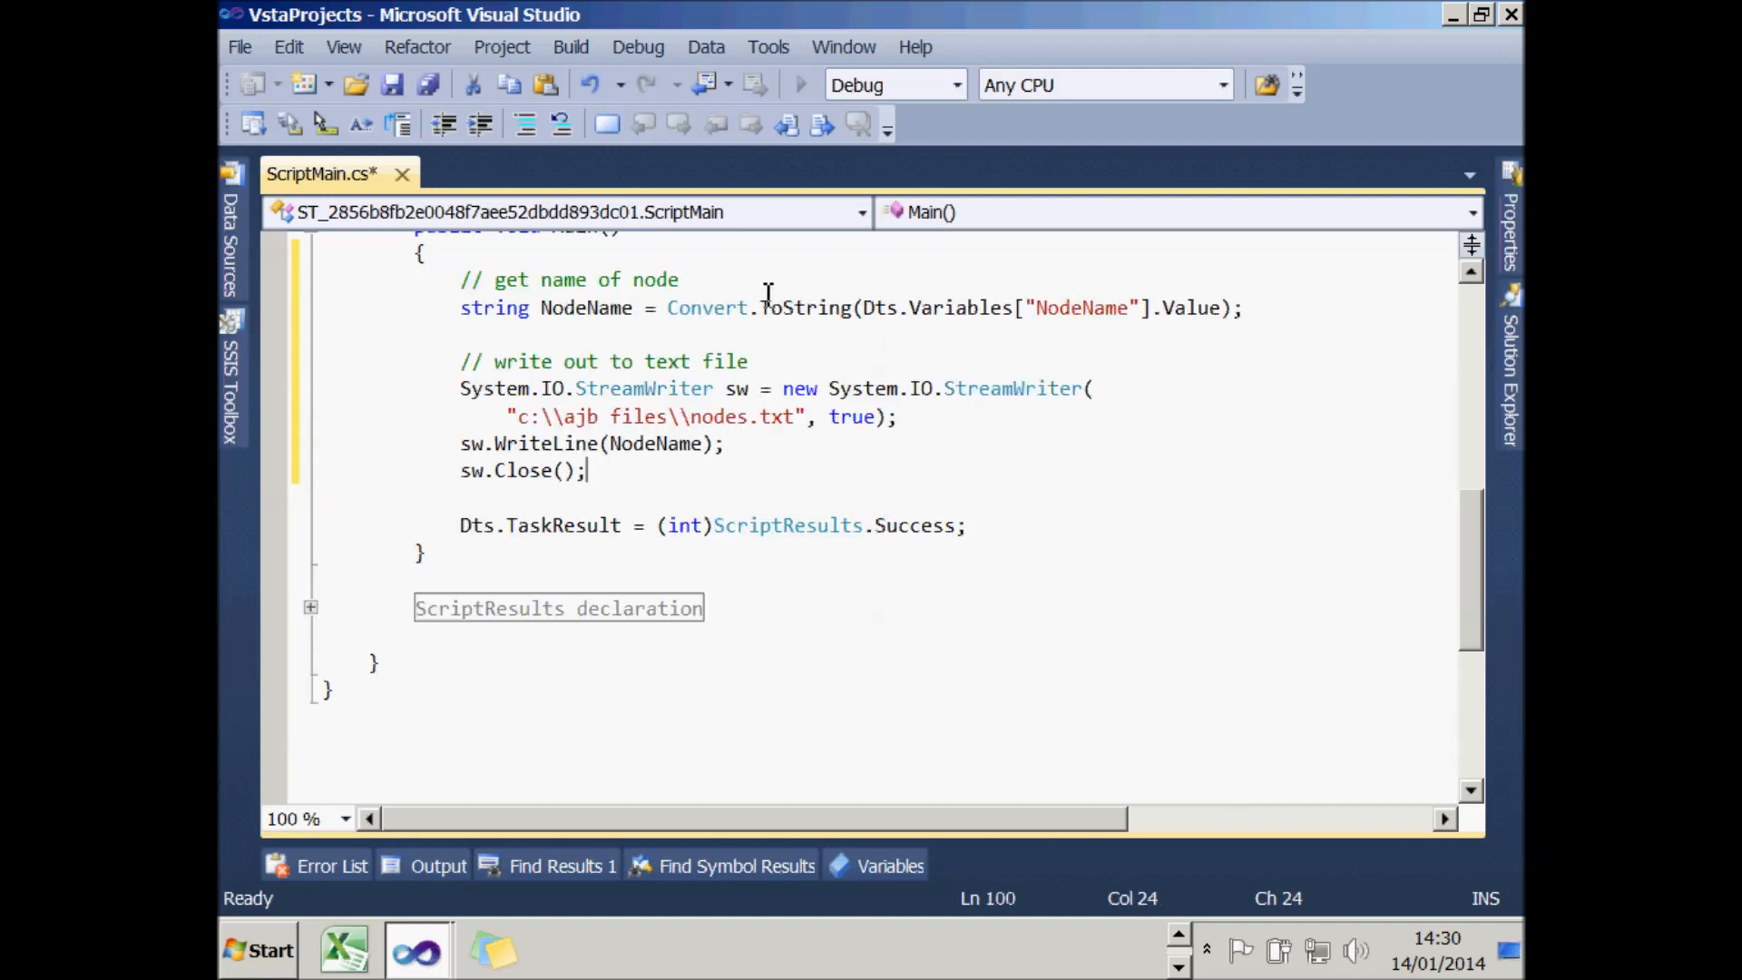
double_click(599, 310)
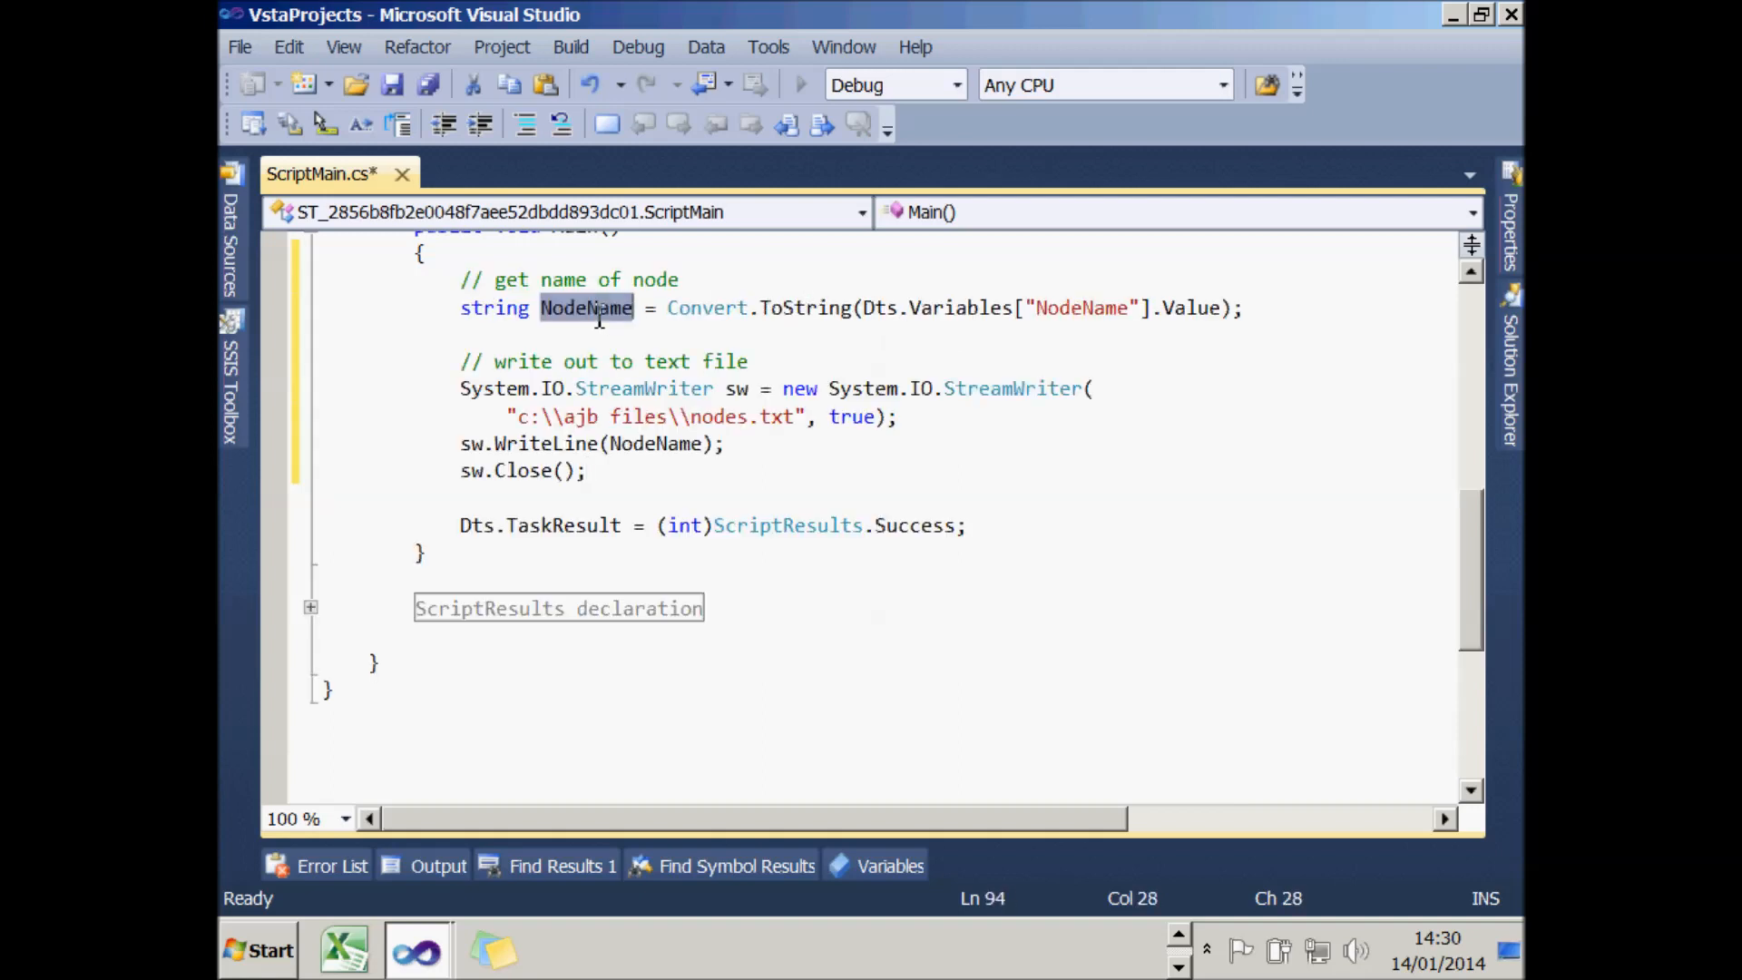
double_click(710, 419)
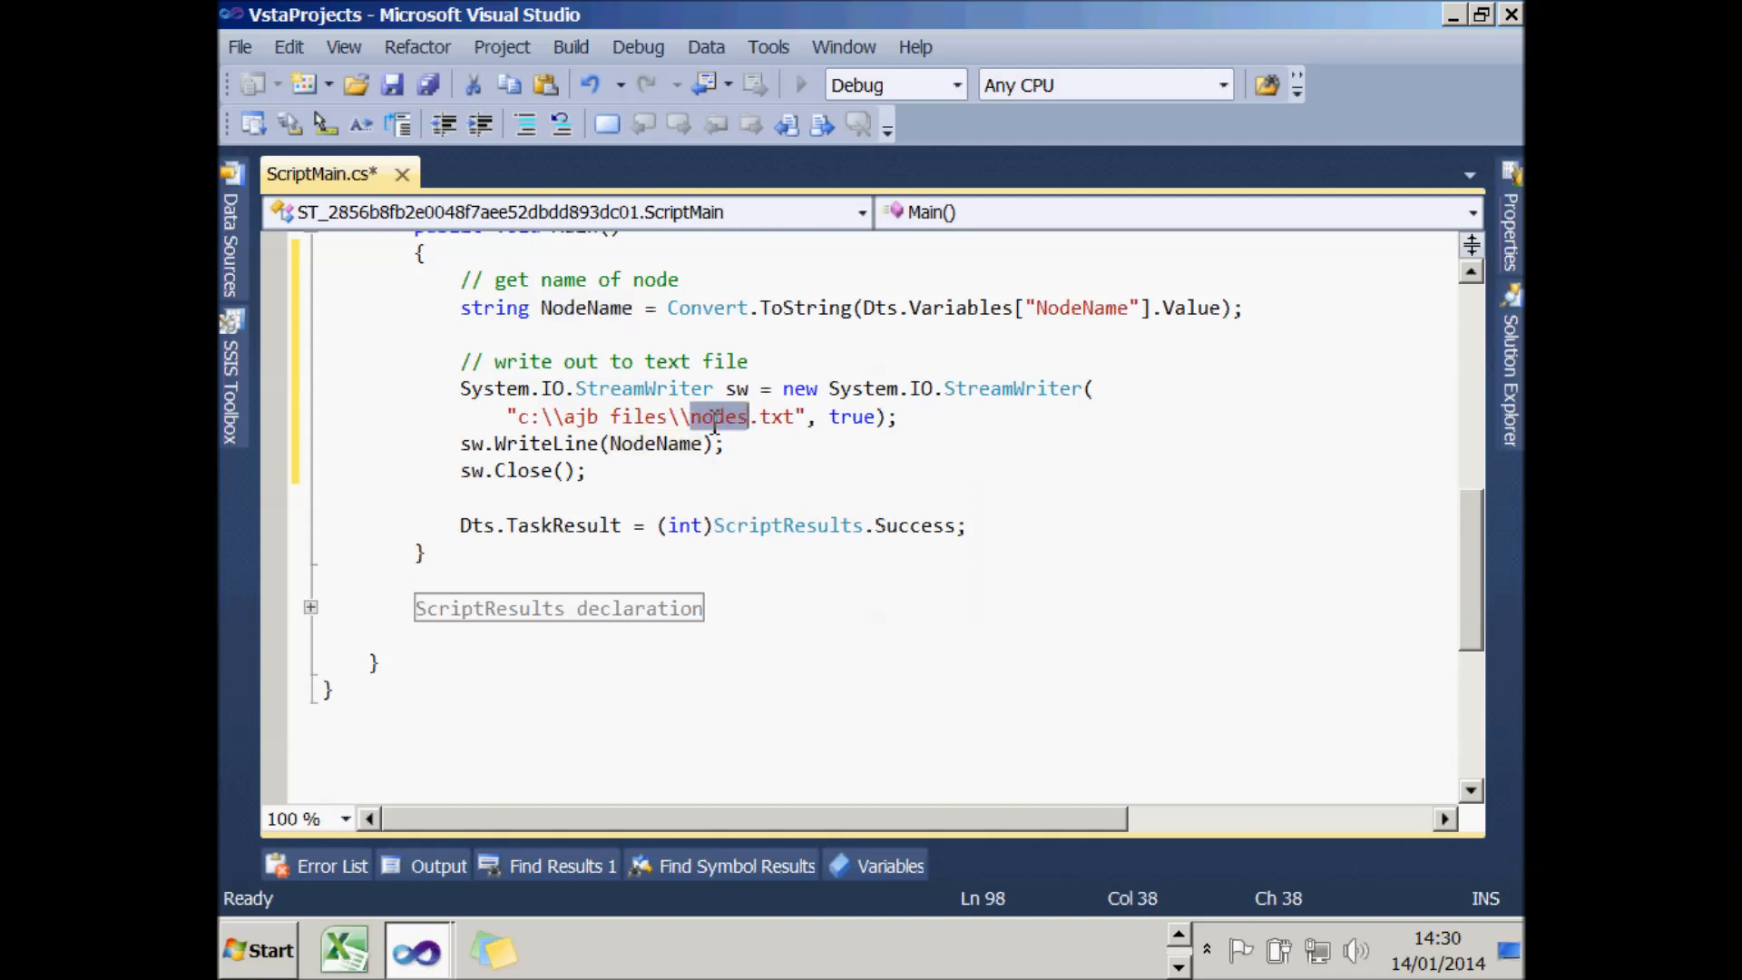
shift+click(796, 415)
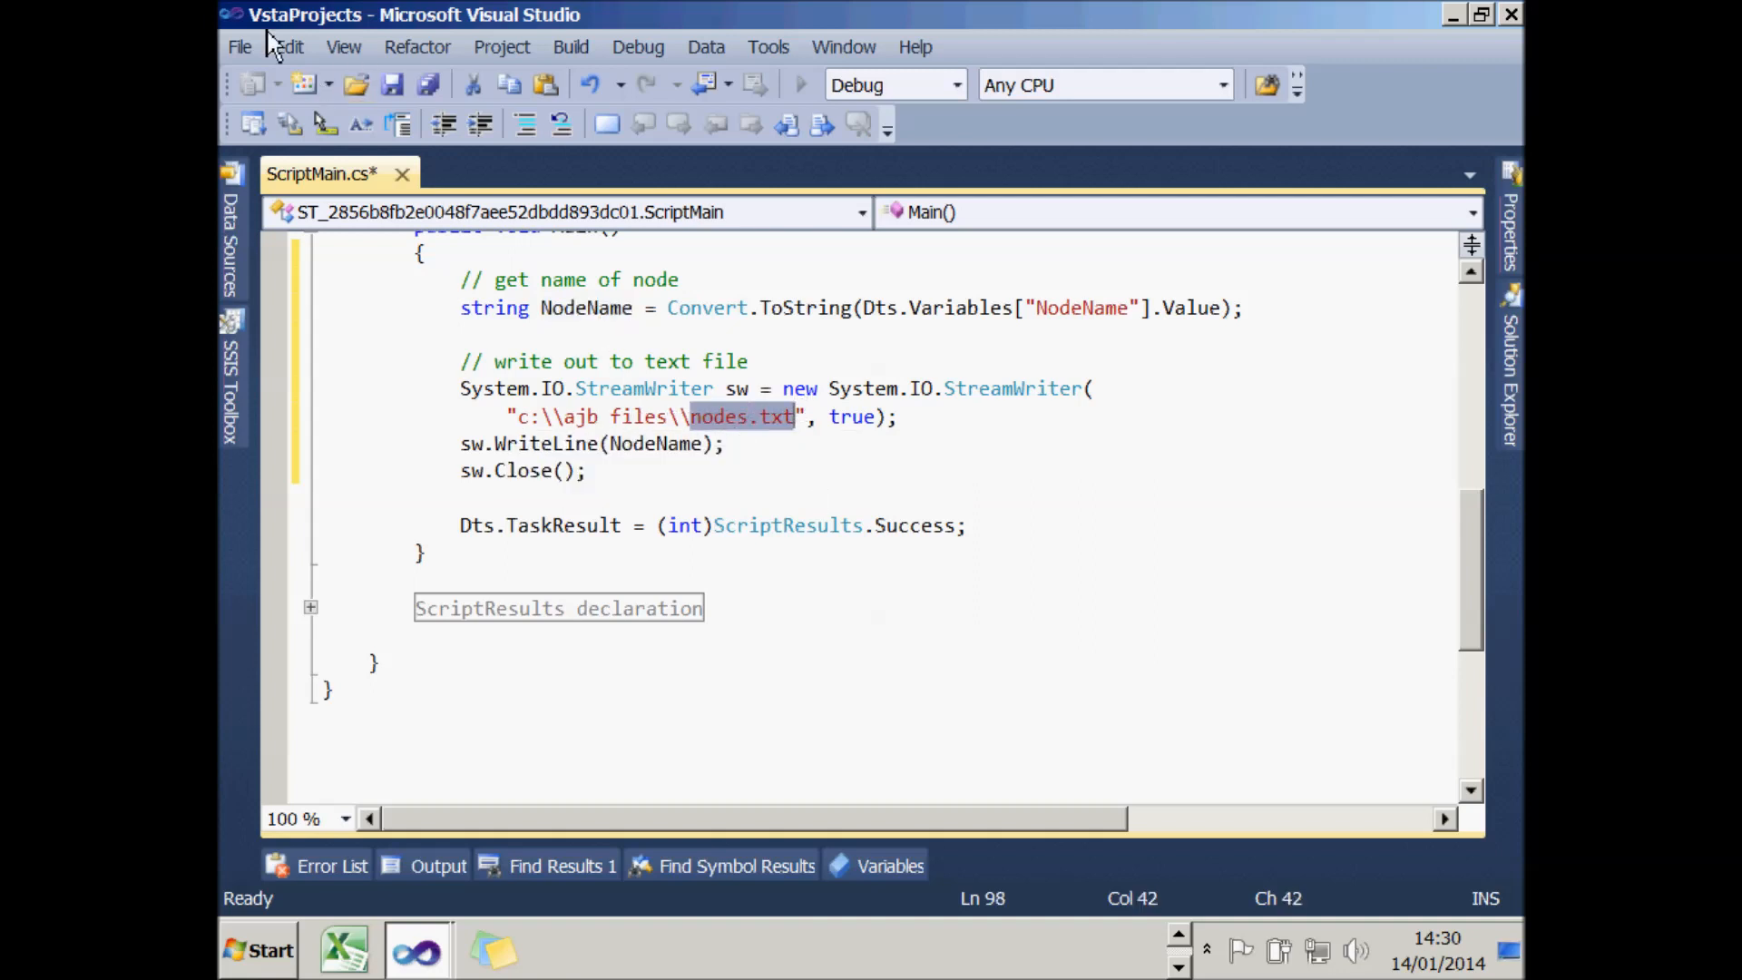
double_click(227, 11)
click(1008, 831)
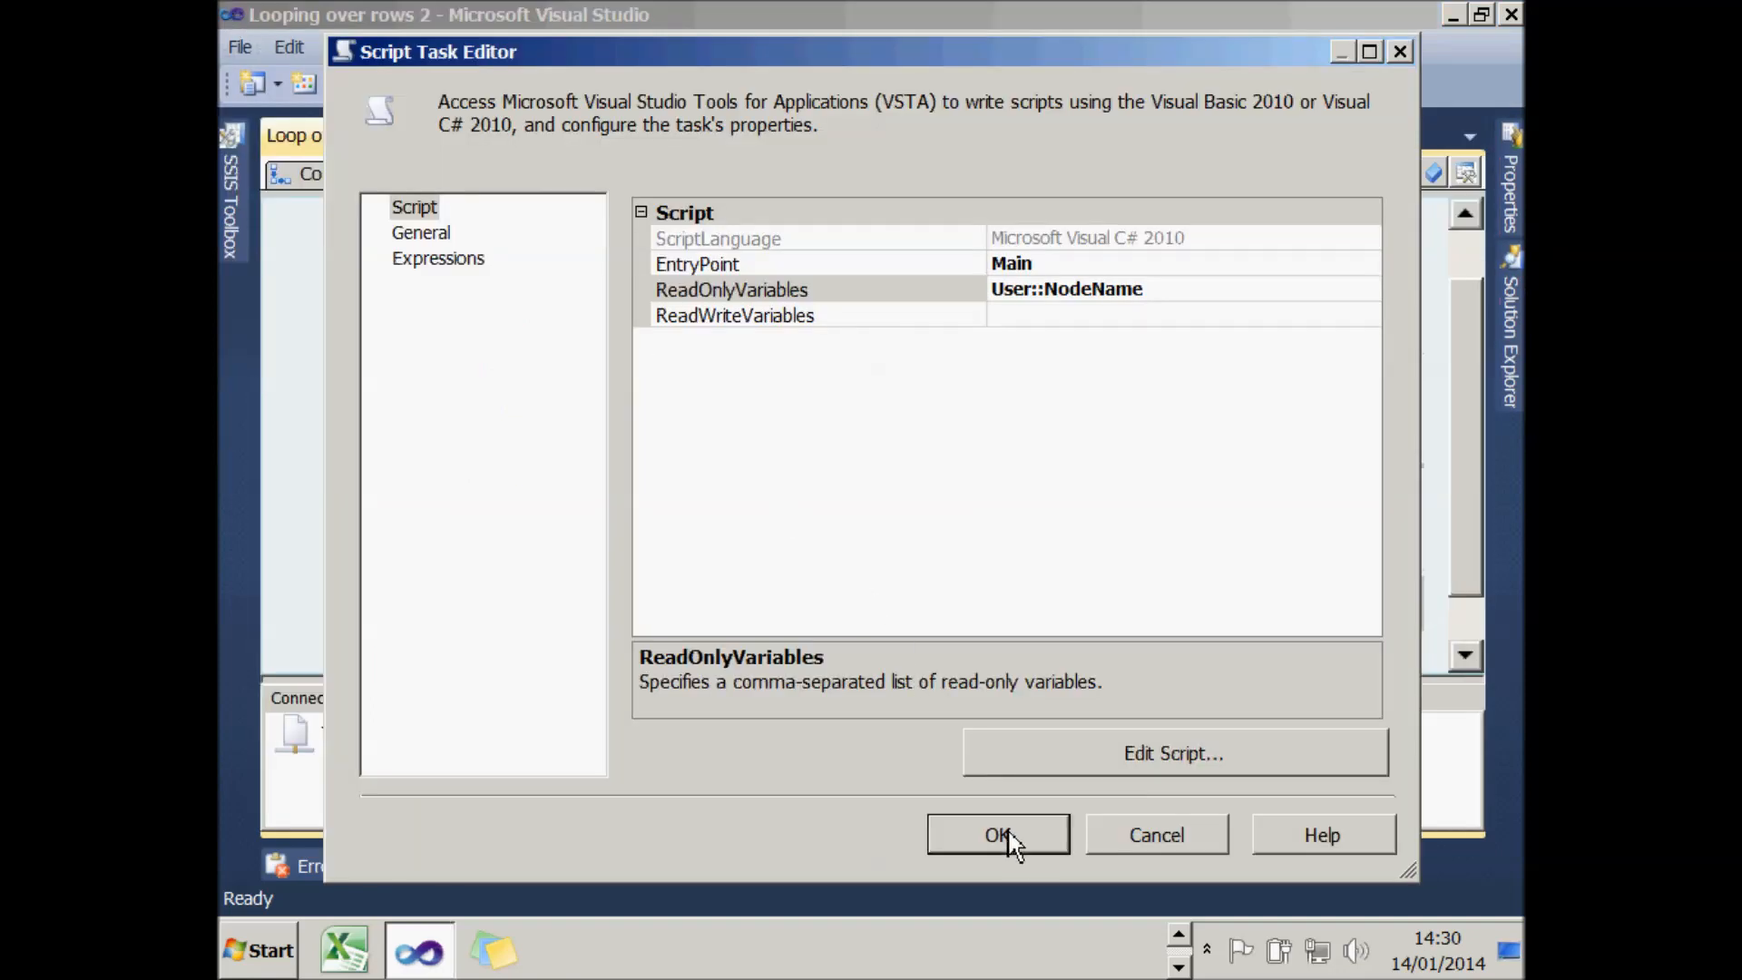
- Run the Loop over node list package and return to design mode
click(1198, 455)
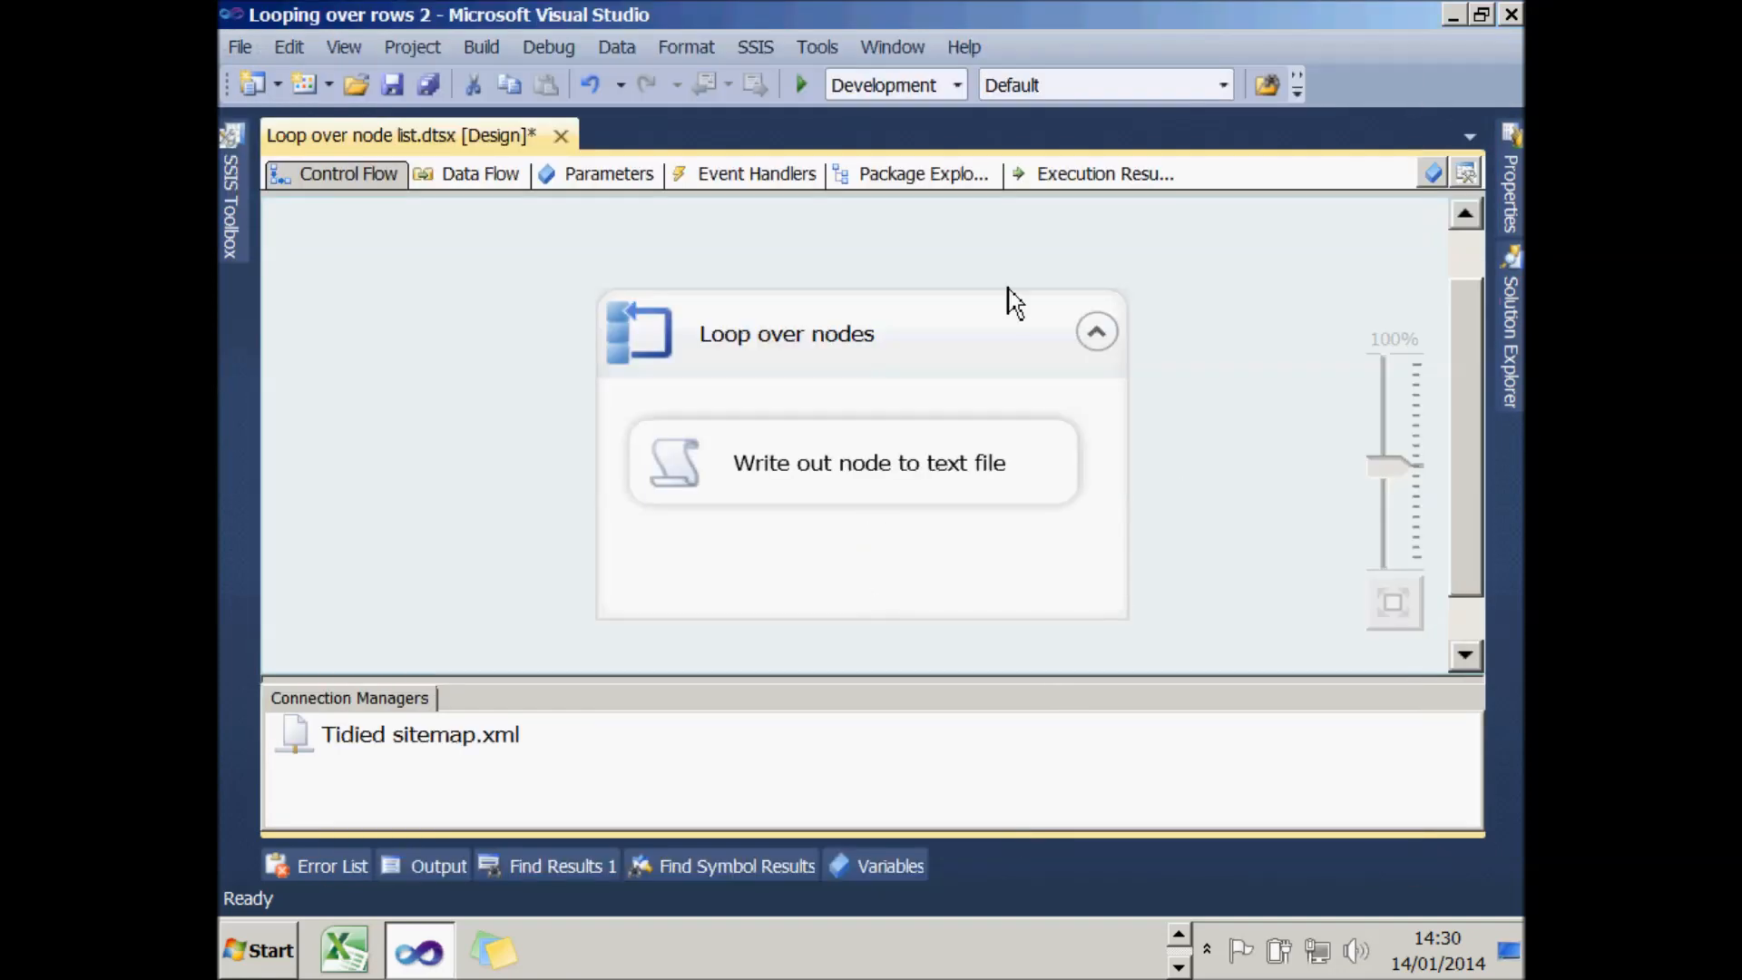
click(802, 85)
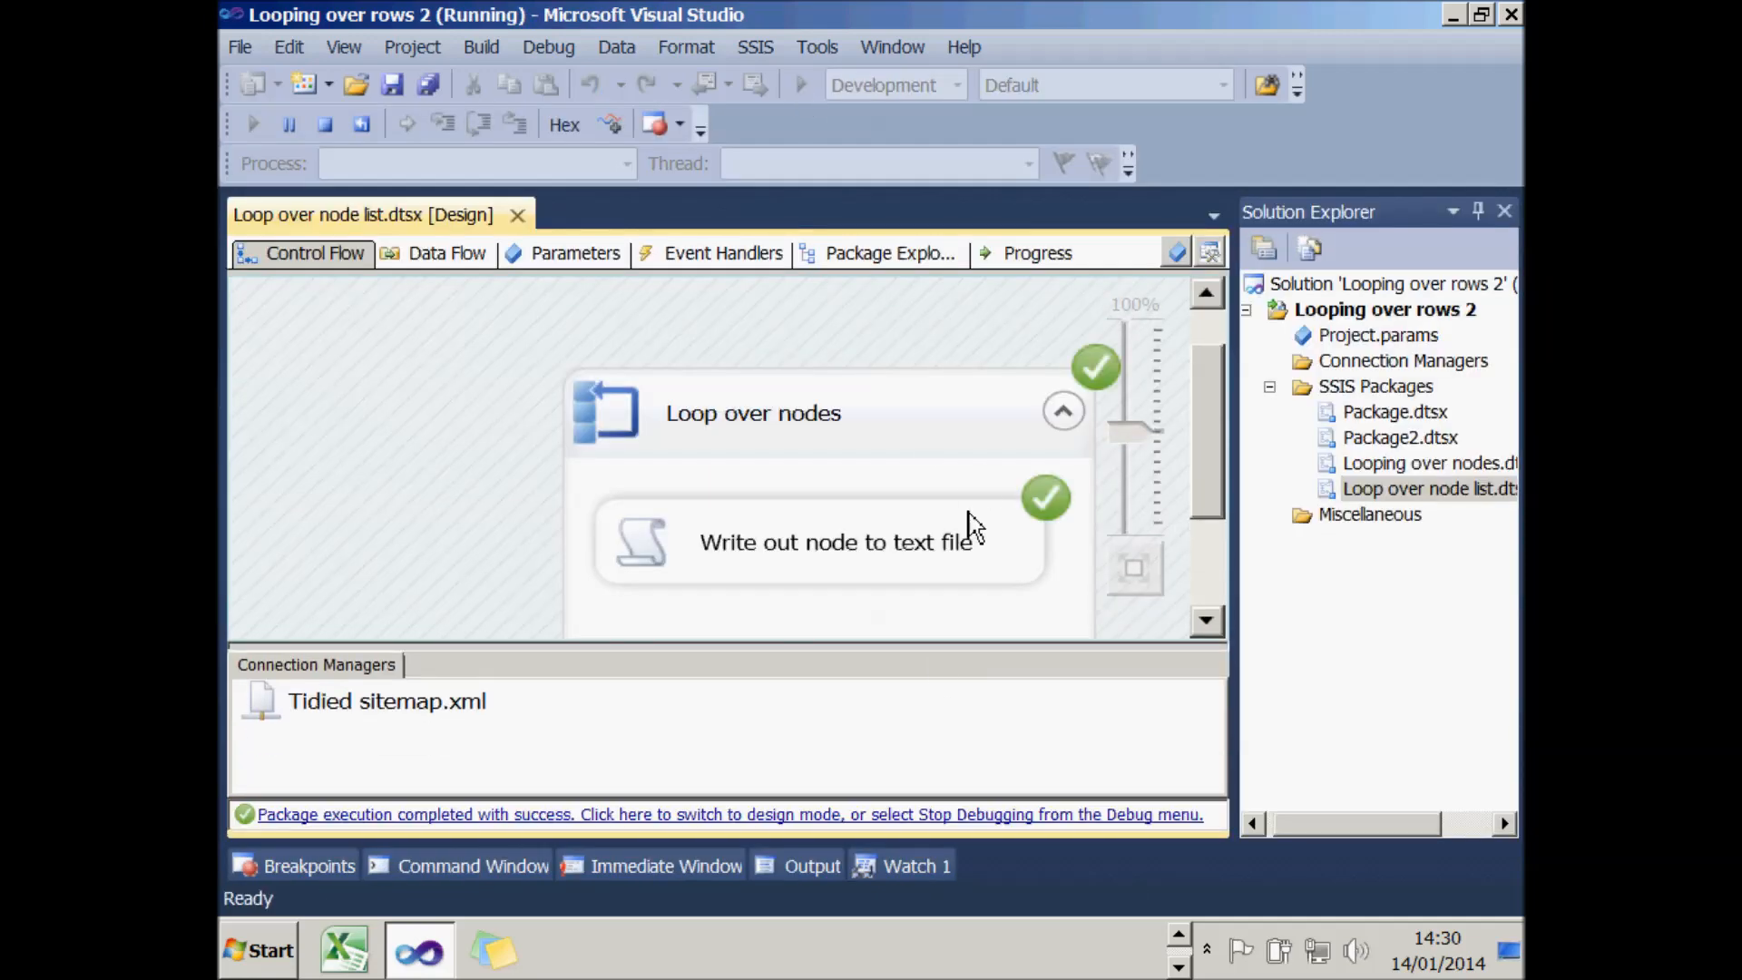
click(891, 814)
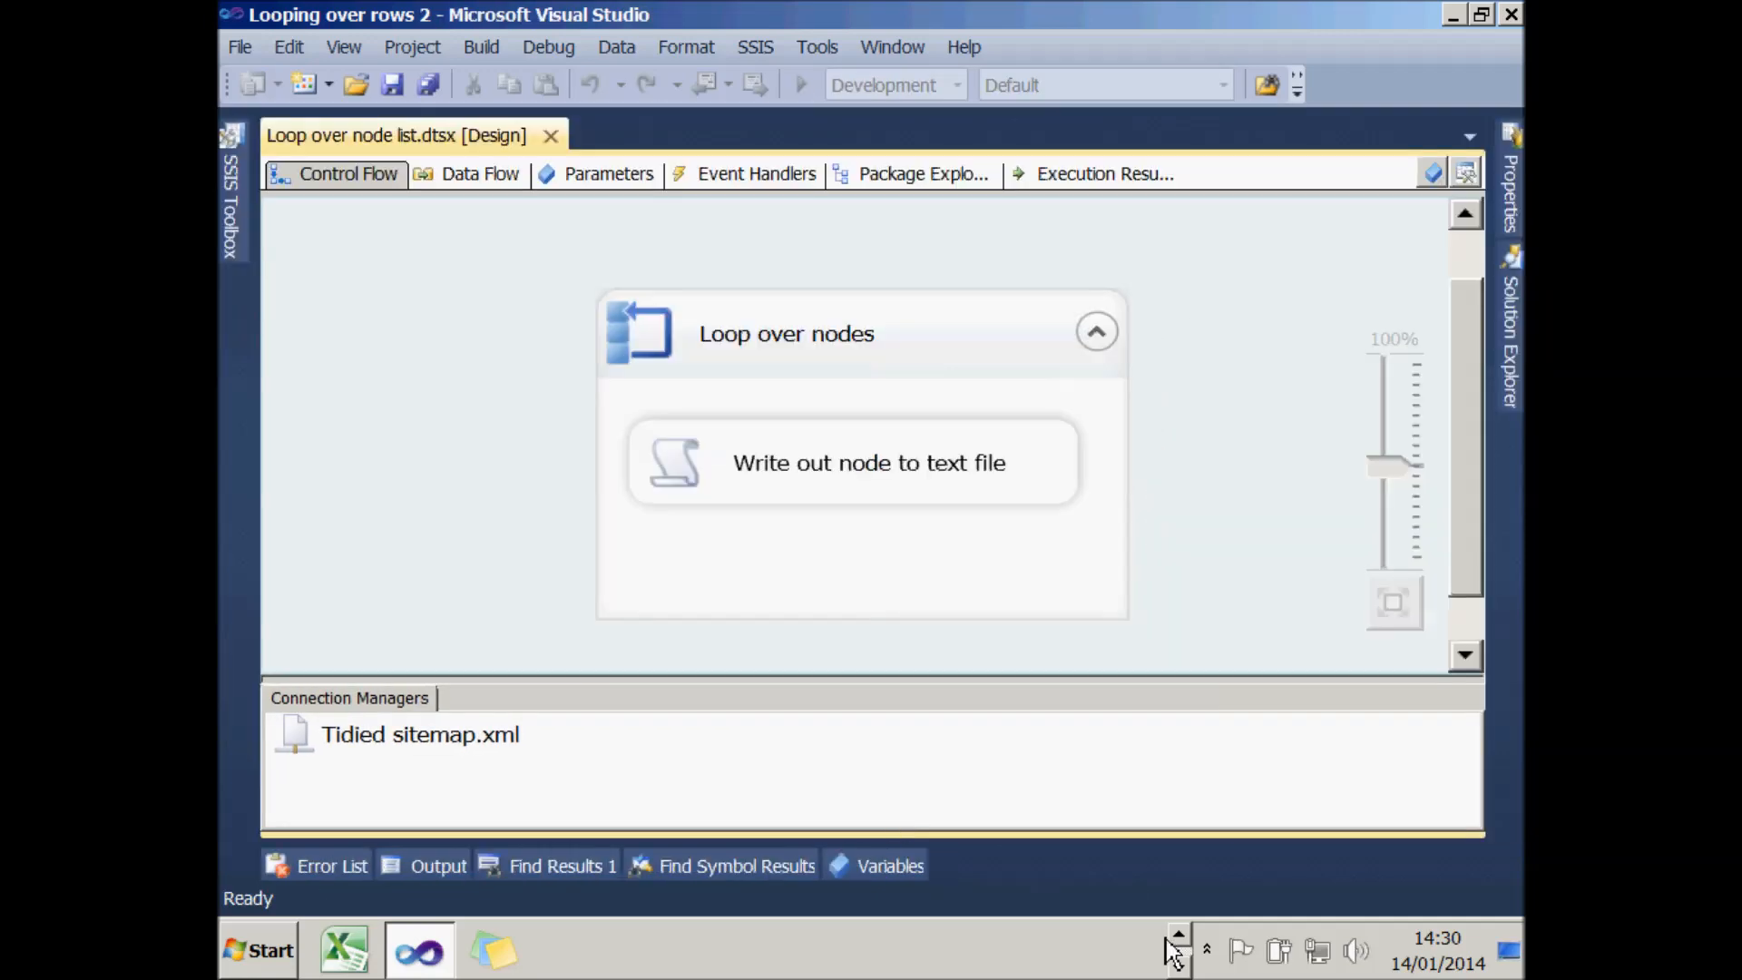
- Switch to Windows Explorer, open nodes.txt from the ajb files folder to examine the node values written, and close it
click(1179, 934)
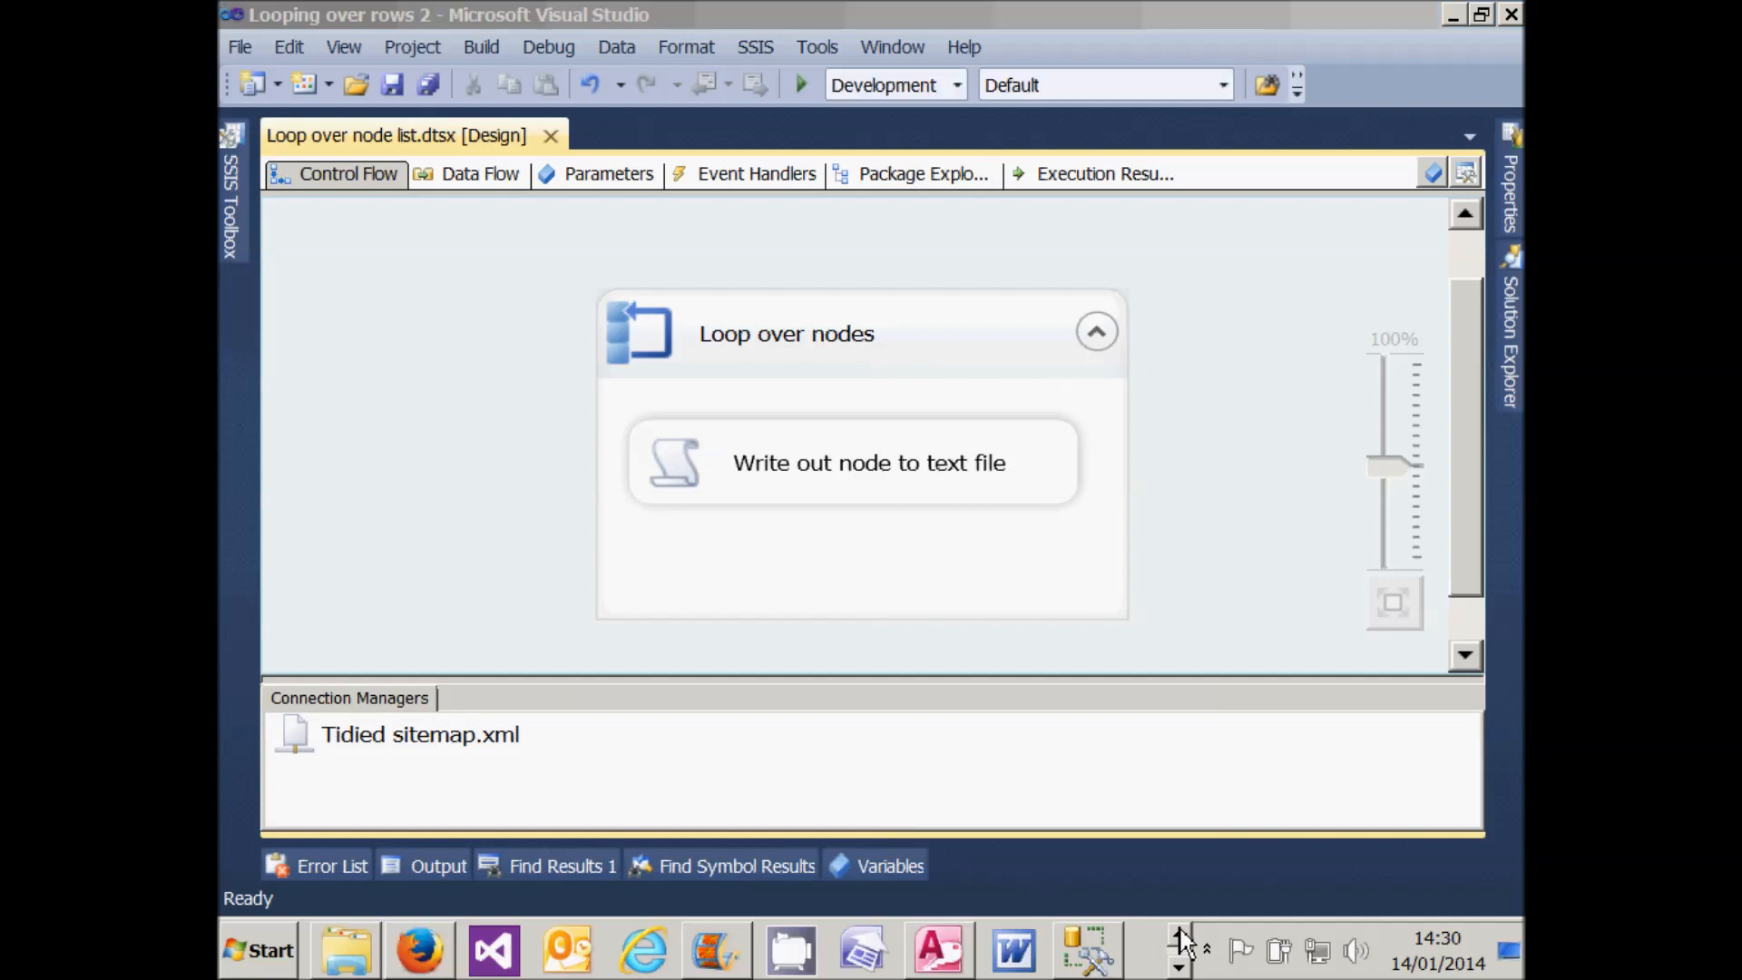
click(354, 953)
click(683, 196)
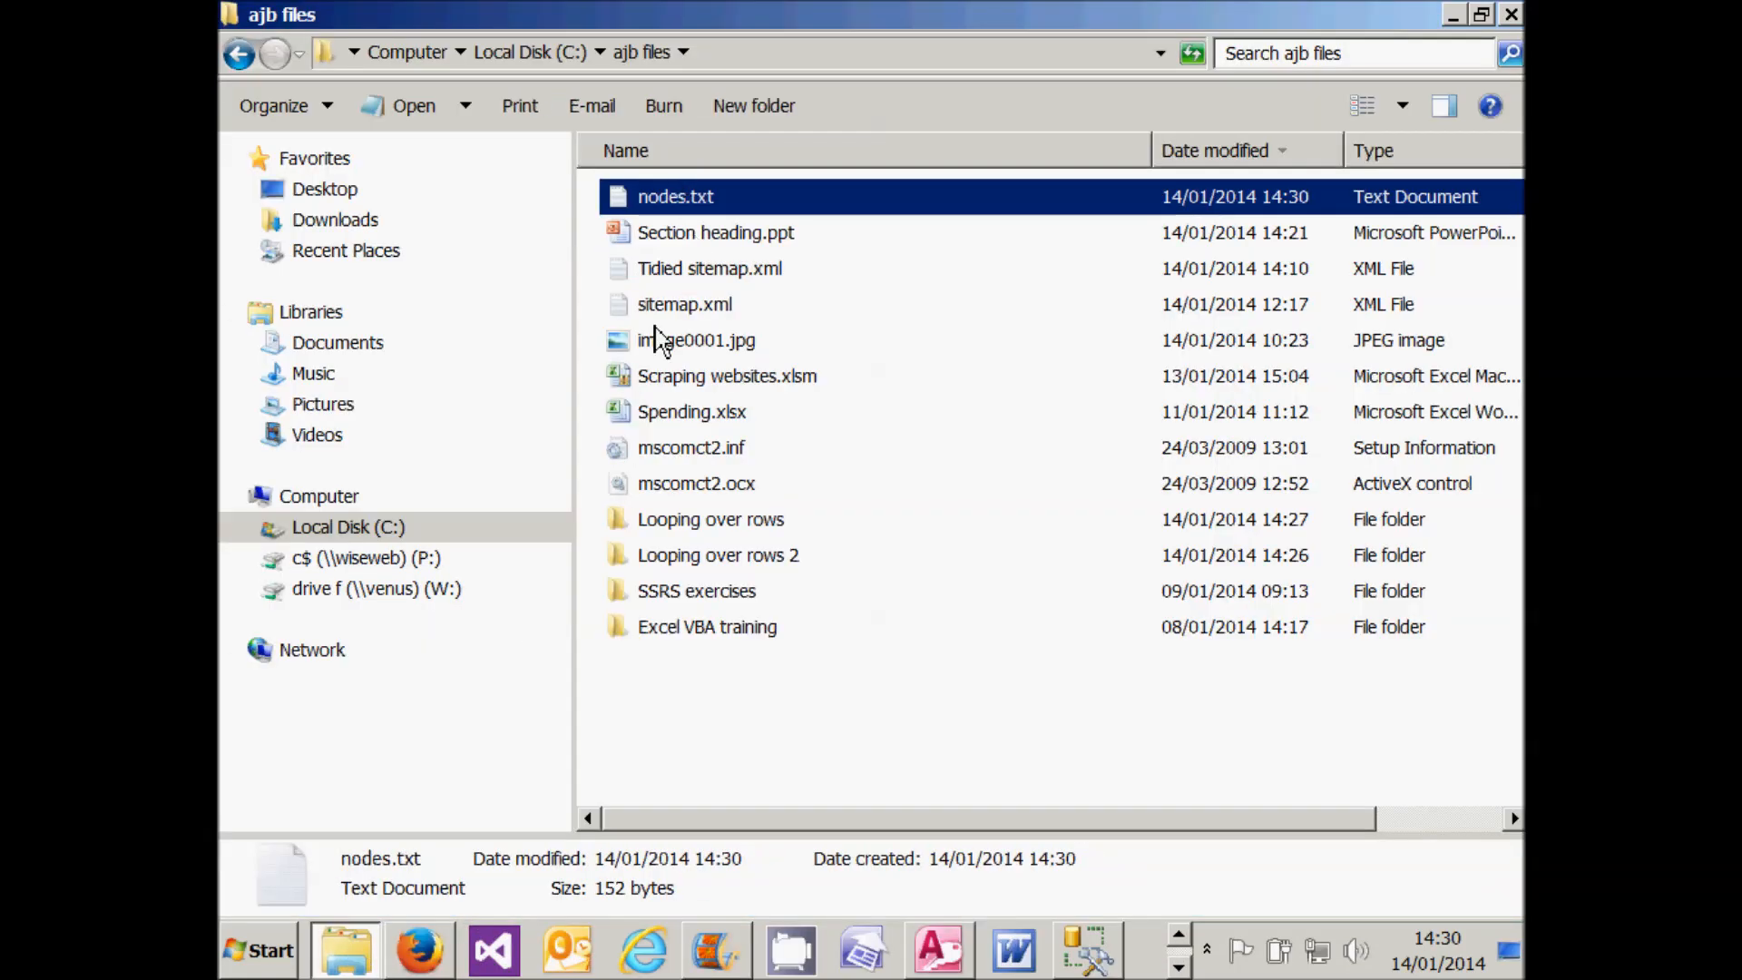
key(Return)
drag(1151, 327, 923, 322)
key(ctrl+a)
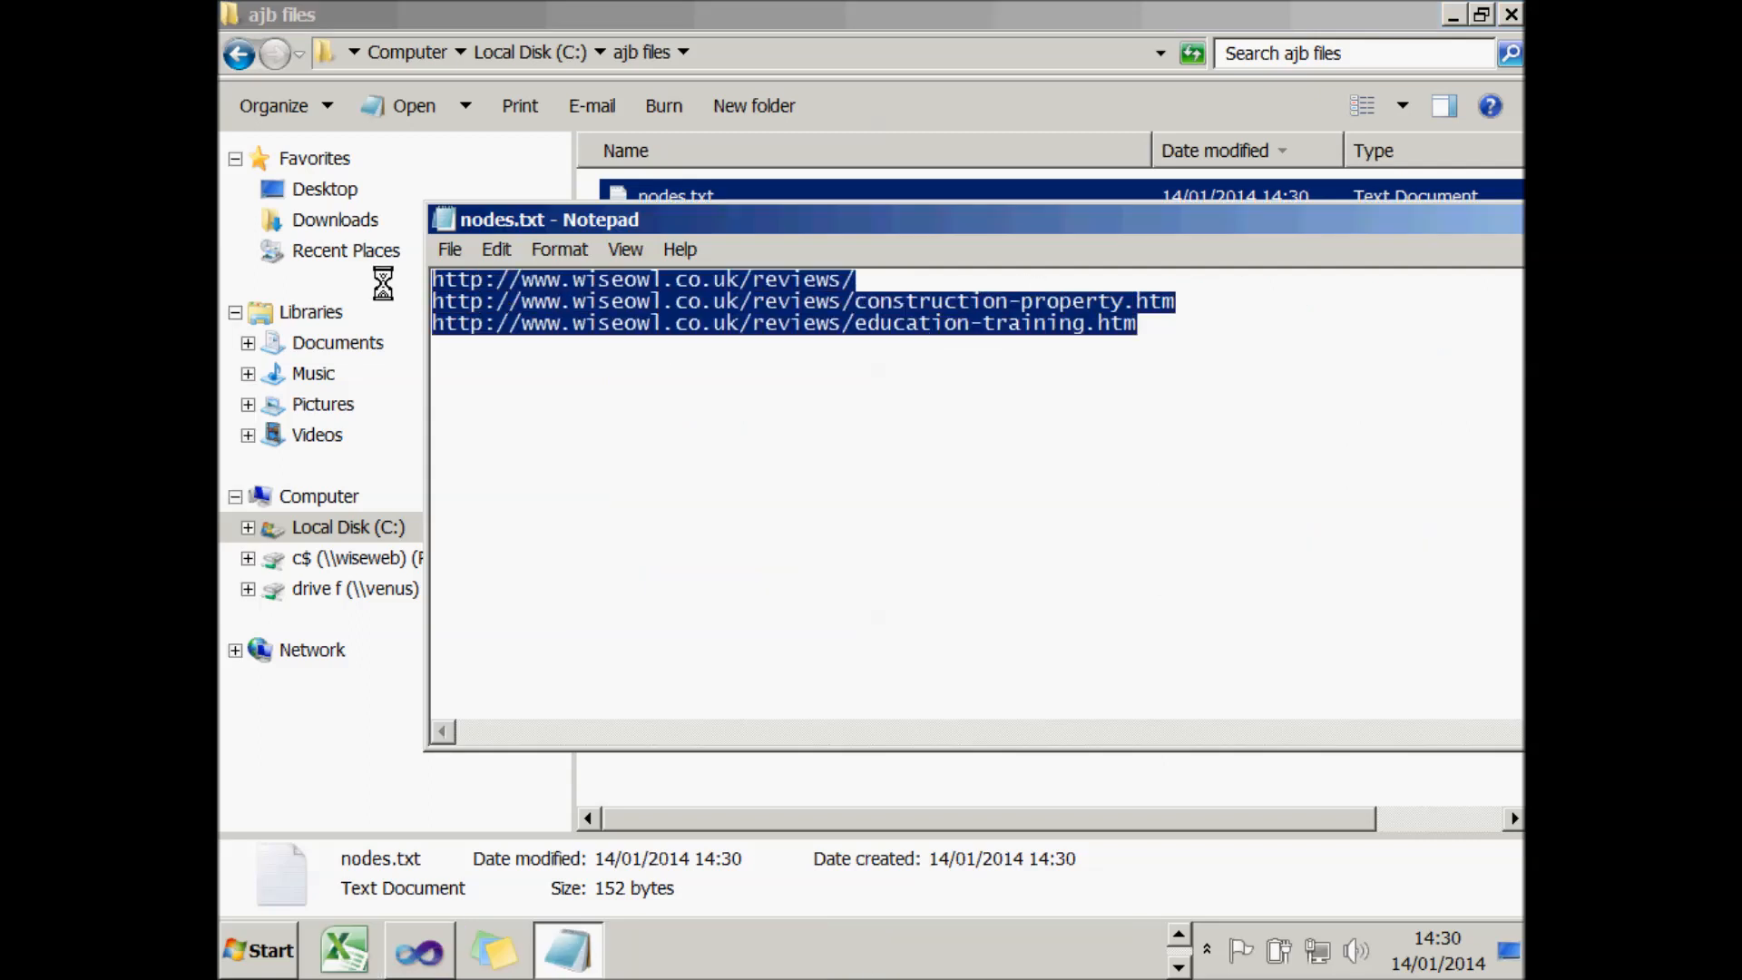
click(444, 221)
click(443, 223)
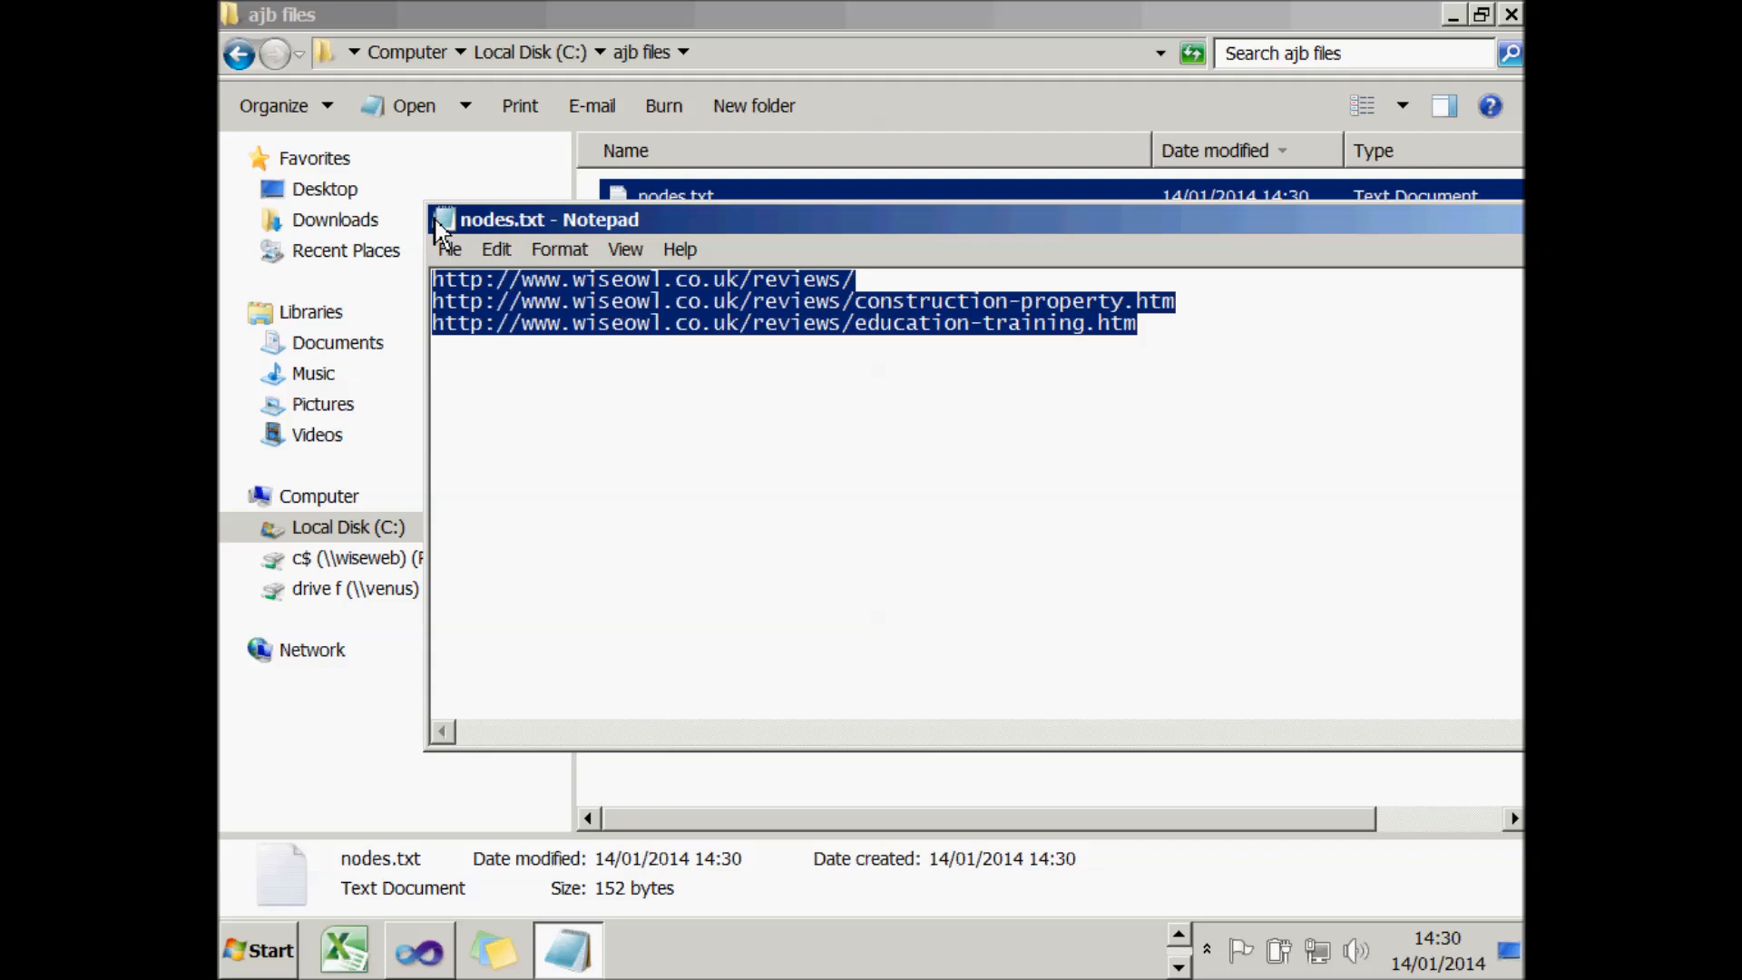
double_click(444, 223)
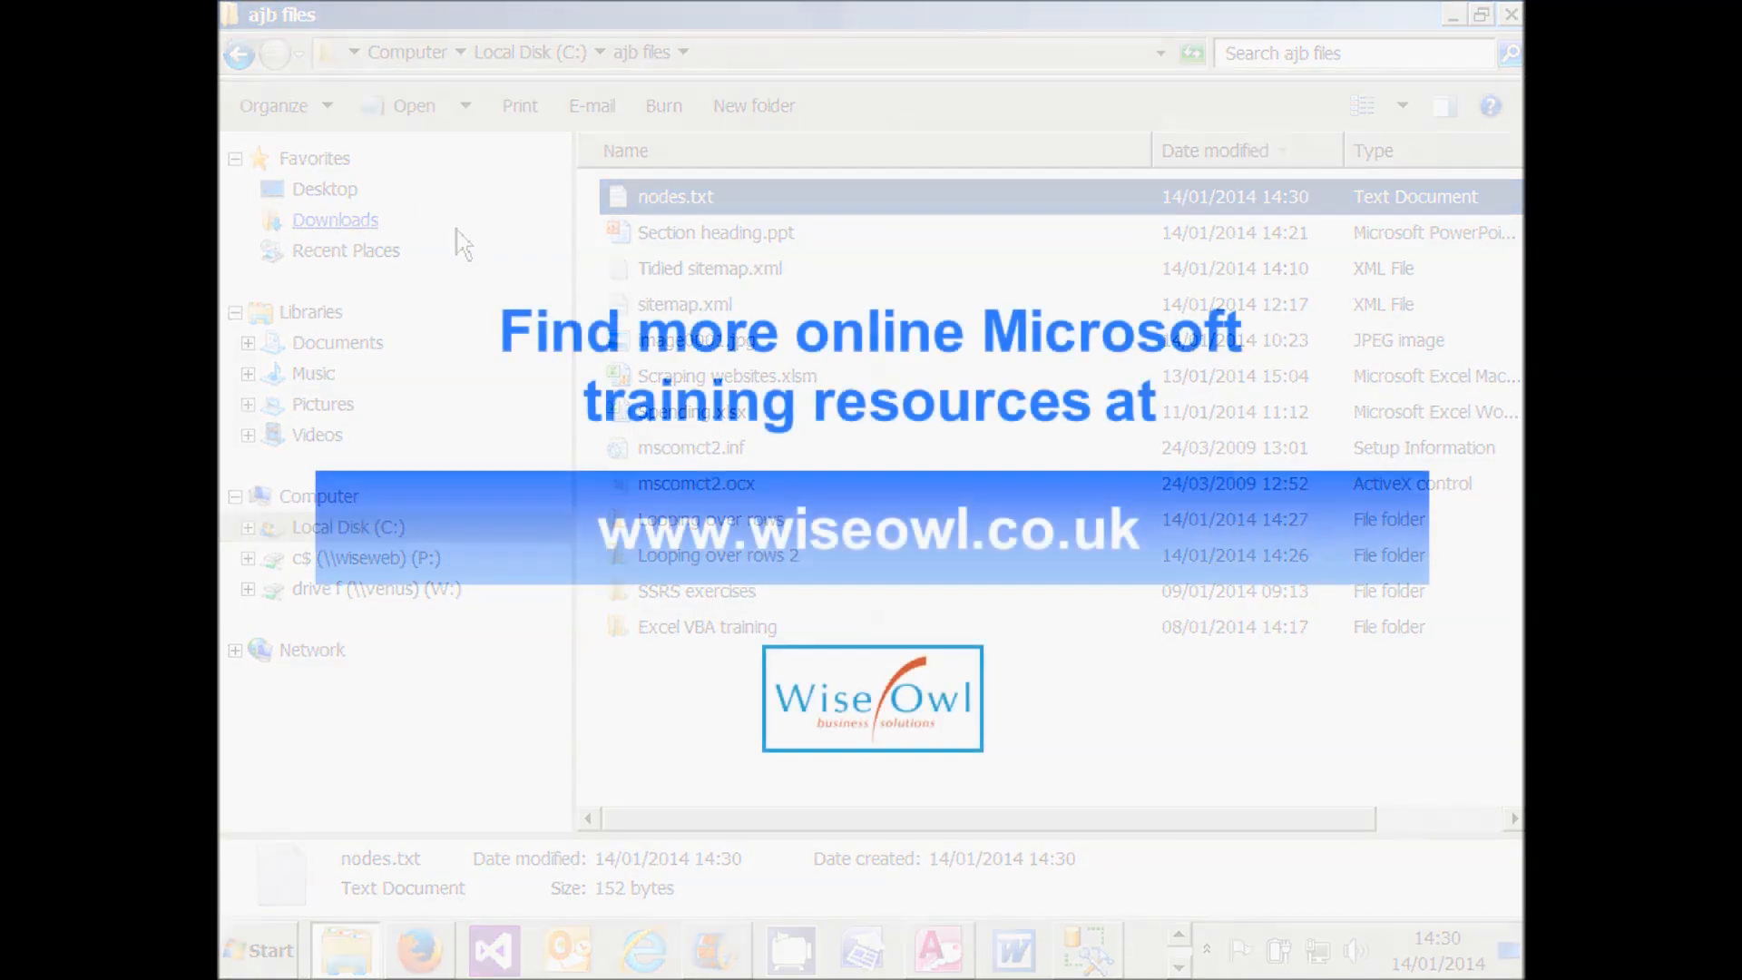